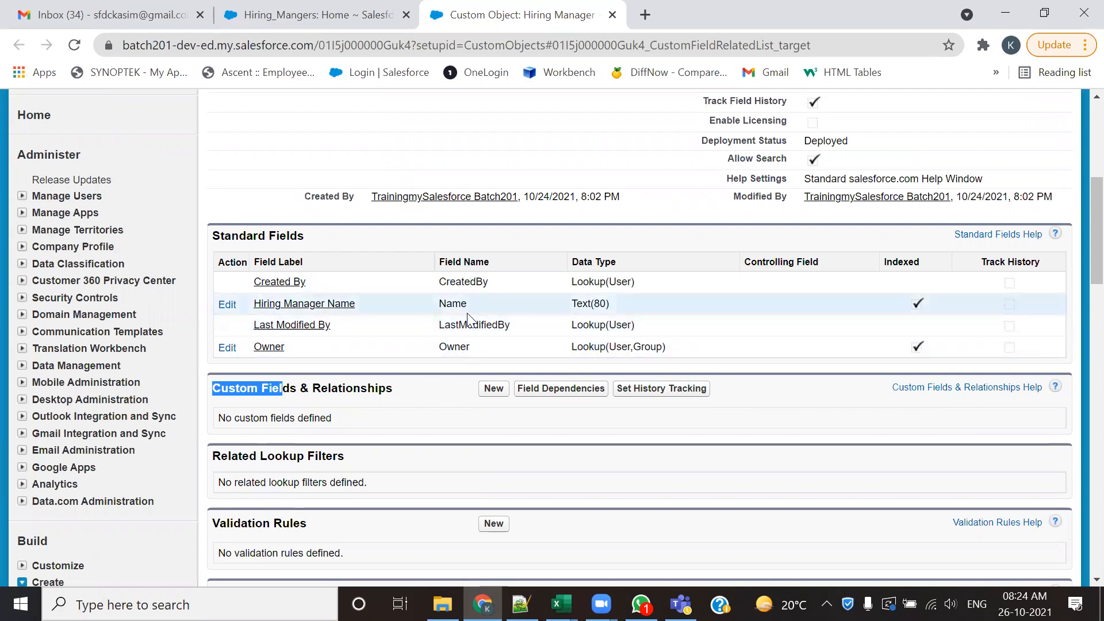
- Examine the field names in the Hiring Manager object's Standard Fields list and the related sections of its definition
double_click(451, 304)
drag(471, 345, 451, 344)
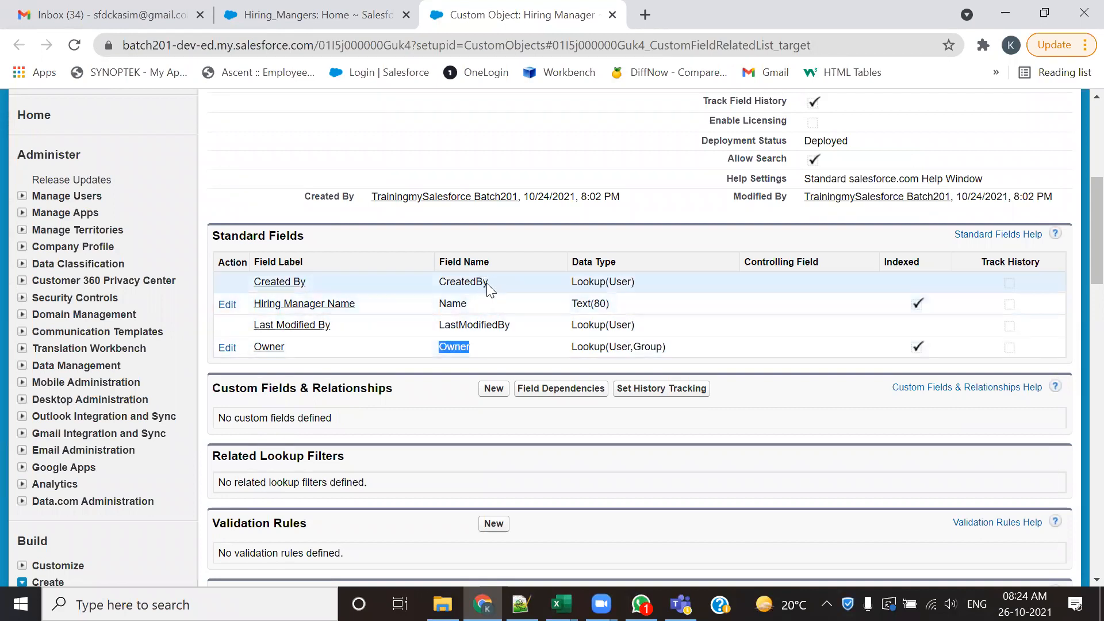
drag(487, 282, 429, 283)
drag(514, 325, 431, 326)
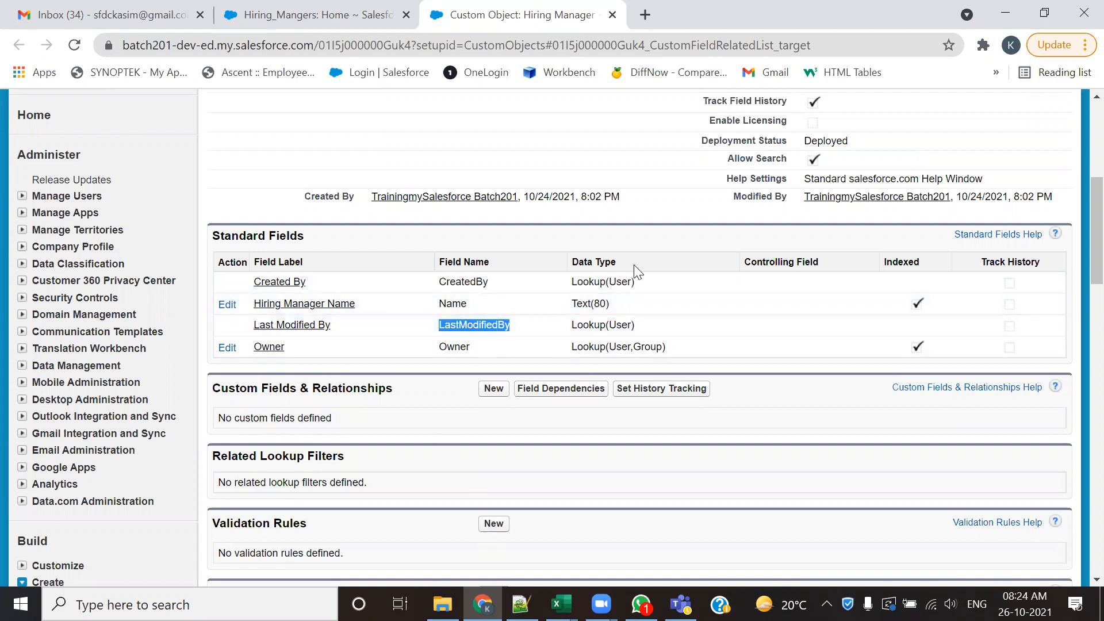
click(876, 451)
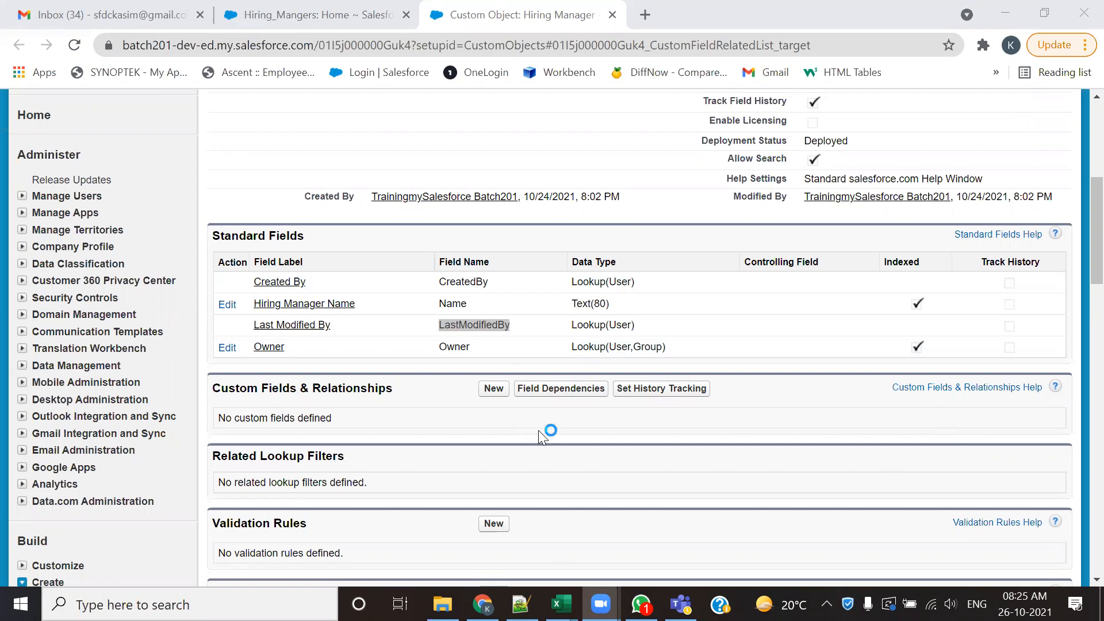
scroll(538, 430, down, 10)
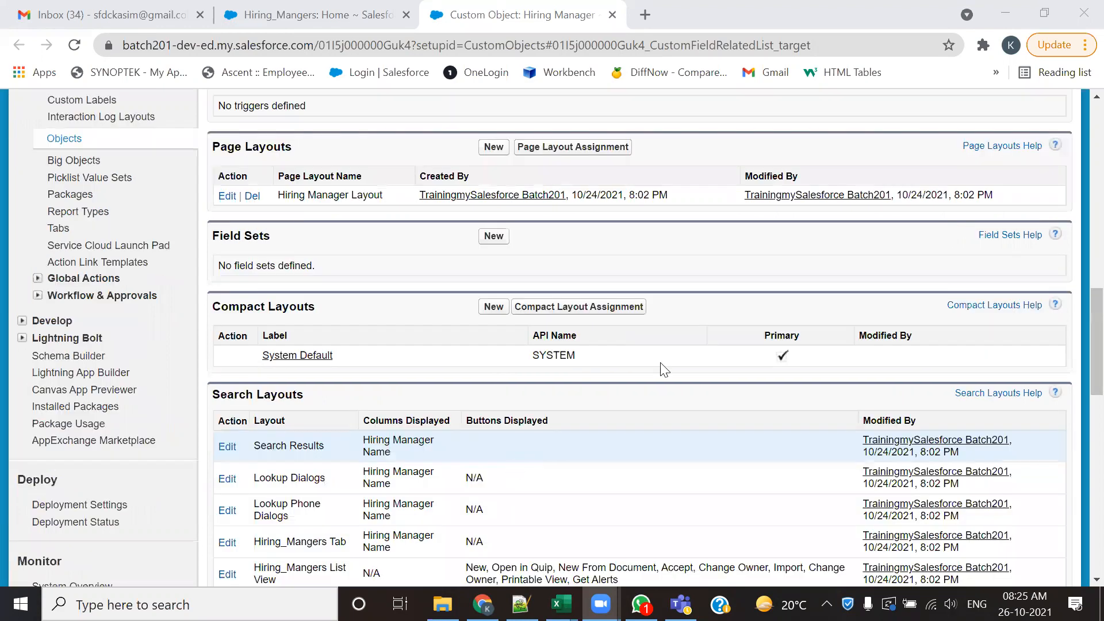
scroll(476, 509, up, 10)
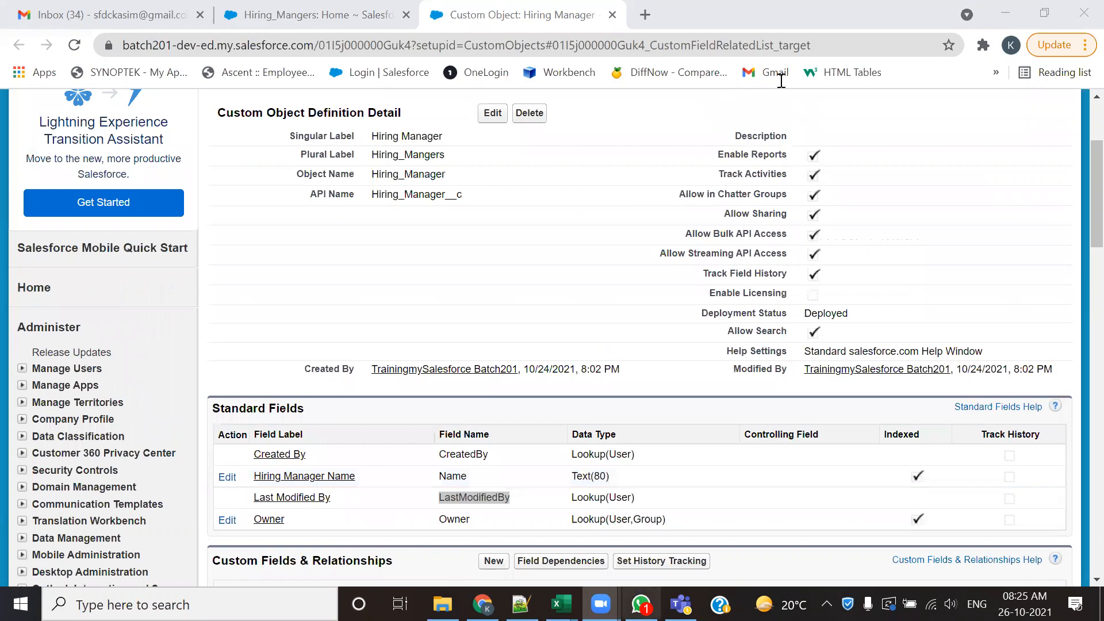
- Switch to Notepad++ and review which custom fields the IDD document lists for the Hiring Manager, Candidate and Position objects
key(alt+Tab)
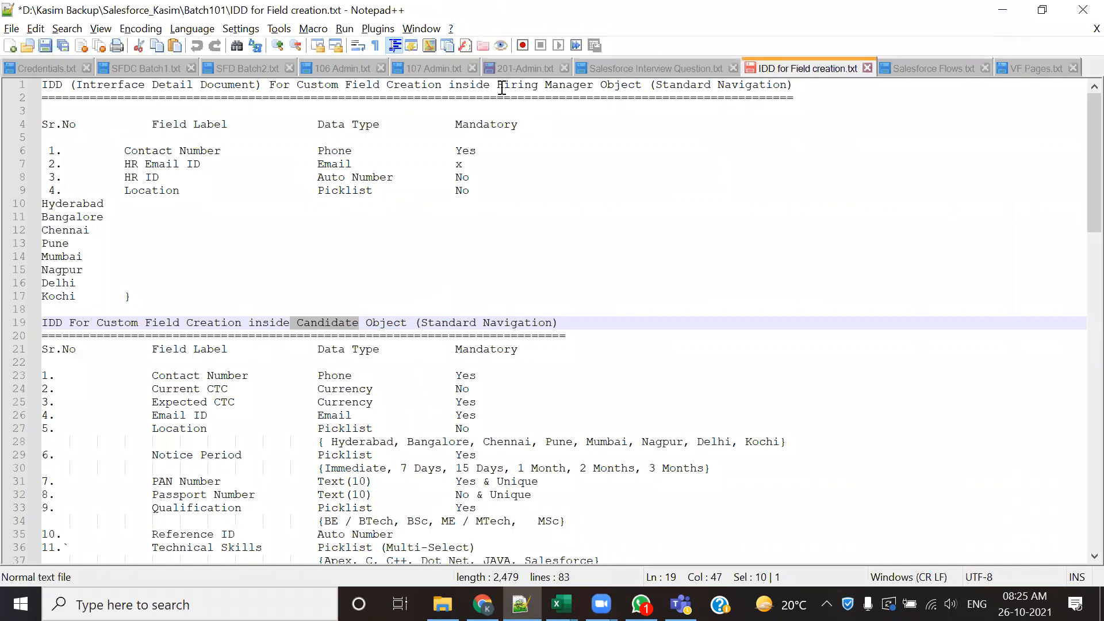
drag(498, 86, 545, 85)
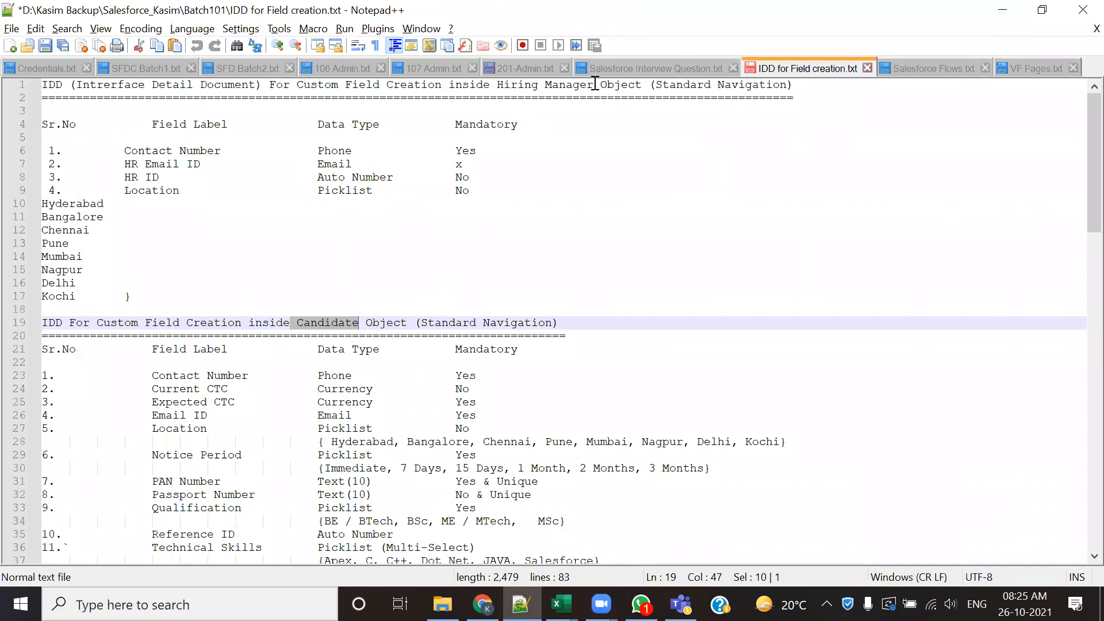
double_click(320, 320)
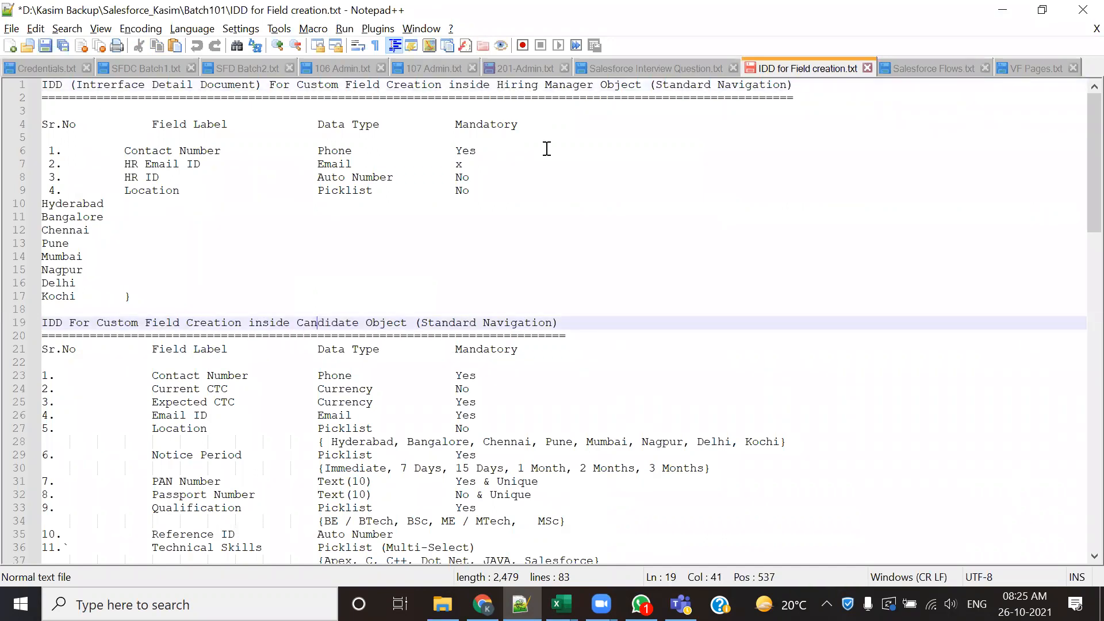
double_click(683, 86)
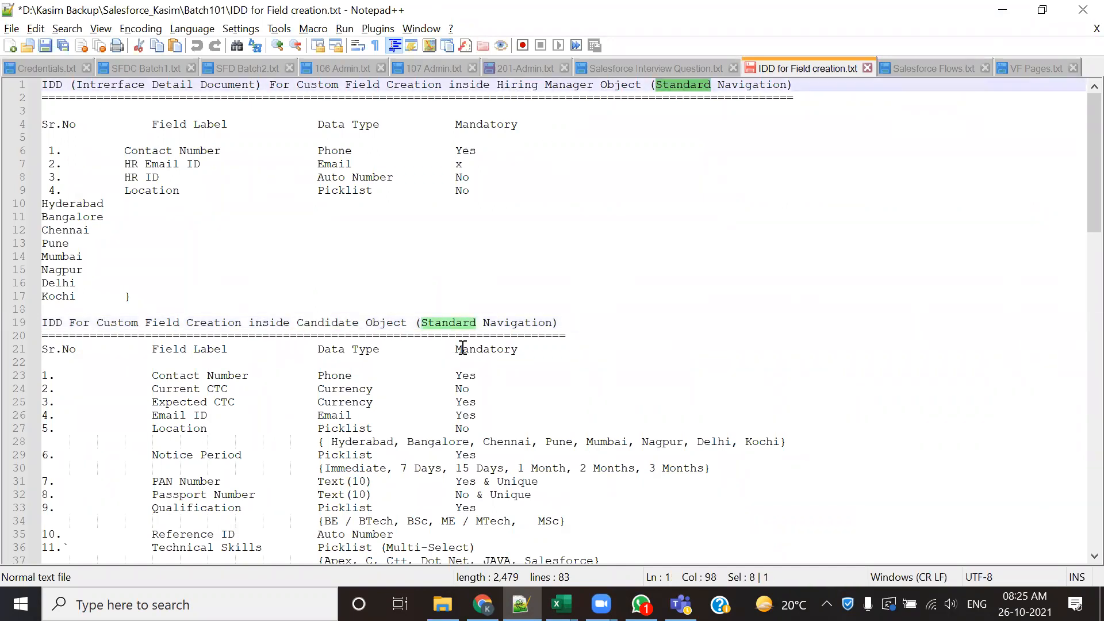
scroll(462, 348, down, 2)
scroll(462, 349, down, 5)
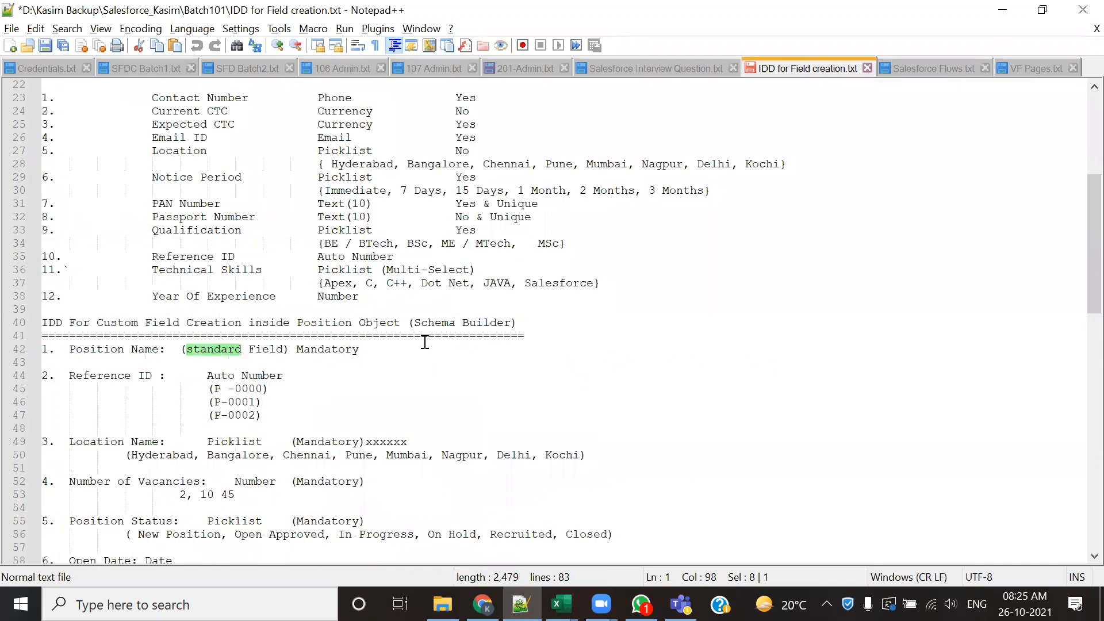
double_click(338, 324)
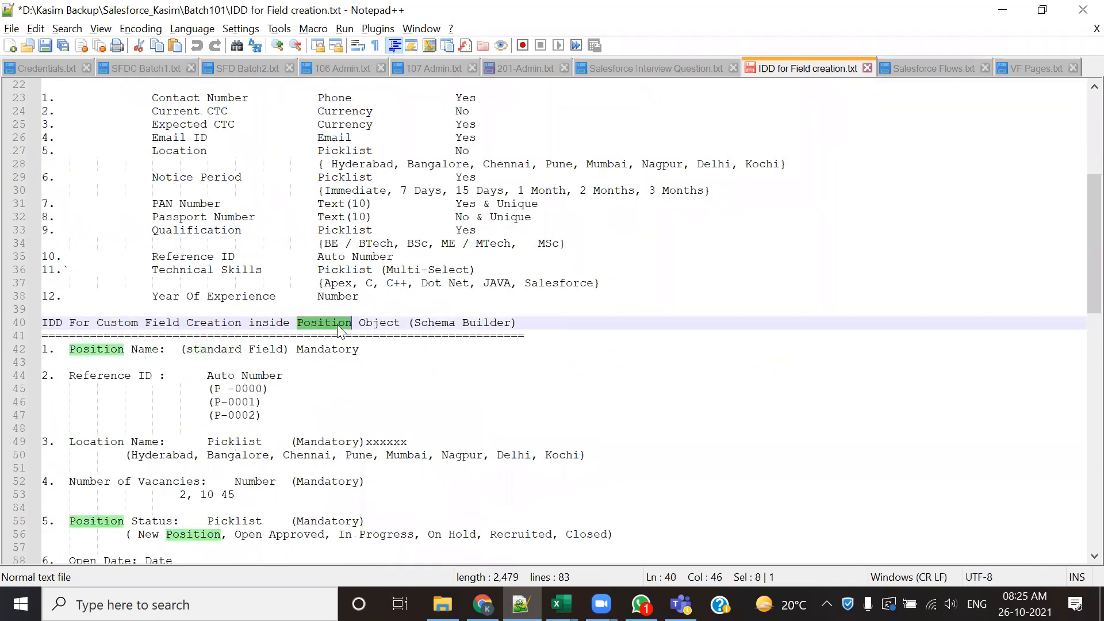
double_click(435, 323)
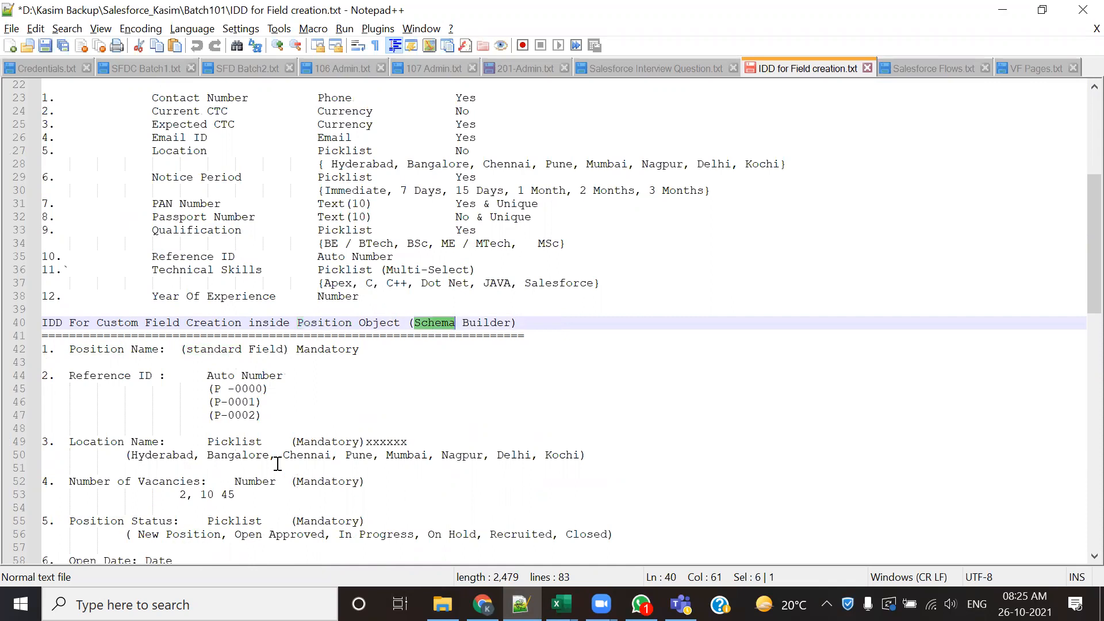
- Check the creation method the IDD document's headings specify for the Hiring Manager and Candidate objects
scroll(277, 457, up, 4)
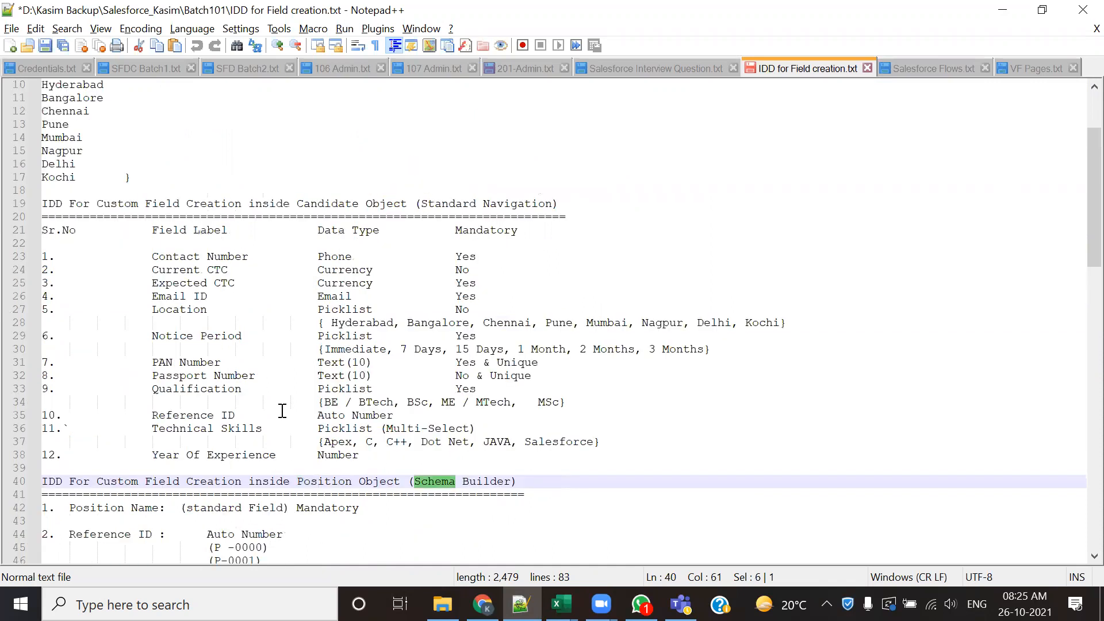
scroll(283, 412, up, 3)
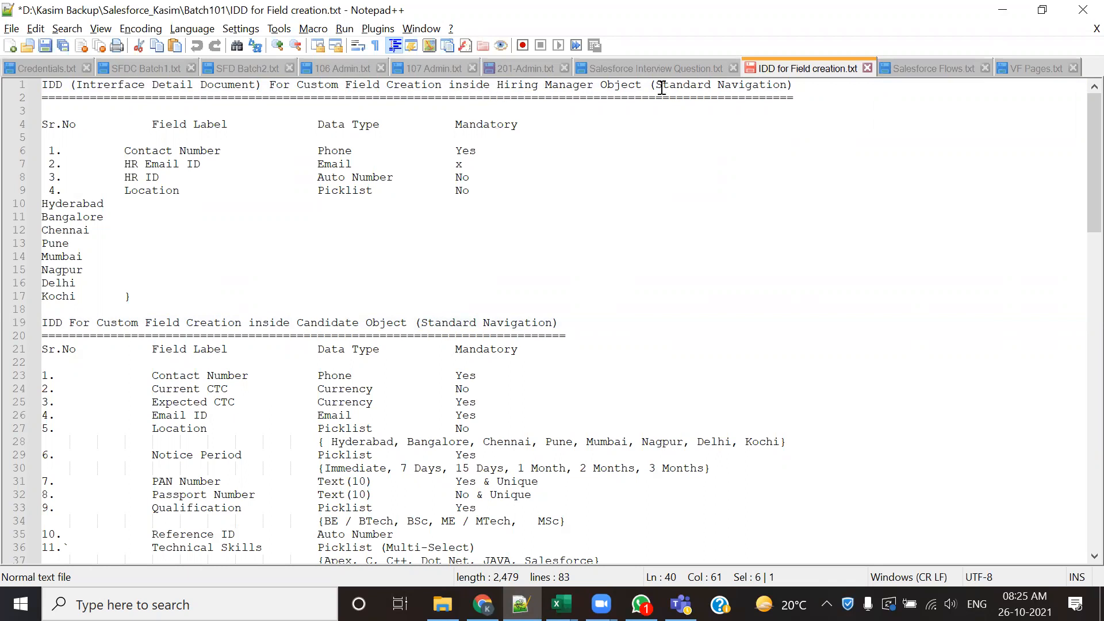
drag(662, 85, 732, 86)
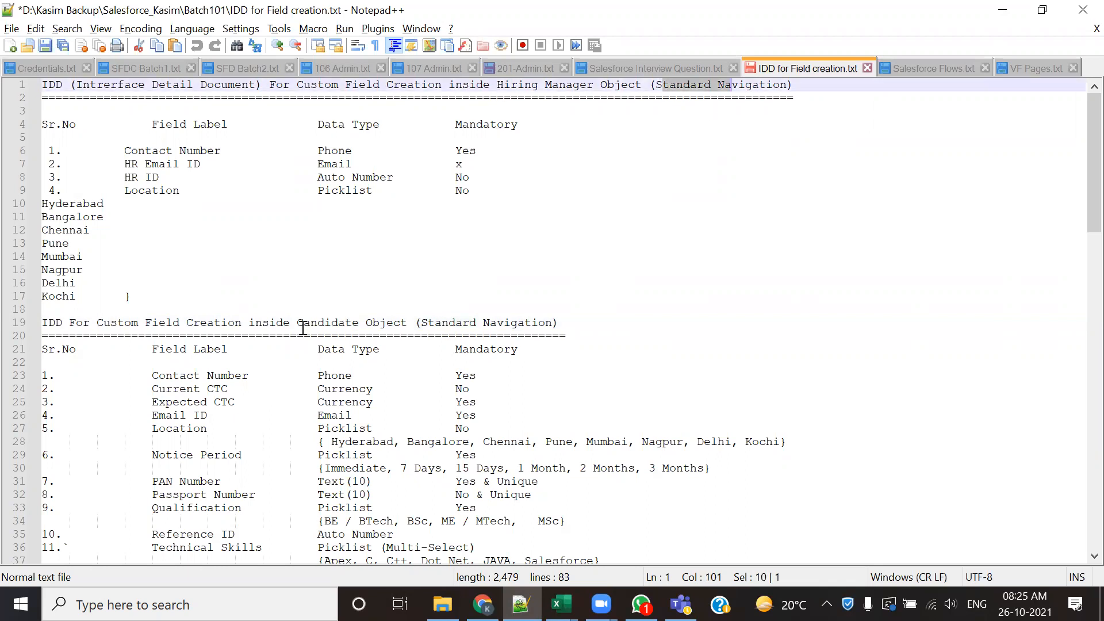
drag(304, 326, 330, 326)
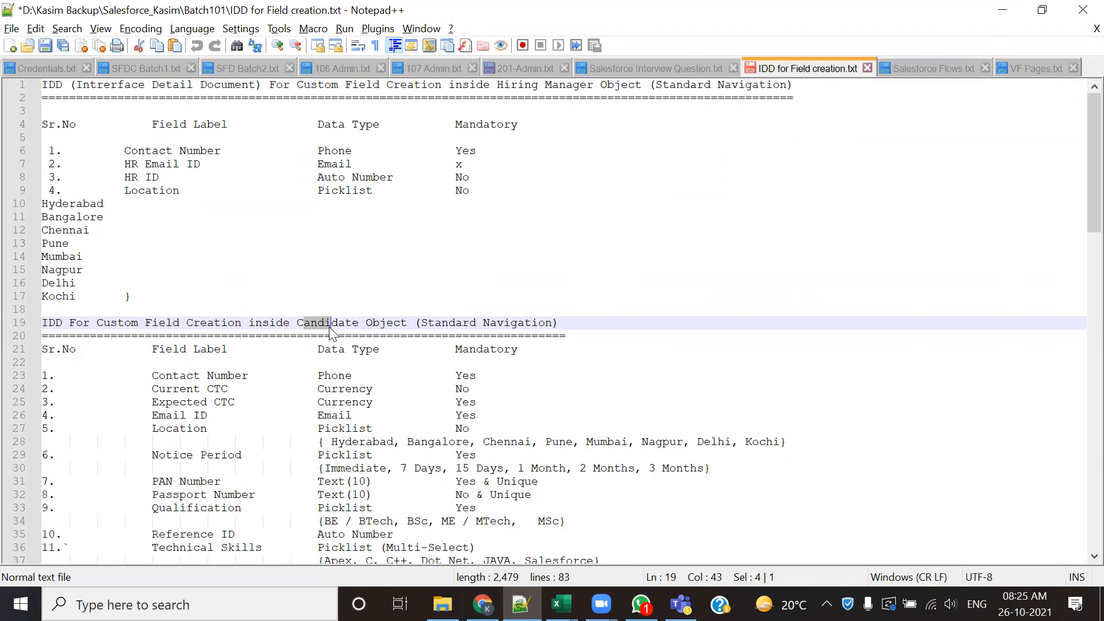
double_click(428, 324)
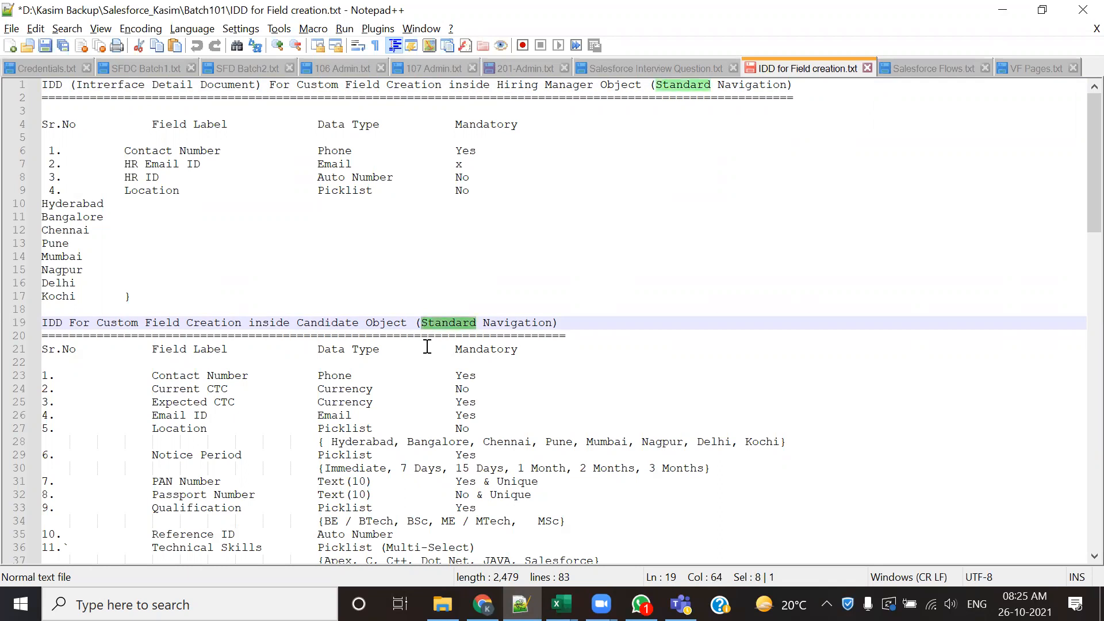
double_click(315, 323)
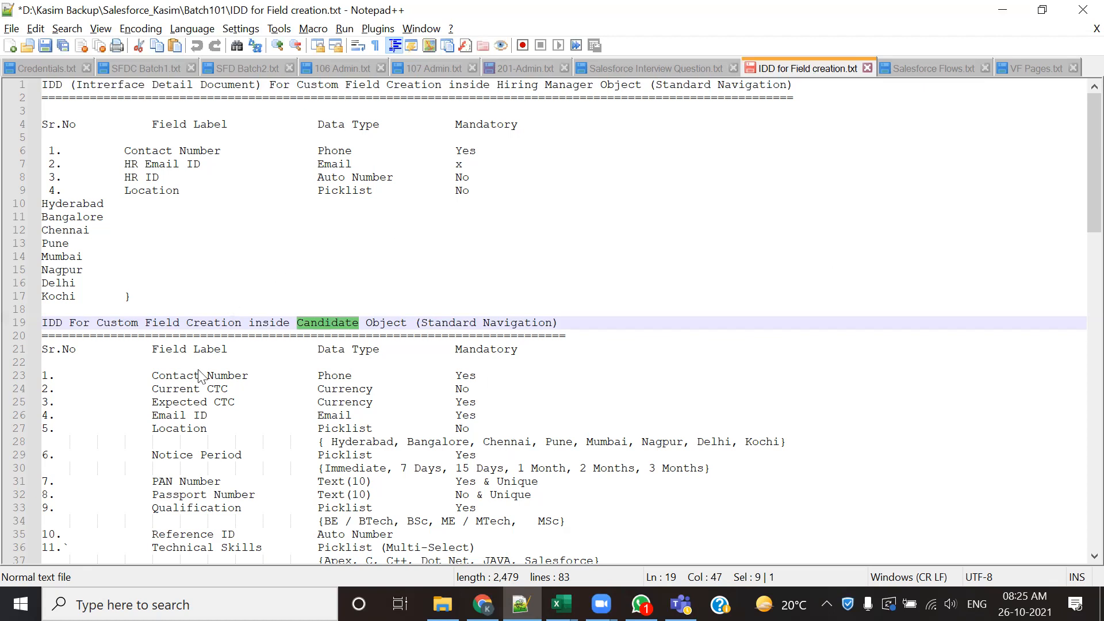
- Switch back to Salesforce in Chrome and open a new custom object form from the custom objects list
key(alt+Tab)
scroll(106, 391, down, 5)
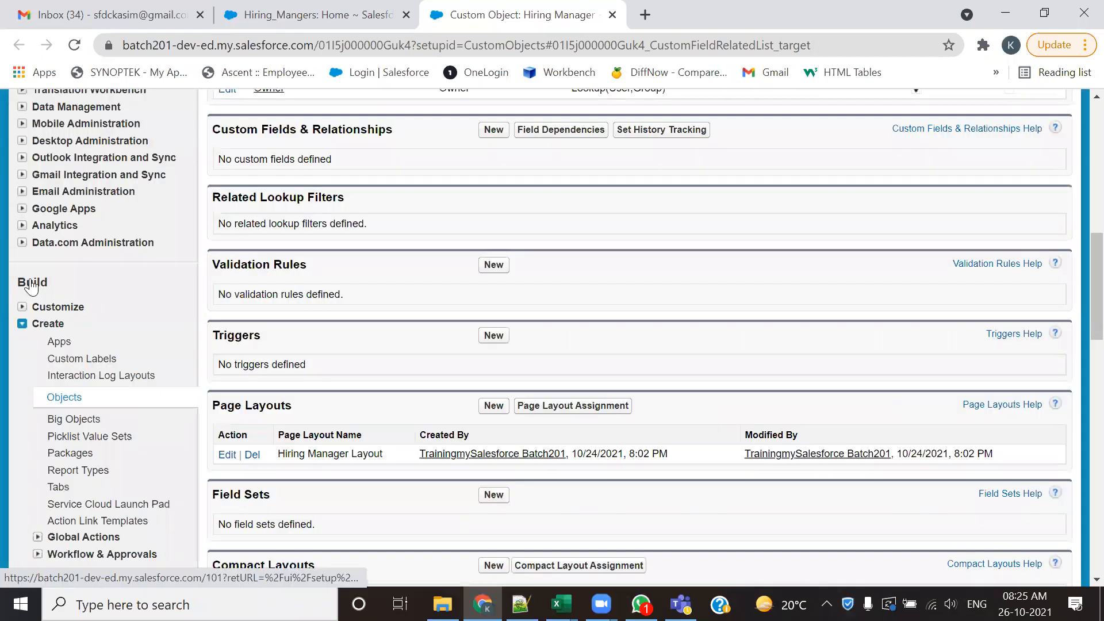
click(61, 401)
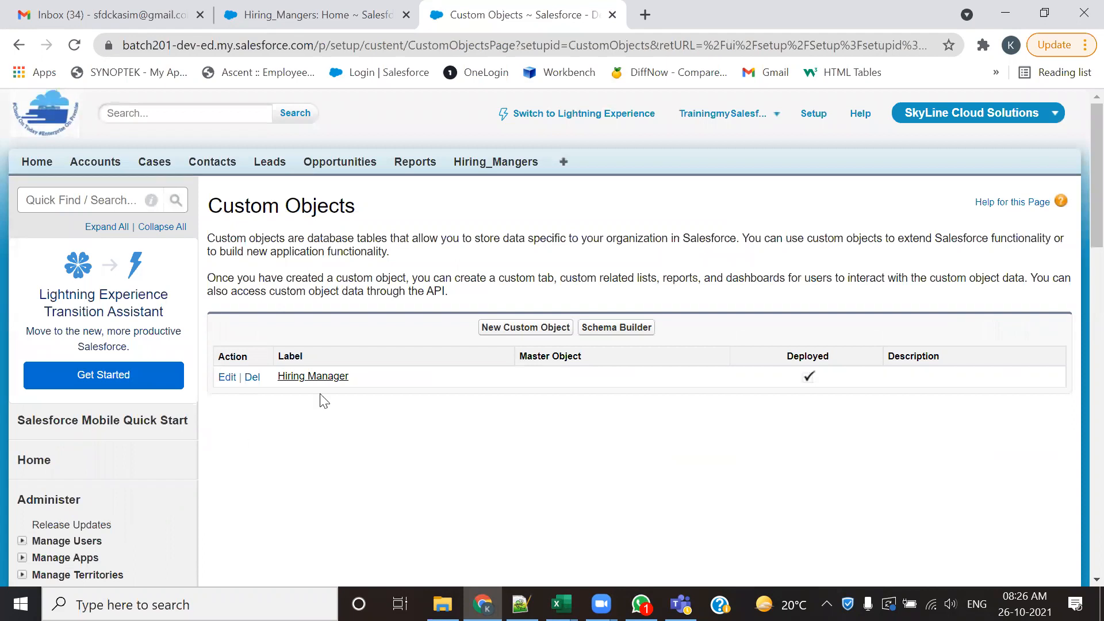
click(506, 339)
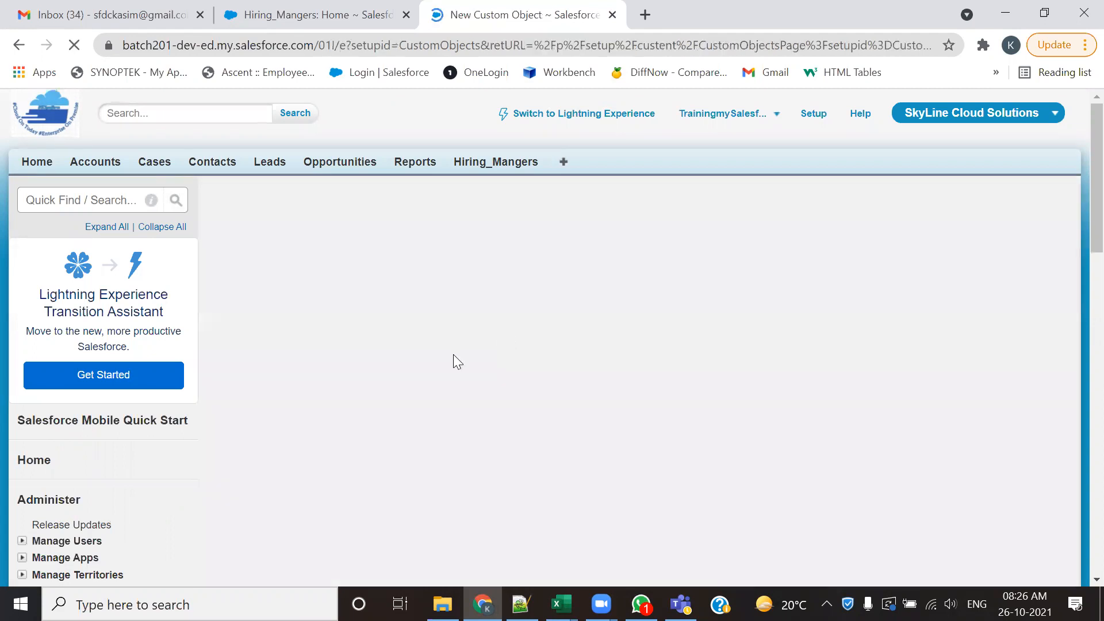
- Set the new object's label to Candidate and its plural label to Candidates
click(425, 360)
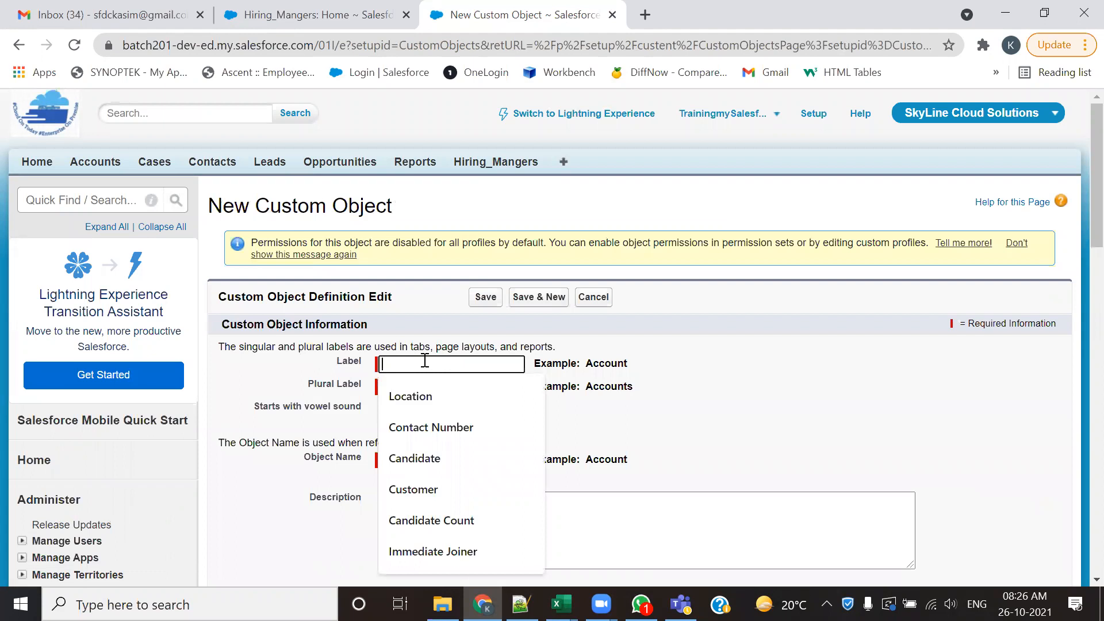
text(Candidate)
click(432, 406)
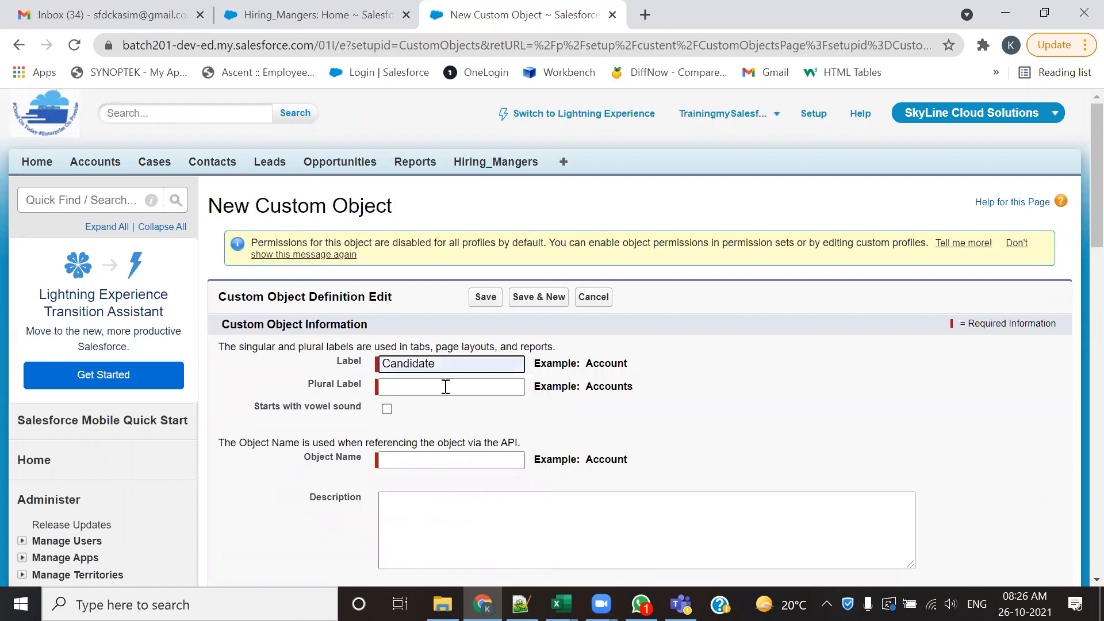
click(445, 387)
click(434, 232)
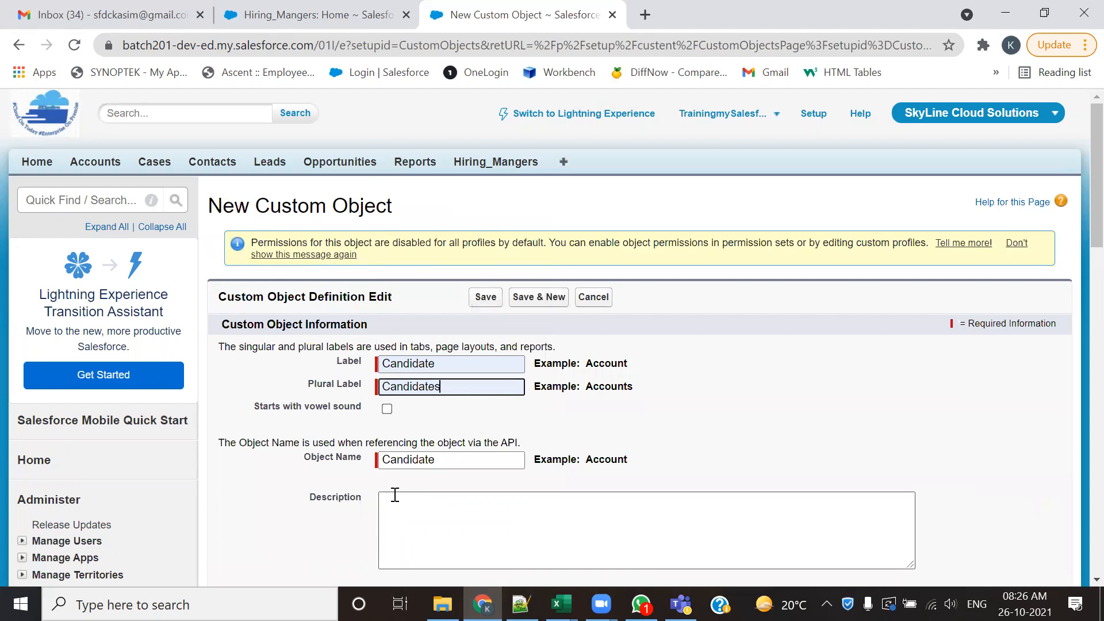
drag(306, 387, 338, 388)
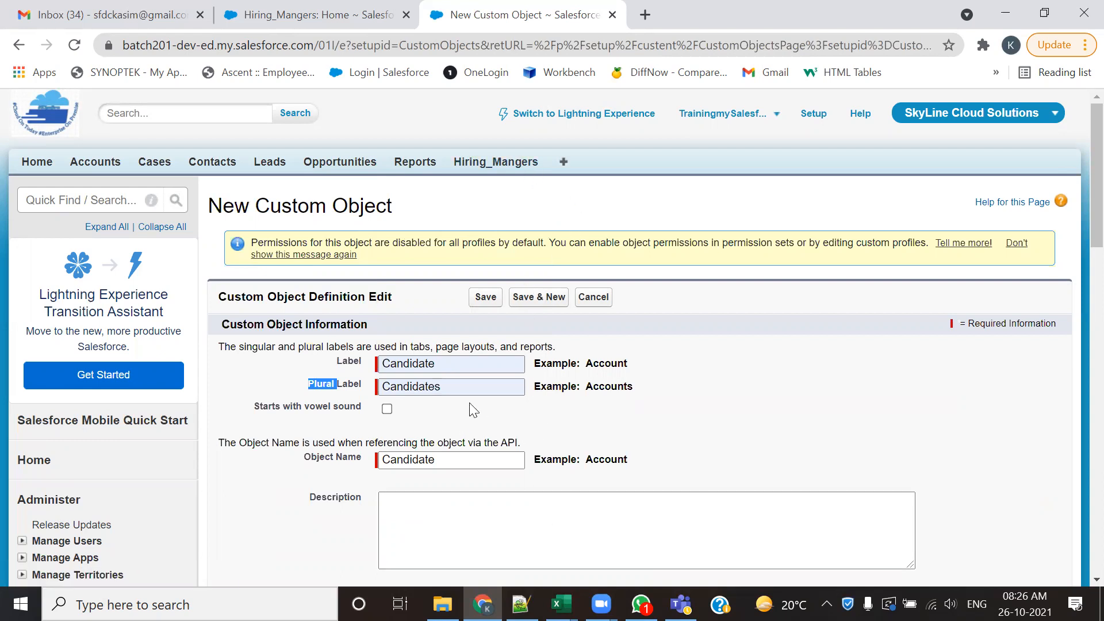
double_click(414, 388)
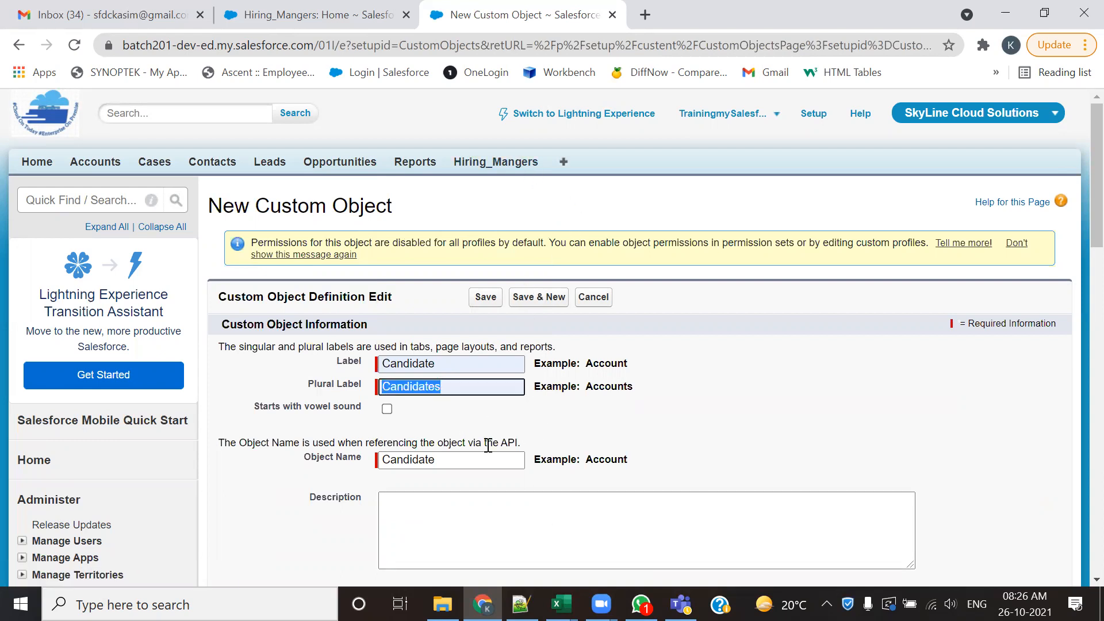
- Enable Allow Reports, Allow Activities, Track Field History and Allow in Chatter Groups for the Candidate object
scroll(485, 445, down, 4)
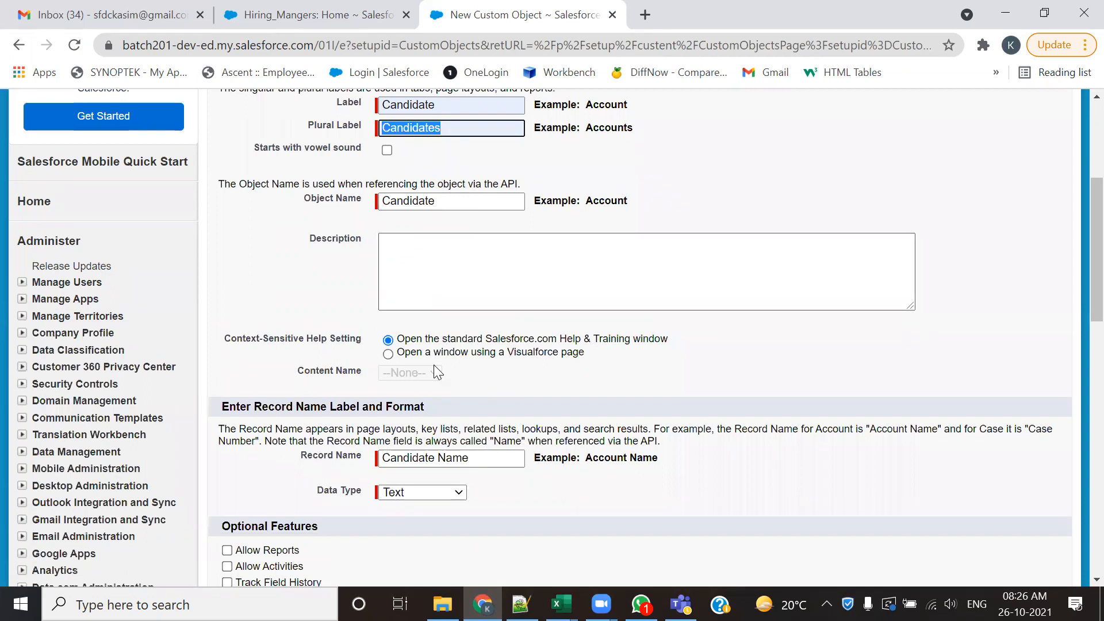
scroll(429, 471, down, 1)
scroll(443, 472, down, 1)
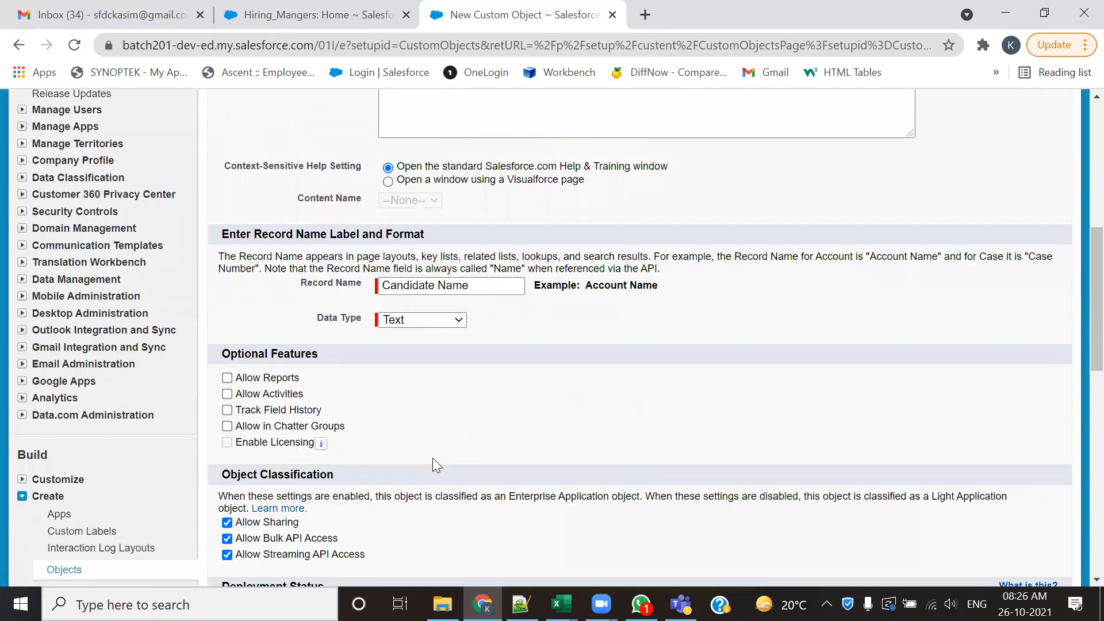
click(227, 378)
click(227, 394)
click(228, 410)
click(227, 427)
- Enable Allow Search and add the Notes and Attachments related list to the Candidate object's default page layout
scroll(391, 410, down, 5)
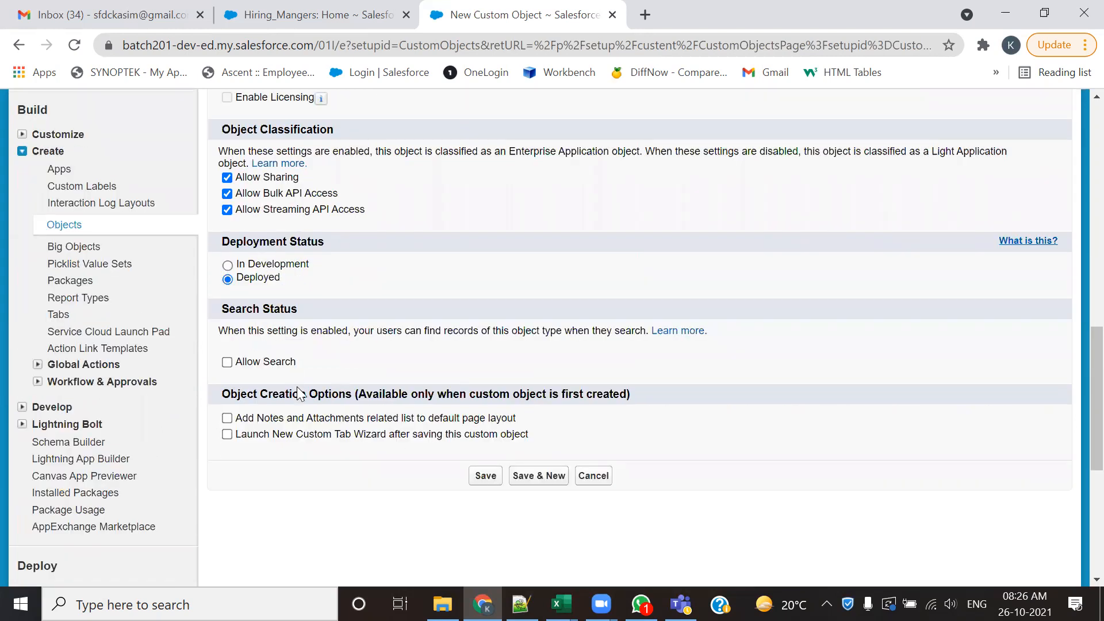
scroll(334, 397, up, 7)
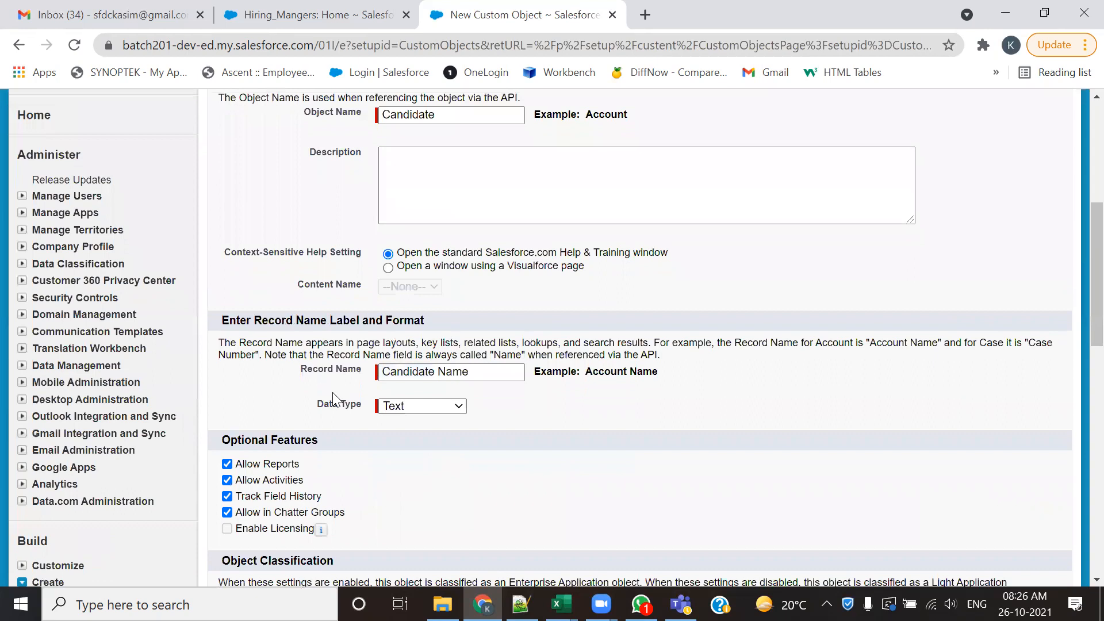
scroll(259, 322, down, 3)
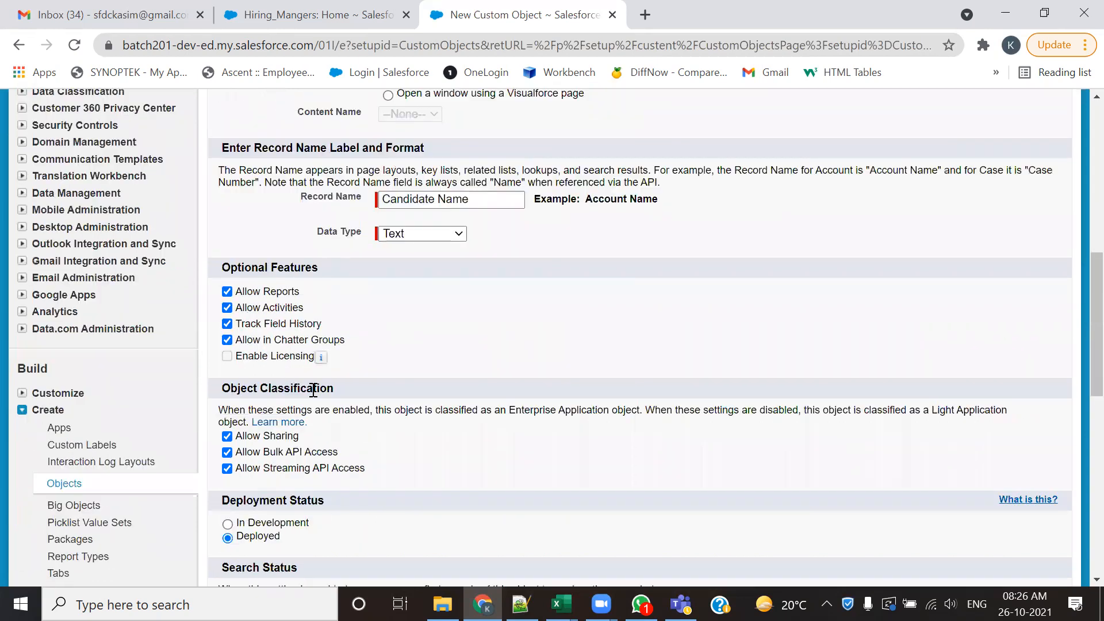
scroll(299, 389, down, 4)
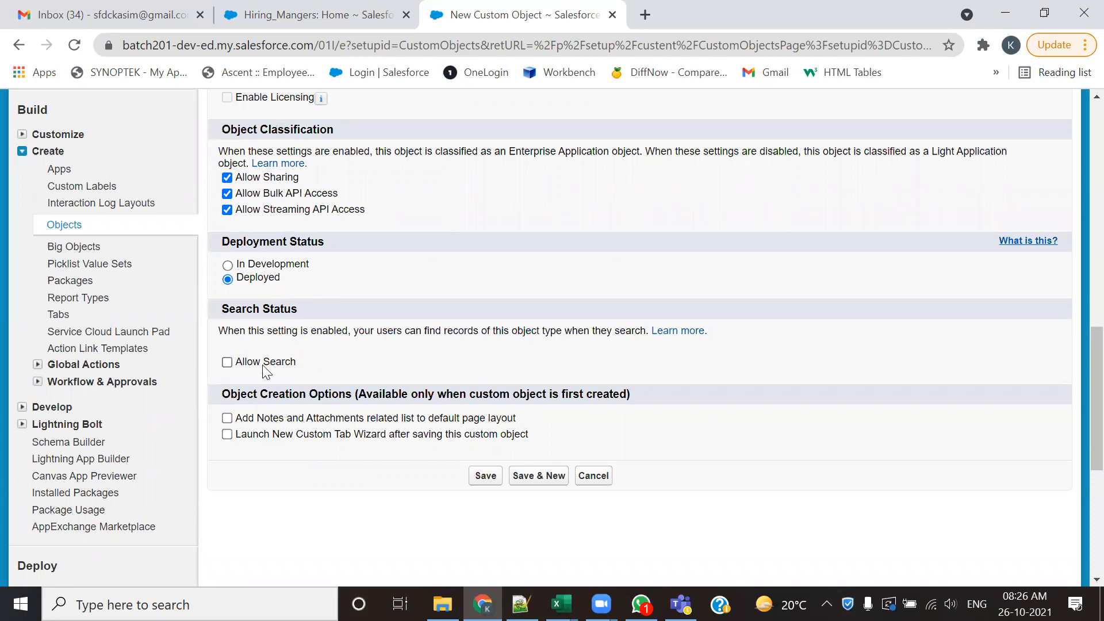
click(228, 363)
scroll(287, 345, down, 3)
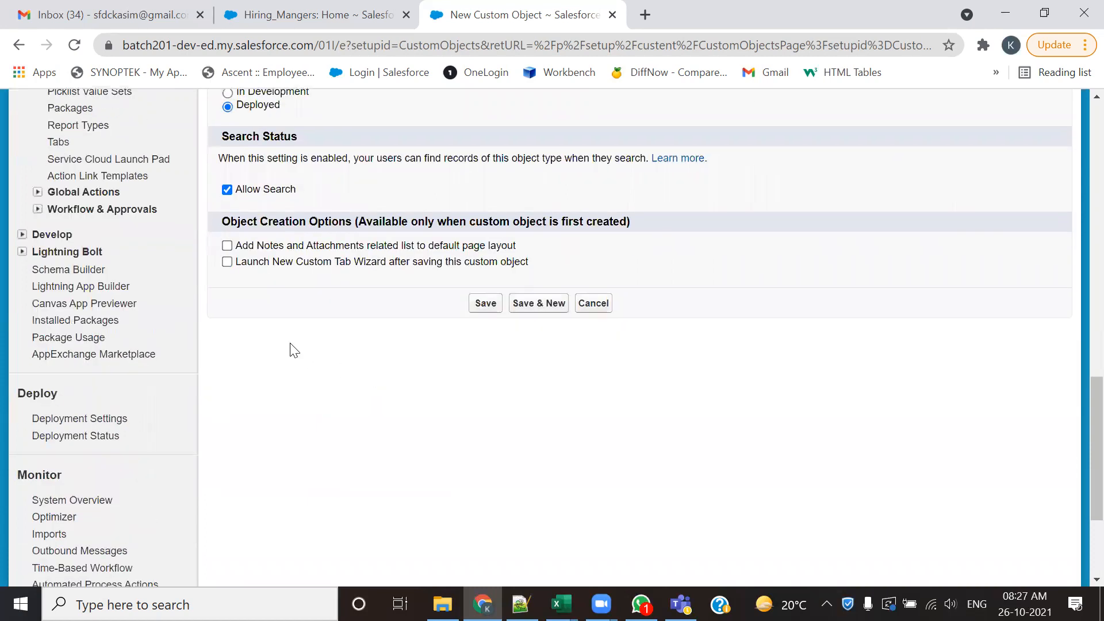
click(228, 246)
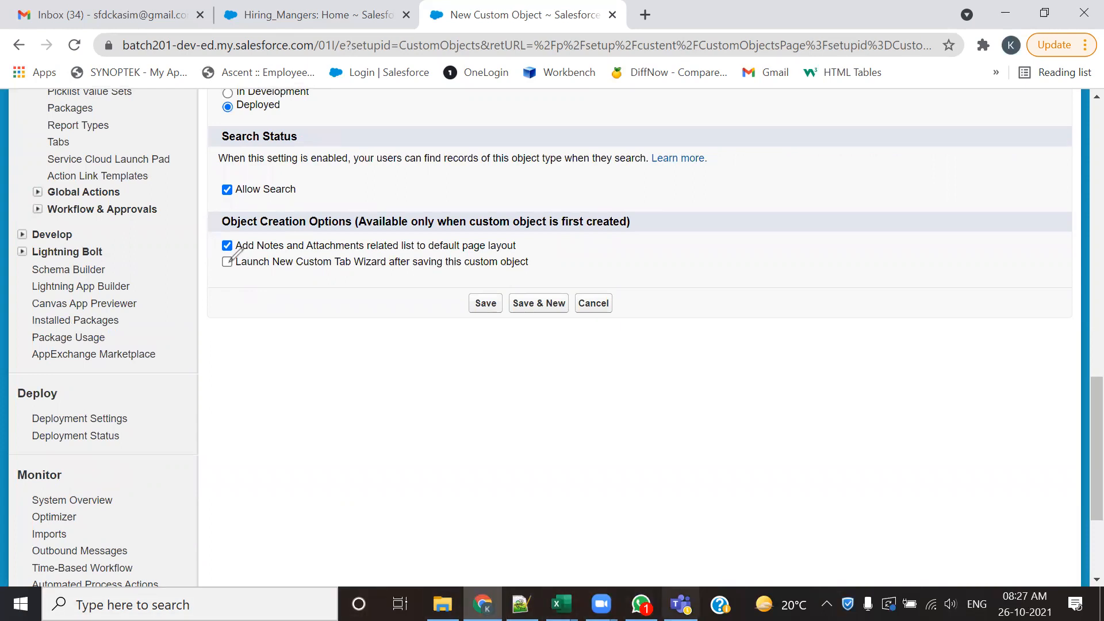
mouse_move(223, 276)
mouse_down()
mouse_move(394, 248)
mouse_move(251, 247)
mouse_move(218, 261)
mouse_up()
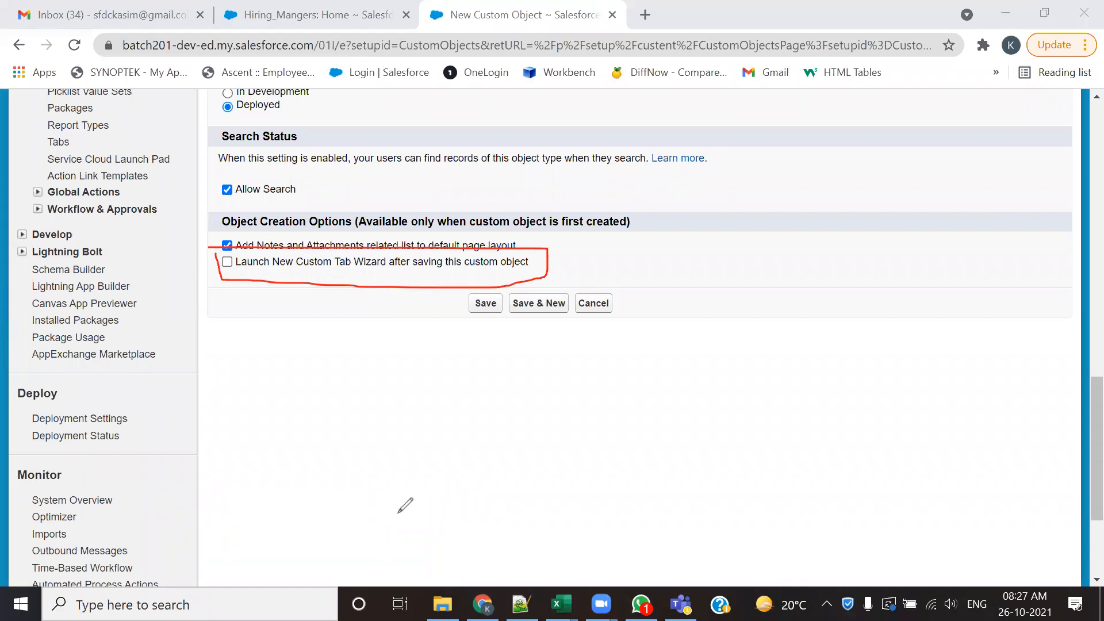
- Save the new Candidate custom object without launching the New Custom Tab Wizard
key(Escape)
click(485, 303)
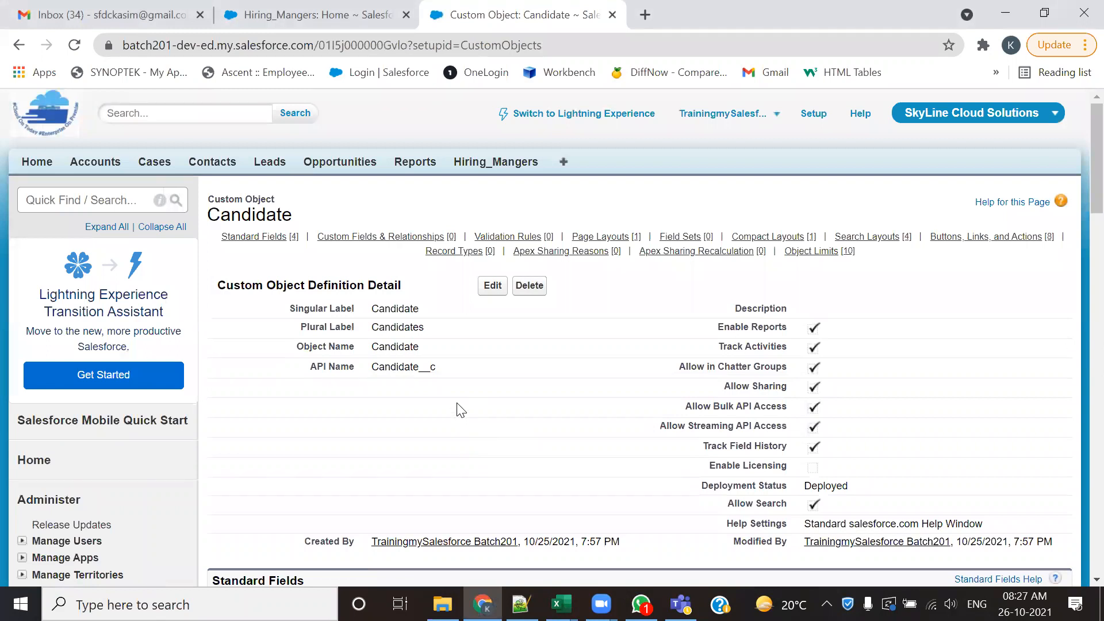
double_click(240, 198)
drag(308, 222, 207, 197)
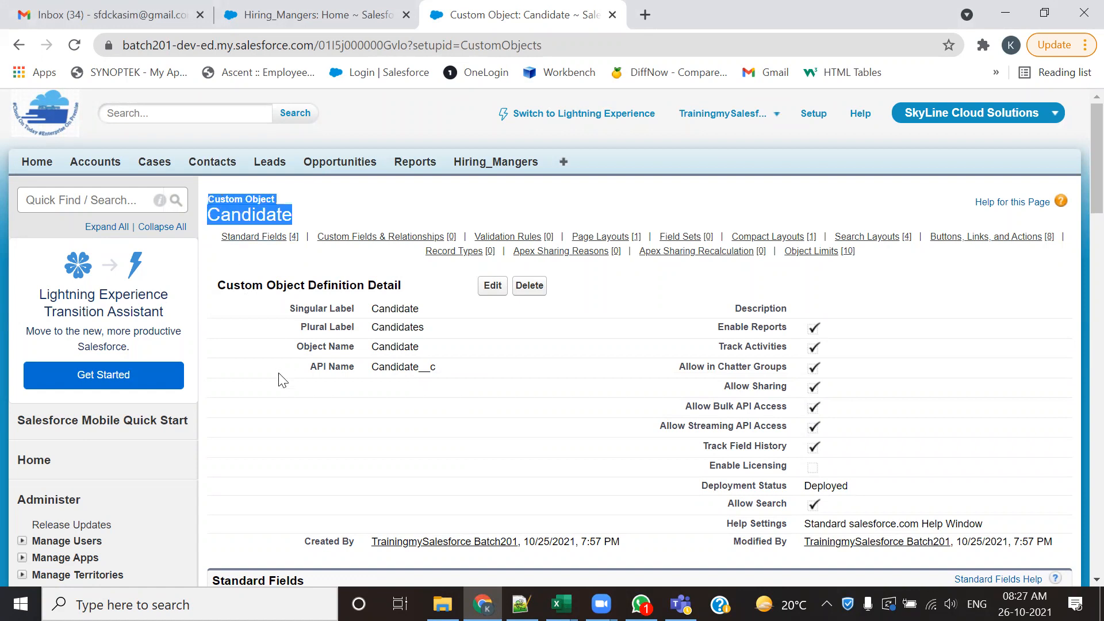
- Review the Candidate object's standard fields and definition detail, and return to the custom objects list
scroll(280, 376, down, 6)
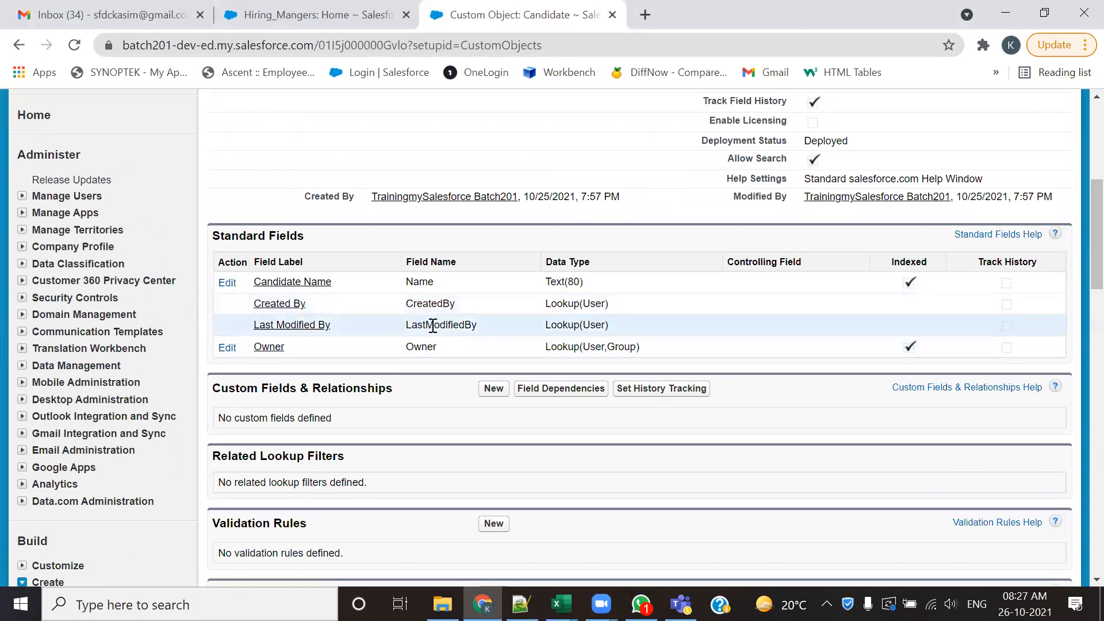
scroll(432, 326, up, 5)
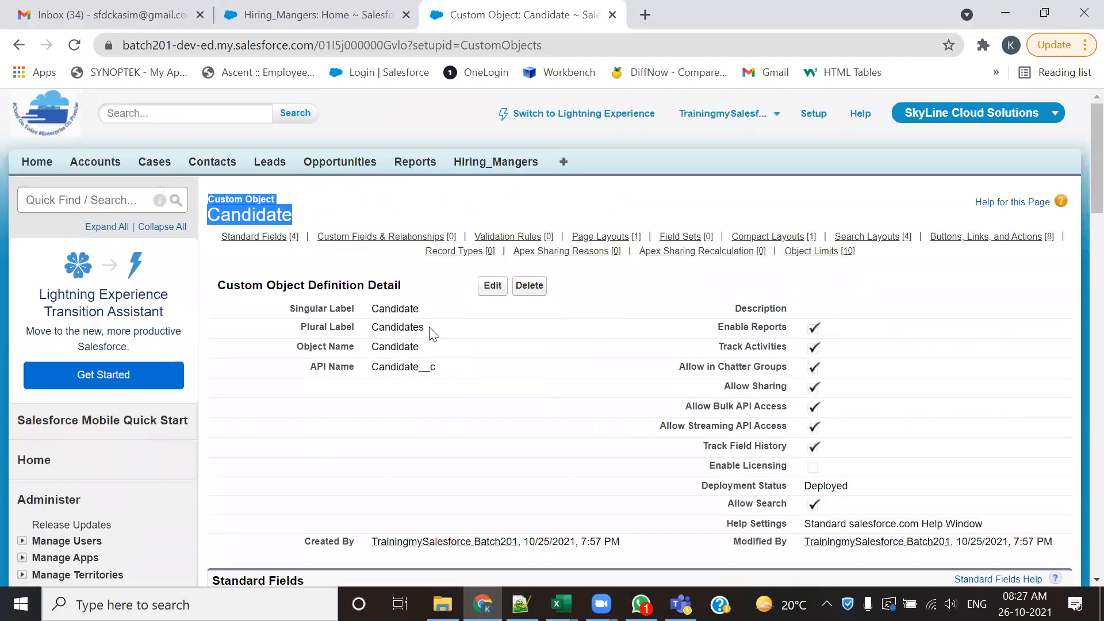
click(340, 220)
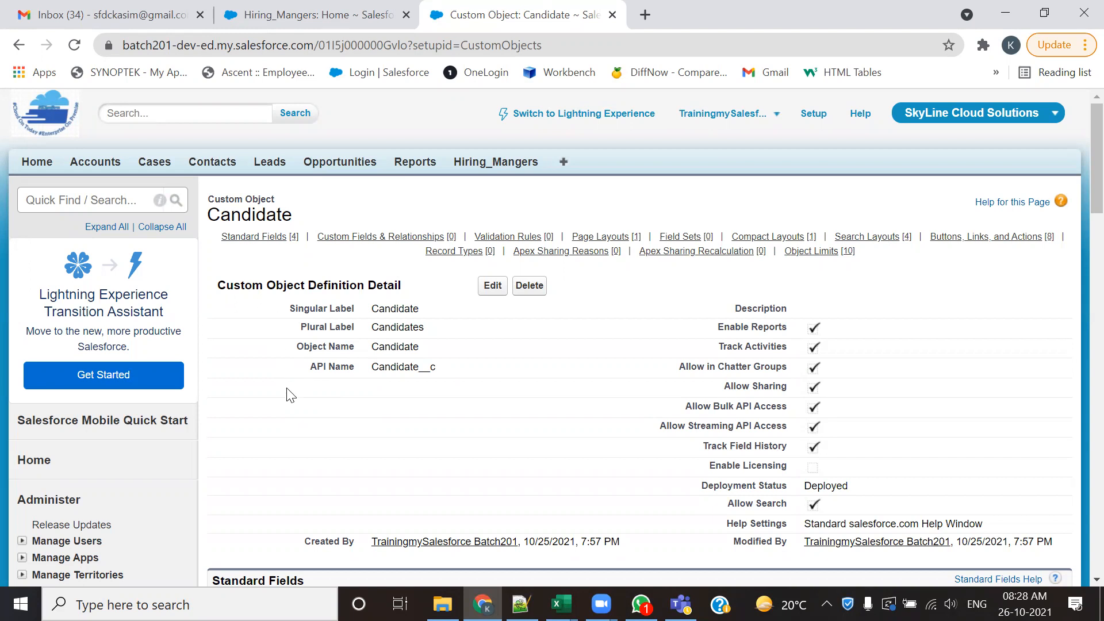
scroll(164, 430, down, 8)
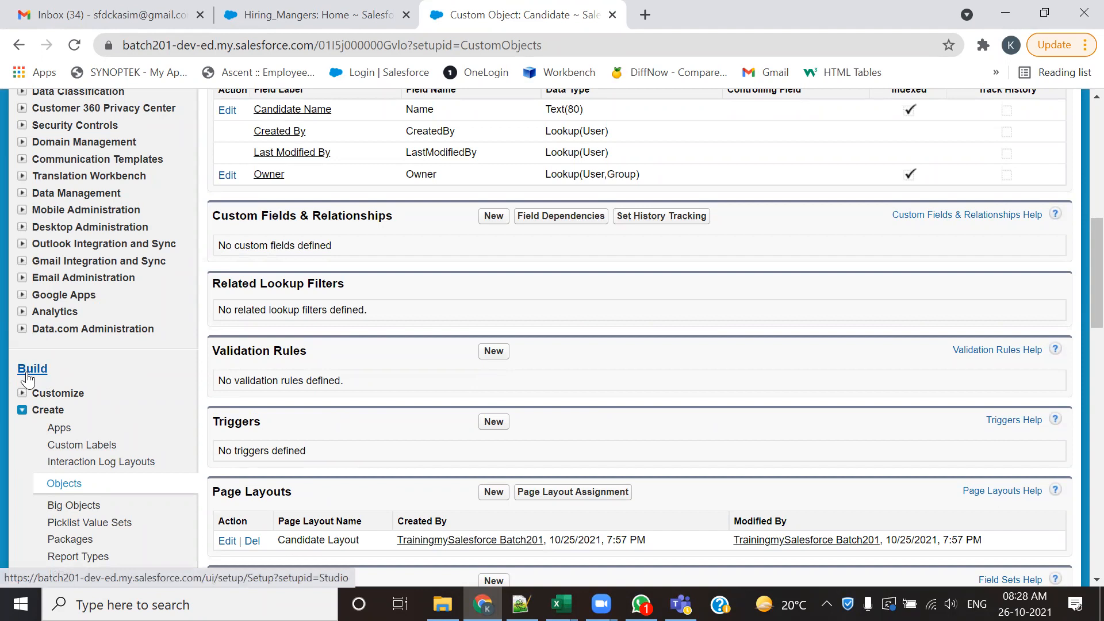
click(60, 484)
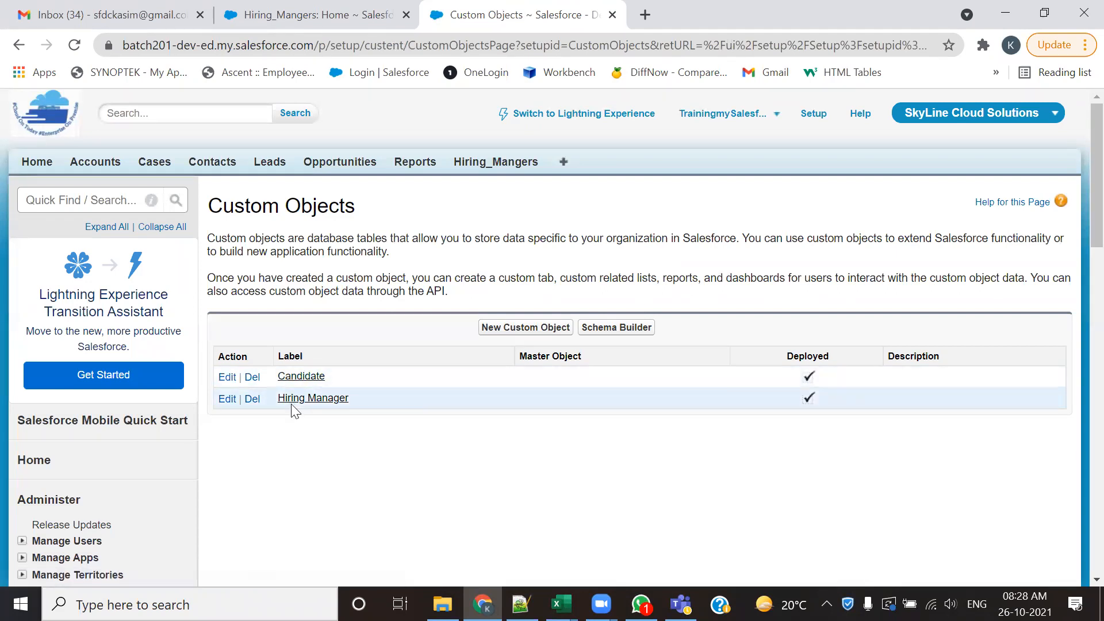
- Open the tab customization for the SkyLine Cloud Solutions app and look for a Candidate tab among the available tabs
click(564, 167)
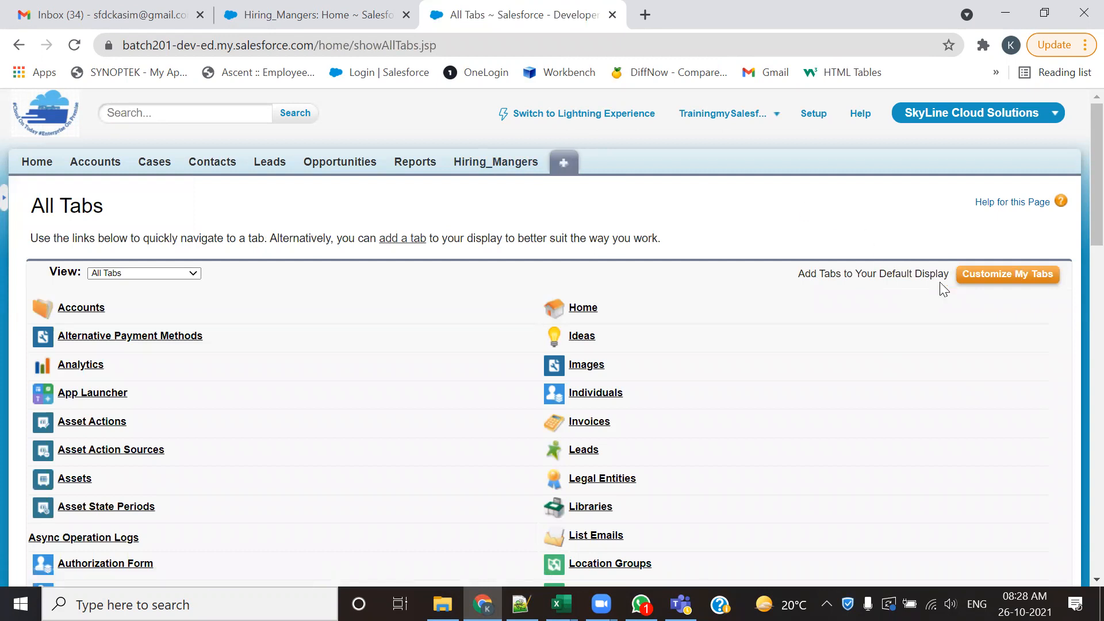
click(984, 279)
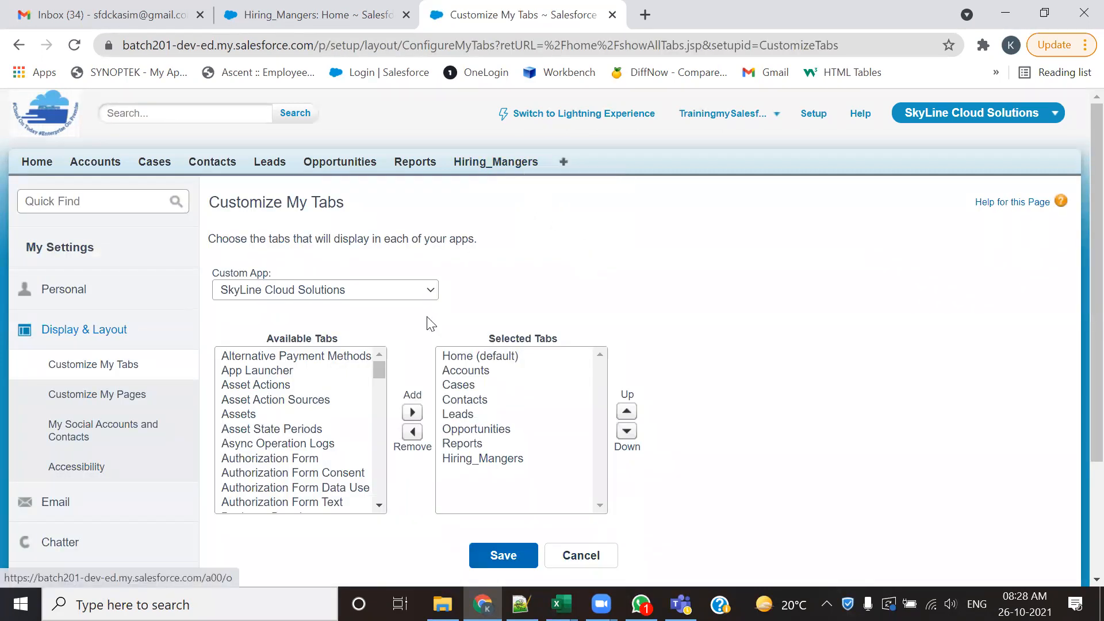
click(264, 399)
key(c)
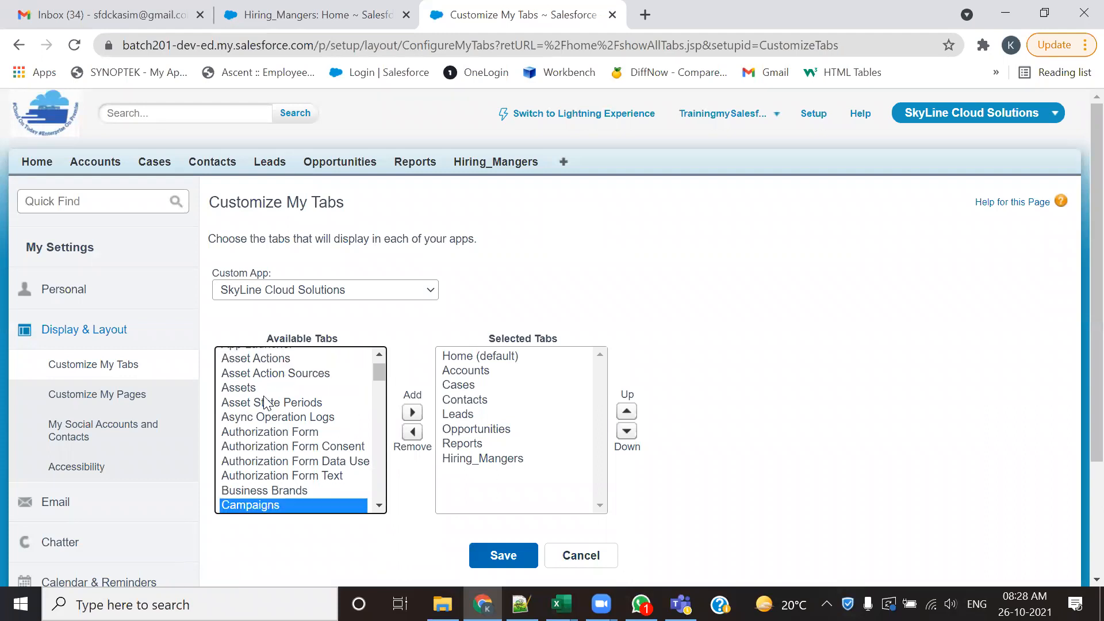
click(379, 506)
click(379, 506)
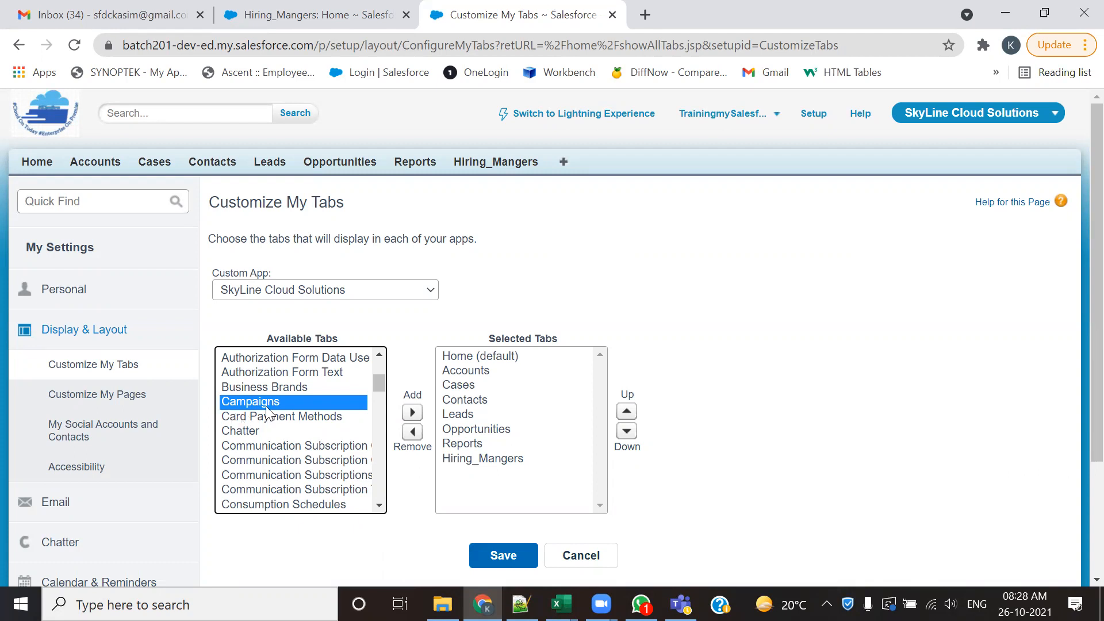
scroll(286, 416, down, 3)
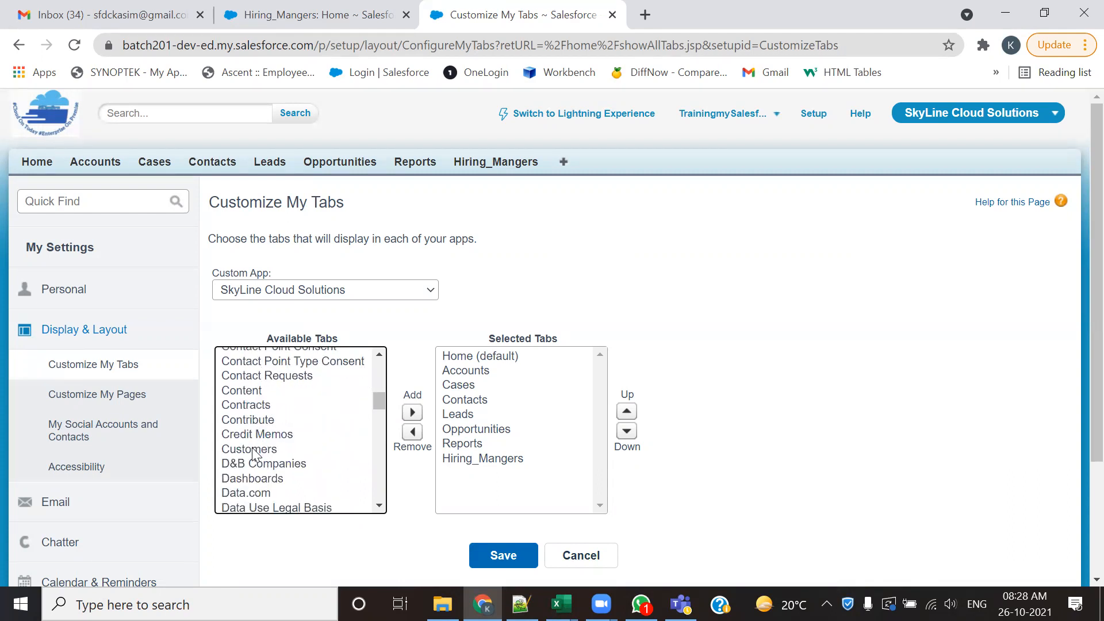
click(253, 454)
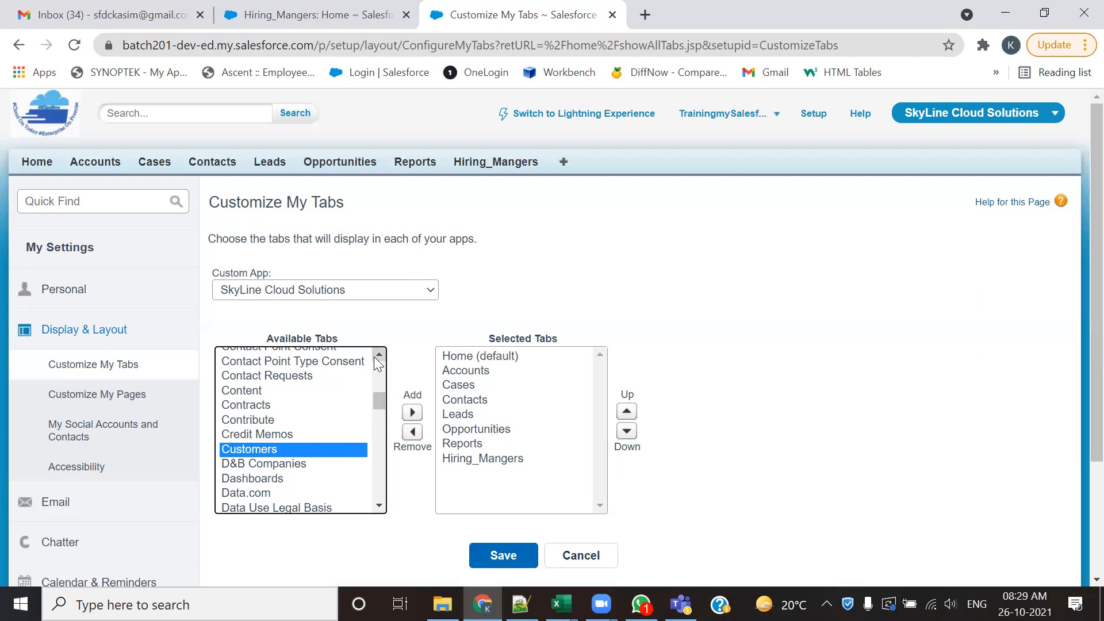
scroll(374, 357, up, 1)
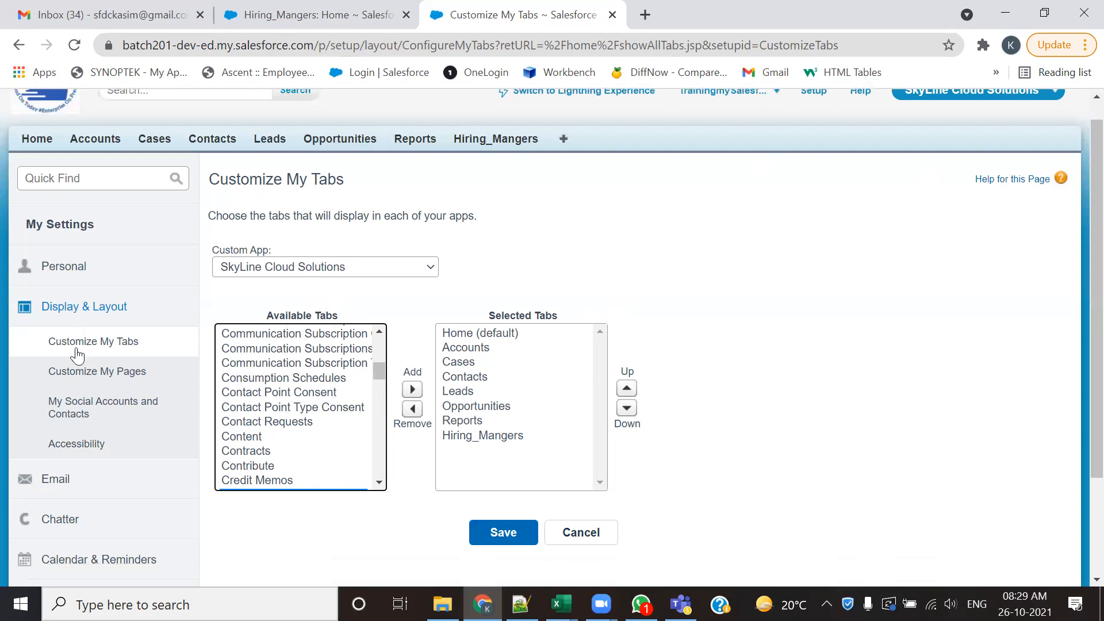
scroll(87, 365, down, 3)
scroll(97, 374, up, 3)
- Go back through Setup to the custom objects list, check the Candidate entry, and close that browser tab
click(814, 115)
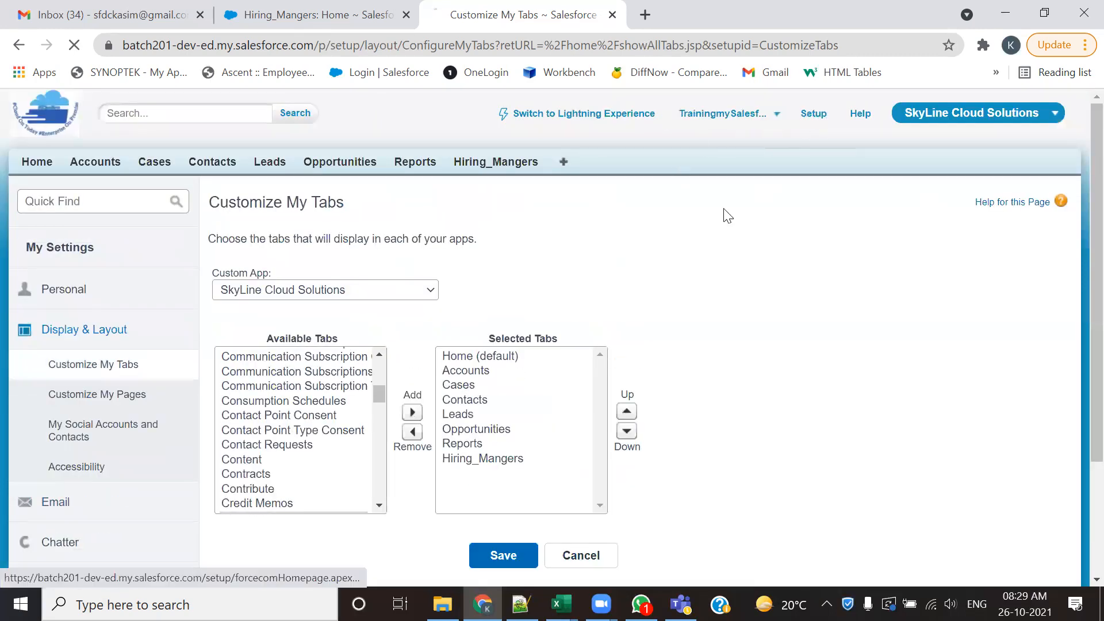
scroll(98, 403, down, 12)
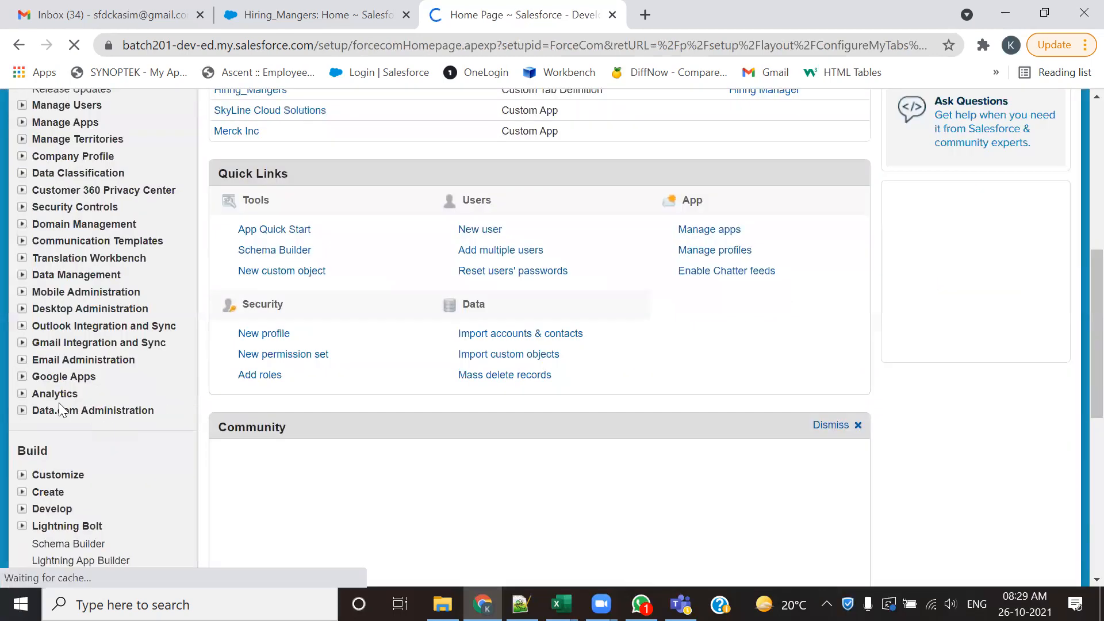
click(22, 148)
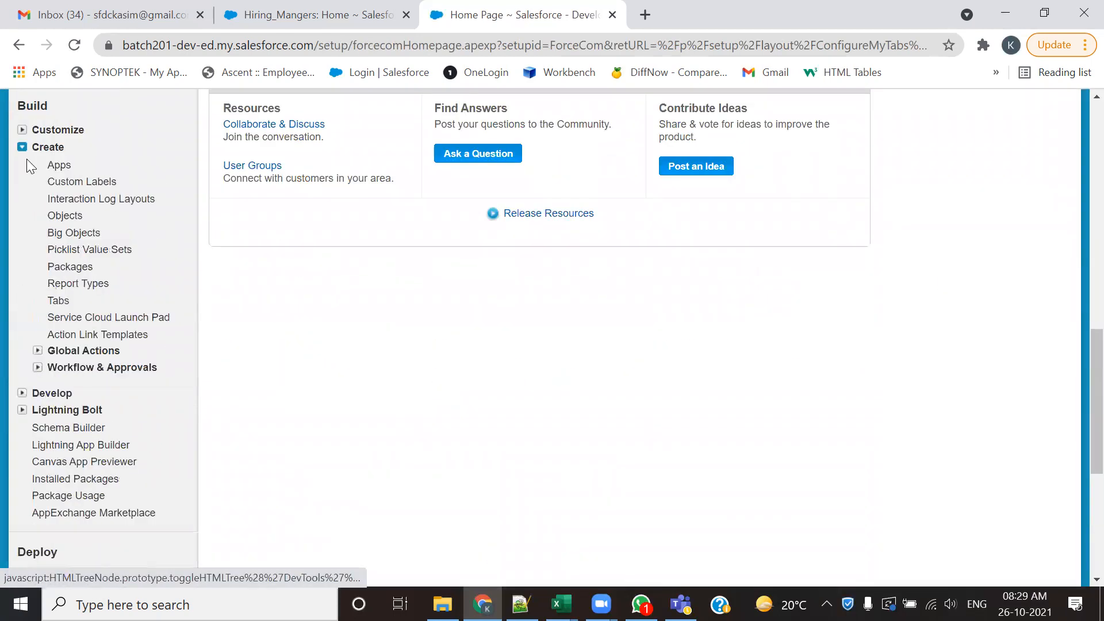
click(64, 216)
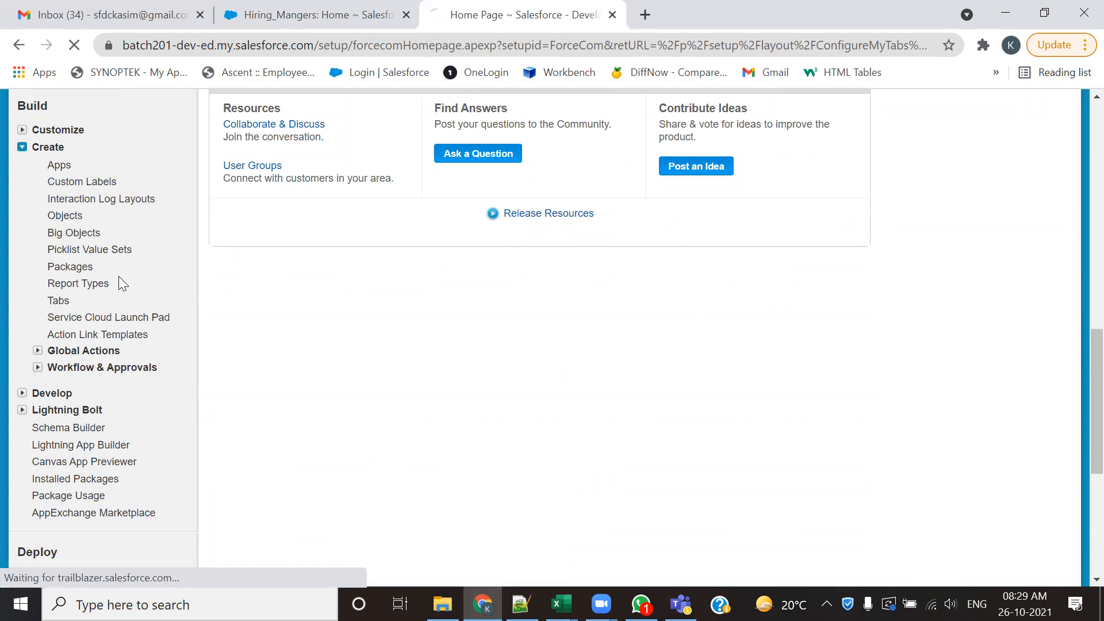
drag(350, 368, 275, 351)
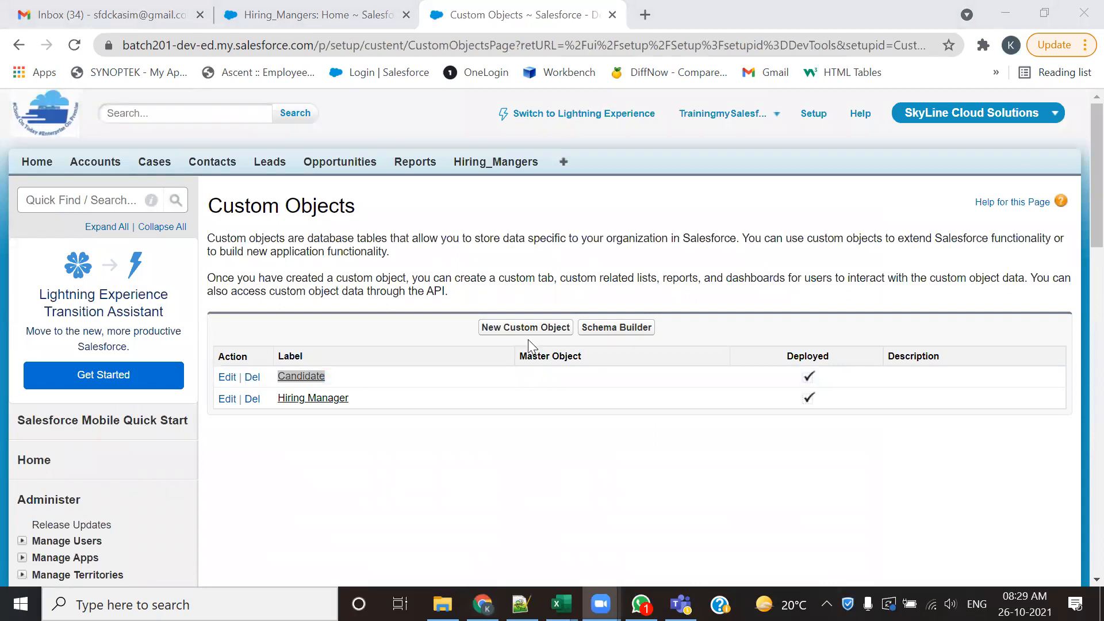
click(398, 436)
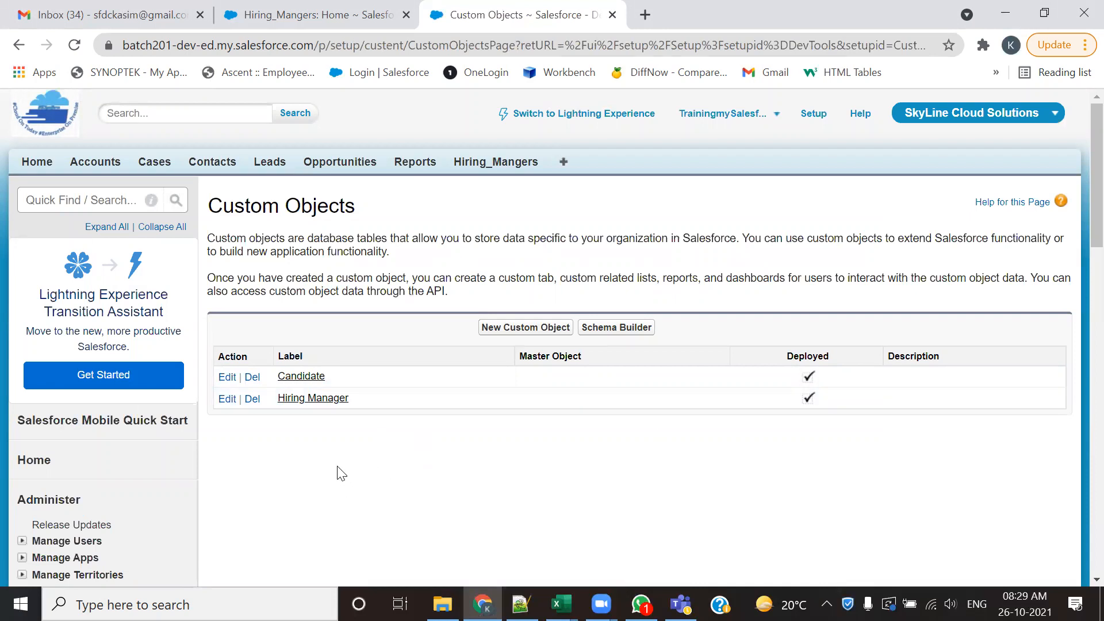
click(612, 15)
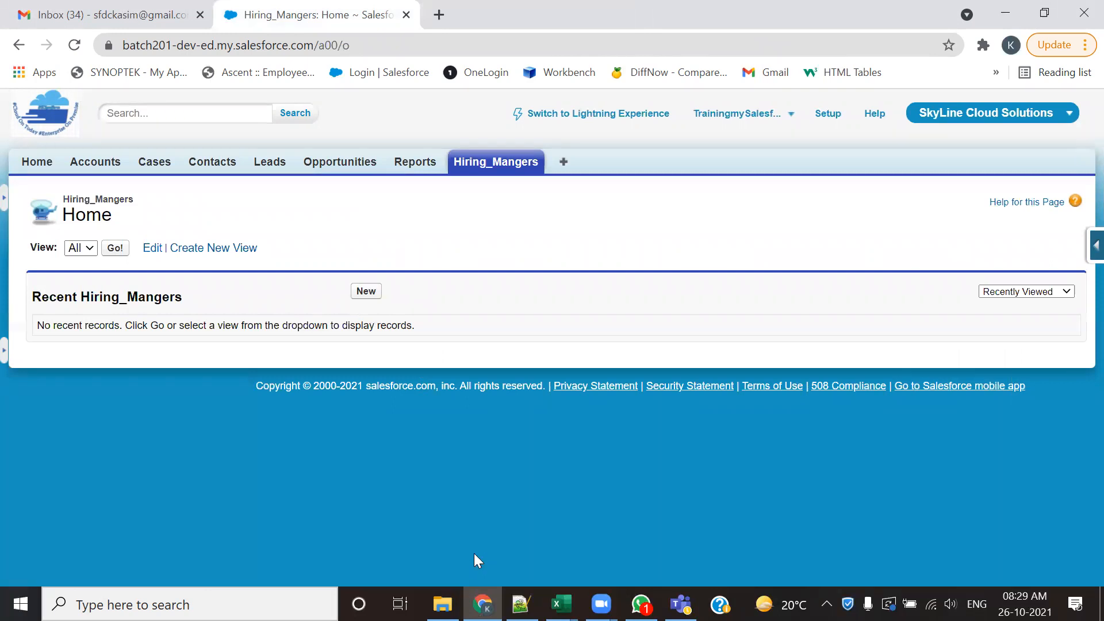
click(160, 543)
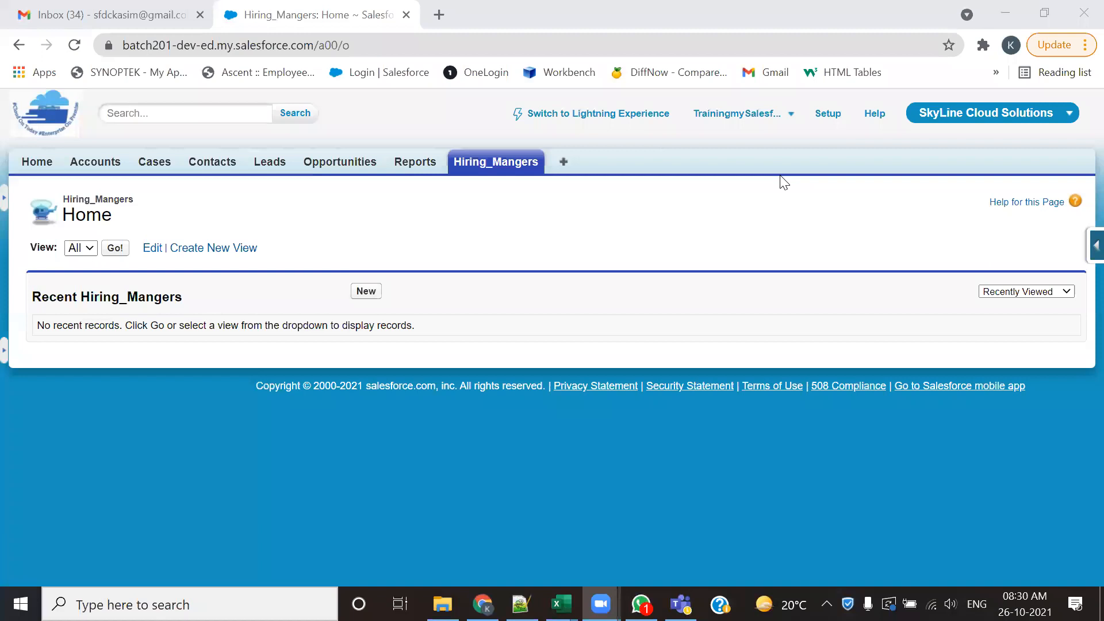
click(785, 113)
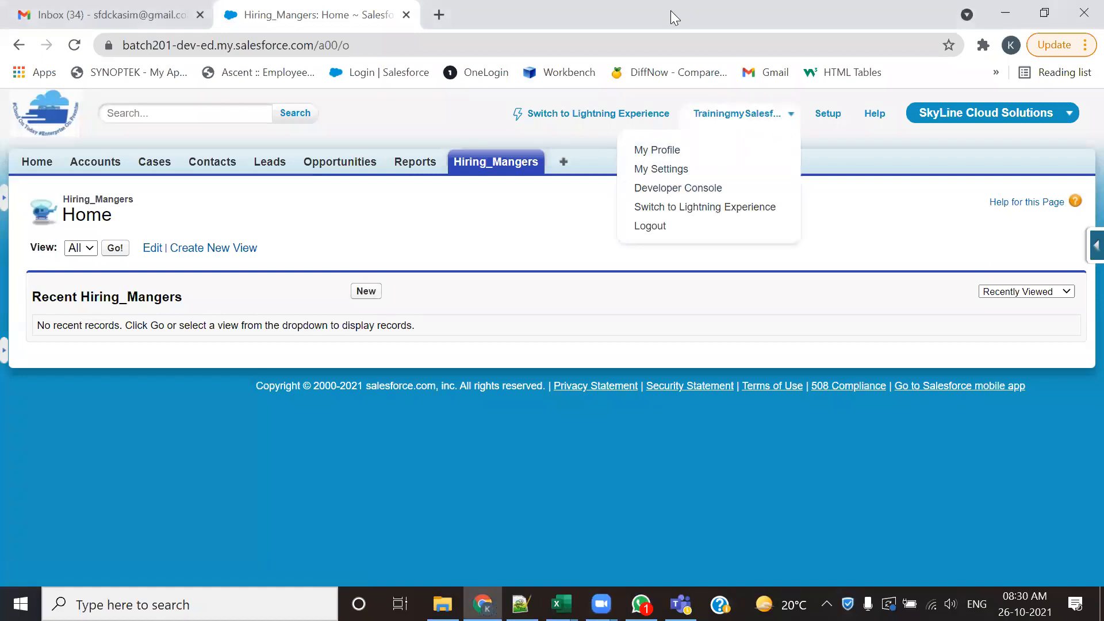
click(847, 288)
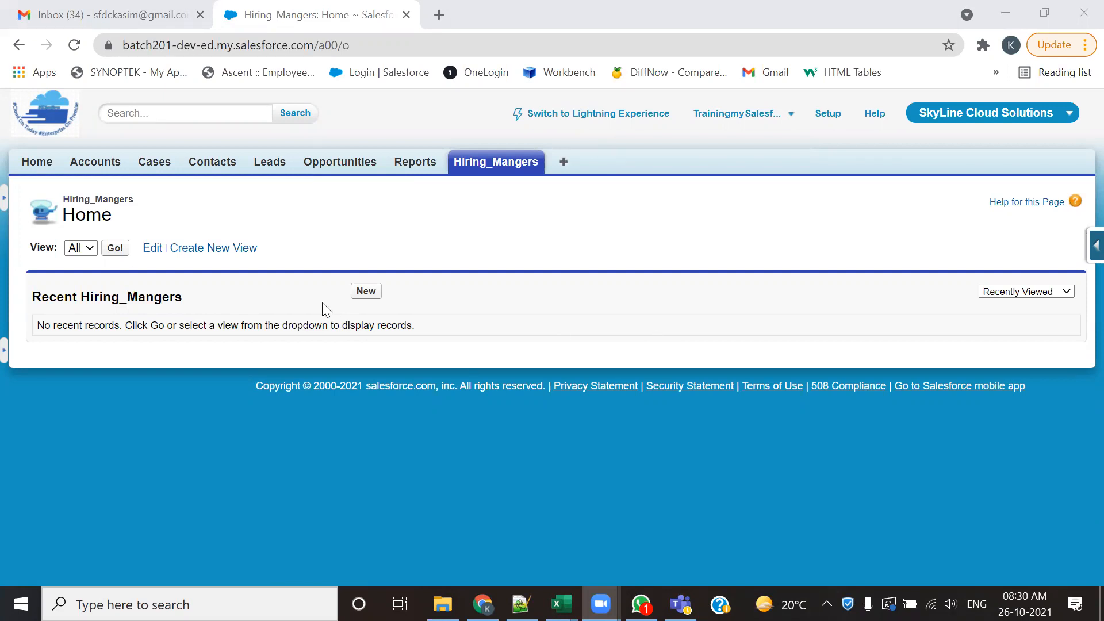
- Create and save a Hiring Manager record with the manager's full name, and open another blank Hiring Manager form from the Hiring_Mangers home page
click(362, 292)
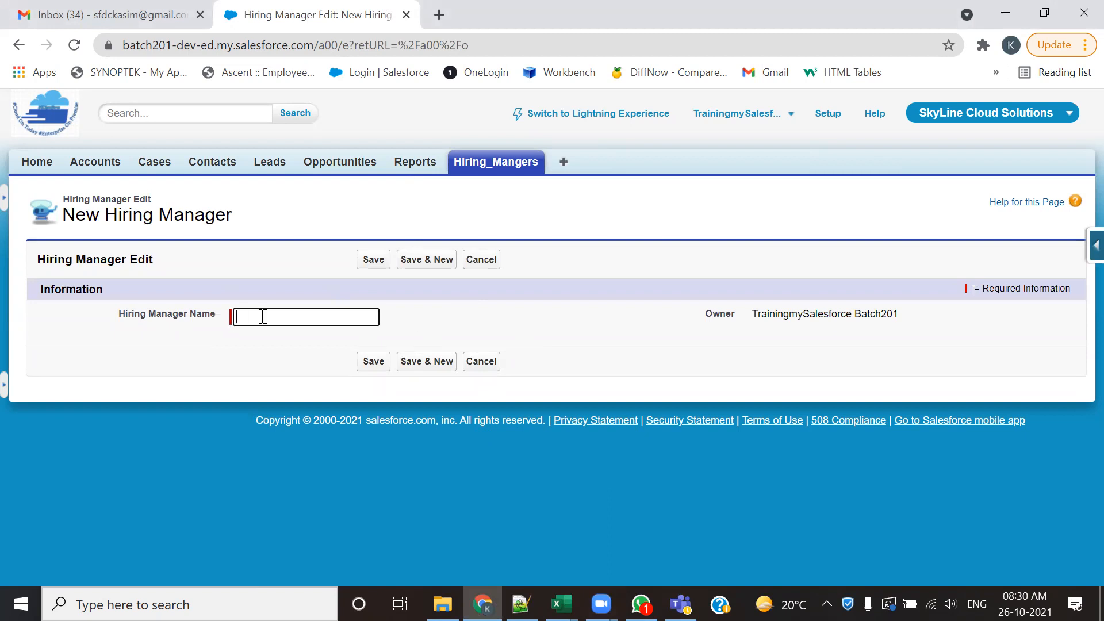
click(375, 363)
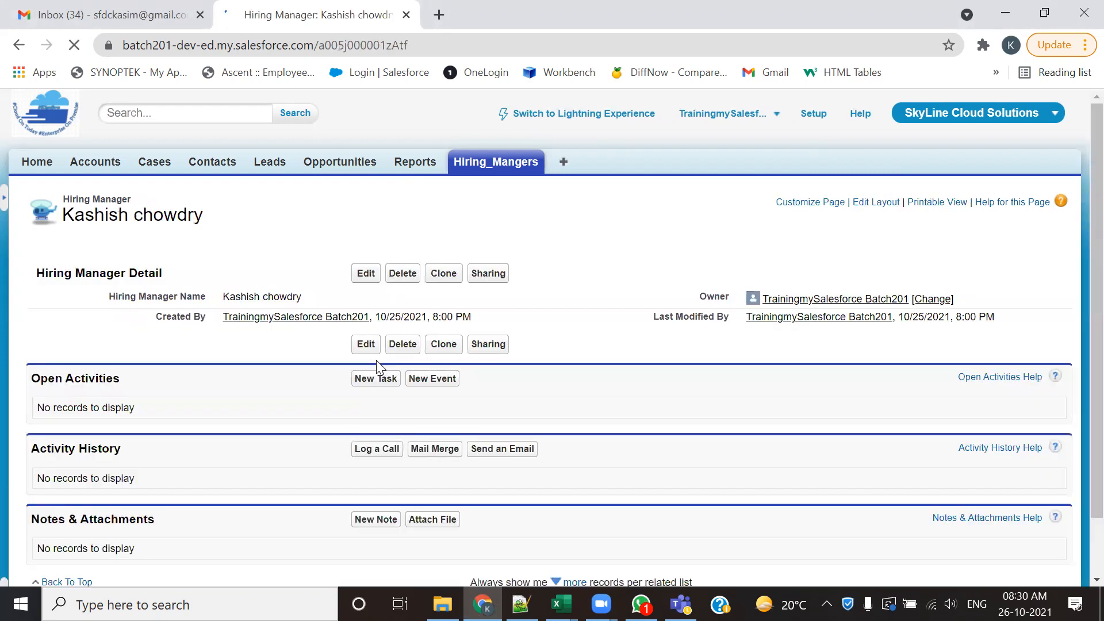
click(462, 165)
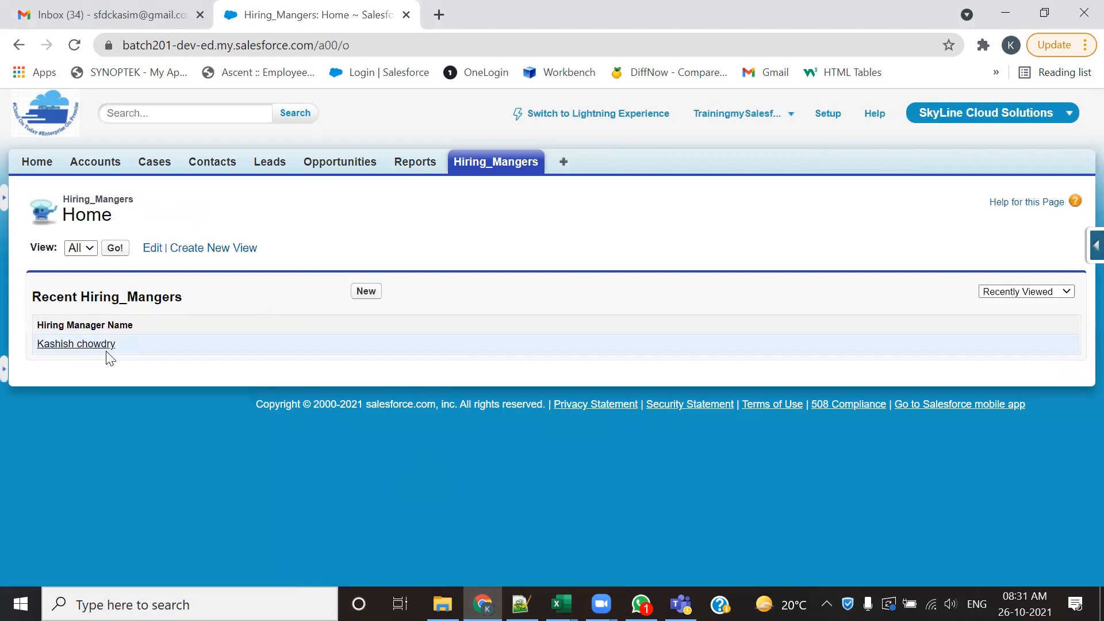
click(368, 294)
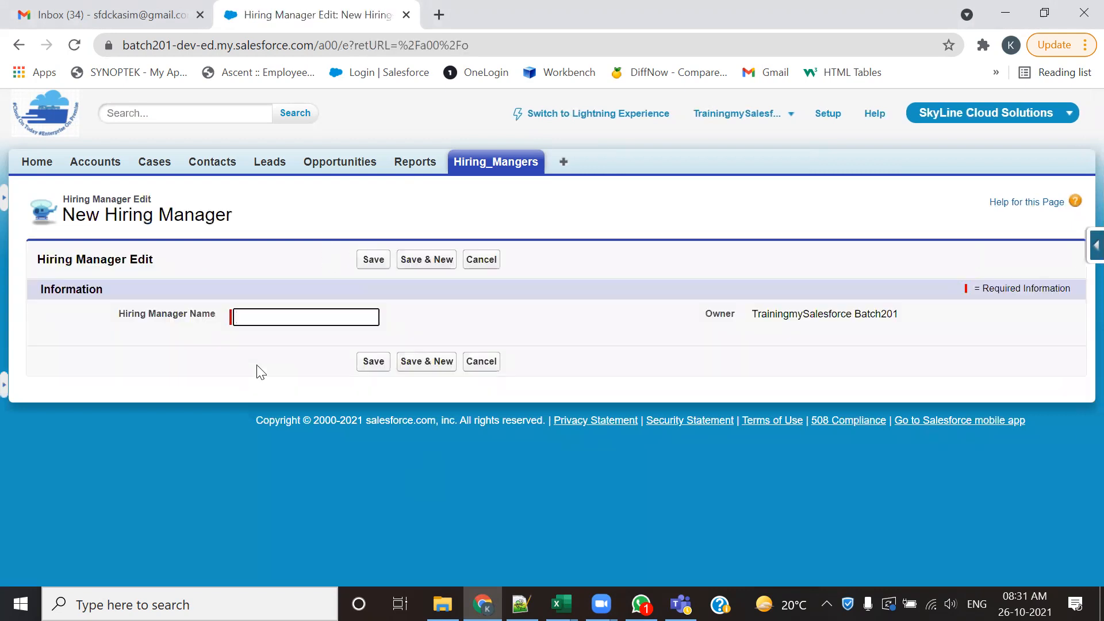
- Open Setup in a separate browser tab and go to the Candidate custom object's definition page
ctrl+click(828, 116)
click(460, 16)
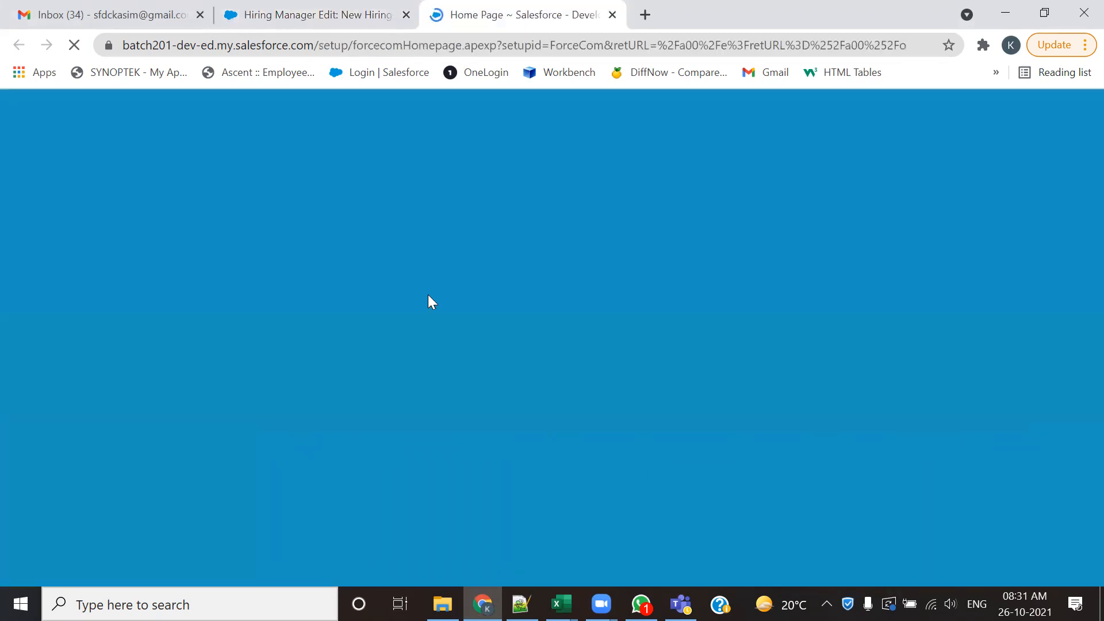
scroll(208, 420, down, 10)
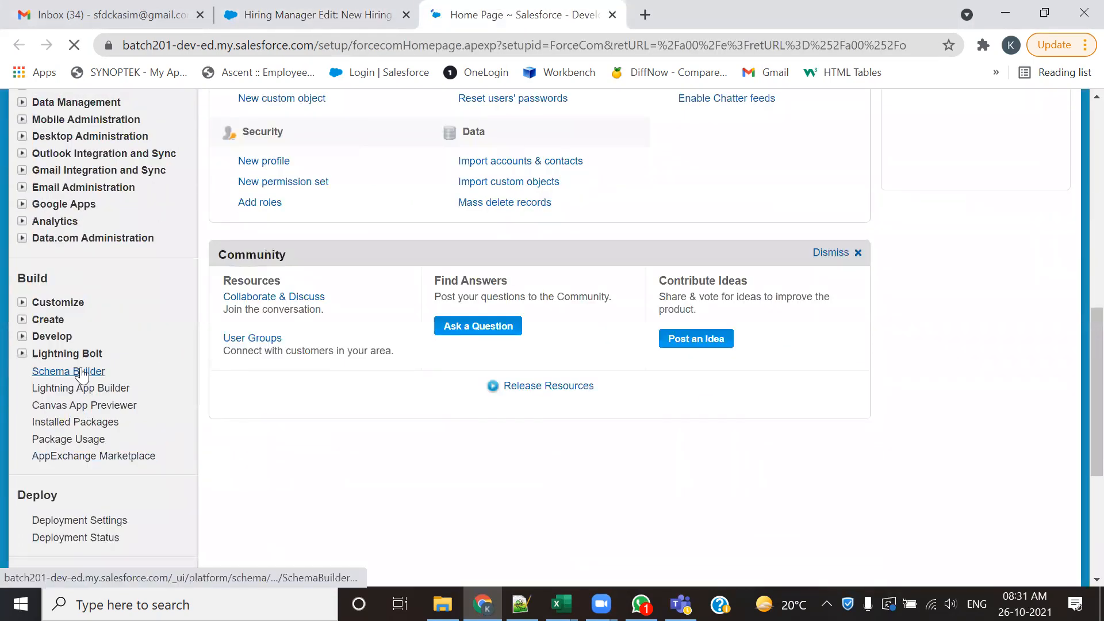
click(22, 320)
click(64, 389)
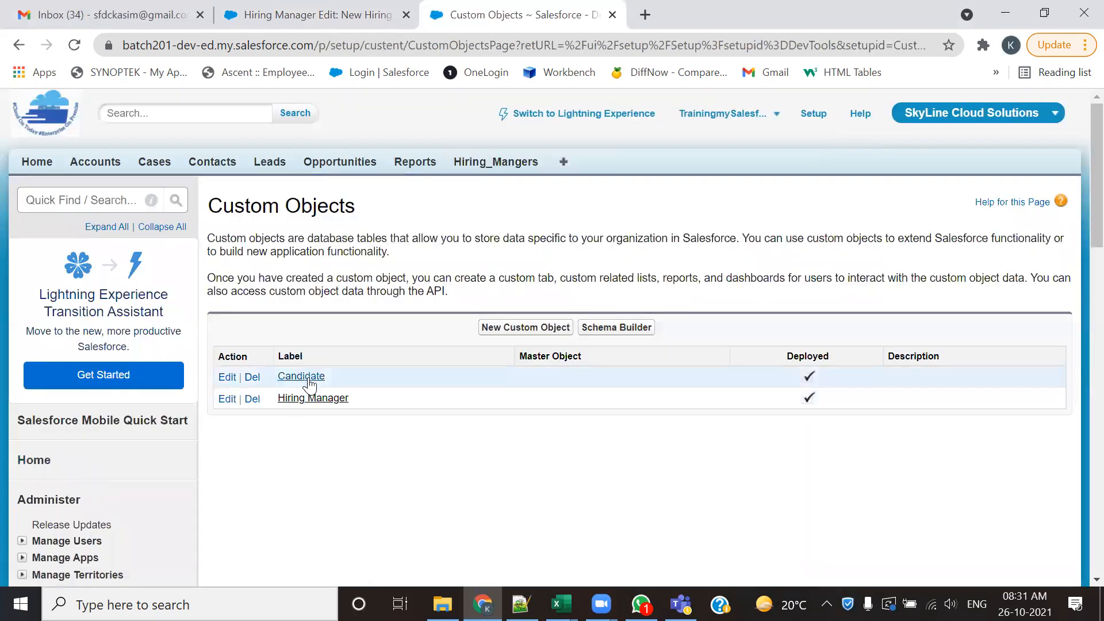
click(307, 377)
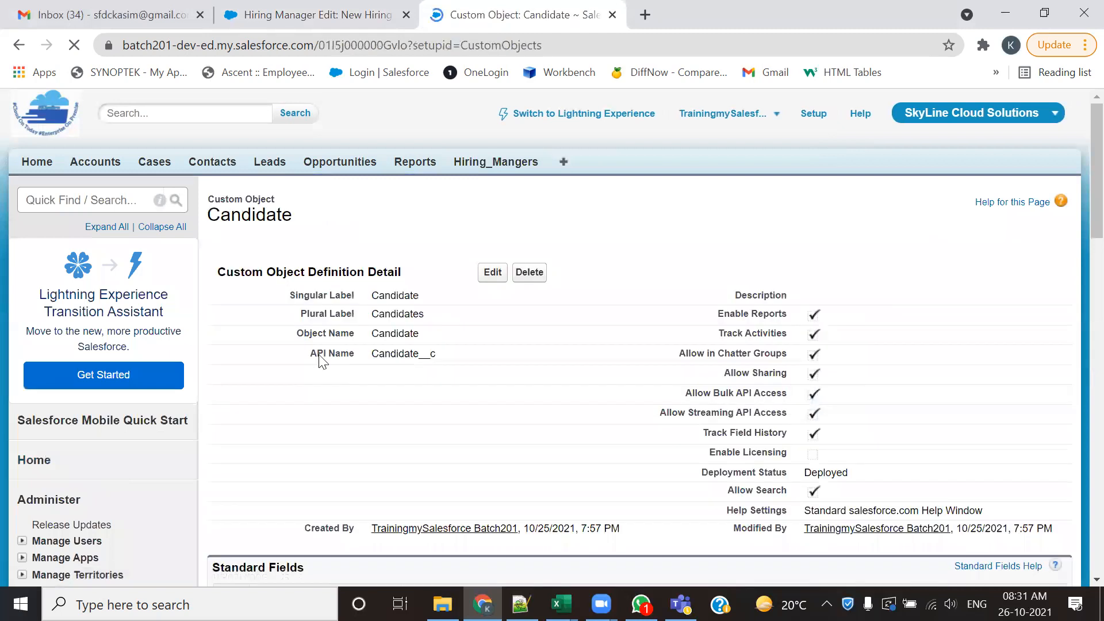
- Examine the Candidate object's standard and custom field sections, and return to the blank New Hiring Manager form
scroll(414, 327, down, 7)
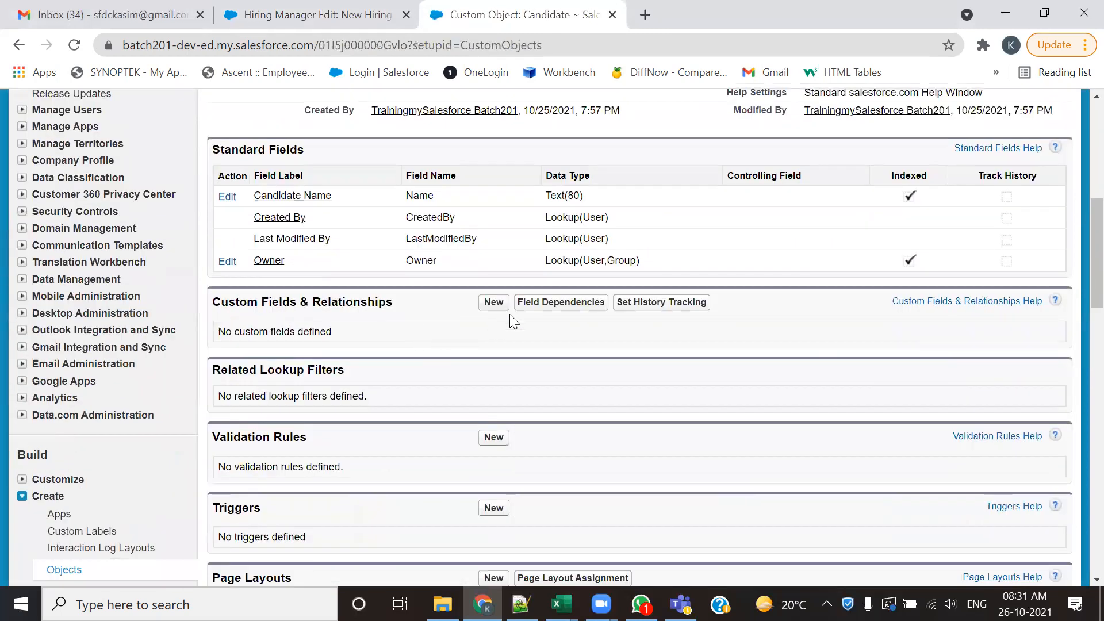
scroll(485, 322, down, 2)
scroll(484, 322, up, 8)
scroll(845, 468, down, 1)
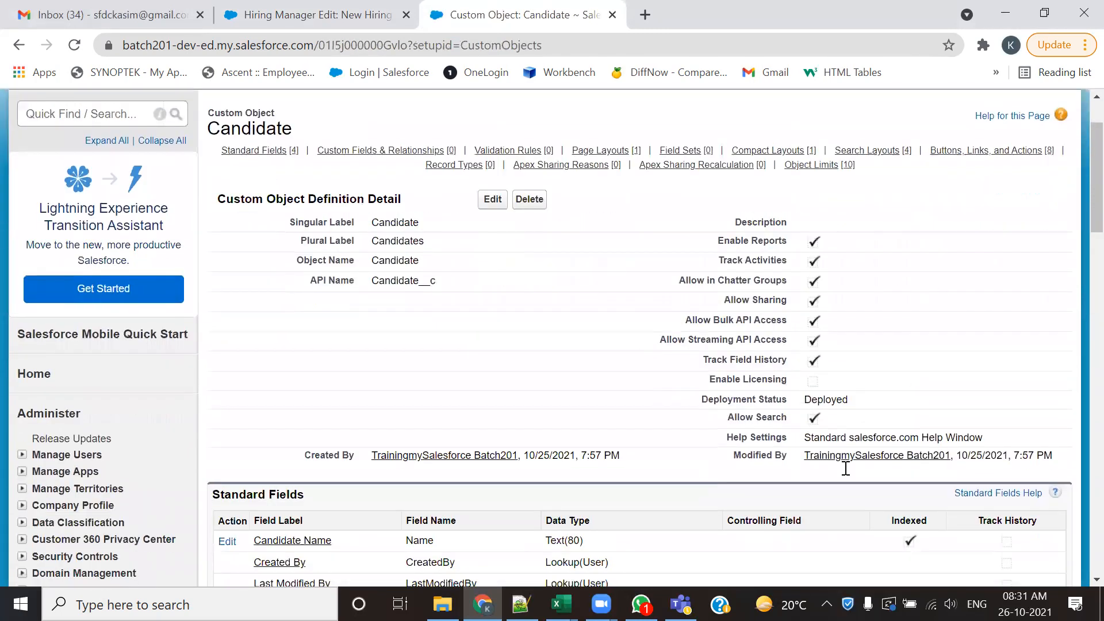
click(345, 14)
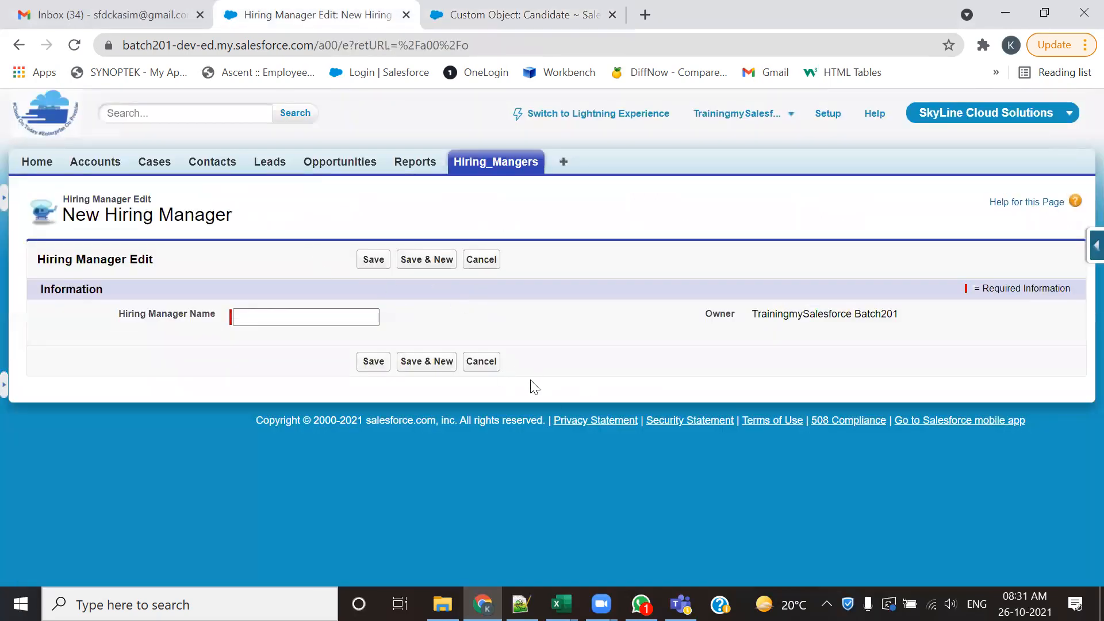
- Review the standard fields and the Custom Fields & Relationships section on the Candidate object's definition page
click(434, 11)
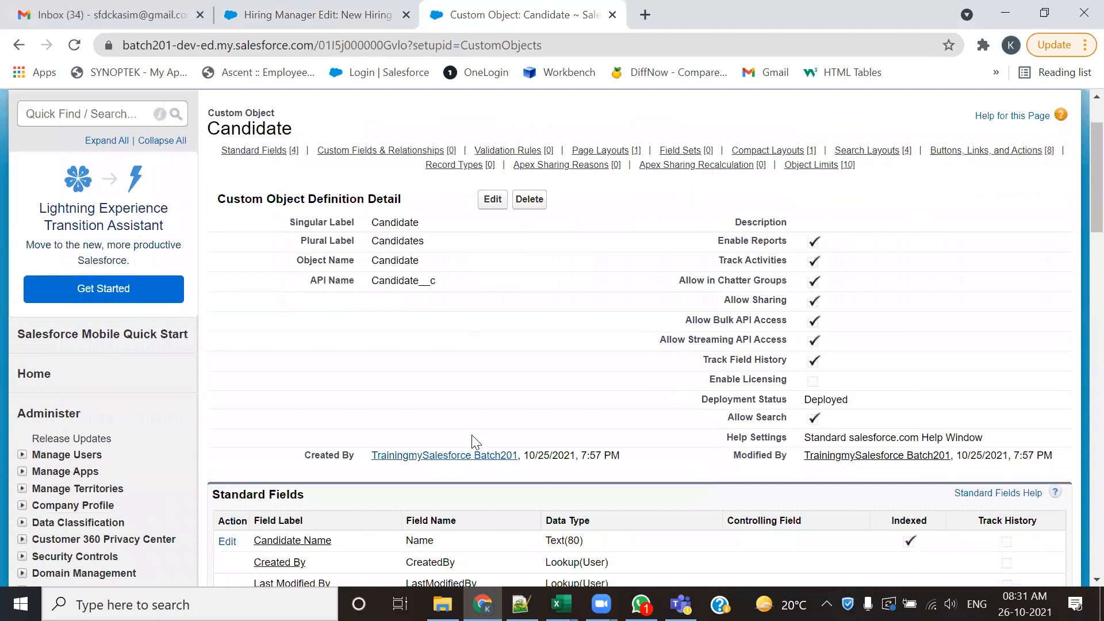
scroll(519, 409, down, 3)
scroll(629, 388, down, 3)
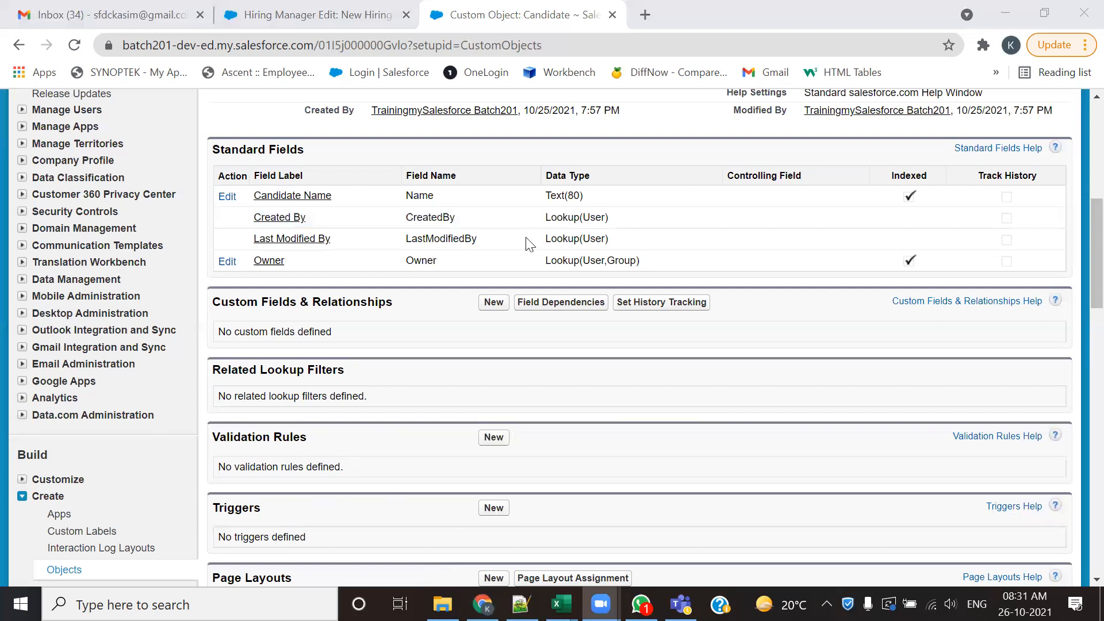
scroll(529, 244, up, 6)
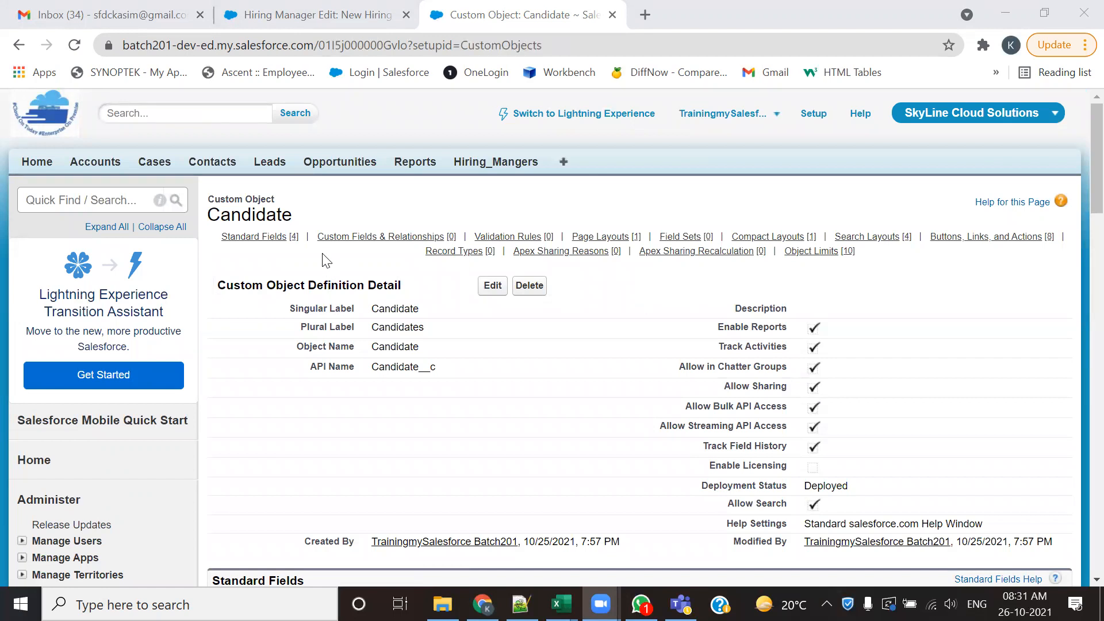
- Highlight the a00 object ID in the New Hiring Manager form's URL and compare it with the Candidate definition page
click(262, 14)
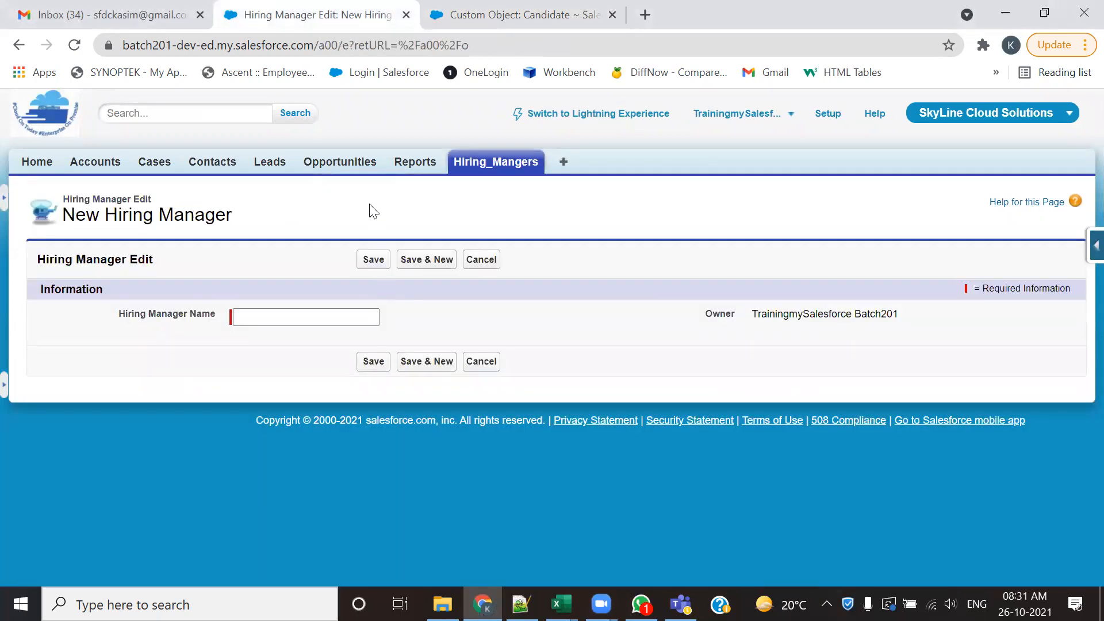
click(335, 52)
double_click(367, 46)
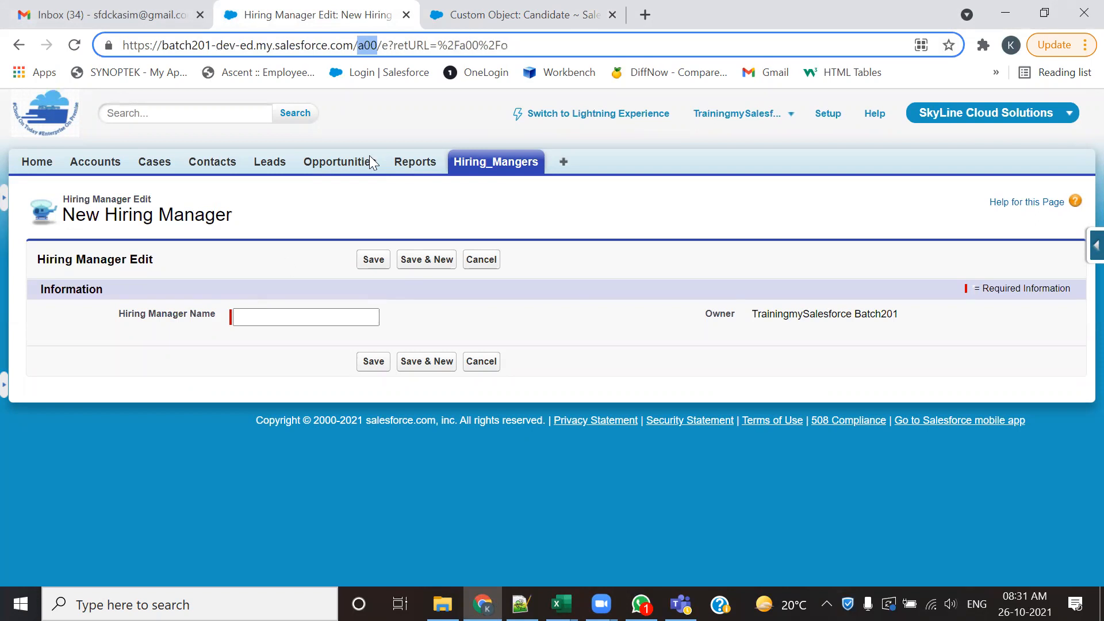
click(506, 12)
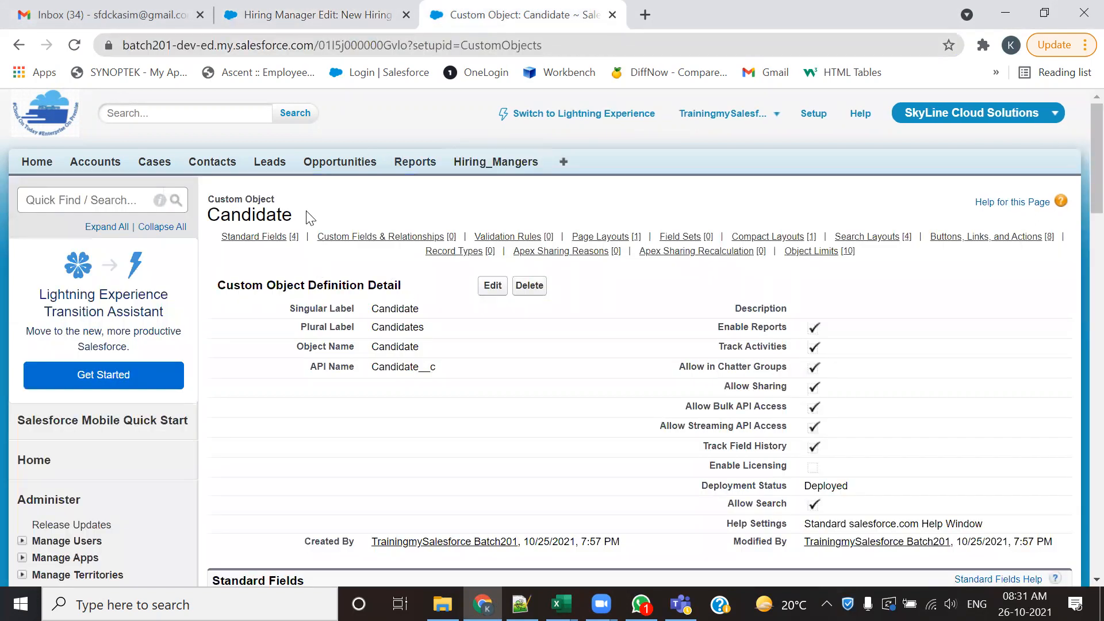
drag(308, 217, 210, 196)
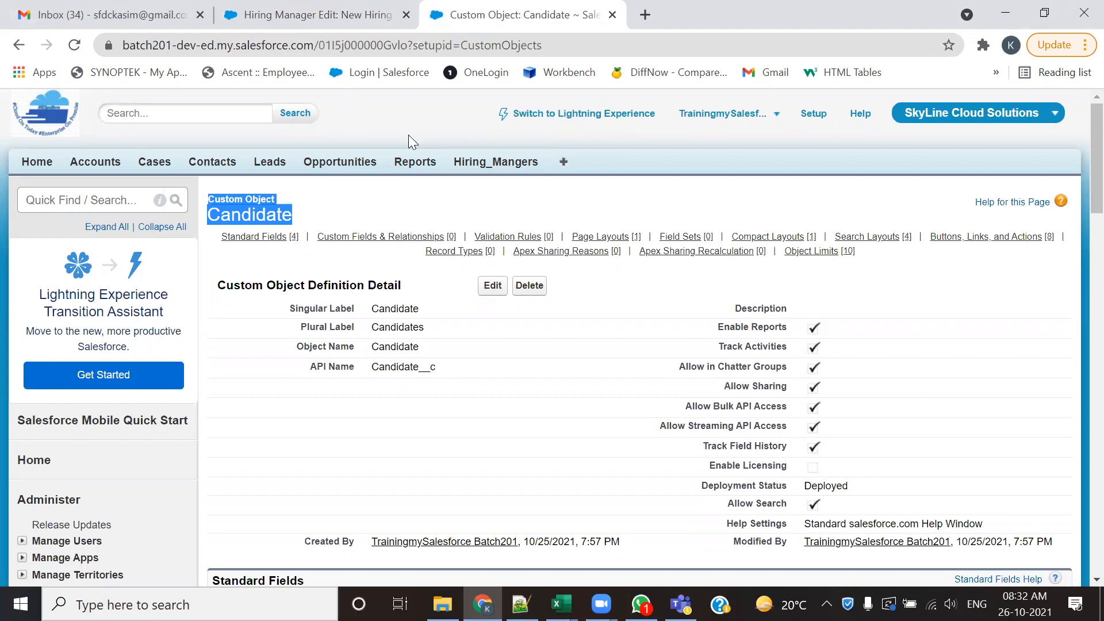
click(330, 12)
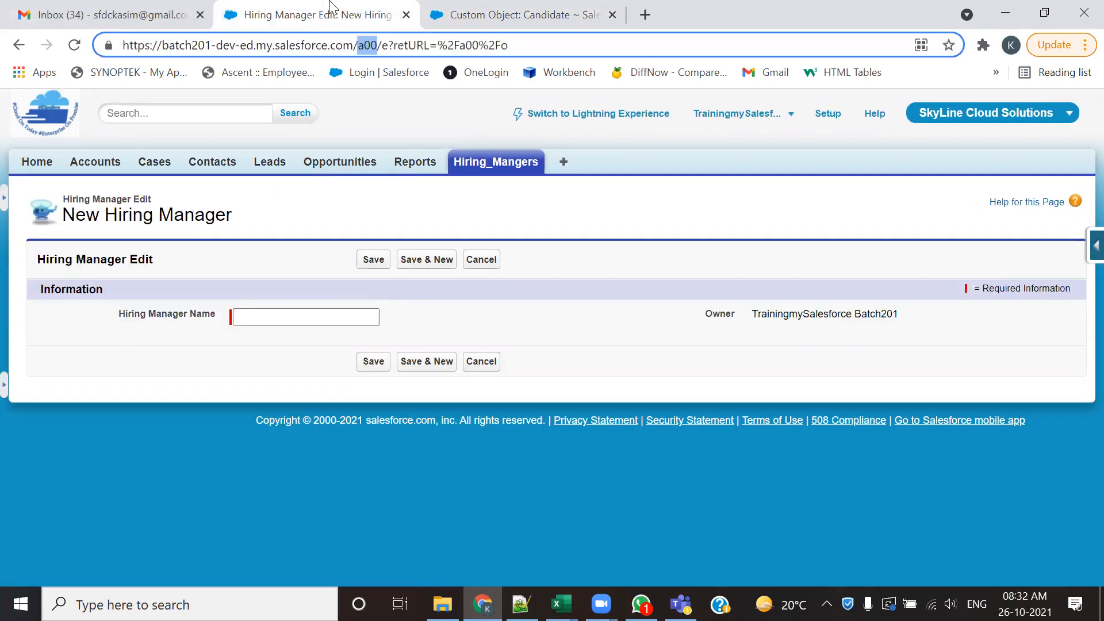
click(372, 108)
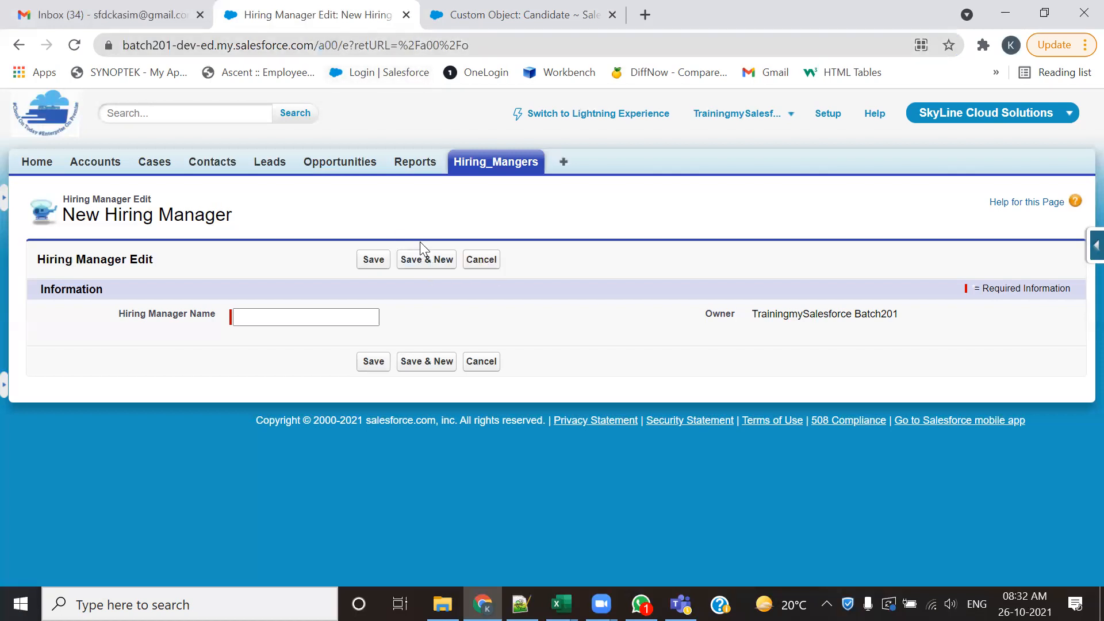
double_click(332, 45)
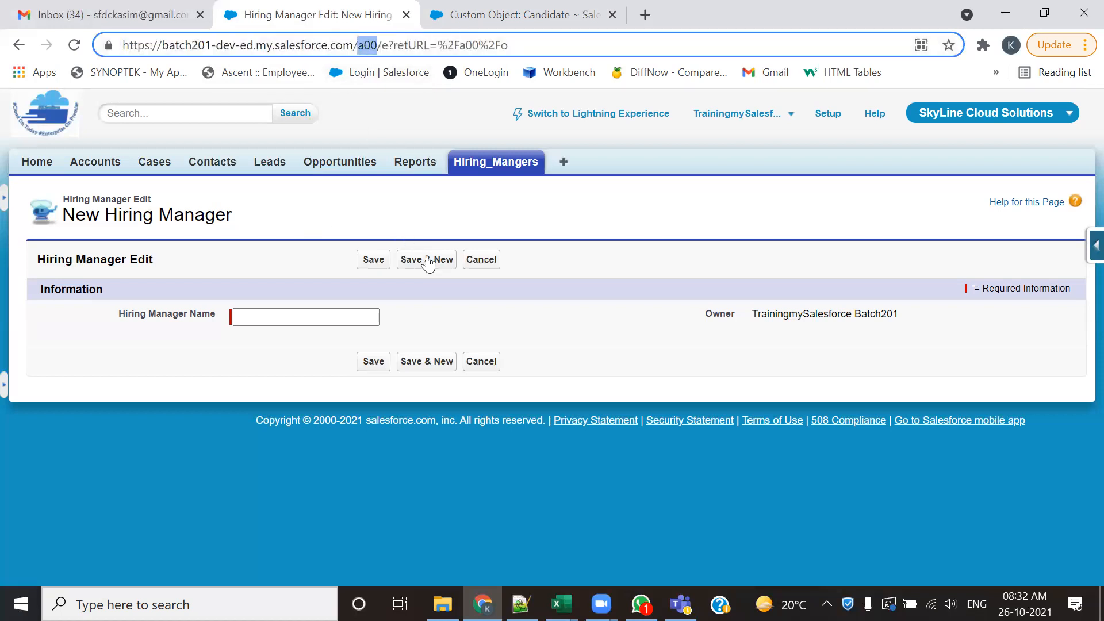
key(ctrl+Tab)
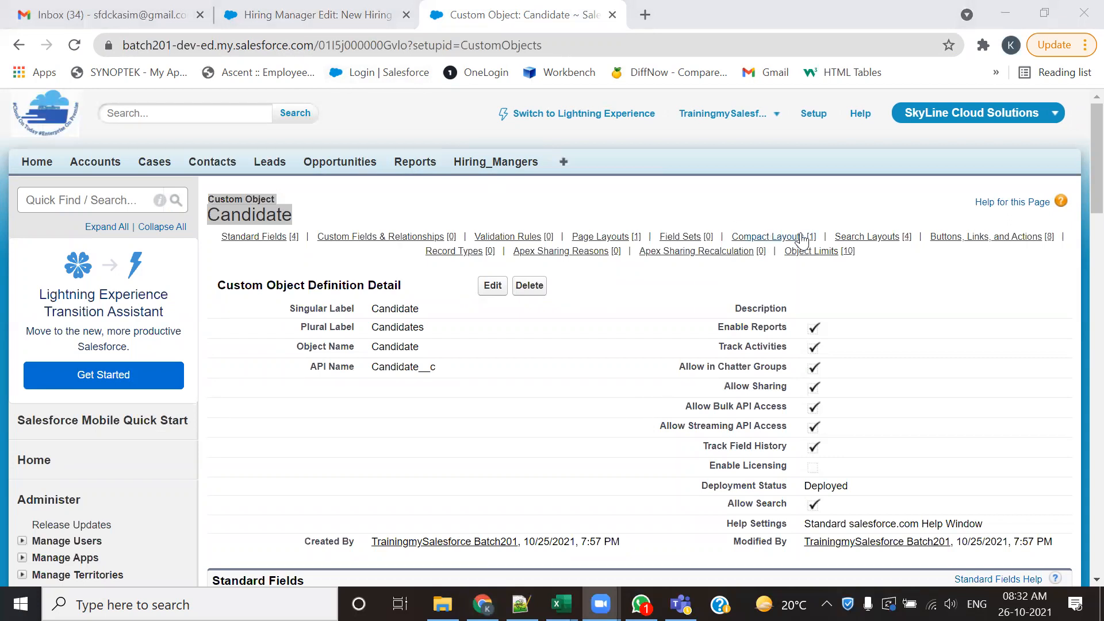
- Open the Developer Console for the signed-in account and maximize its window
mouse_move(802, 239)
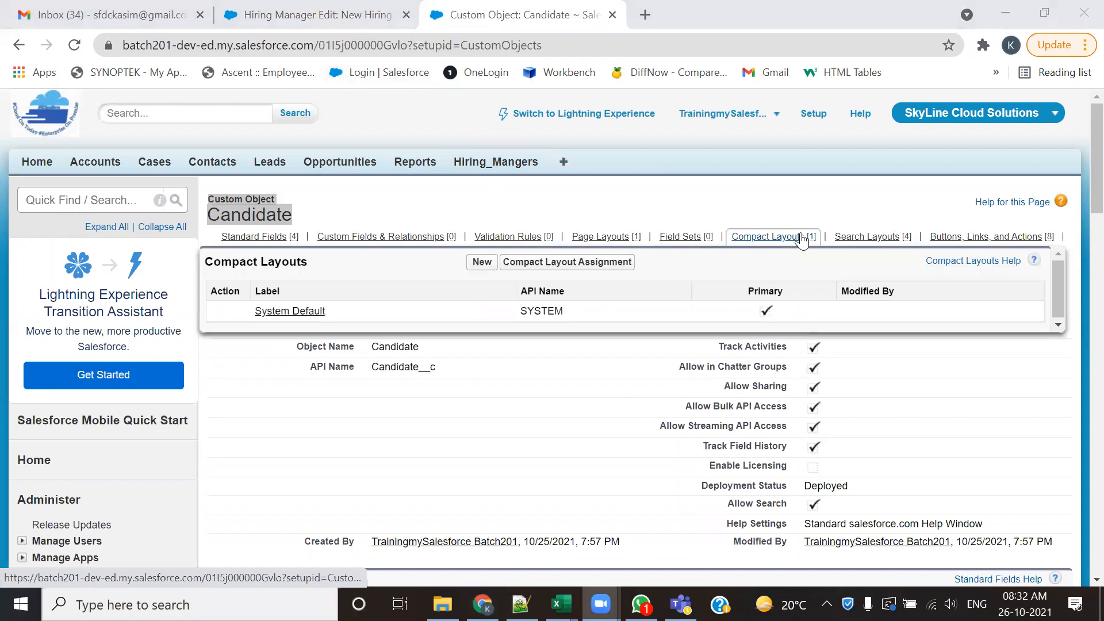
click(735, 133)
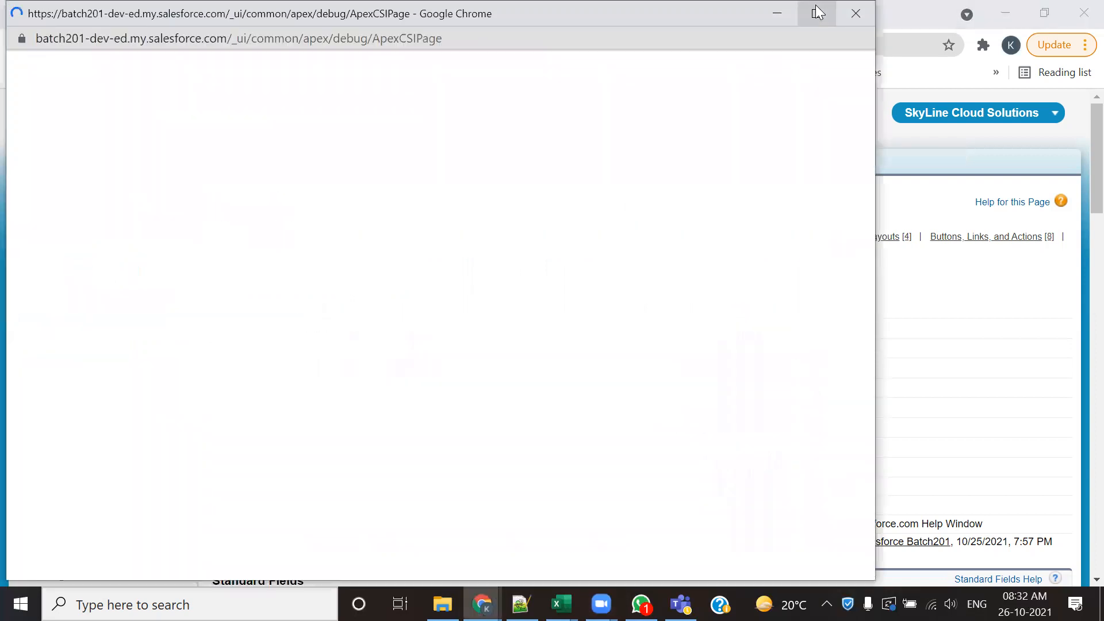
click(815, 7)
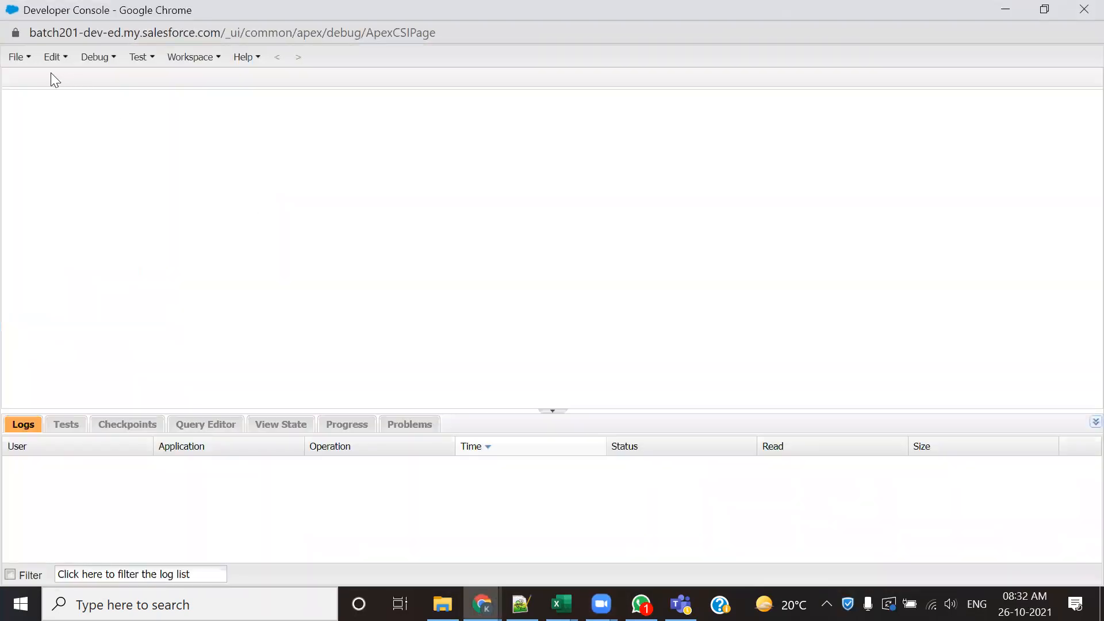
- Filter the Developer Console's Objects entities by "can" and open Candidate__c to view its fields
click(23, 58)
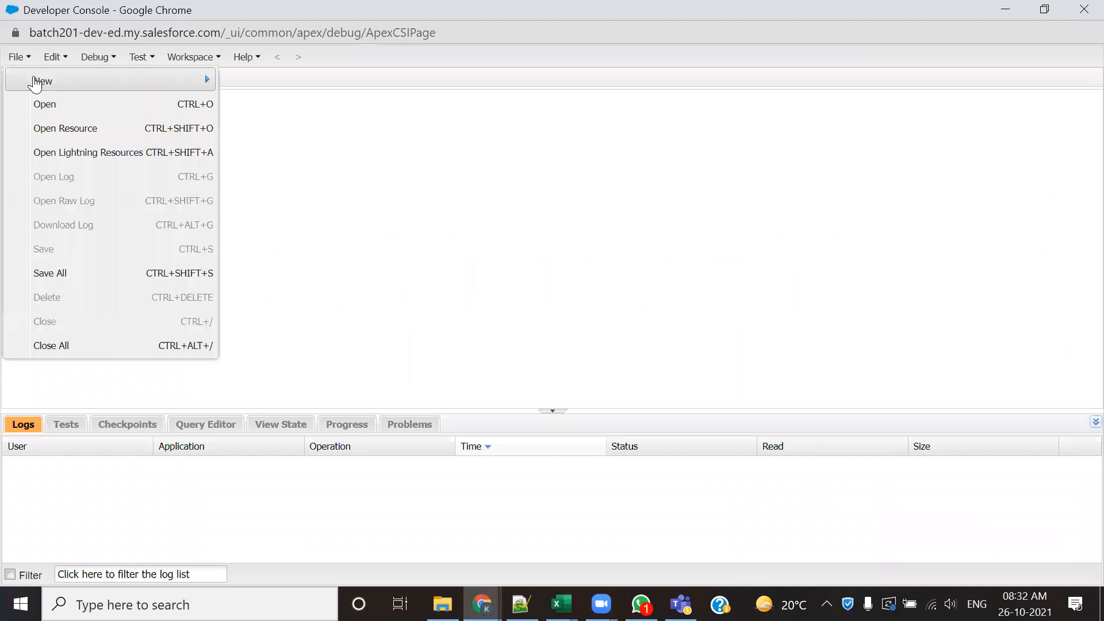
click(29, 103)
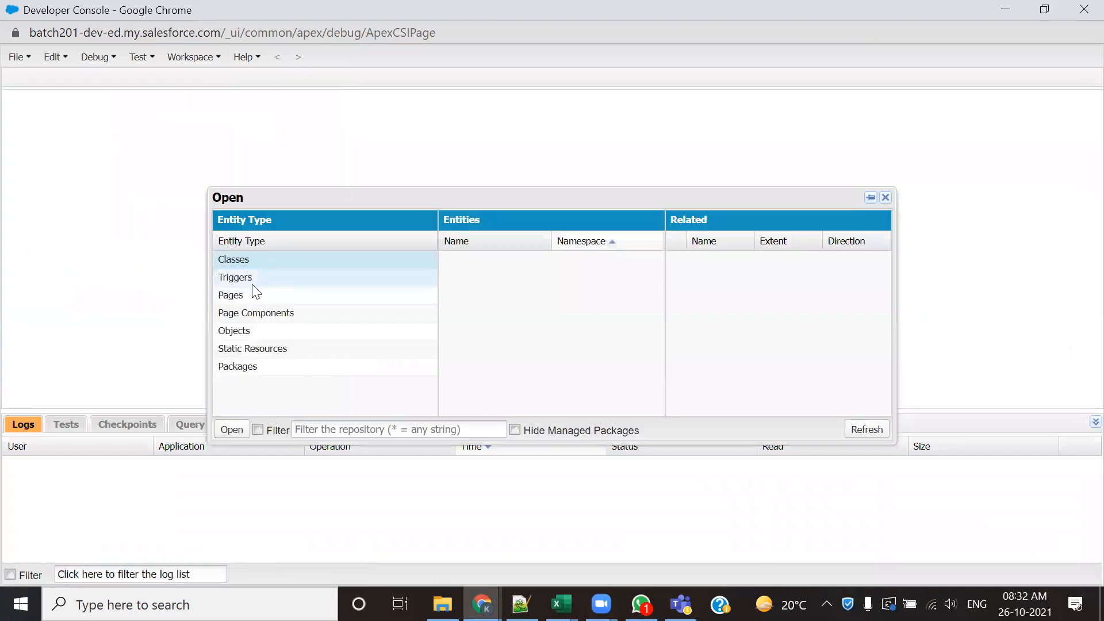
click(253, 331)
click(368, 429)
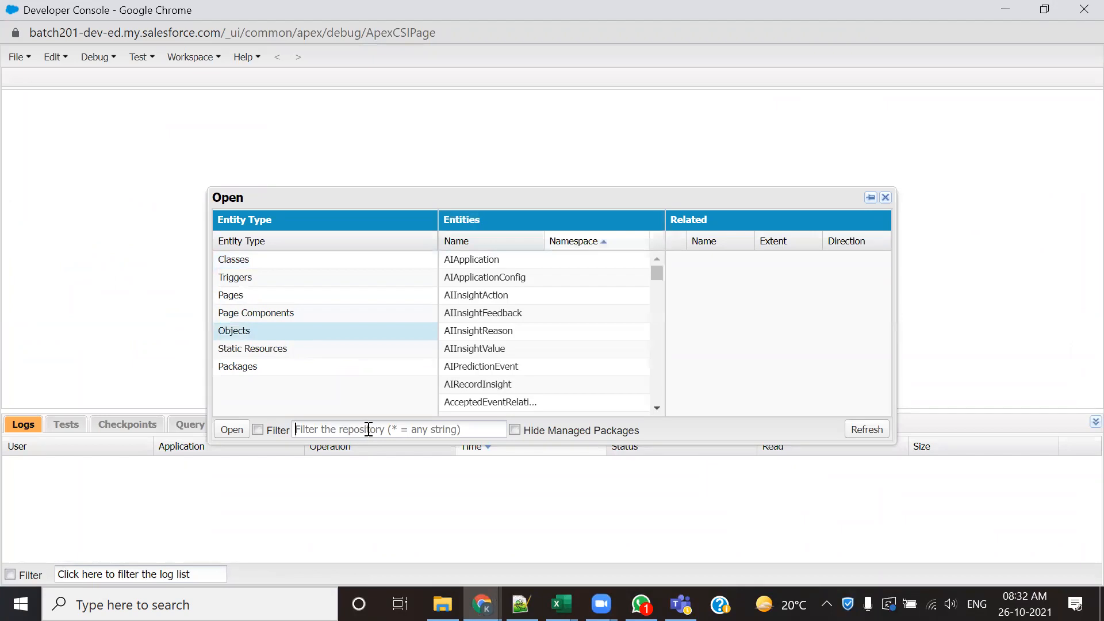
text(can)
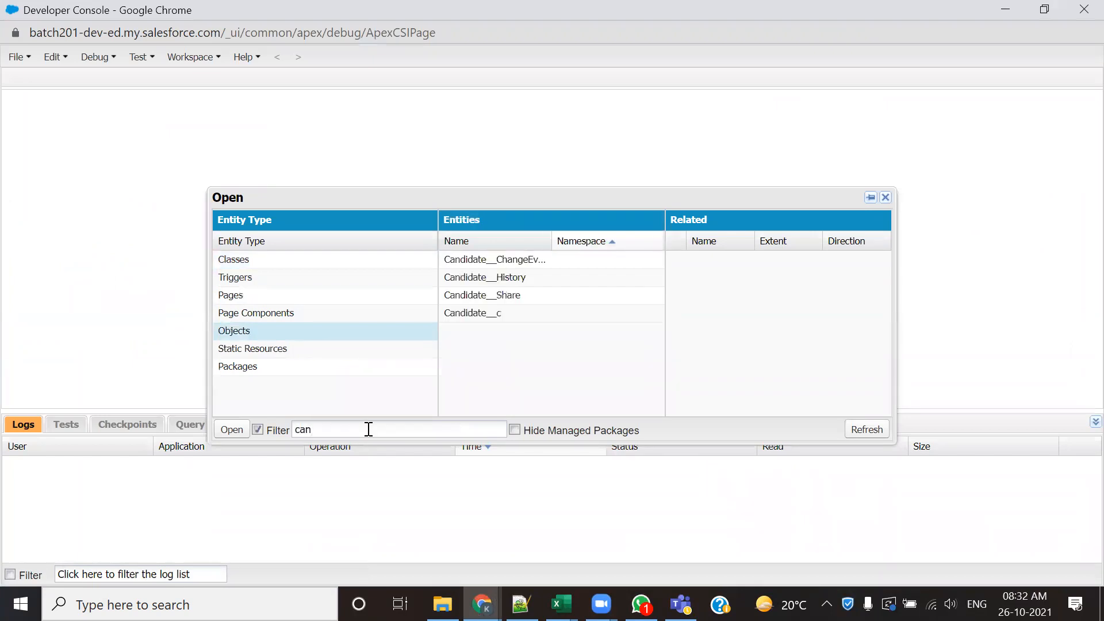
double_click(537, 316)
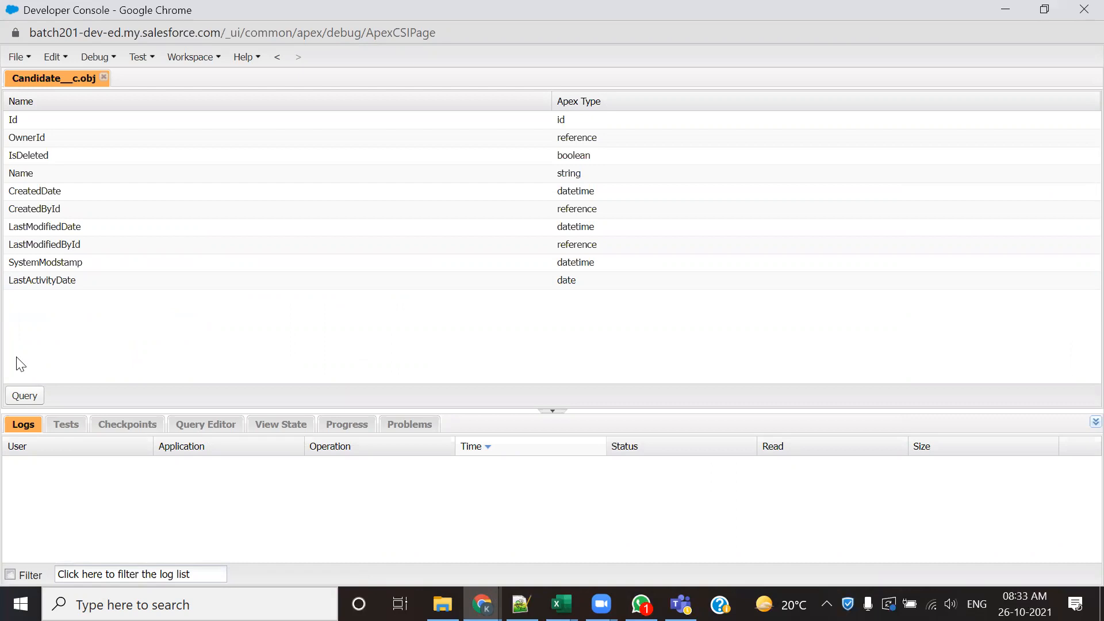
- Close the Developer Console and review the field sections on the Candidate definition page
click(1084, 9)
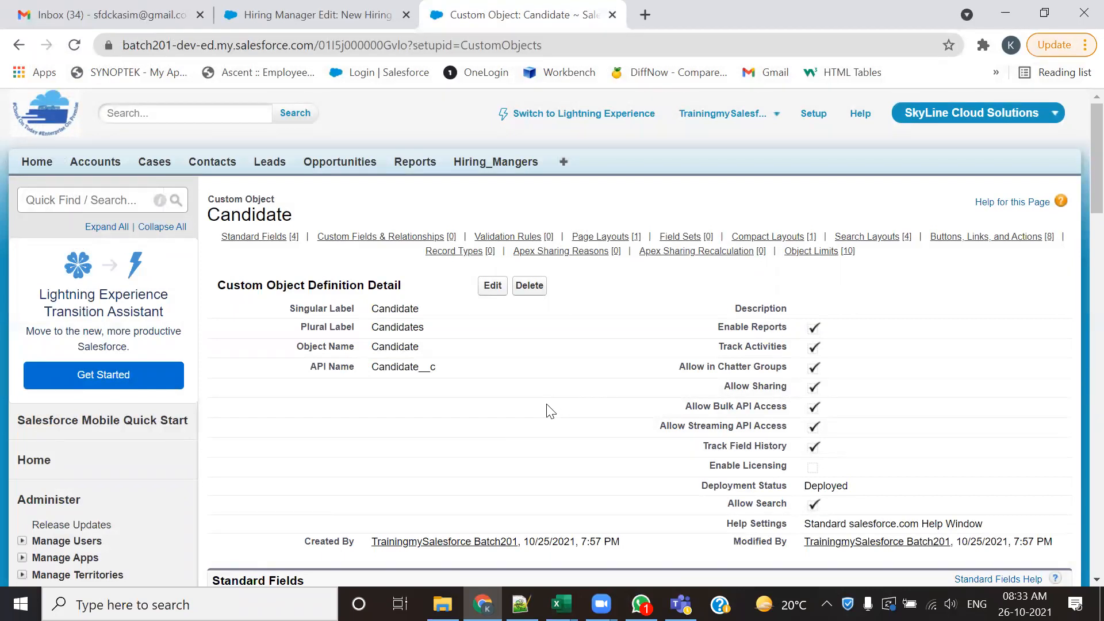
scroll(313, 379, down, 6)
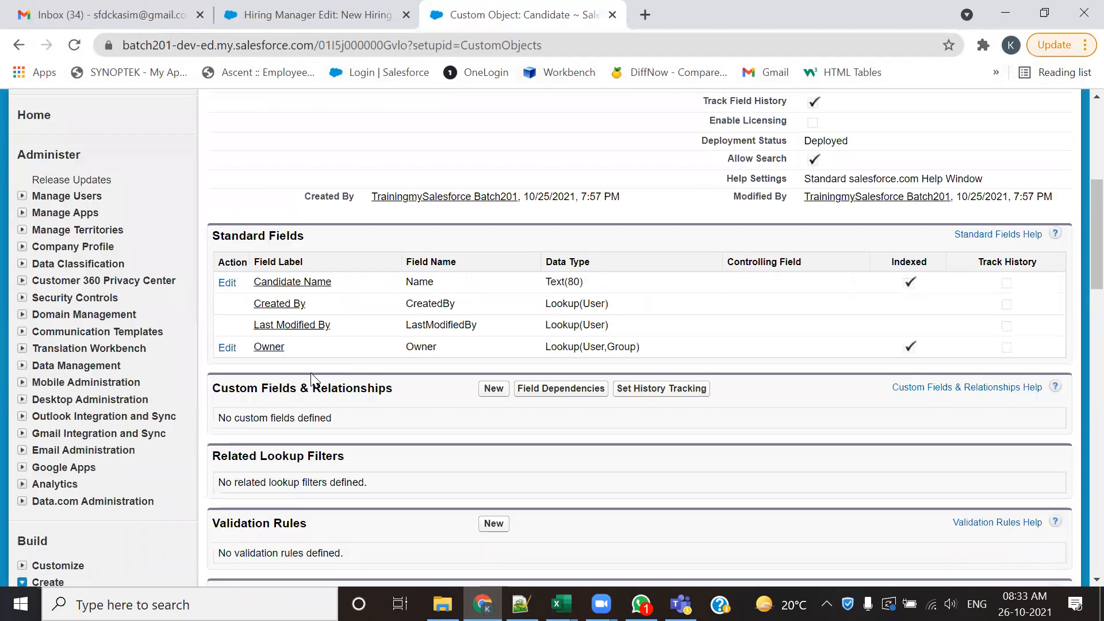
scroll(310, 380, up, 6)
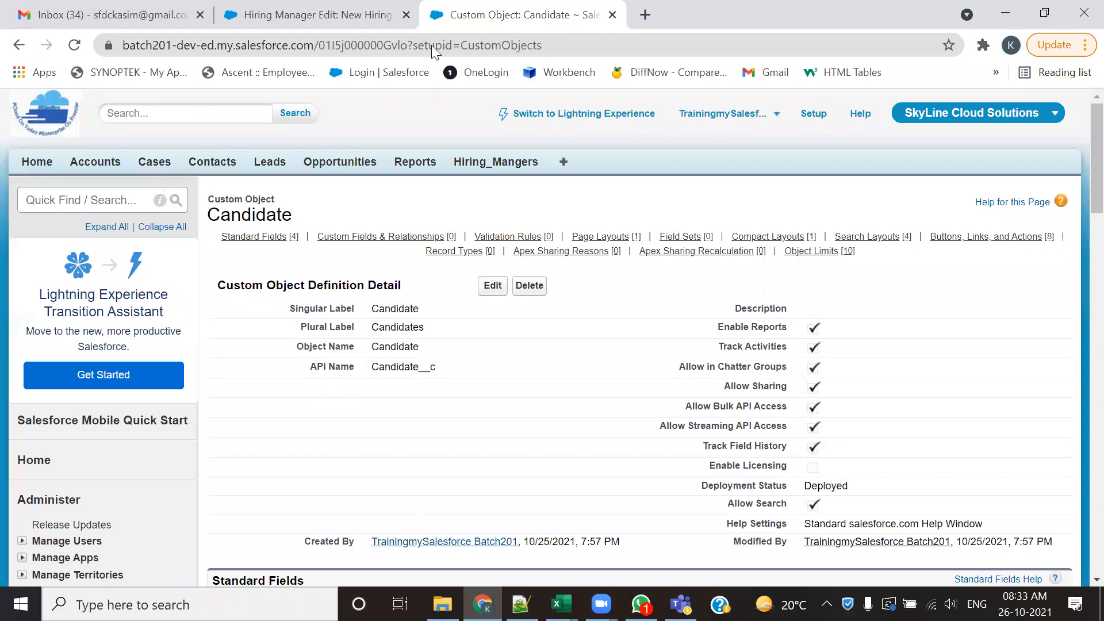
- Switch to the 201-Admin.txt notes in Notepad++ and highlight the part of the Tab definition about managing records
key(alt+Tab)
scroll(263, 288, up, 14)
scroll(263, 287, up, 20)
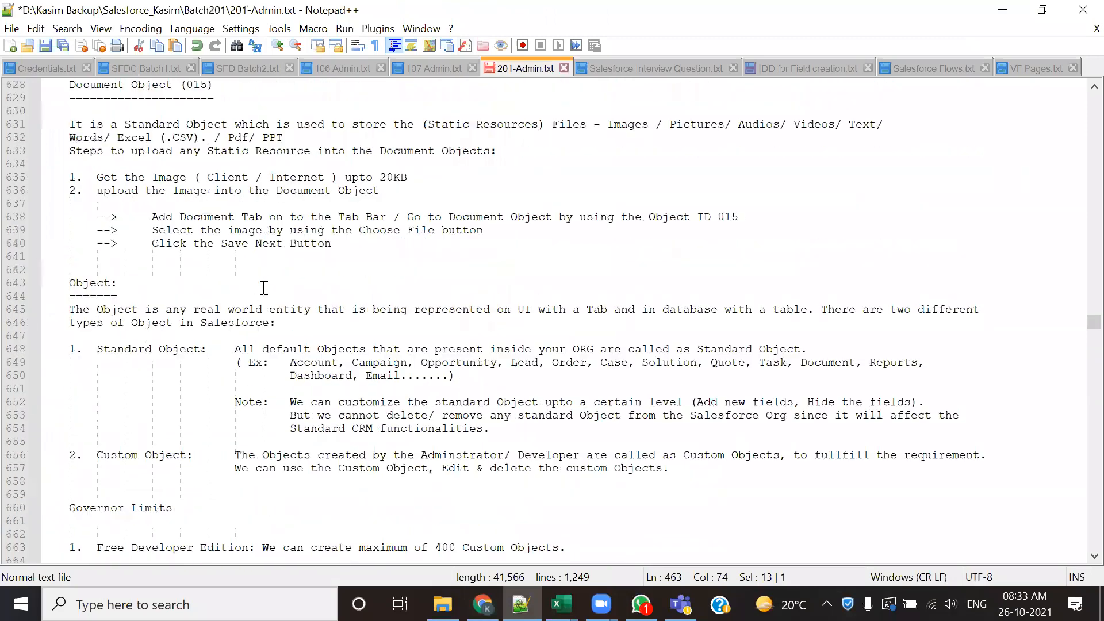
scroll(263, 288, up, 20)
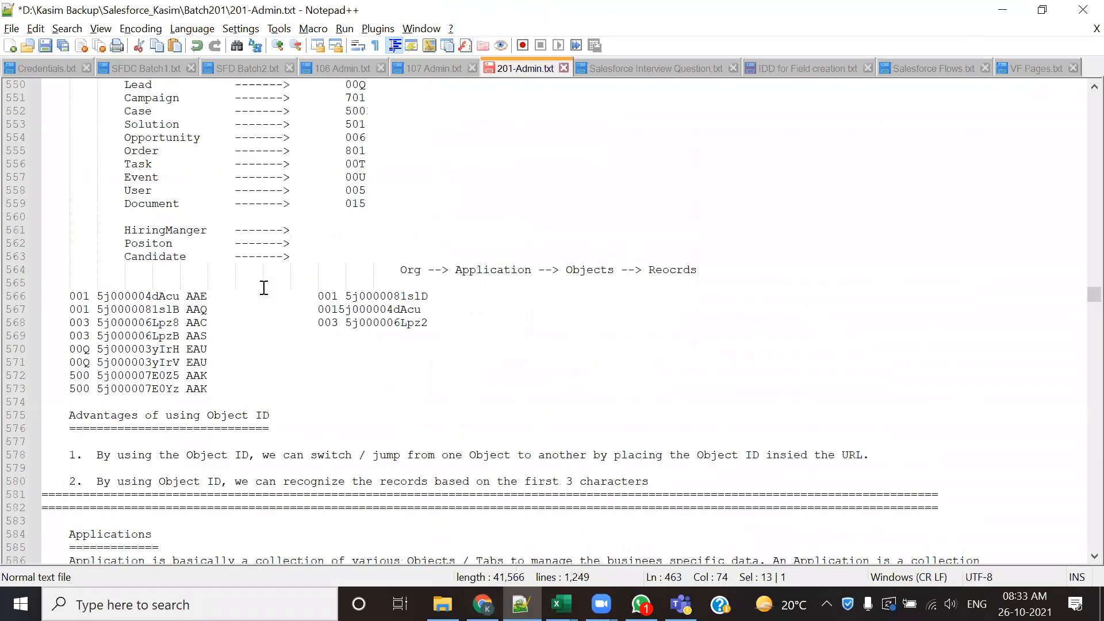
scroll(264, 288, up, 18)
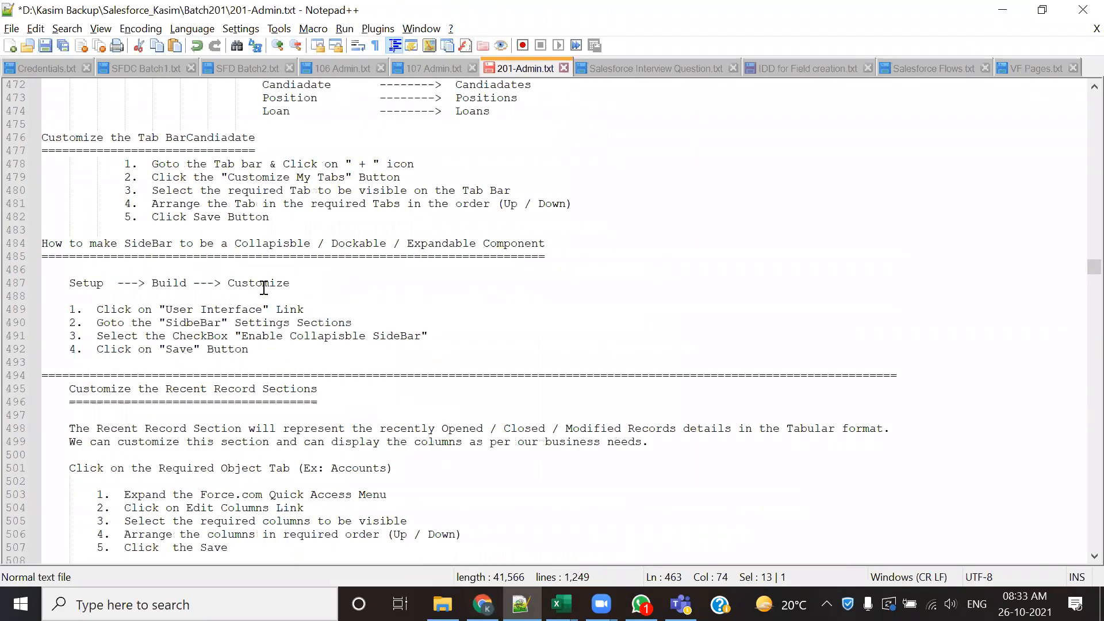
drag(214, 217, 379, 217)
drag(469, 218, 683, 217)
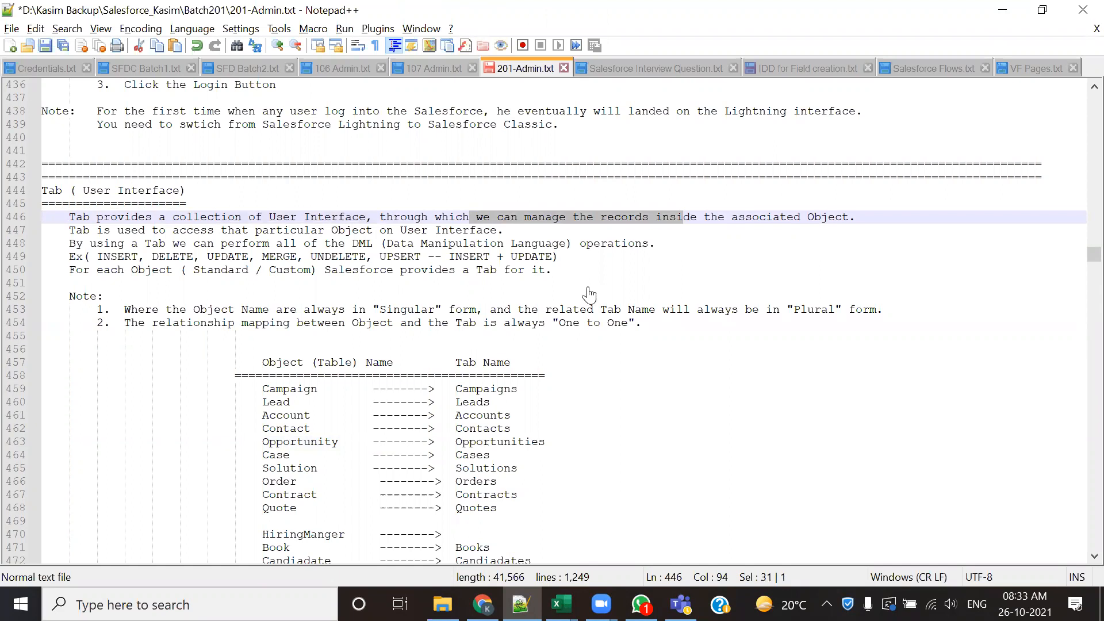
- Switch back to Salesforce in Chrome and return from the Candidate definition page to the Custom Objects list
key(alt+Tab)
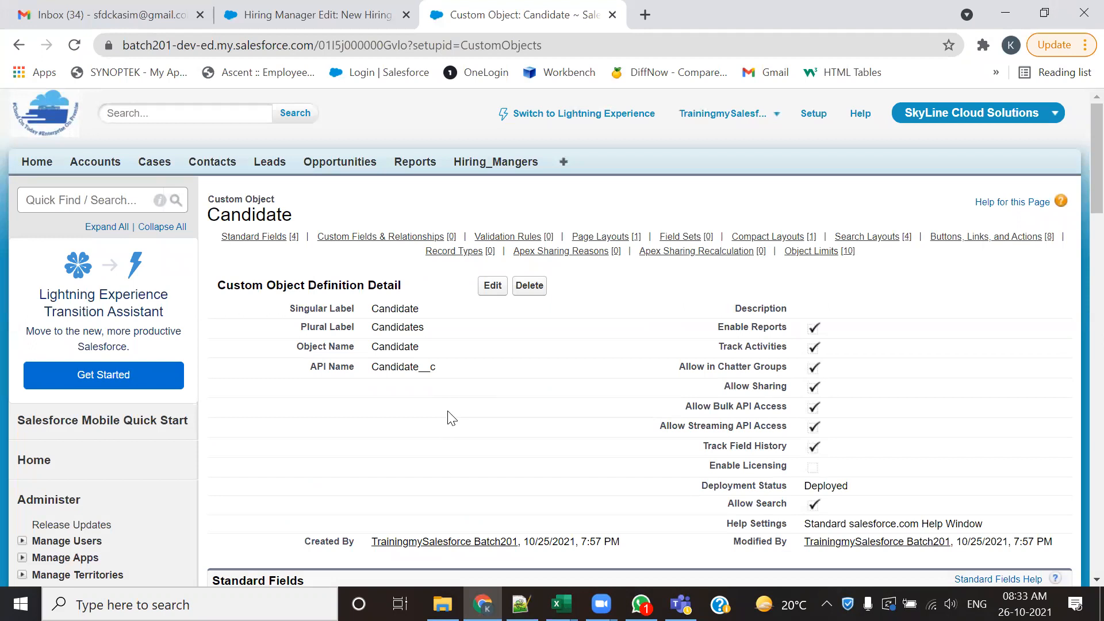
click(19, 45)
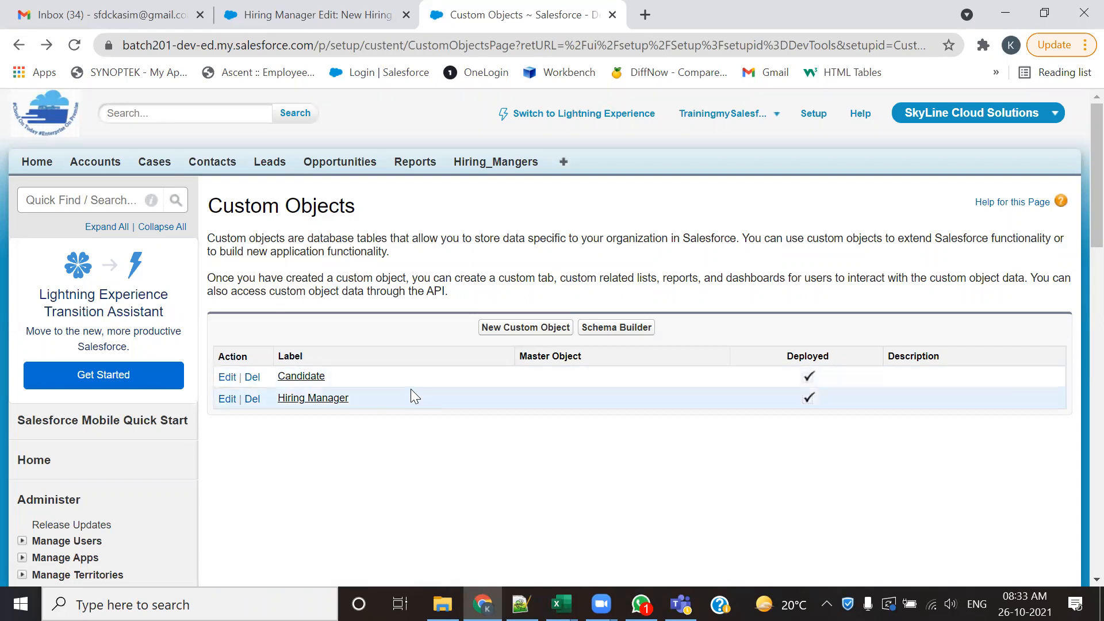
scroll(412, 395, down, 3)
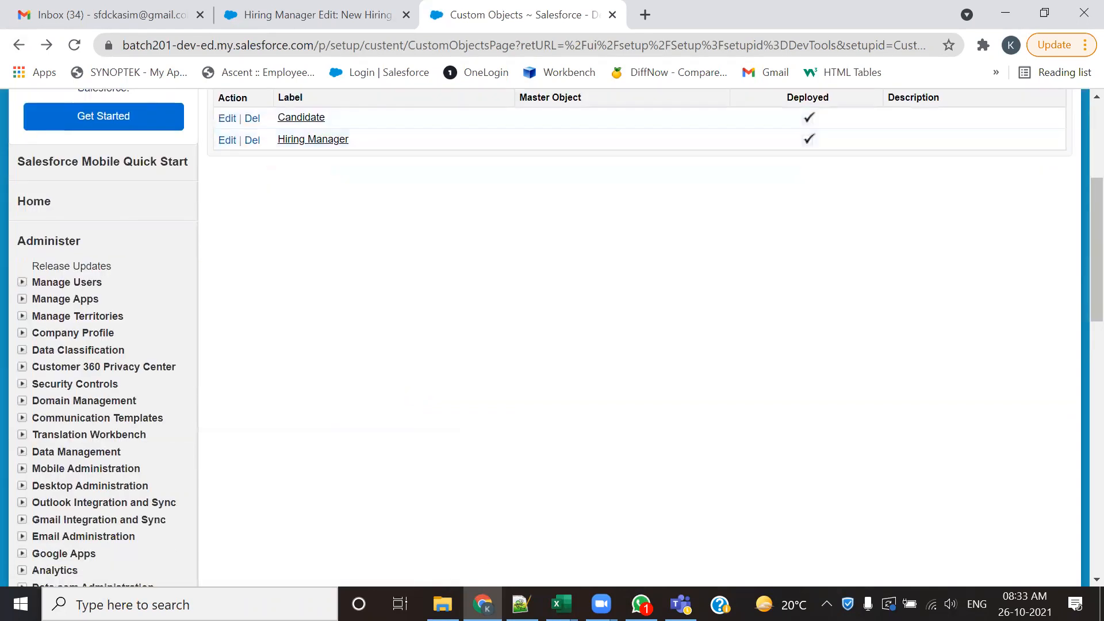
- Switch to the 201-Admin.txt notes in Notepad++, find the Custom Tab section and highlight its tab types line and the Custom Object Tab entry
key(alt+Tab)
scroll(335, 335, down, 20)
scroll(333, 337, down, 20)
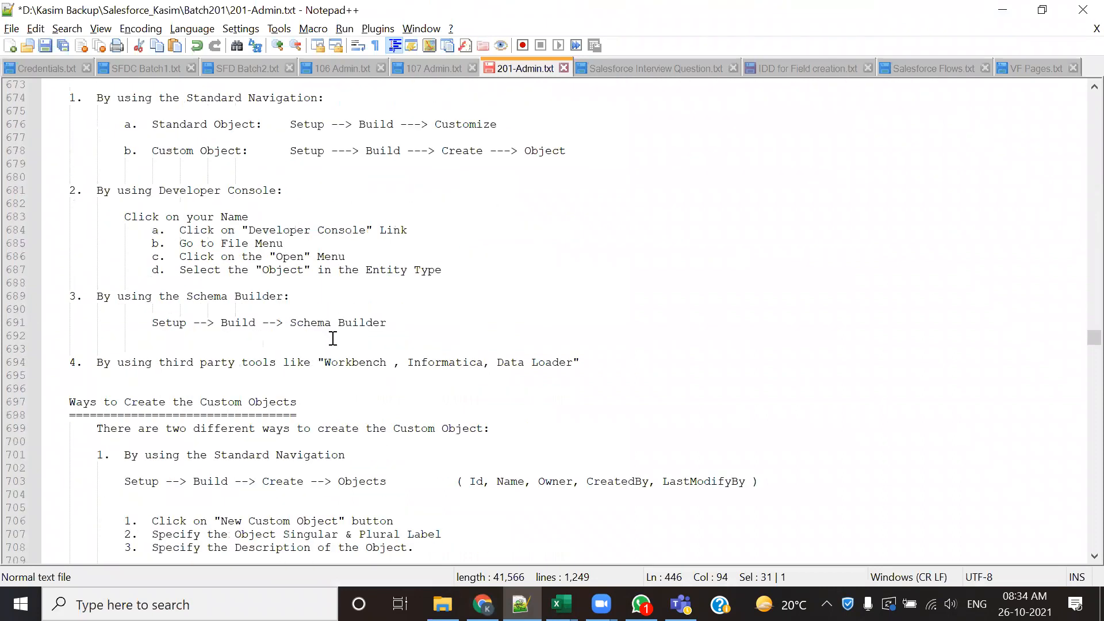
scroll(332, 338, down, 14)
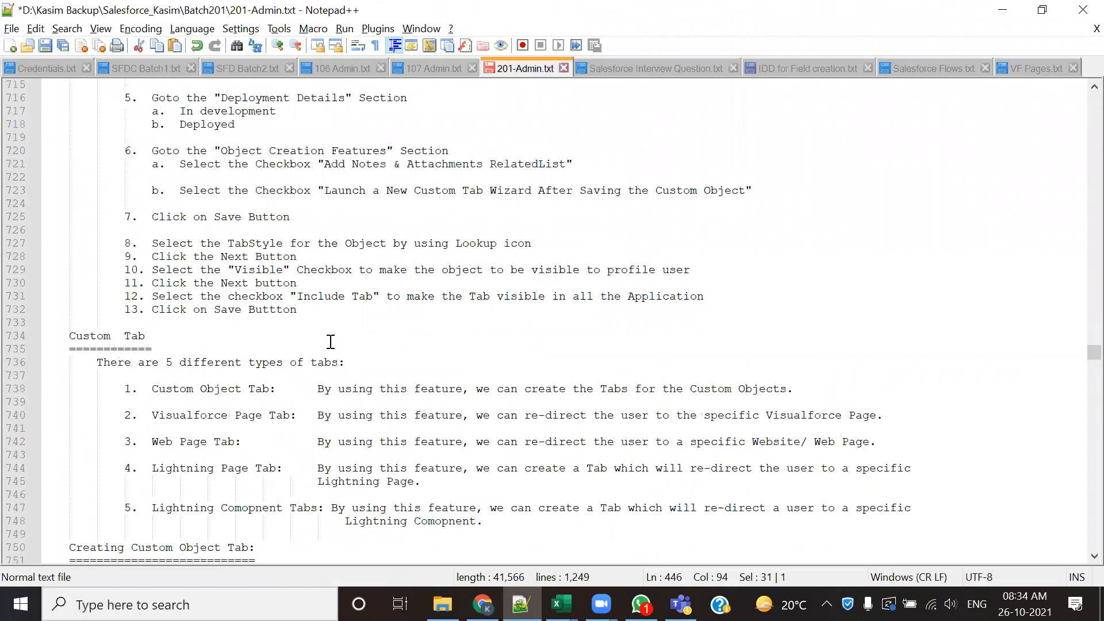
scroll(253, 345, down, 2)
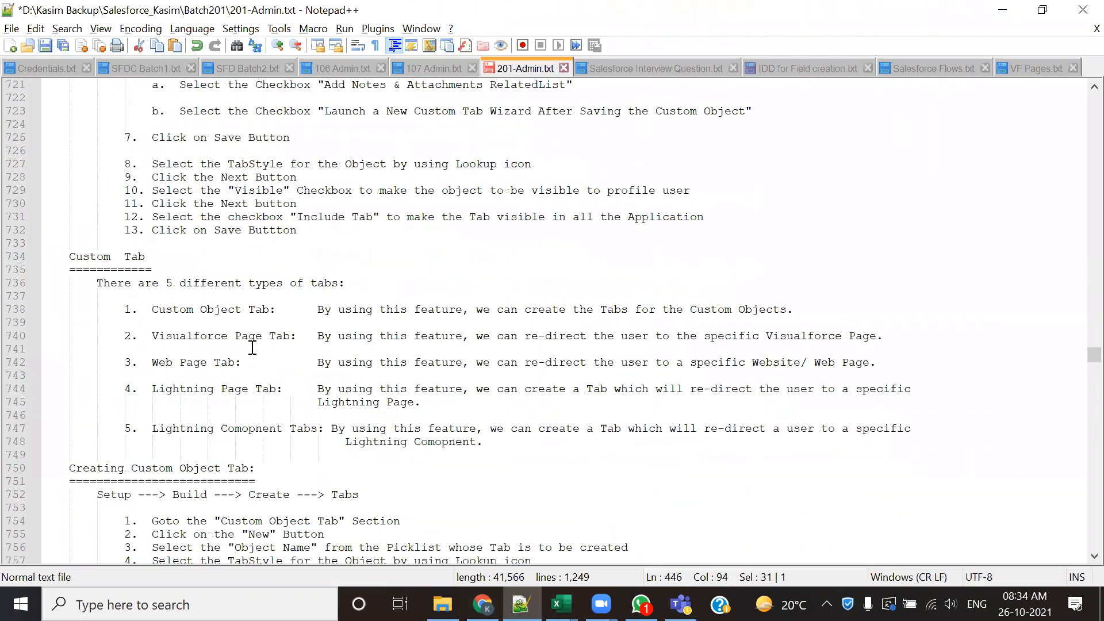
scroll(156, 320, down, 3)
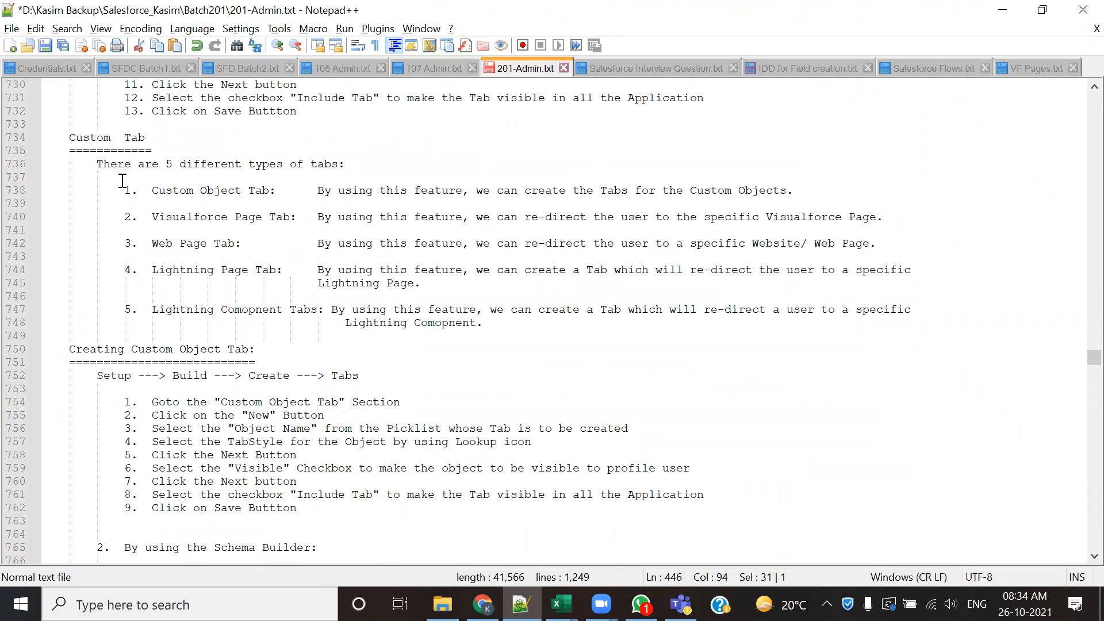
drag(167, 164, 350, 164)
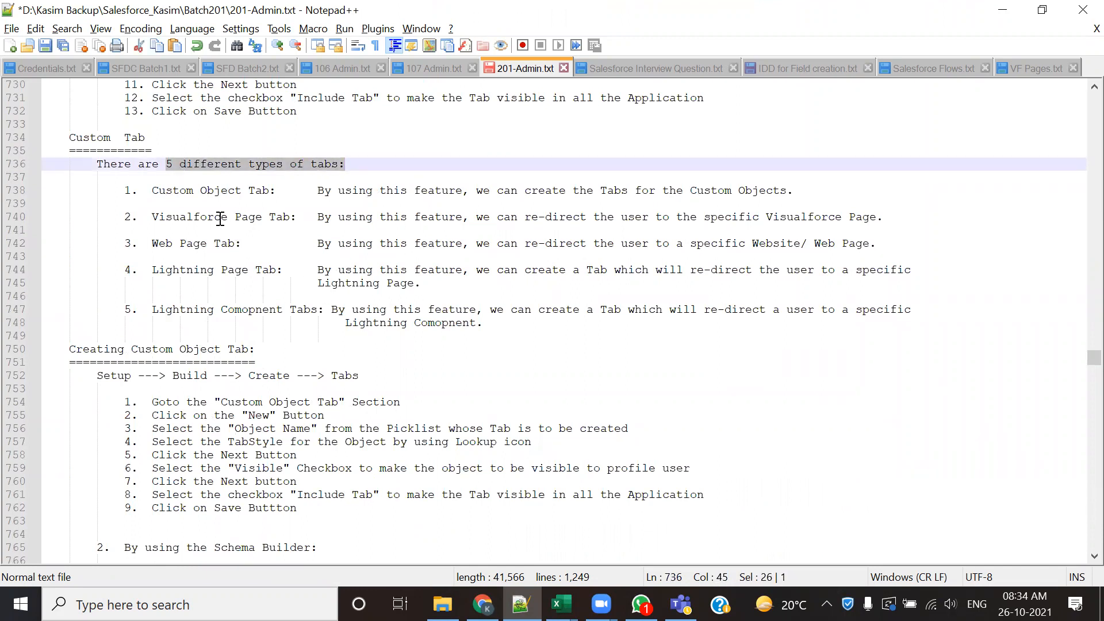
drag(152, 190, 270, 192)
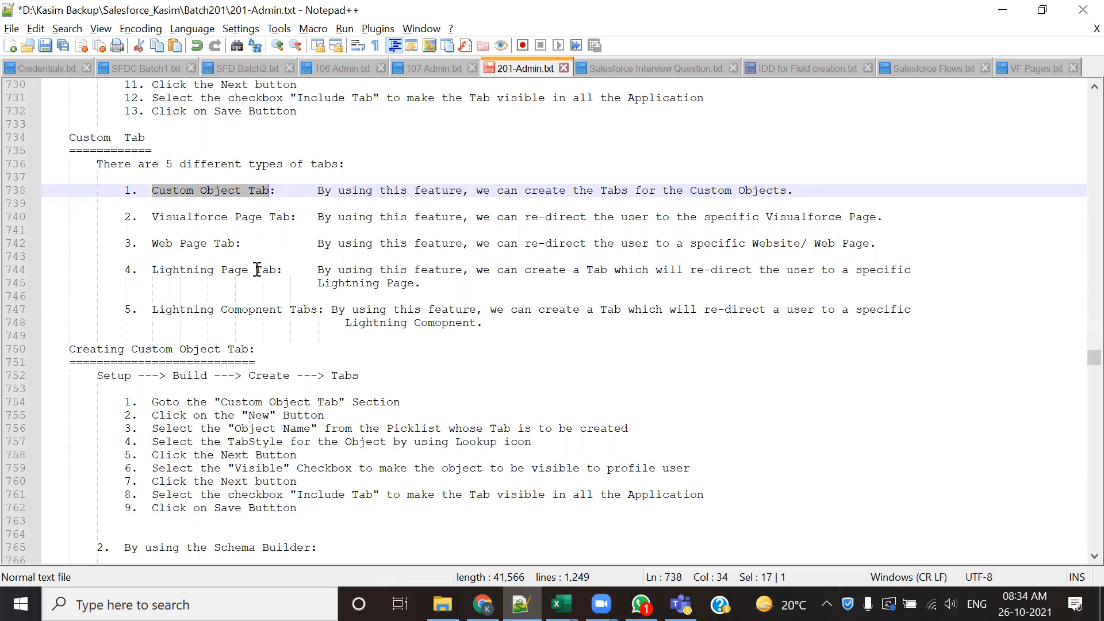
- Highlight each of the five tab type names in the Custom Tab notes, including the words Comopnent and Page
click(262, 243)
drag(149, 190, 263, 190)
drag(151, 217, 293, 213)
drag(145, 246, 232, 247)
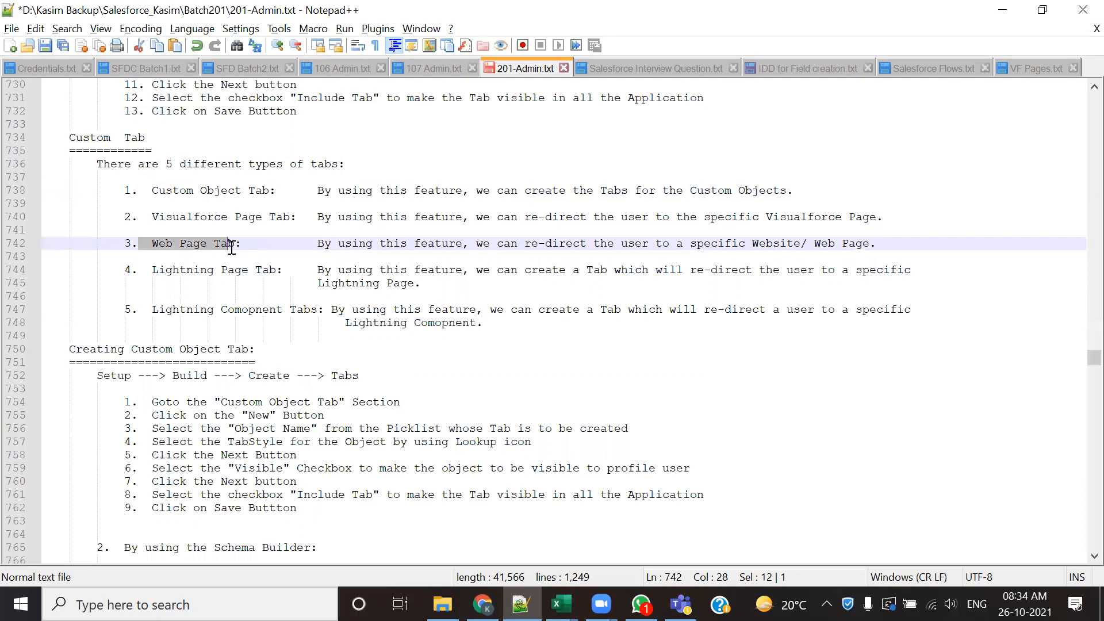
drag(151, 270, 282, 270)
drag(151, 309, 319, 309)
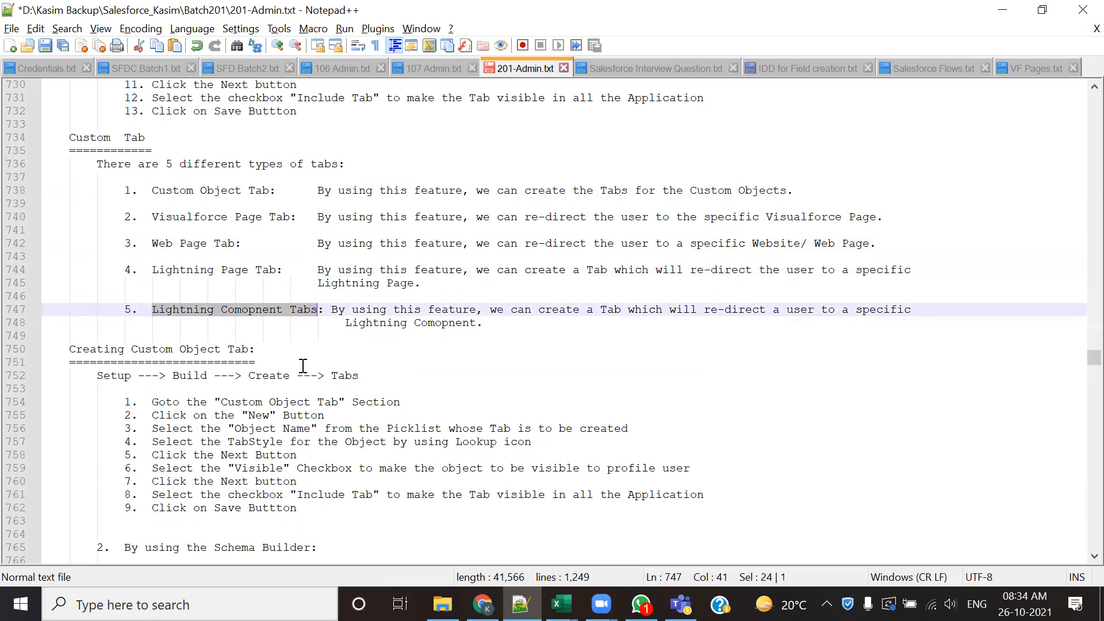
click(263, 324)
double_click(244, 311)
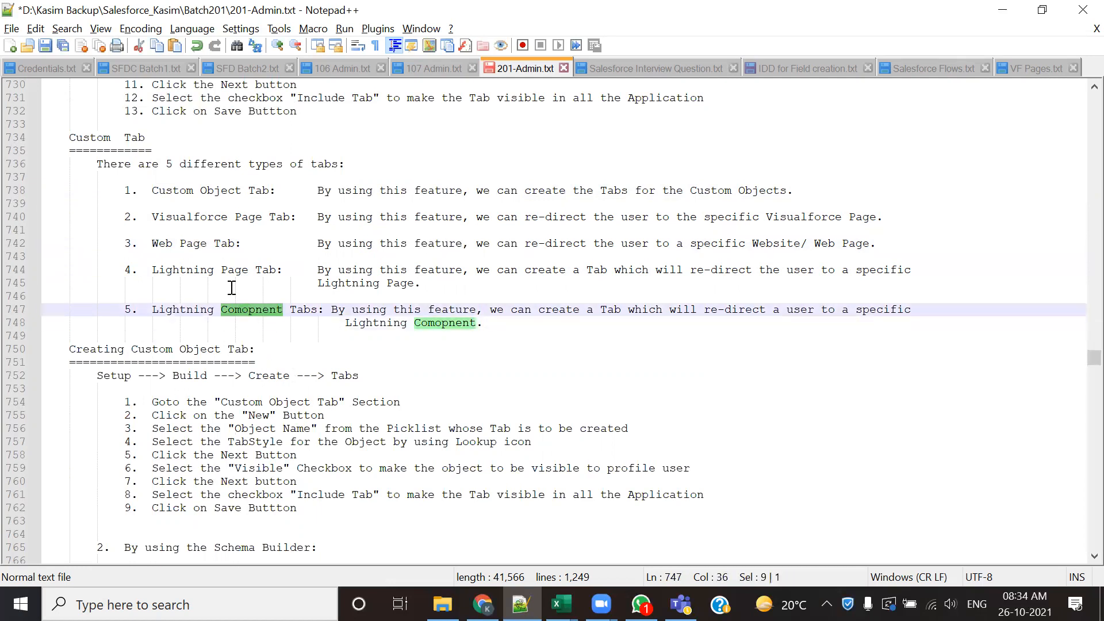
double_click(234, 270)
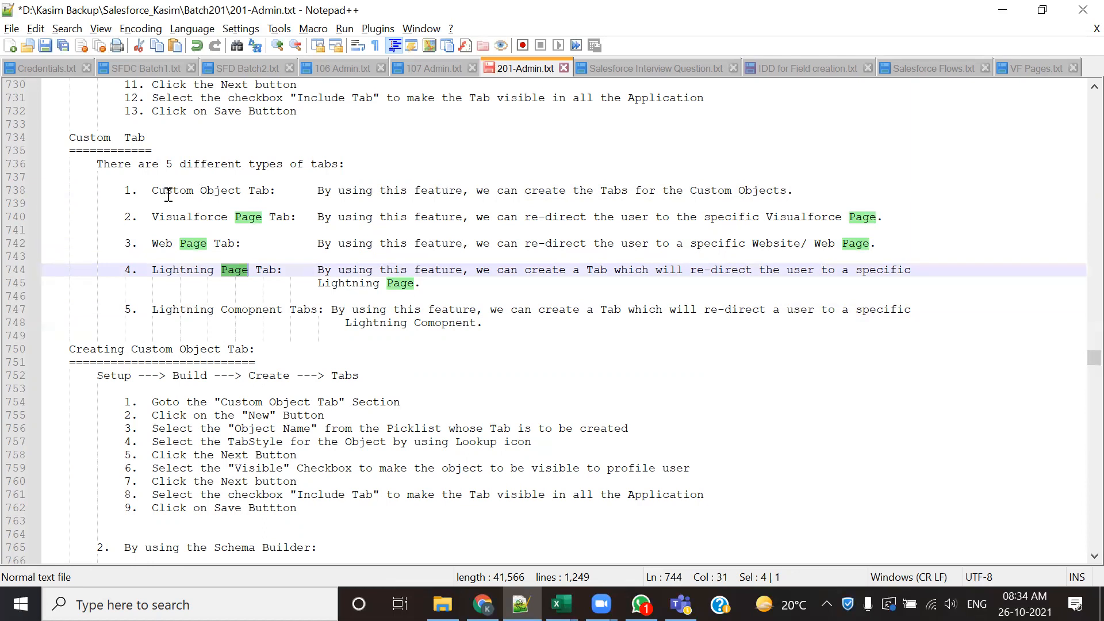
- Highlight the five tab type names once more, and the navigation path and steps under Creating Custom Object Tab
drag(147, 190, 269, 190)
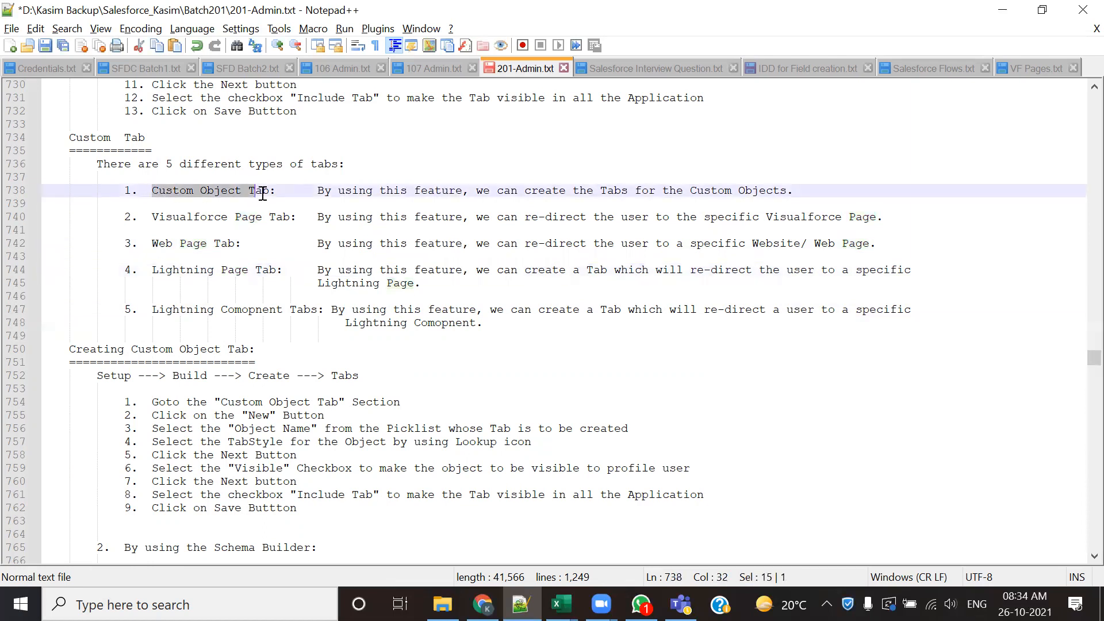
drag(136, 216, 299, 217)
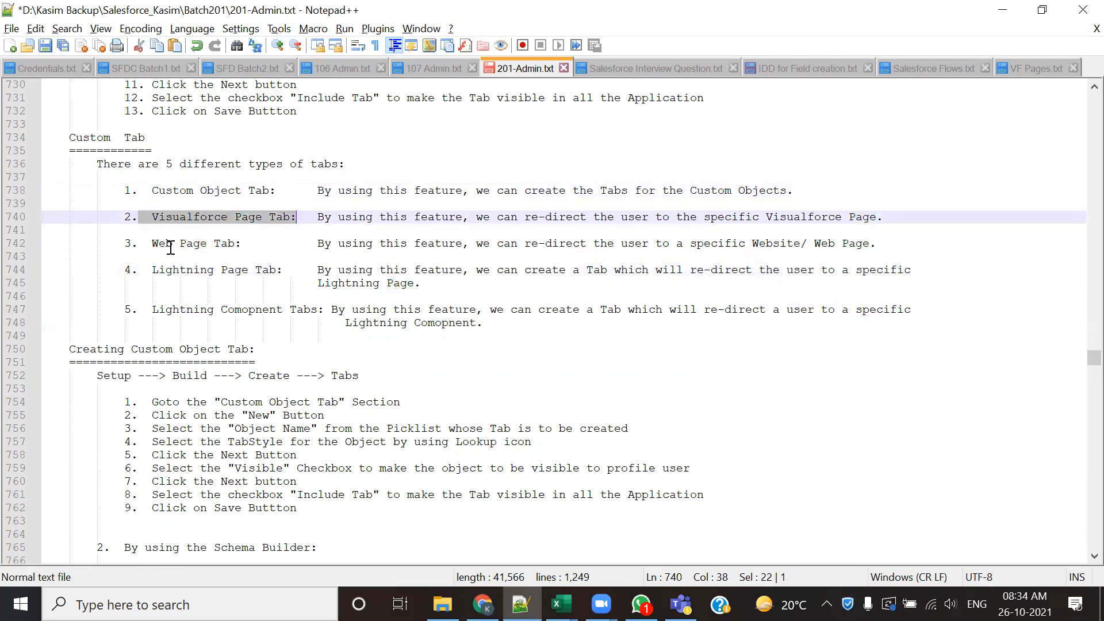
drag(152, 244, 241, 244)
drag(150, 269, 289, 269)
drag(193, 310, 317, 310)
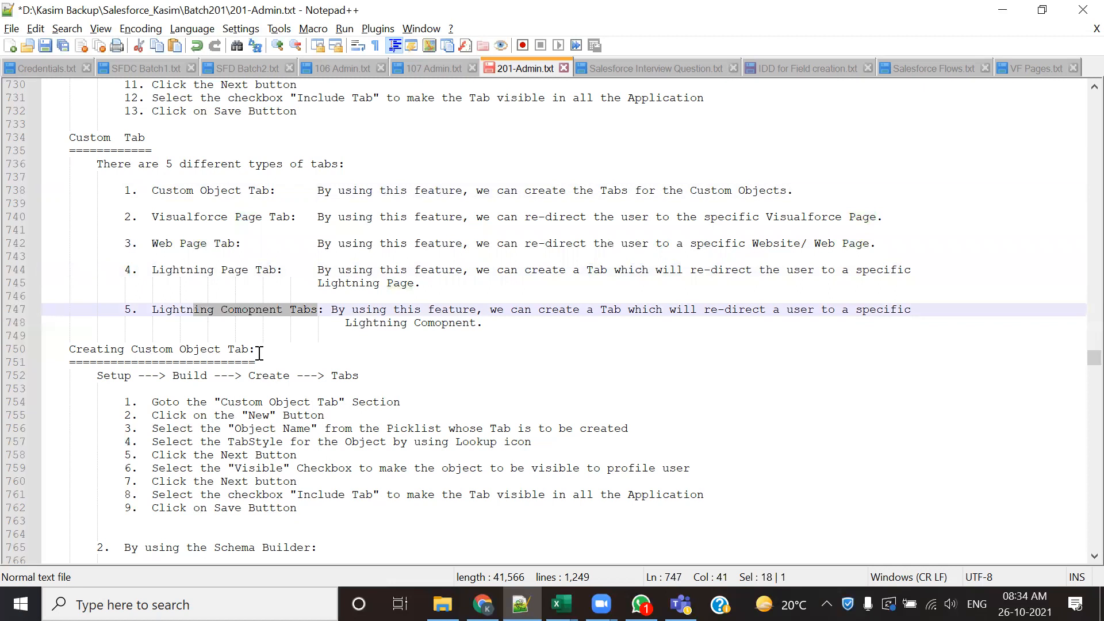
scroll(259, 353, down, 4)
drag(88, 217, 155, 350)
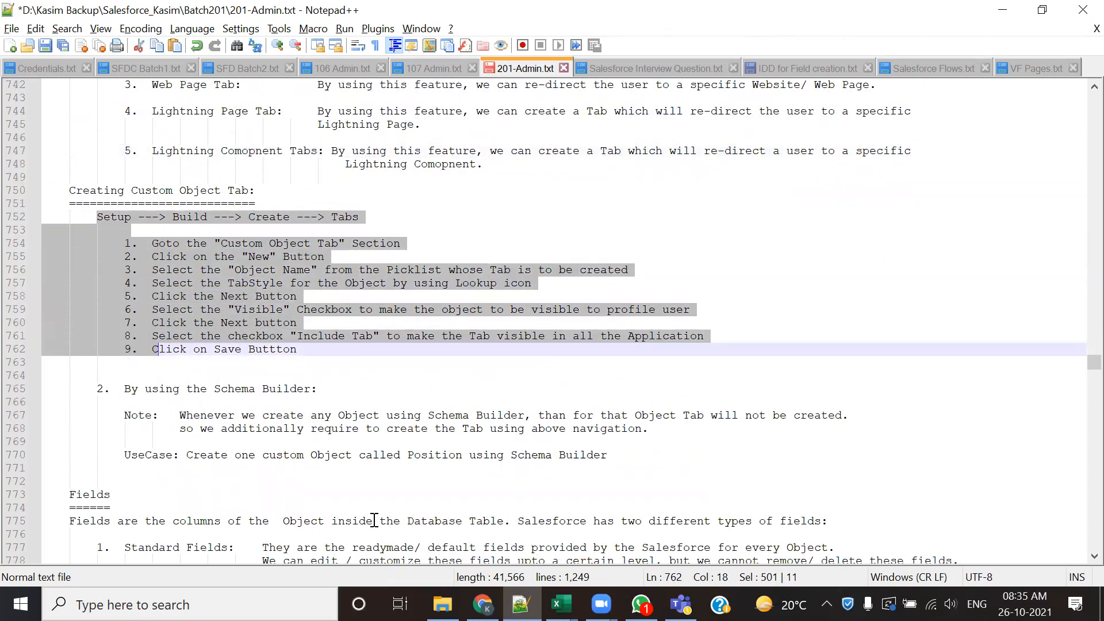
- Switch to Salesforce in Chrome and open the Custom Tabs setup page from the Create section
key(alt+Tab)
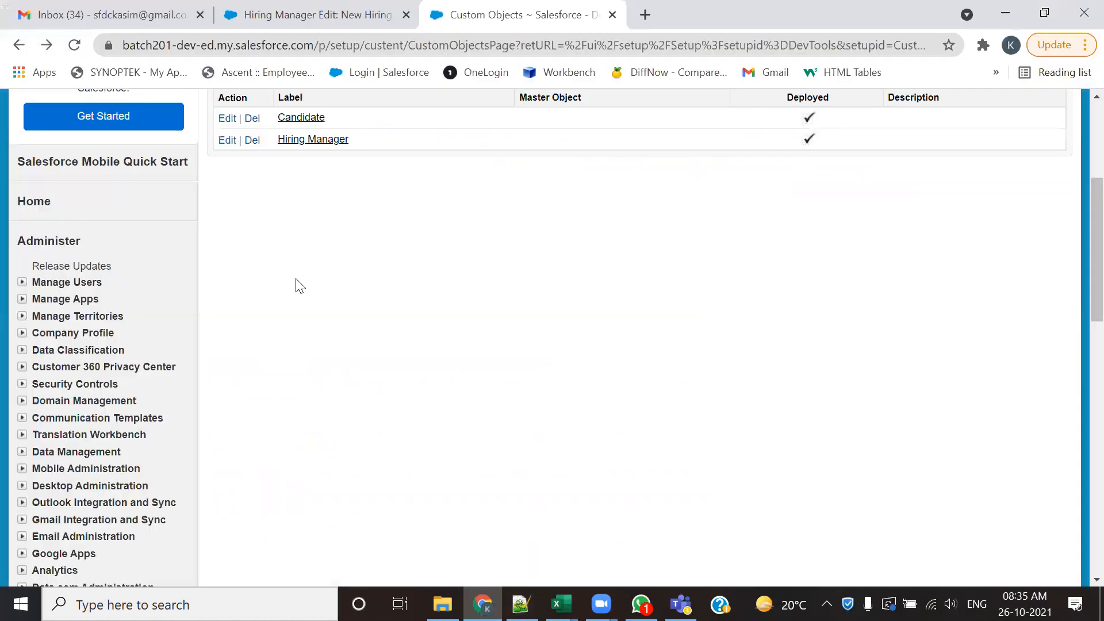
scroll(463, 301, up, 5)
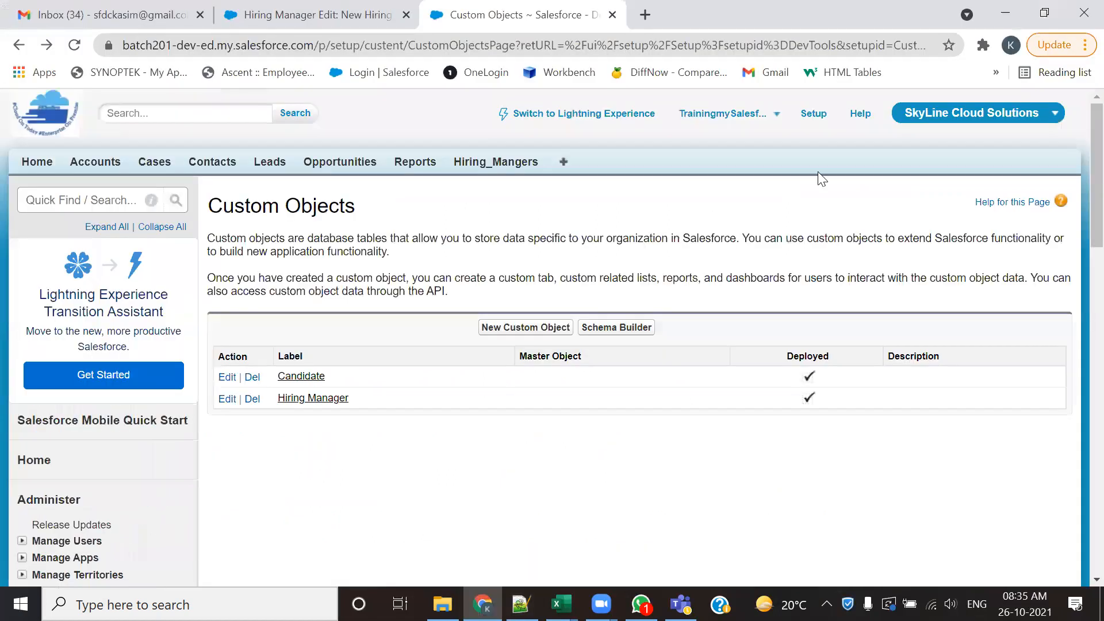
scroll(281, 414, down, 12)
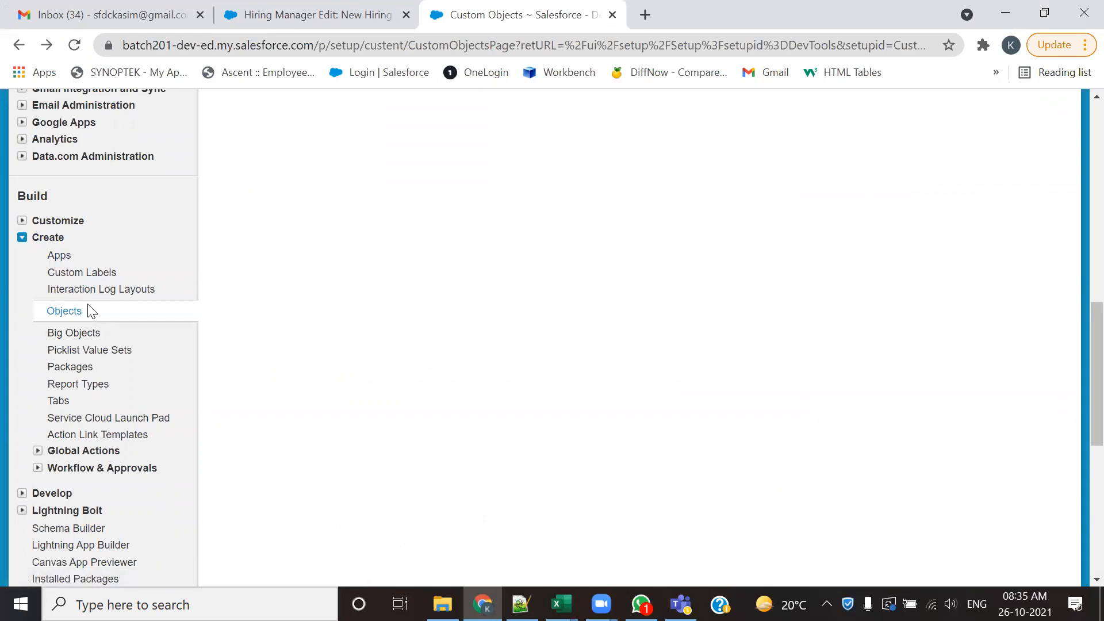
click(57, 405)
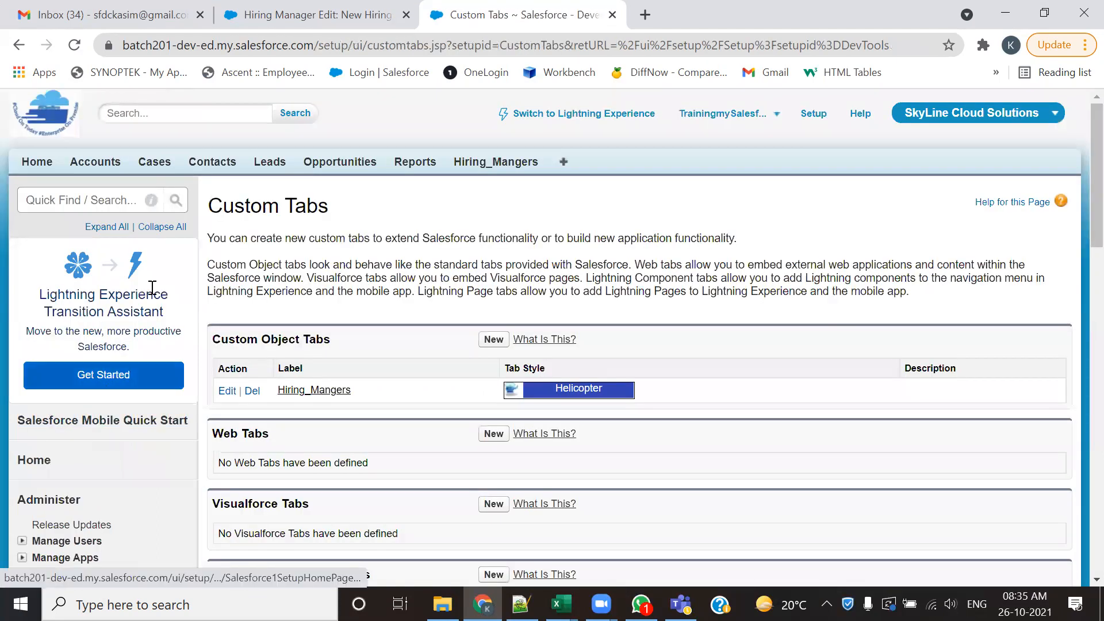
- Highlight the Custom Tabs page title and the headings of its tab sections, from Custom Object Tabs down to Lightning Page Tabs
drag(331, 218, 209, 212)
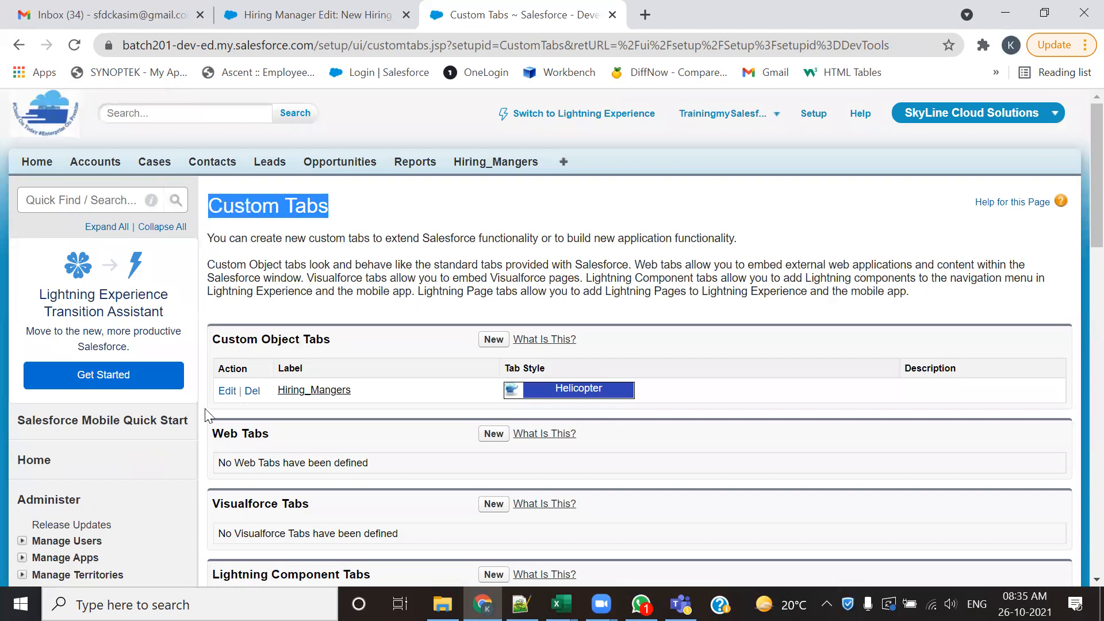
scroll(210, 417, down, 3)
drag(345, 169, 210, 171)
drag(305, 271, 209, 280)
click(311, 336)
drag(311, 336, 214, 328)
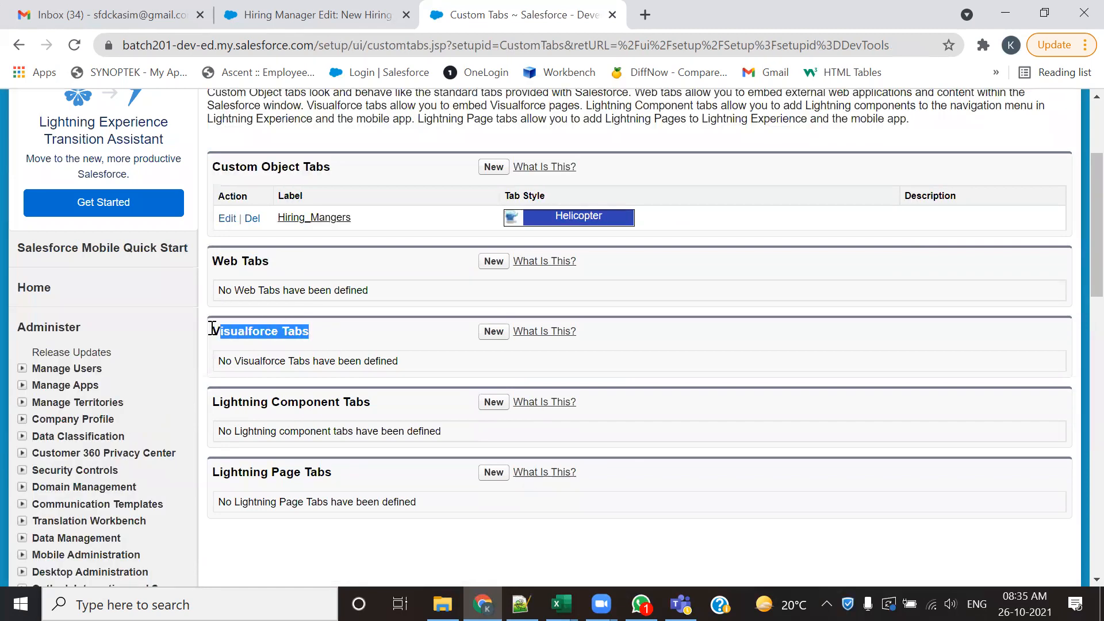
click(360, 403)
drag(360, 403, 212, 400)
drag(333, 472, 212, 472)
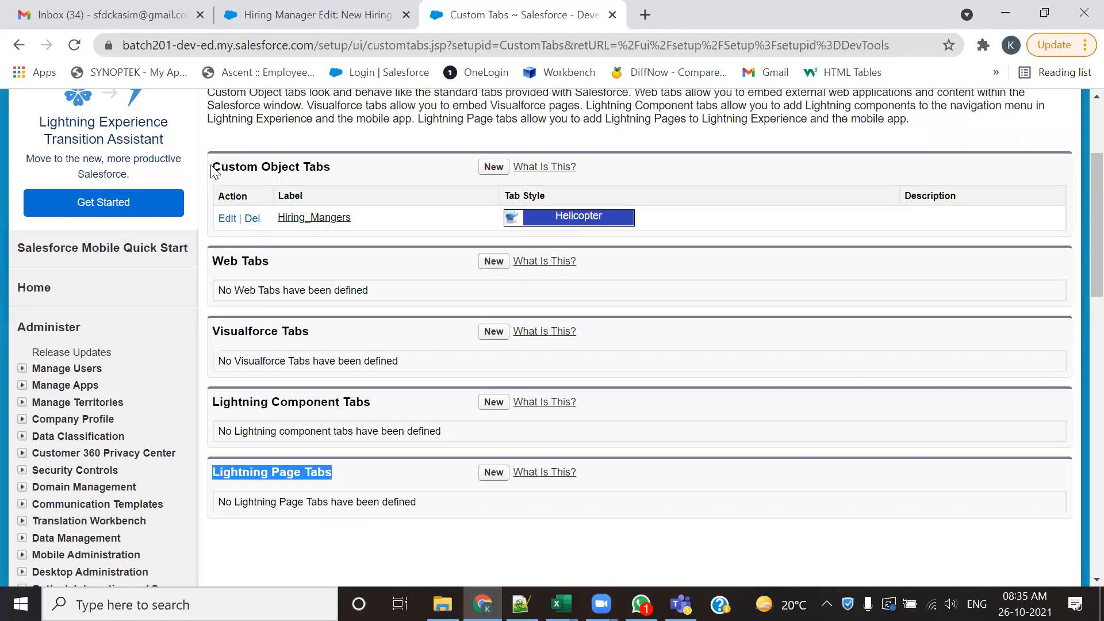
- Highlight the Custom Object, Web, Visualforce, Lightning Page and Lightning Component tab headings again
drag(214, 171, 330, 168)
drag(213, 265, 268, 263)
drag(215, 328, 309, 349)
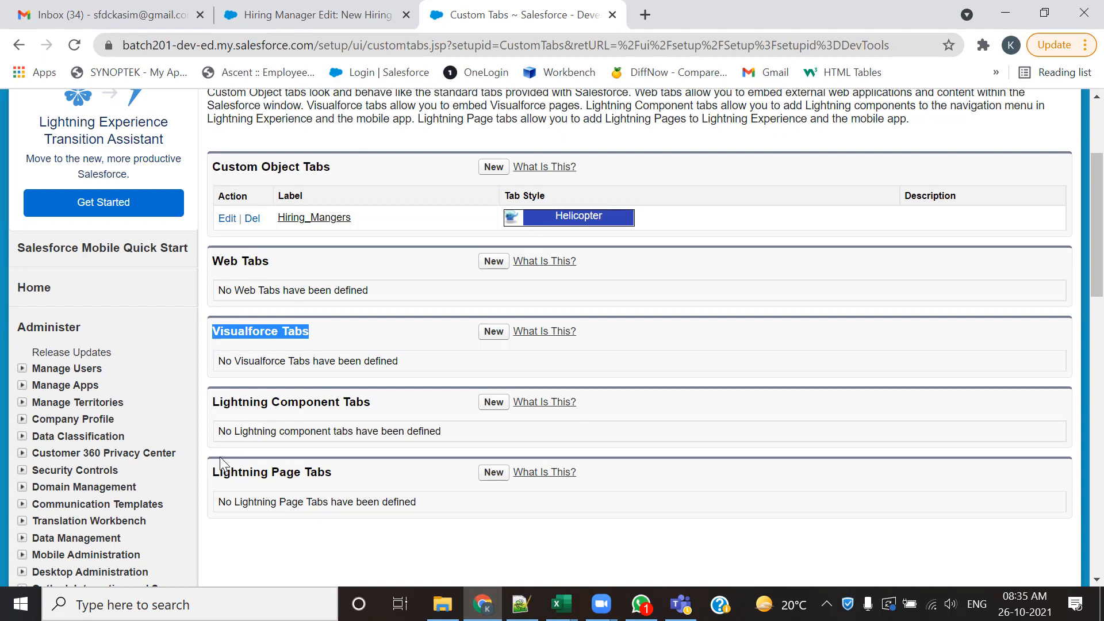
drag(213, 471, 321, 471)
drag(382, 402, 224, 402)
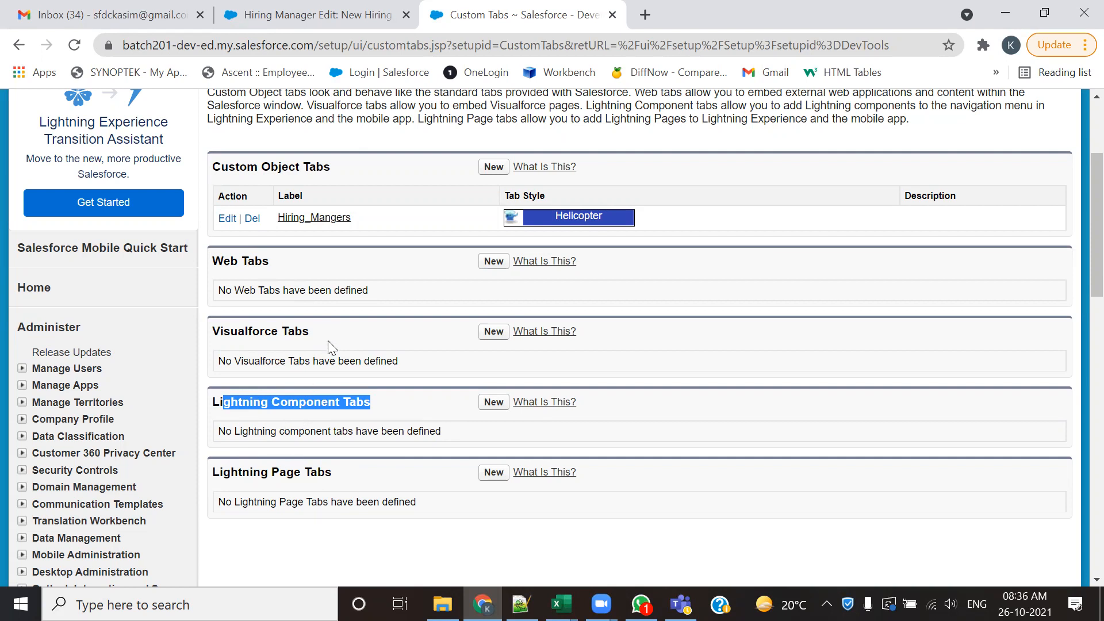
scroll(328, 345, up, 3)
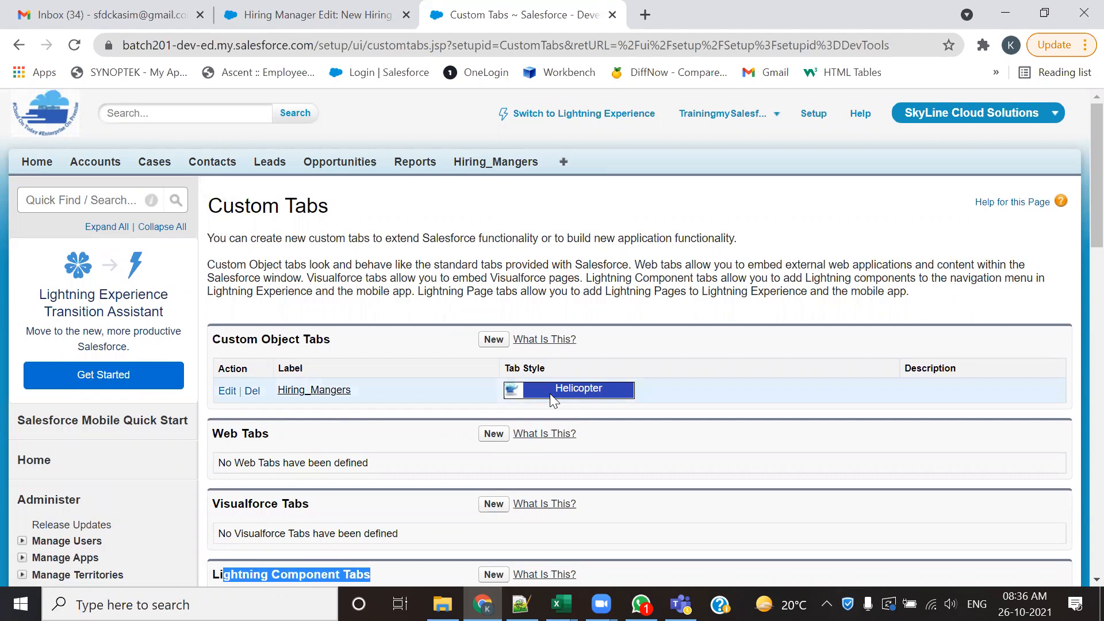
- In the browser tab showing the New Hiring Manager form, go to Setup and open the Custom Objects list
click(355, 13)
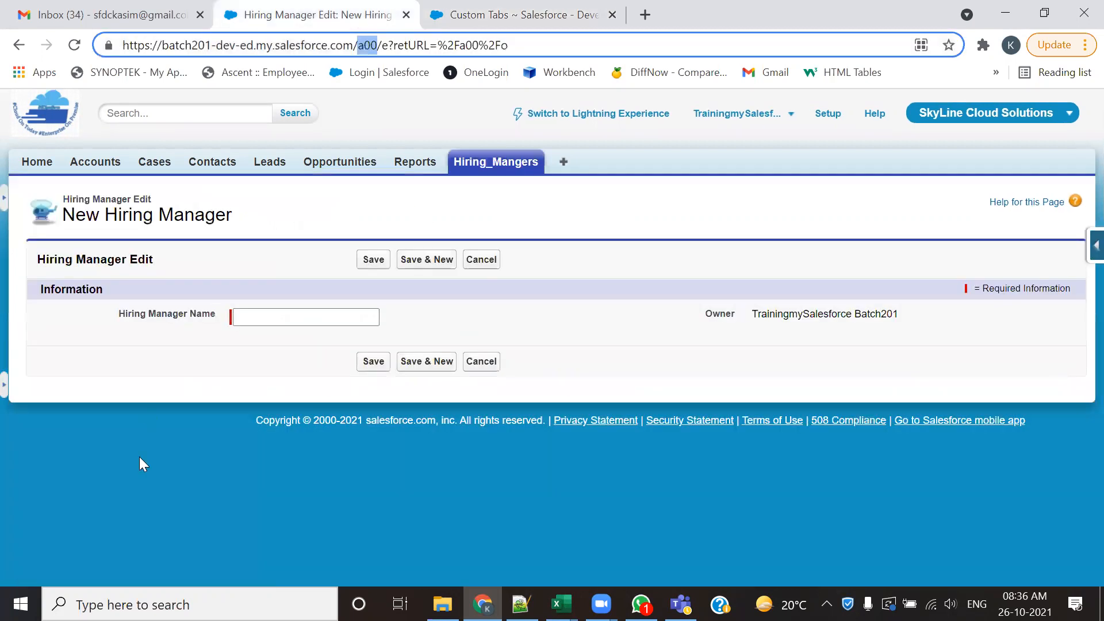
click(817, 118)
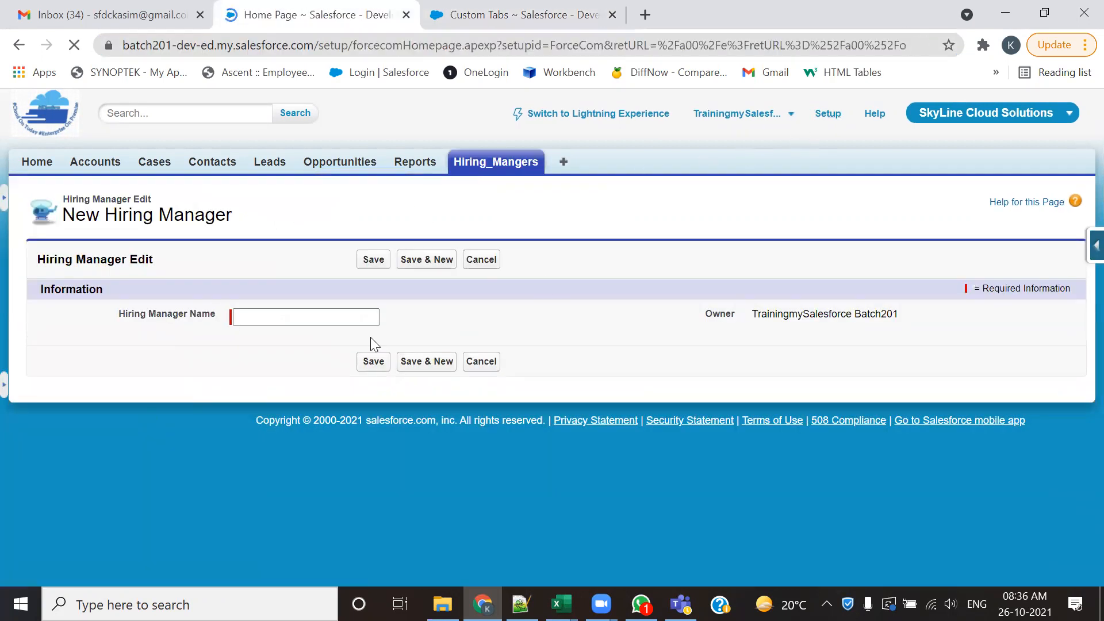
scroll(103, 478, down, 6)
scroll(102, 477, down, 2)
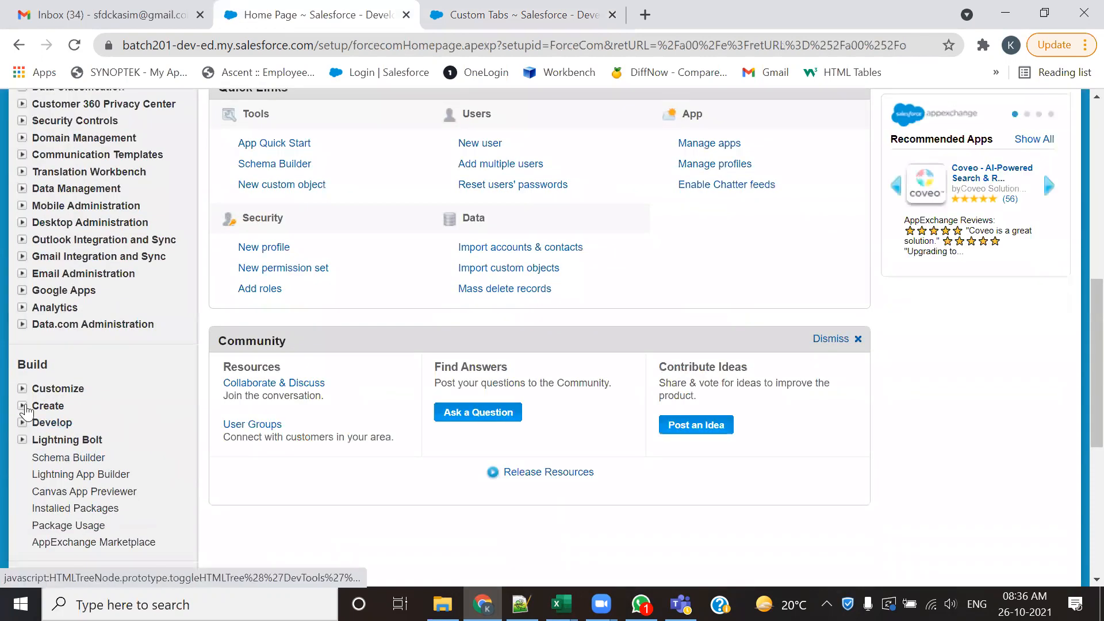
click(22, 405)
click(68, 474)
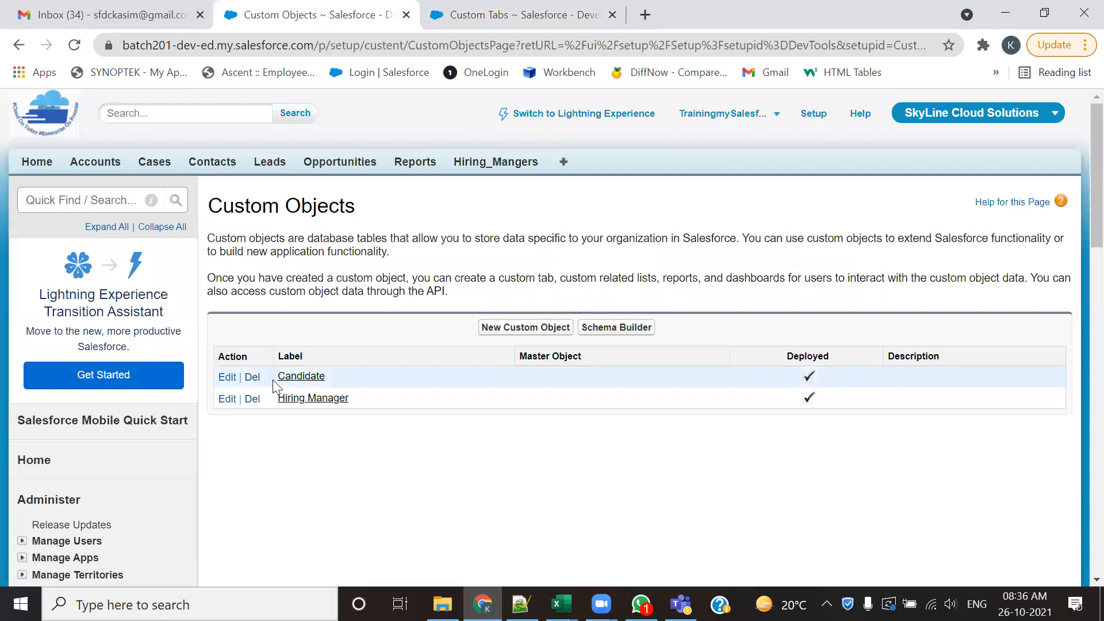
- Return to the Custom Tabs page, start a new custom object tab and check which objects it offers without choosing one
click(458, 6)
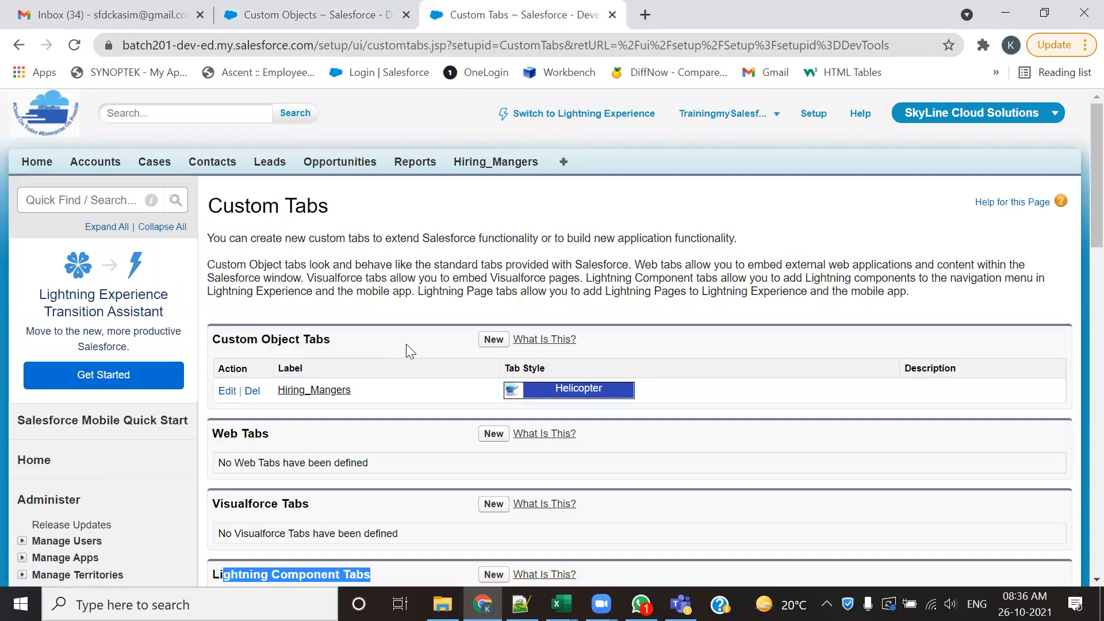
click(493, 344)
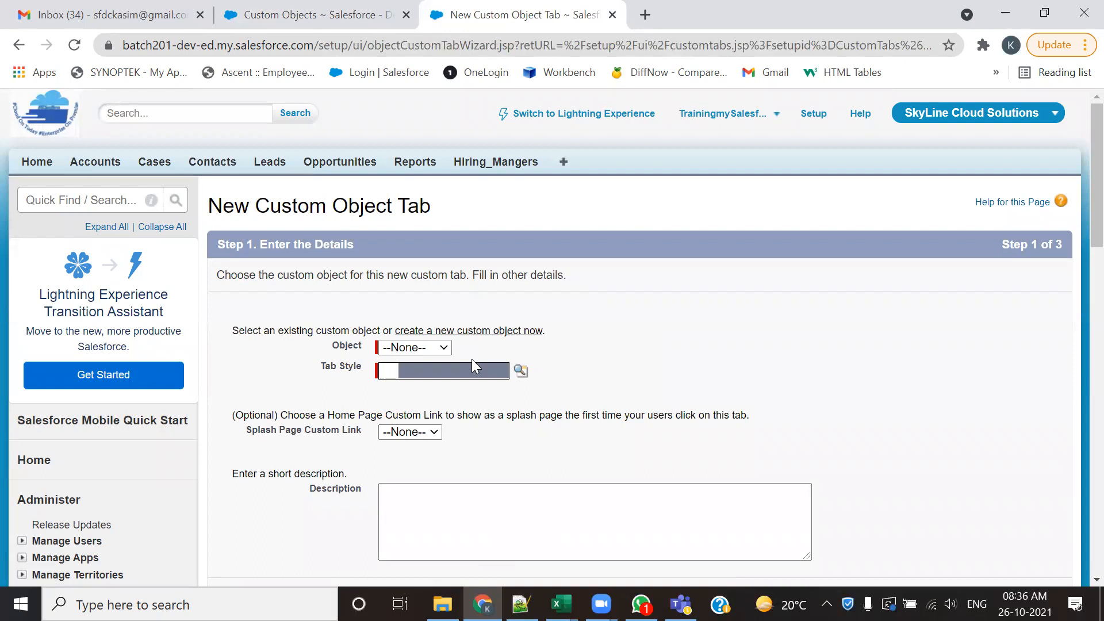
click(444, 348)
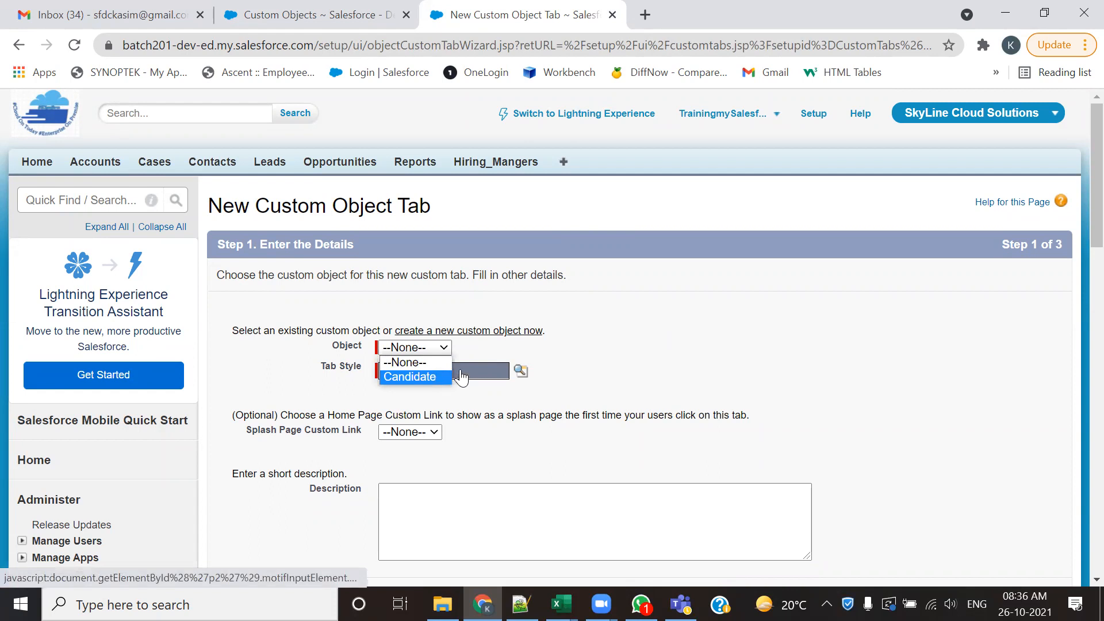
click(667, 343)
- Start a new custom object from the Custom Objects list with the label Book and the plural label Books
click(261, 17)
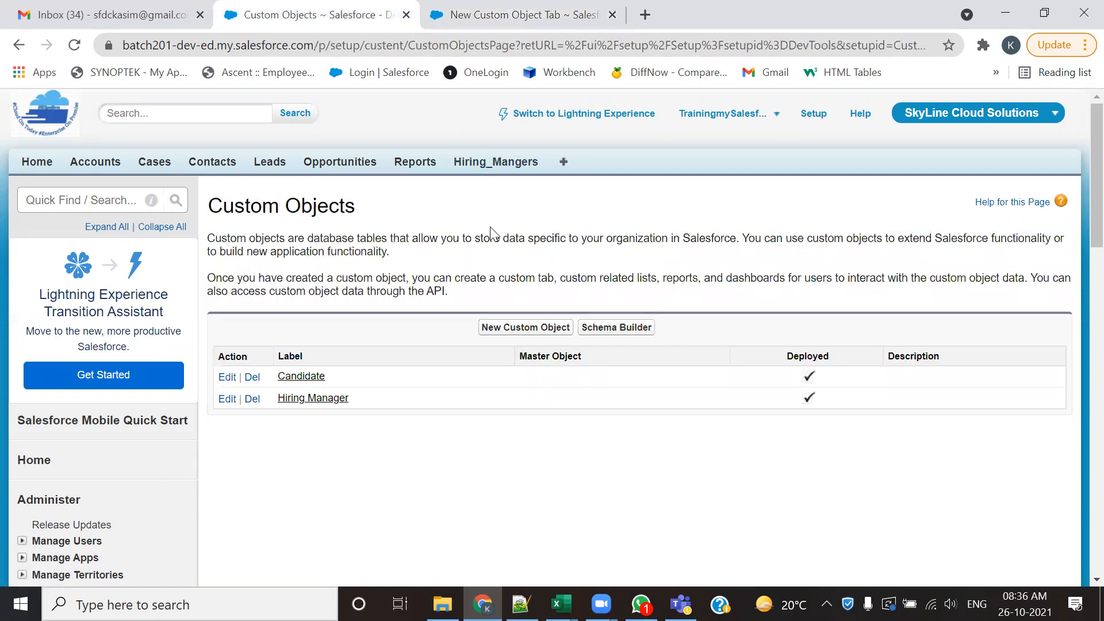
click(498, 327)
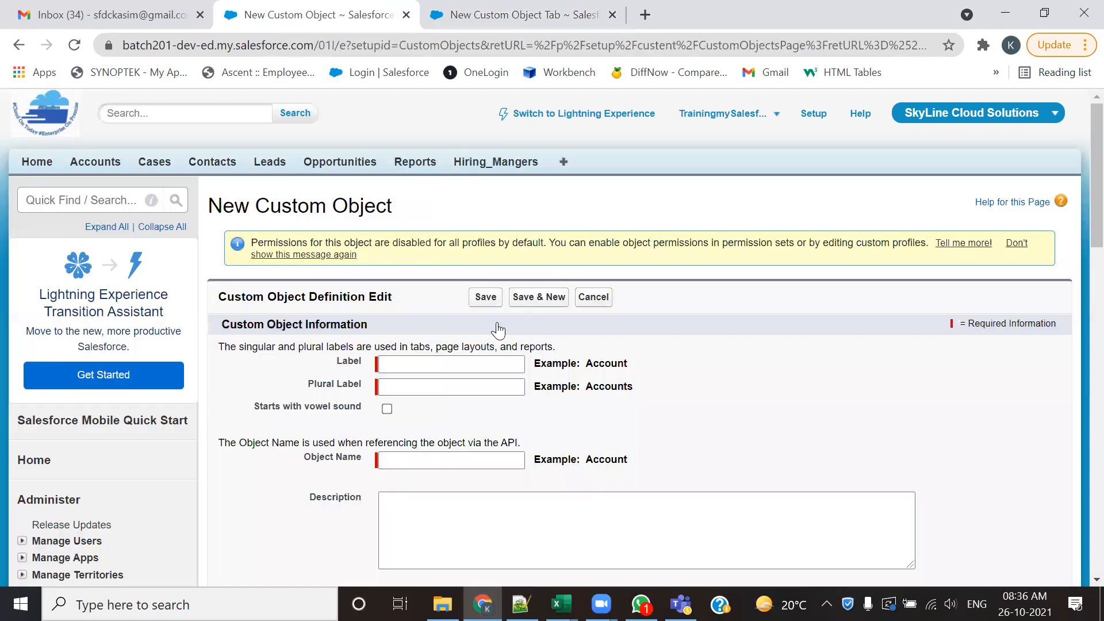
click(467, 365)
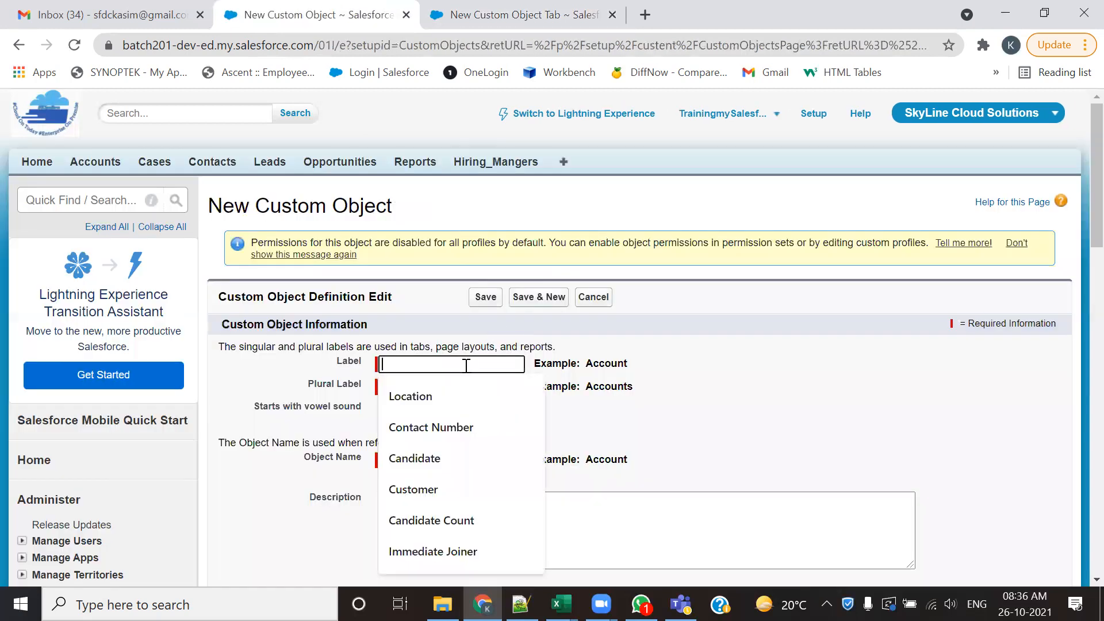
text(Book)
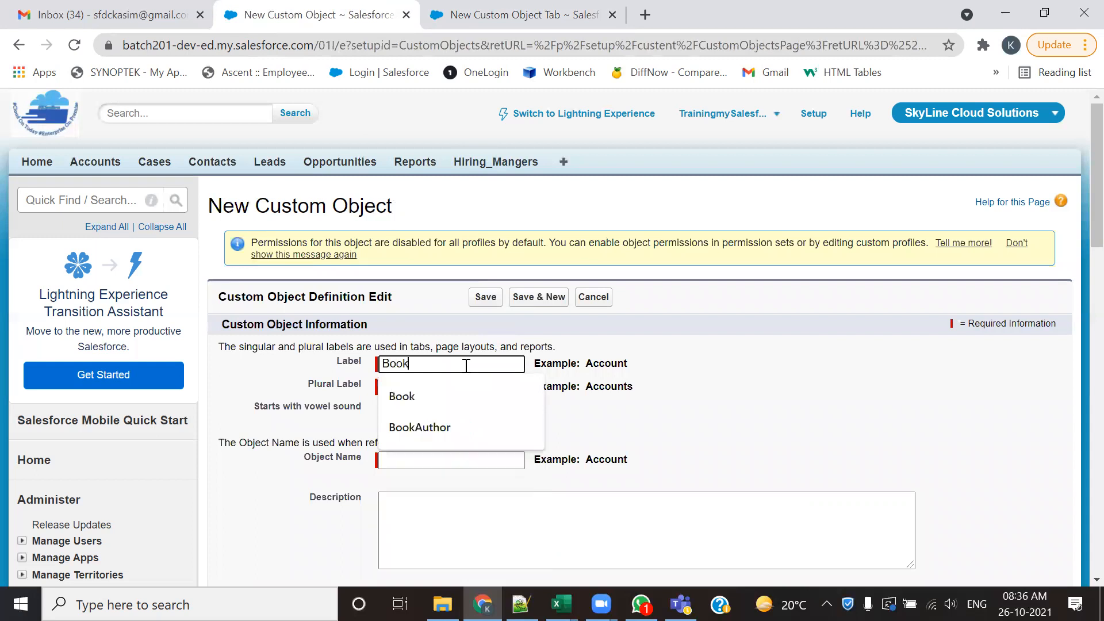
key(Tab)
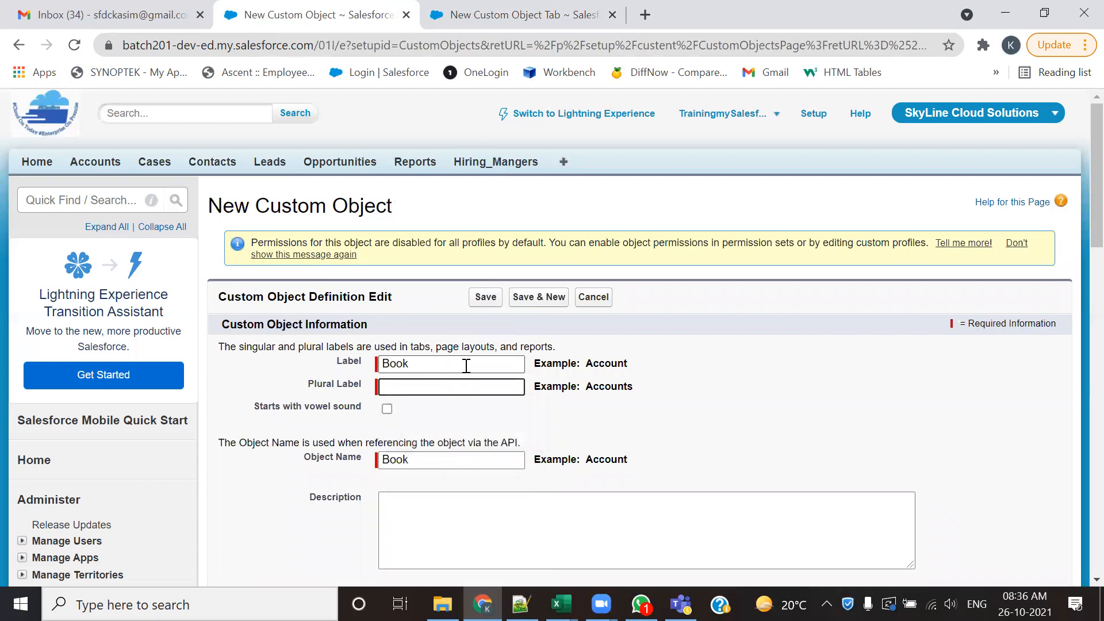
text(Books)
- Enable reports, activities, field history, Chatter groups and search for the Book object, set it to Deployed, add Notes and Attachments, and save
scroll(532, 409, down, 8)
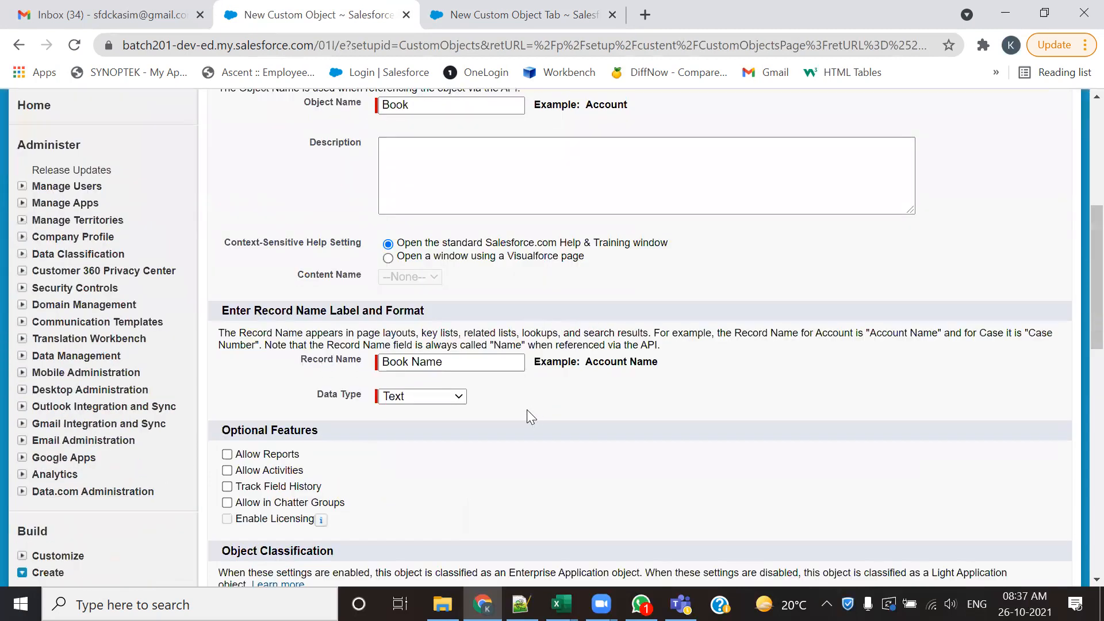
click(227, 378)
click(227, 393)
click(227, 410)
scroll(230, 431, down, 6)
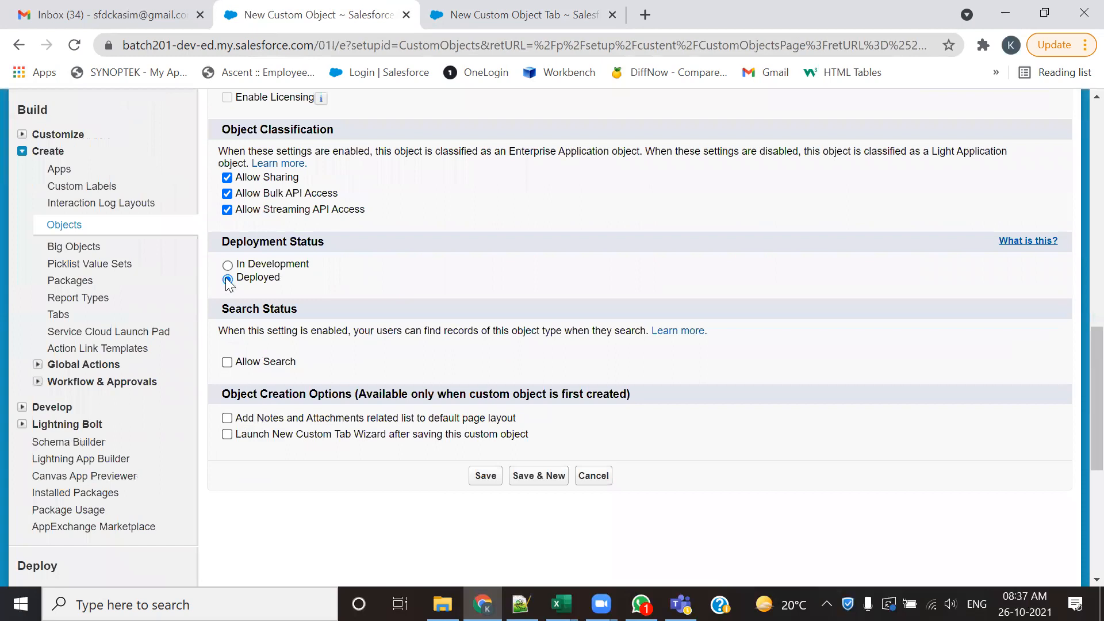
click(227, 362)
click(228, 418)
click(484, 479)
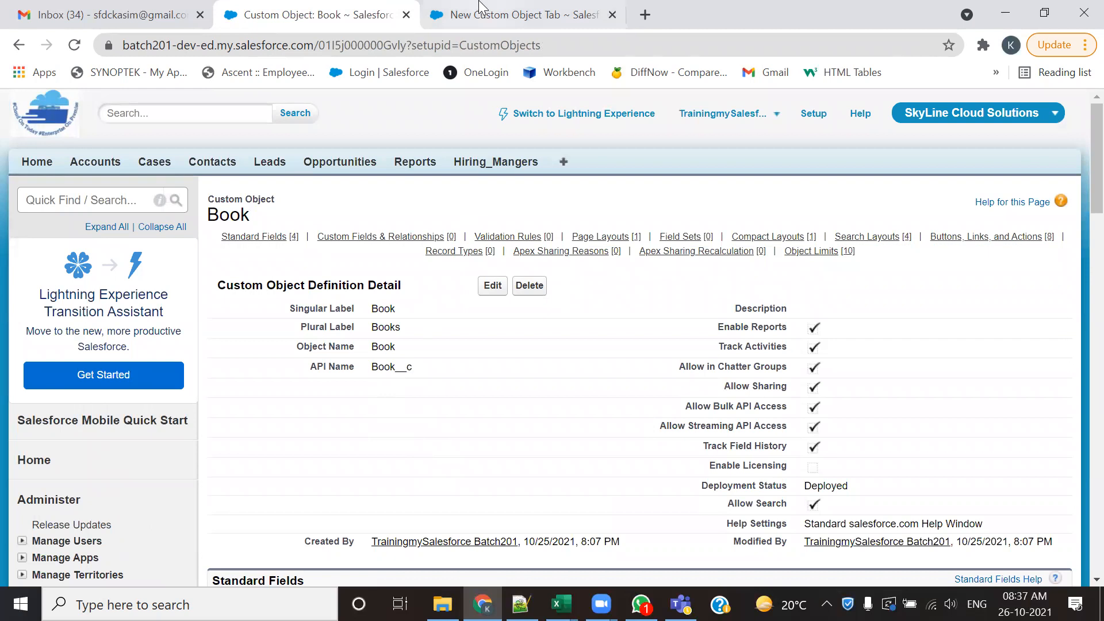
- Check the object choices in the New Custom Object Tab wizard again and return to the Book definition page
click(518, 14)
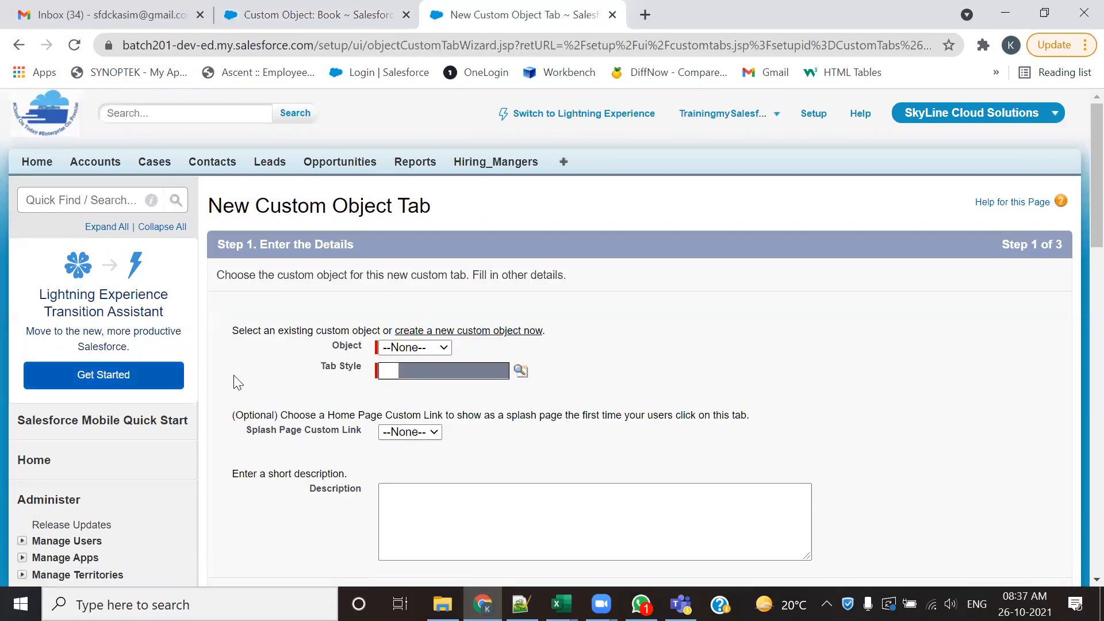
click(416, 347)
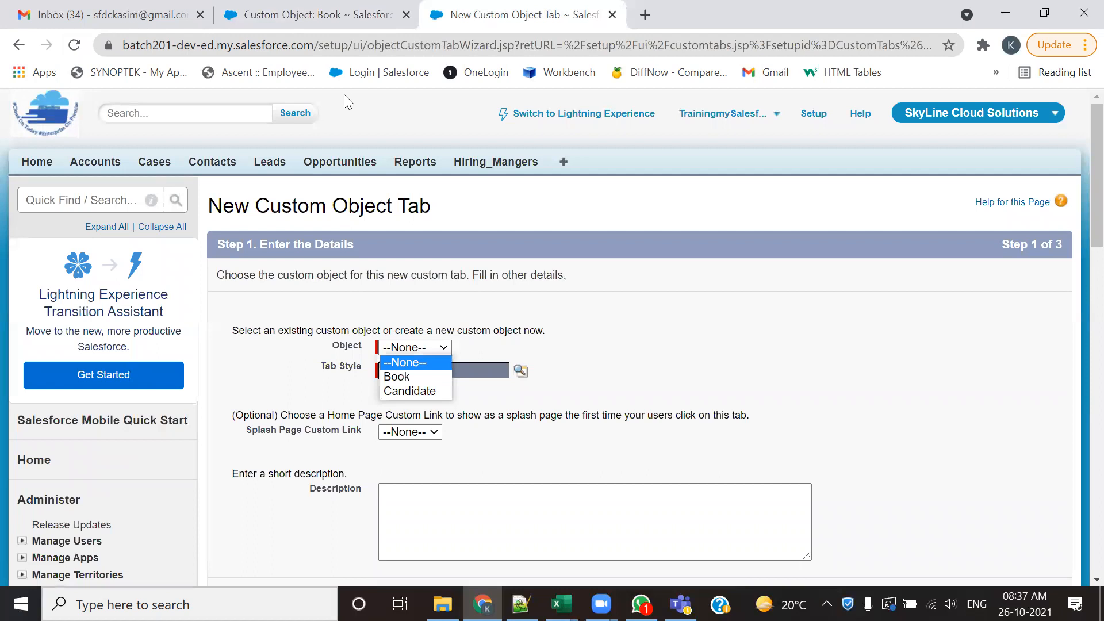
click(335, 21)
scroll(407, 370, down, 8)
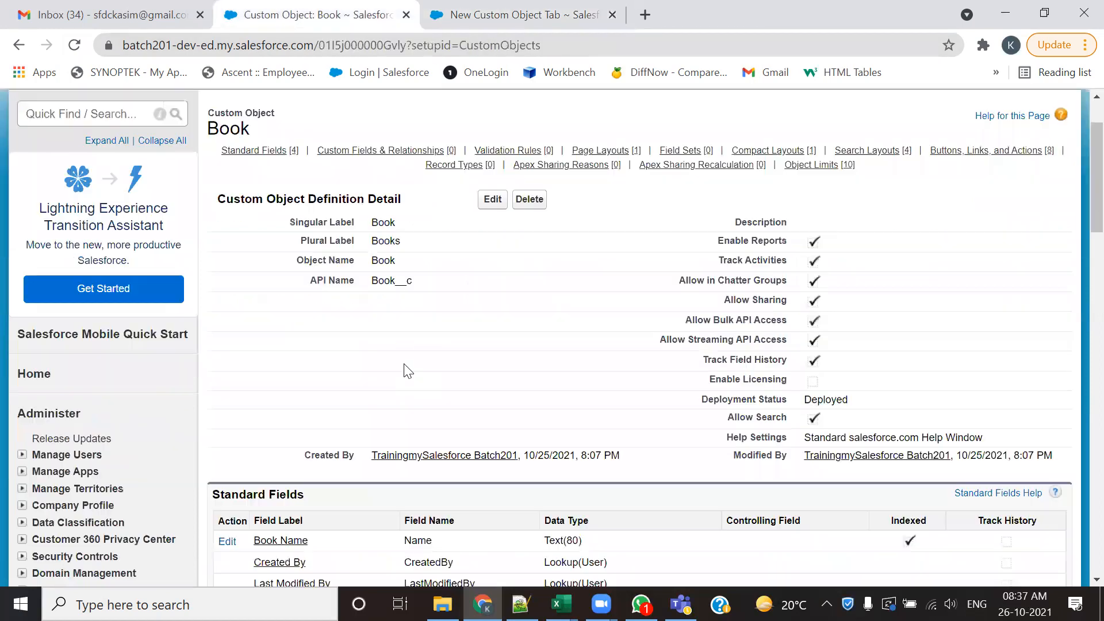
- Start a new custom object from the Custom Objects list with the label Author and the plural label Authors
click(62, 398)
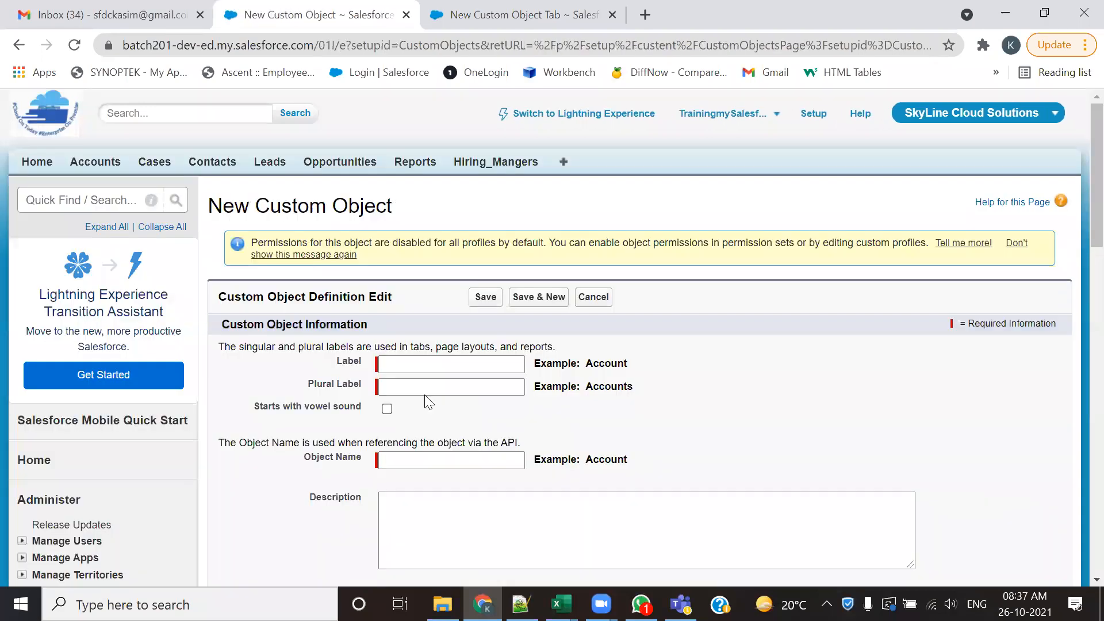
click(439, 365)
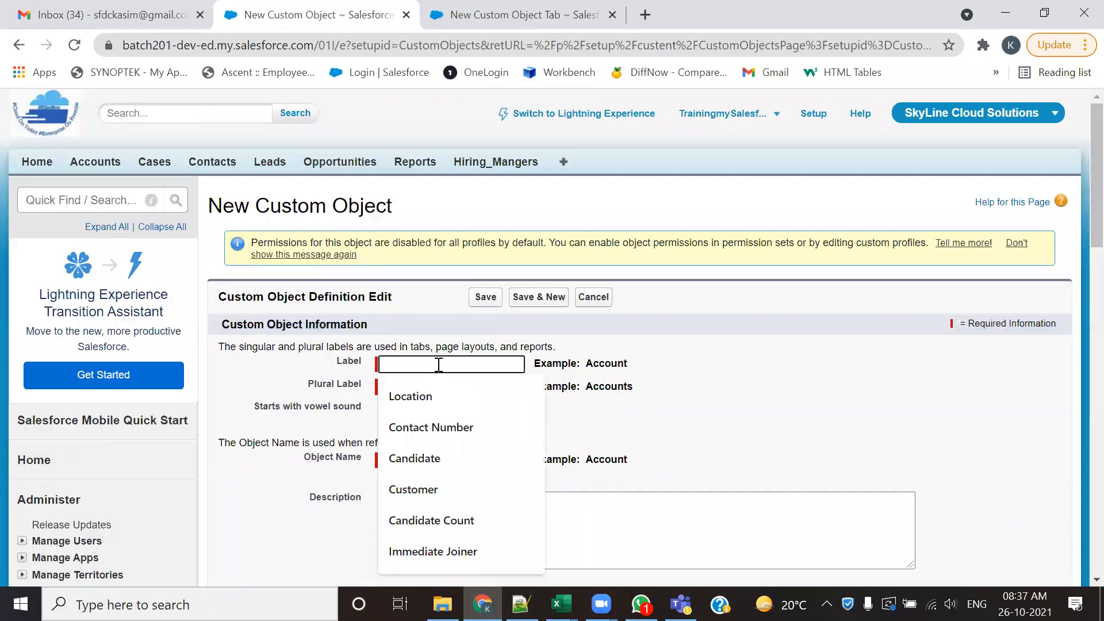
text(Au)
key(Down)
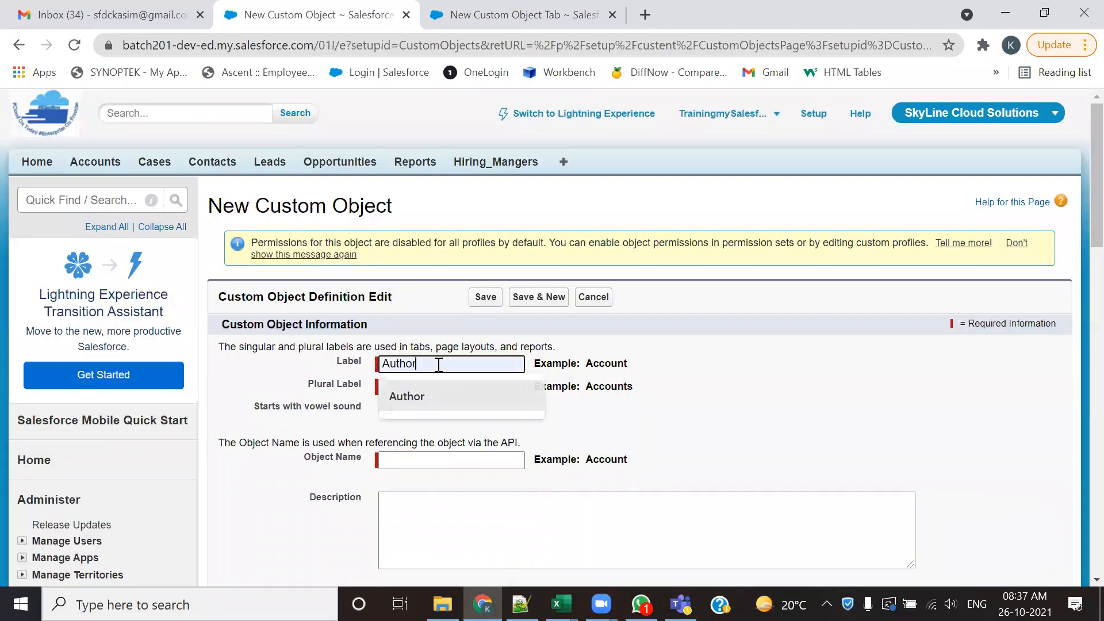
key(Tab)
text(thors)
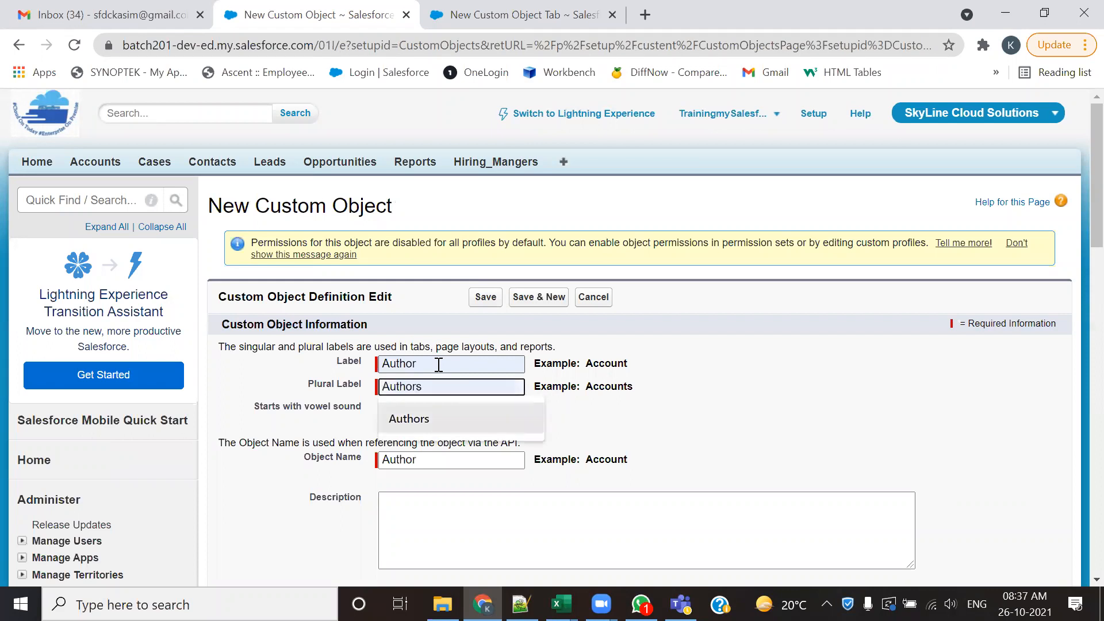
- Enable reports, activities, field history, Chatter groups and search for the Author object, keep it Deployed, add Notes and Attachments, and save
drag(1077, 131, 1076, 409)
click(228, 205)
click(230, 260)
scroll(237, 257, up, 5)
click(227, 221)
click(227, 237)
click(227, 253)
click(227, 269)
scroll(375, 303, down, 8)
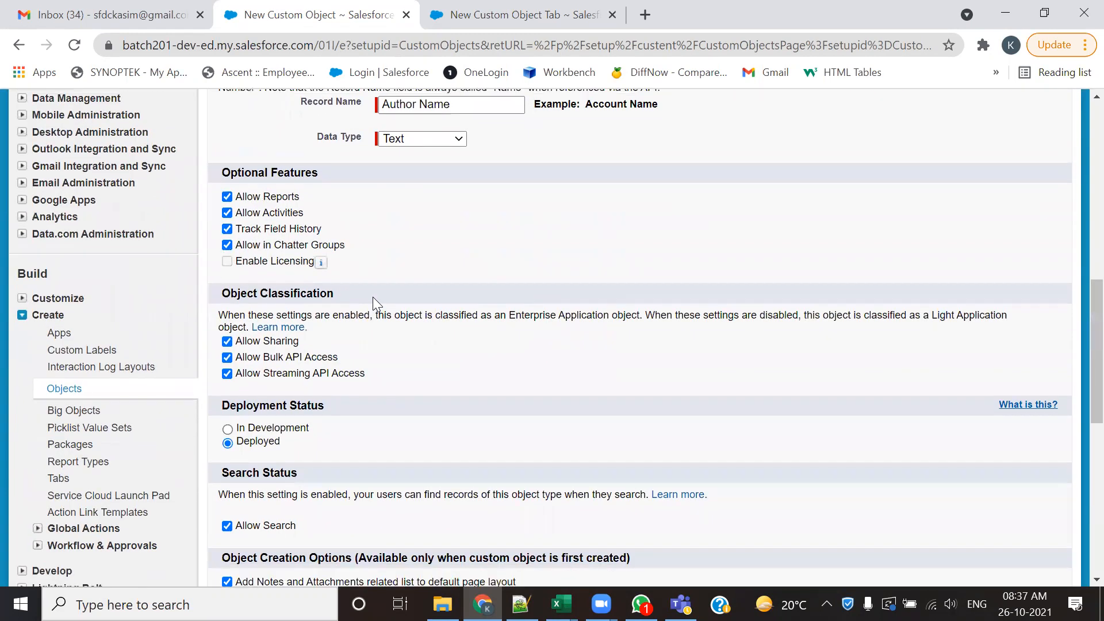
click(490, 234)
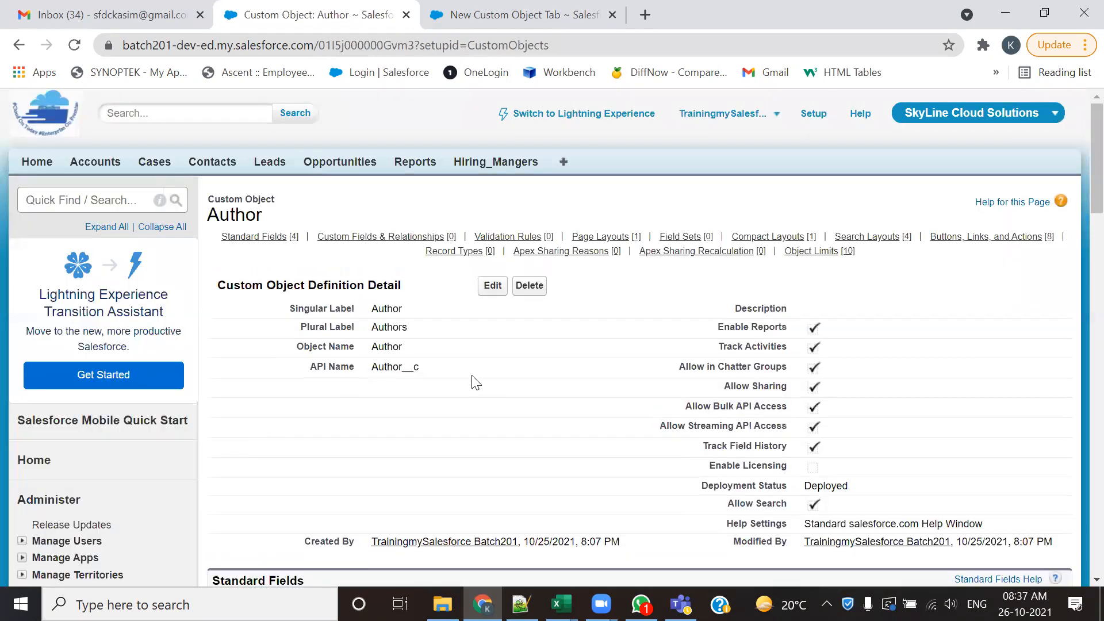
- In the open New Custom Object Tab wizard, choose Candidate as the object and People as the tab style
click(493, 11)
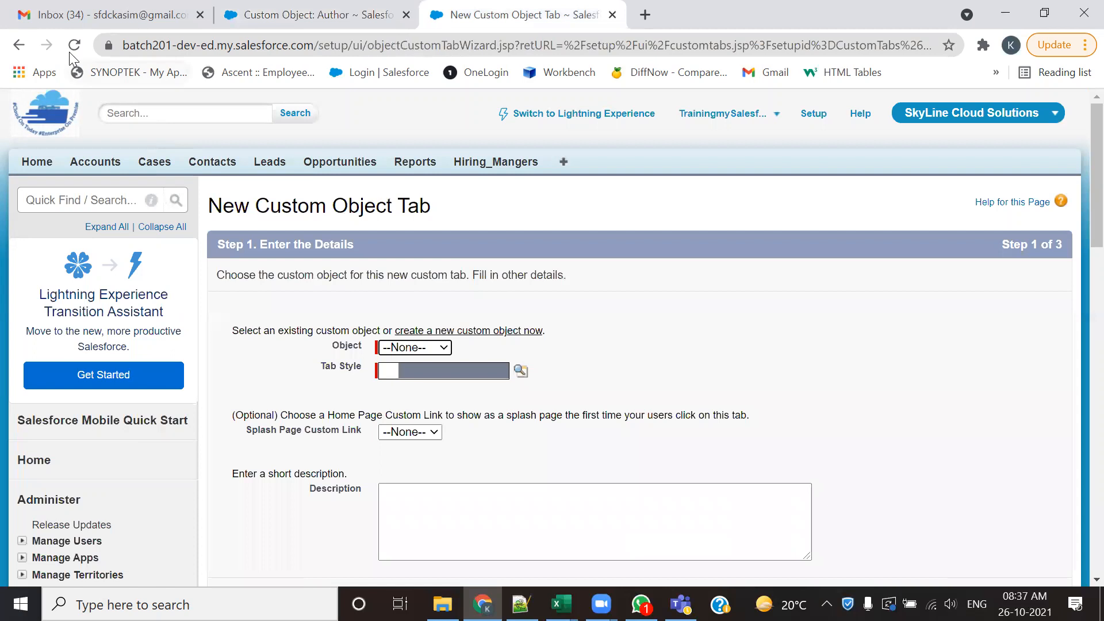
click(443, 348)
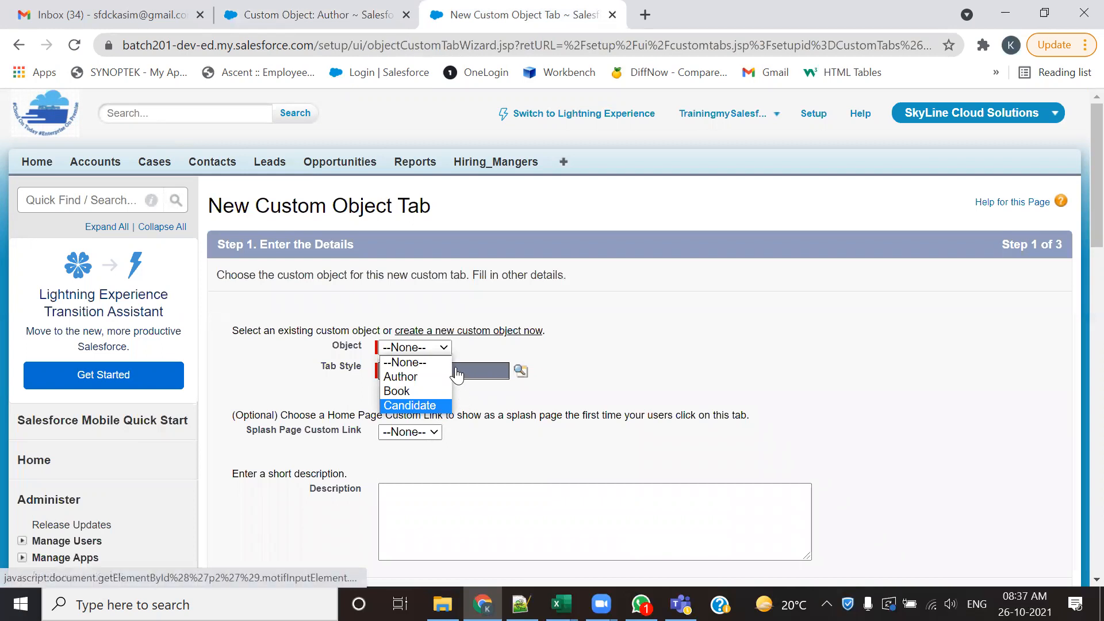
click(423, 406)
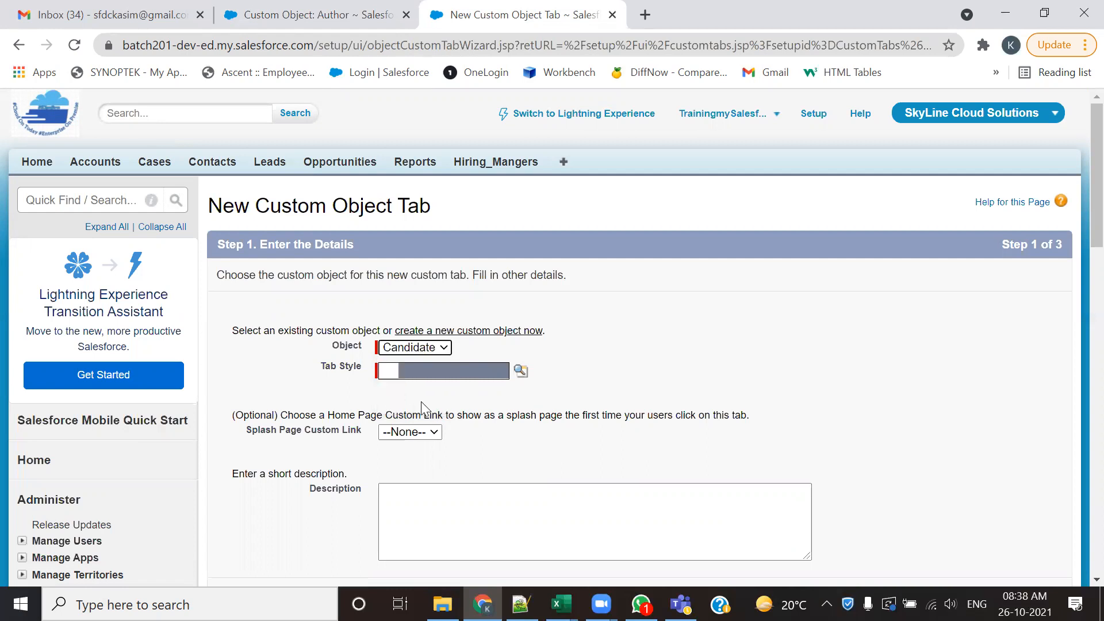
click(521, 372)
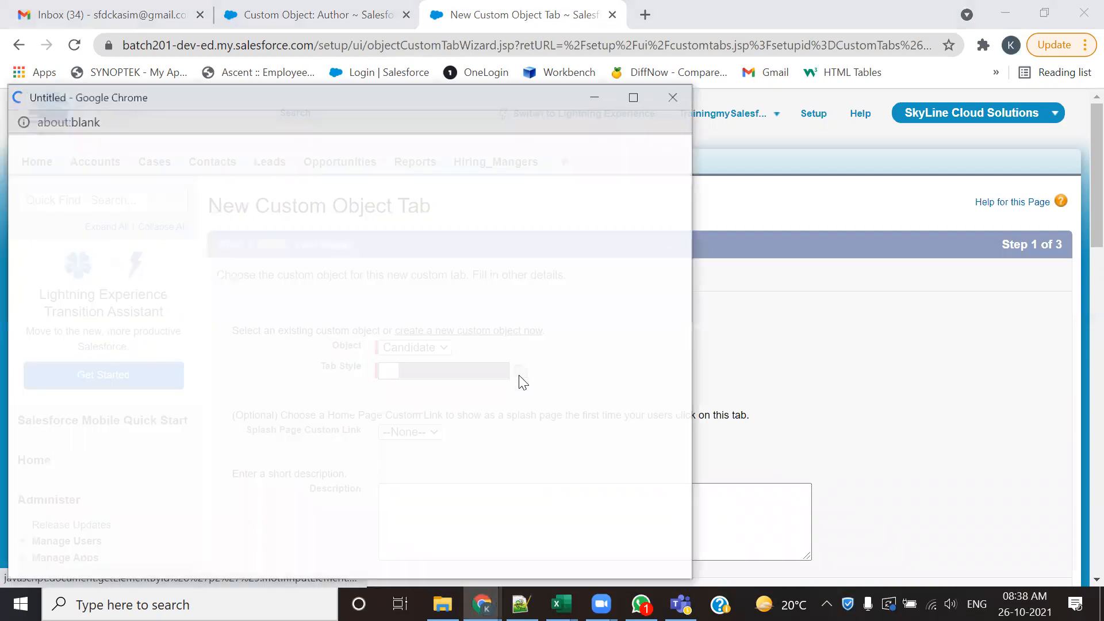
drag(521, 101, 805, 53)
click(816, 53)
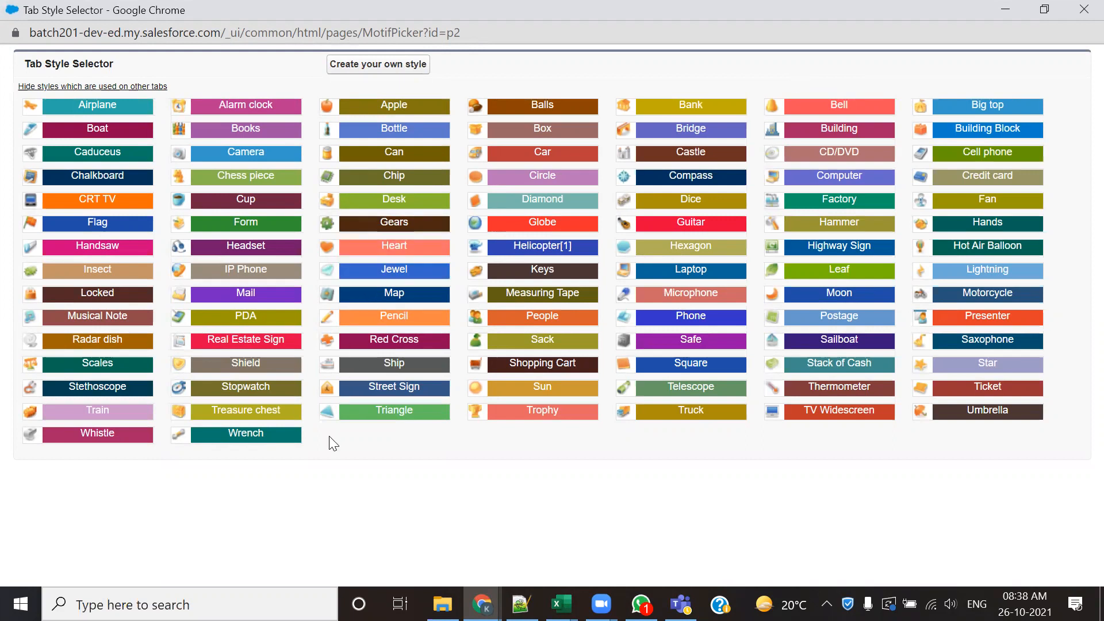
click(541, 320)
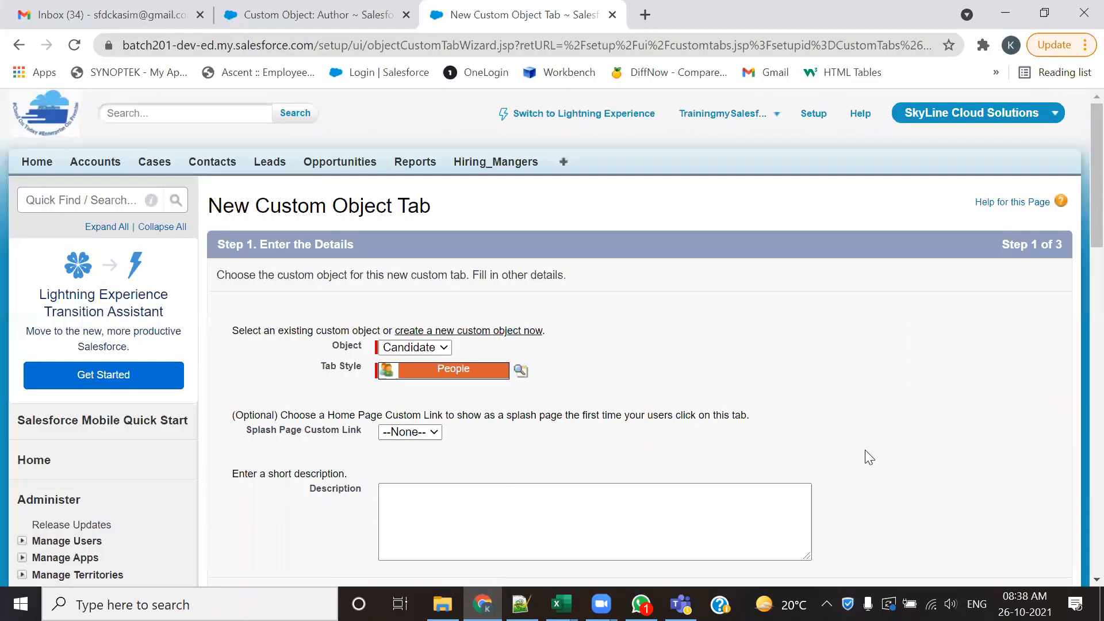
- Keep the Candidate tab Default On for all profiles, include it in all custom apps, and save the tab
scroll(562, 406, down, 3)
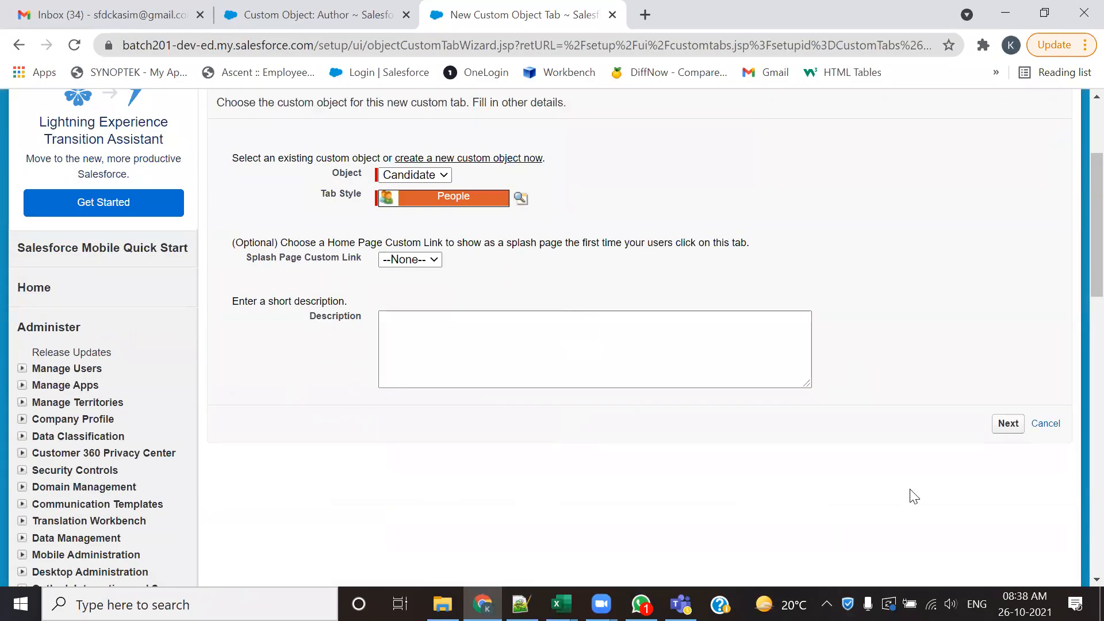
click(1007, 428)
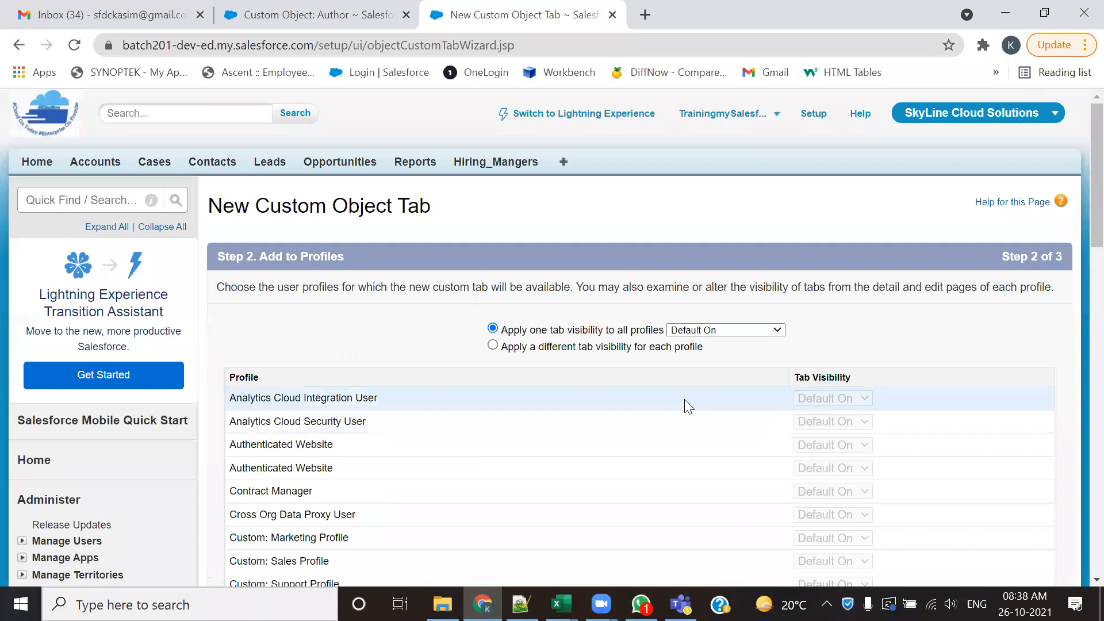
scroll(926, 528, down, 10)
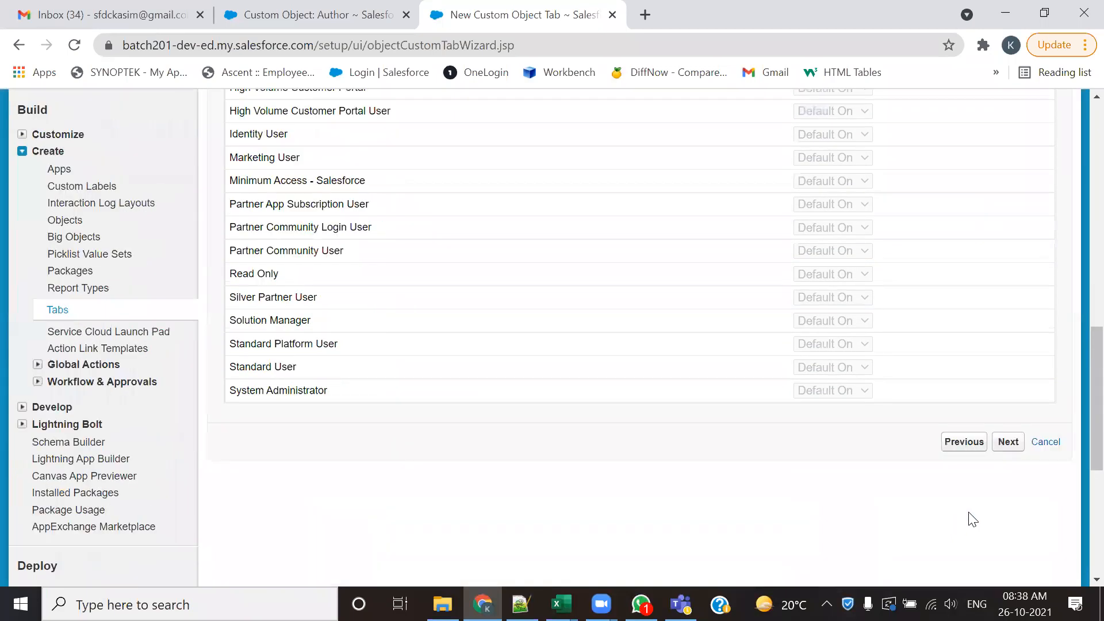
click(1008, 442)
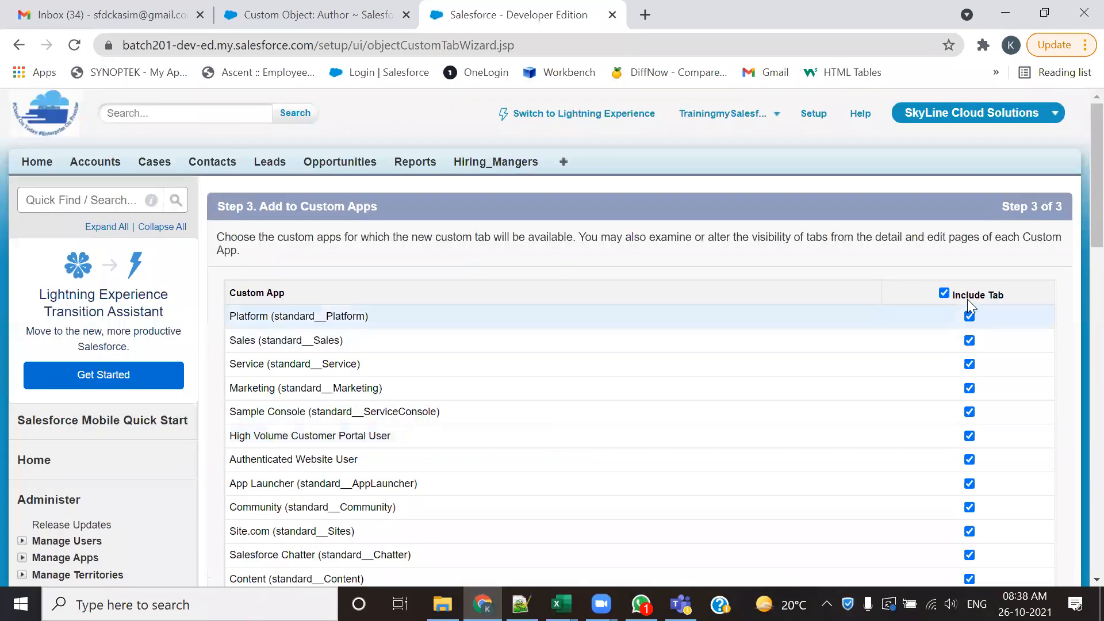
scroll(1052, 409, down, 5)
scroll(1052, 409, down, 5)
click(1005, 219)
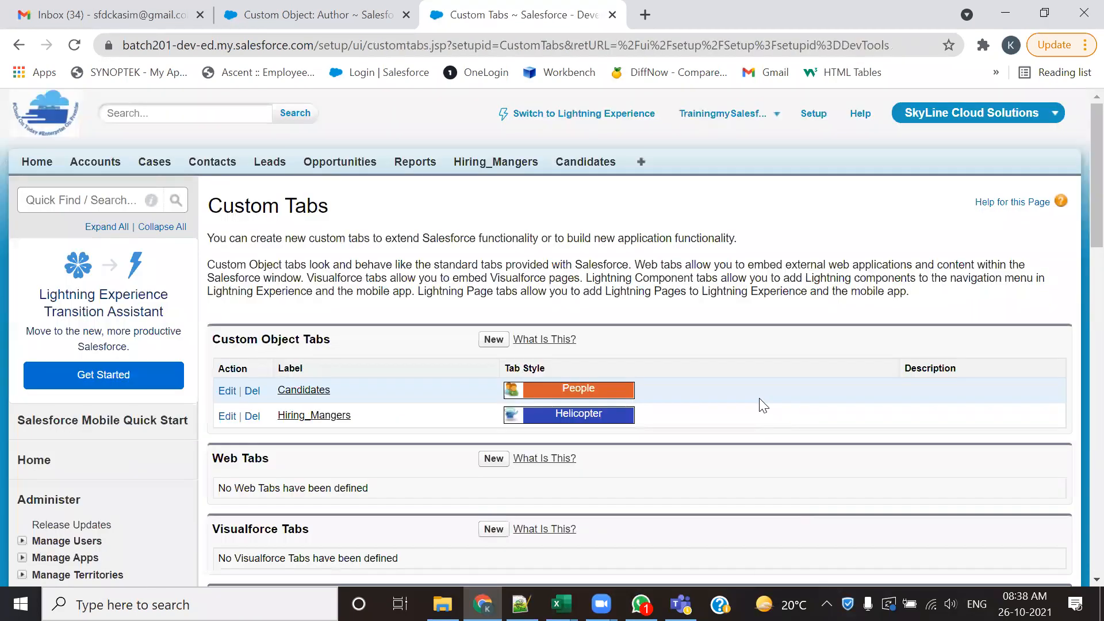
- Create a record under Candidates by entering the candidate's full name, save it, and list all candidates from the Candidates home page
click(582, 164)
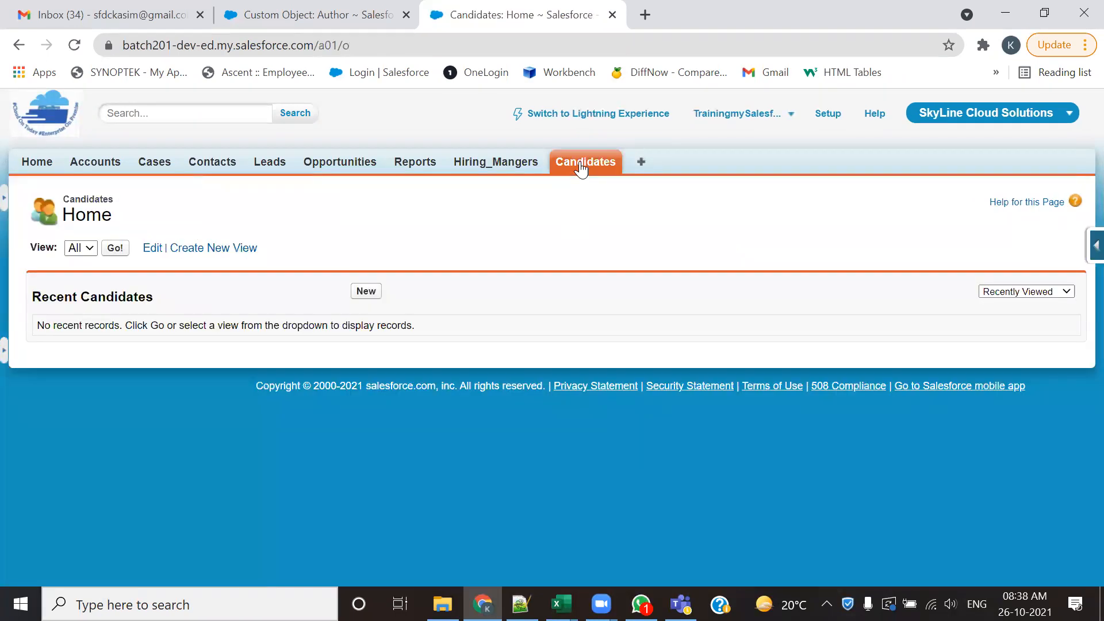
double_click(324, 47)
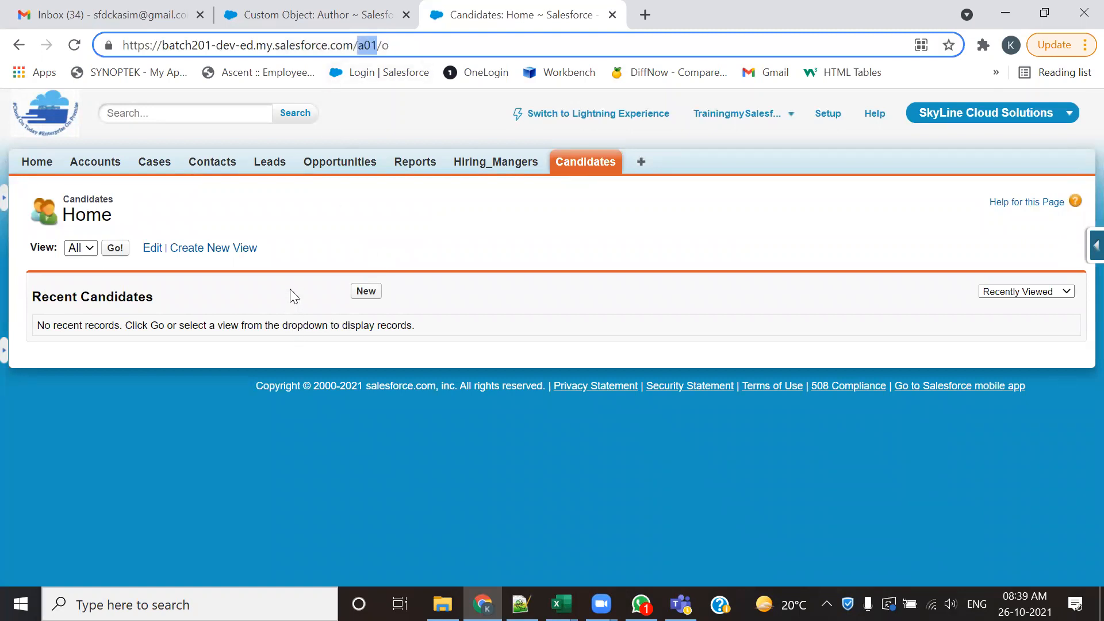
click(364, 294)
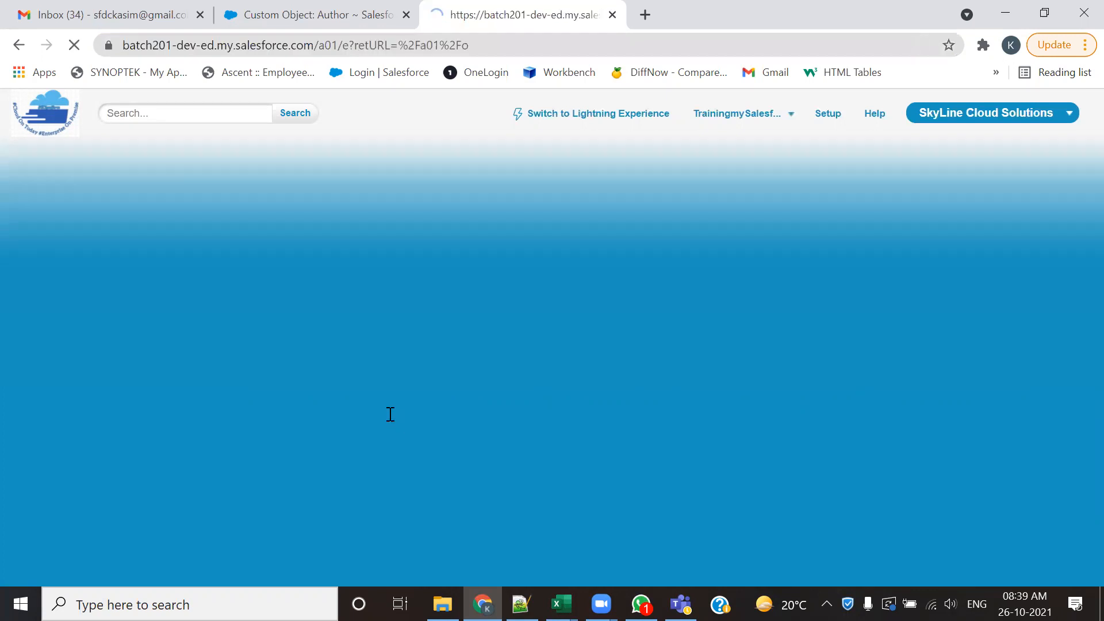
text(Sure)
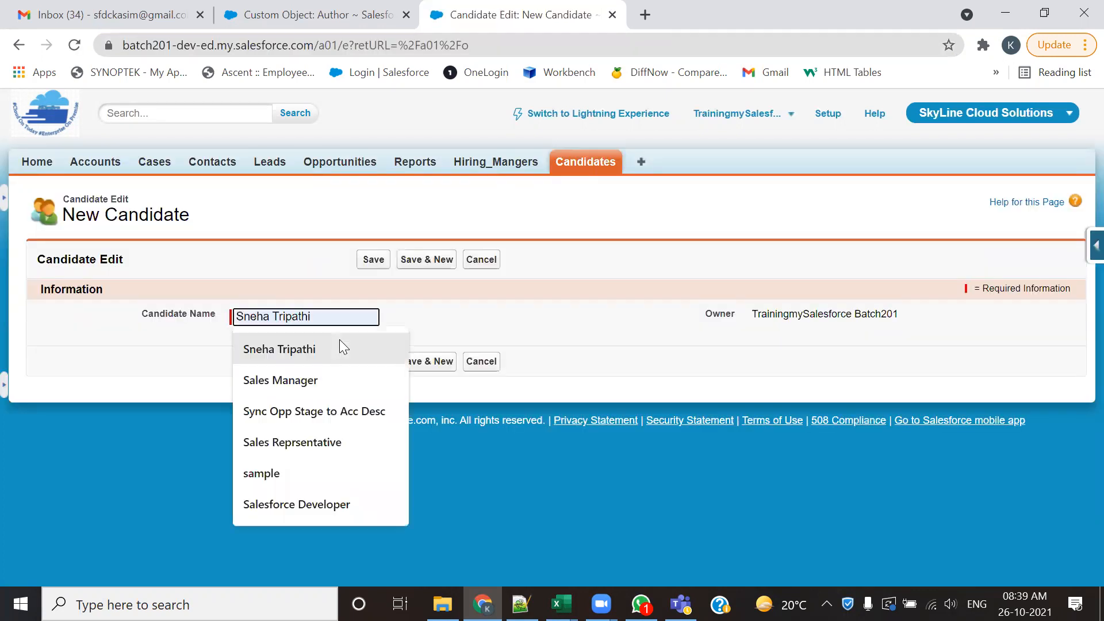
key(Down)
key(Down)
key(Return)
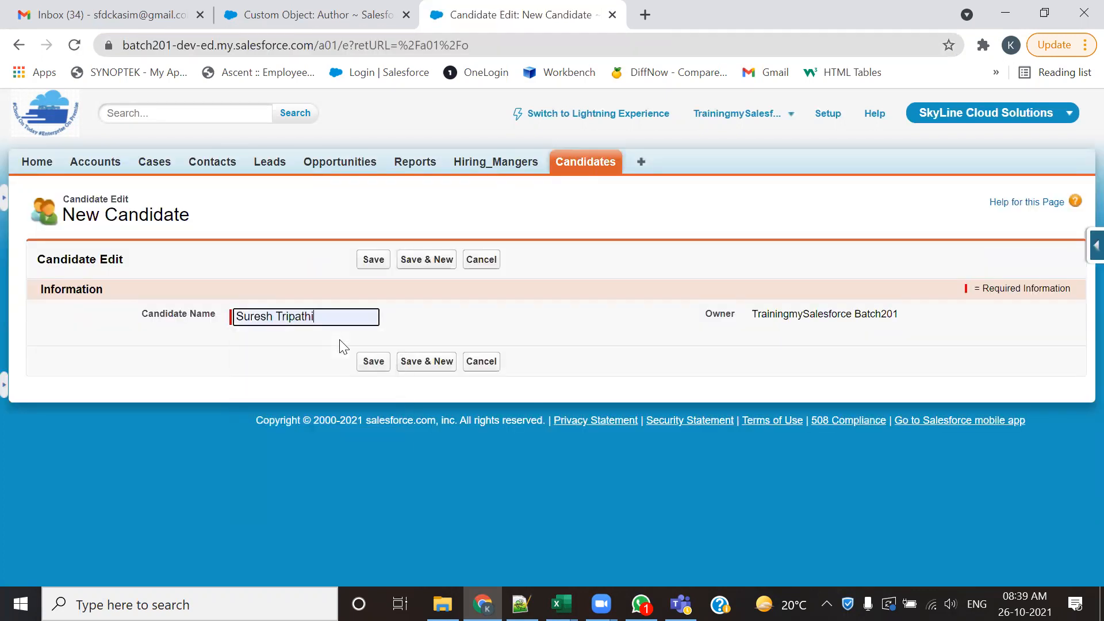
click(367, 361)
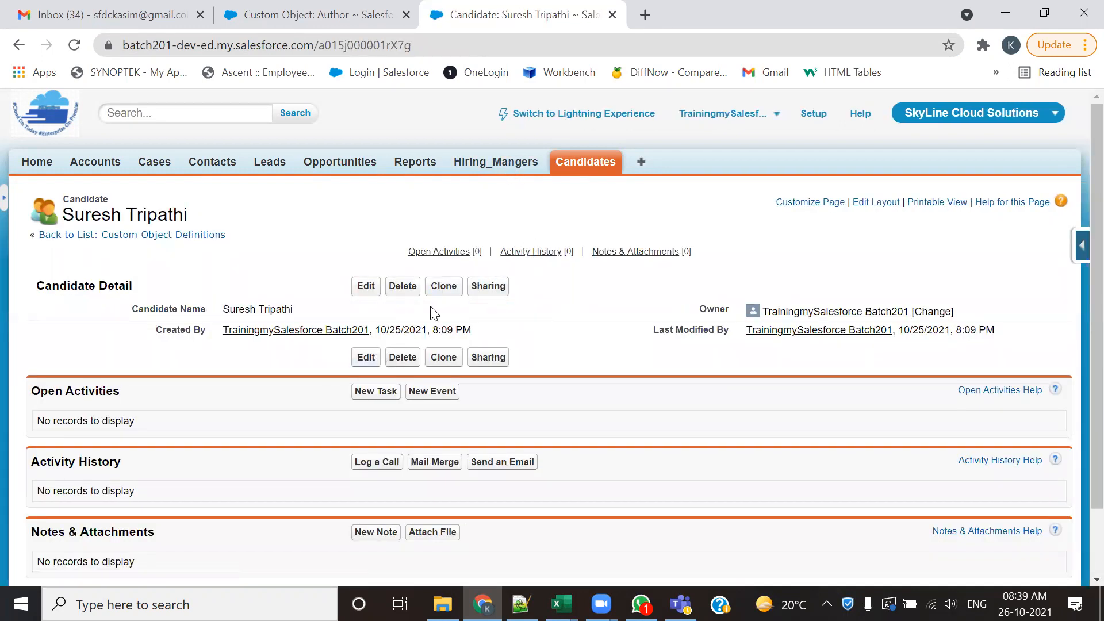
click(557, 166)
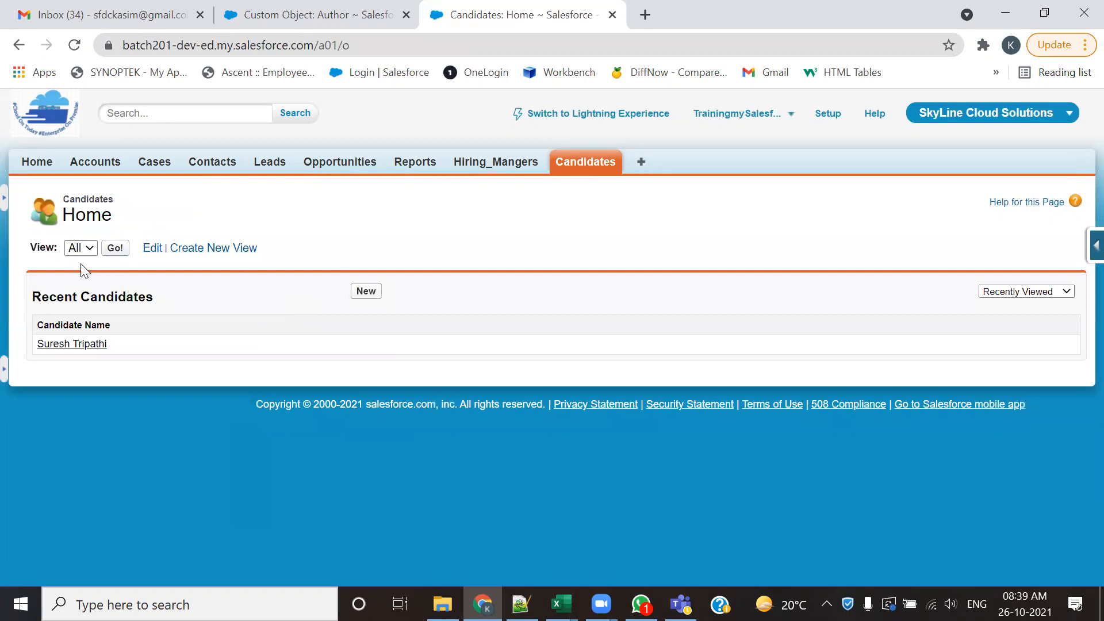
click(115, 248)
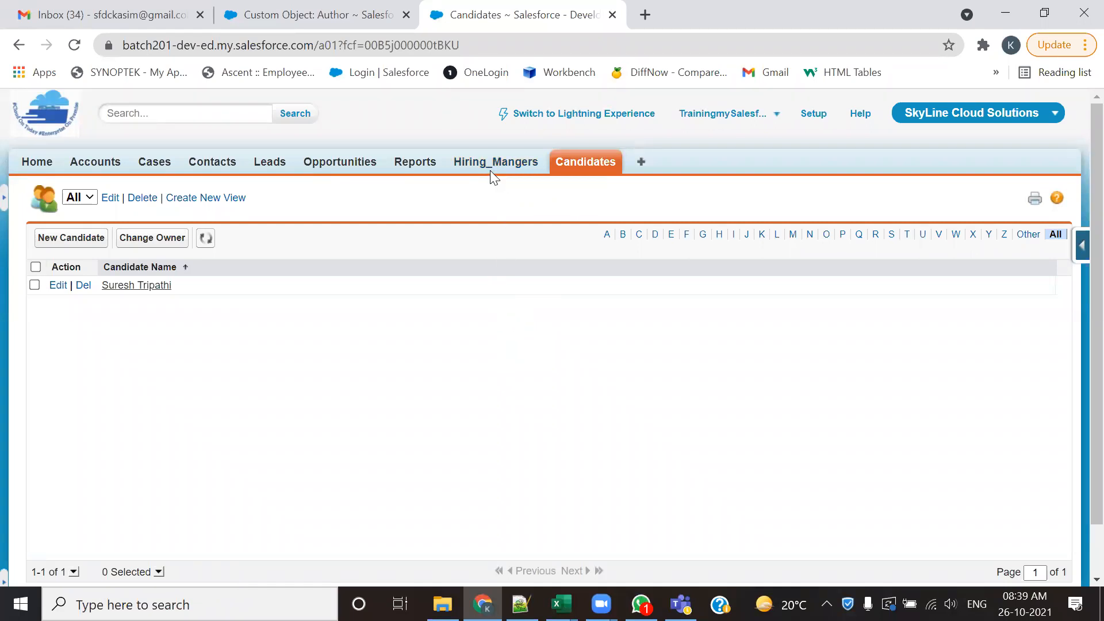
- Start another custom object tab from the Custom Tabs page, with Author as the object and Presenter as the tab style
click(363, 11)
scroll(213, 415, down, 3)
scroll(147, 439, down, 12)
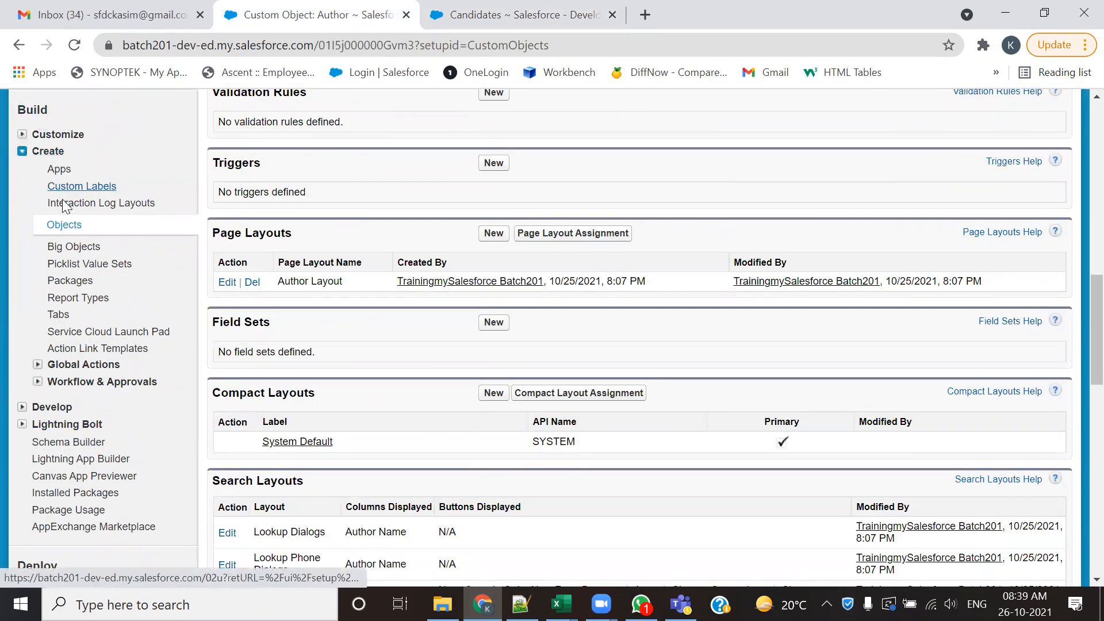
click(59, 314)
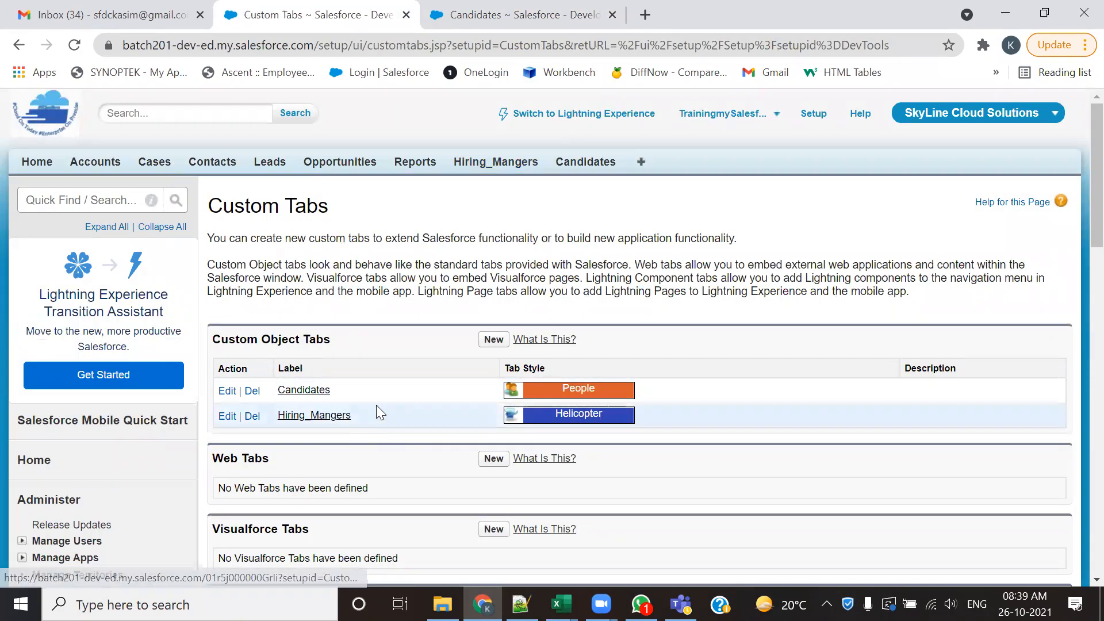
click(486, 341)
click(420, 348)
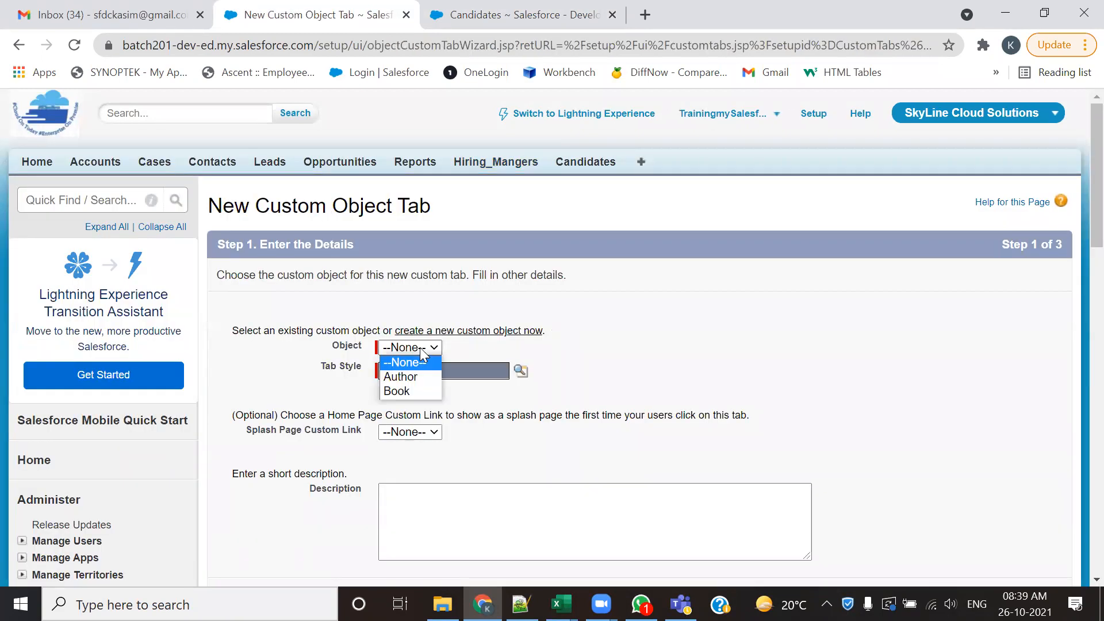
click(414, 378)
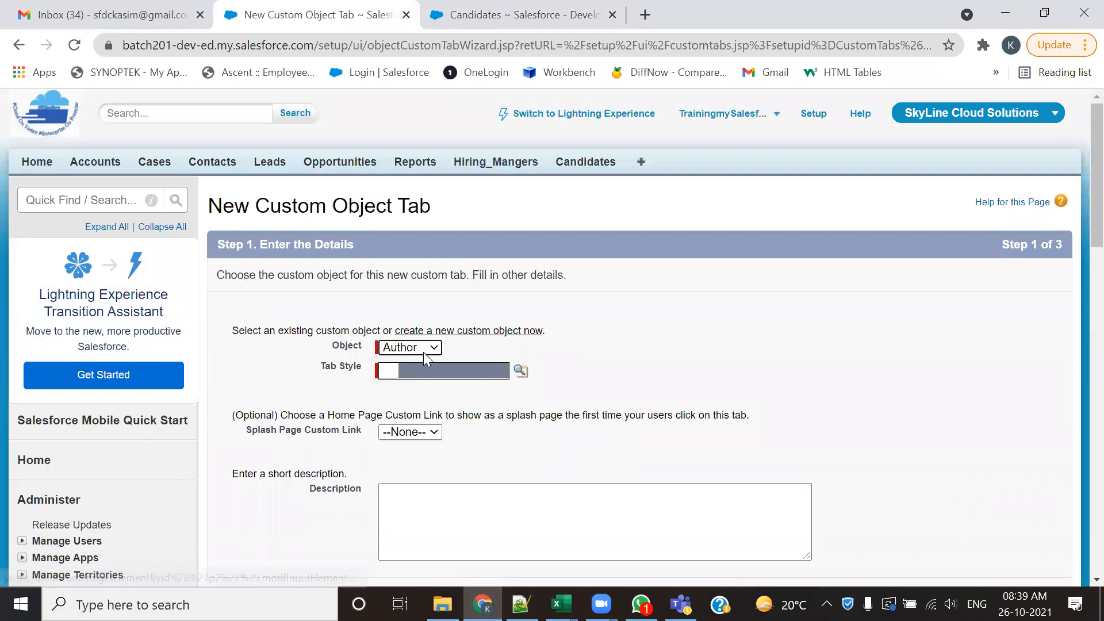
click(519, 371)
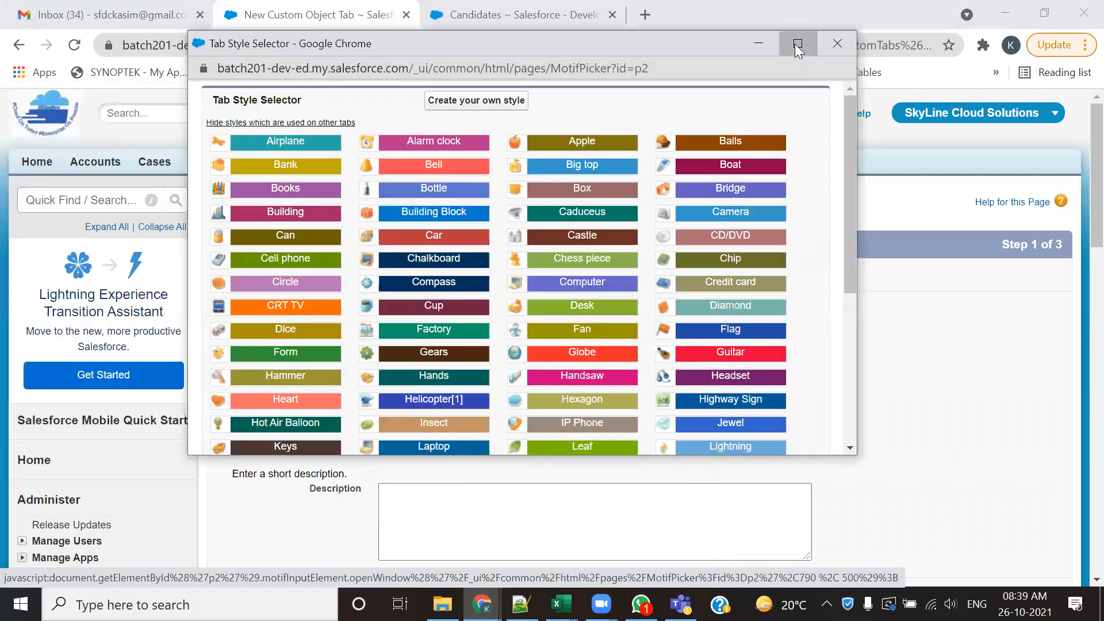
click(798, 44)
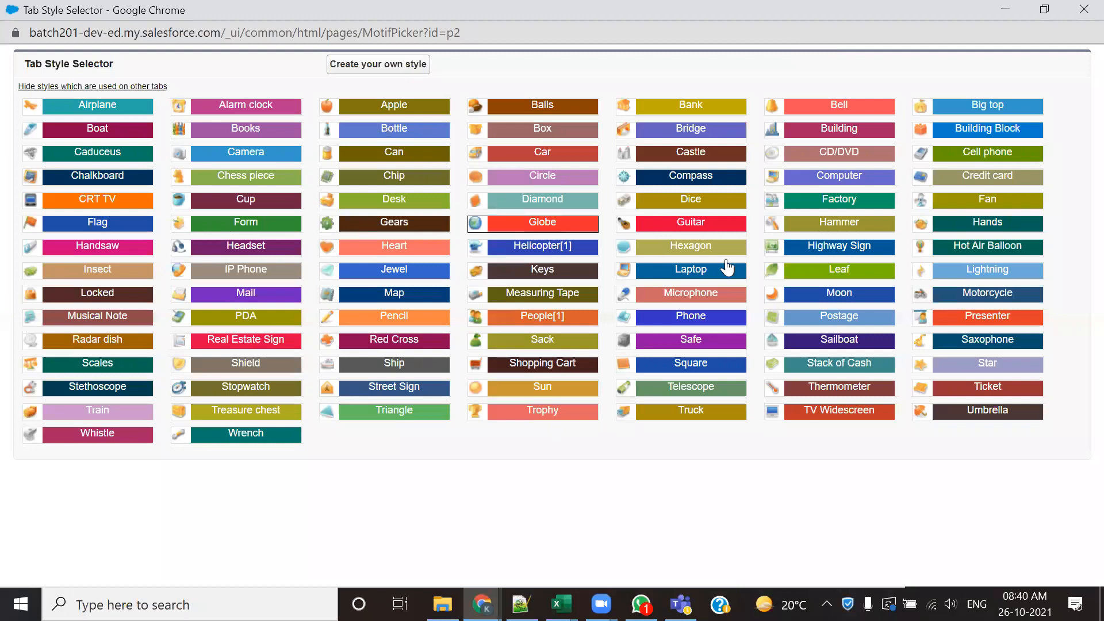
click(962, 315)
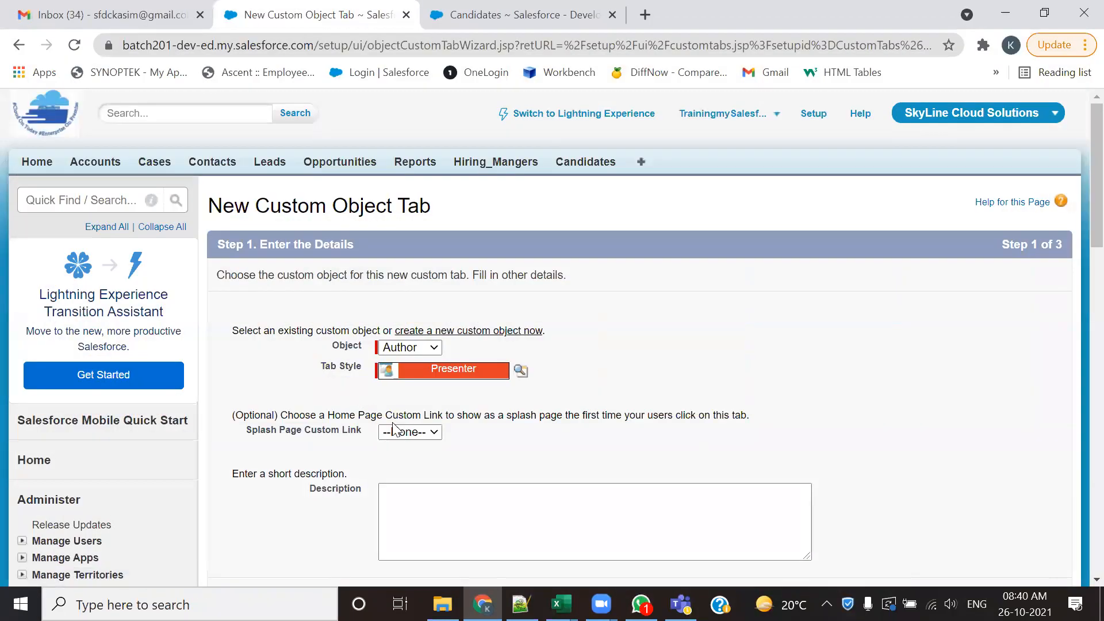
- Save the Author tab as Default On for all profiles and included in all custom apps, and open a blank record form under Authors
click(1005, 514)
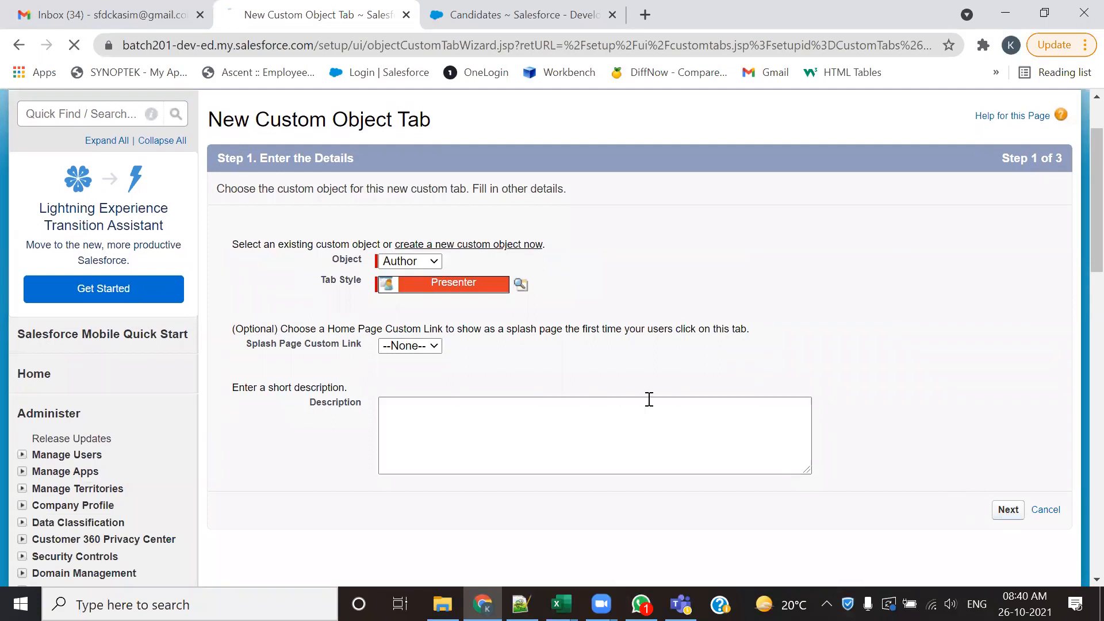
scroll(877, 400, down, 15)
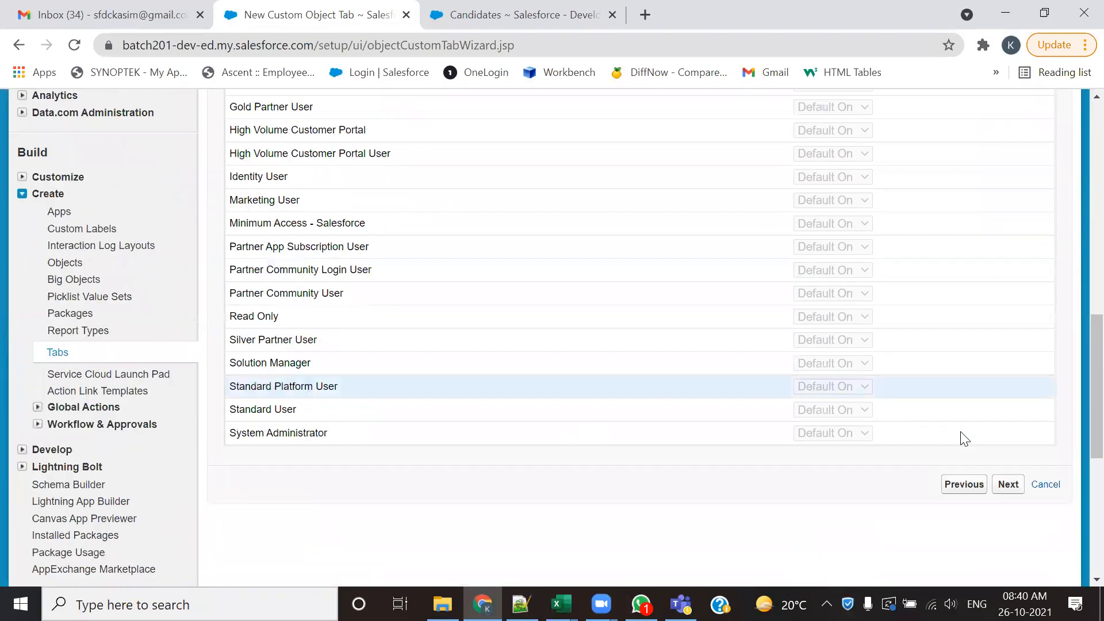
click(1008, 183)
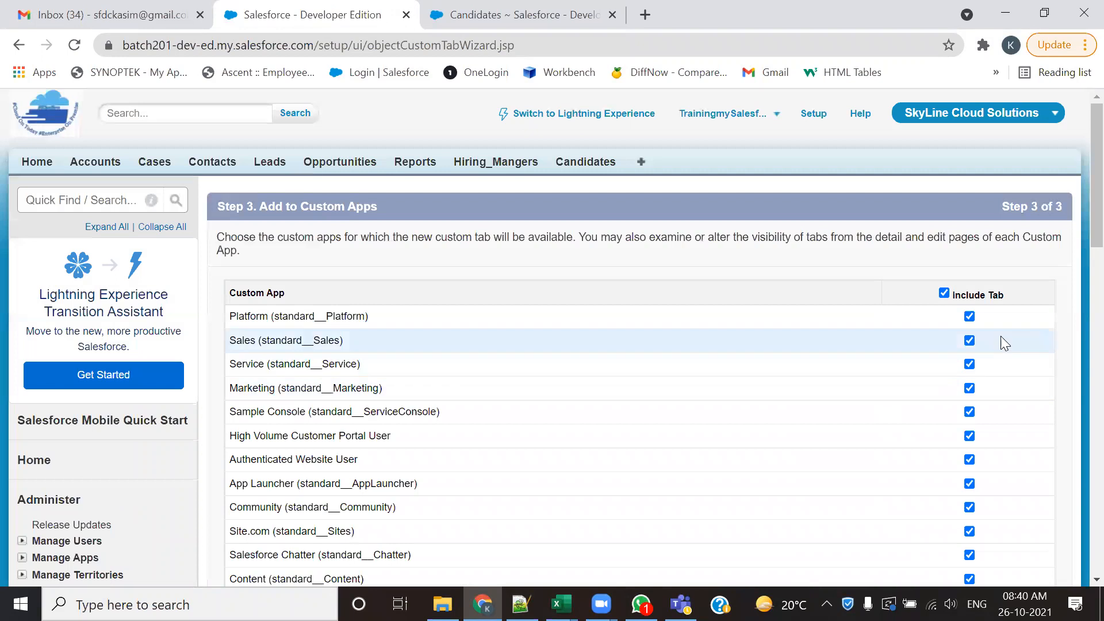
scroll(1041, 297, down, 10)
click(1005, 219)
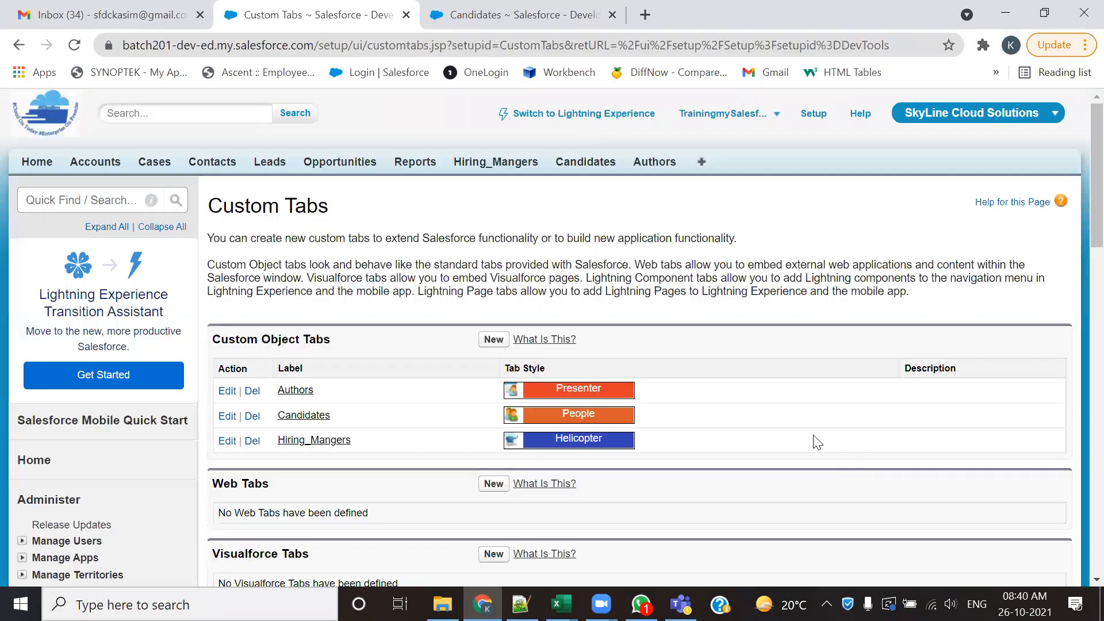
click(657, 163)
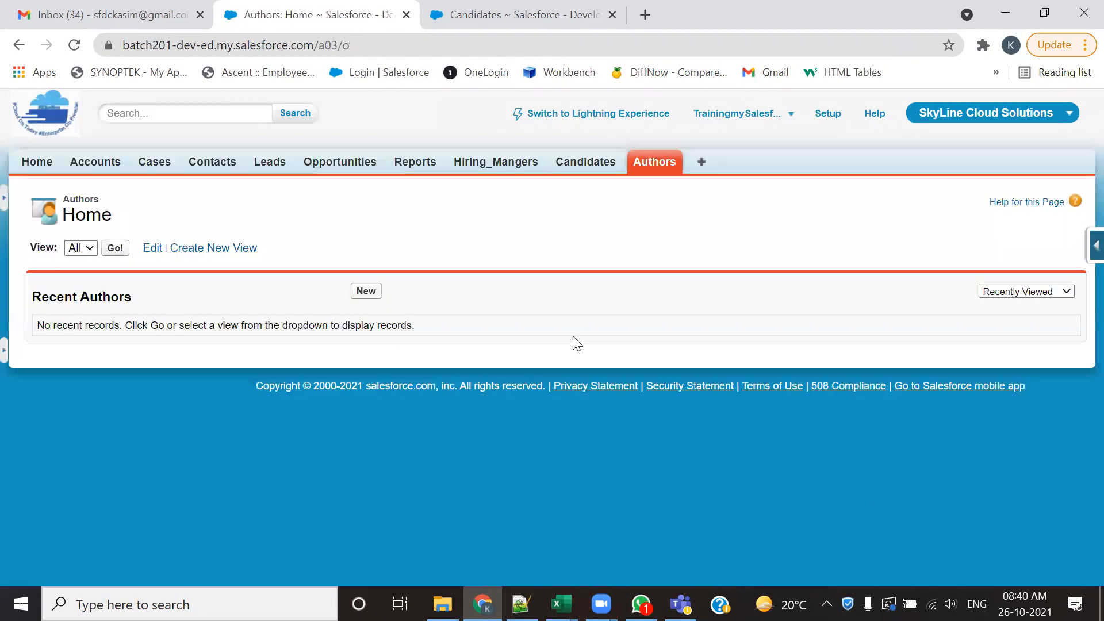
click(365, 291)
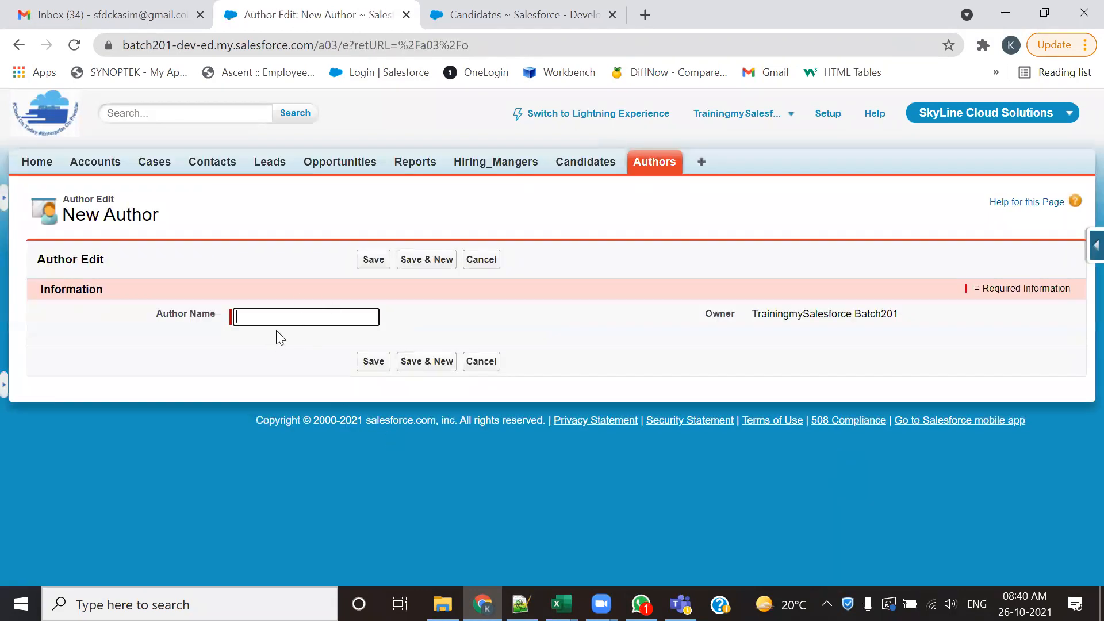
- In the other Salesforce browser tab showing Candidates, open the Custom Tabs page in Setup
click(494, 13)
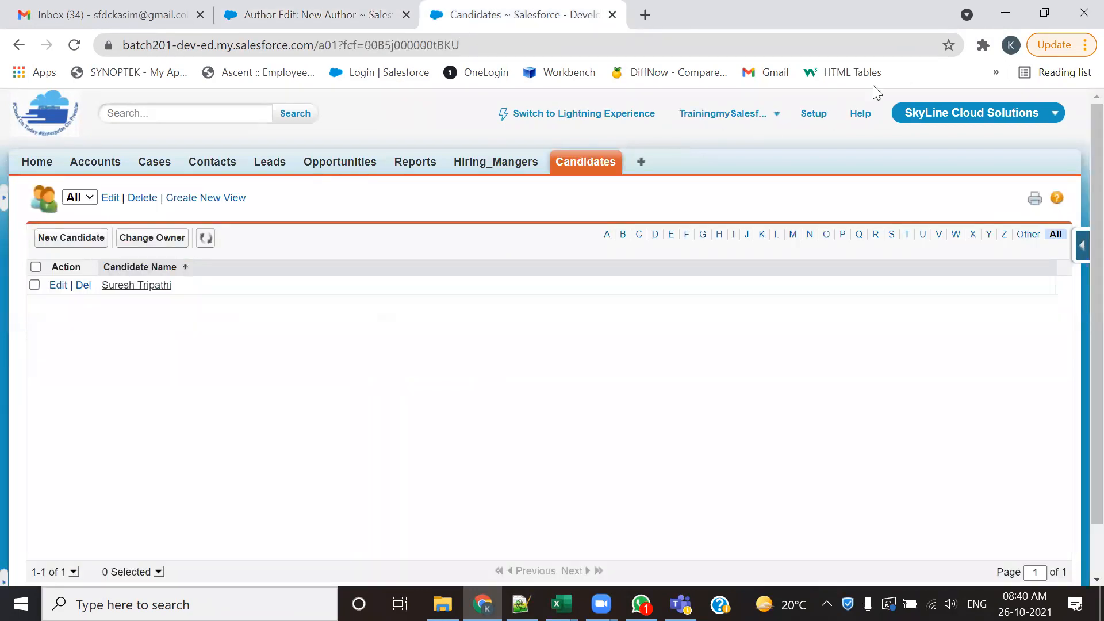
click(814, 115)
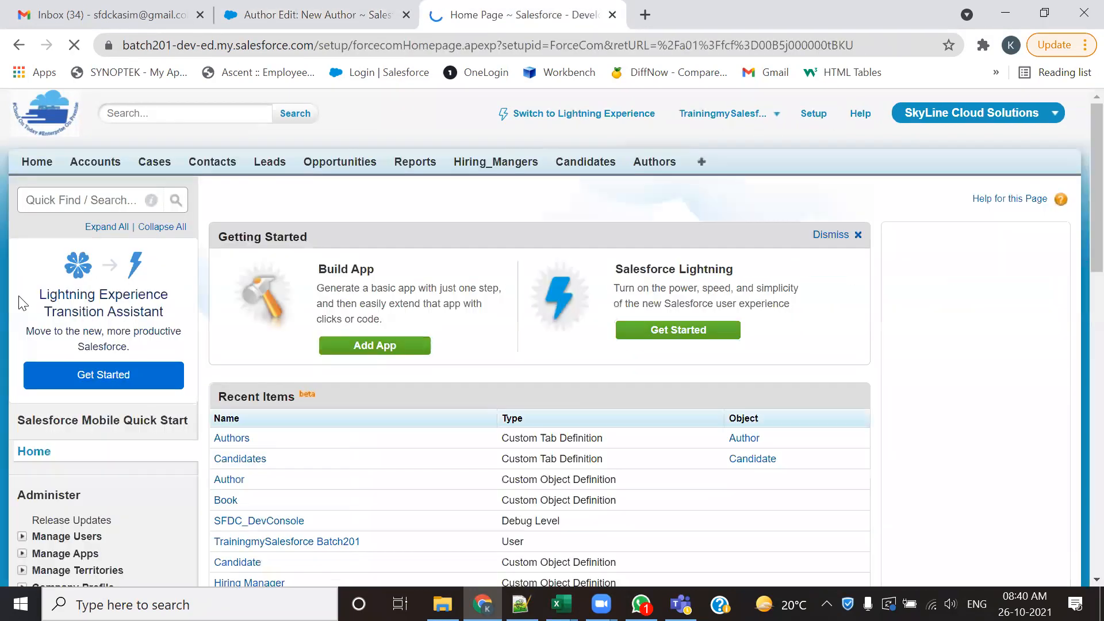
scroll(21, 302, down, 10)
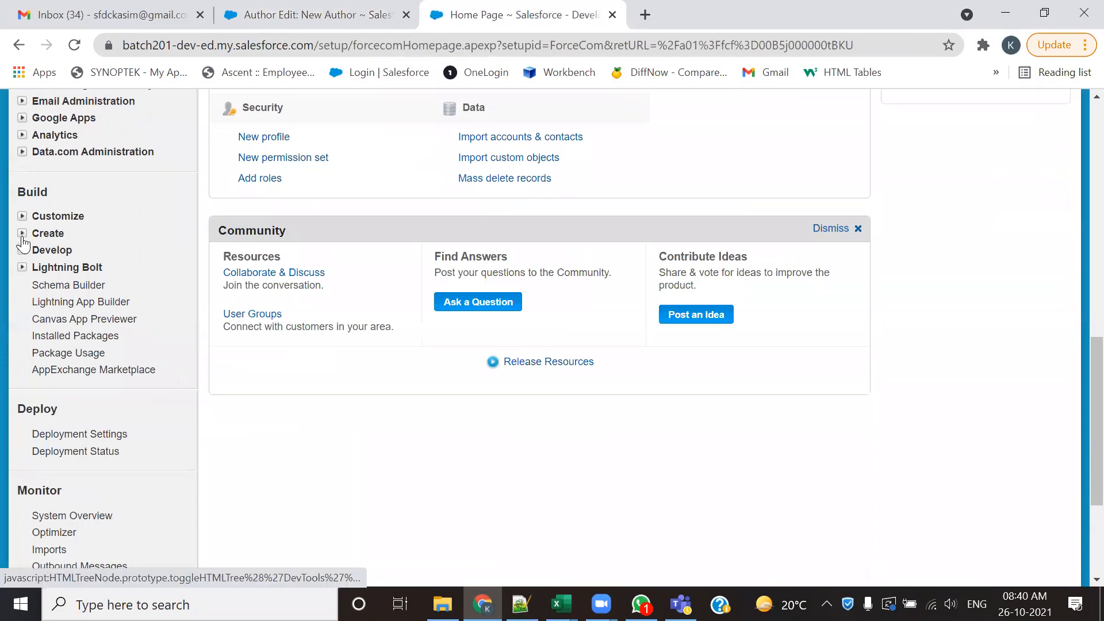
click(22, 234)
click(65, 390)
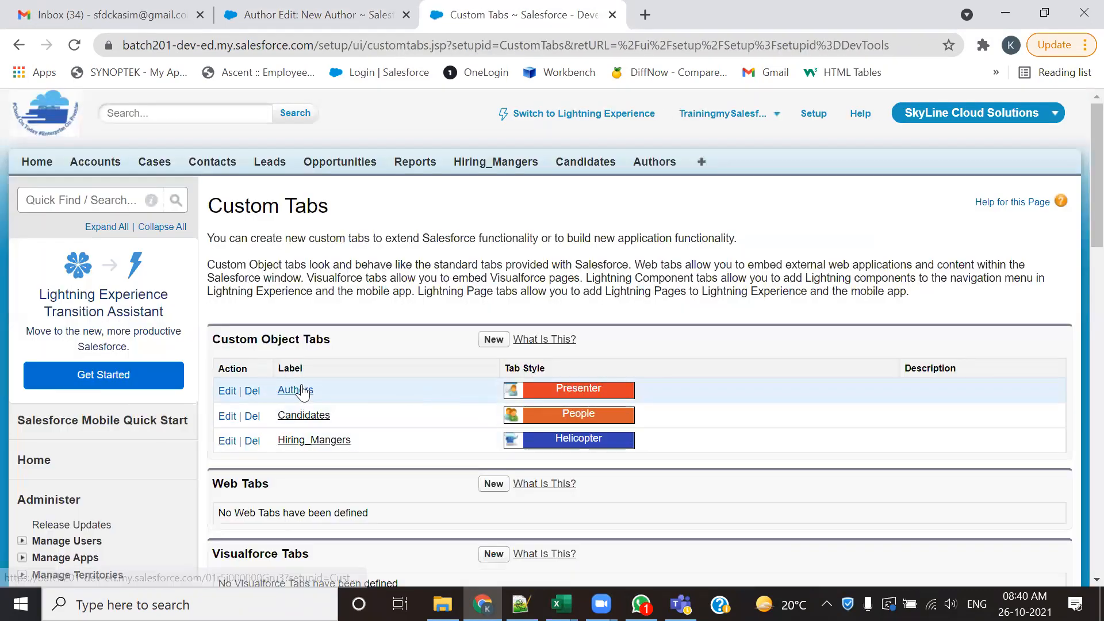
- Start a new custom object tab with Book as the object and Books as the tab style
click(479, 345)
click(425, 349)
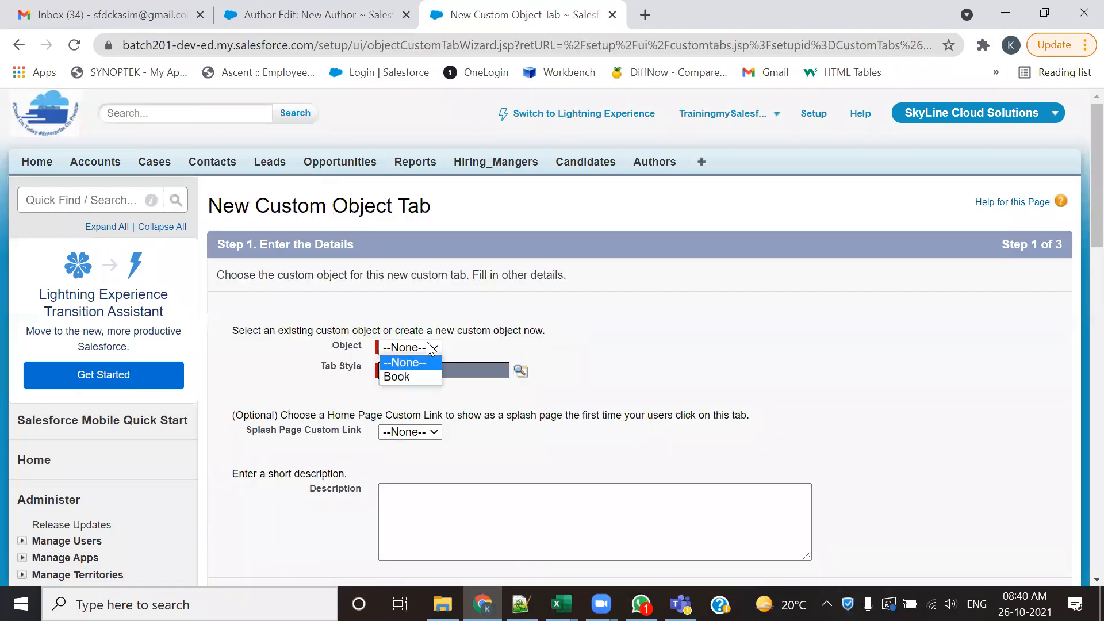
click(410, 374)
click(520, 375)
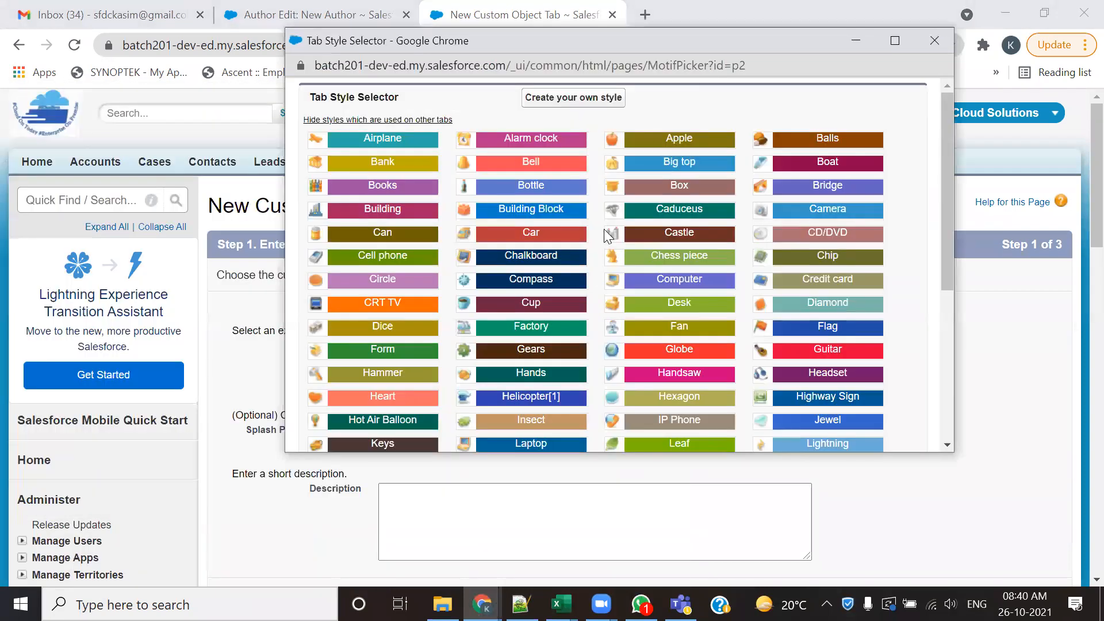
click(890, 41)
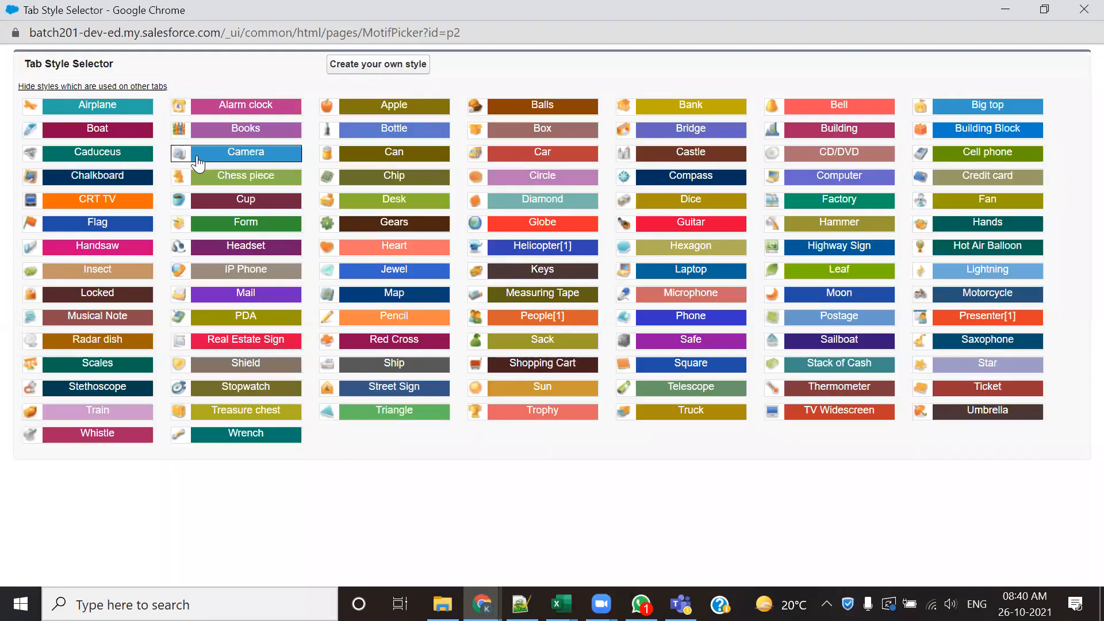
click(243, 129)
- Keep the Book tab Default On for all profiles, include it in all custom apps, and save the tab
scroll(927, 277, down, 6)
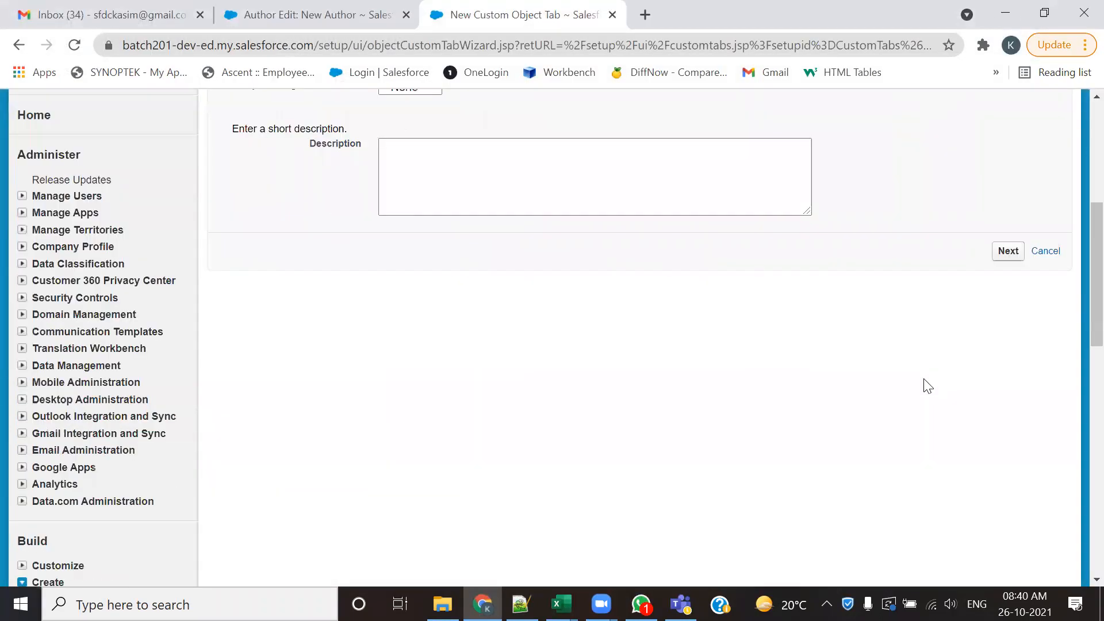
click(1010, 250)
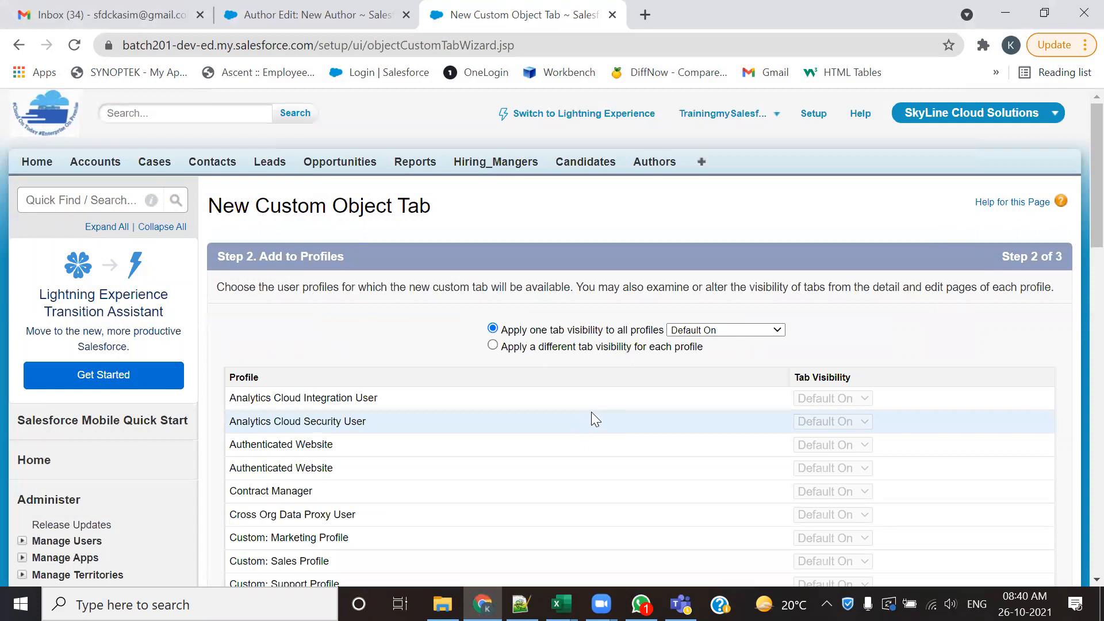
scroll(591, 412, down, 10)
click(1010, 441)
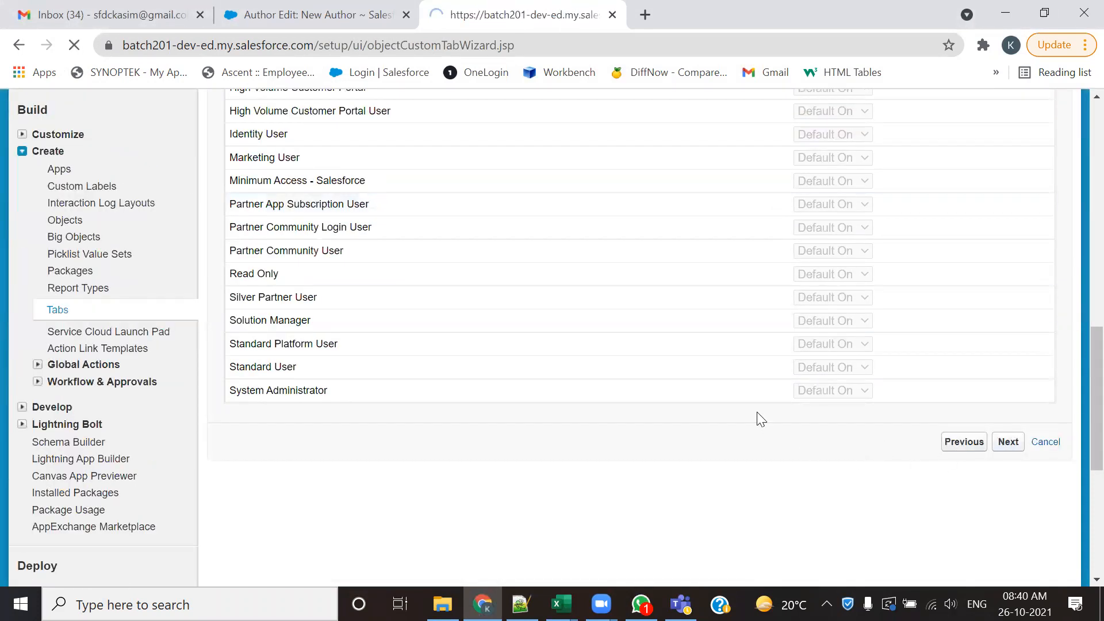
scroll(1078, 335, down, 10)
scroll(1078, 335, down, 6)
scroll(1055, 328, up, 6)
click(1004, 394)
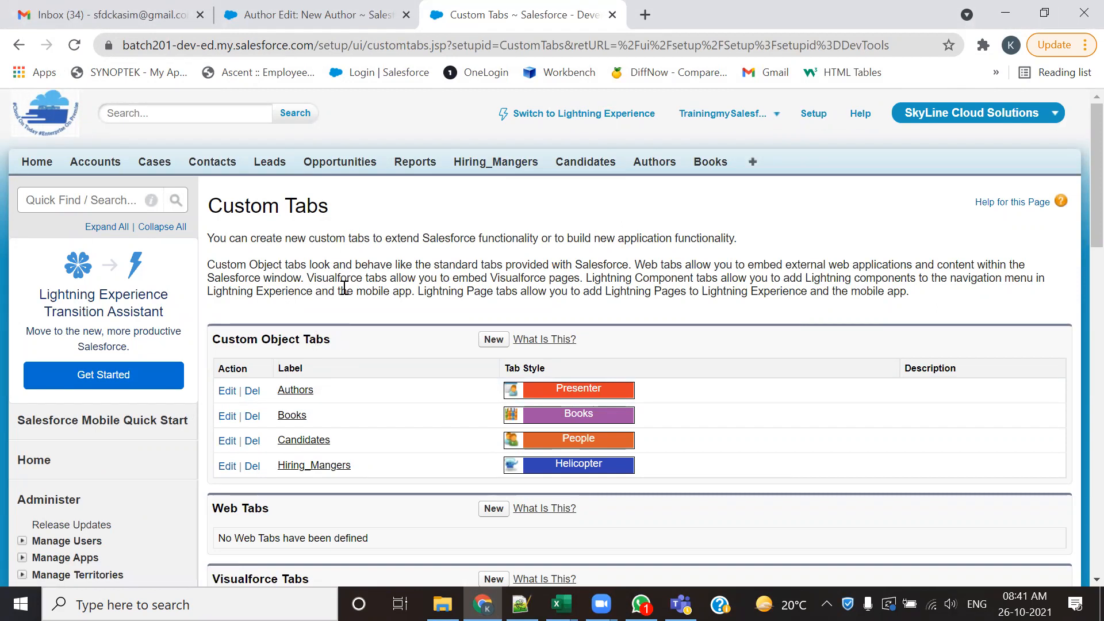
- Compare the home page URLs of Hiring_Mangers, Candidates, Authors and Books, and highlight the object prefix in the Books URL
click(493, 164)
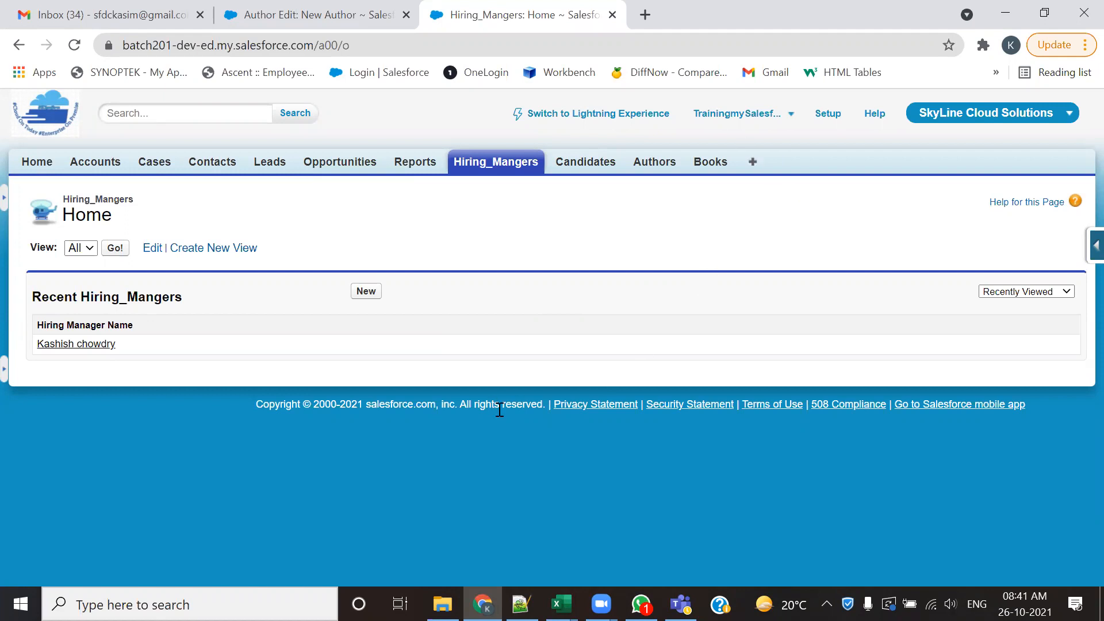
click(579, 161)
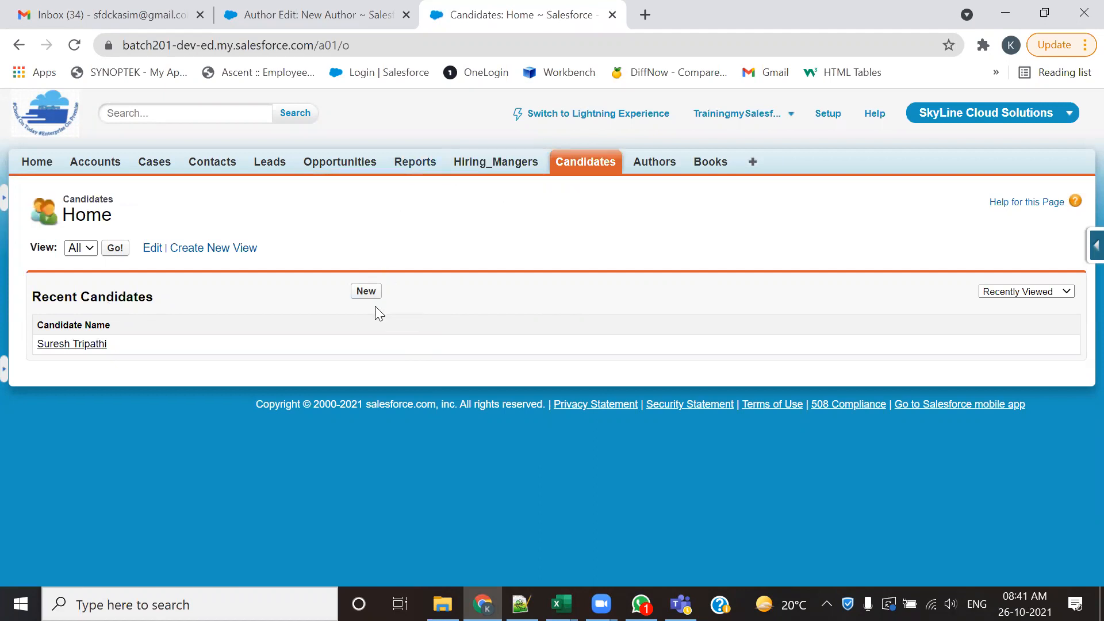
click(653, 163)
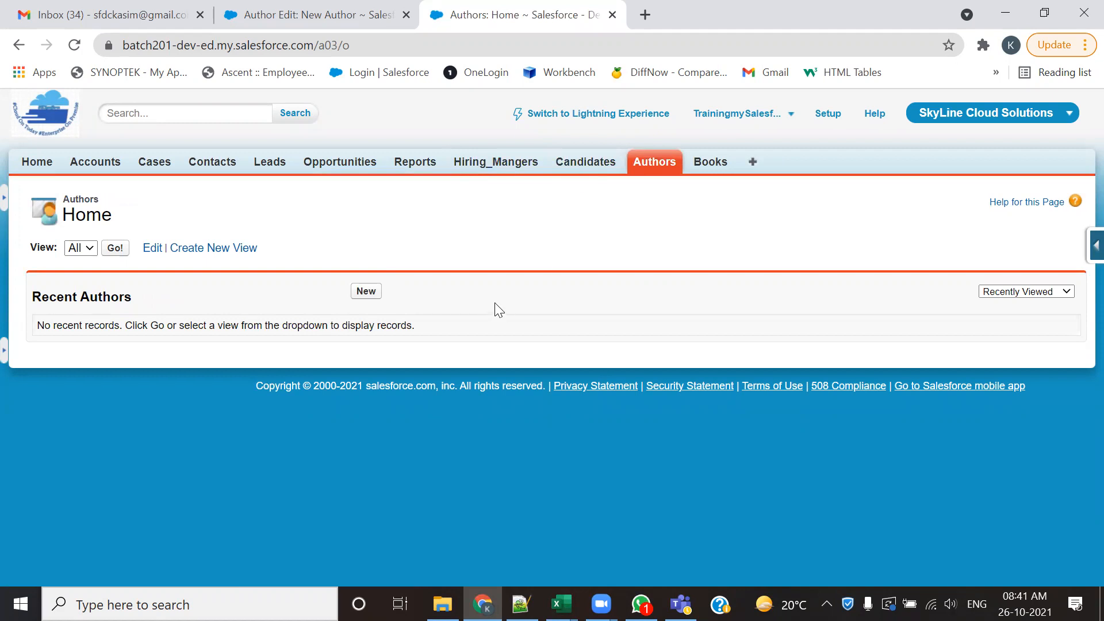
click(710, 164)
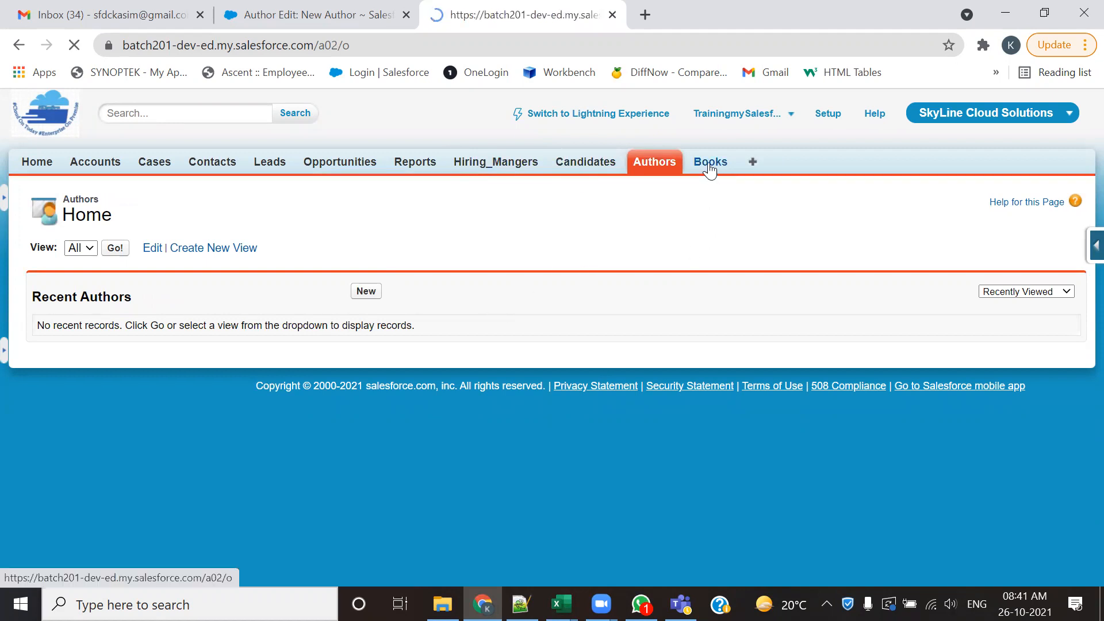
click(470, 163)
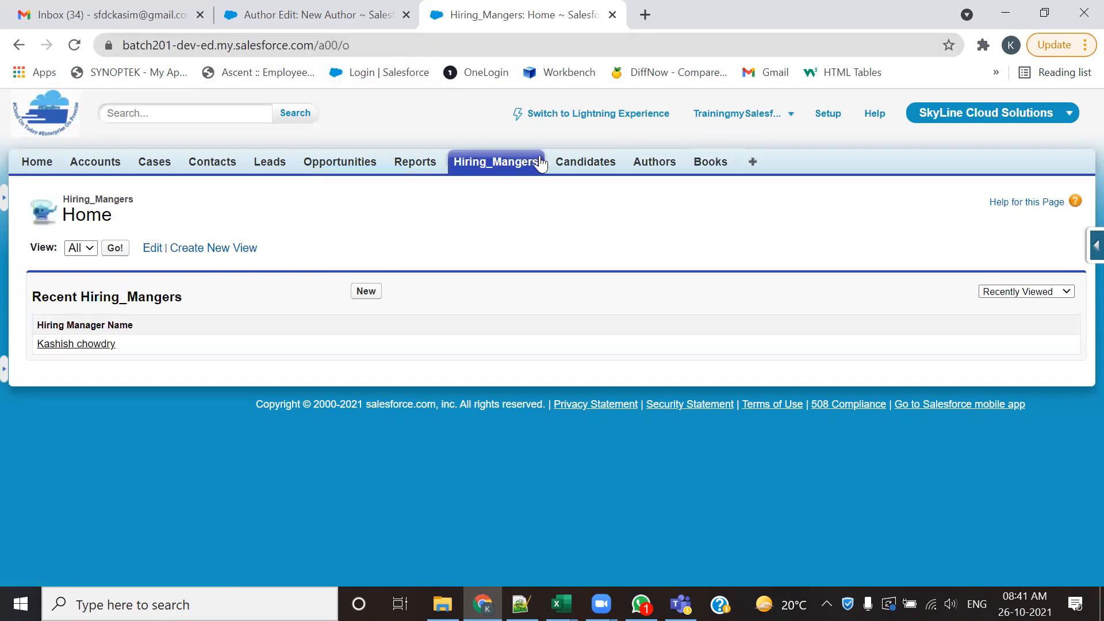
click(567, 167)
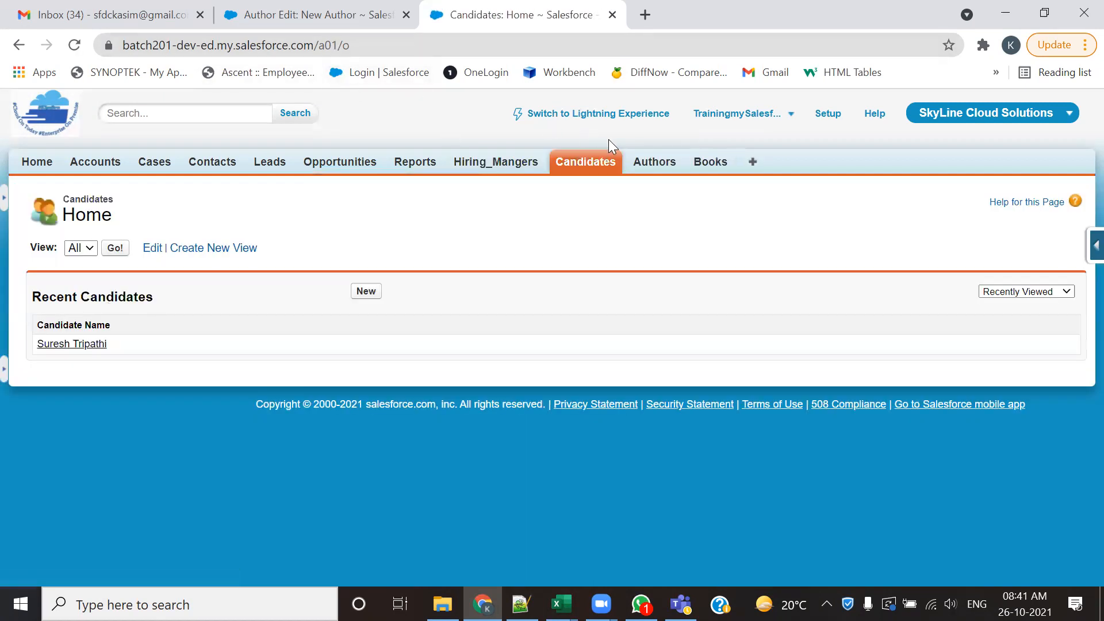
click(633, 169)
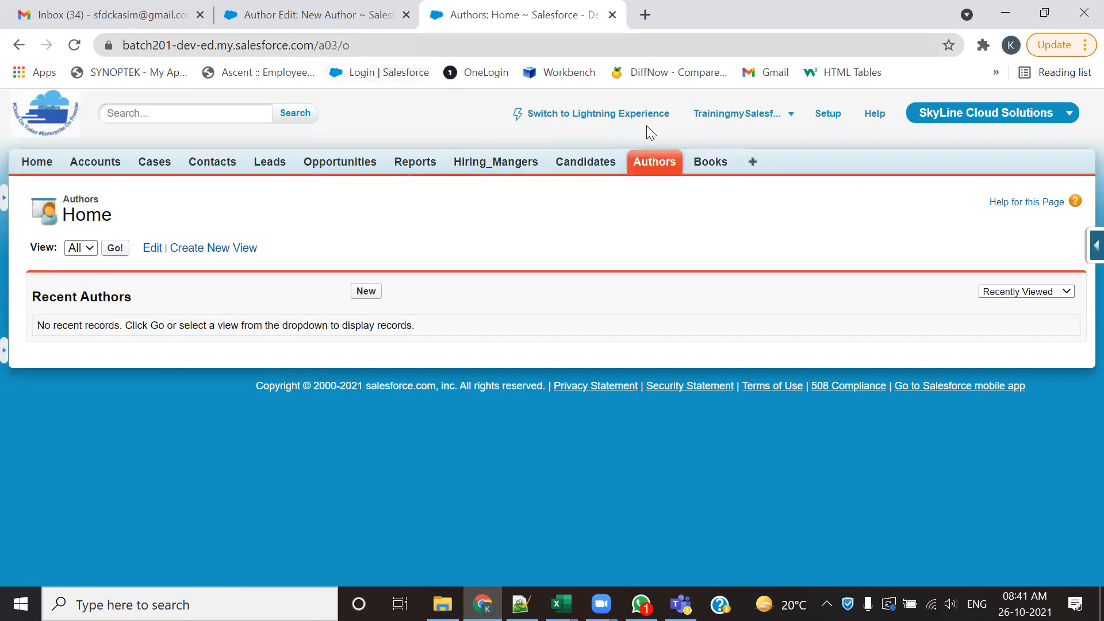
click(713, 167)
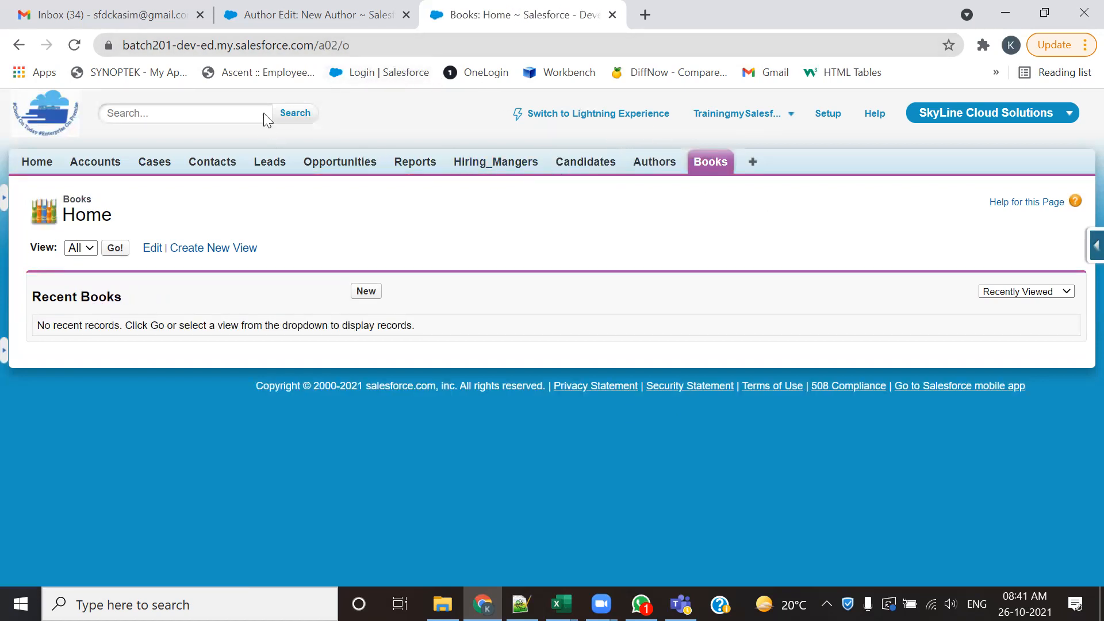
double_click(327, 46)
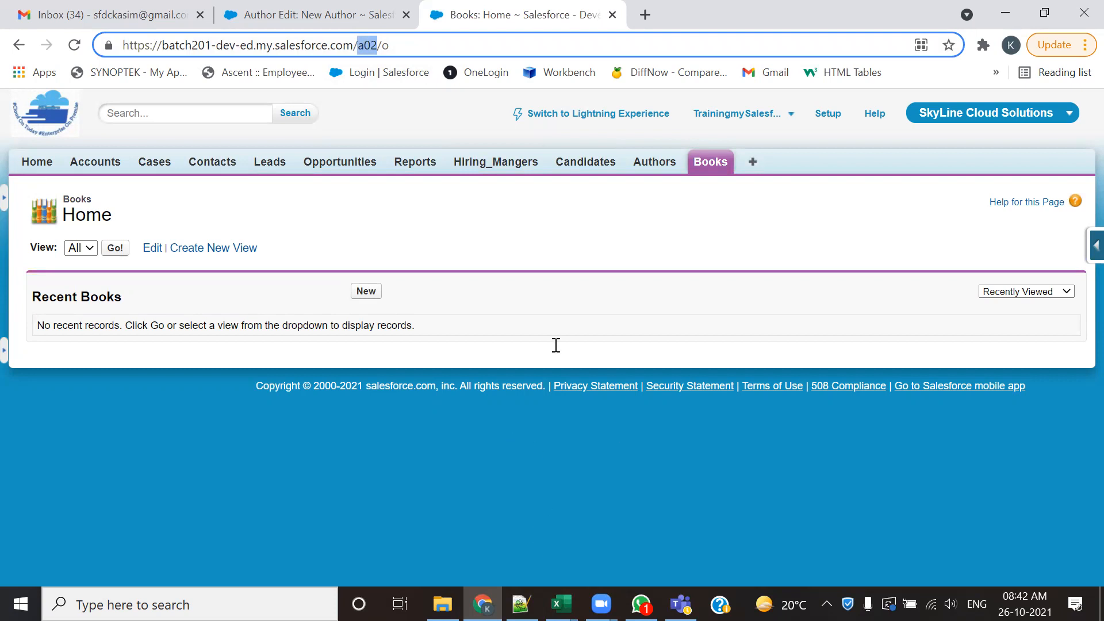
- Switch to Notepad++ and review the custom field specifications for the Candidate, Position and Hiring Manager objects in IDD for Field creation.txt
key(alt+Tab)
scroll(478, 324, down, 5)
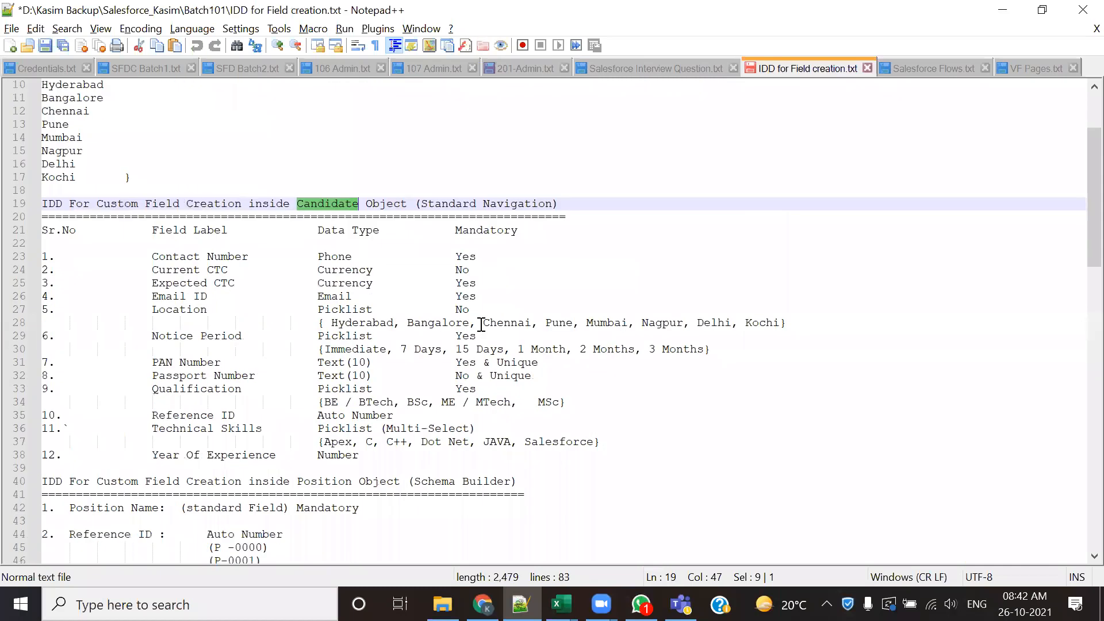
drag(291, 323, 347, 323)
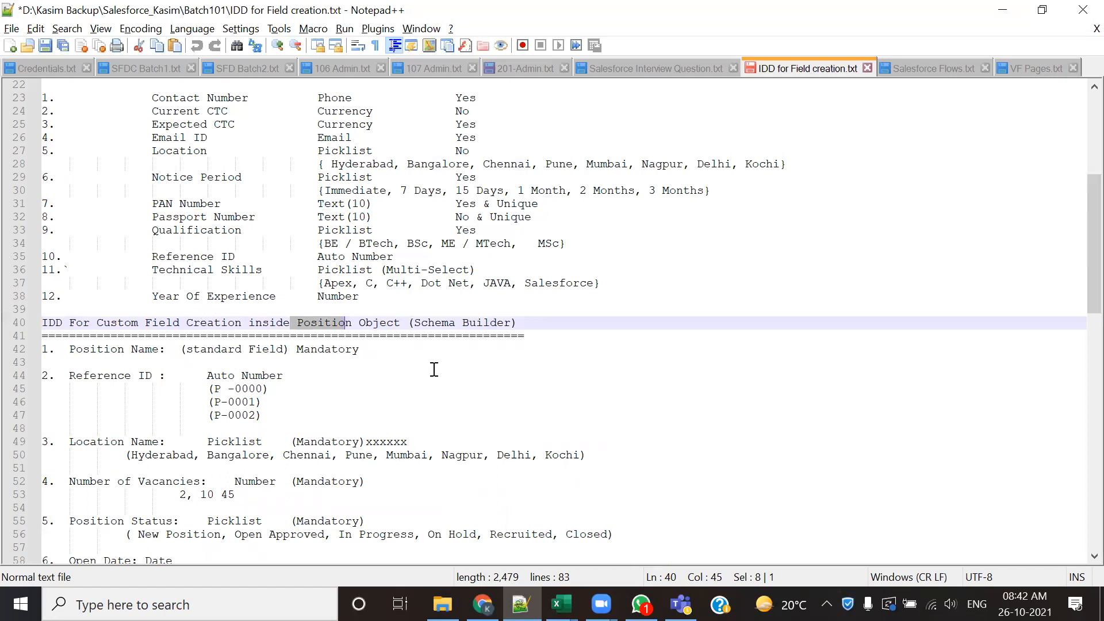
double_click(448, 323)
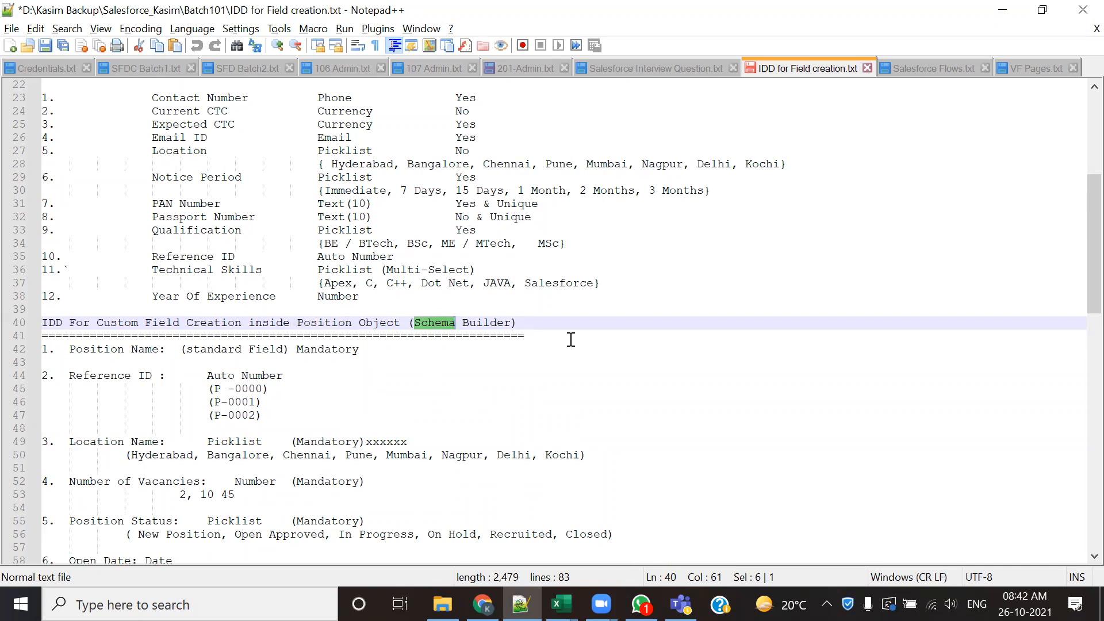
scroll(571, 340, up, 1)
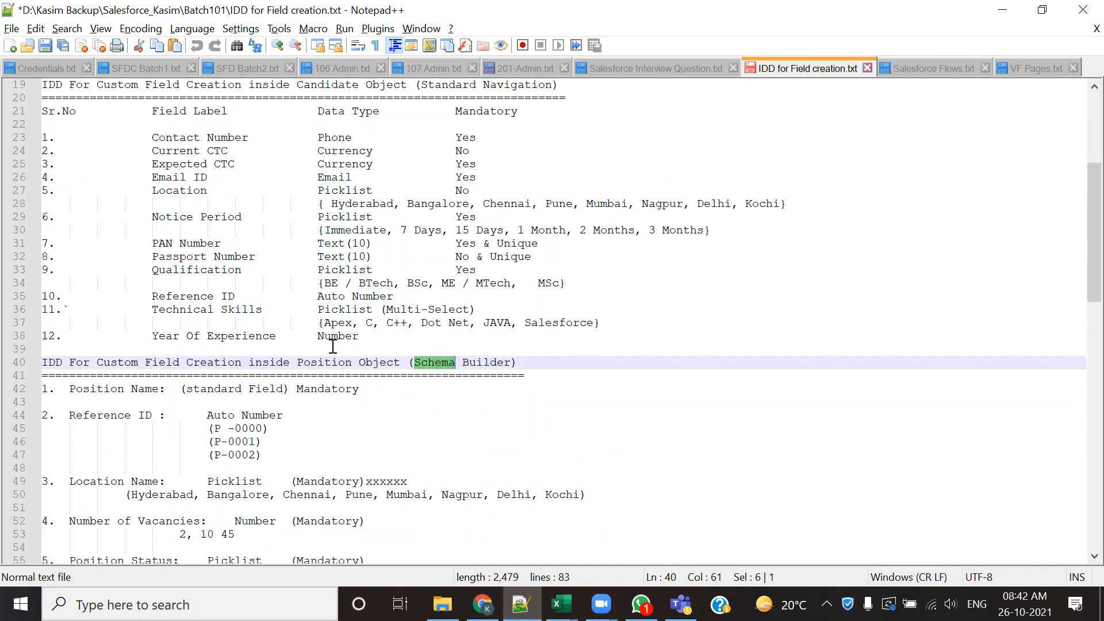
scroll(332, 346, up, 2)
drag(130, 191, 207, 362)
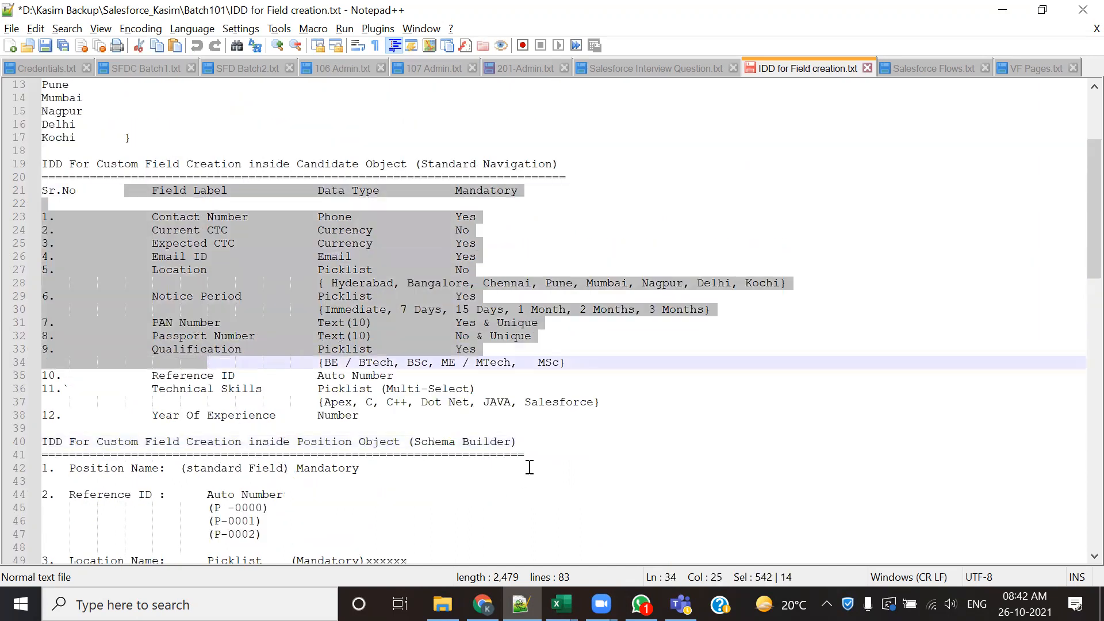
scroll(481, 425, down, 1)
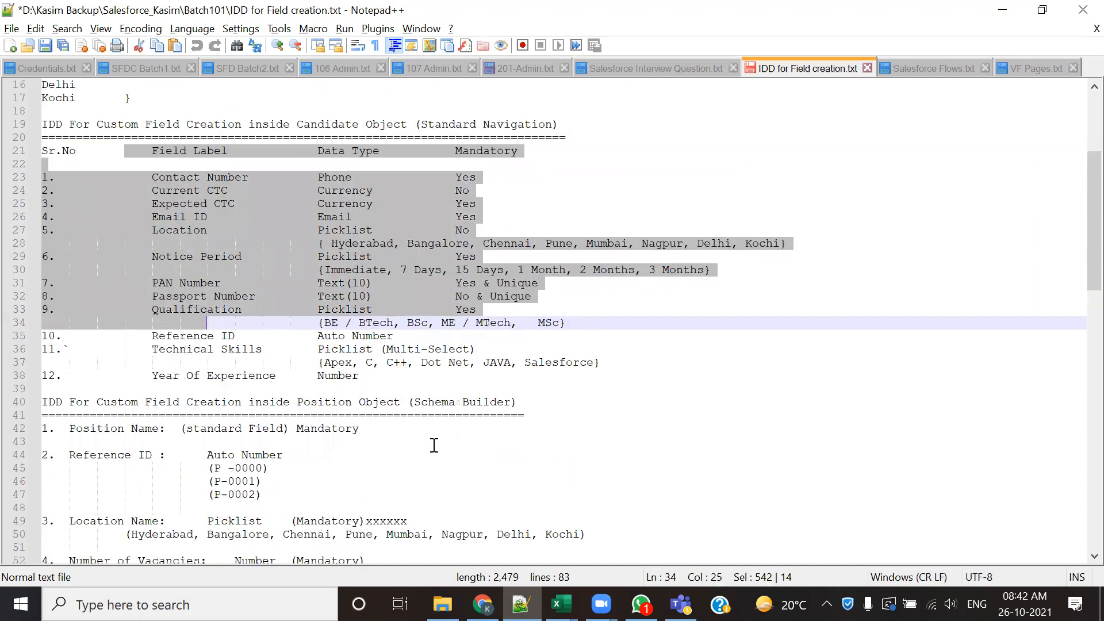
scroll(434, 445, down, 2)
click(530, 369)
drag(297, 323, 397, 323)
scroll(258, 345, down, 2)
drag(68, 270, 364, 482)
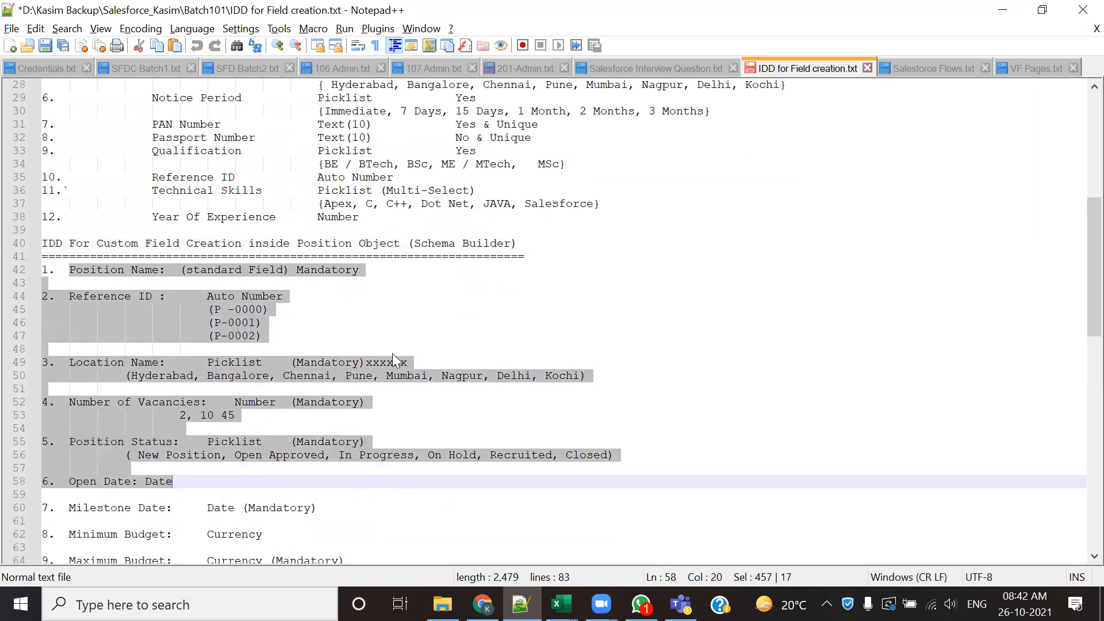
scroll(389, 349, up, 4)
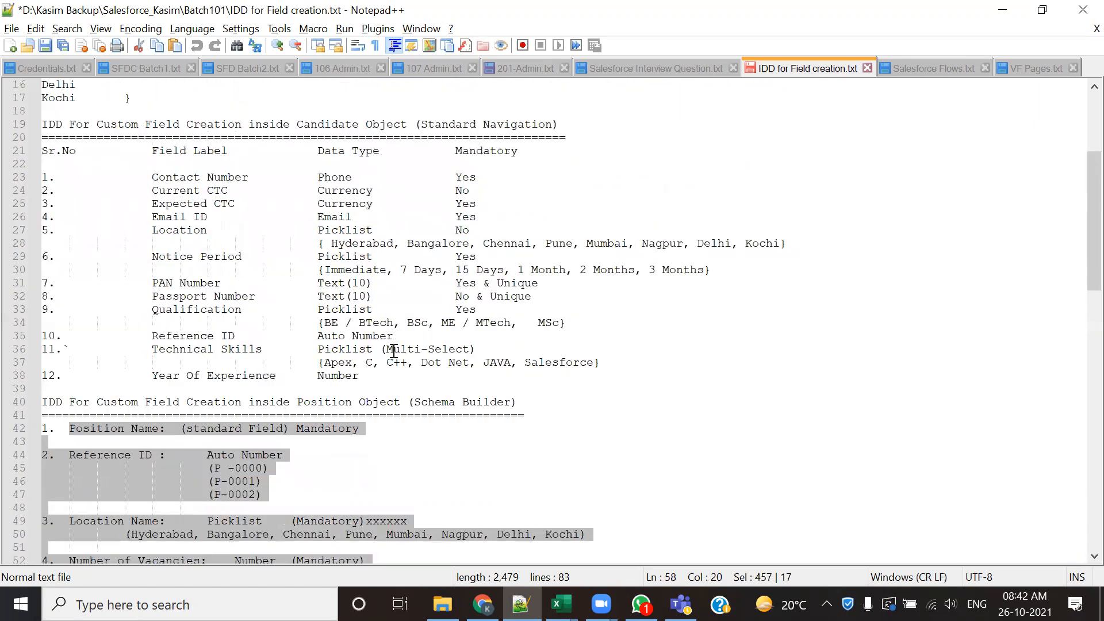
click(273, 226)
scroll(382, 365, up, 5)
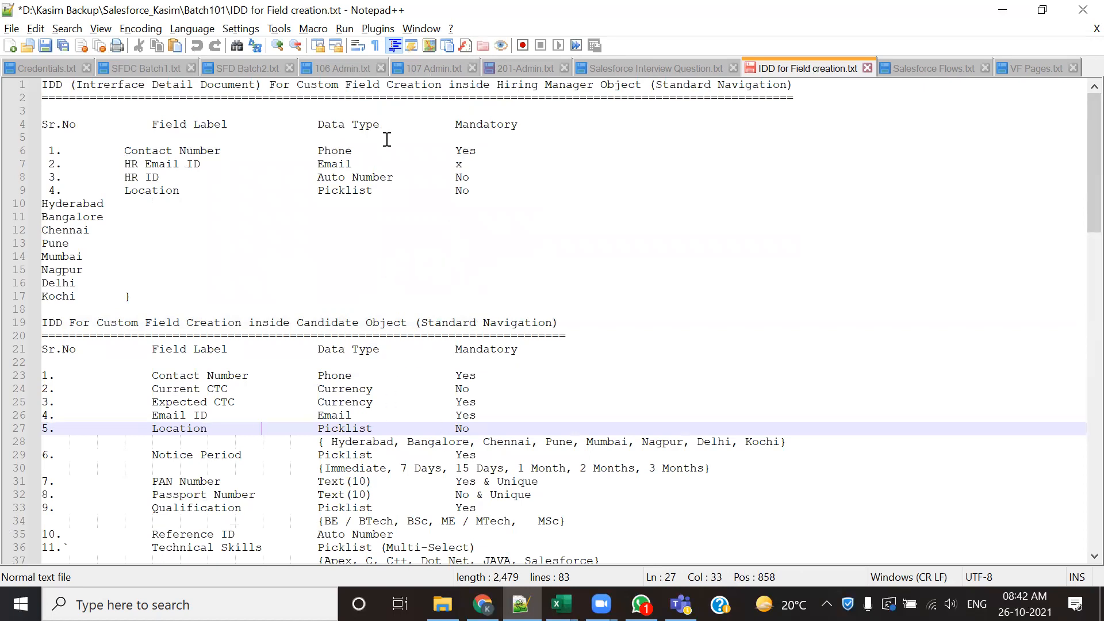
- Highlight the custom field rows listed for the Hiring Manager object and for the Candidate object in the IDD document
drag(124, 138, 173, 241)
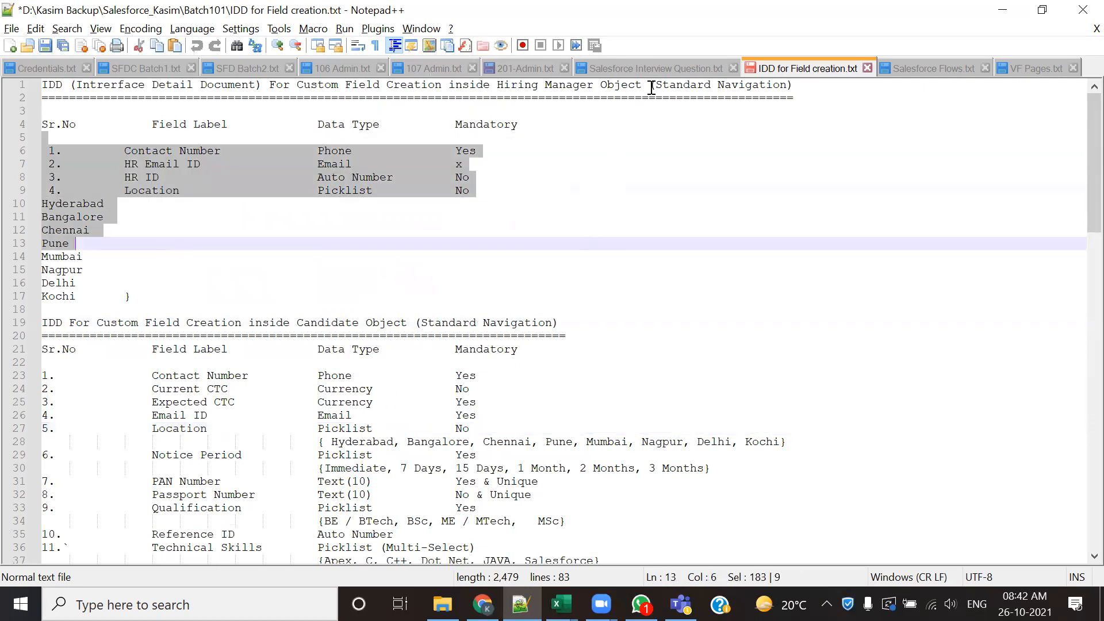
click(310, 323)
scroll(313, 316, down, 1)
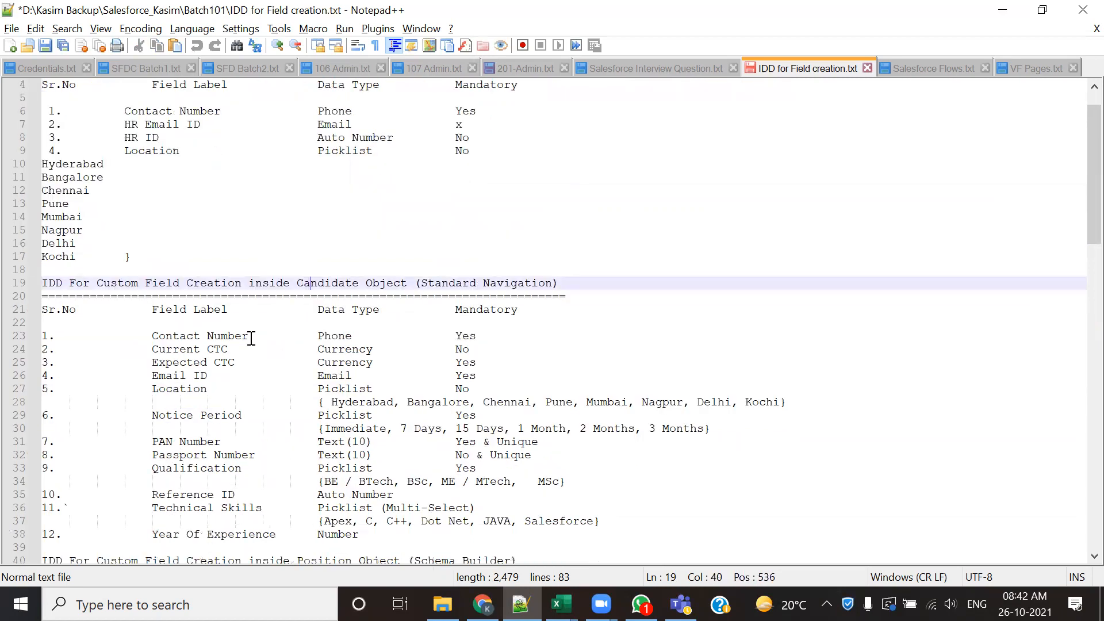
scroll(193, 341, down, 2)
drag(133, 256, 527, 469)
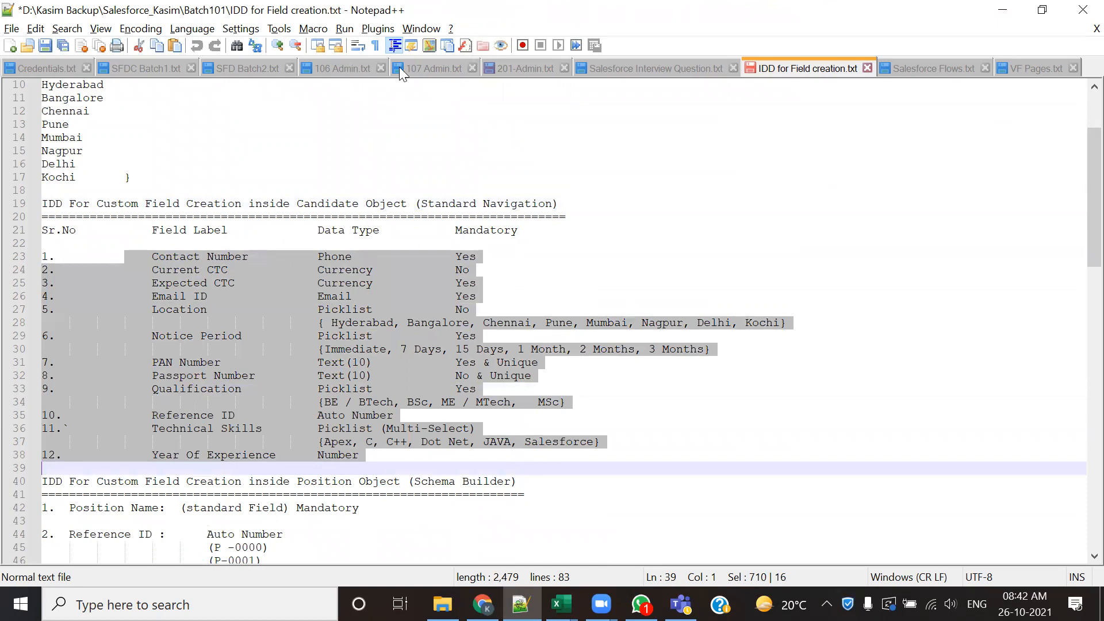
- Switch to the 201-Admin.txt notes and highlight the Fields heading
click(511, 66)
scroll(460, 339, down, 8)
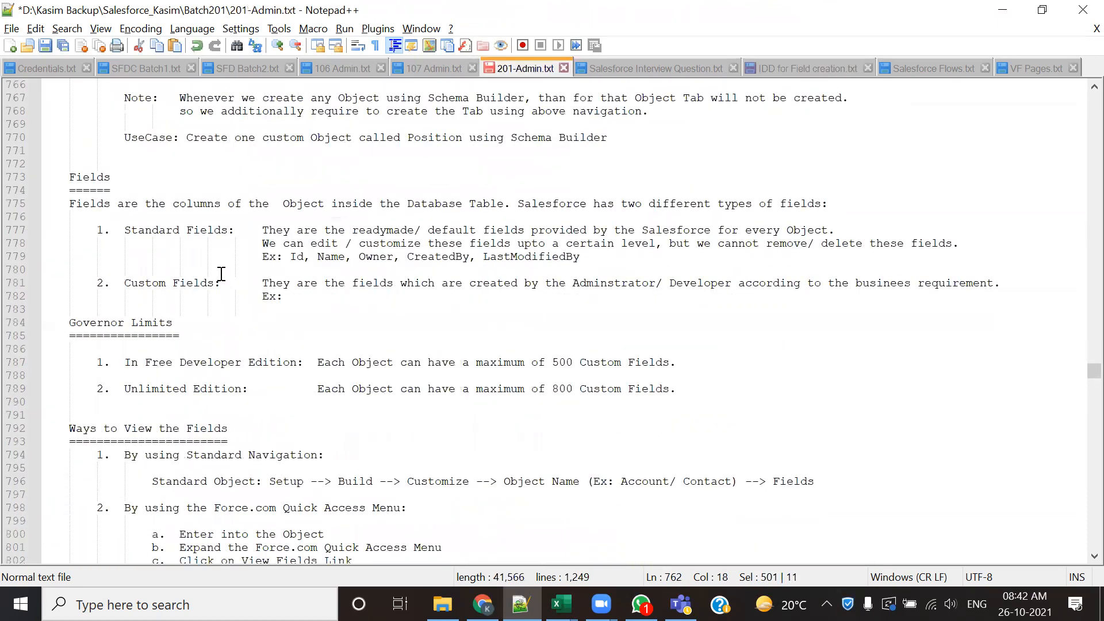
drag(70, 177, 123, 189)
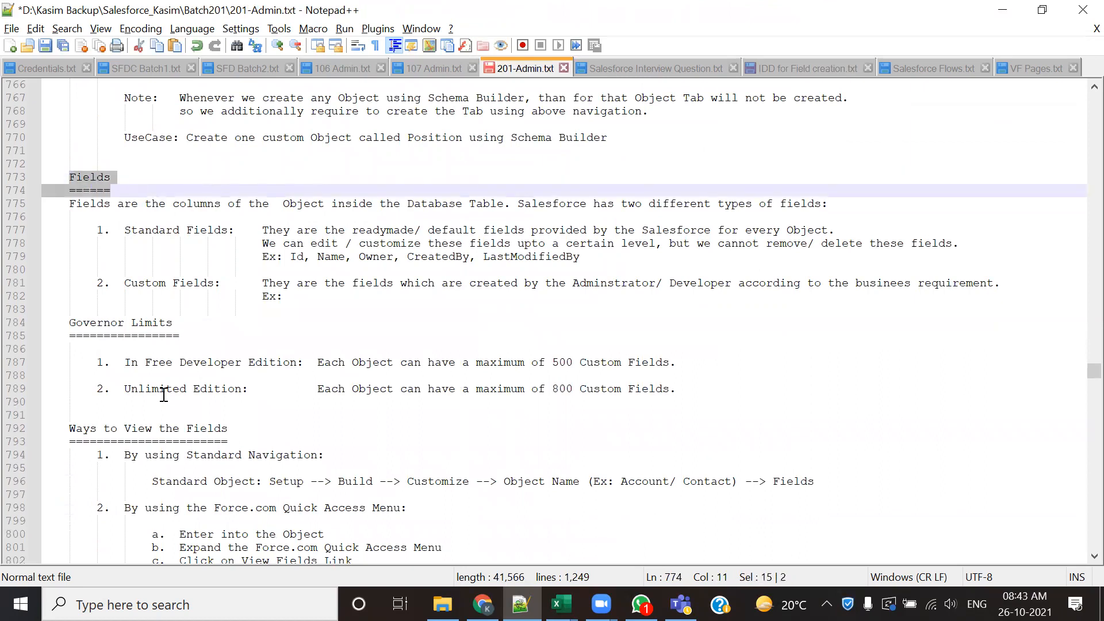
- Review the Governor Limits, Ways to View the Fields and DataTypes sections, highlighting the Ways to View the Fields heading
click(55, 335)
click(171, 324)
click(199, 337)
drag(199, 337, 286, 325)
scroll(140, 352, down, 3)
scroll(286, 325, down, 5)
scroll(287, 328, down, 4)
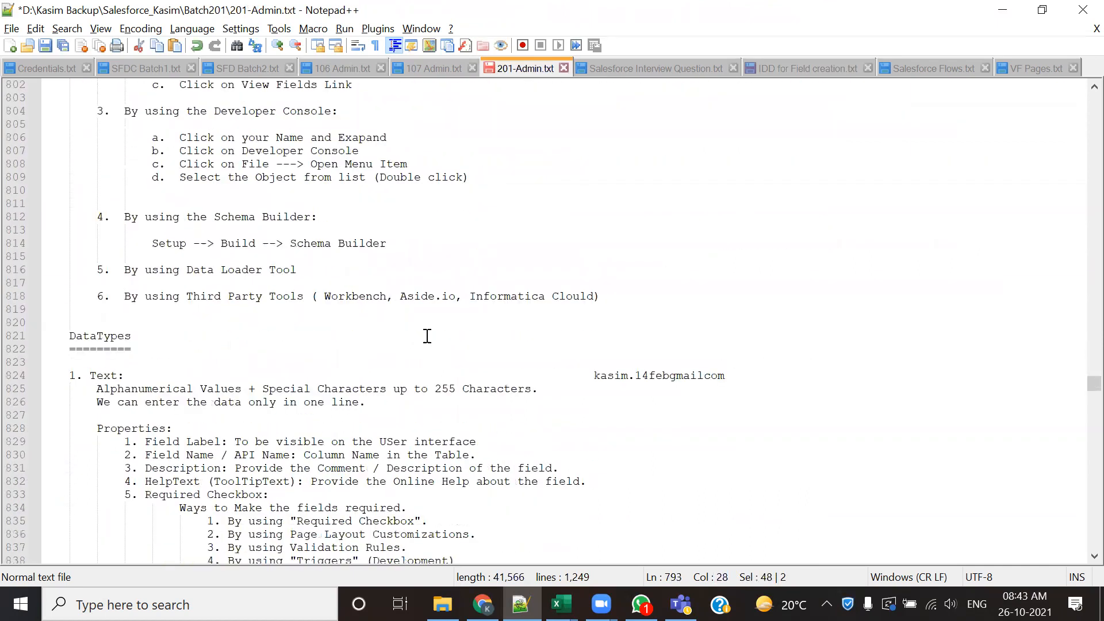
scroll(433, 336, up, 10)
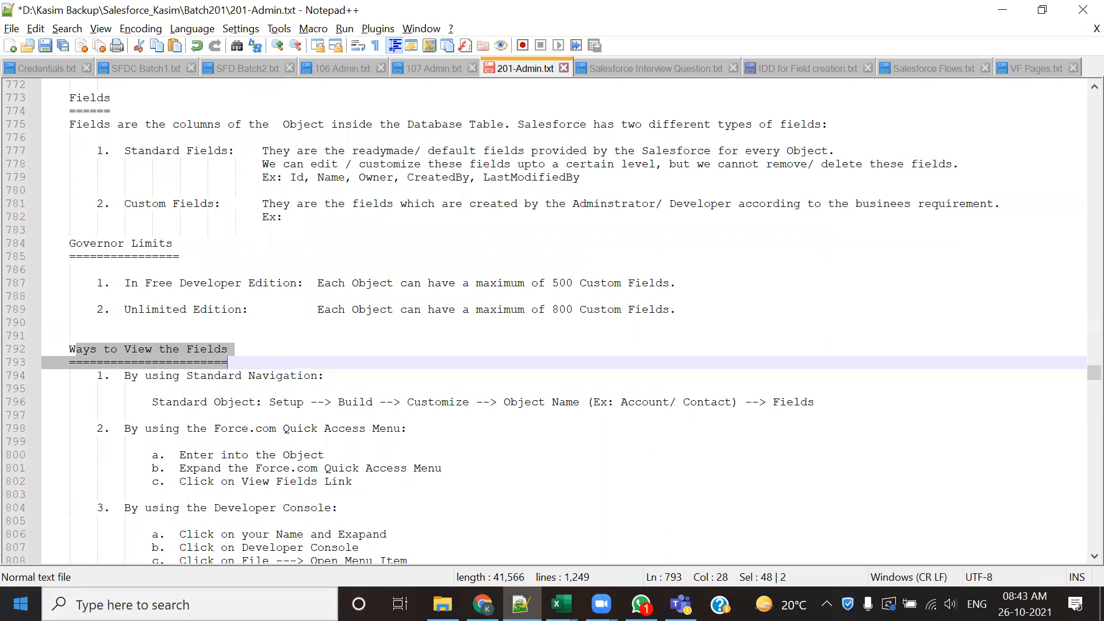
- Open the Salesforce Development1 image and mark the Position labels of the frontend form and the database table in red
double_click(652, 398)
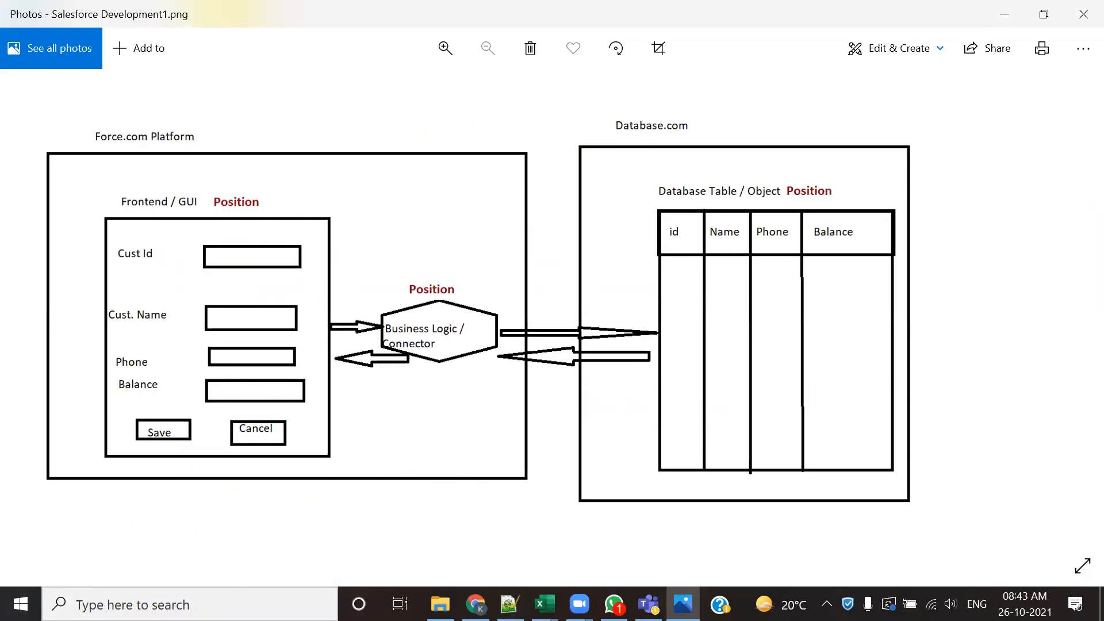
mouse_move(198, 210)
mouse_down()
mouse_move(287, 185)
mouse_move(205, 220)
mouse_up()
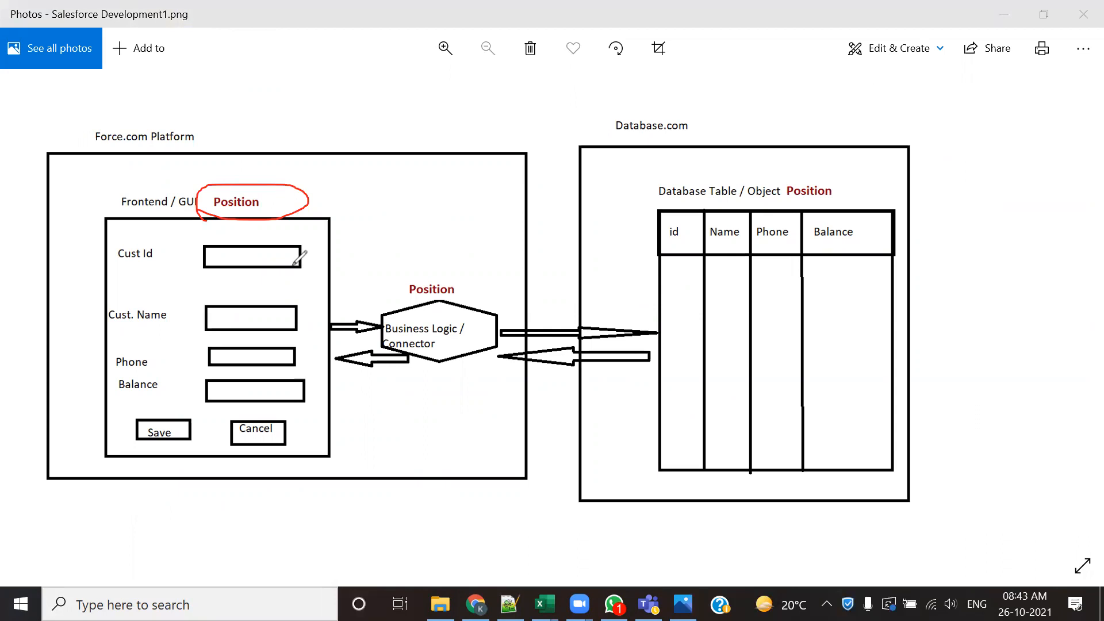
mouse_move(746, 204)
mouse_down()
mouse_move(857, 188)
mouse_move(632, 179)
mouse_move(831, 202)
mouse_up()
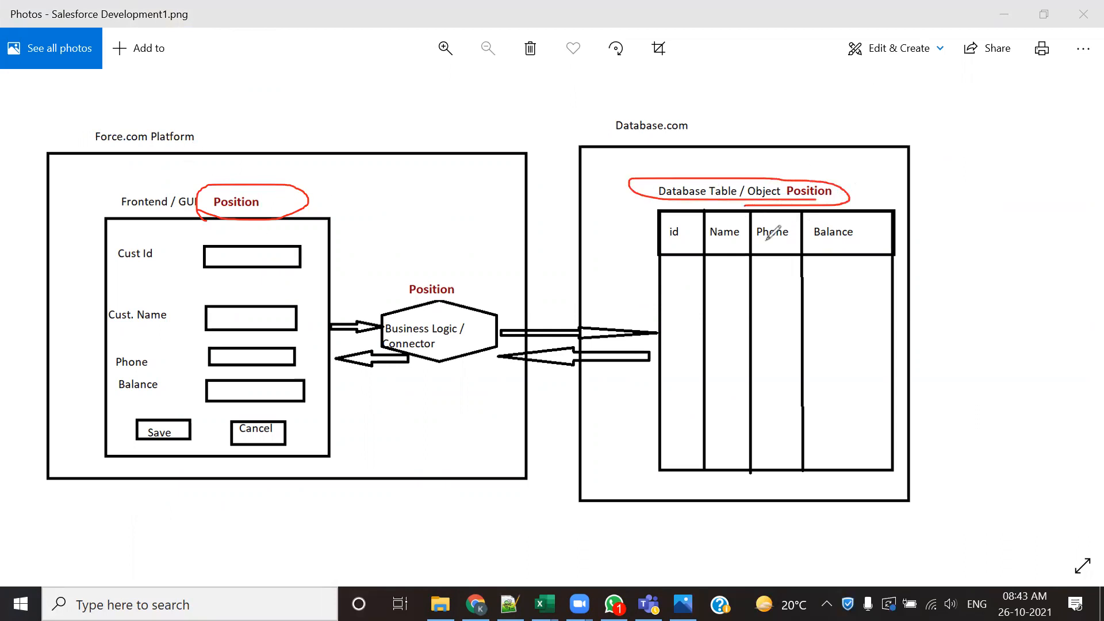
- Tick the Cust Id, Cust. Name, Phone and Balance input boxes of the frontend form and circle them as a group
drag(292, 247, 321, 237)
drag(289, 308, 315, 286)
drag(275, 348, 303, 335)
drag(250, 389, 268, 401)
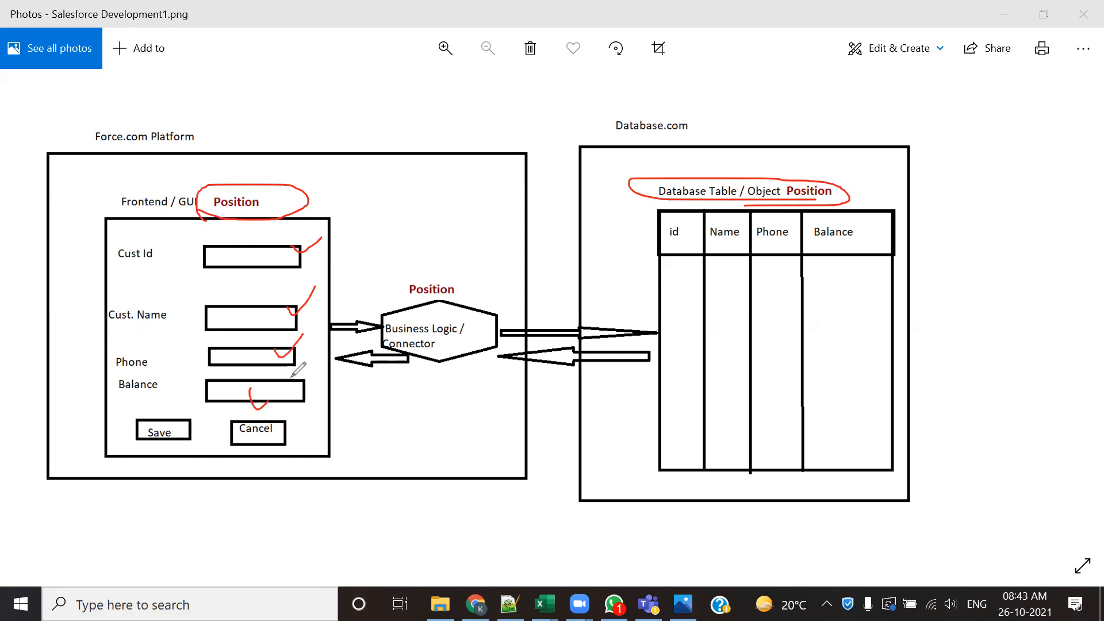
mouse_move(200, 232)
mouse_down()
mouse_move(180, 345)
mouse_move(343, 342)
mouse_move(264, 247)
mouse_move(194, 254)
mouse_up()
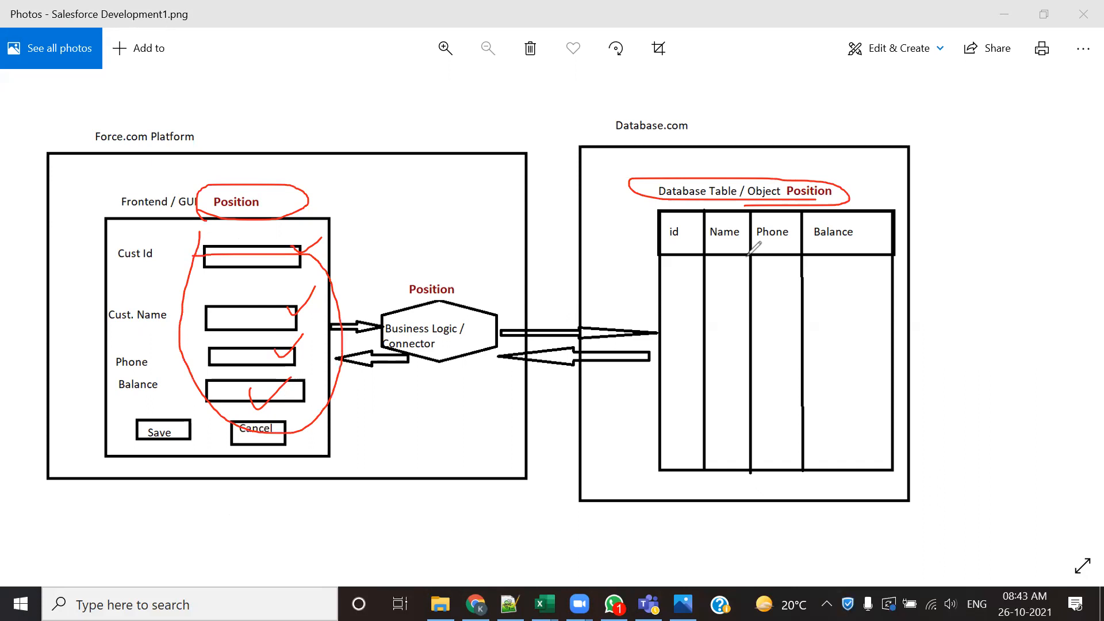
- Draw red vertical marks at the id, Name, Phone and Balance columns of the database table
drag(691, 221, 702, 274)
drag(745, 221, 746, 262)
drag(777, 221, 781, 268)
drag(838, 233, 840, 278)
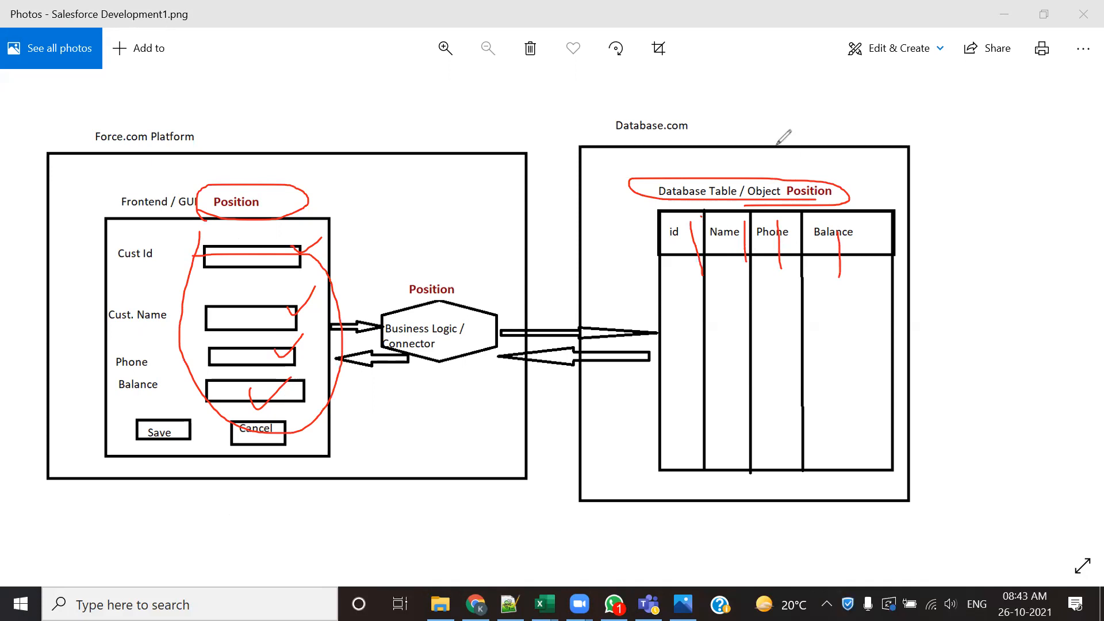
- Clear the red annotations and close the diagram, returning to the 201-Admin.txt notes in Notepad++
click(1078, 3)
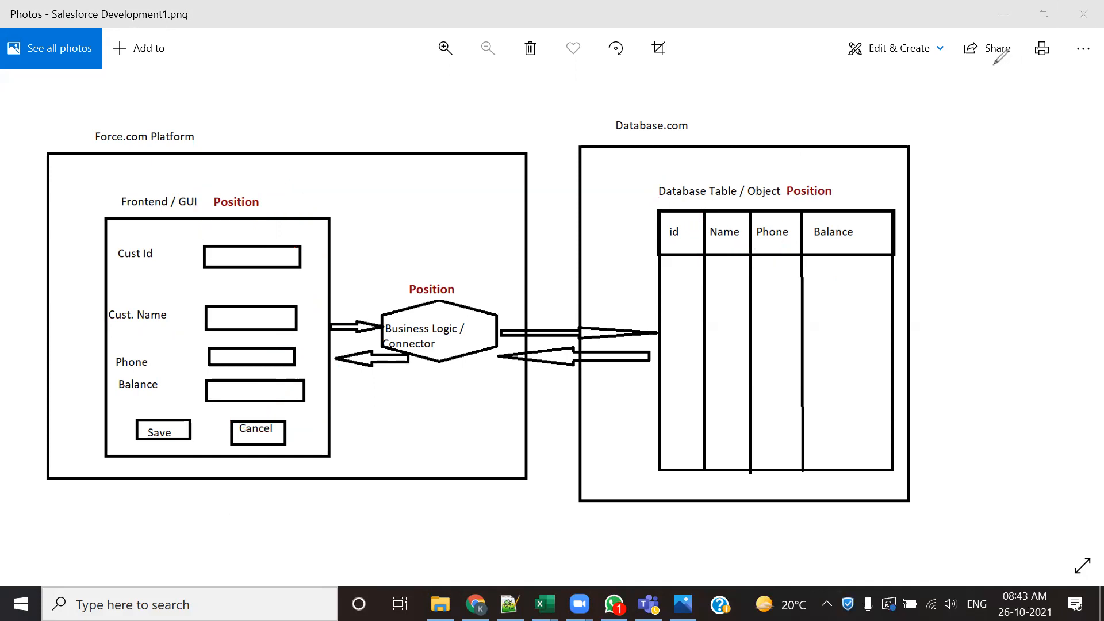
click(1084, 14)
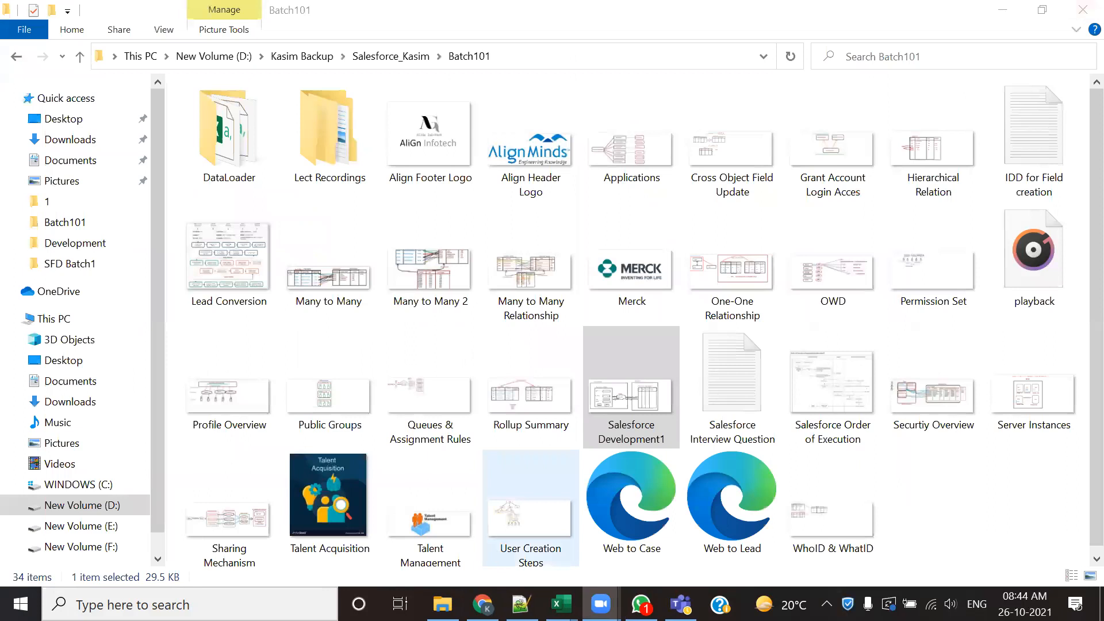
click(521, 604)
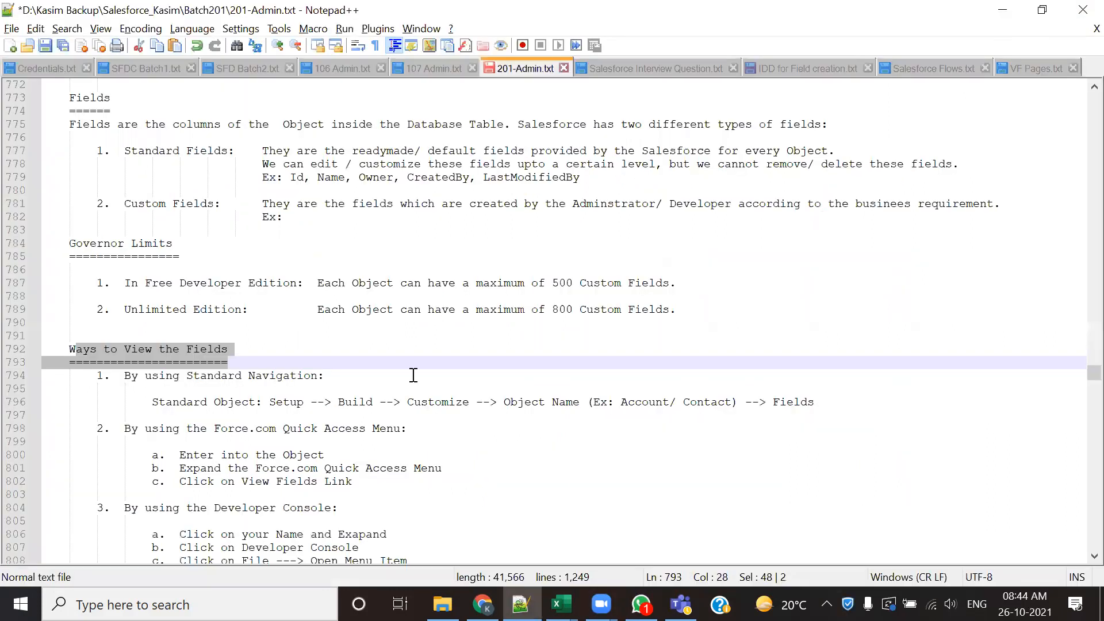
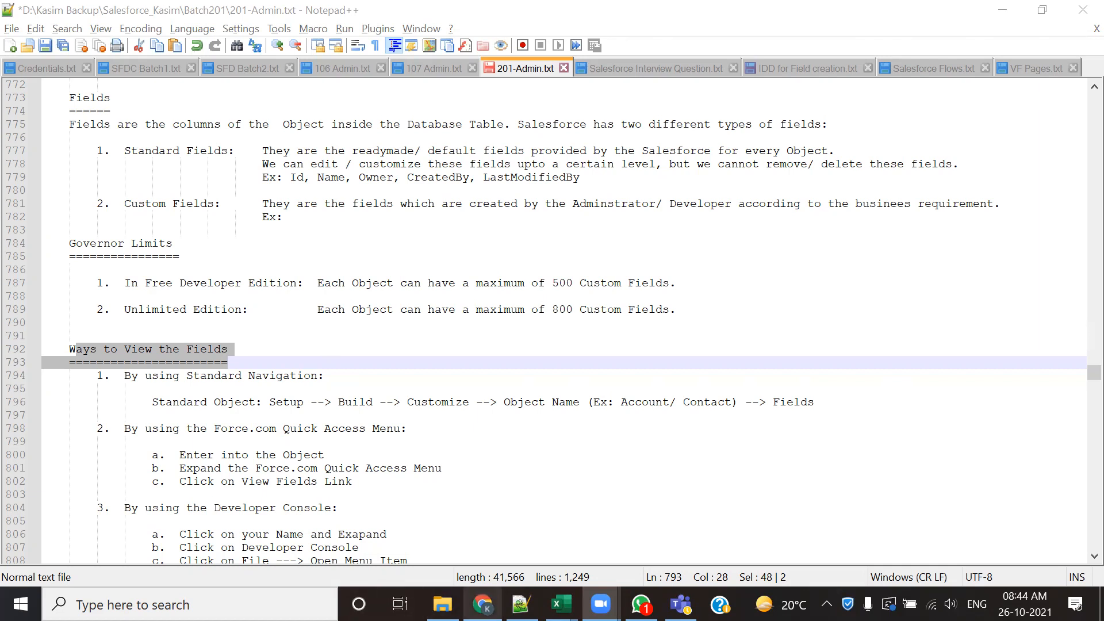
- View the list of available apps in Salesforce, switching between Chrome and the field definitions in the 201-Admin.txt notes
click(483, 603)
click(1026, 117)
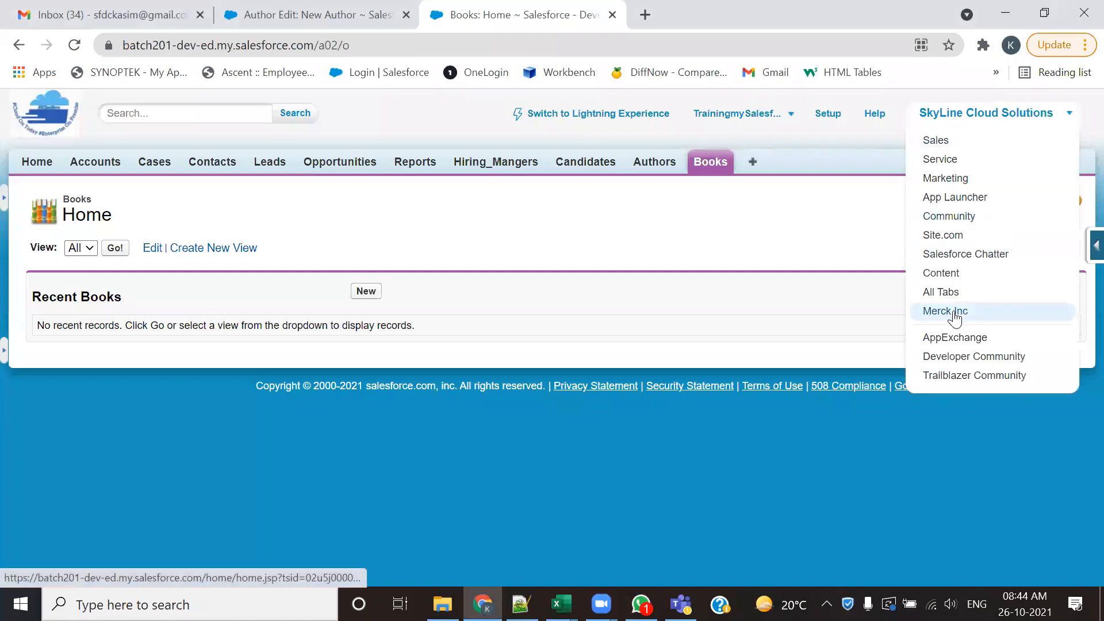
key(alt+Tab)
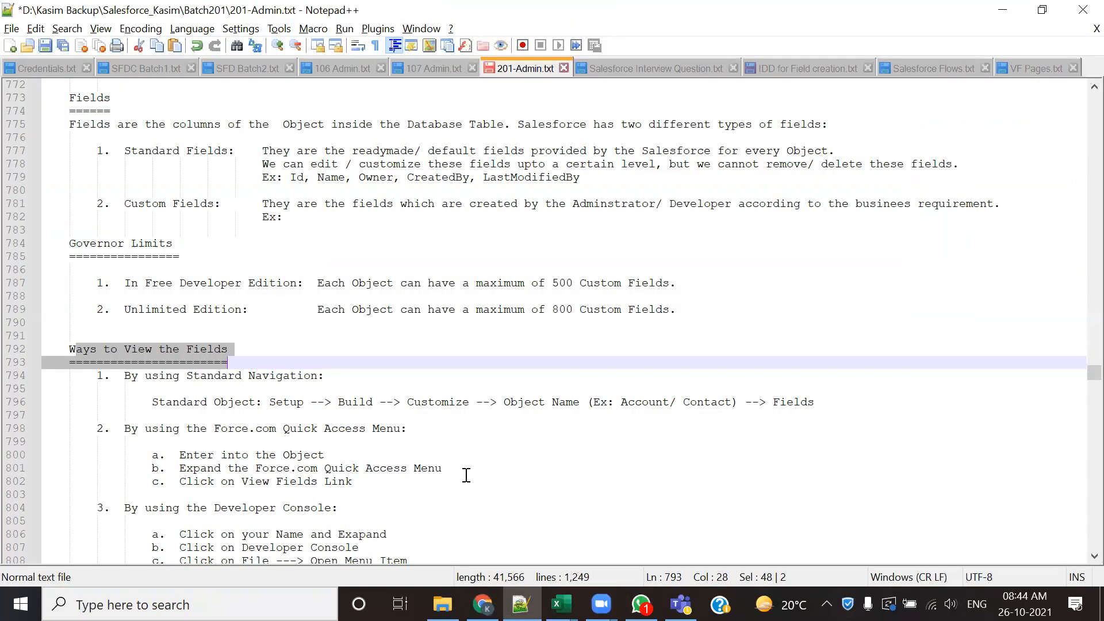
click(398, 365)
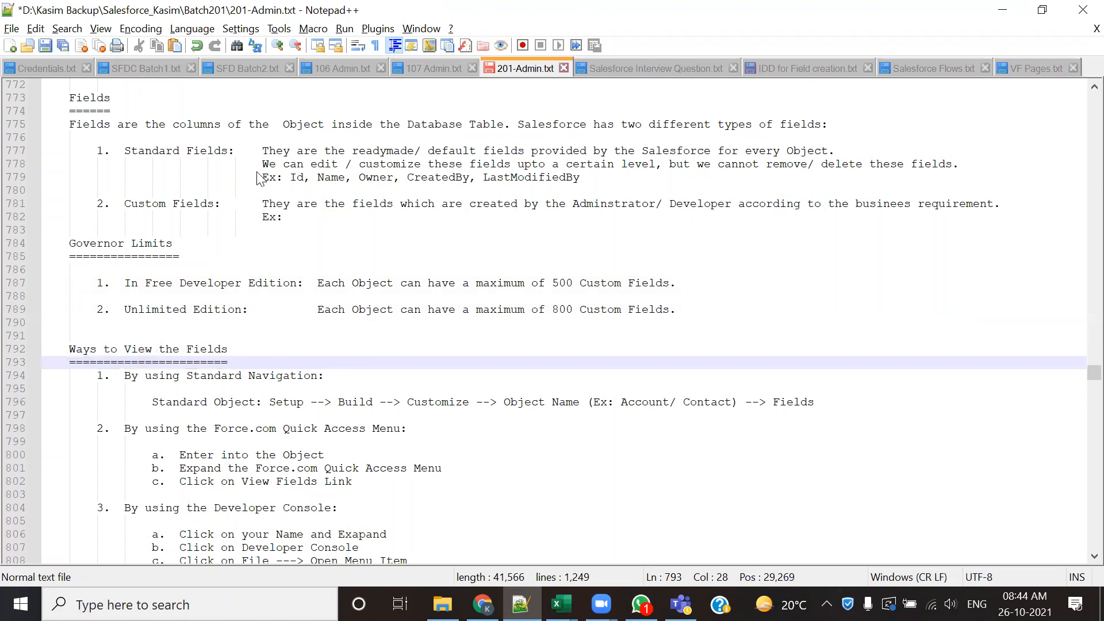
key(alt+Tab)
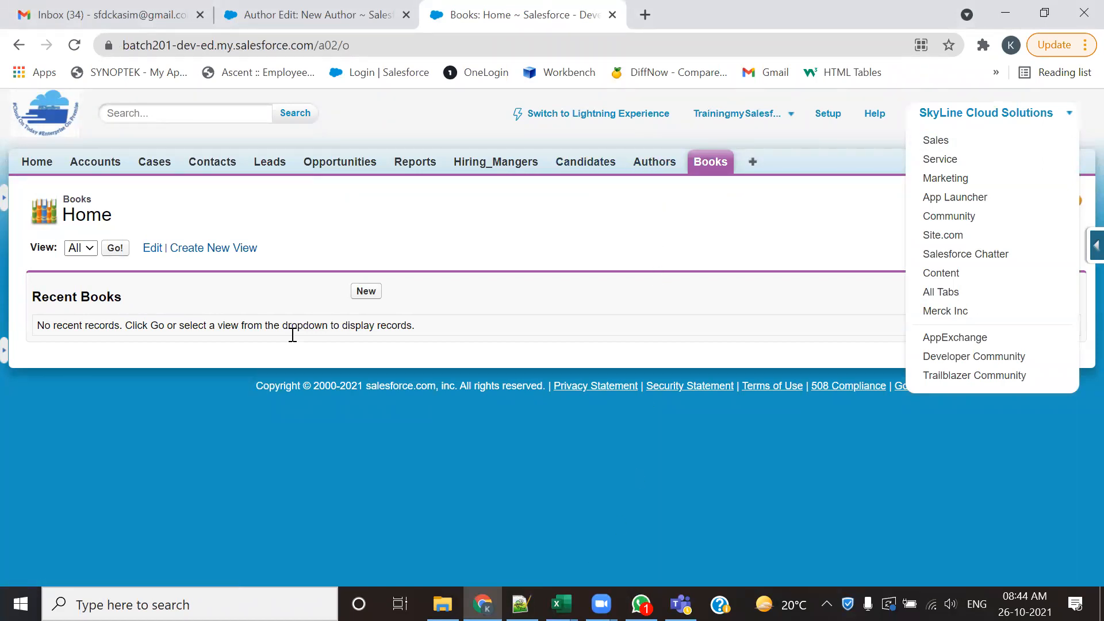
key(alt+Tab)
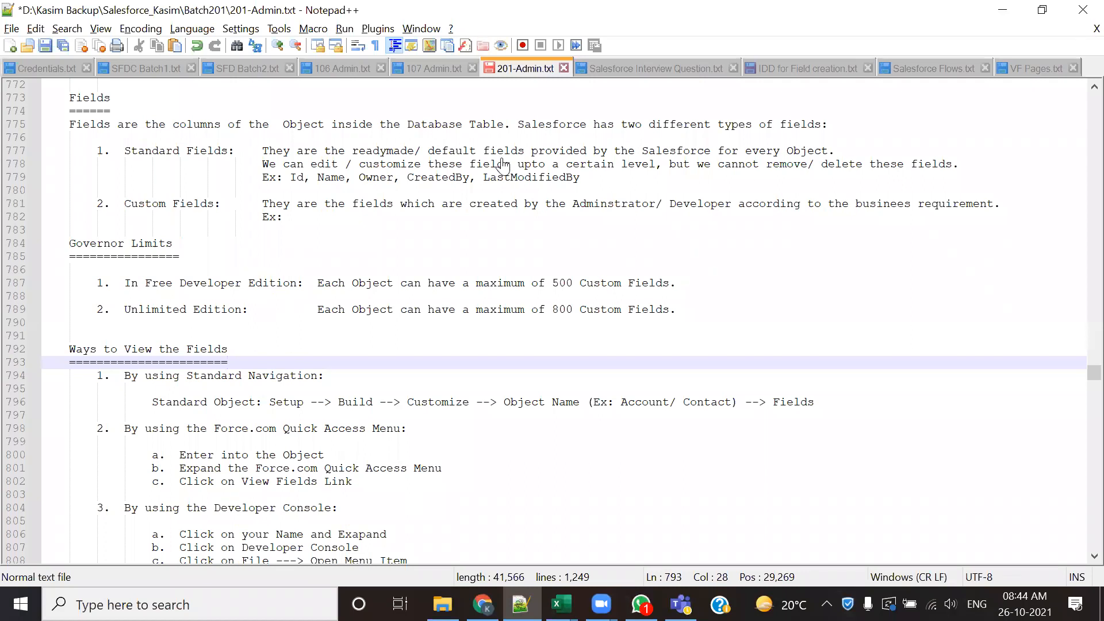
- Switch to Salesforce in Chrome and open the new-record forms for Hiring Manager and Candidate to view their default fields
key(alt+Tab)
click(367, 292)
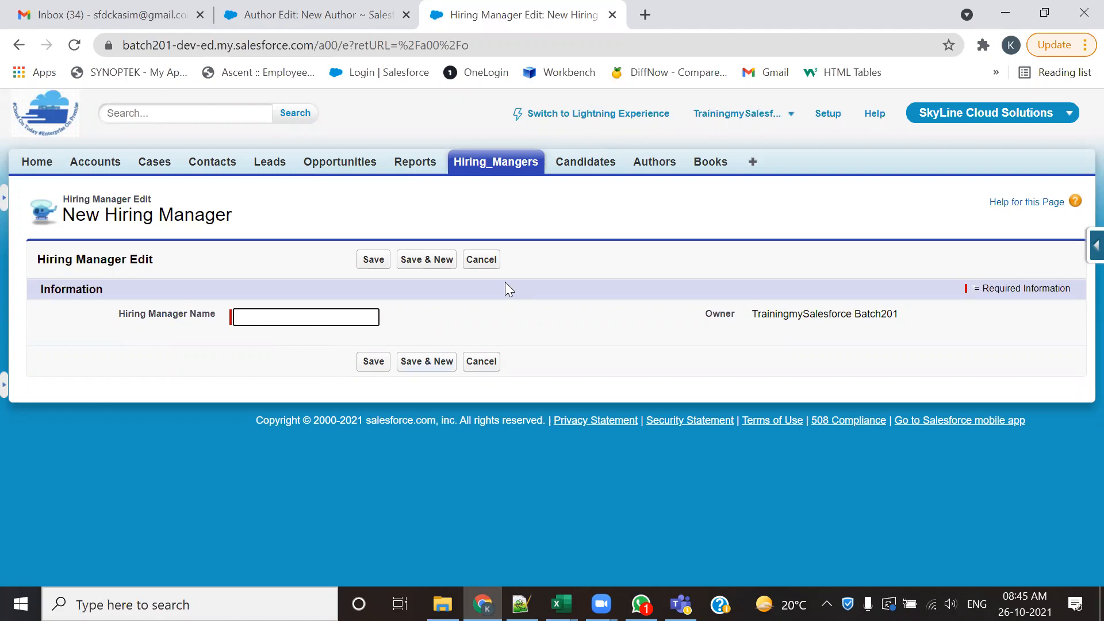
click(611, 163)
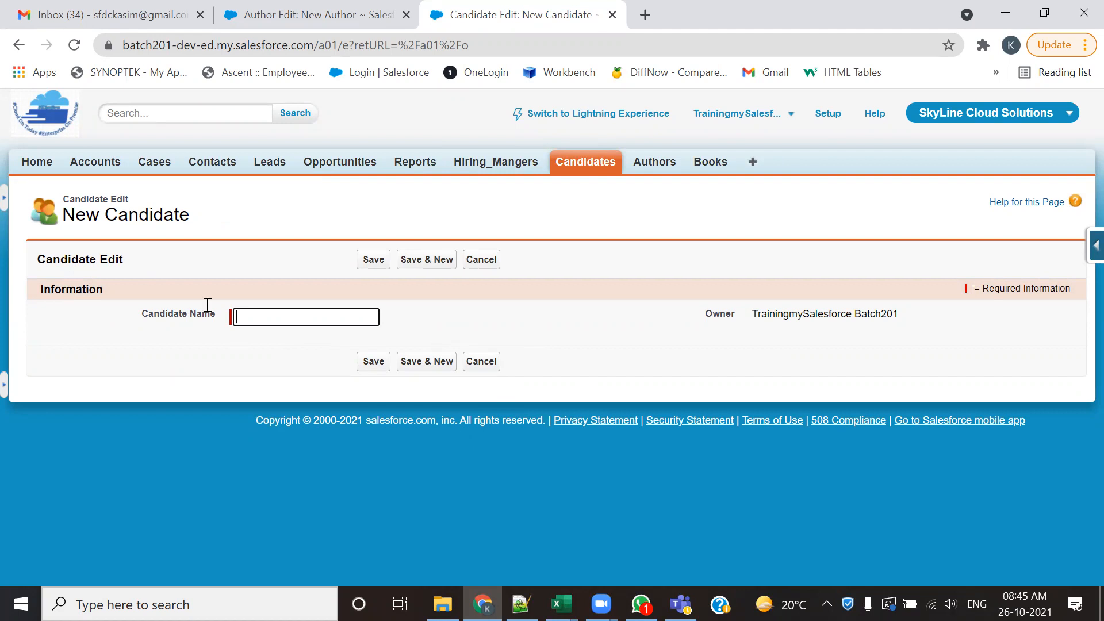
- In the Notepad++ notes, highlight the Standard Fields and Custom Fields headings and the standard field examples, comparing them with the New Candidate form
key(alt+Tab)
drag(124, 150, 230, 150)
drag(124, 204, 173, 207)
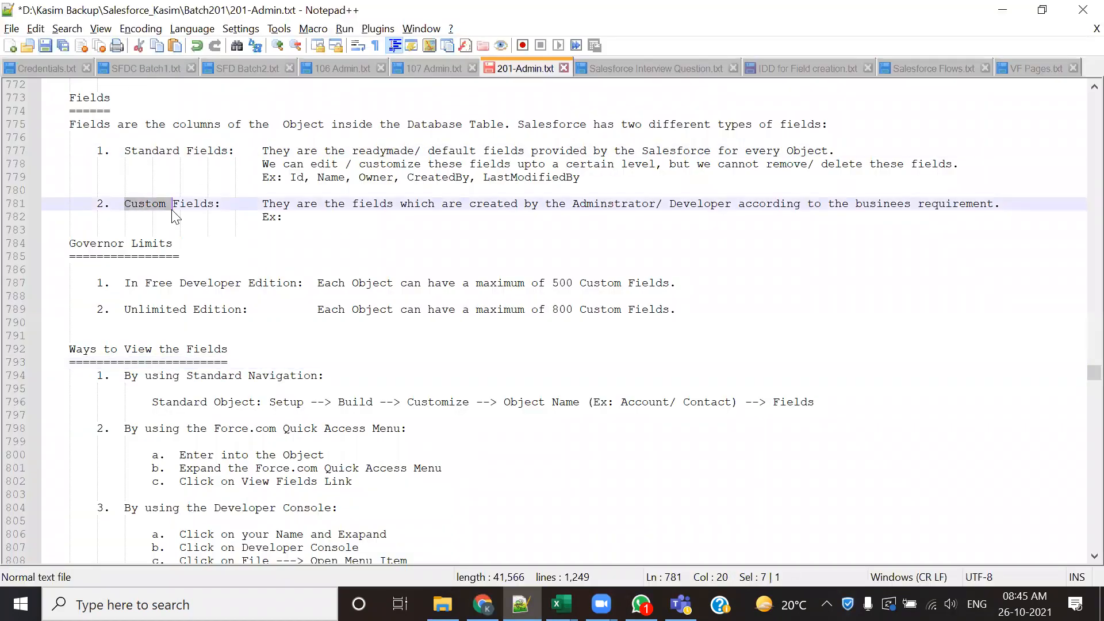
drag(283, 177, 580, 177)
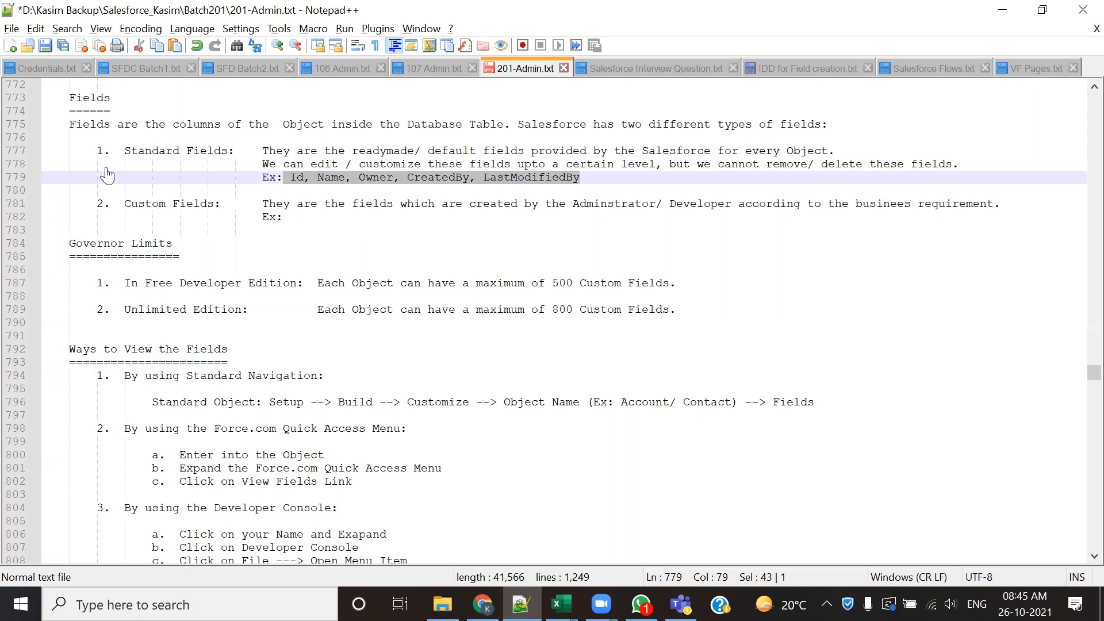
key(alt+Tab)
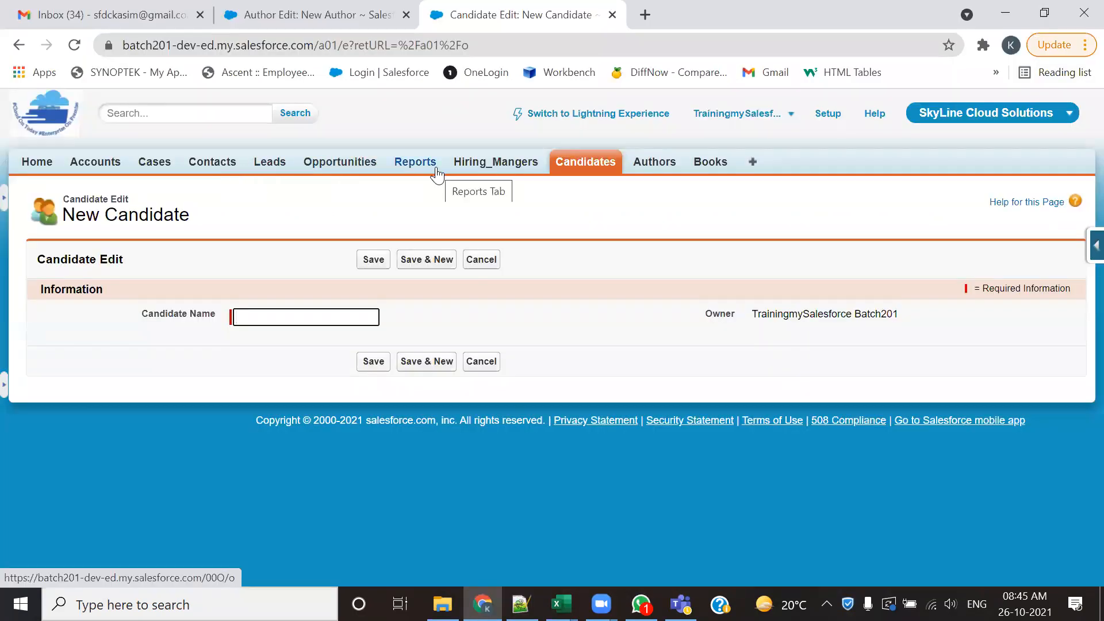
key(alt+Tab)
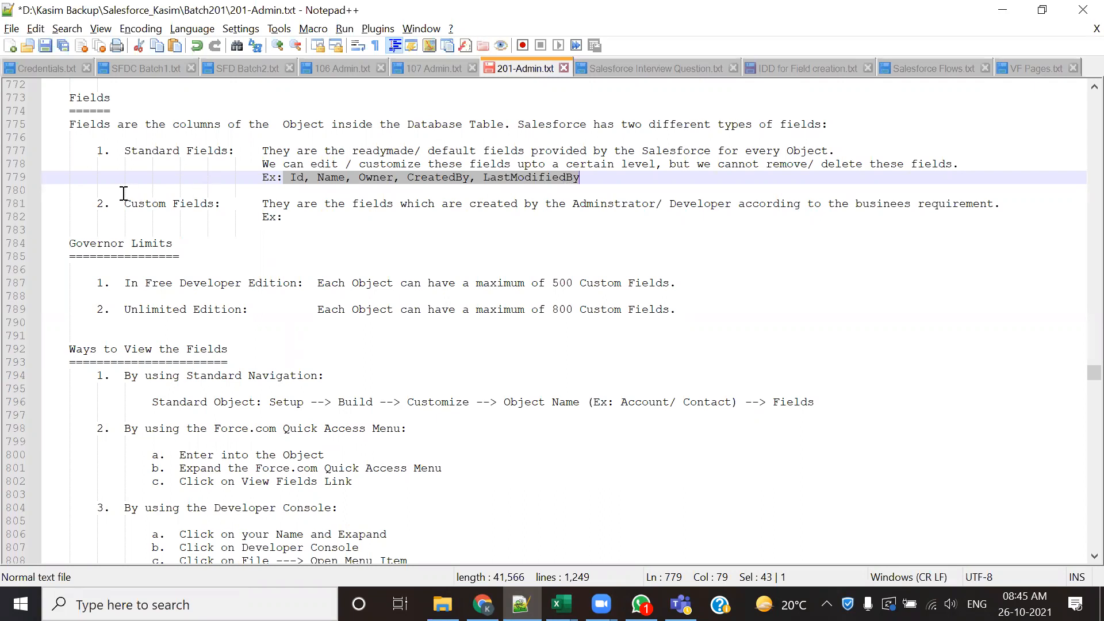
drag(131, 204, 214, 204)
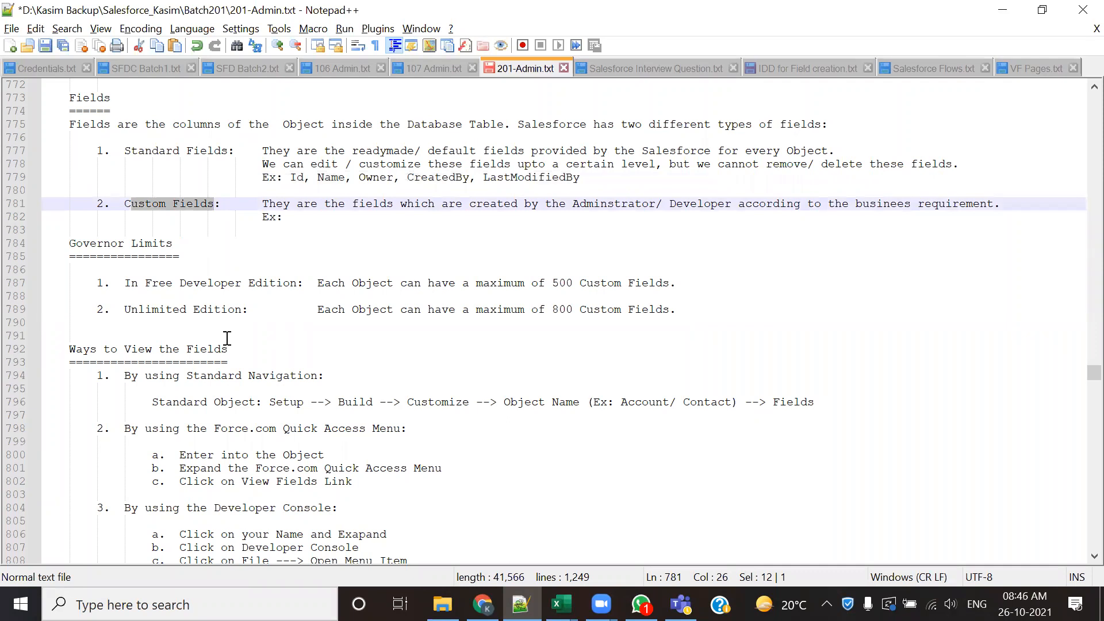
- Under Governor Limits, highlight the Free Developer Edition name, both per-object references and the 500 and 800 custom field maximums
scroll(126, 259, down, 2)
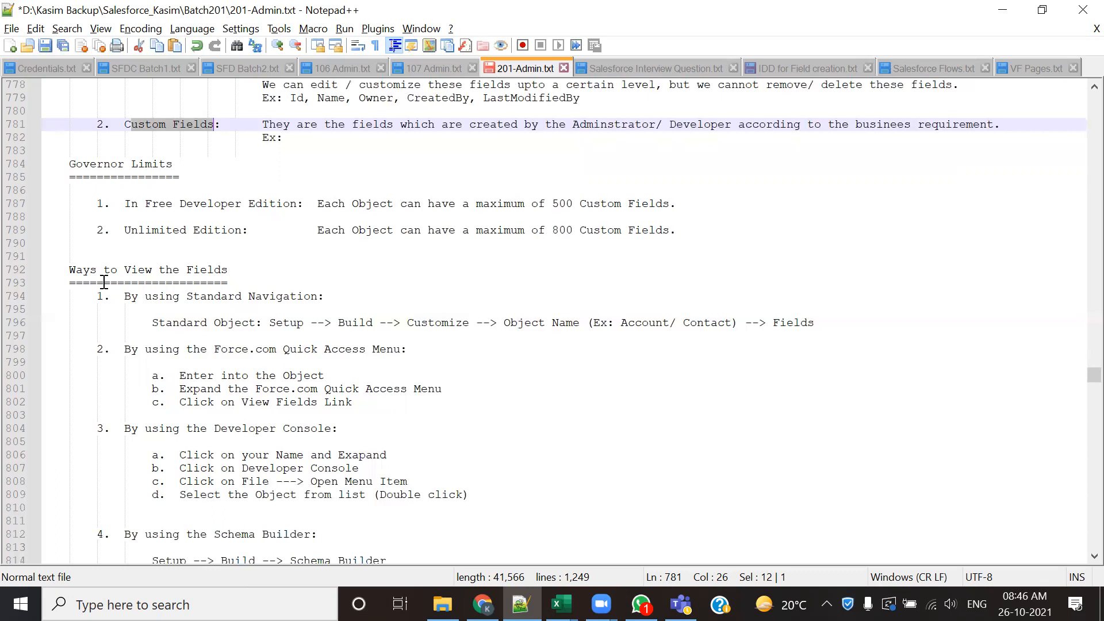
drag(152, 205, 215, 208)
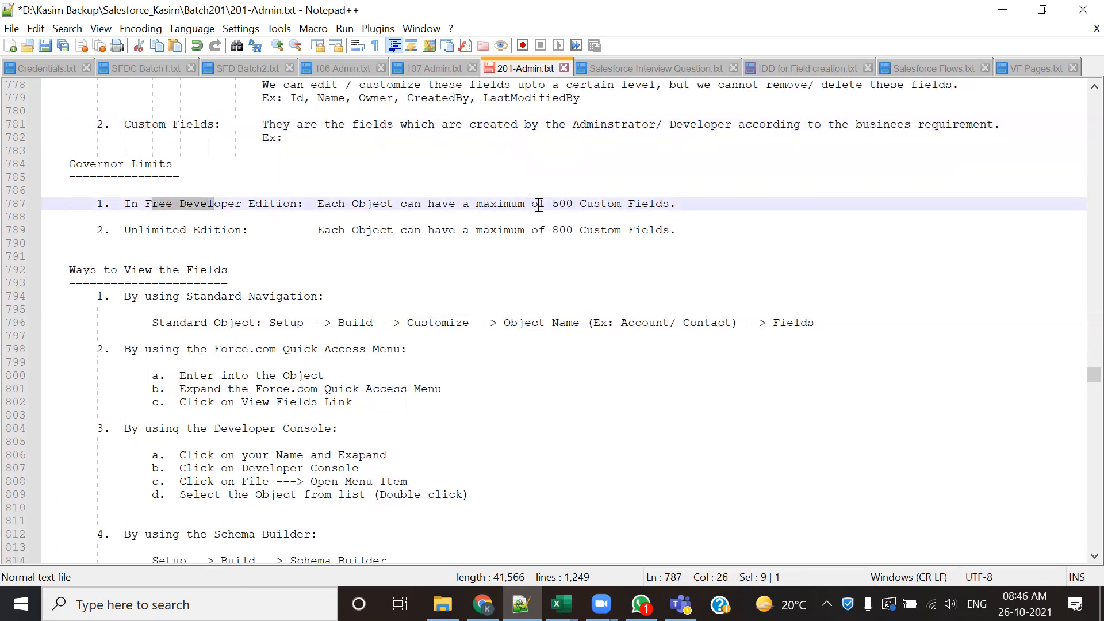
drag(539, 205, 600, 206)
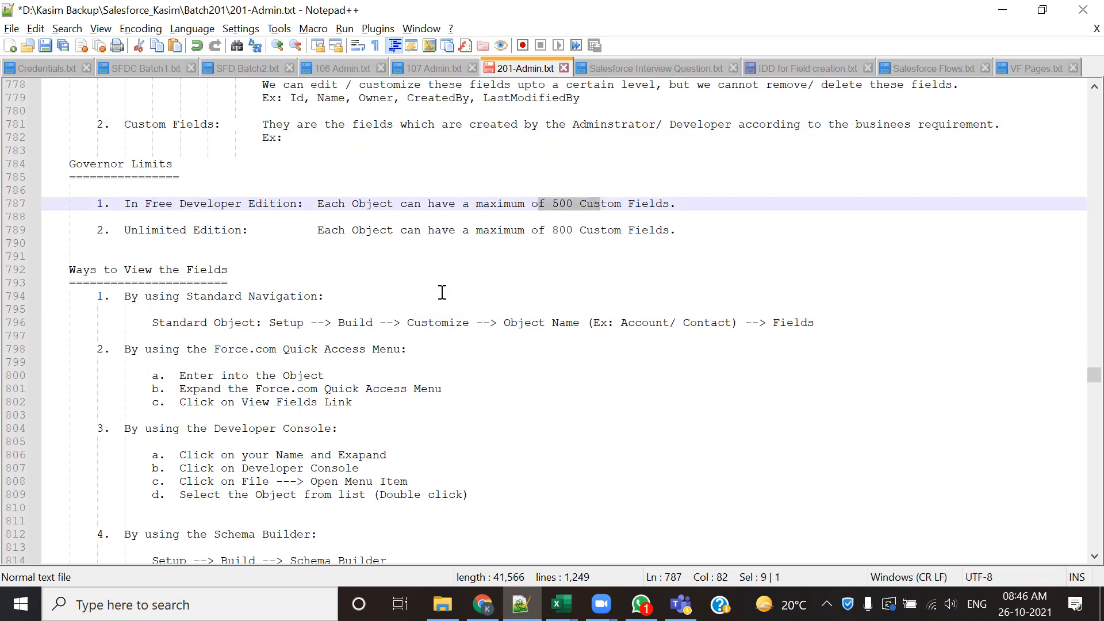
double_click(379, 207)
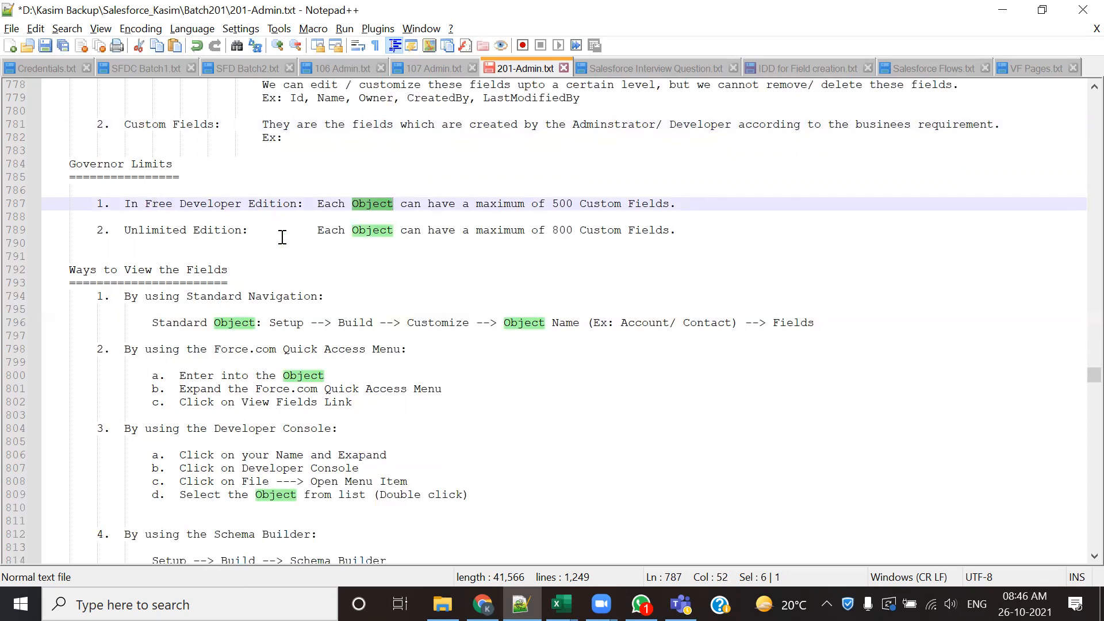
click(390, 264)
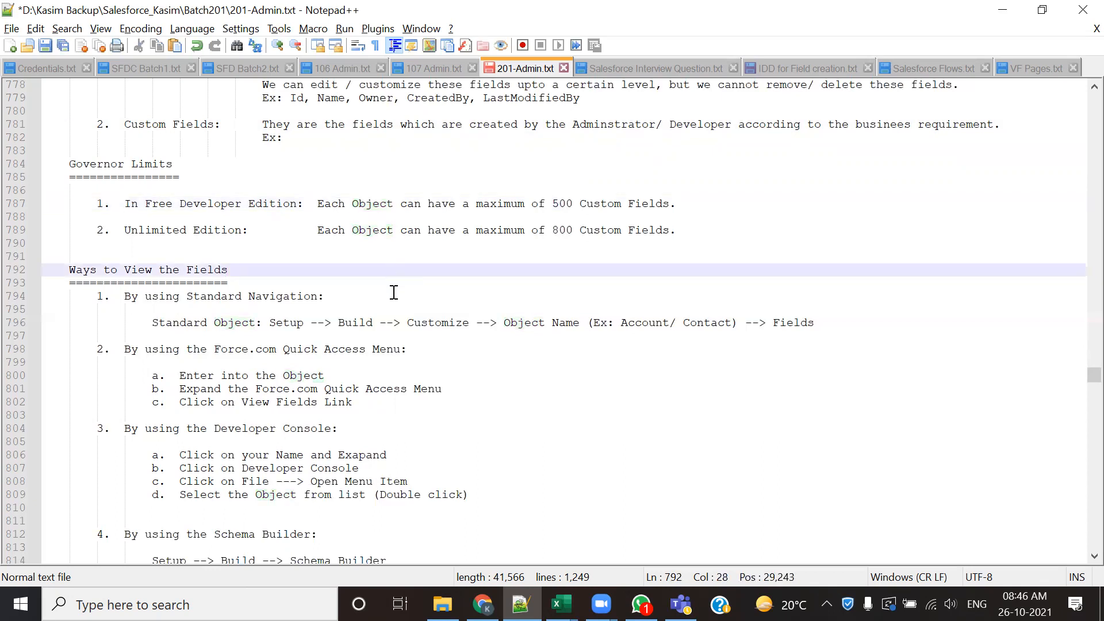
double_click(377, 230)
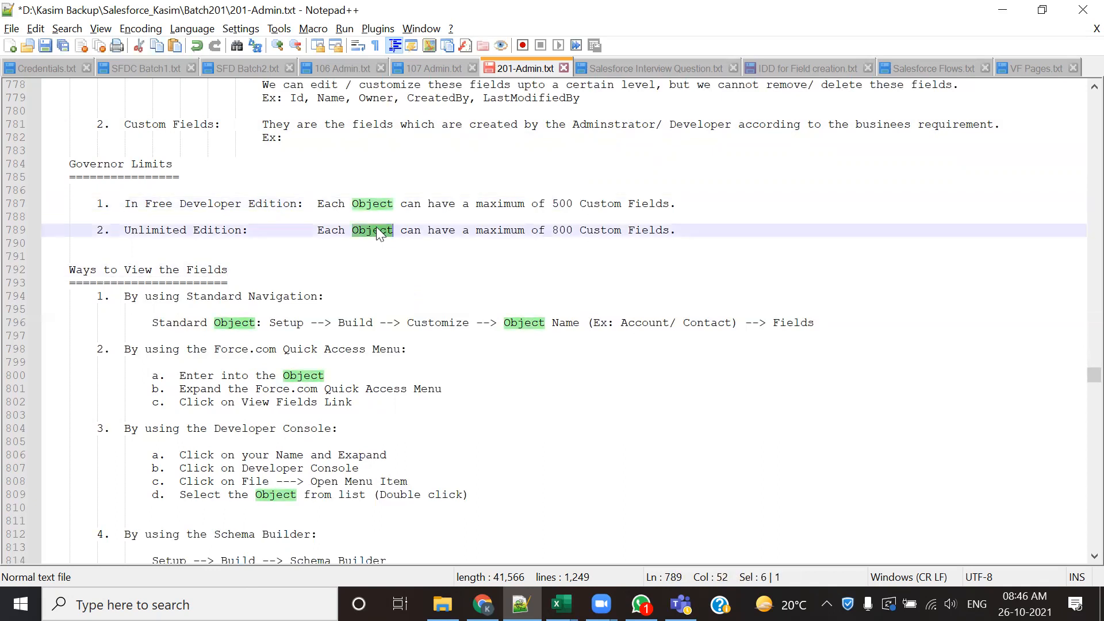
drag(551, 230, 566, 230)
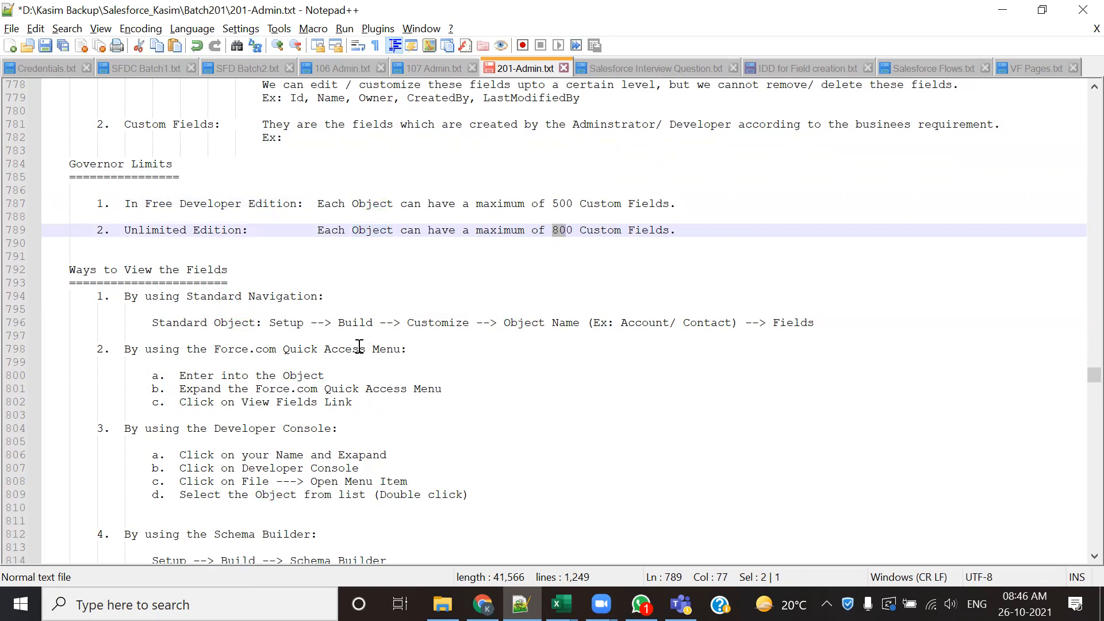
- Highlight the whole Free Developer Edition limit line, part of the Unlimited Edition line, and the word Developer
scroll(358, 345, down, 1)
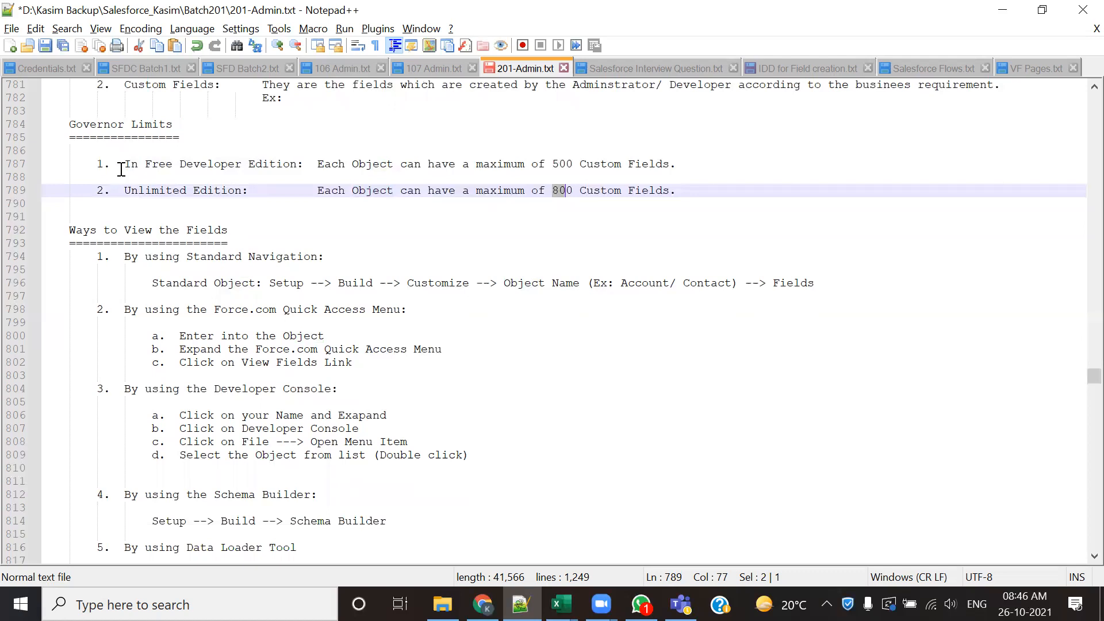
drag(123, 164, 706, 166)
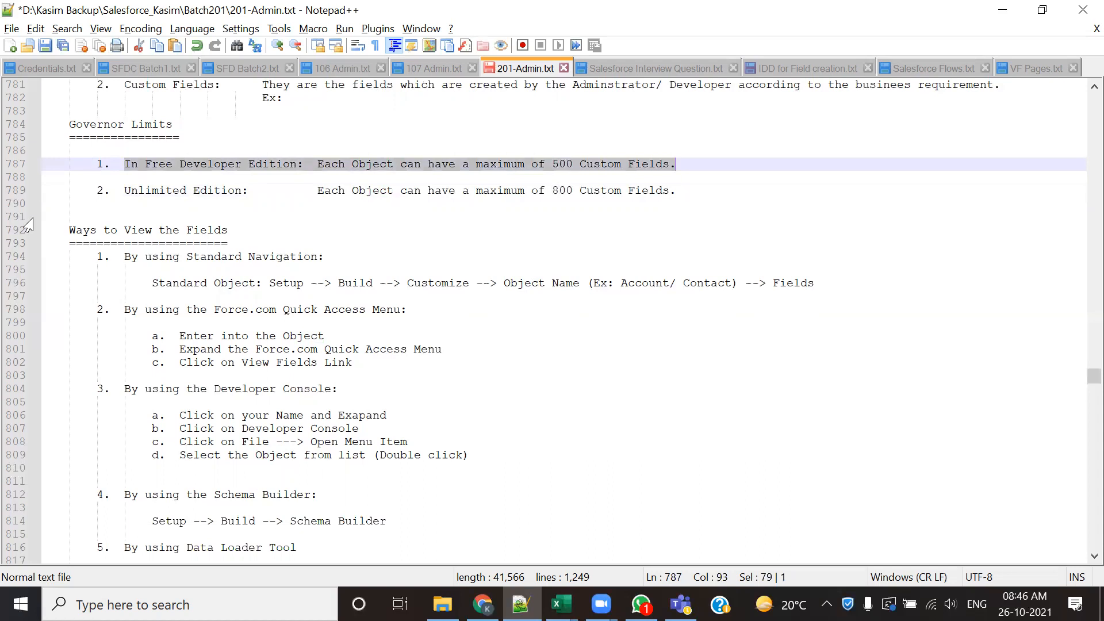
drag(120, 201, 200, 191)
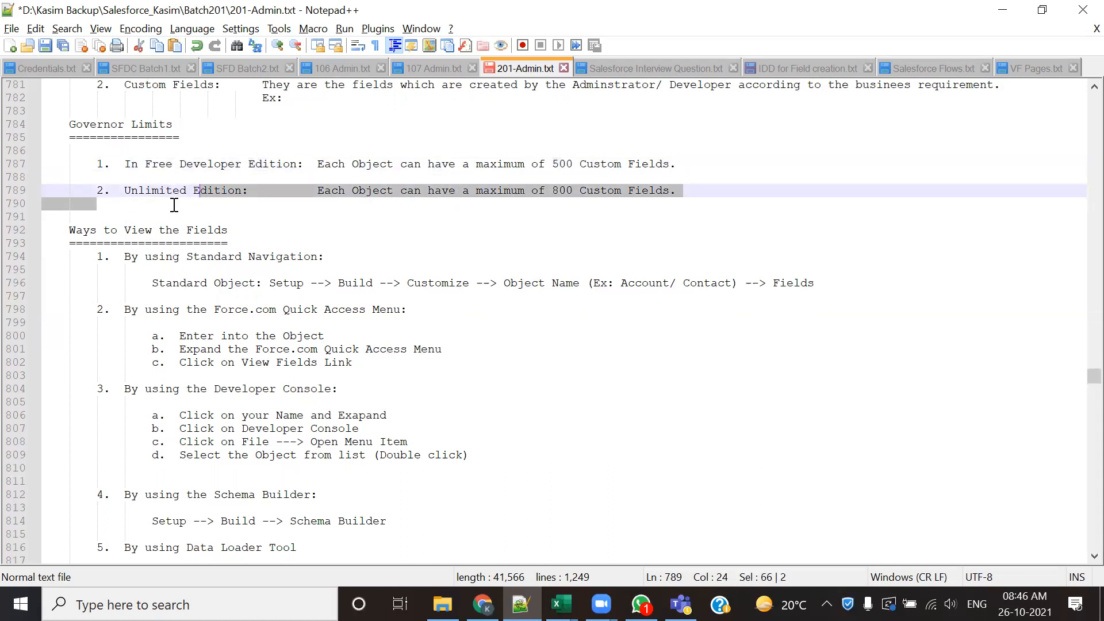
click(173, 192)
click(196, 165)
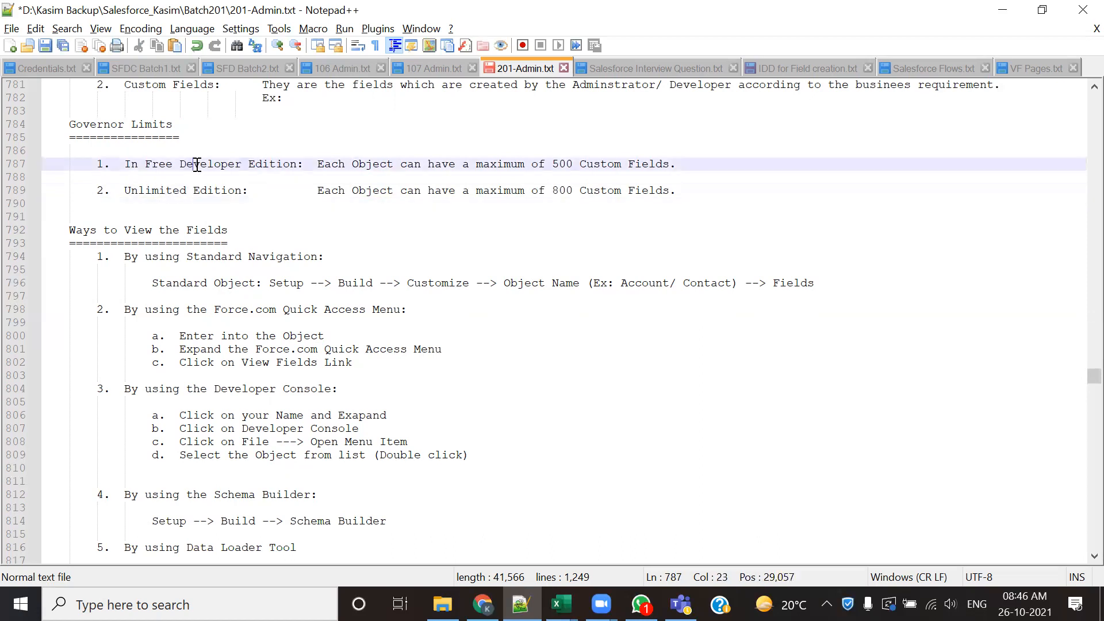
double_click(197, 165)
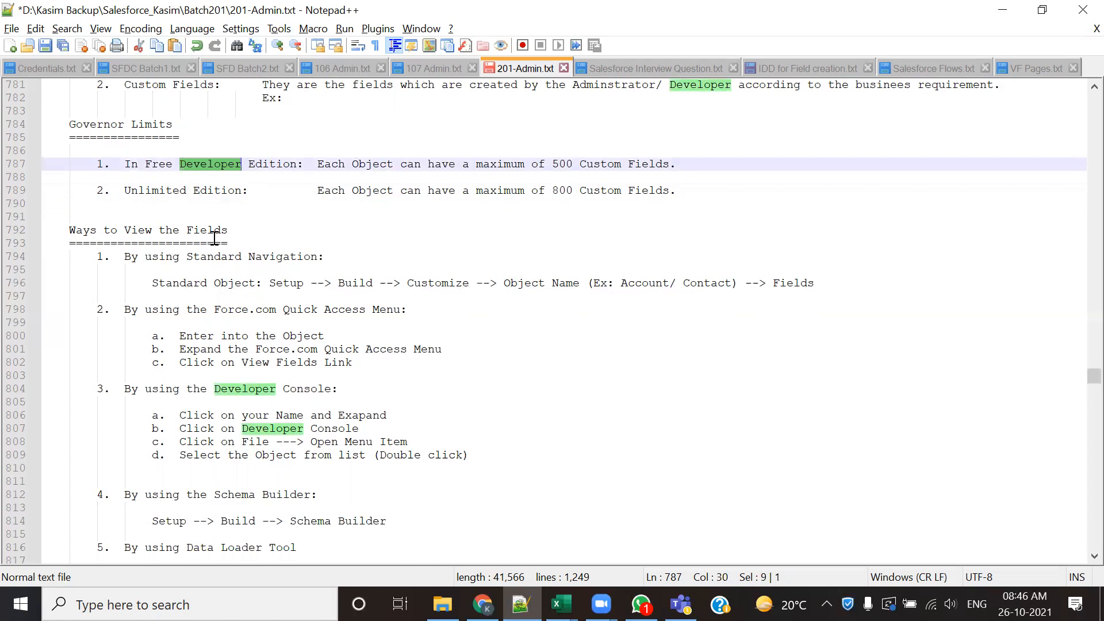
- Highlight each of the six Ways to View the Fields in turn, from Standard Navigation through Third Party Tools
click(352, 230)
scroll(362, 227, down, 1)
scroll(361, 226, down, 2)
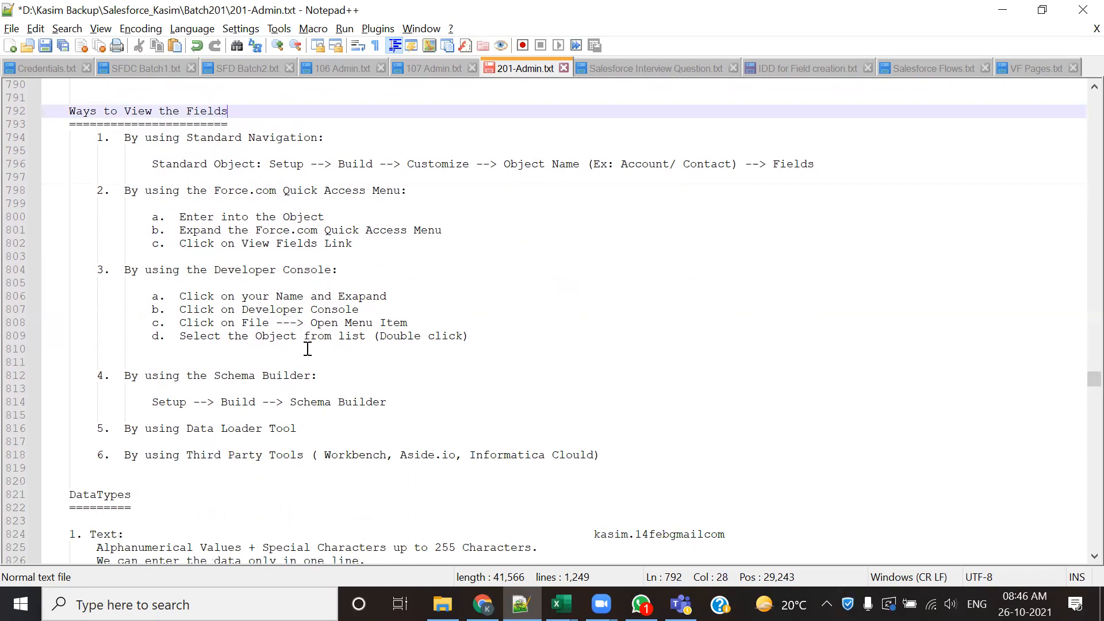
drag(138, 138, 360, 141)
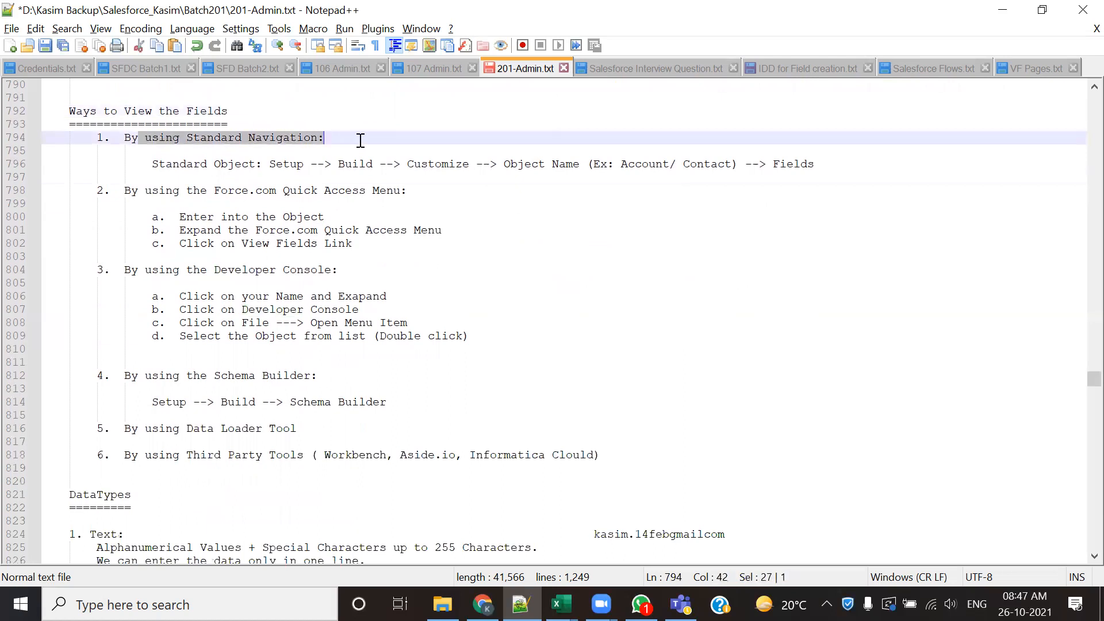
drag(131, 192, 421, 193)
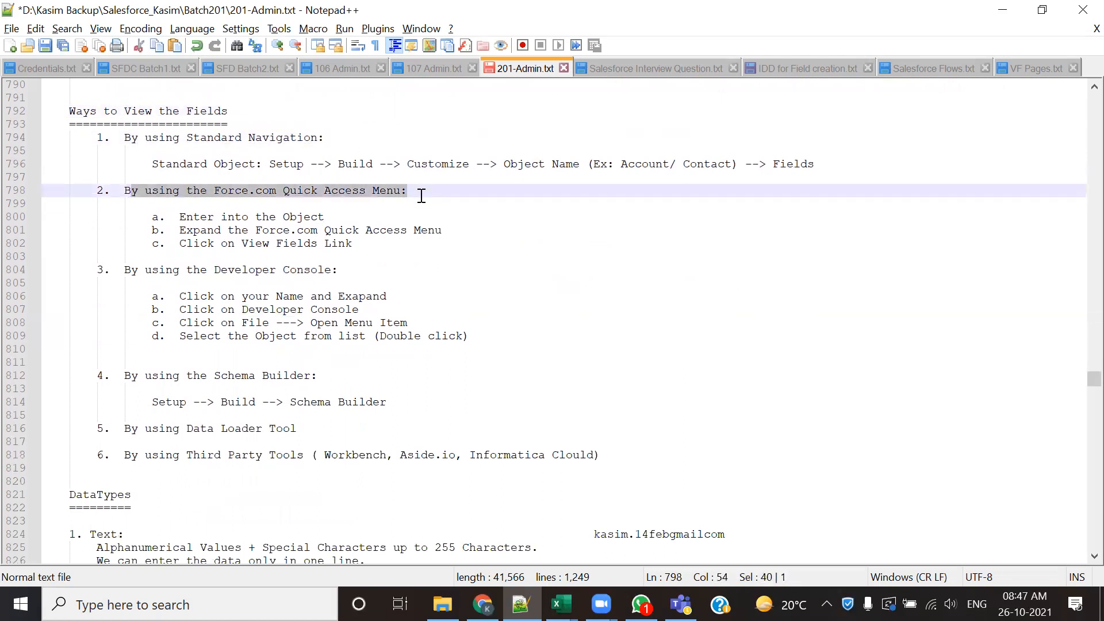
drag(125, 272, 348, 271)
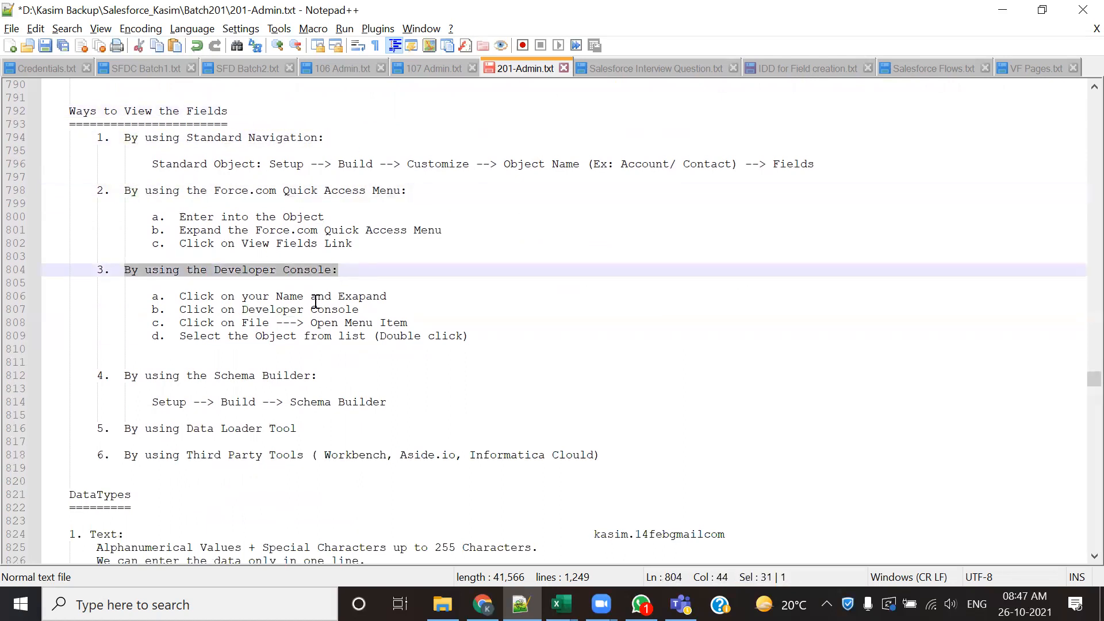
drag(124, 372, 319, 386)
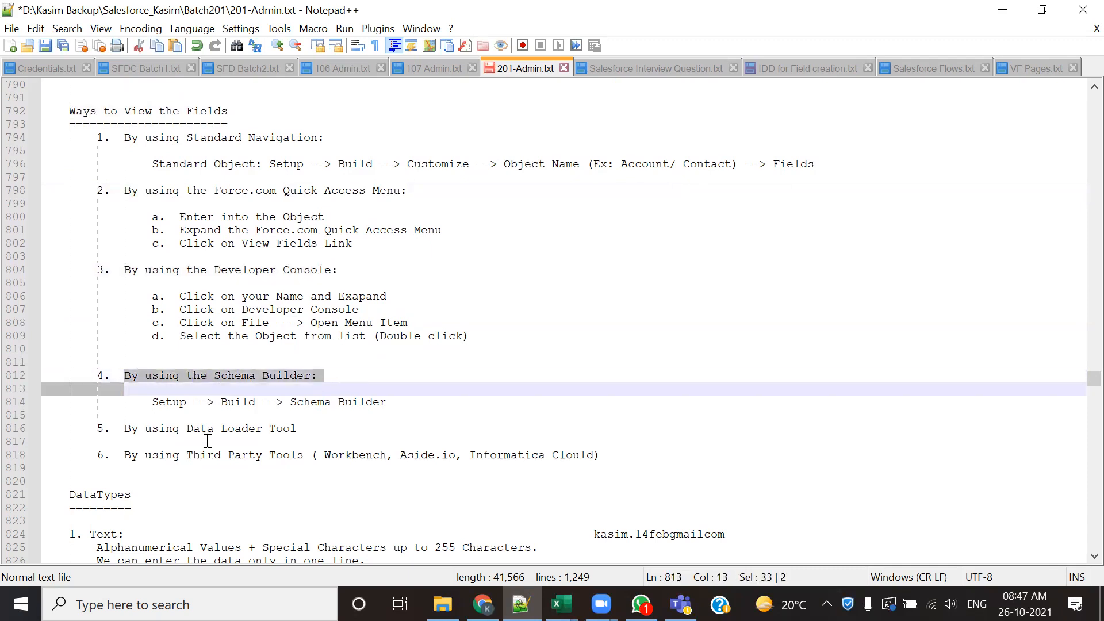
drag(126, 430, 308, 433)
drag(114, 456, 660, 459)
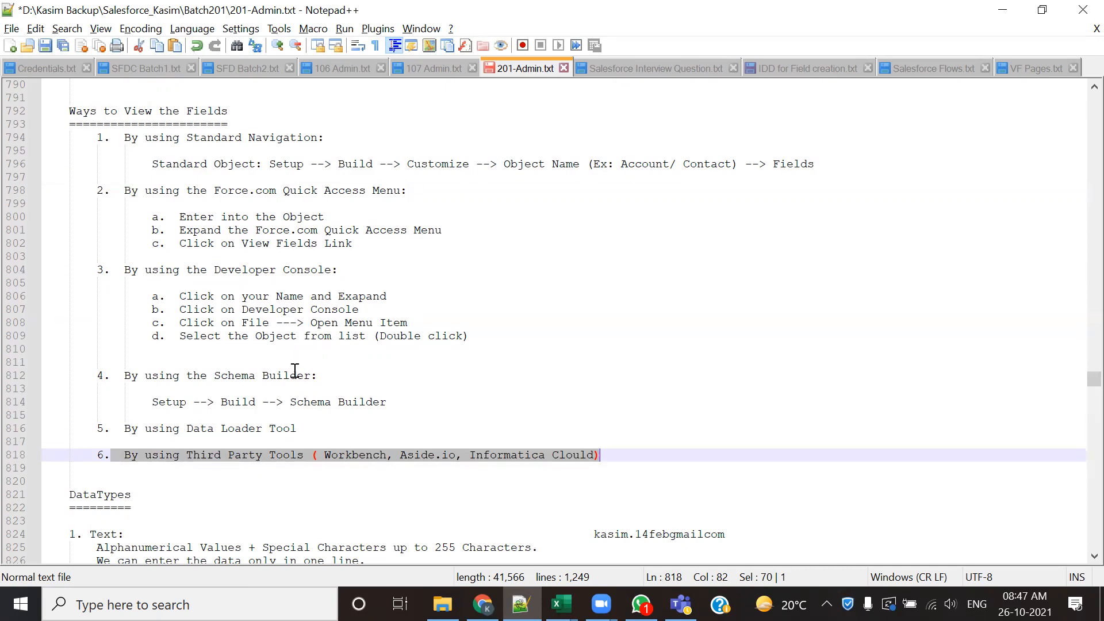
- Look over the Ways to View the Fields list, check the New Candidate form in Chrome, and return to the notes
scroll(481, 504, down, 1)
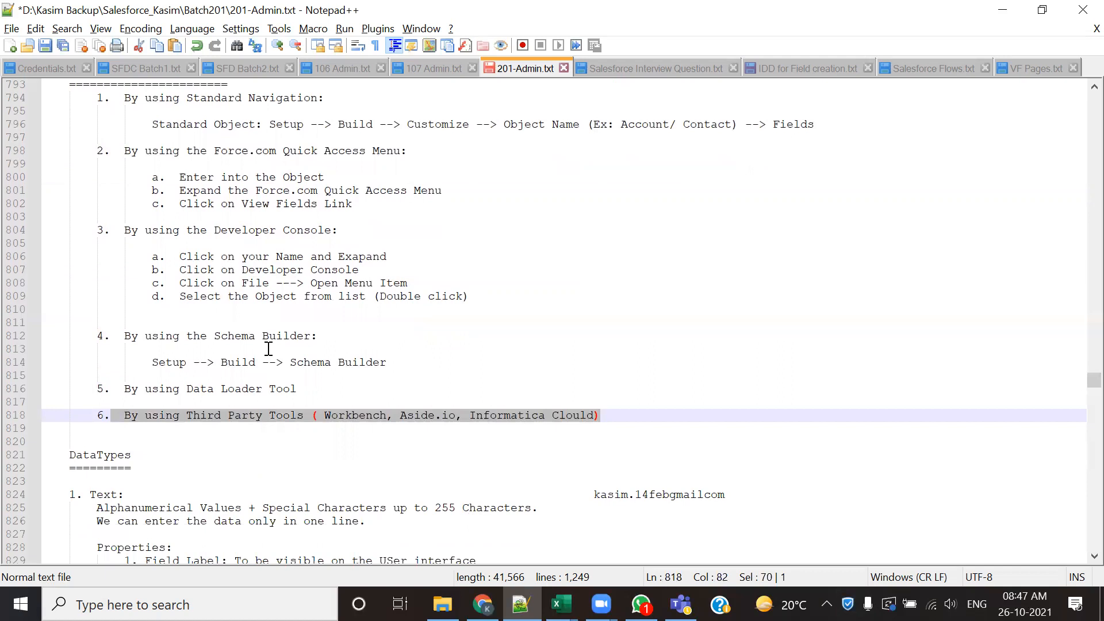
scroll(470, 479, up, 2)
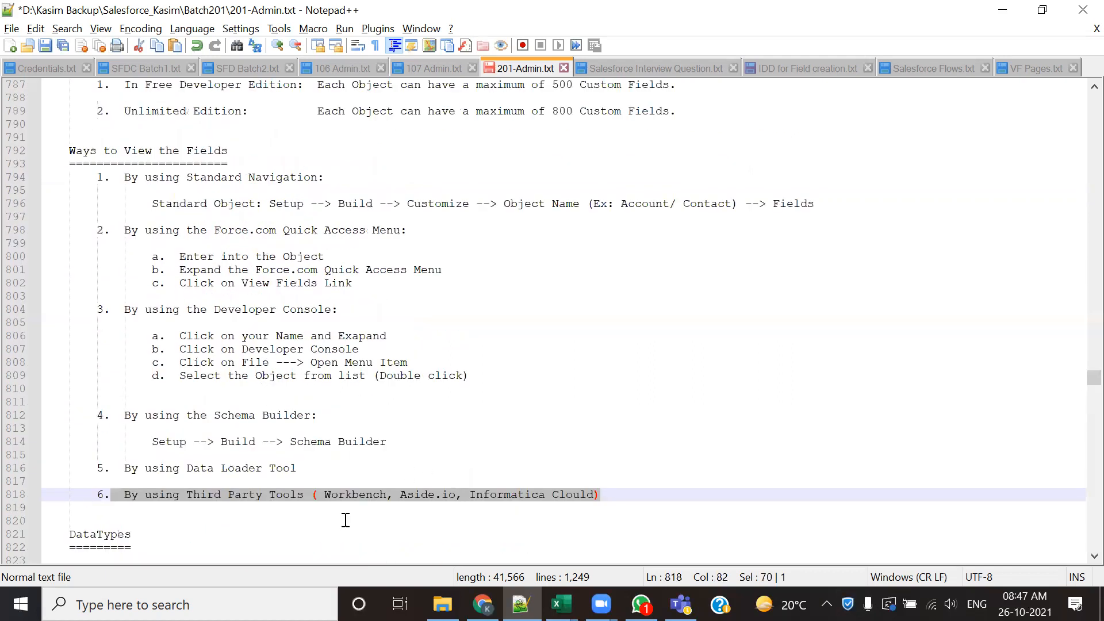
mouse_move(482, 604)
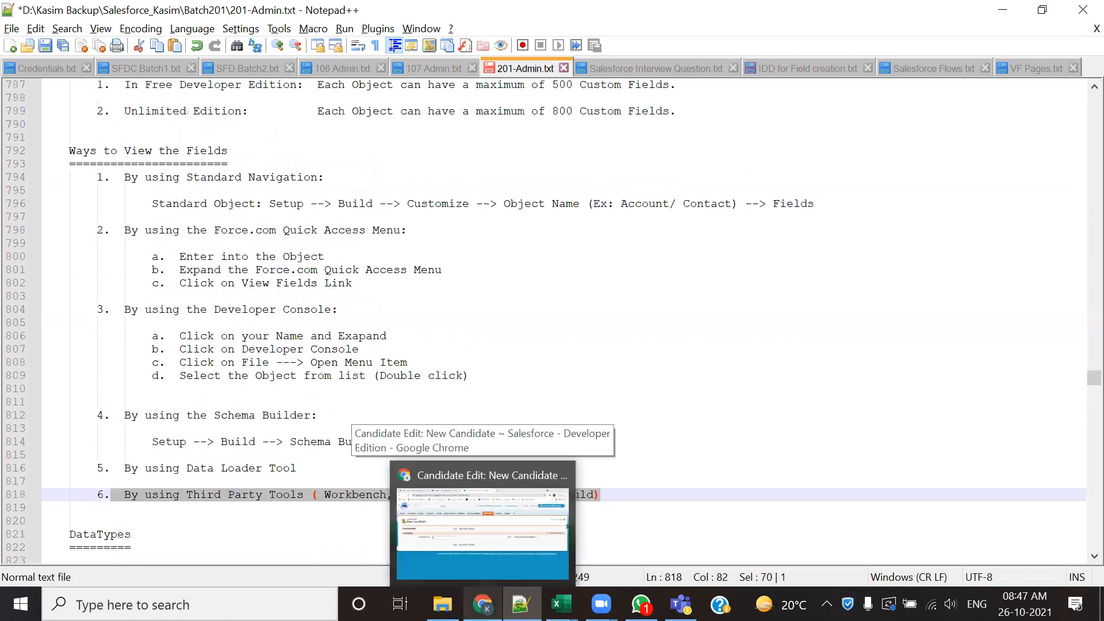
click(483, 532)
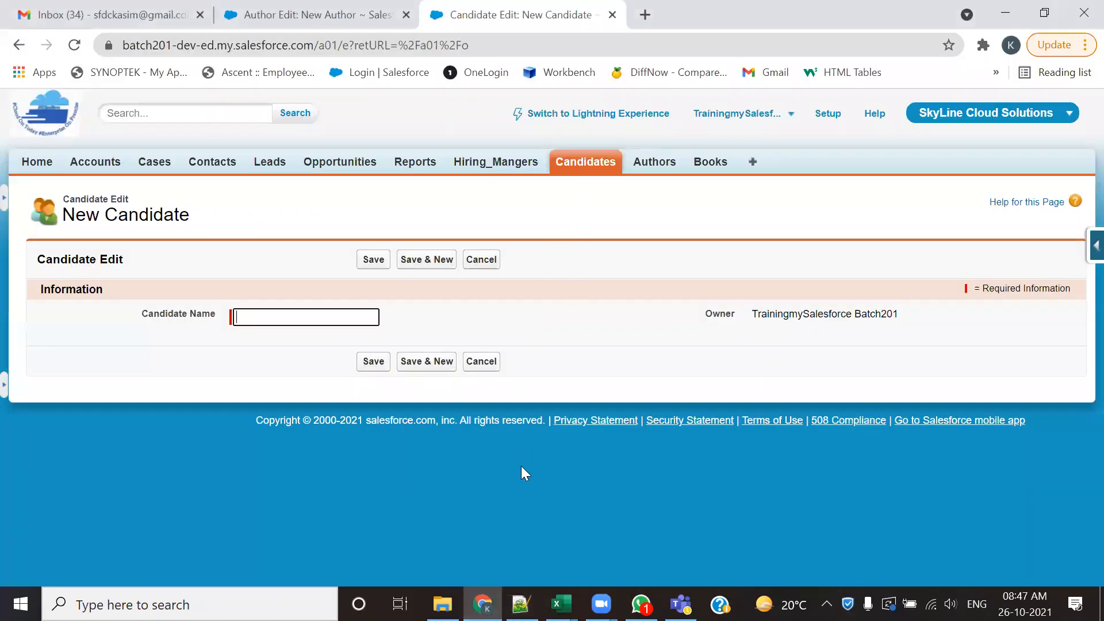
key(alt+Tab)
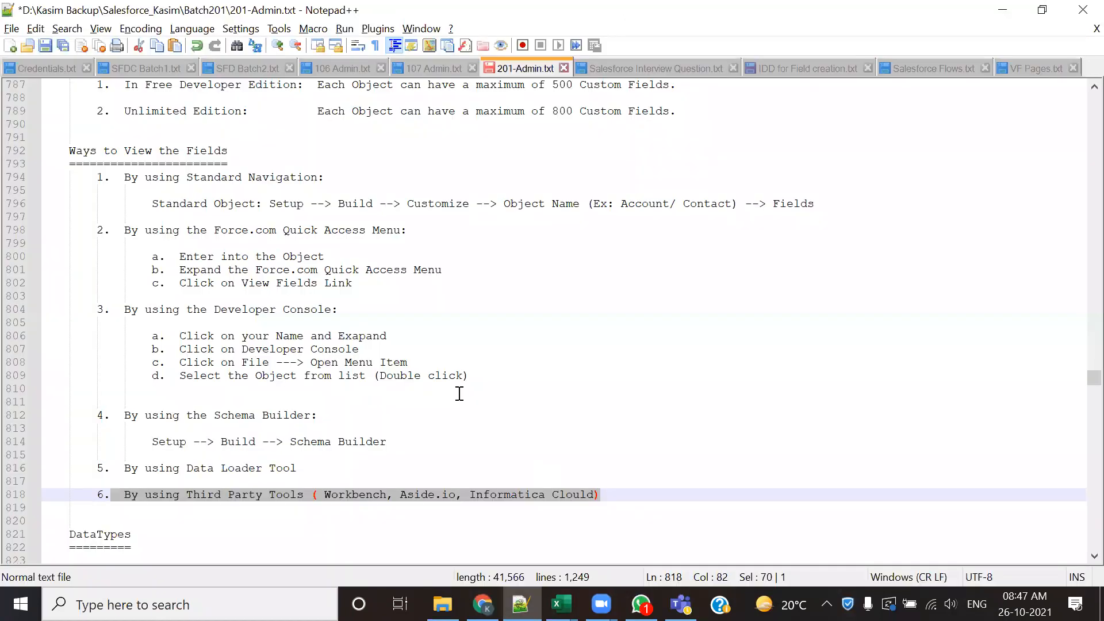
- Switch to Chrome and open the Account object's Fields page through Setup, following the standard Build and Customize navigation
key(alt+Tab)
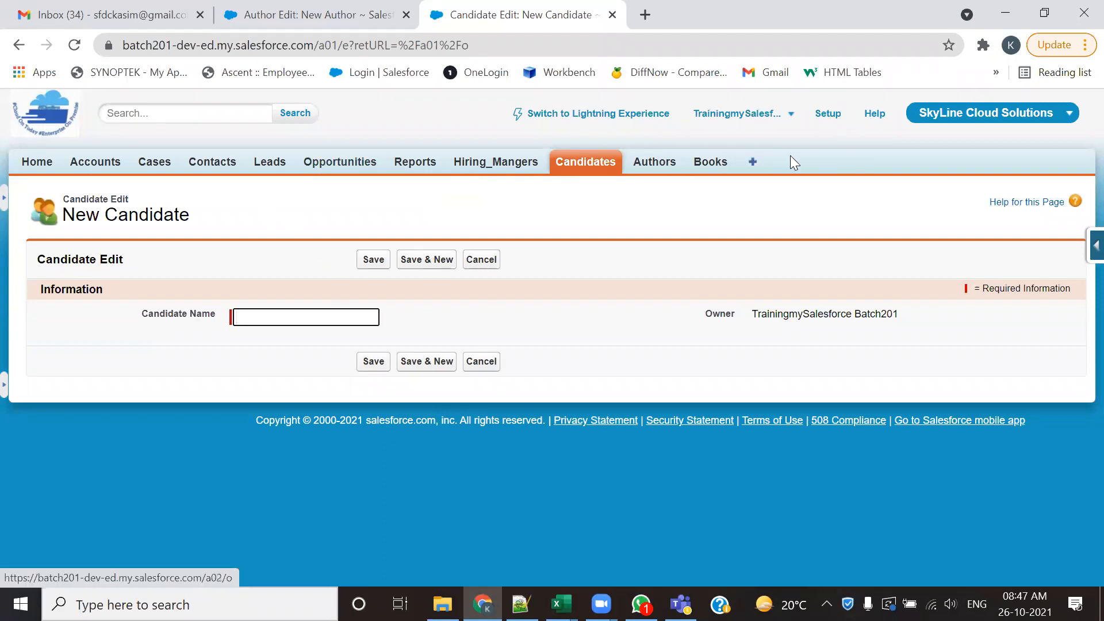
click(829, 114)
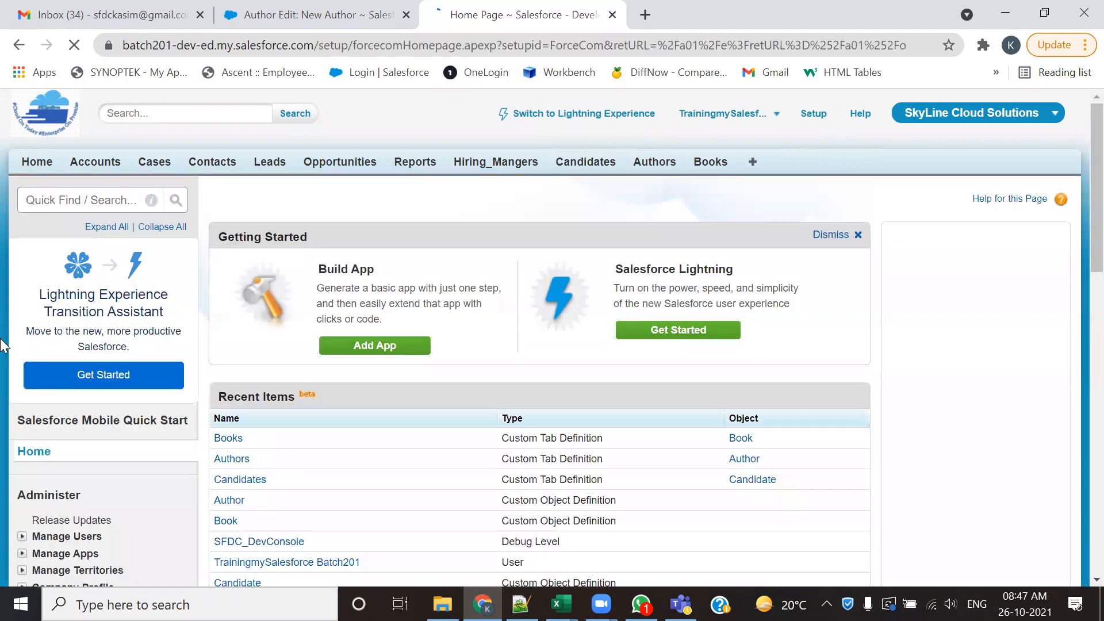
scroll(38, 437, down, 9)
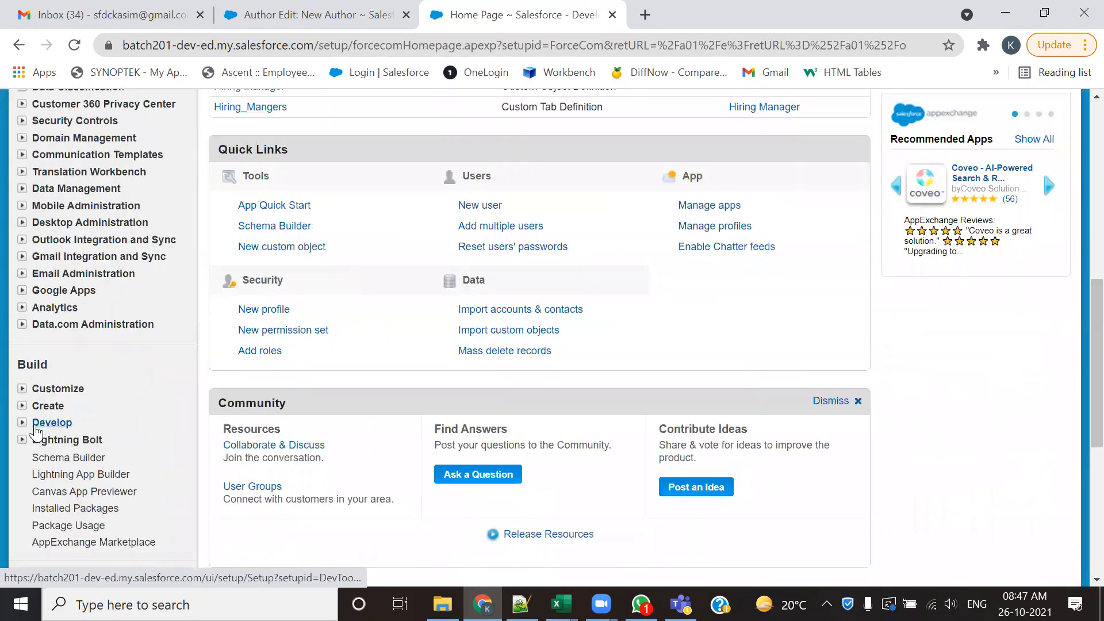
scroll(36, 430, down, 3)
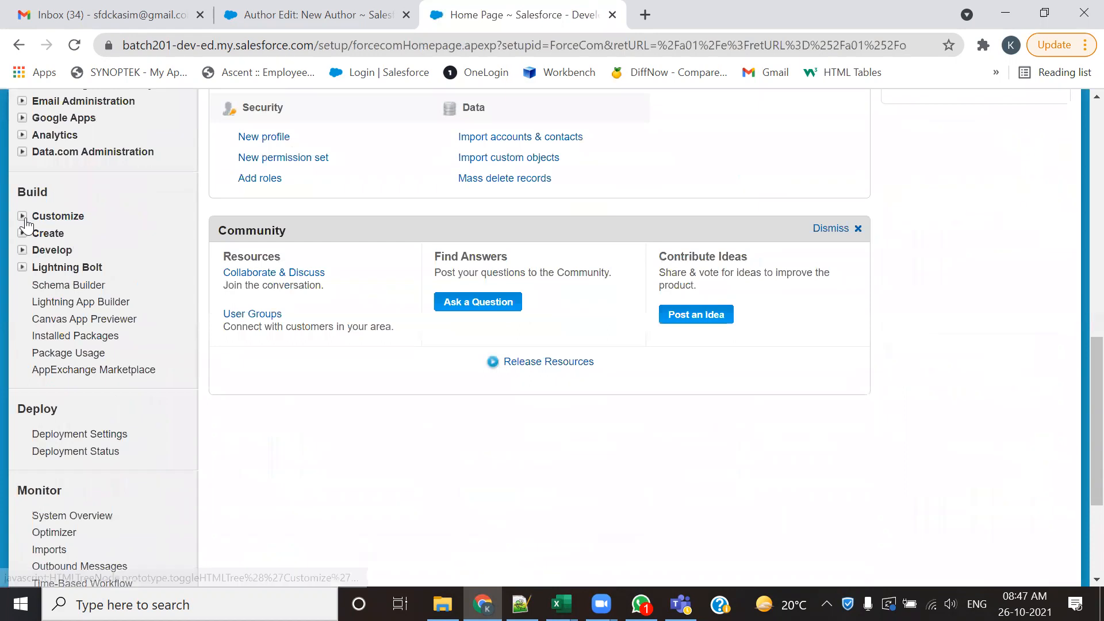
click(23, 216)
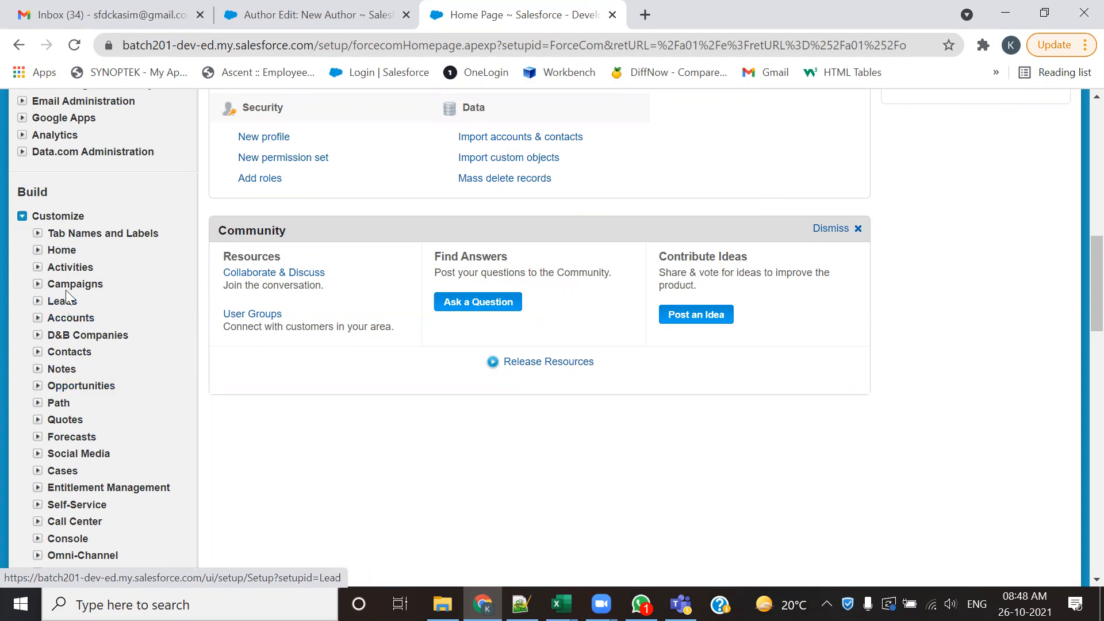
click(36, 319)
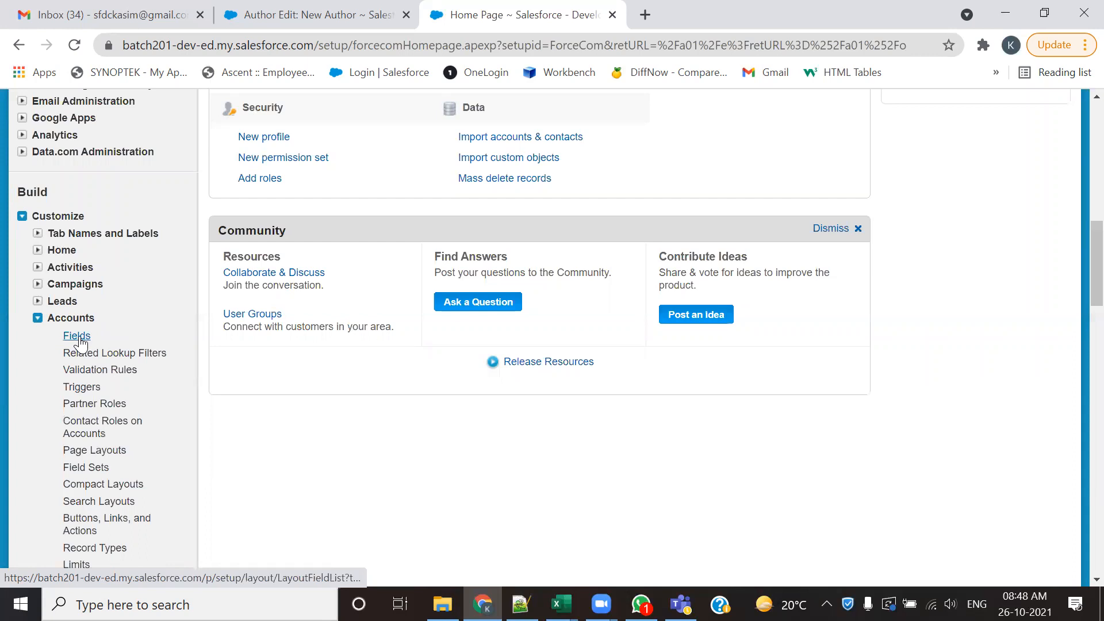
click(78, 339)
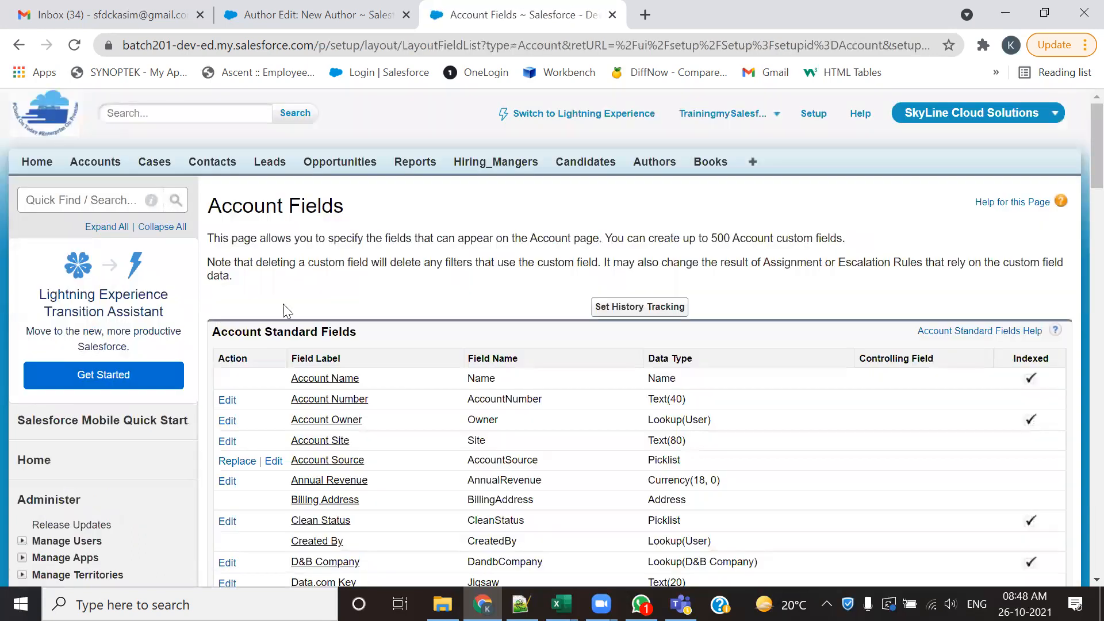
- Look over the Account standard fields and custom fields, and highlight part of the Account Fields heading
scroll(314, 297, down, 13)
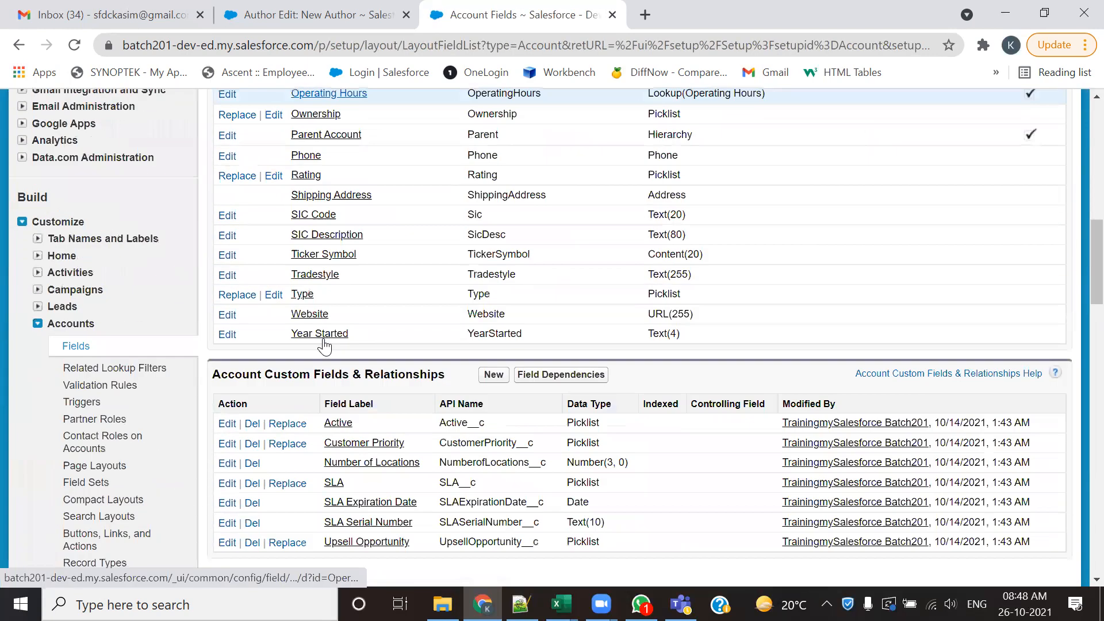
scroll(323, 345, up, 8)
scroll(324, 345, up, 4)
drag(359, 151, 233, 119)
scroll(273, 367, up, 2)
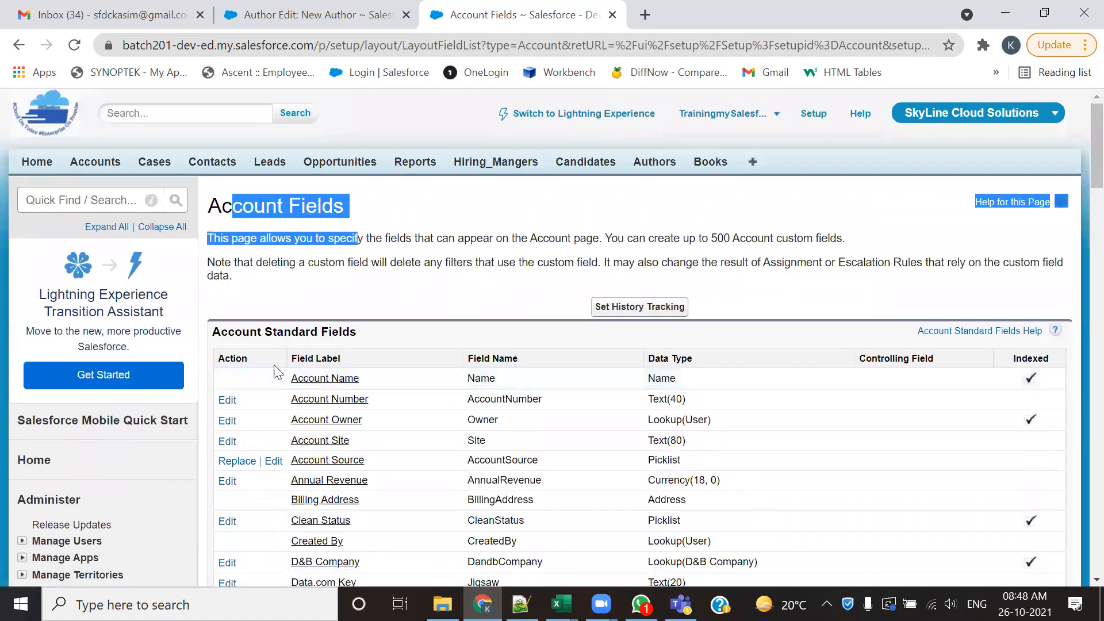
- Open the Accounts home page in a separate browser tab and view its fields through the Force.com Quick Access Menu
middle_click(91, 164)
click(695, 14)
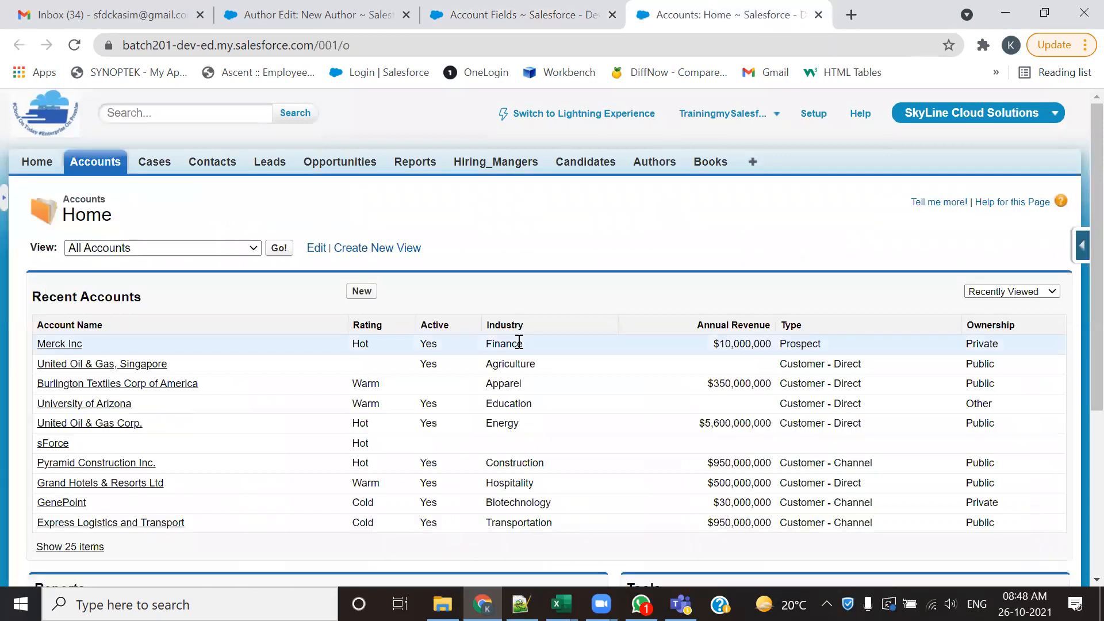
mouse_move(1070, 249)
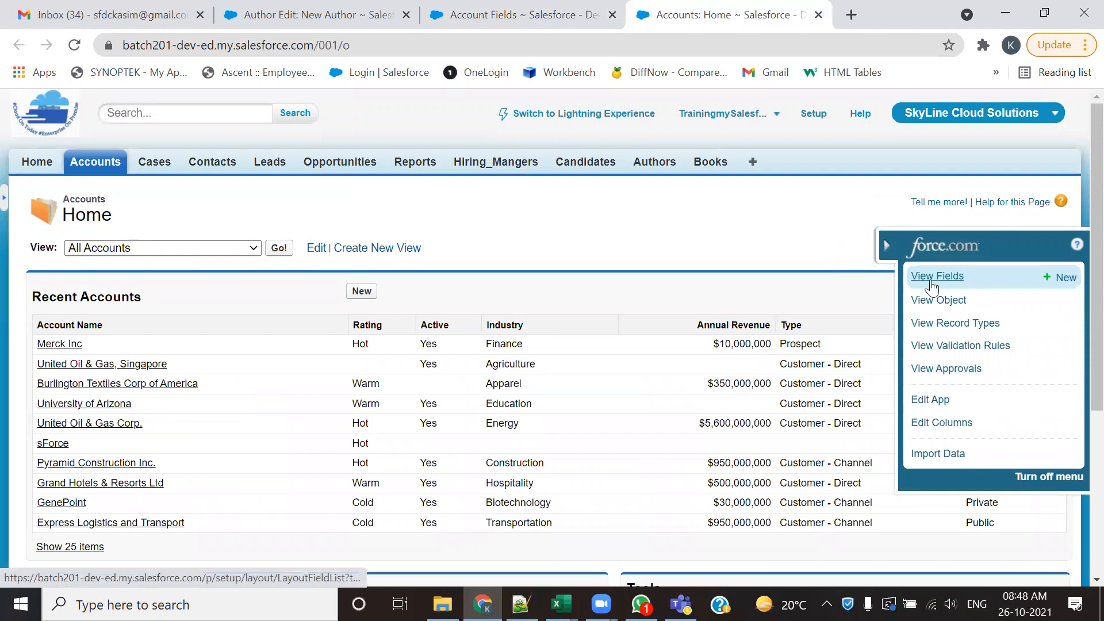
click(930, 283)
- Compare the Account Fields page reached by standard navigation with the one reached through the Quick Access Menu
click(693, 14)
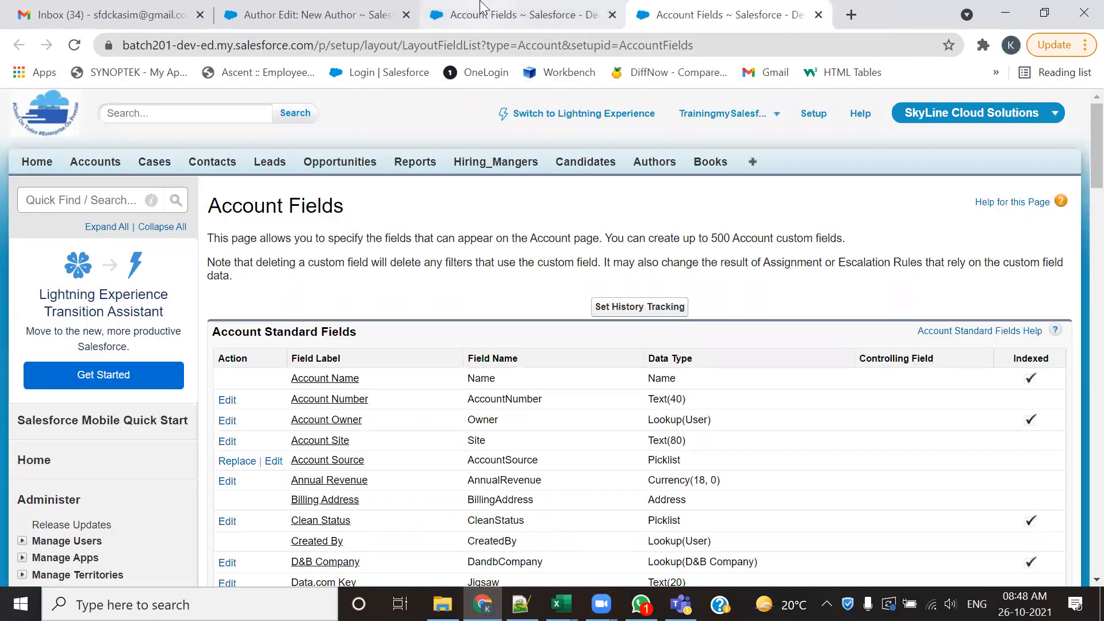
click(592, 15)
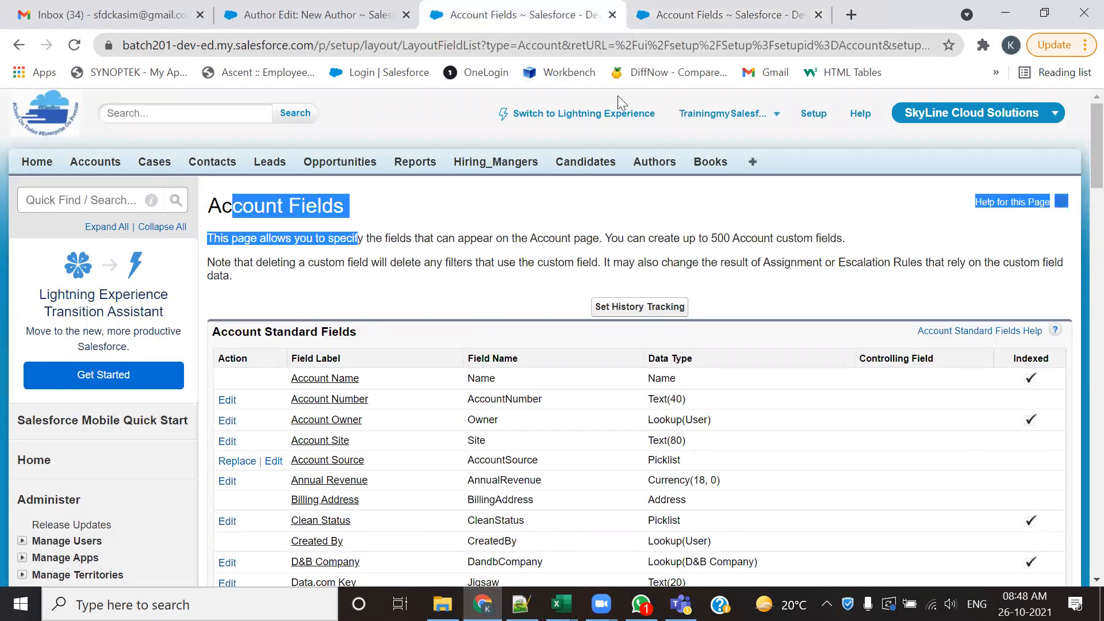
click(702, 16)
click(539, 7)
click(654, 8)
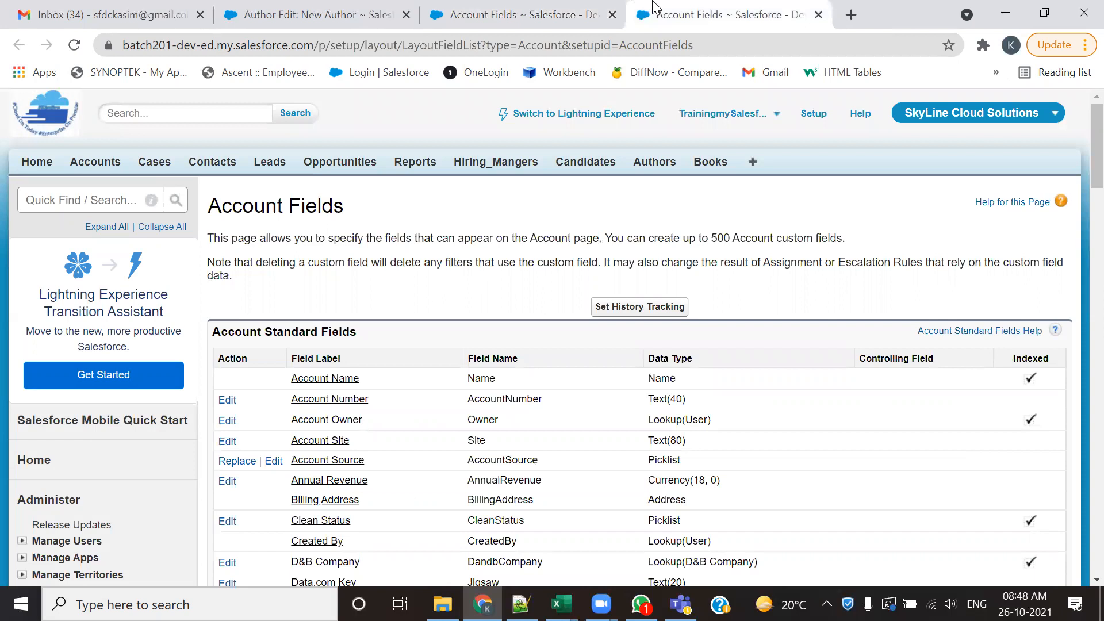
- Highlight the Developer Console way in the Notepad++ notes, return to Chrome and open the Developer Console
click(520, 604)
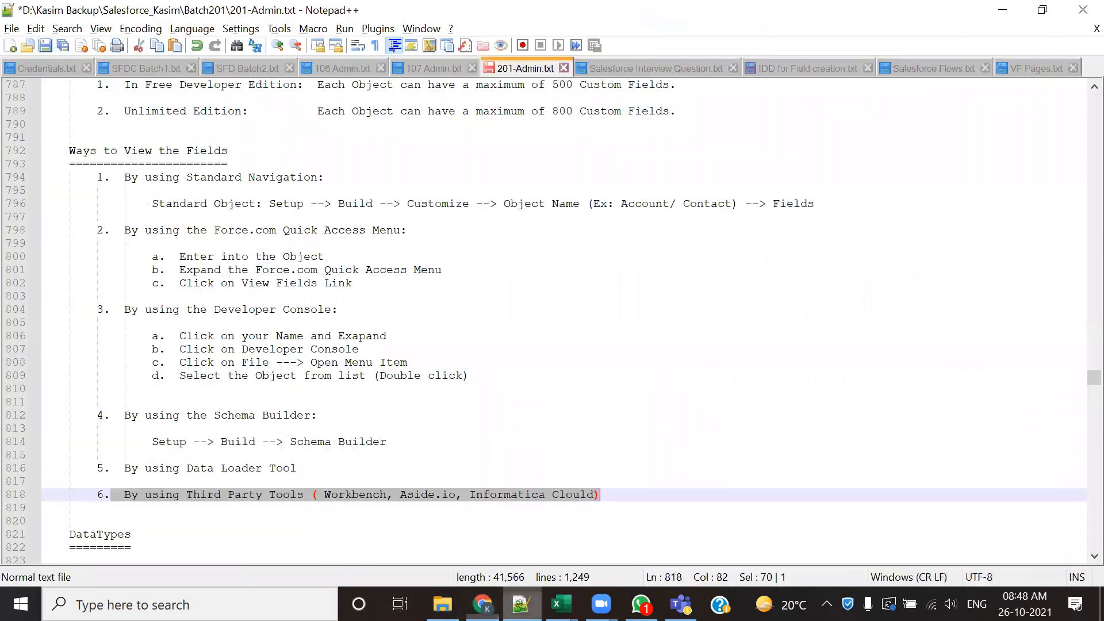
drag(200, 309, 310, 309)
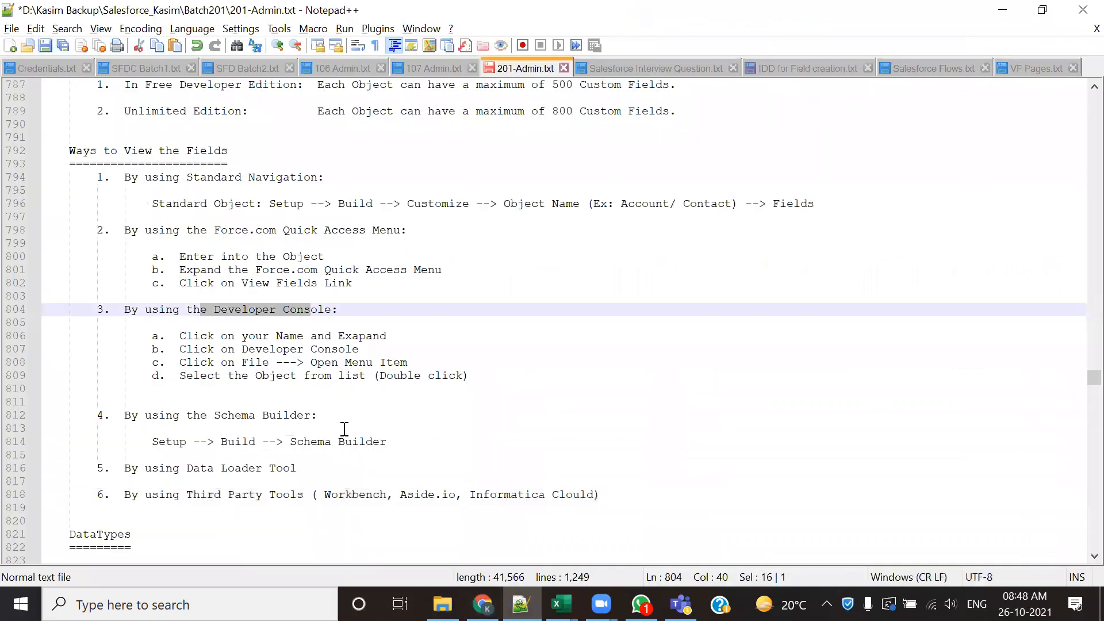
key(alt+Tab)
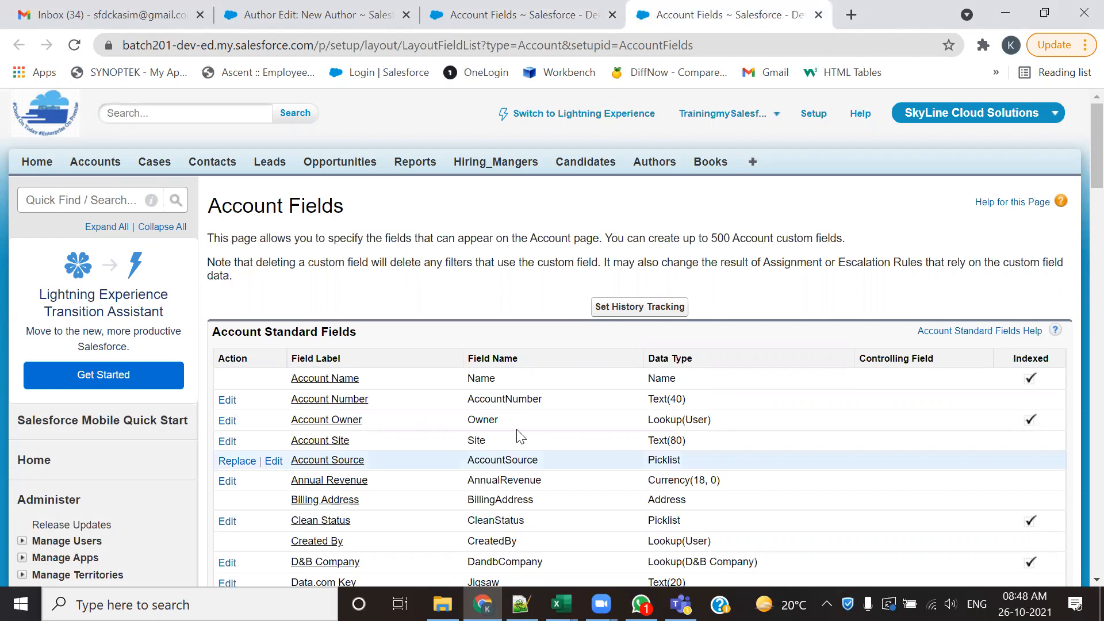
click(741, 131)
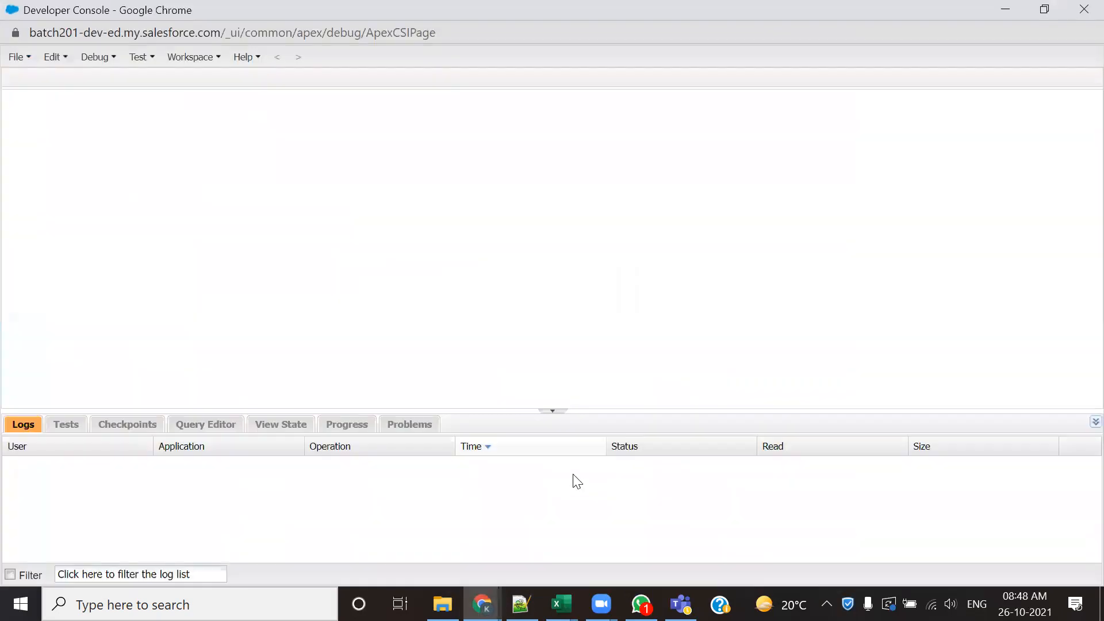
- Filter the Developer Console's openable Objects by "acc" and open the Account object
click(24, 62)
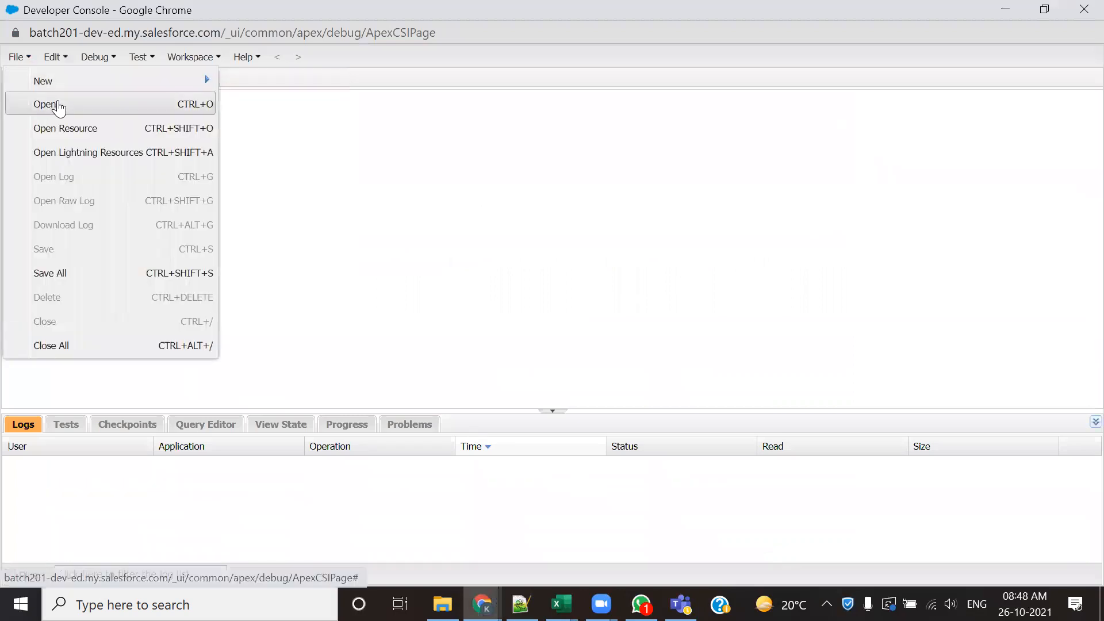
click(46, 105)
click(280, 335)
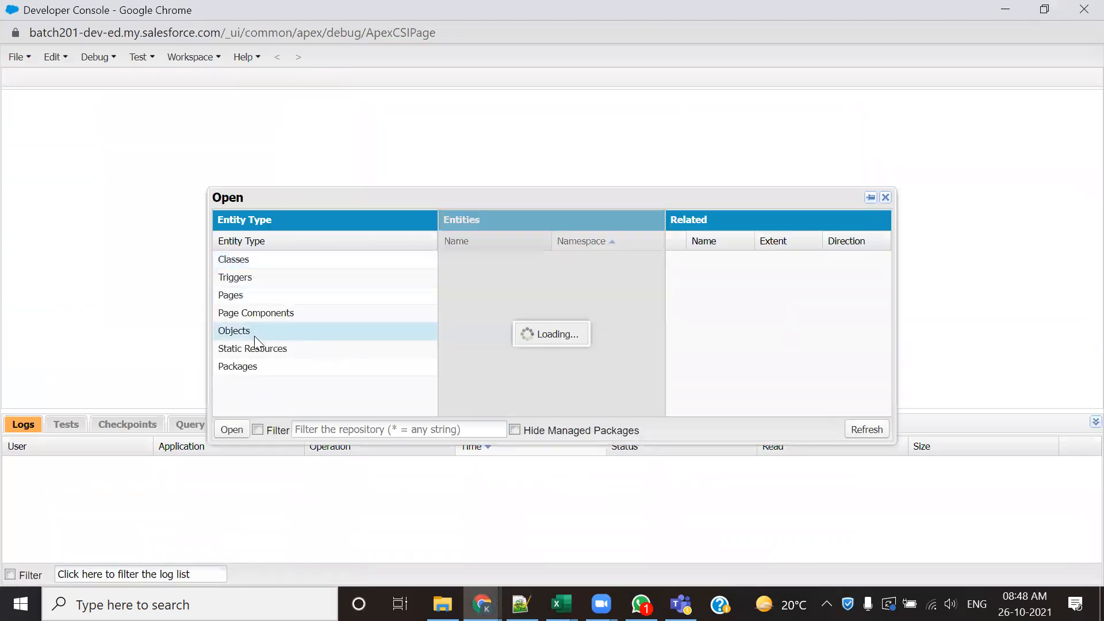
click(313, 429)
text(acc)
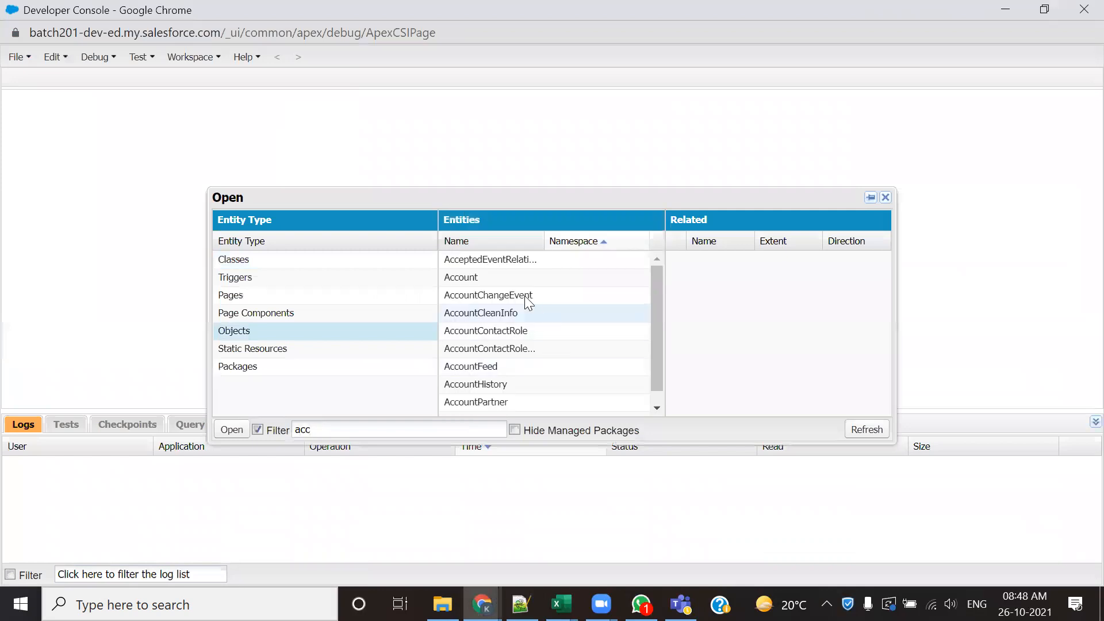
click(482, 268)
double_click(463, 278)
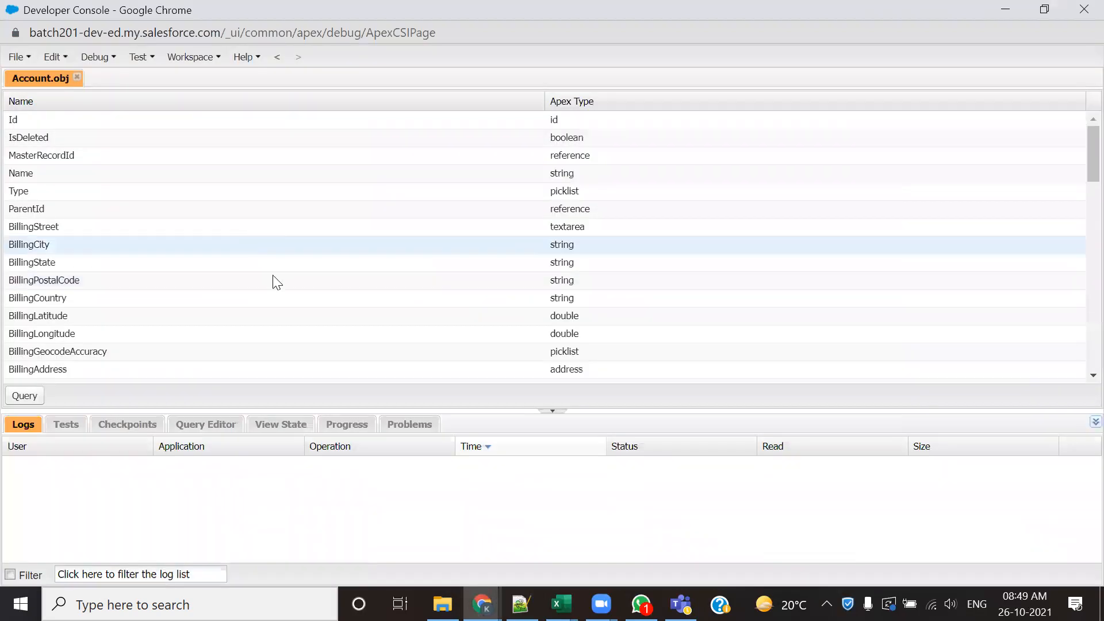
- Collapse the logs pane and examine the Account object's field names and Apex types down to the custom fields
click(552, 411)
scroll(154, 305, down, 12)
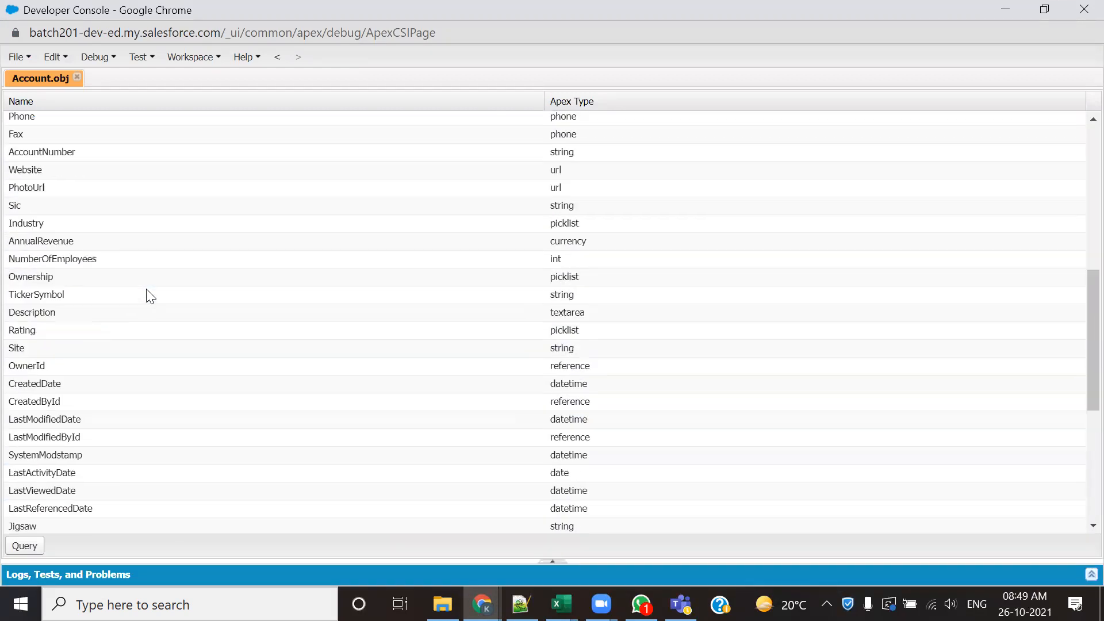
scroll(153, 344, down, 1)
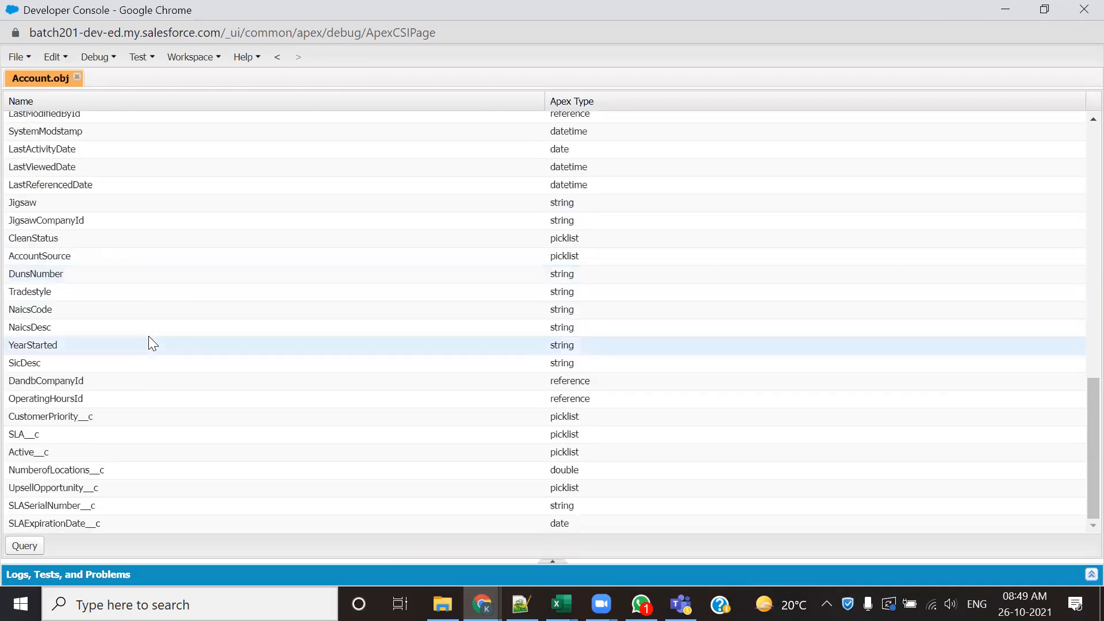
- Return to the Notepad++ notes and highlight the Schema Builder entry among the Ways to View the Fields
key(alt+Tab)
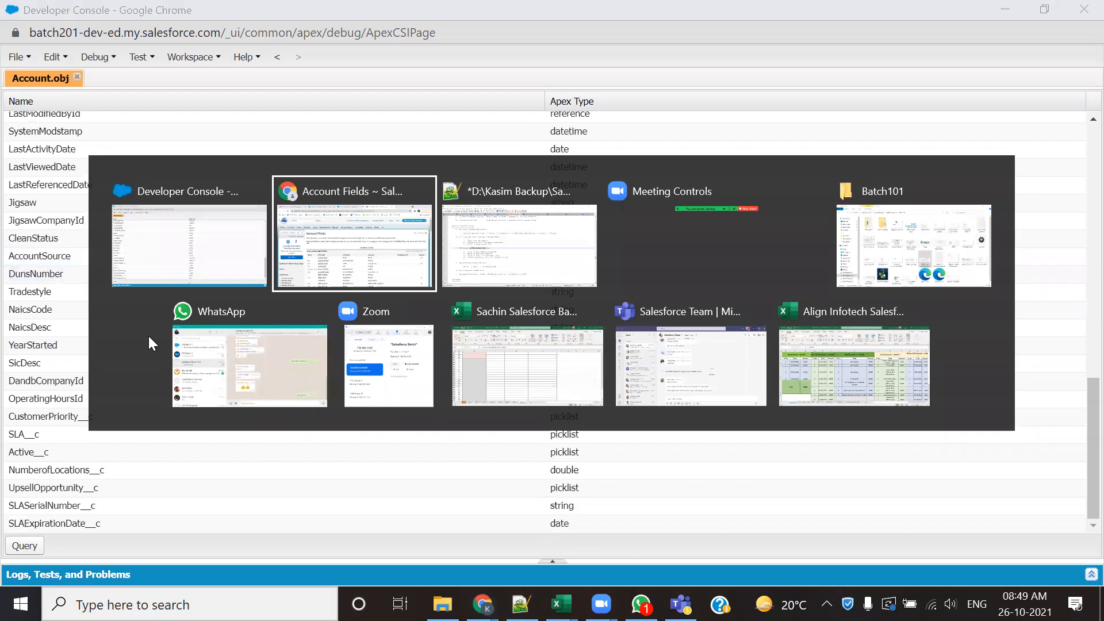
key(alt+Tab)
key(alt+Tab)
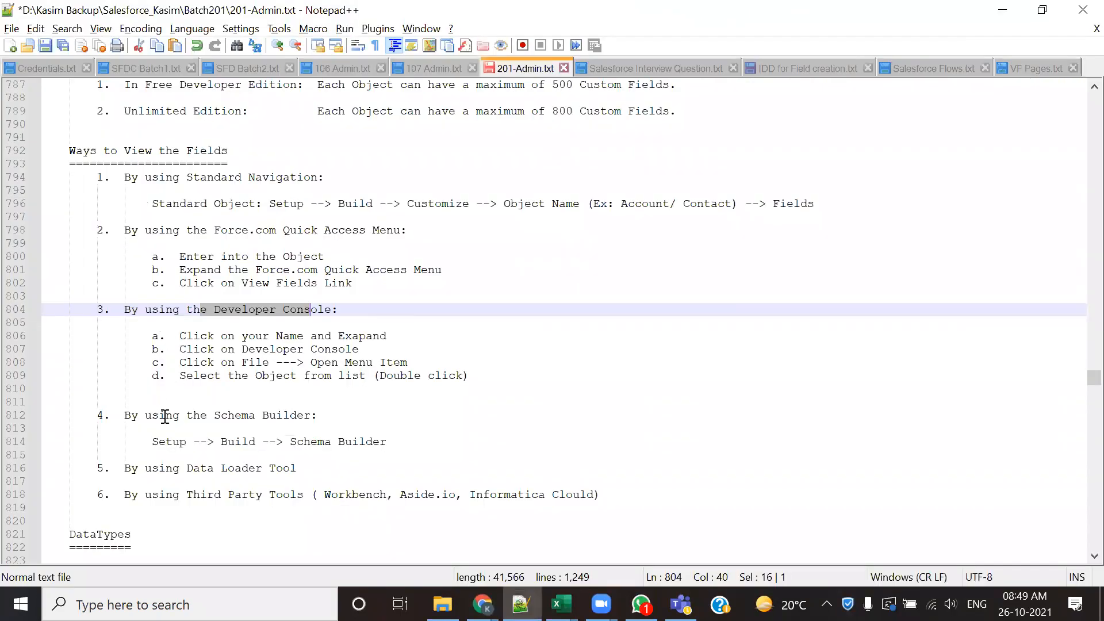
drag(165, 416, 263, 416)
- Switch back to Chrome, collapse the Customize section in Setup and open Schema Builder
key(alt+Tab)
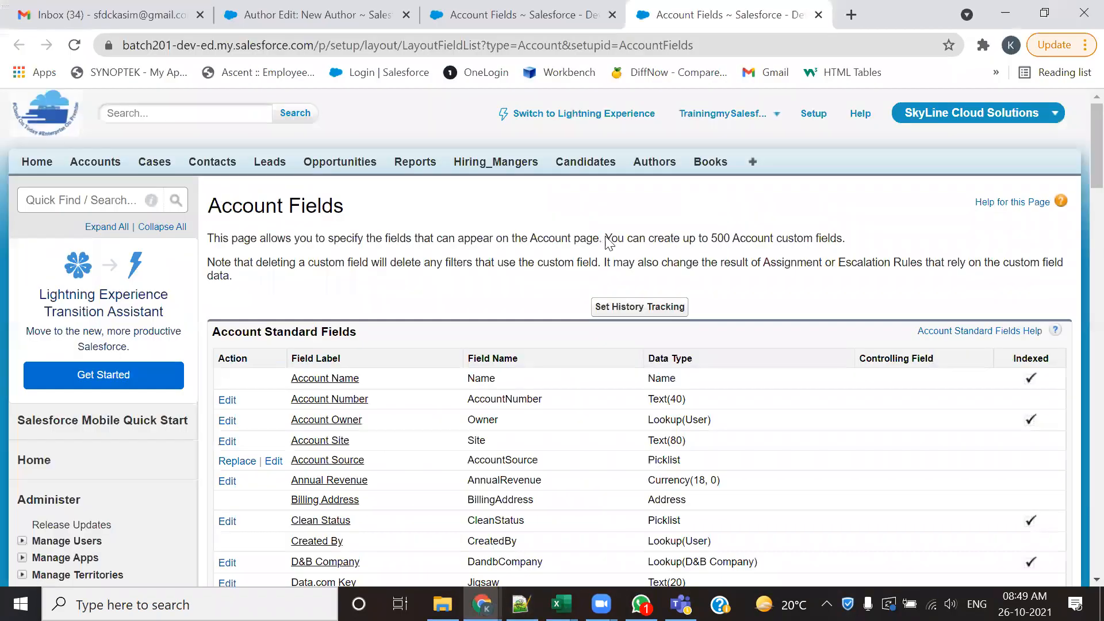
scroll(40, 339, down, 10)
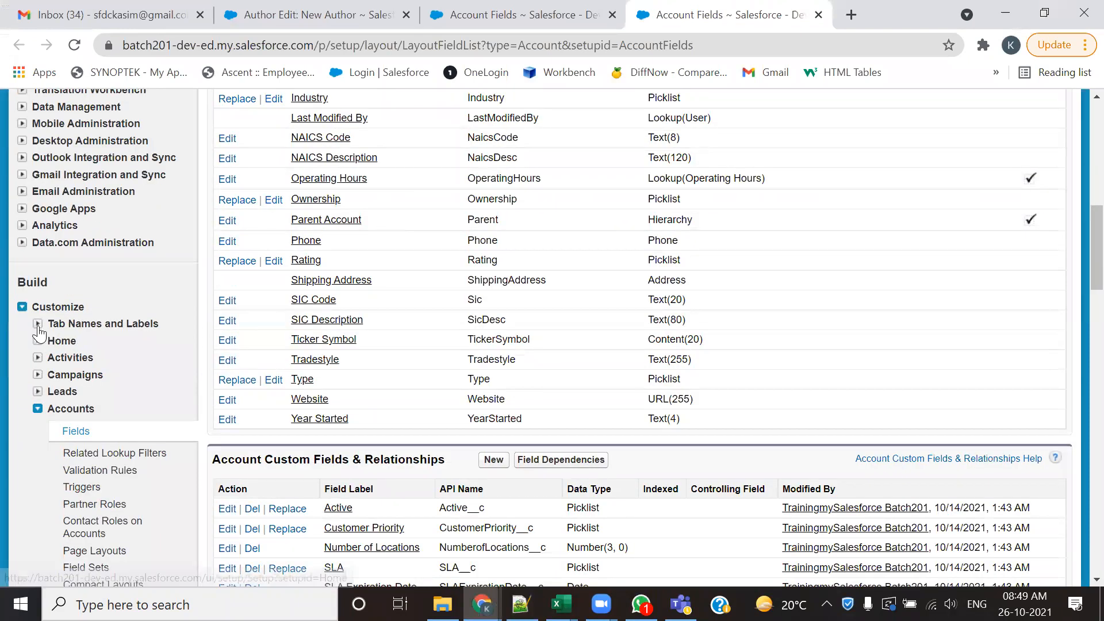
click(22, 306)
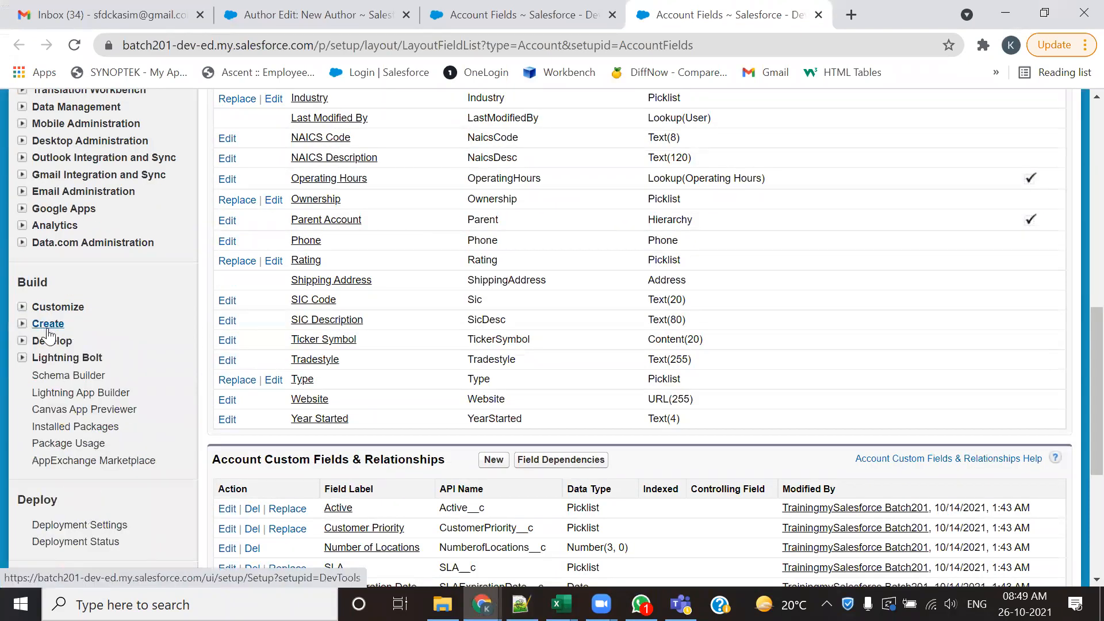
click(62, 377)
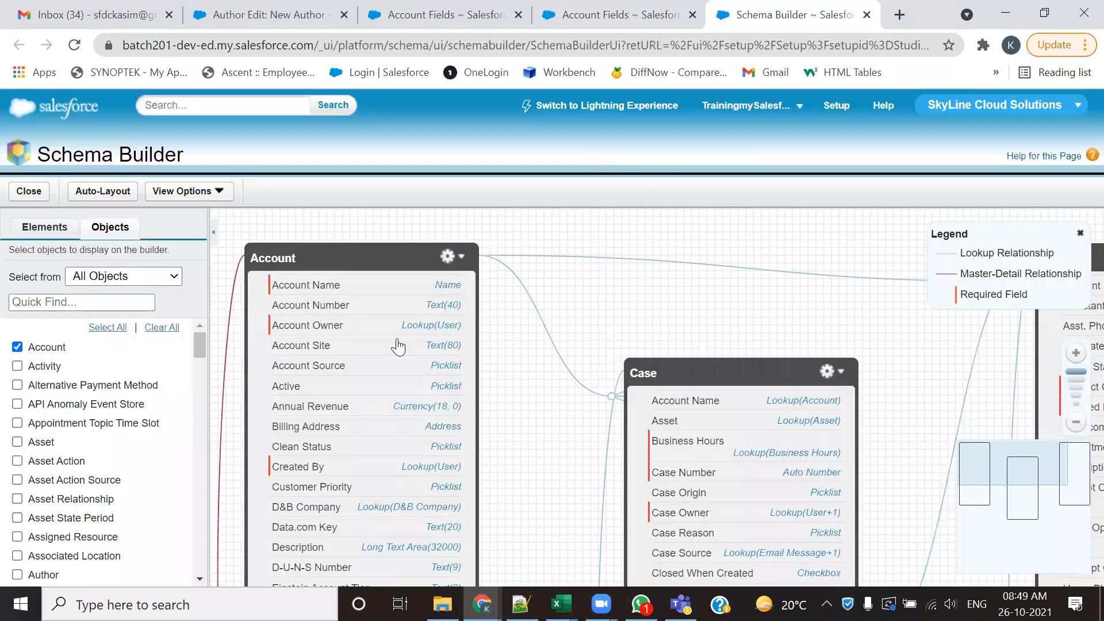
- Remove the Case and Contact objects from the Schema Builder canvas and move the Account box toward the canvas centre
scroll(46, 351, down, 10)
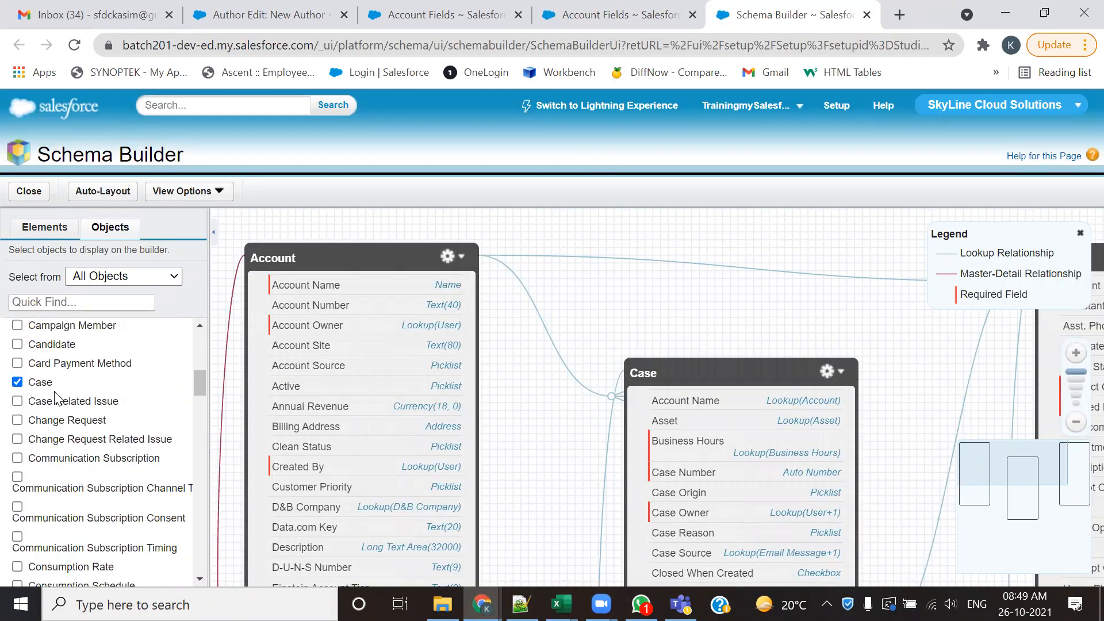
click(17, 353)
scroll(21, 356, down, 5)
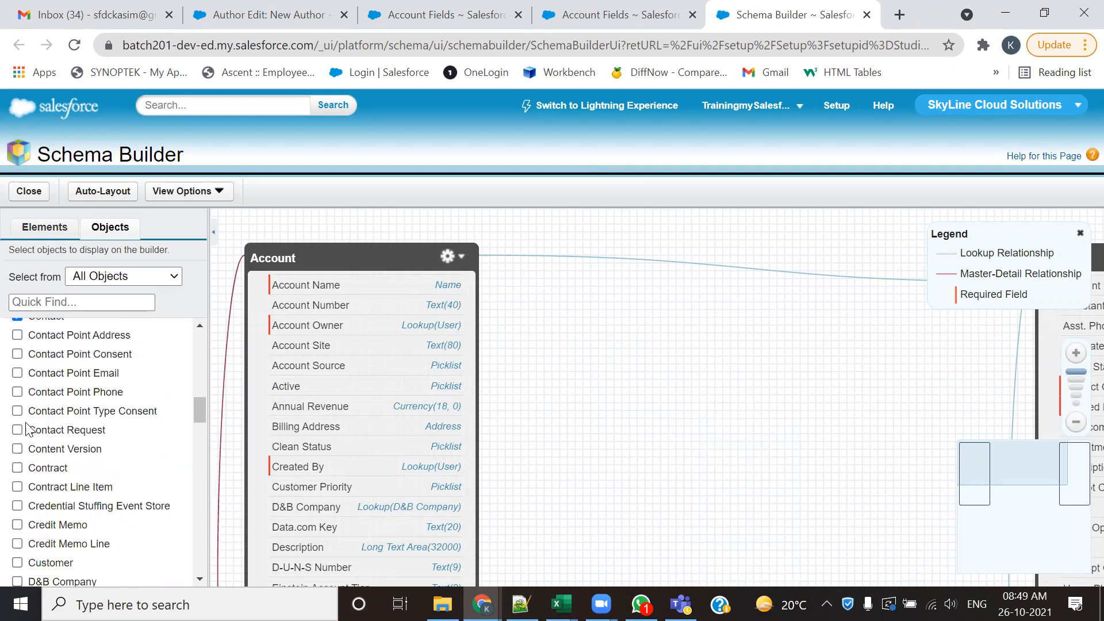
scroll(22, 397, up, 2)
click(17, 402)
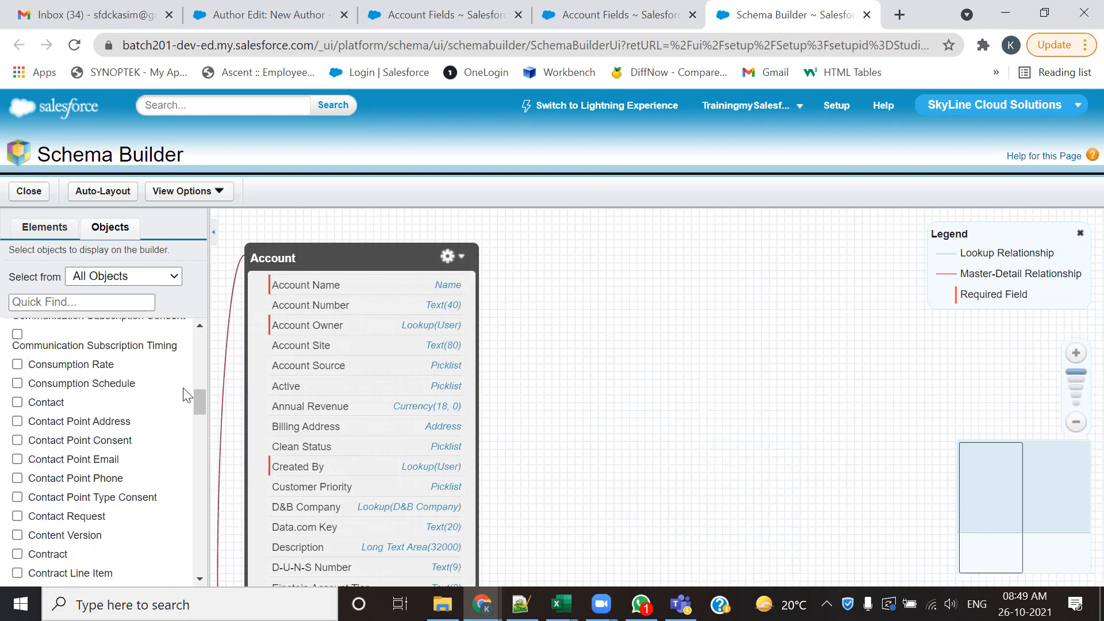
drag(331, 253, 544, 248)
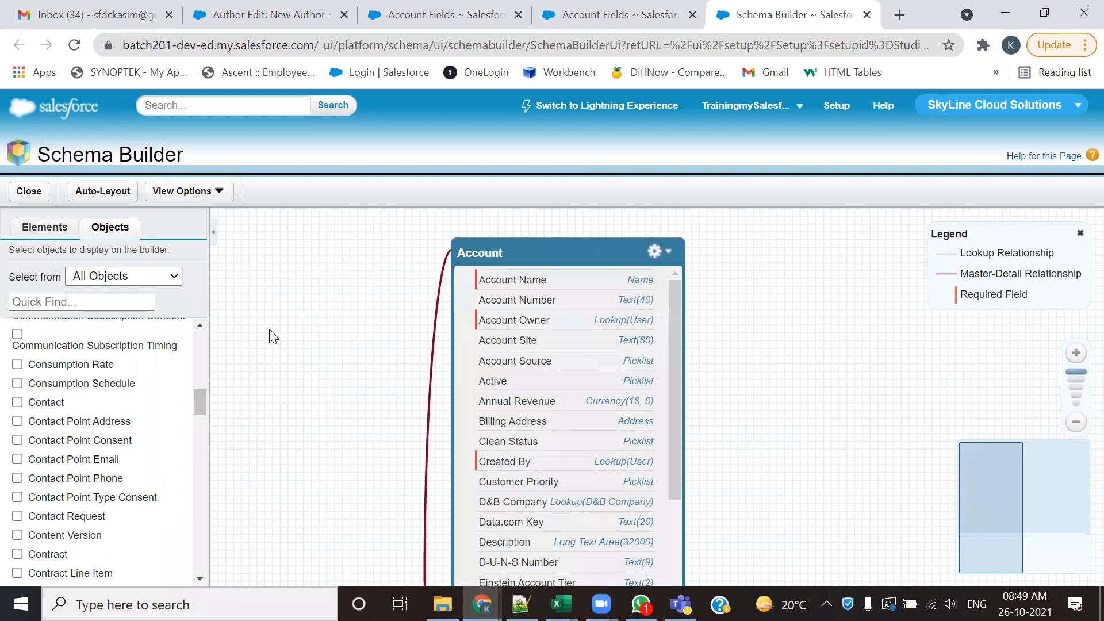
scroll(273, 337, down, 1)
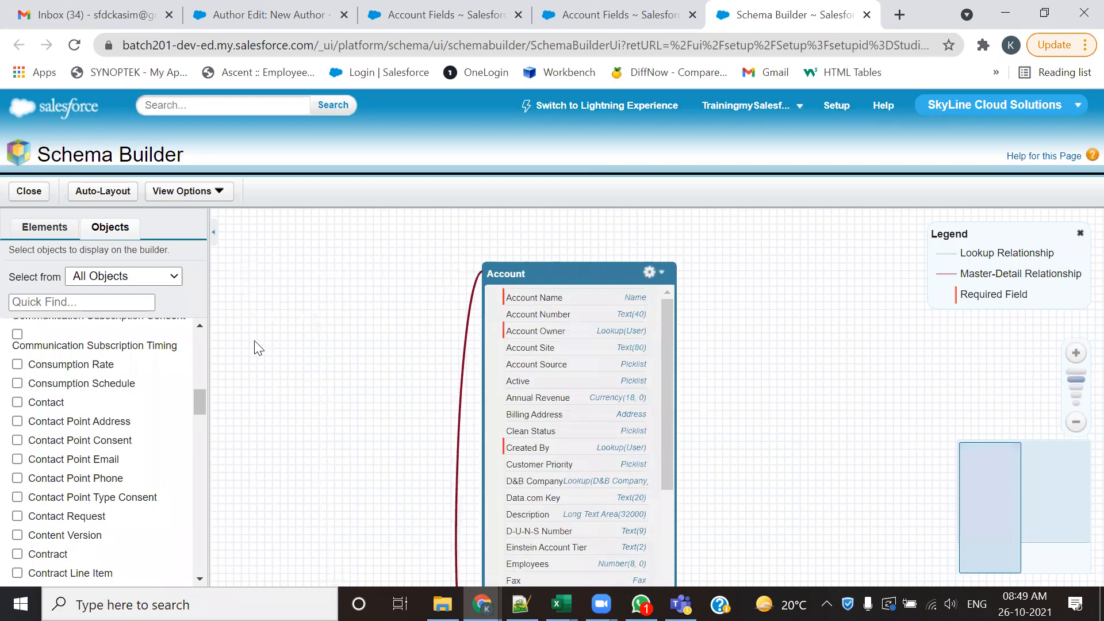
- Collapse the Schema Builder object list and examine the fields and data types in the Account box
click(215, 232)
drag(594, 396, 689, 374)
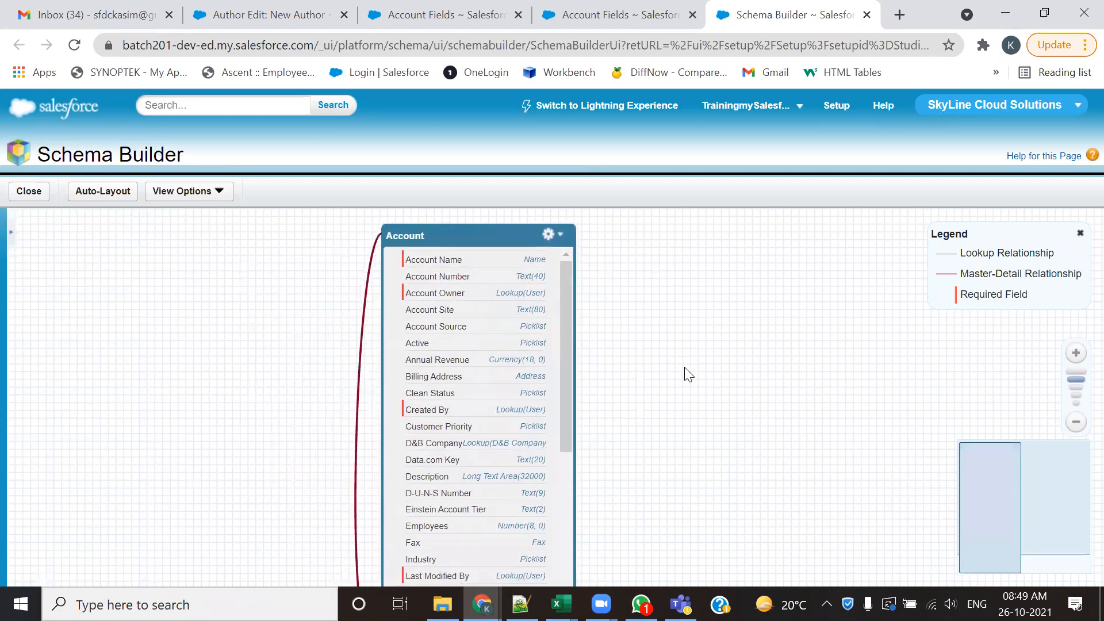
scroll(441, 343, down, 5)
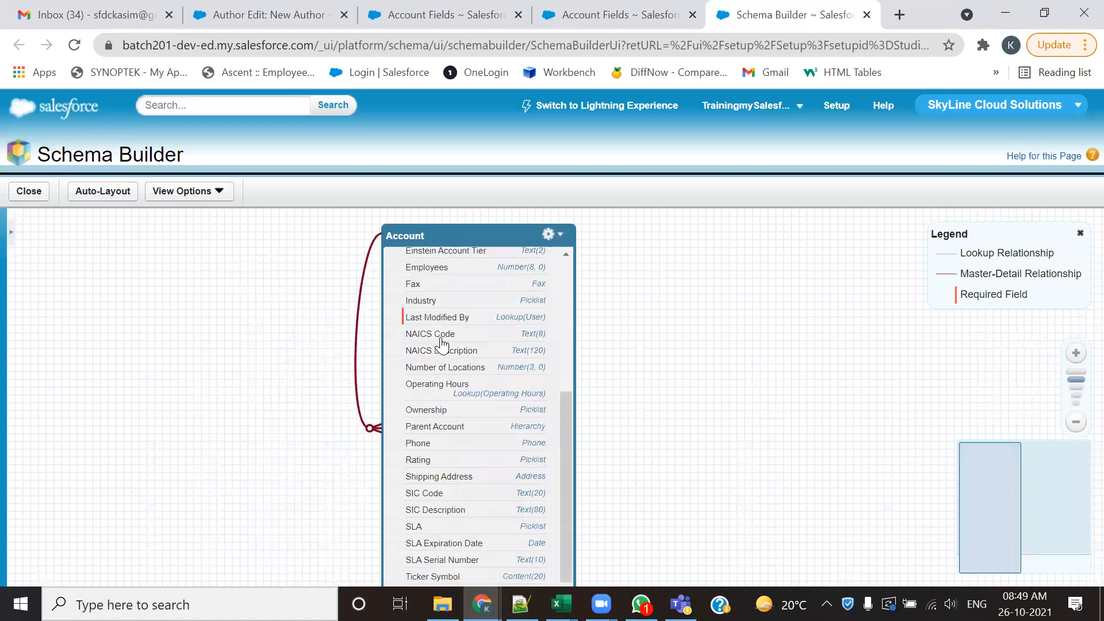
scroll(448, 339, up, 5)
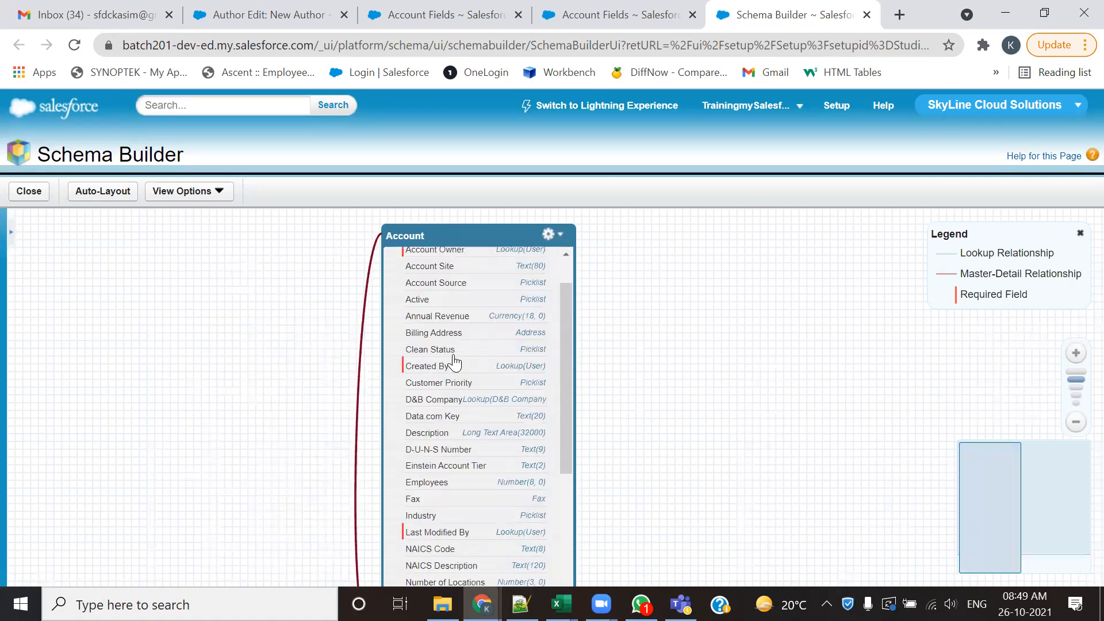
- Switch to the Notepad++ notes and highlight the Third Party Tools and Data Loader Tool entries among the Ways to View the Fields
key(alt+Tab)
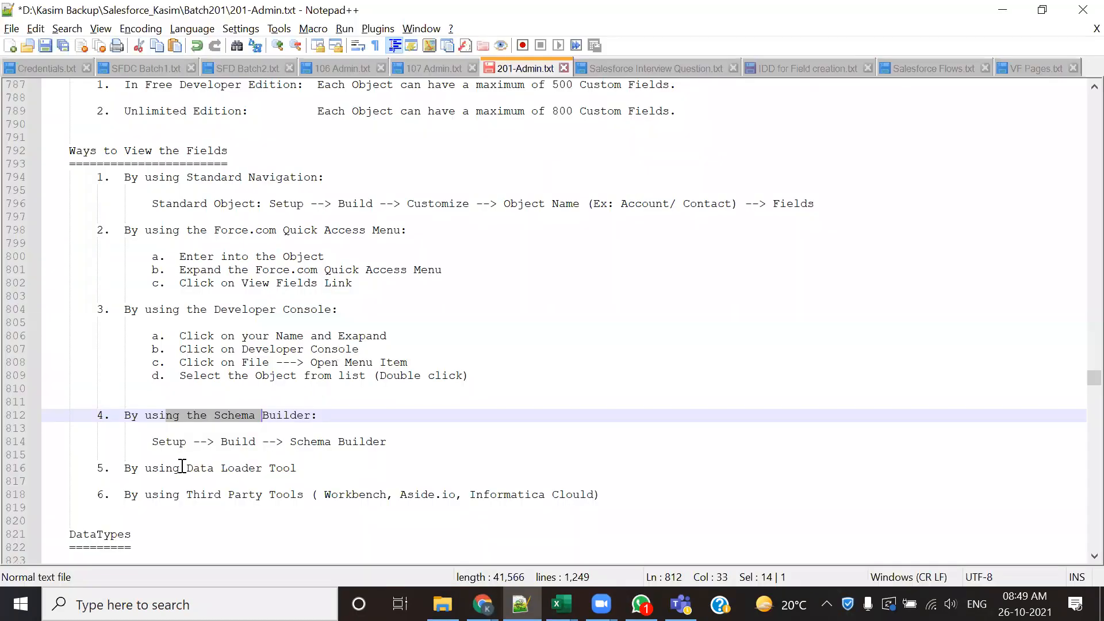
drag(183, 468, 313, 467)
drag(176, 498, 486, 504)
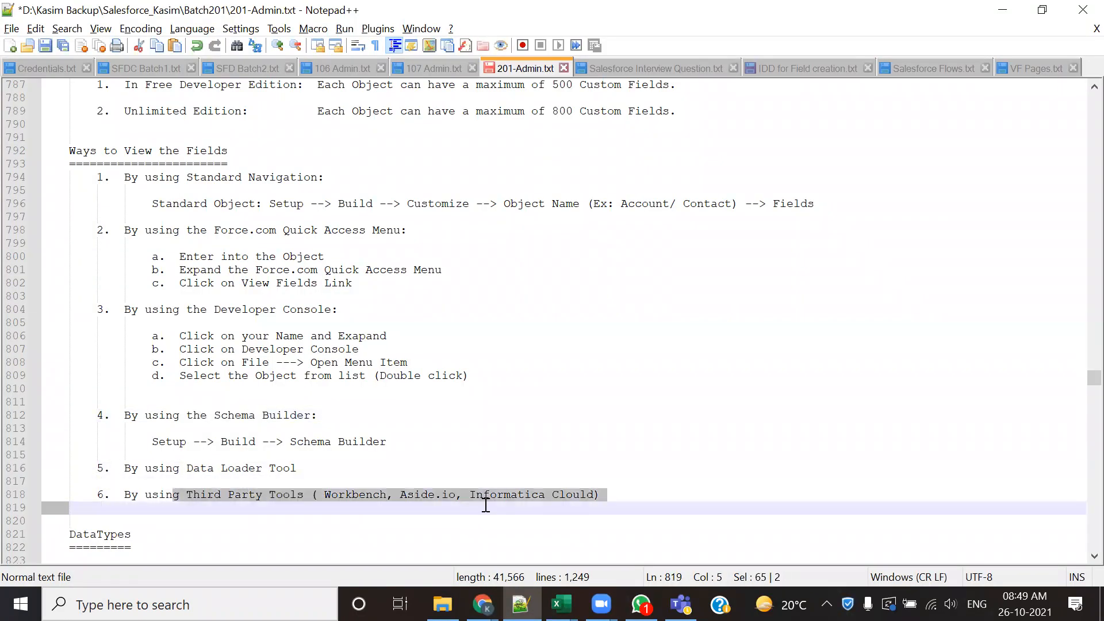
double_click(343, 495)
drag(174, 467, 353, 464)
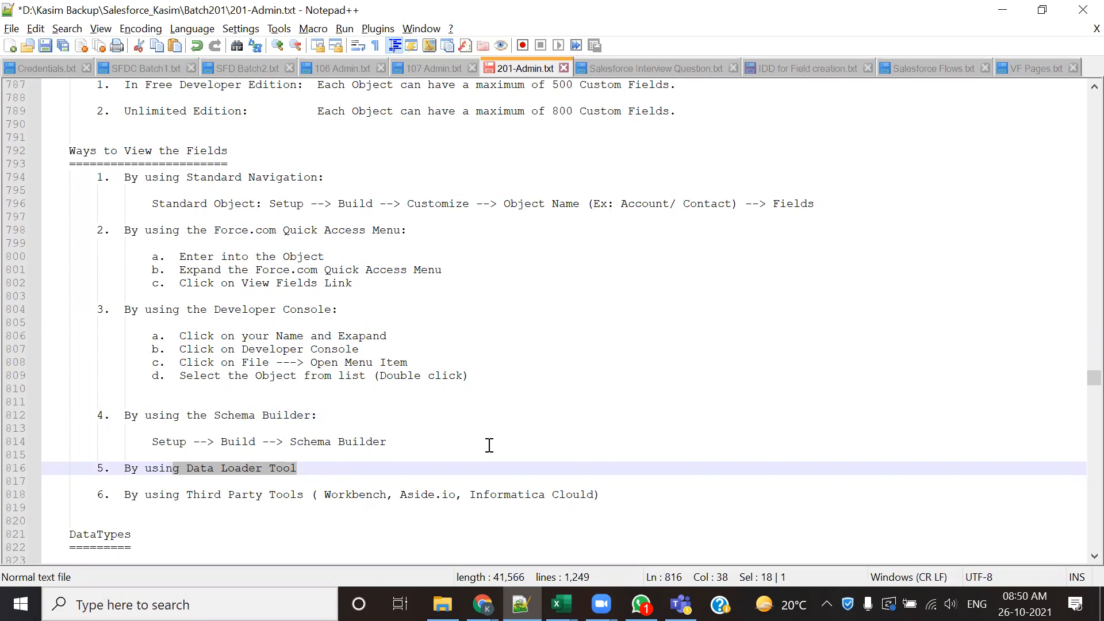
- Switch back to Chrome and close the Schema Builder page and both Account Fields pages
key(alt+Tab)
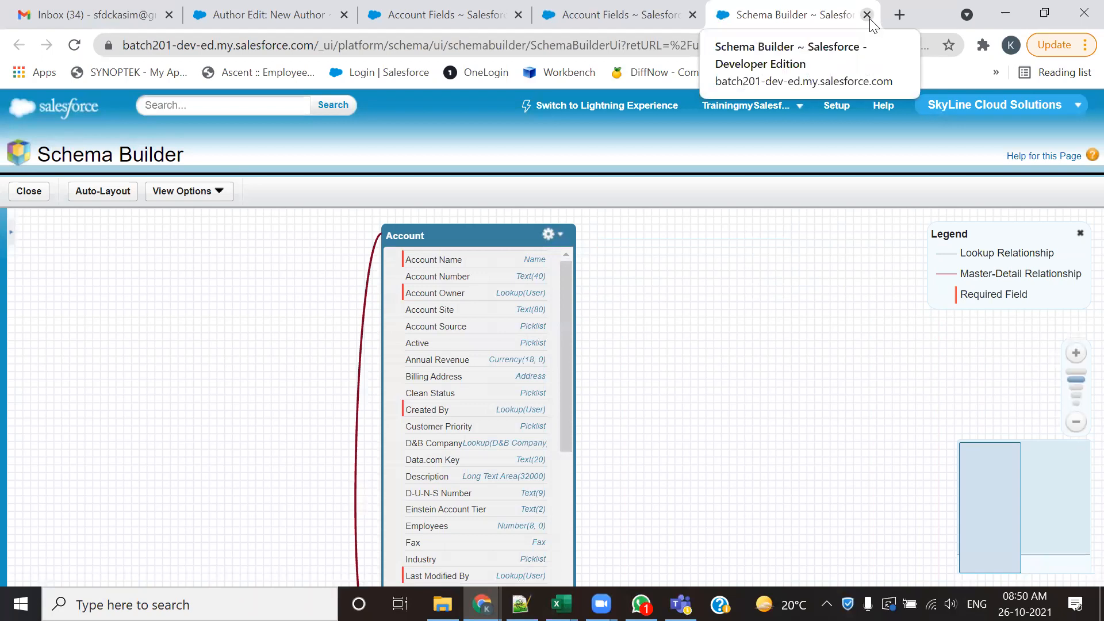
click(867, 14)
scroll(488, 230, up, 9)
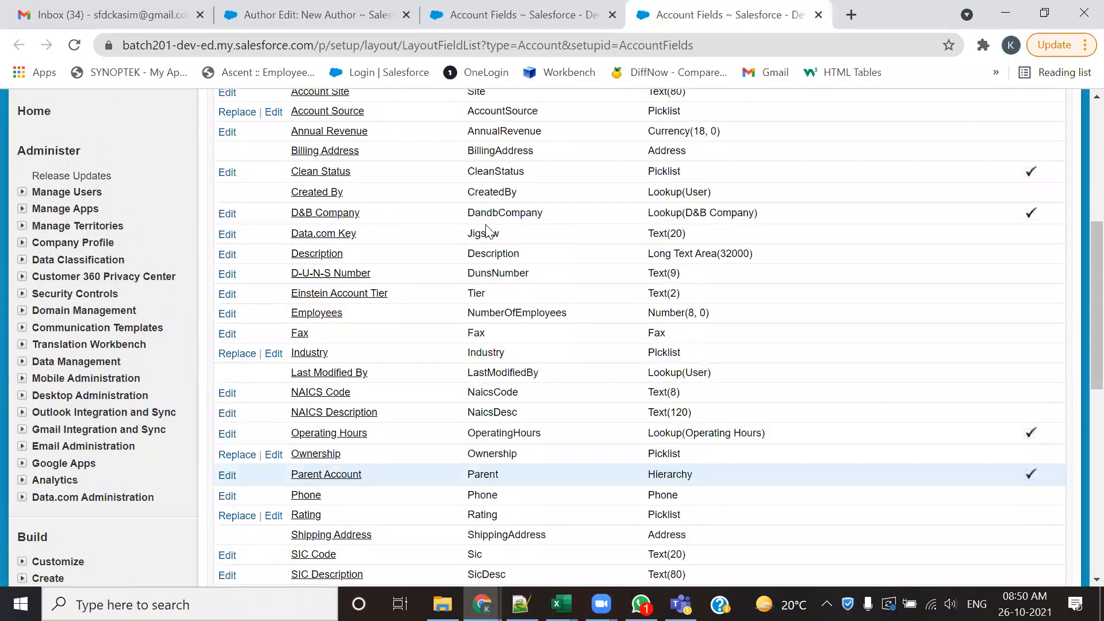
click(817, 15)
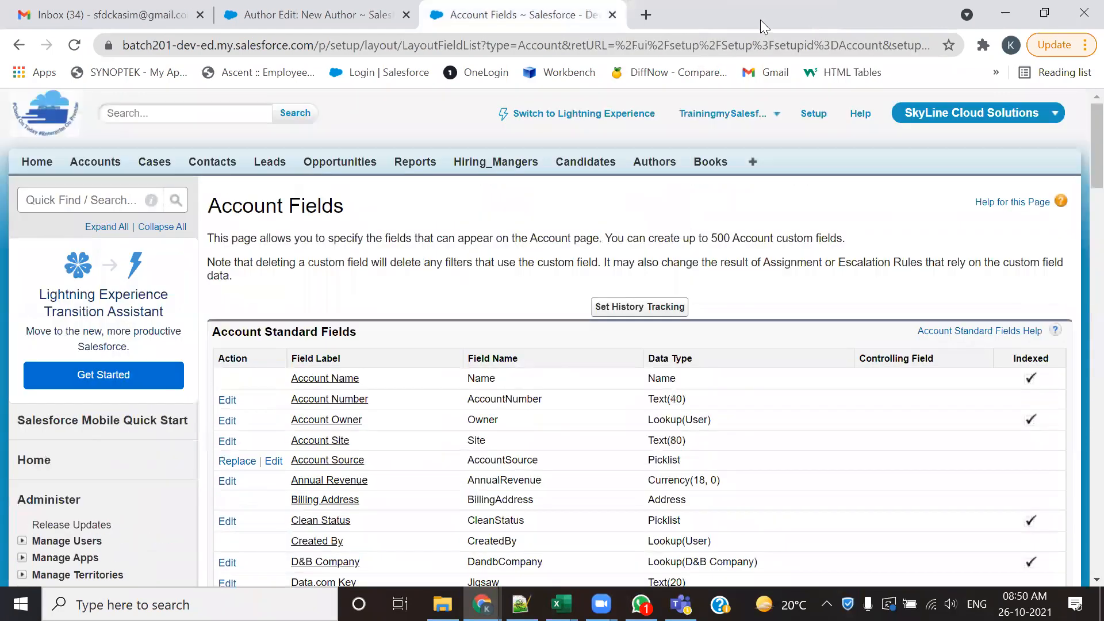
click(613, 14)
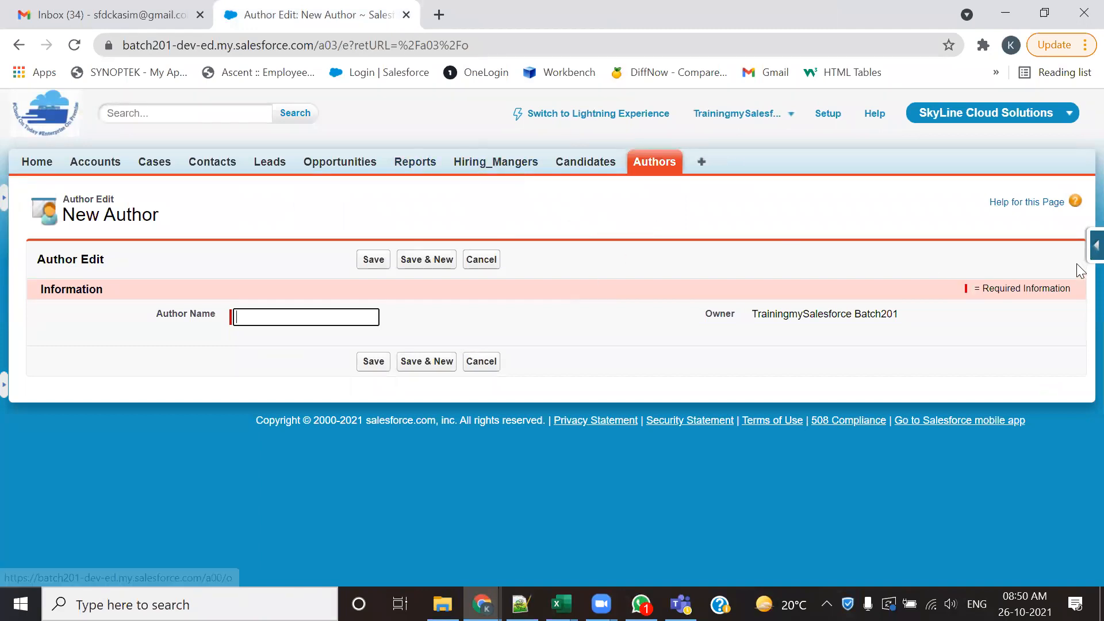
- Expand the Force.com quick access menu on the New Author page and go to the Hiring_Mangers home page
click(1095, 246)
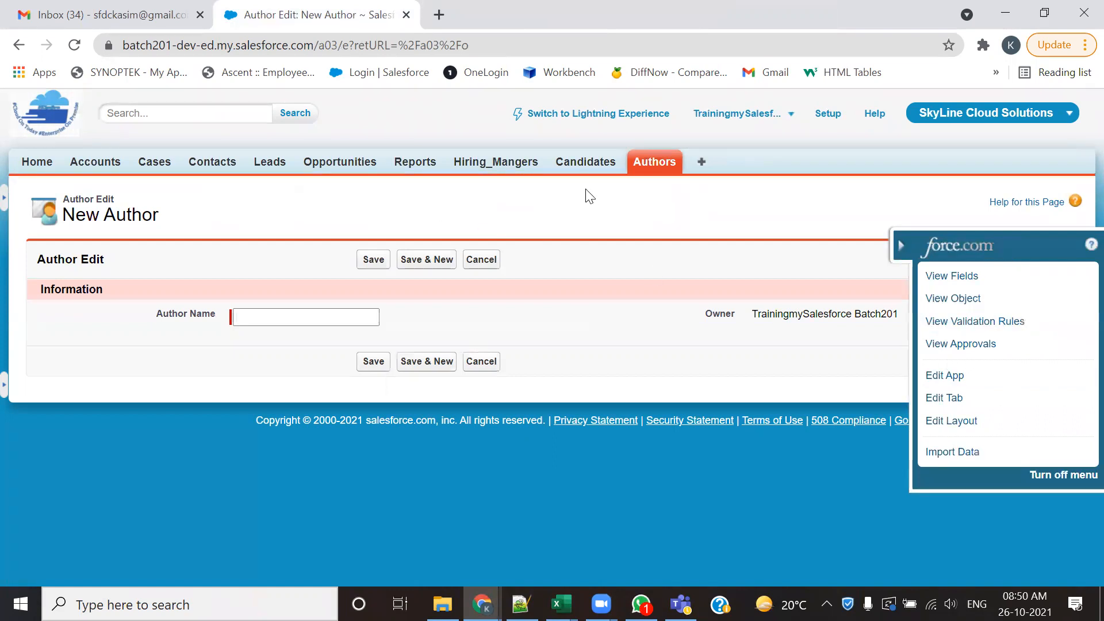
click(495, 164)
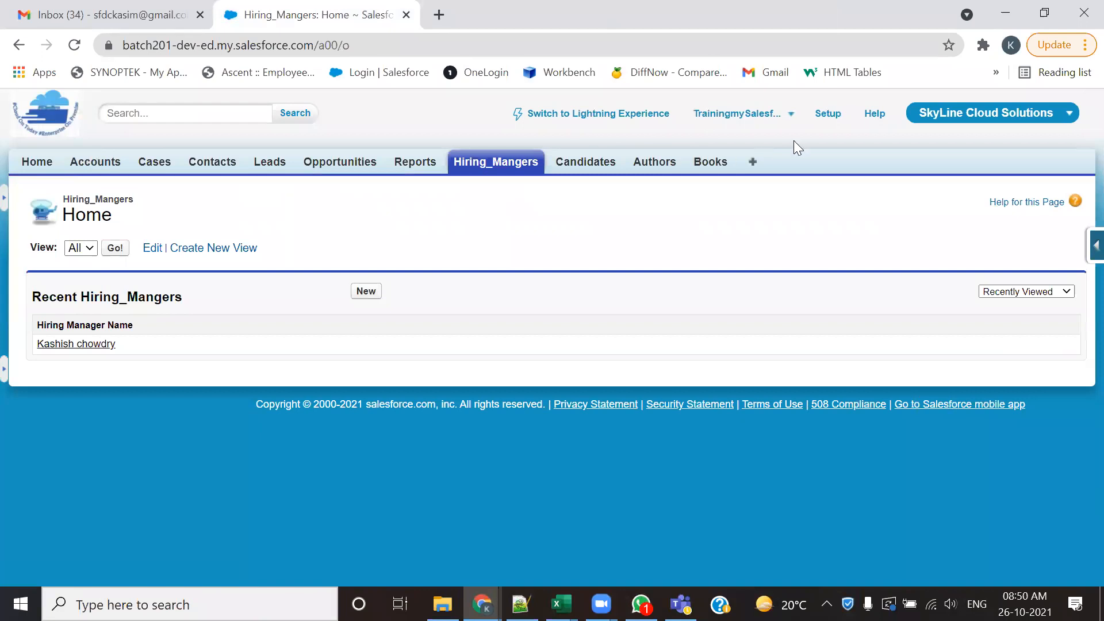
- In Setup, expand Customize, inspect and collapse the Leads options, and look through the objects listed under Customize
click(831, 114)
scroll(130, 367, down, 10)
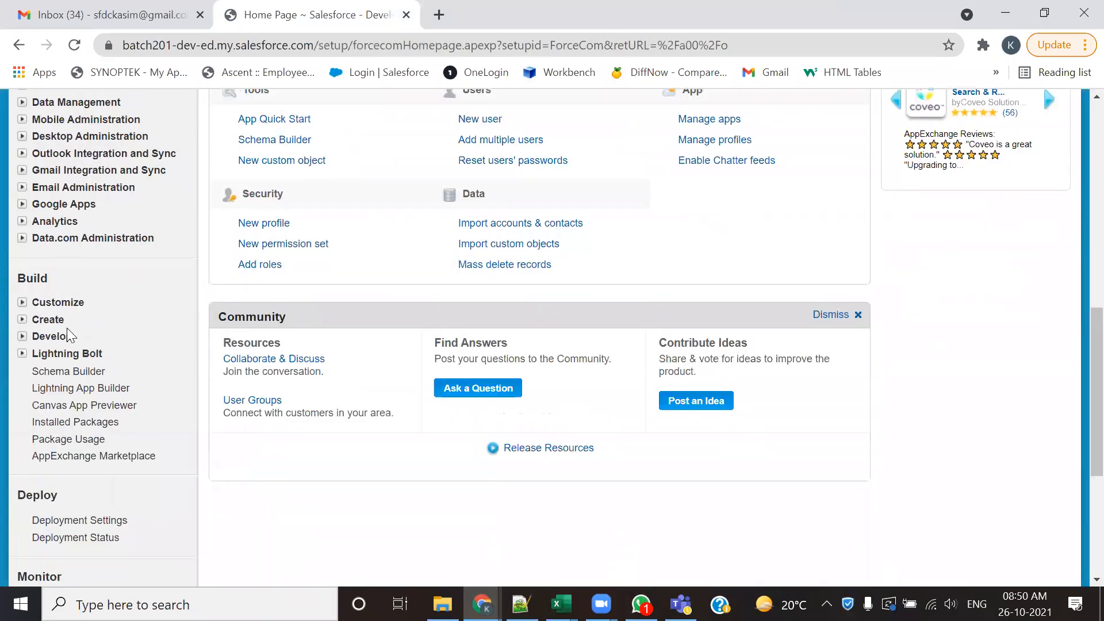
click(21, 303)
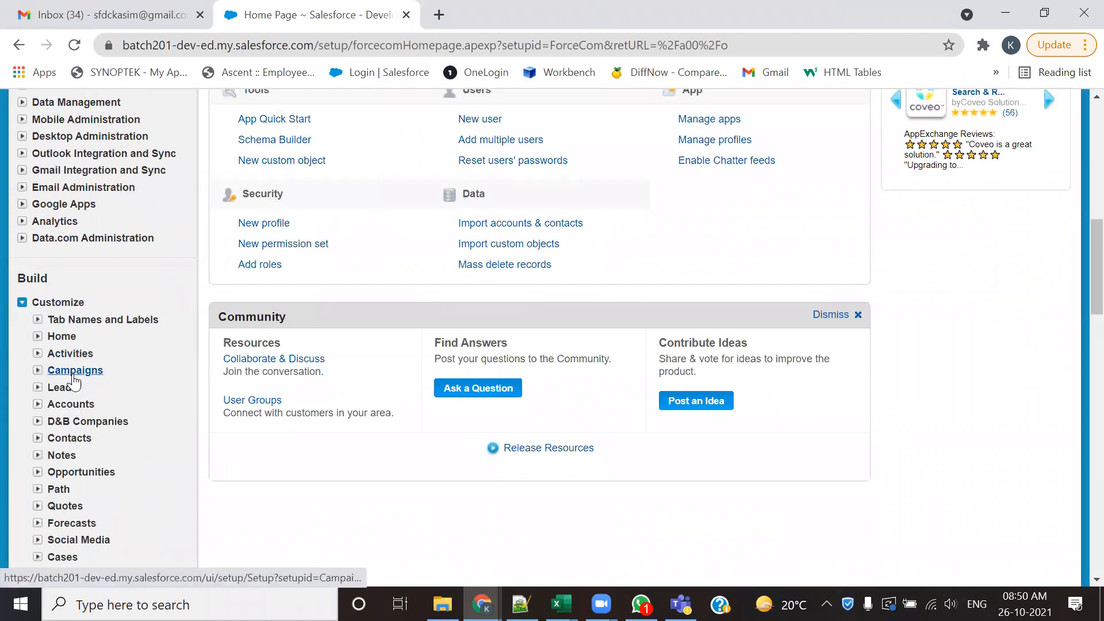
click(37, 387)
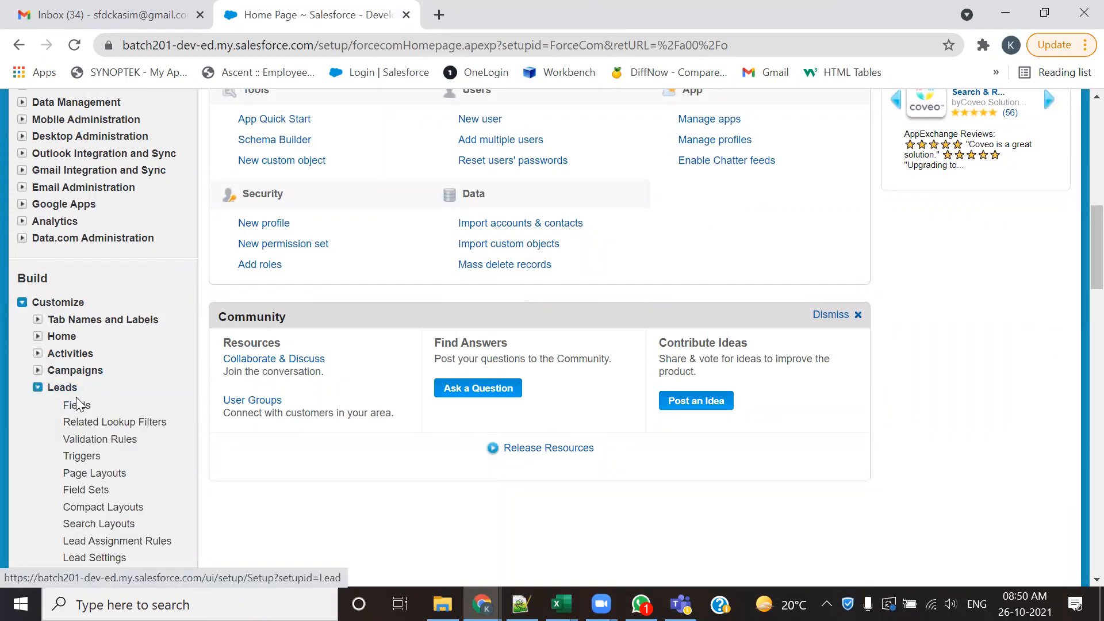
scroll(78, 379, down, 5)
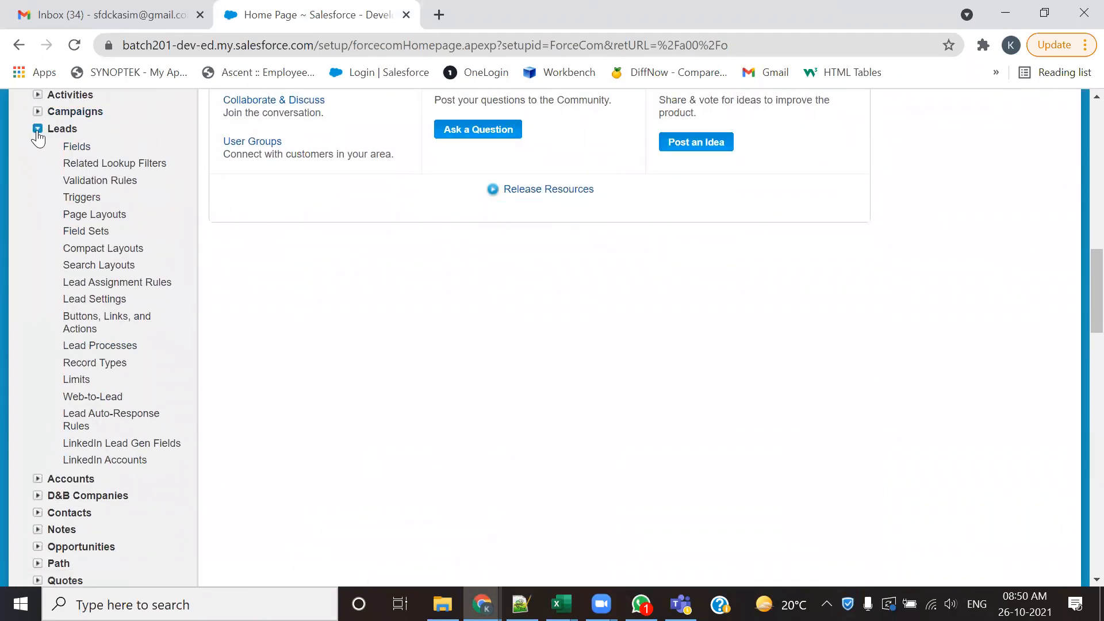
click(33, 129)
scroll(121, 348, up, 10)
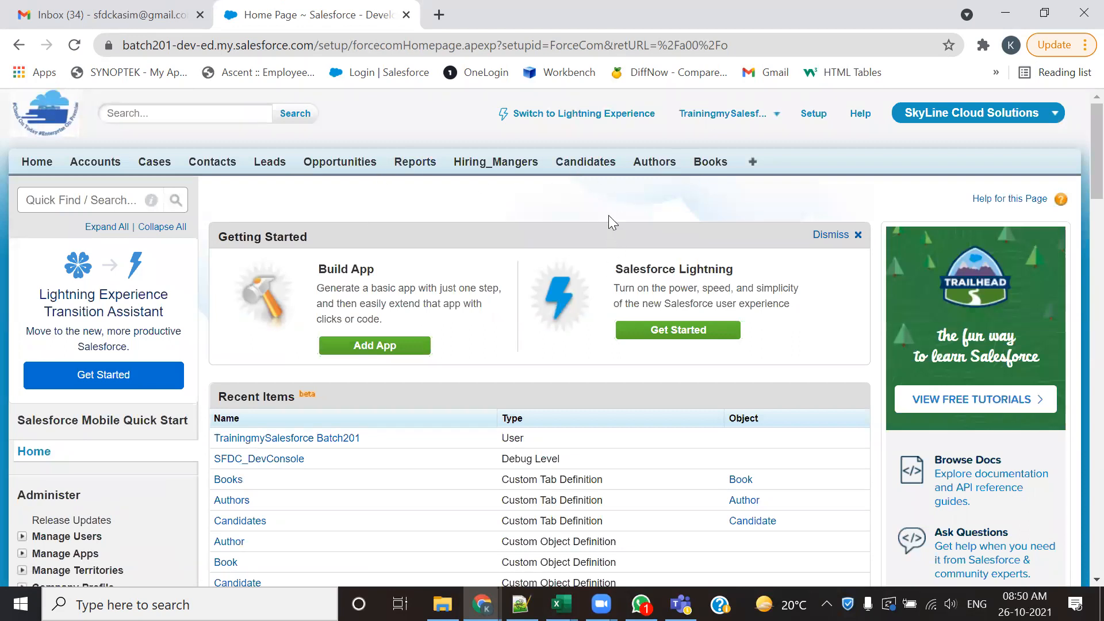
scroll(104, 405, down, 10)
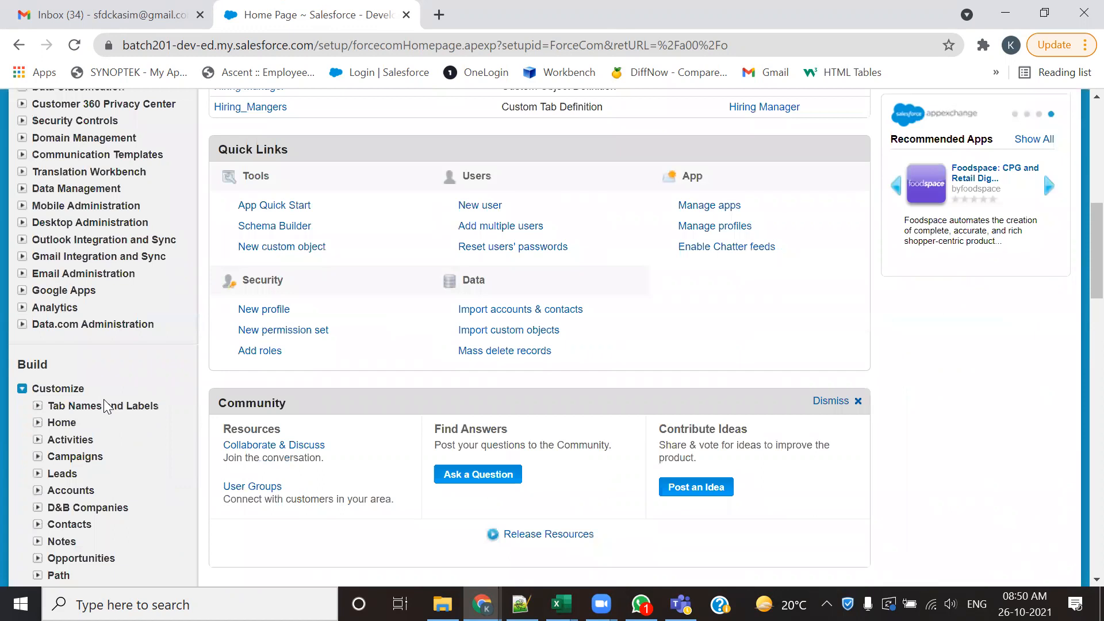
scroll(132, 276, down, 5)
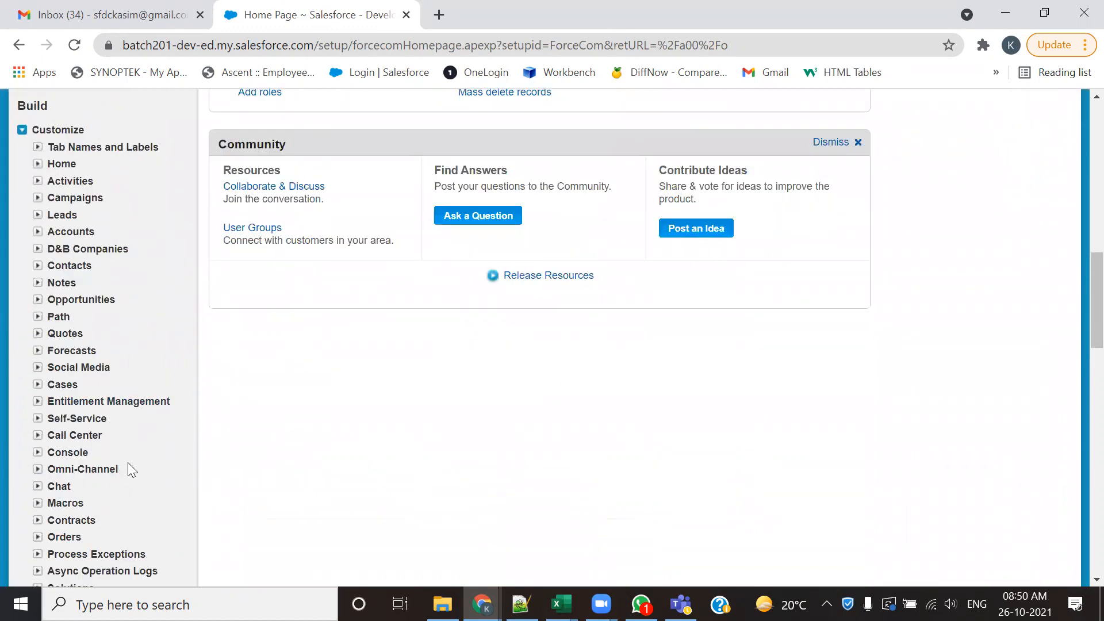
scroll(128, 460, up, 14)
scroll(128, 456, up, 1)
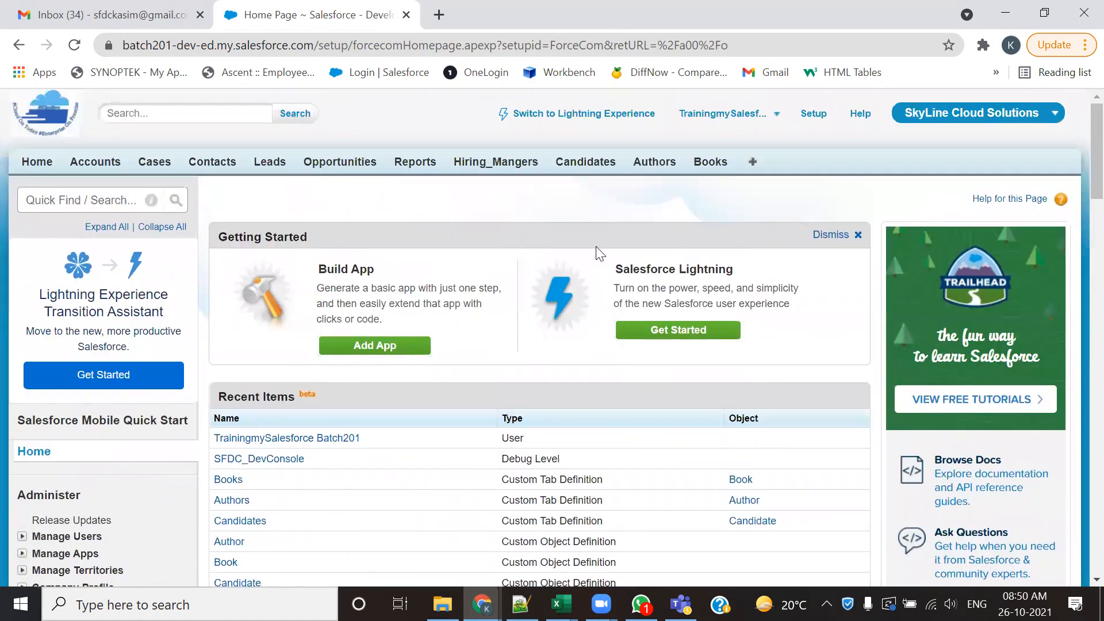
- Open the Hiring_Mangers home page and view the object's fields through the Force.com quick access menu
click(509, 168)
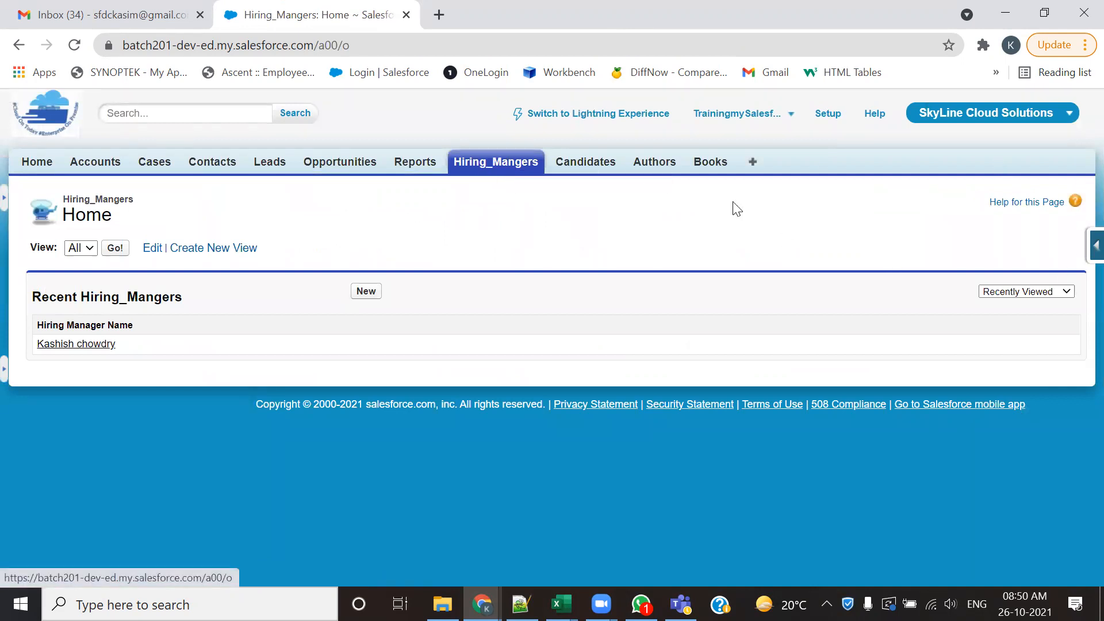
click(1092, 246)
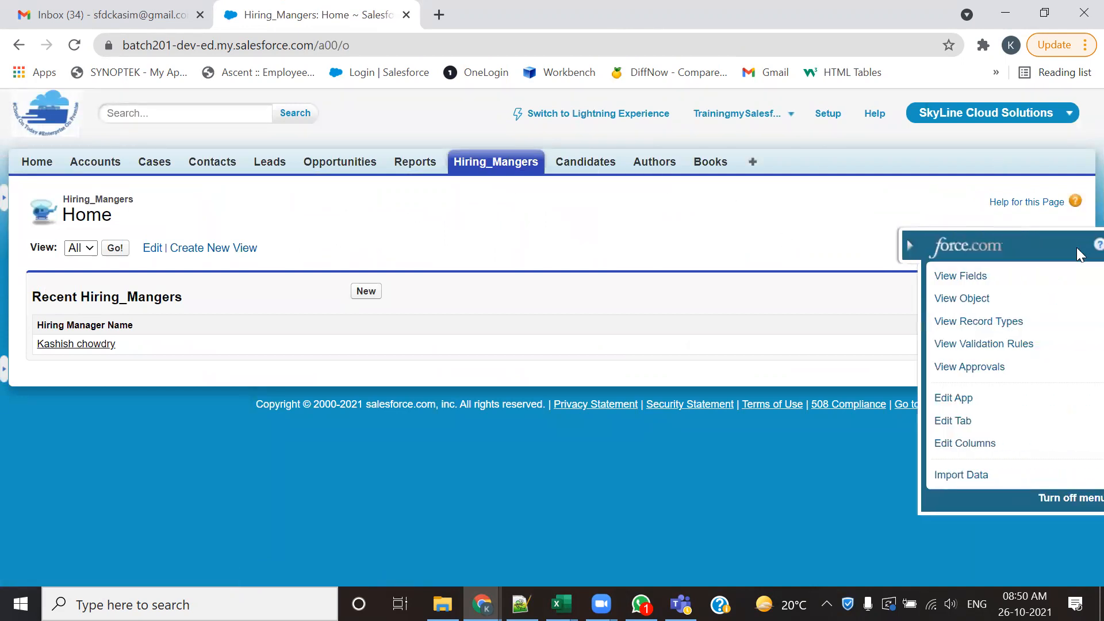
click(954, 276)
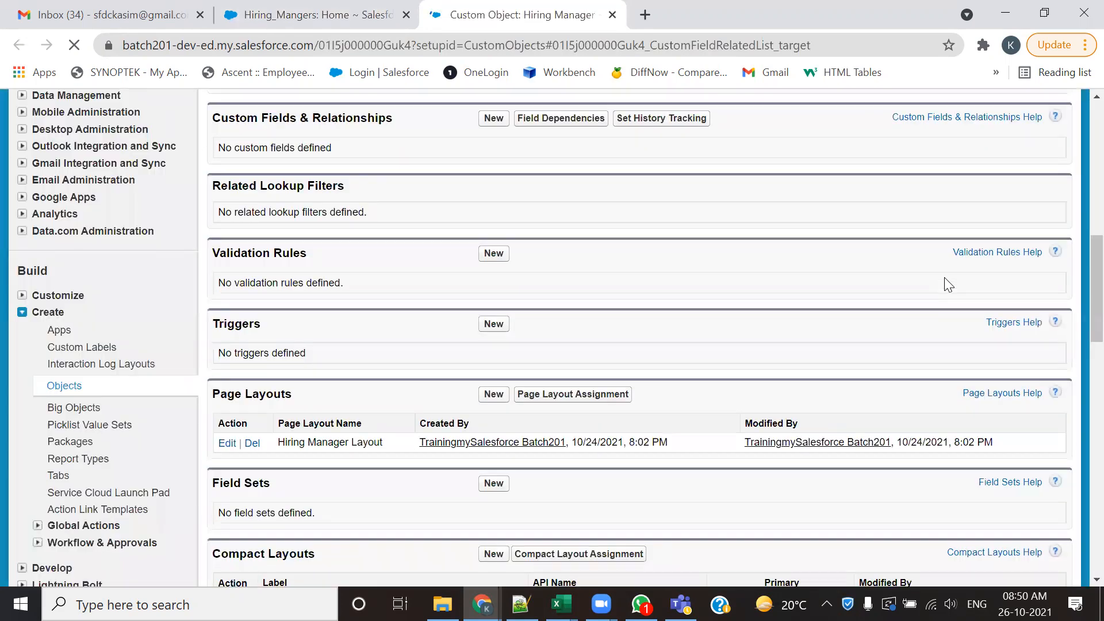
- Examine the Hiring Manager object's field sections, highlighting the Standard Fields and Custom Fields & Relationships headings
scroll(658, 298, up, 6)
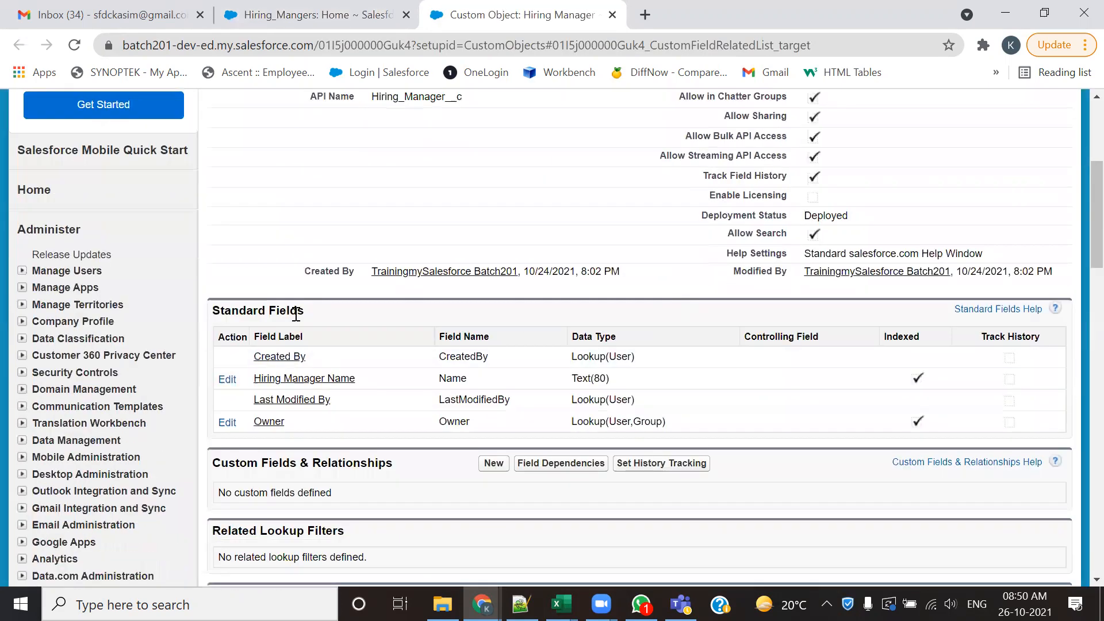
scroll(295, 314, down, 3)
drag(306, 139, 205, 139)
drag(401, 298, 211, 290)
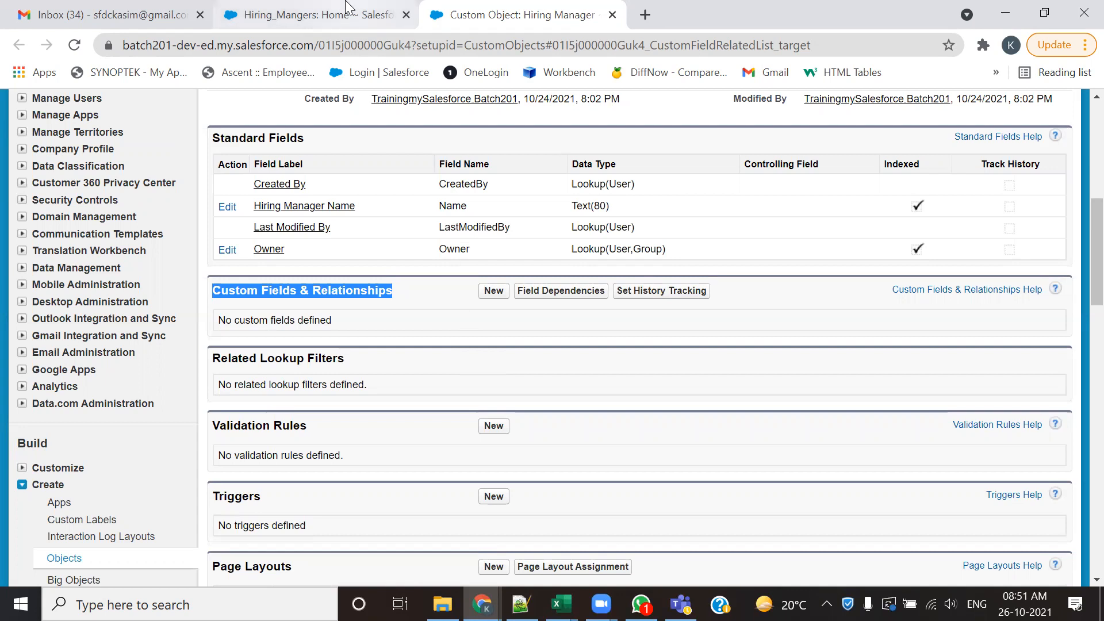
- Return to the Hiring_Mangers home page, then switch to the Notepad++ notes and bring up the DataTypes section
click(347, 8)
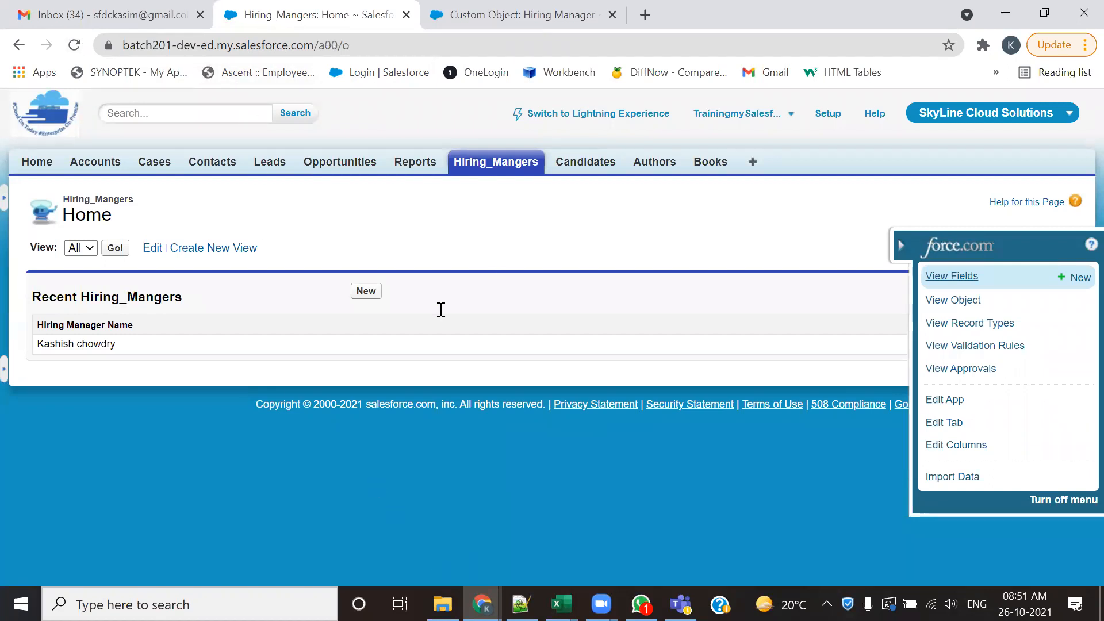
key(alt+Tab)
scroll(441, 309, down, 1)
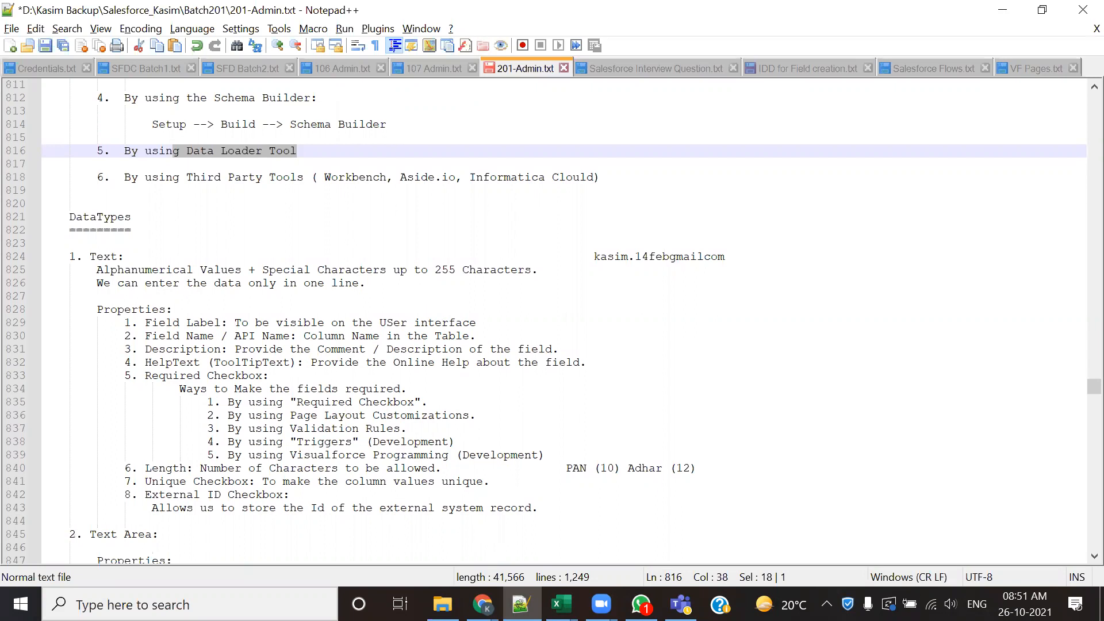
- Switch back to Chrome, start a new custom field for Hiring Manager, and highlight the field-type instruction and Data Type heading
key(alt+Tab)
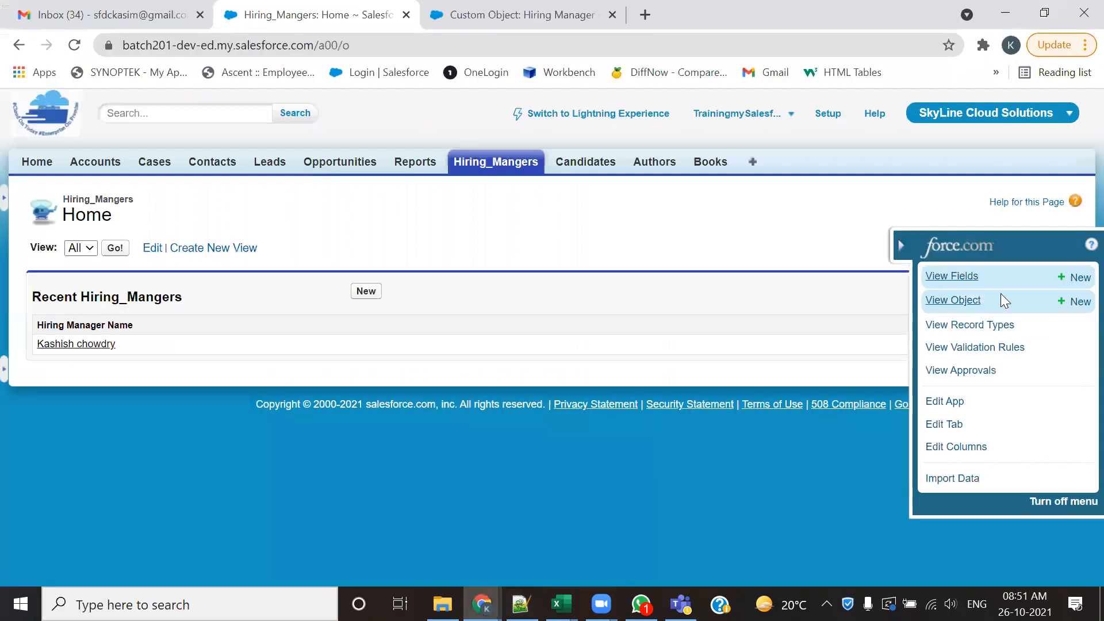
click(952, 281)
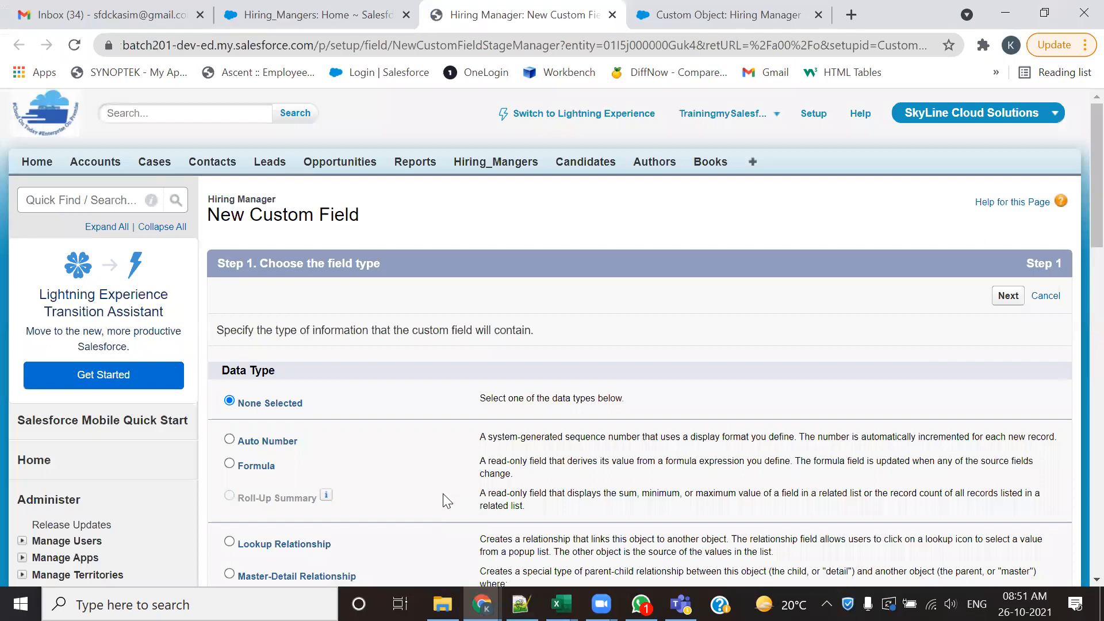
scroll(366, 327, down, 3)
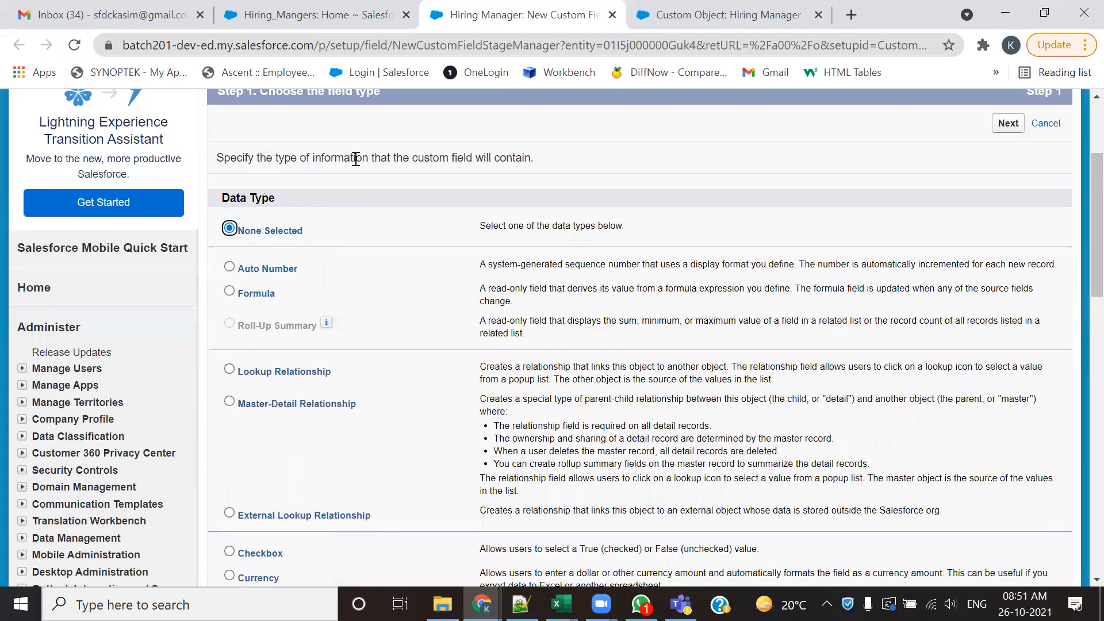
drag(260, 159, 535, 159)
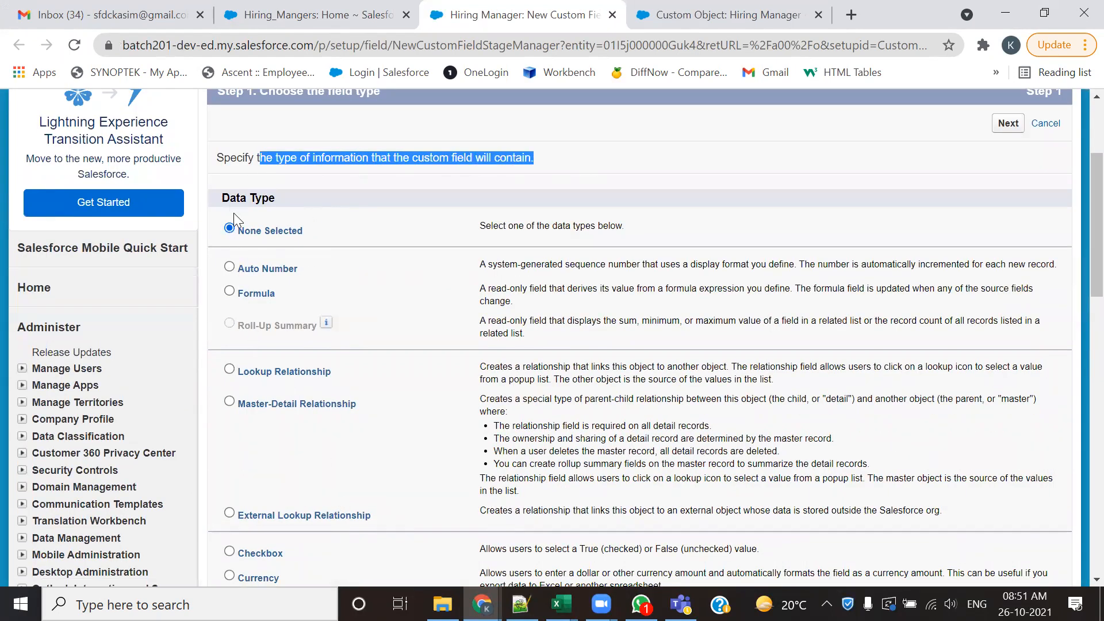
drag(222, 198, 282, 199)
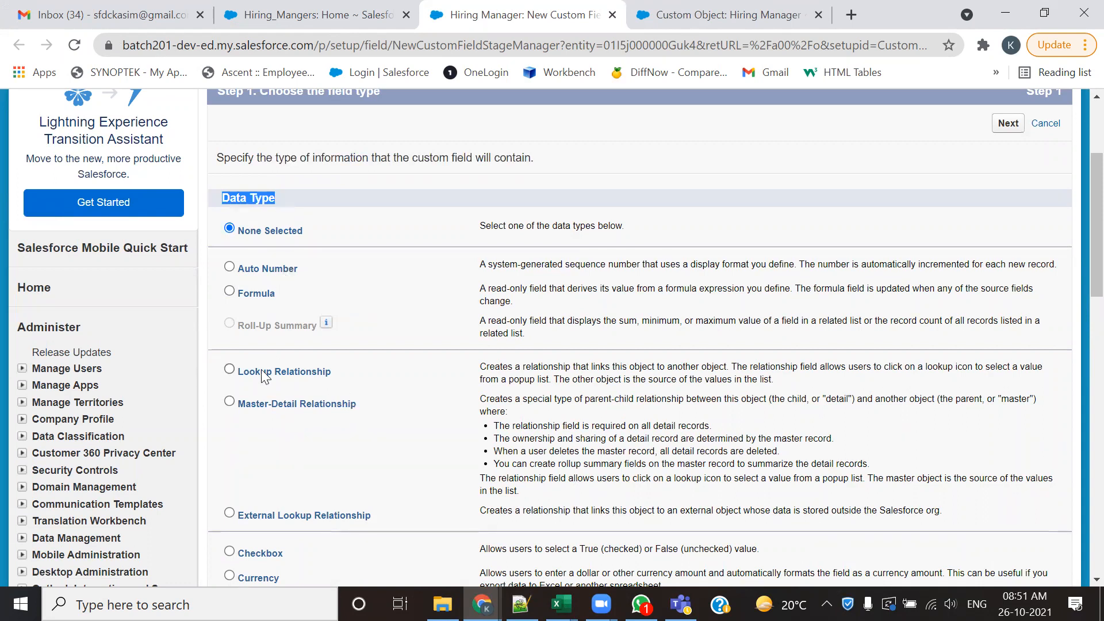
- Look through the available custom field data types from Auto Number down to URL
scroll(279, 262, down, 2)
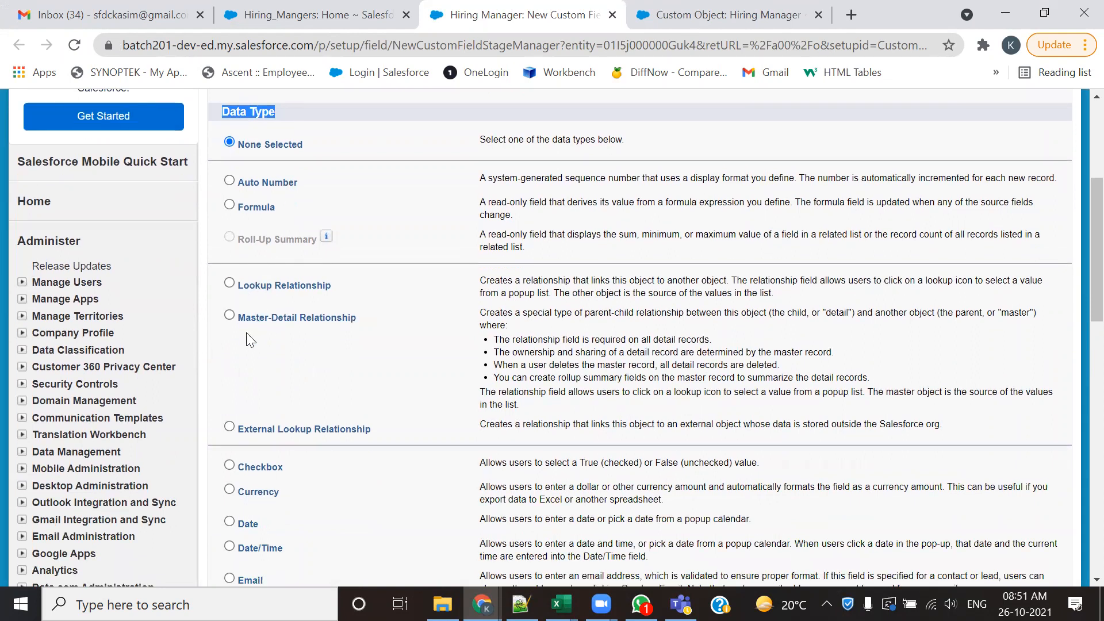
scroll(274, 432, down, 5)
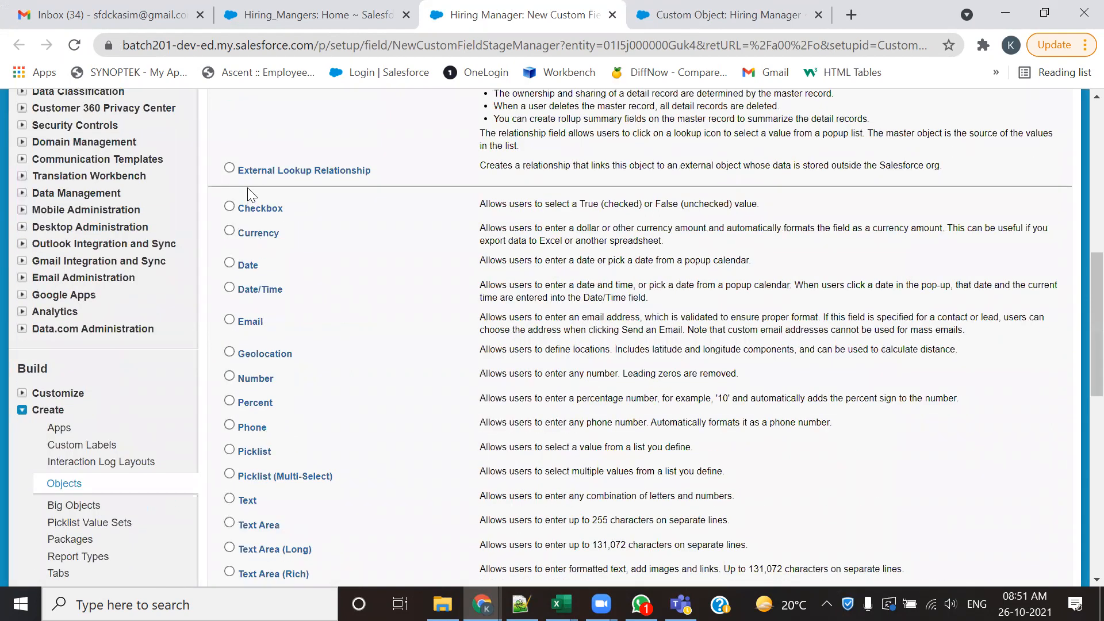
scroll(250, 287, down, 3)
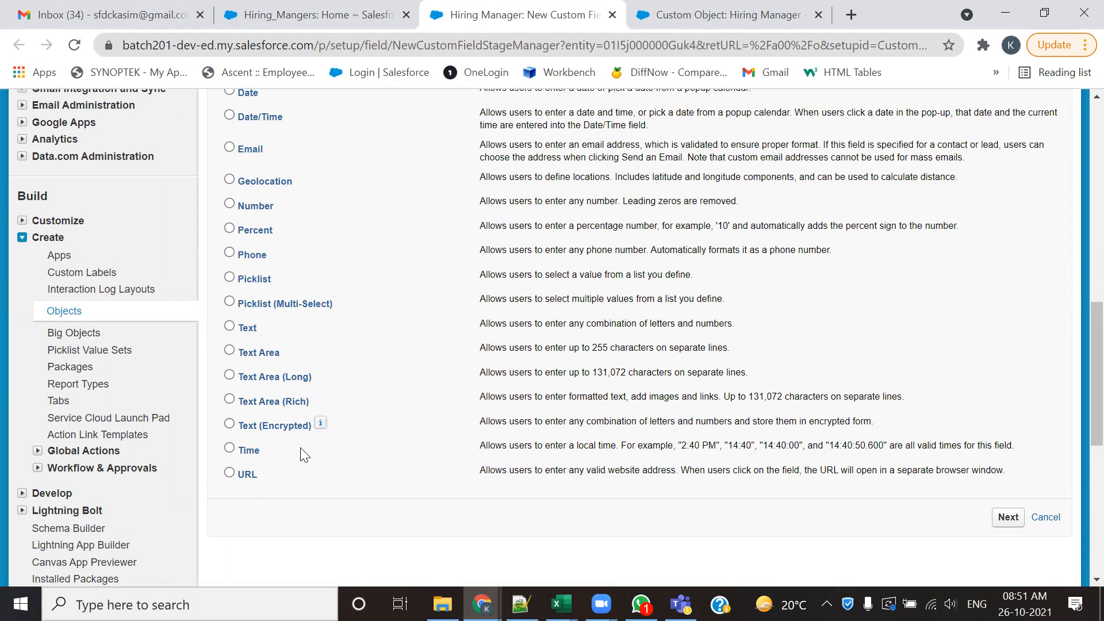
- Look over the custom field data types again, then switch to the Notepad++ notes and highlight the Text data type section
scroll(305, 455, up, 9)
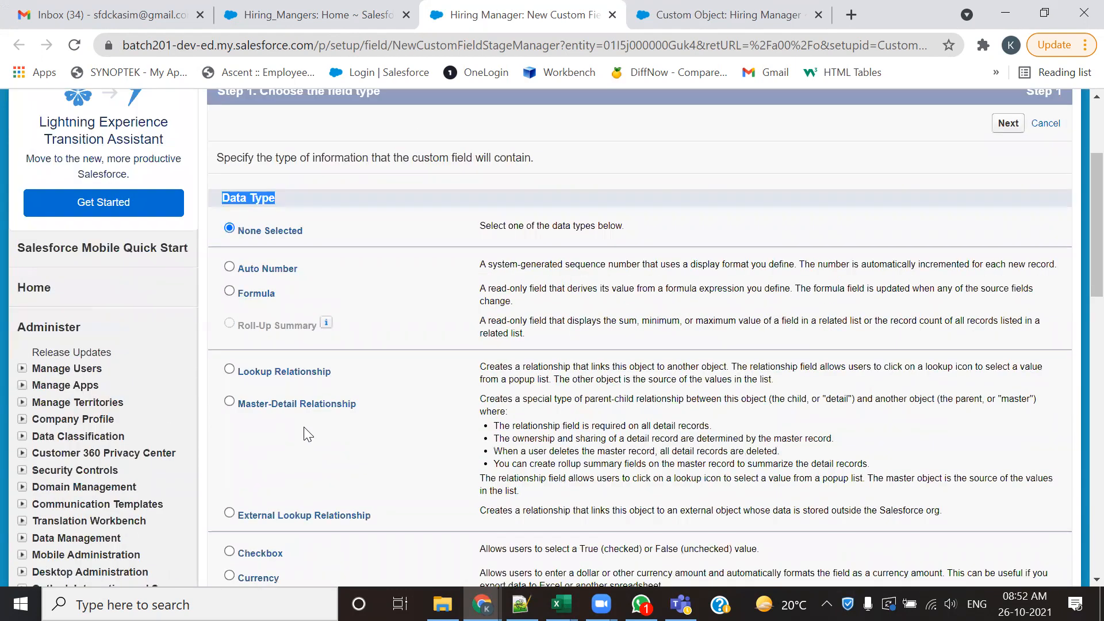
scroll(304, 427, down, 2)
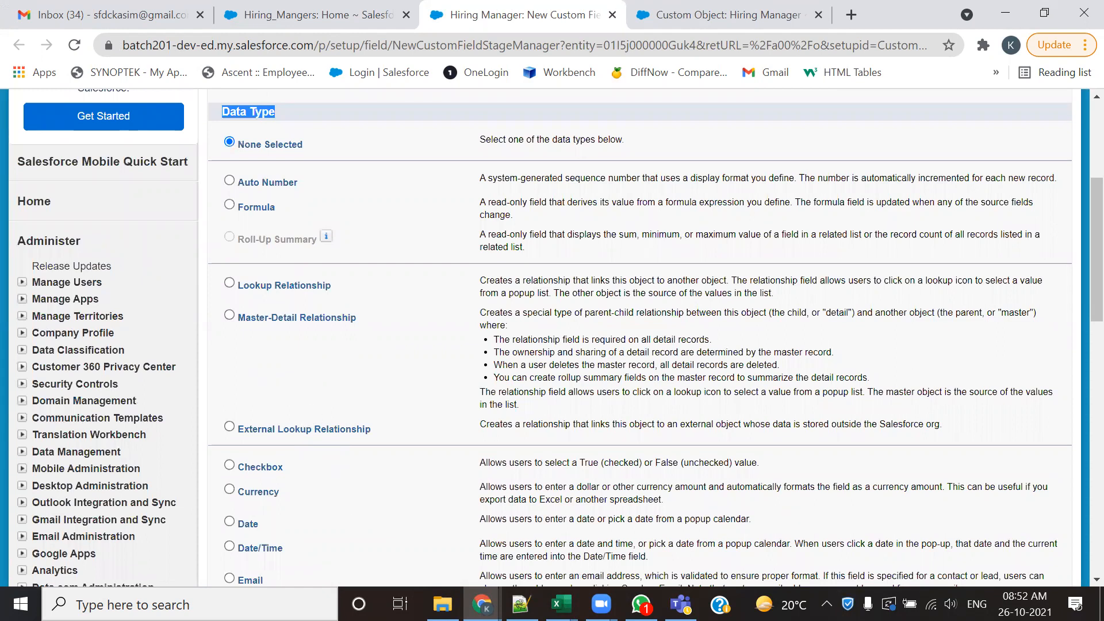
key(alt+Tab)
drag(91, 182, 215, 472)
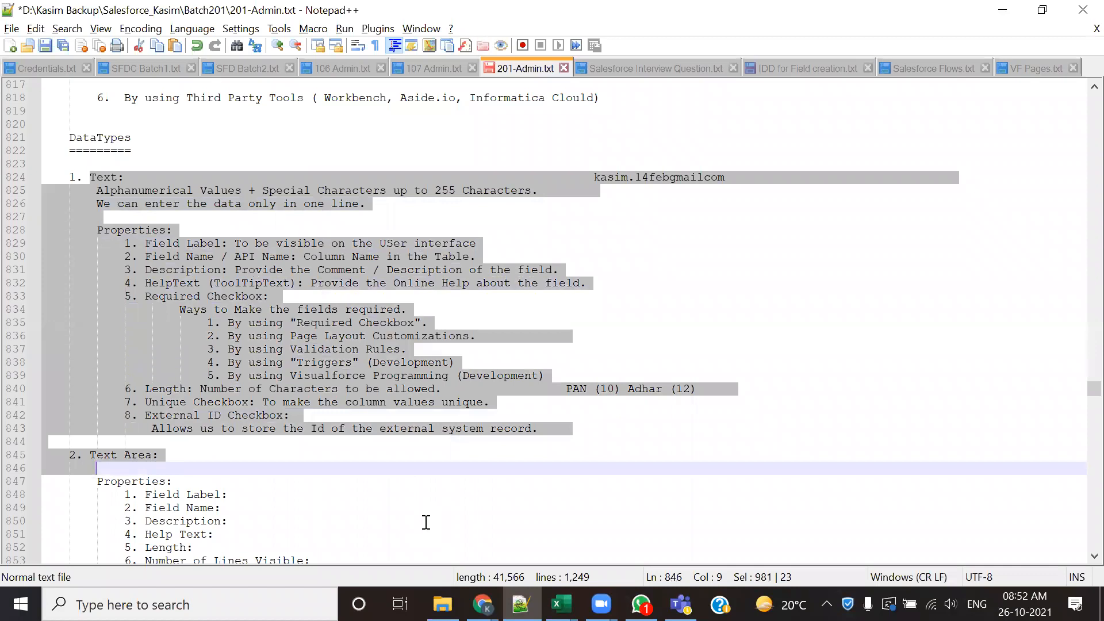
click(430, 479)
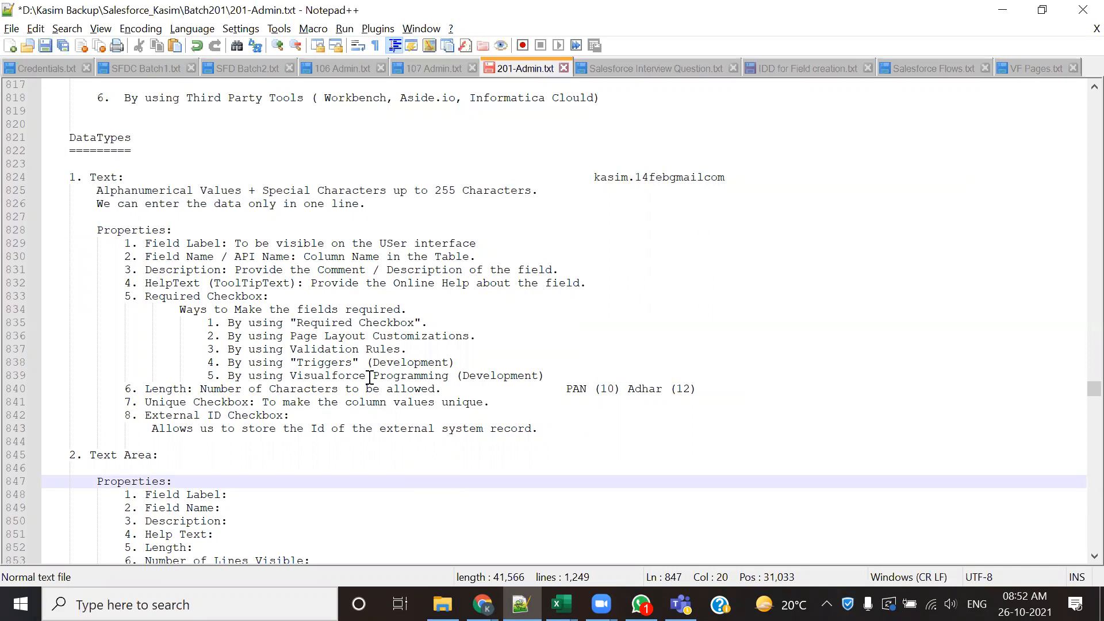
- Highlight the Text heading in the DataTypes notes, followed by its description and full property list
drag(84, 178, 124, 178)
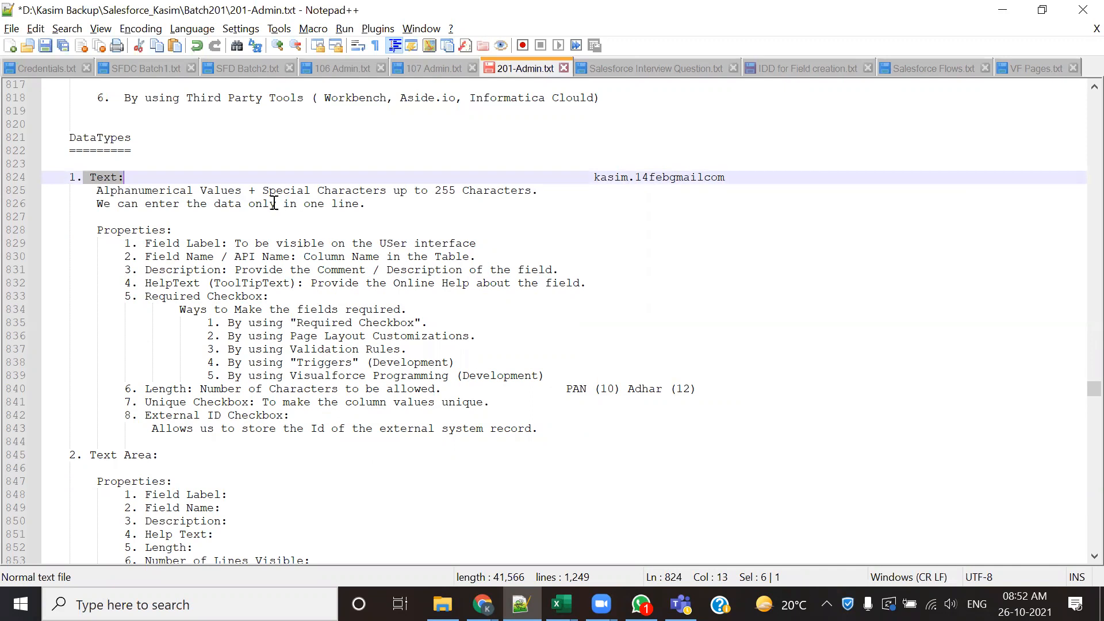
click(359, 234)
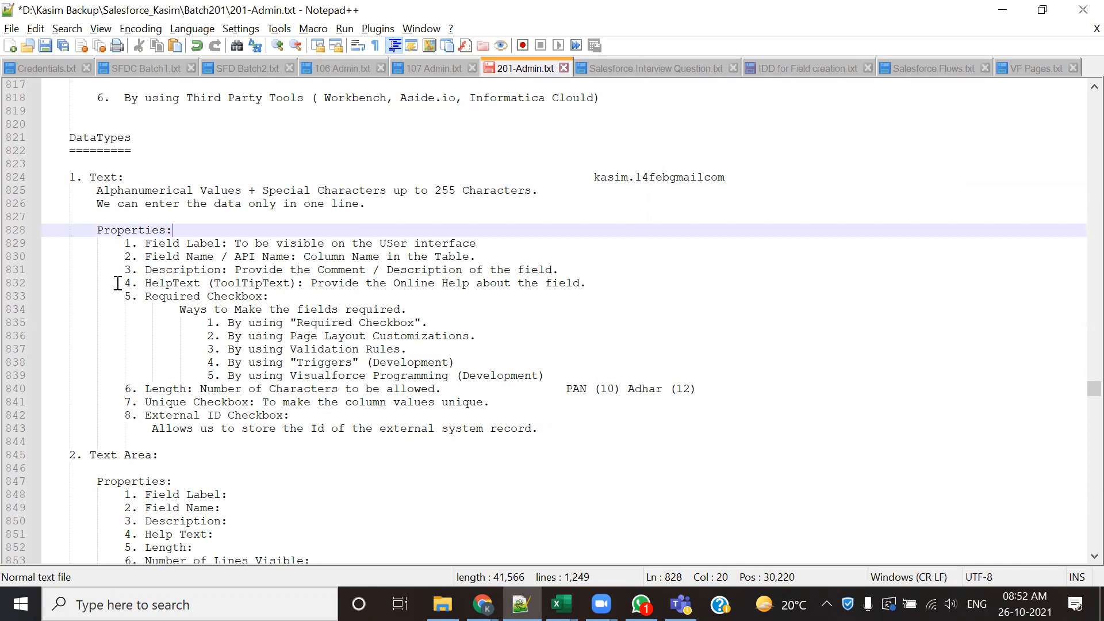
click(87, 176)
double_click(87, 176)
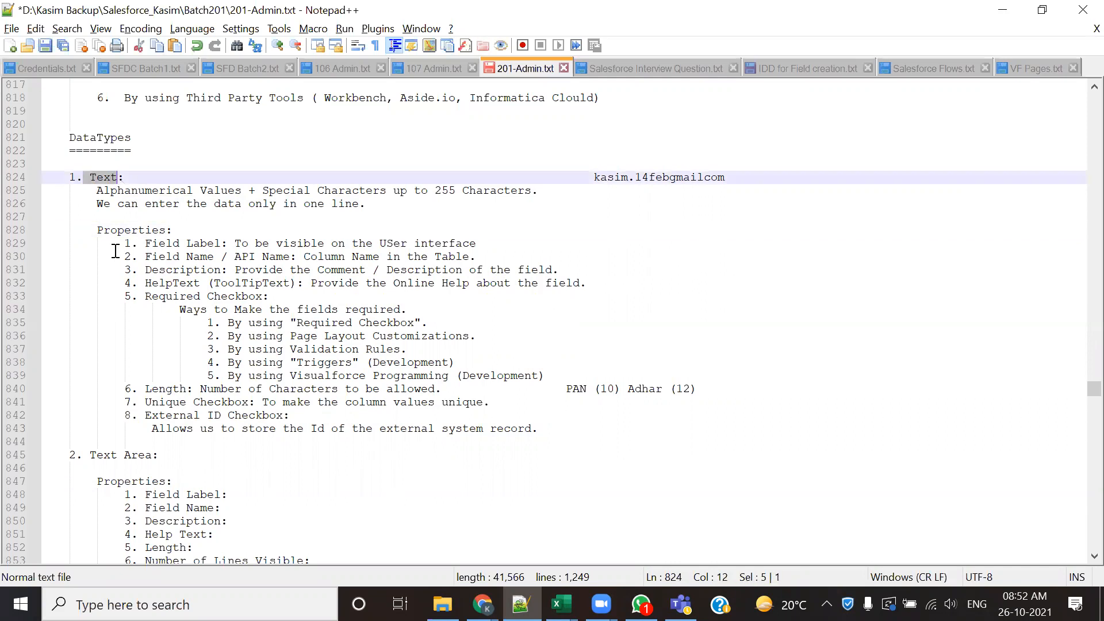
drag(93, 192, 225, 452)
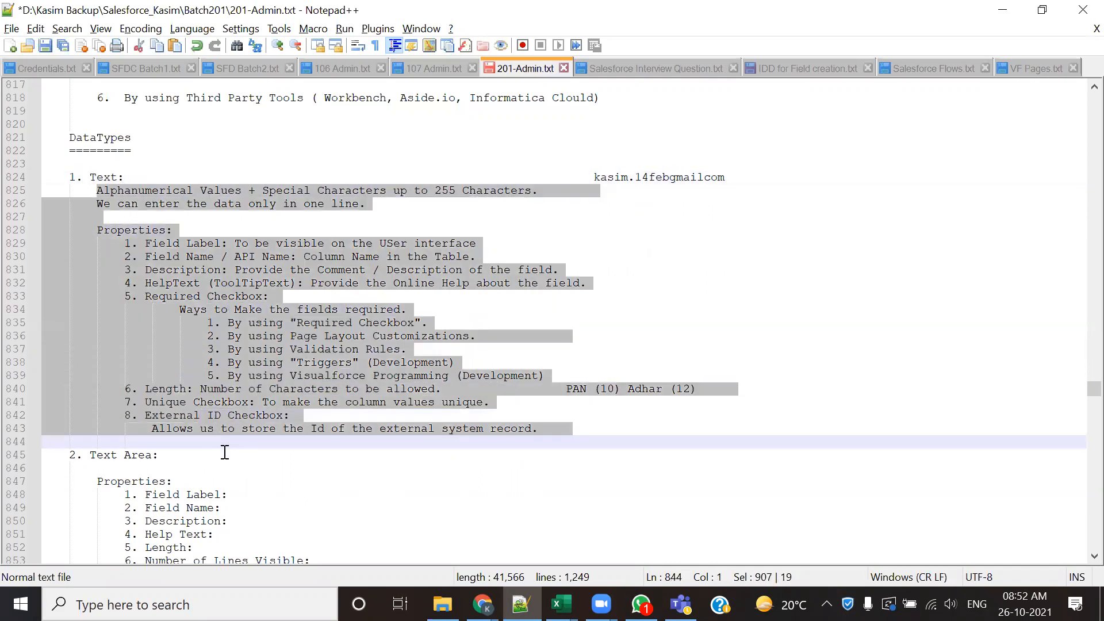
- Look through the notes from Text to Text Area Rich, highlighting the Text Area and Text Area Rich property lists
scroll(224, 453, down, 2)
drag(131, 402, 281, 497)
scroll(282, 497, down, 7)
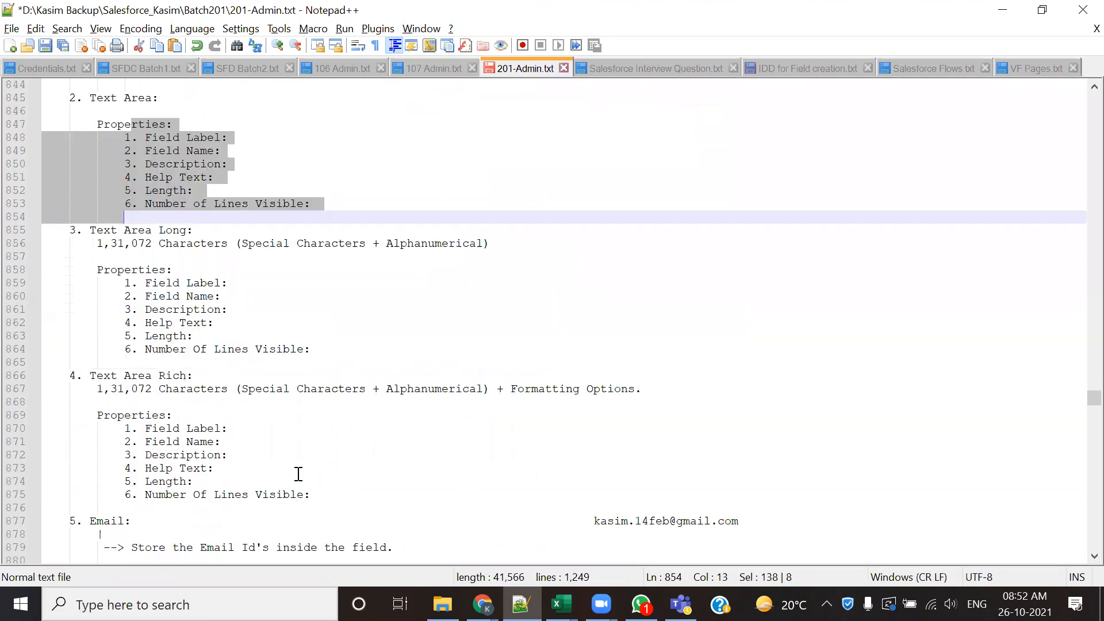
scroll(299, 474, up, 9)
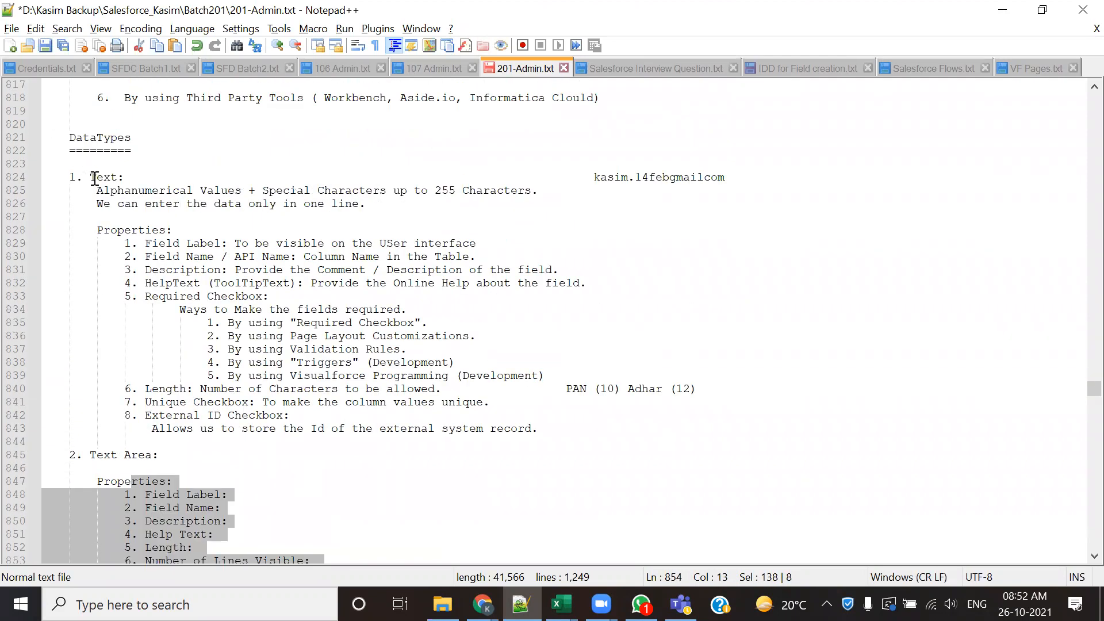
drag(96, 177, 124, 178)
scroll(131, 396, down, 4)
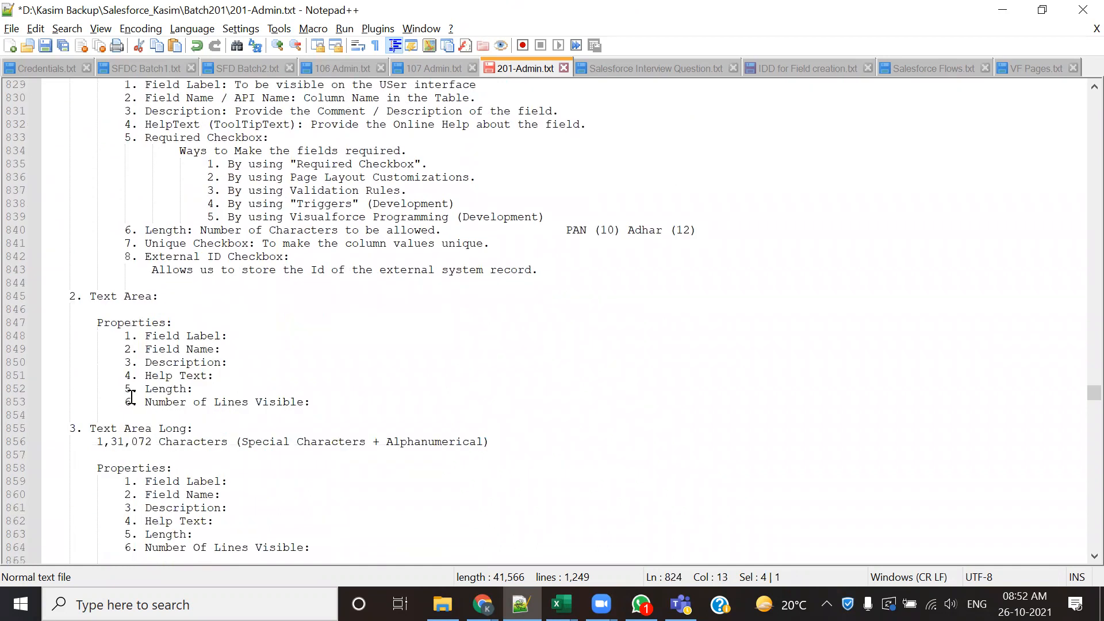
scroll(131, 397, down, 7)
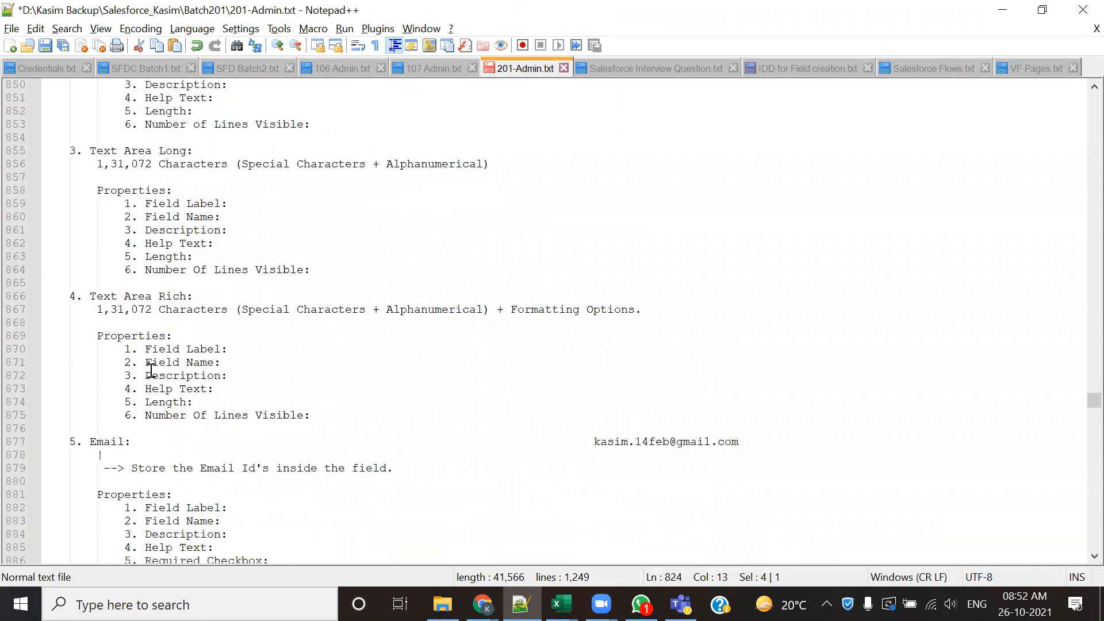
drag(150, 349, 214, 469)
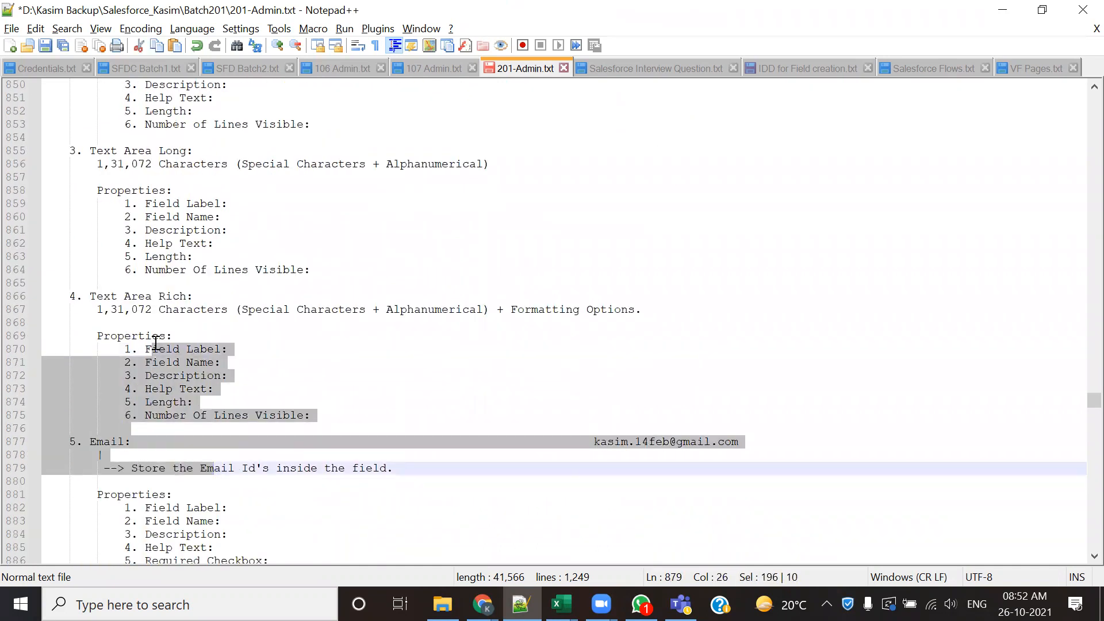
- Go back up the notes to highlight the Text Area properties and the Text data type's property list
scroll(151, 343, up, 3)
scroll(146, 371, up, 3)
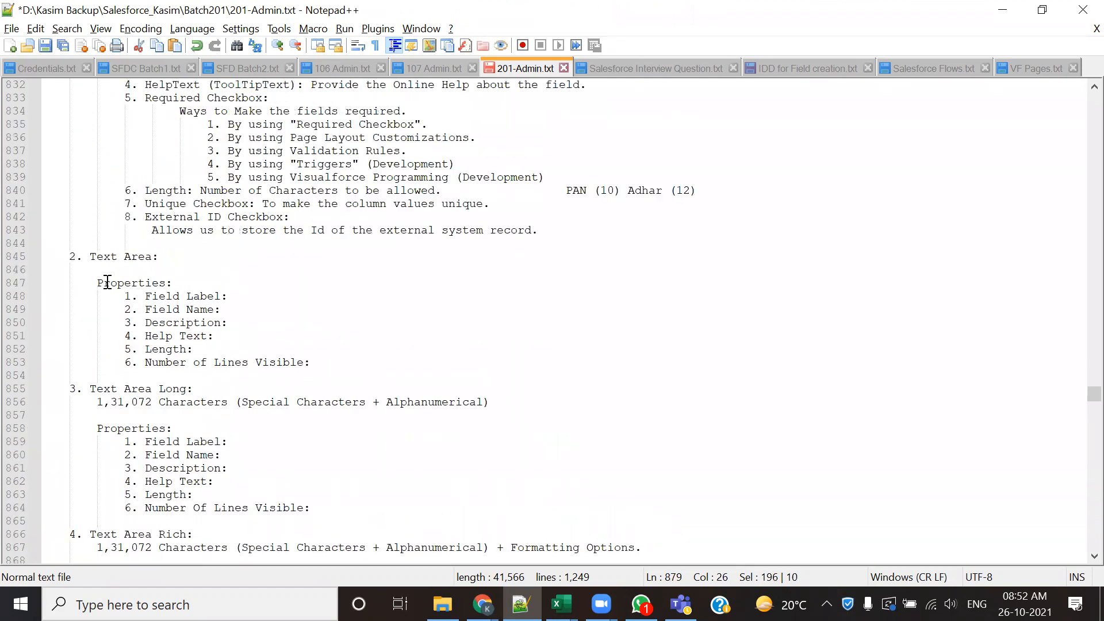
drag(104, 281, 166, 380)
scroll(232, 443, up, 2)
scroll(233, 443, up, 3)
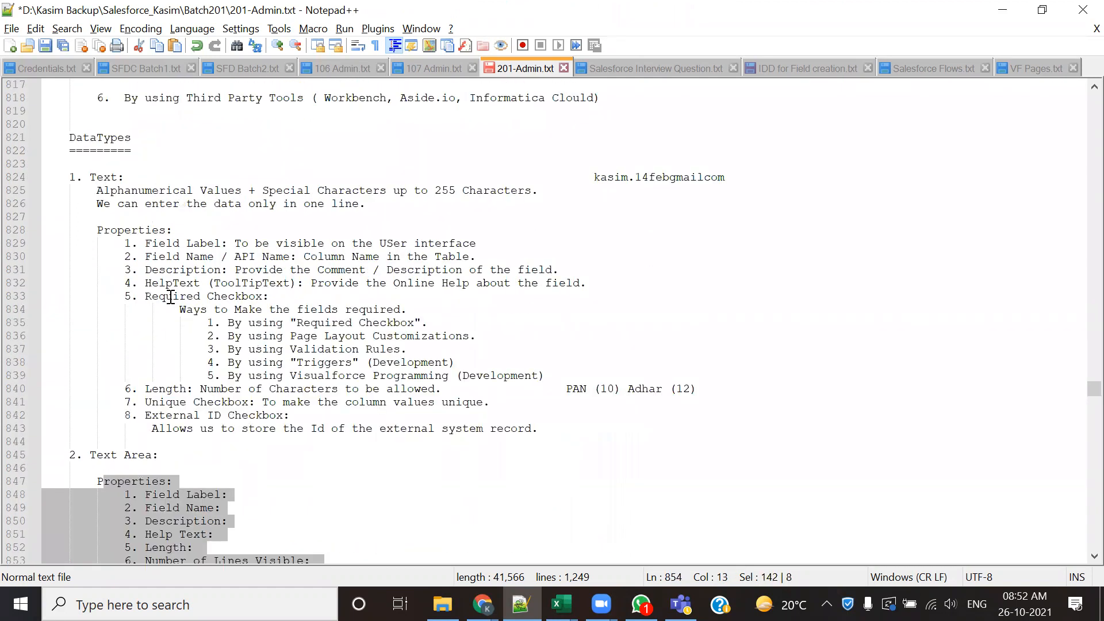
drag(131, 243, 218, 471)
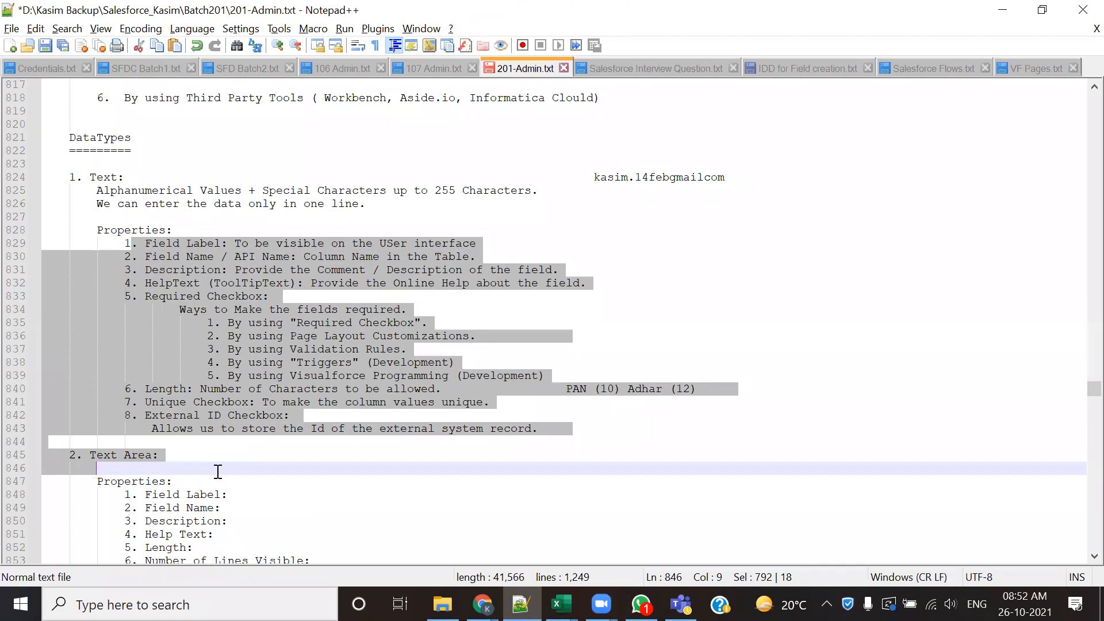
click(218, 471)
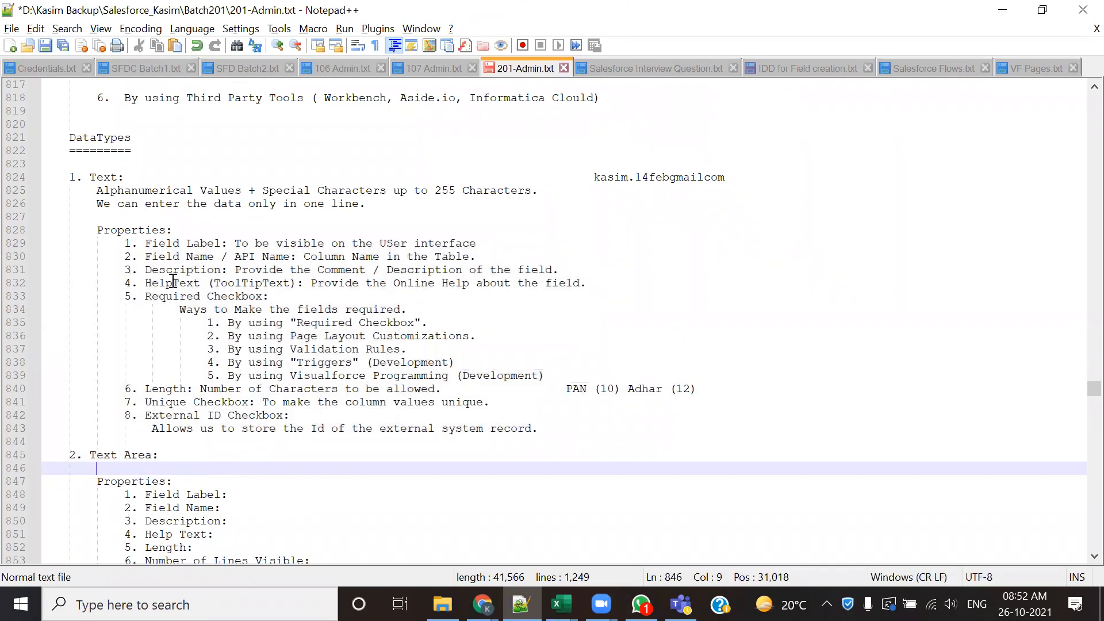
- Highlight the heading words for the Text, Text Area Long and Text Area Rich data types in turn
double_click(109, 177)
scroll(155, 266, down, 4)
scroll(155, 265, down, 4)
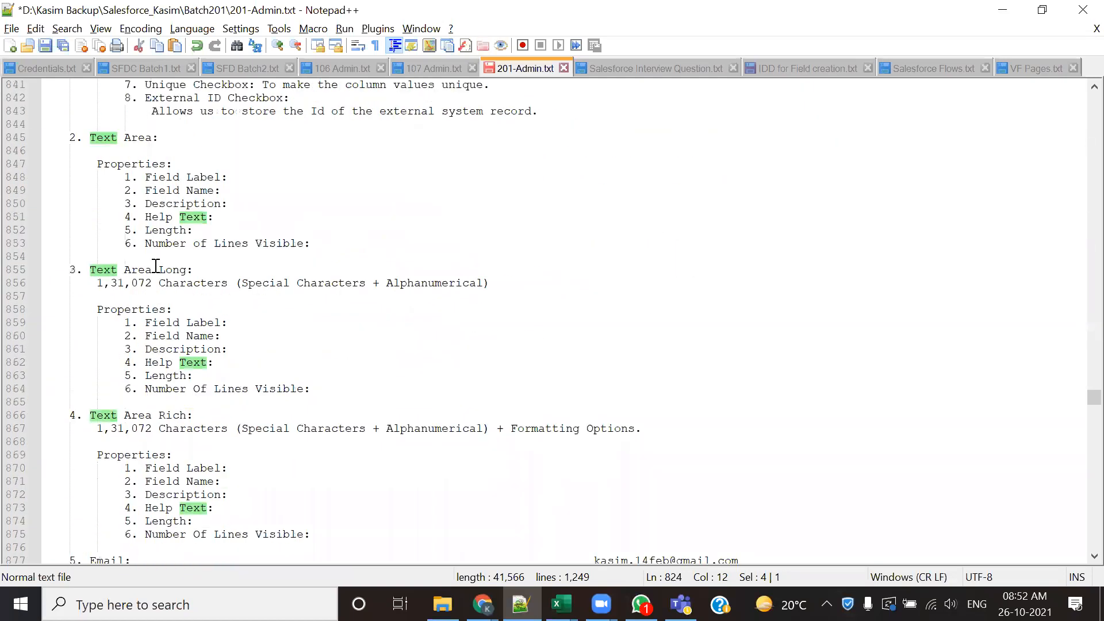
double_click(171, 270)
scroll(173, 370, down, 2)
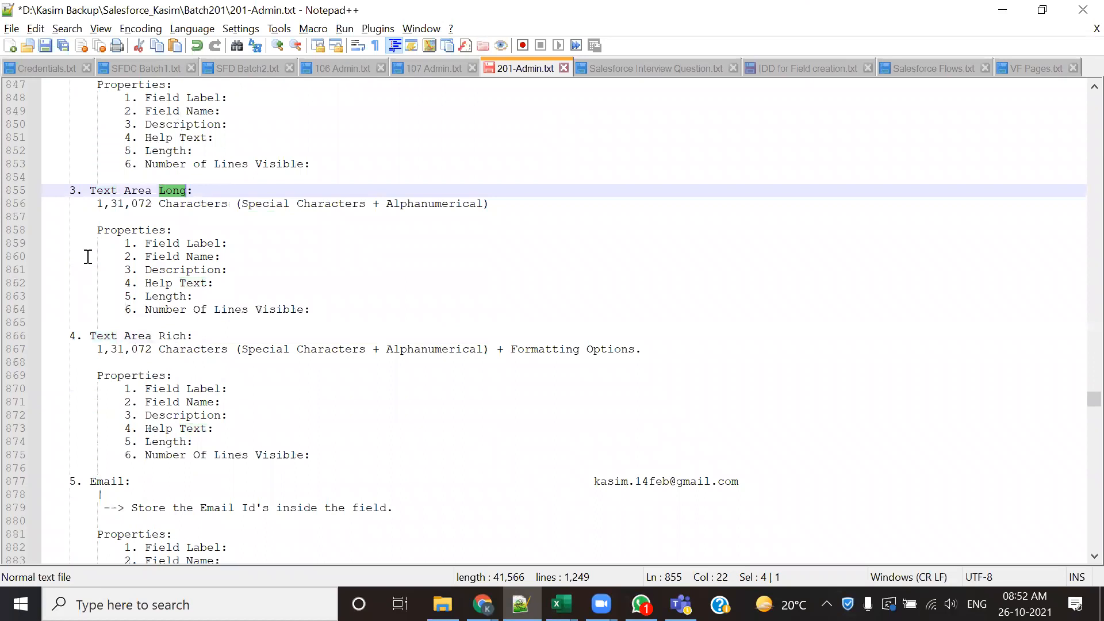
drag(90, 336, 194, 338)
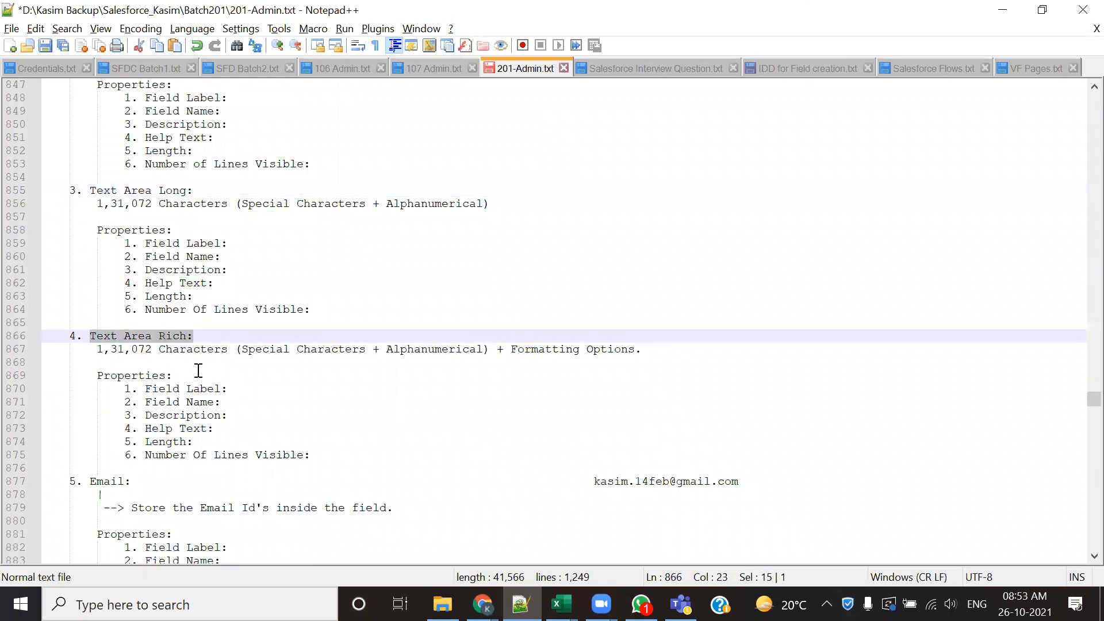
- Review the text-based data type sections again and highlight the Text and Text Area headings
scroll(199, 370, up, 2)
scroll(156, 282, up, 3)
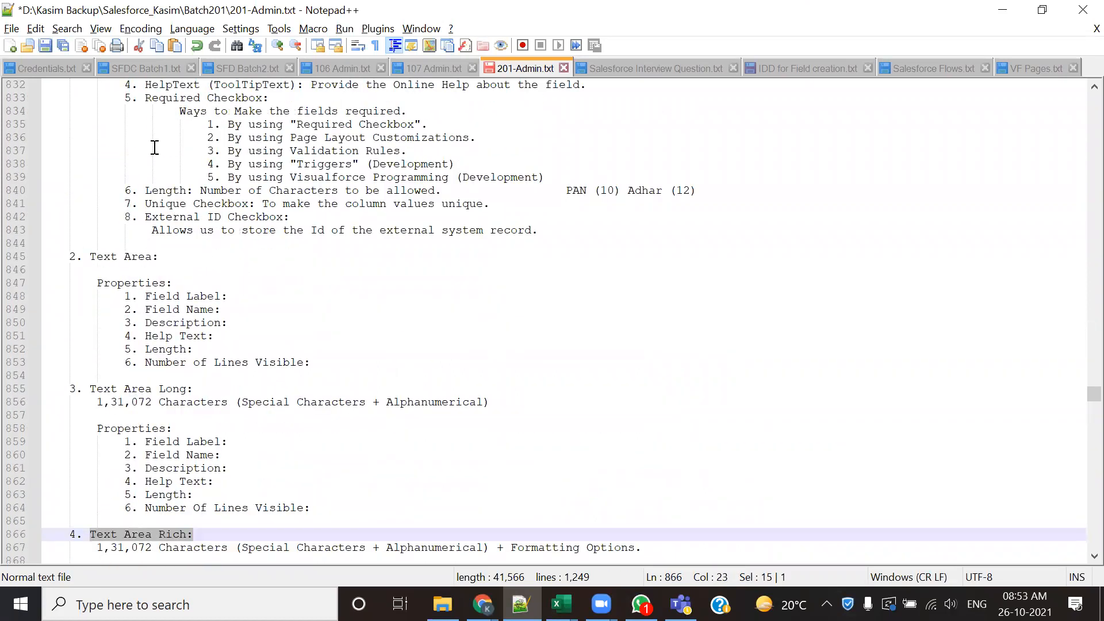
scroll(155, 147, up, 1)
scroll(155, 391, down, 7)
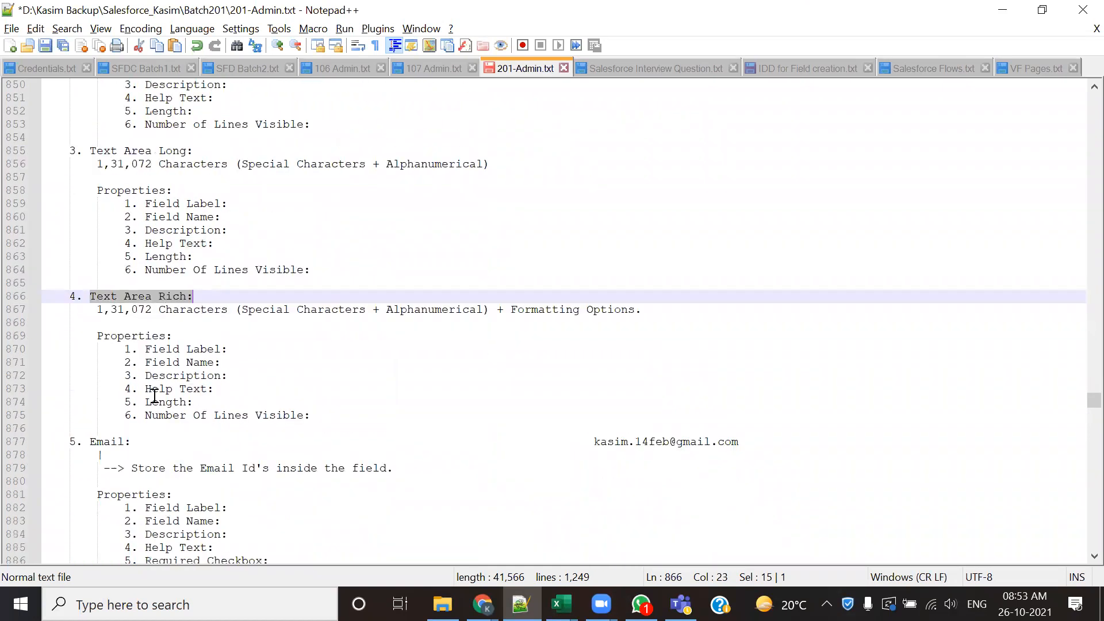
scroll(154, 395, down, 2)
scroll(119, 362, up, 6)
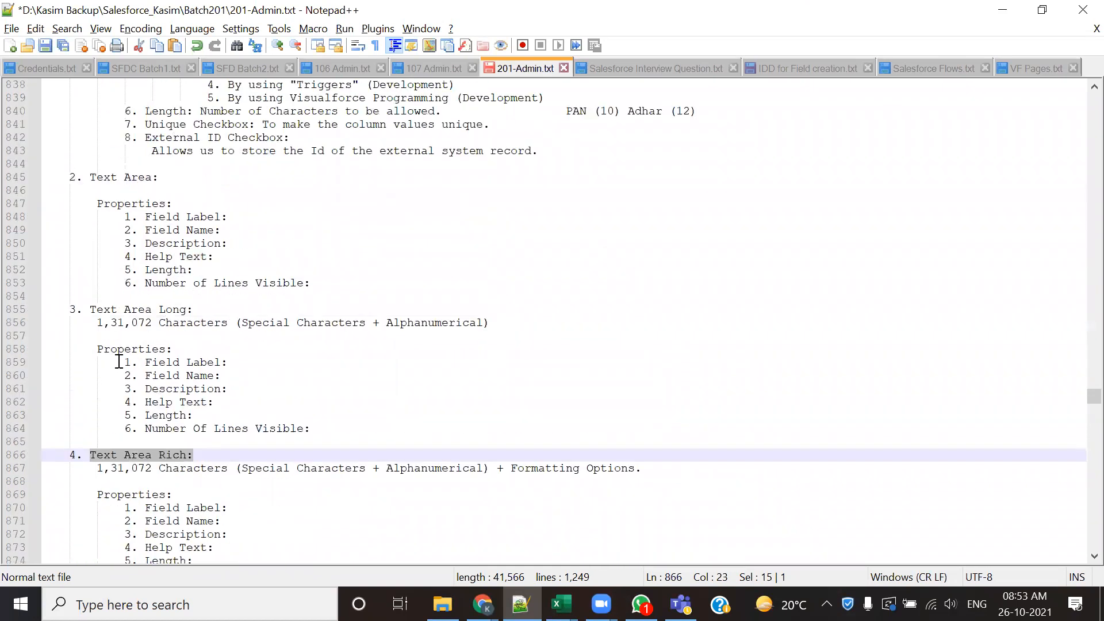
scroll(119, 362, up, 6)
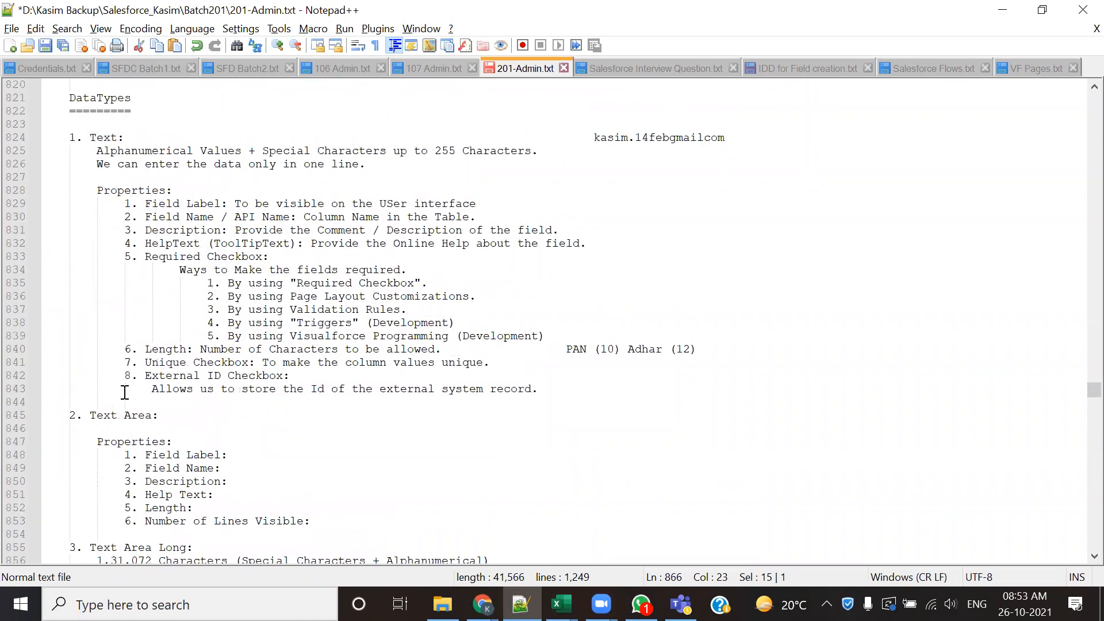
double_click(102, 138)
scroll(183, 359, down, 1)
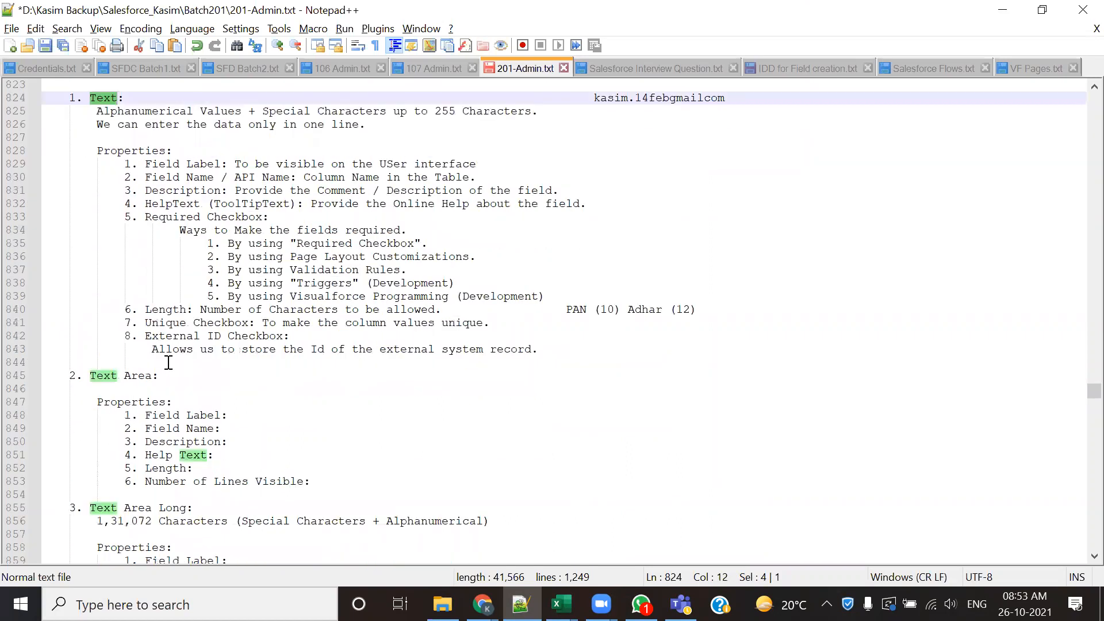
drag(159, 378, 120, 379)
- Examine the Text Area Long and Text Area Rich sections, then highlight the Email and Phone headings
scroll(120, 376, down, 4)
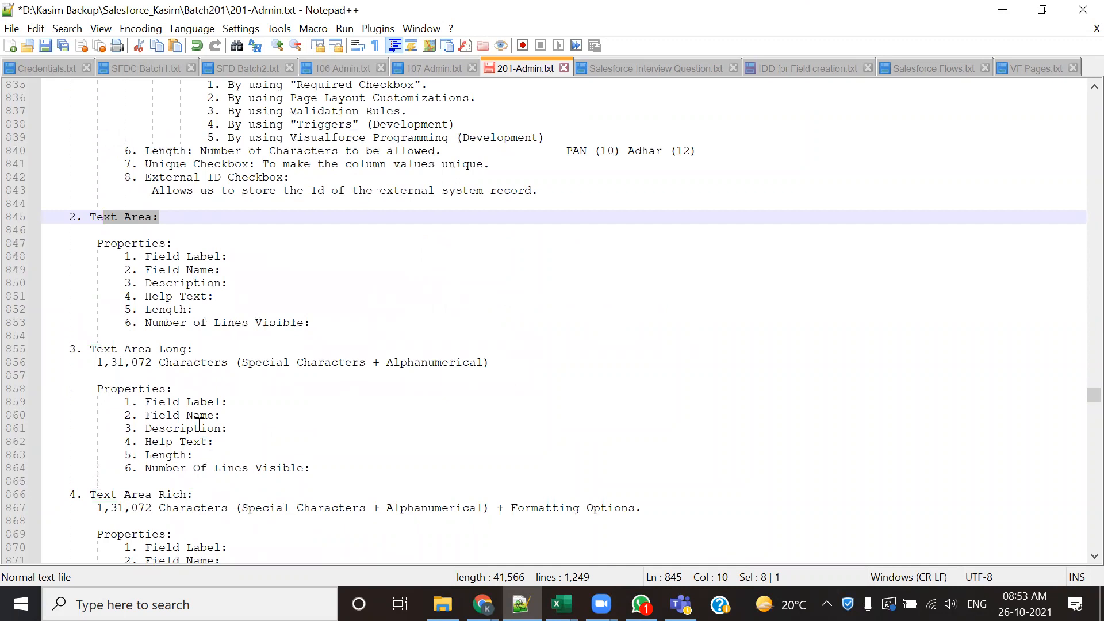
scroll(165, 373, down, 2)
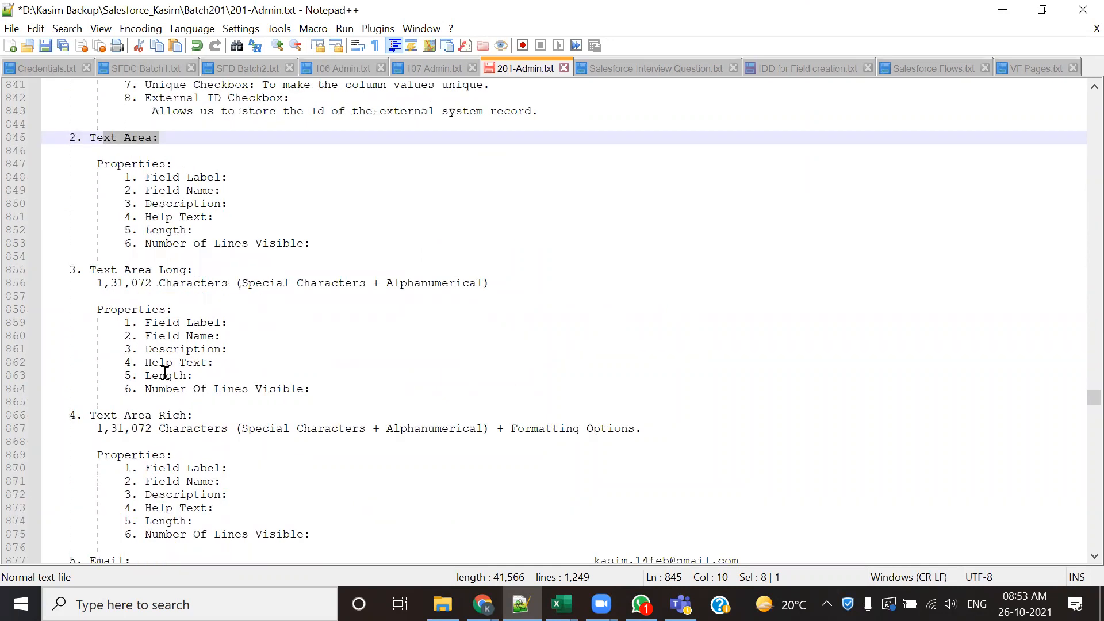
scroll(165, 374, down, 1)
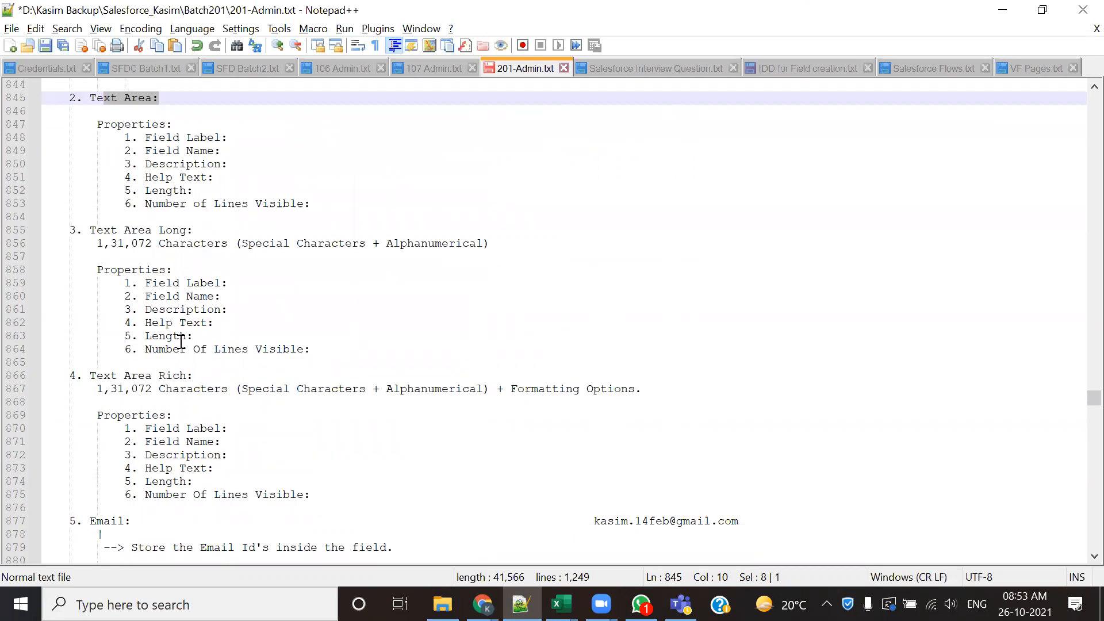
scroll(181, 342, up, 1)
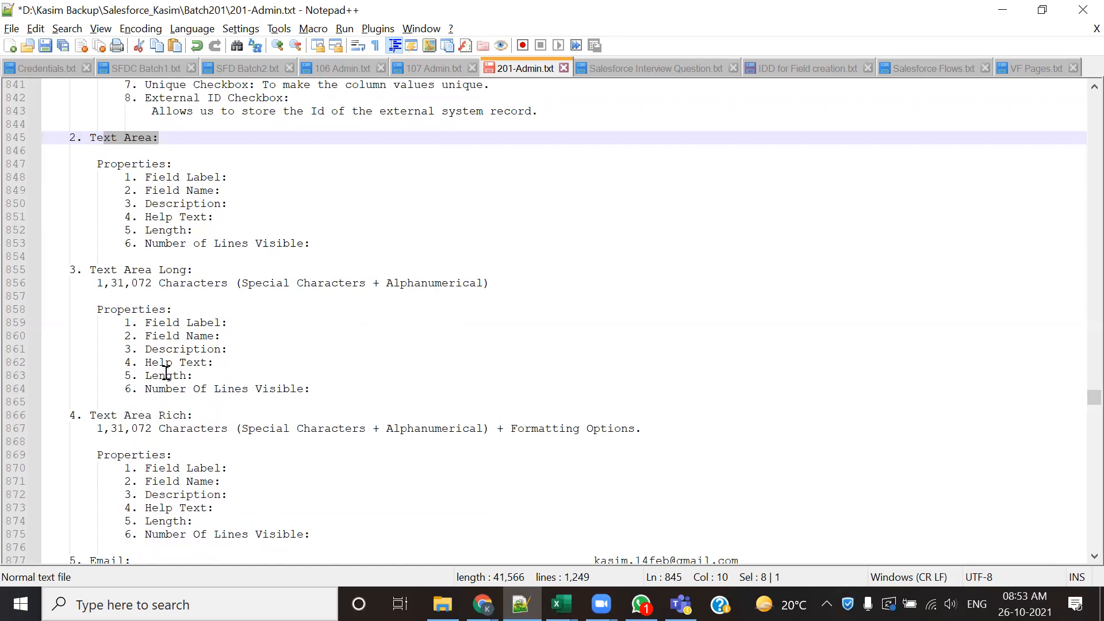
scroll(171, 360, down, 1)
scroll(170, 360, down, 5)
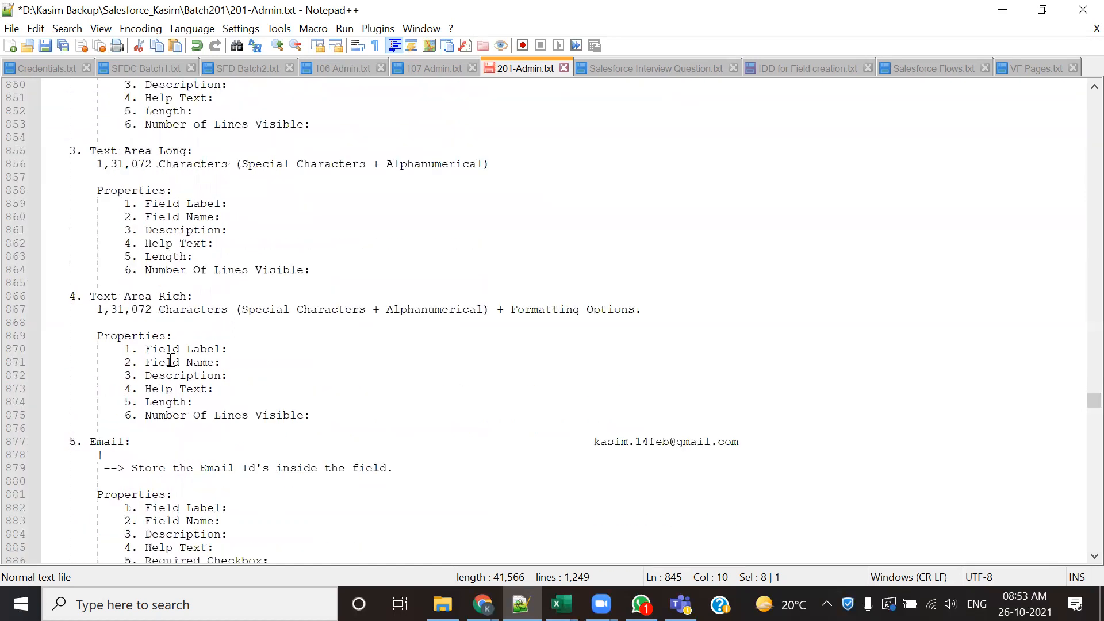
drag(143, 322, 95, 322)
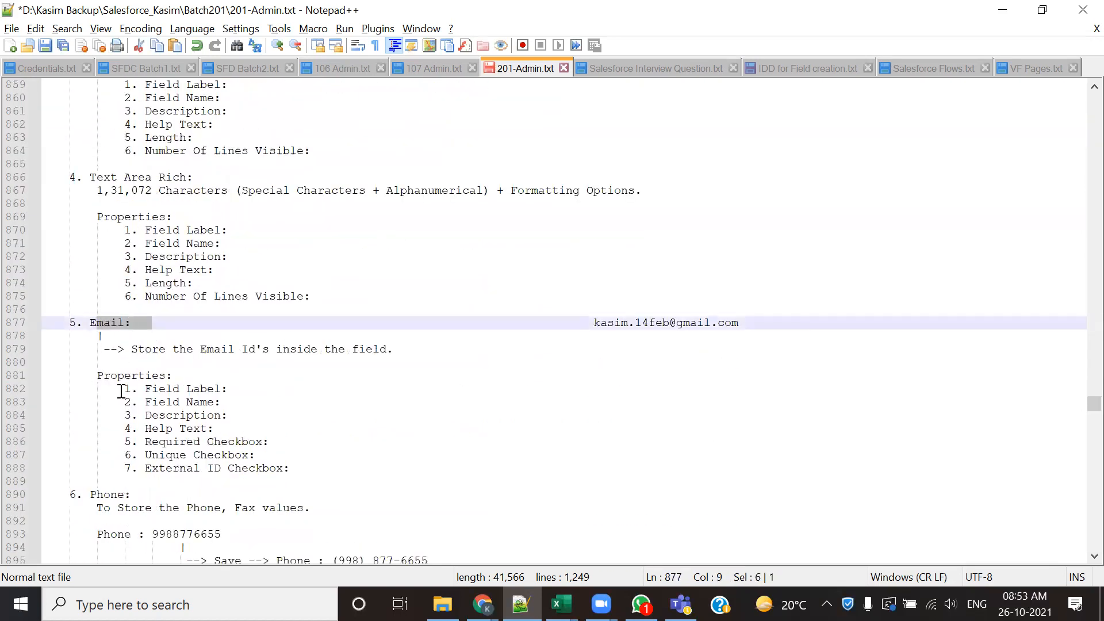
scroll(122, 388, down, 6)
double_click(126, 258)
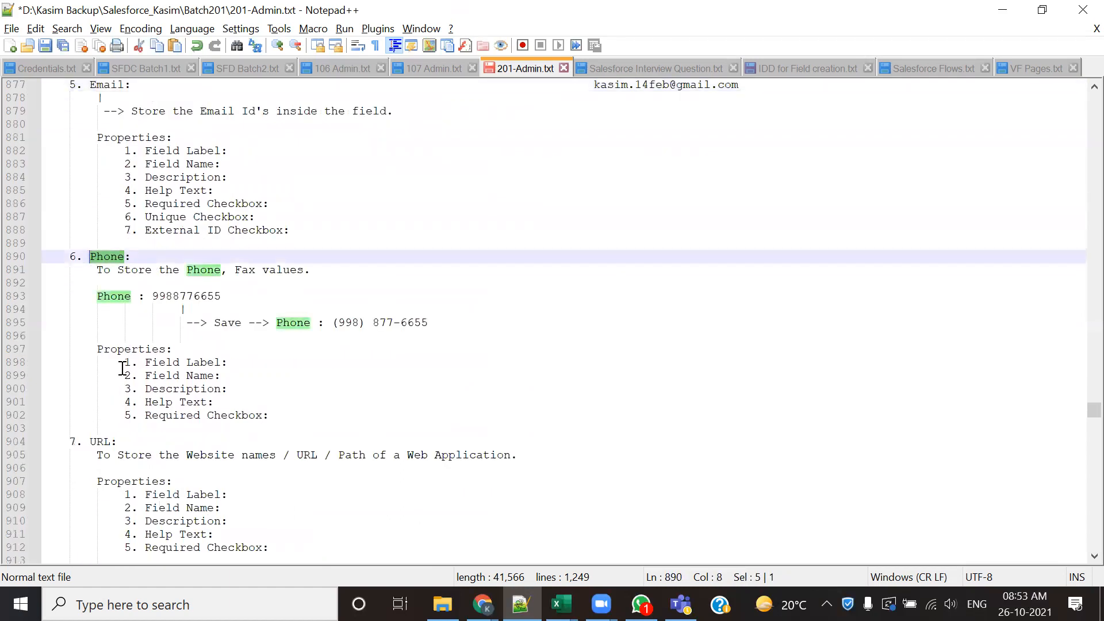
- Highlight the URL, Number and Percent headings in the notes, then bring the Checkbox section into view
scroll(121, 371, down, 3)
double_click(100, 322)
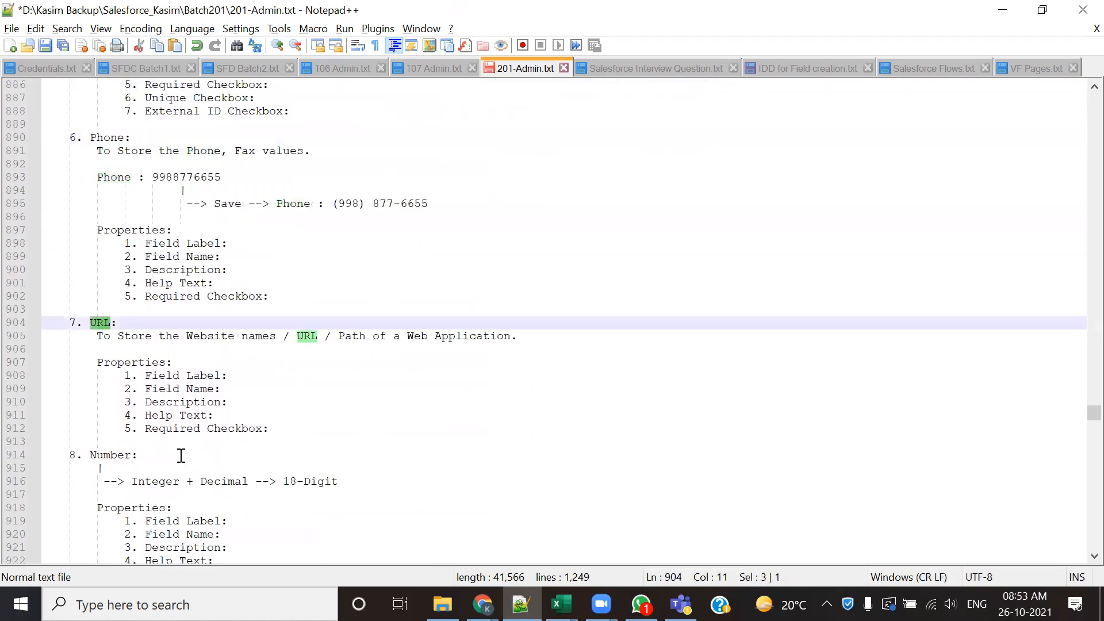
scroll(115, 425, down, 3)
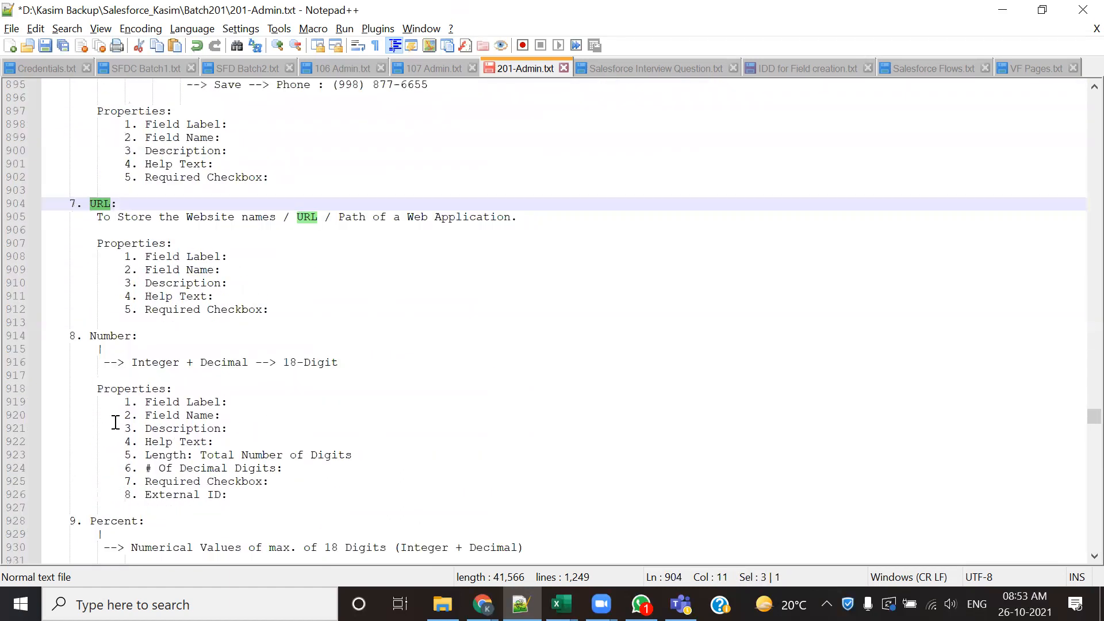
double_click(106, 340)
scroll(106, 340, down, 4)
click(107, 360)
double_click(107, 358)
scroll(107, 357, down, 8)
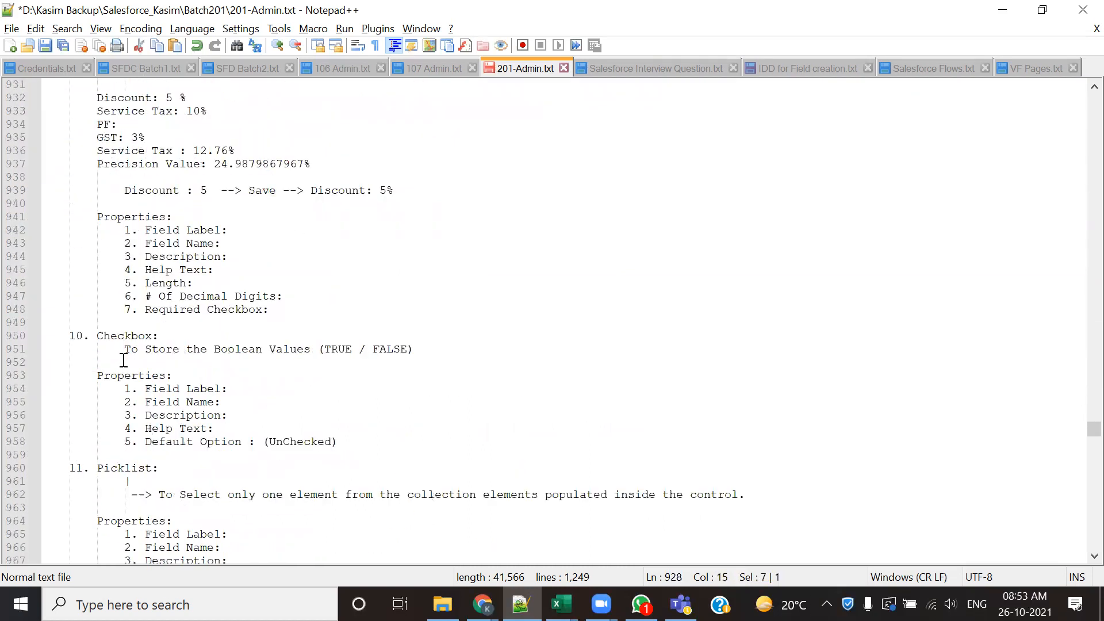
- Pass the Checkbox and Picklist sections in the notes and highlight the Picklist-MultiSelect heading
scroll(122, 351, down, 2)
scroll(119, 378, down, 7)
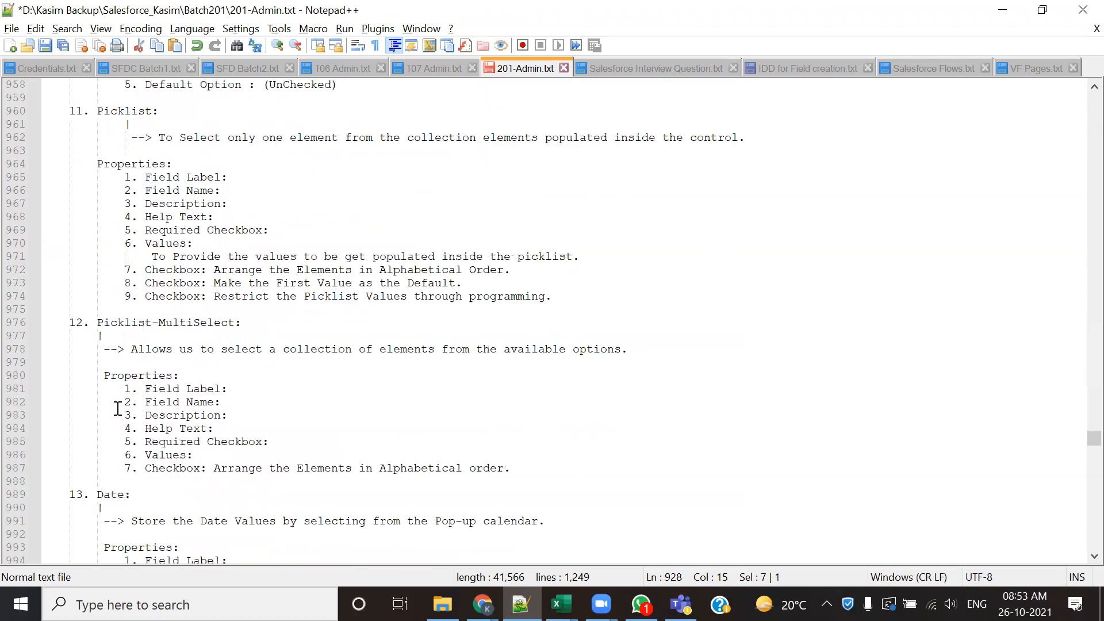
click(238, 326)
drag(237, 326, 104, 322)
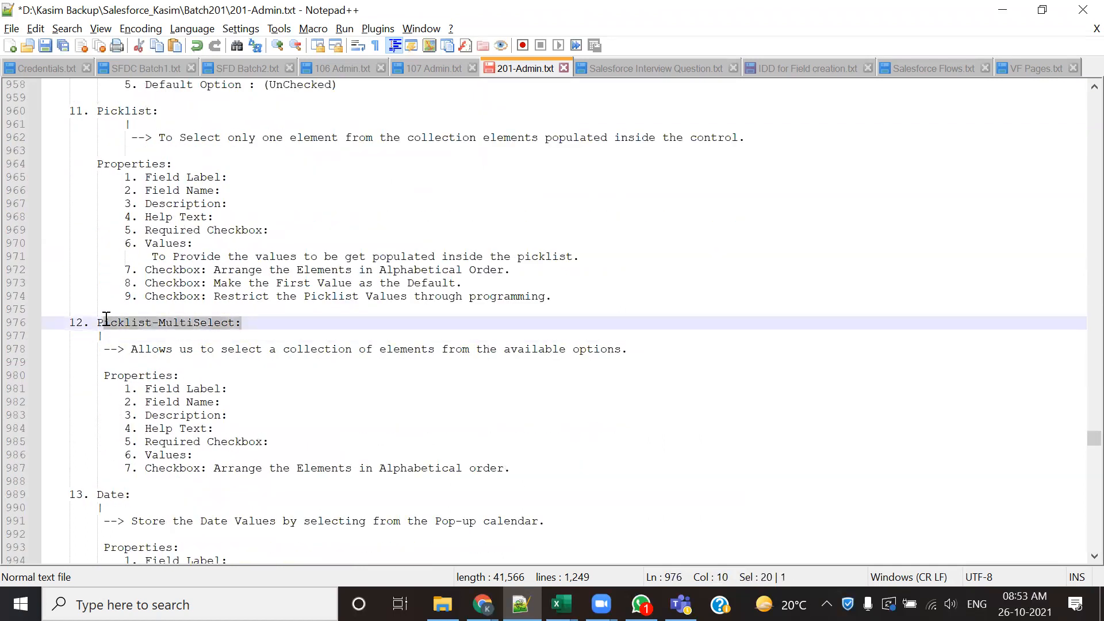
- Review the Date, Time, DateTime, Currency, GeoLocation and Text Encrypted data type sections in the notes
scroll(182, 420, down, 2)
scroll(165, 419, down, 11)
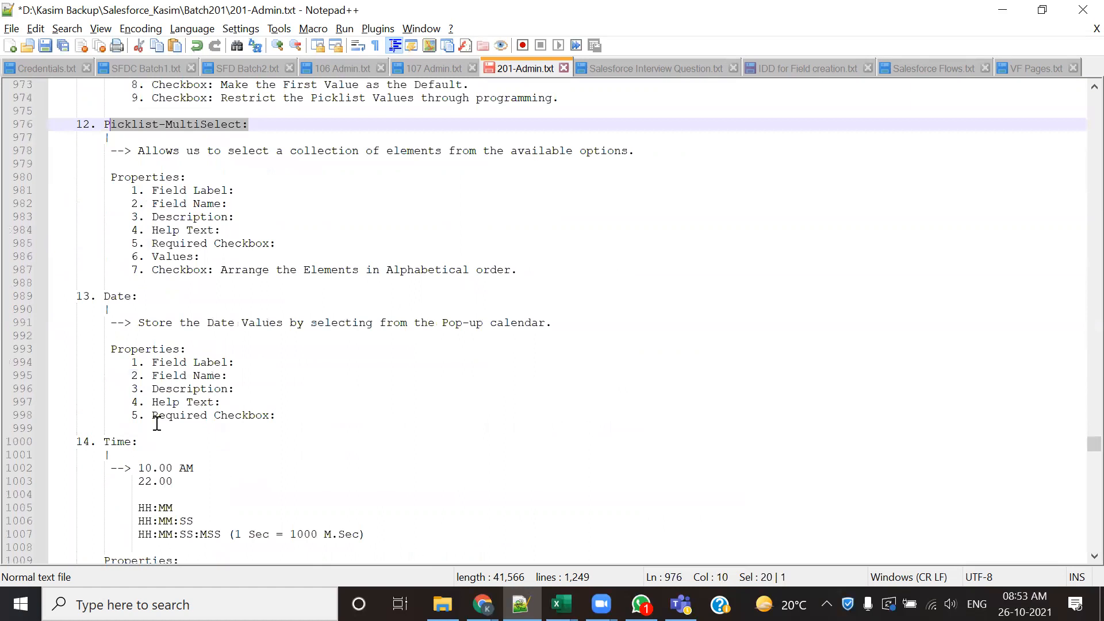
scroll(155, 415, down, 5)
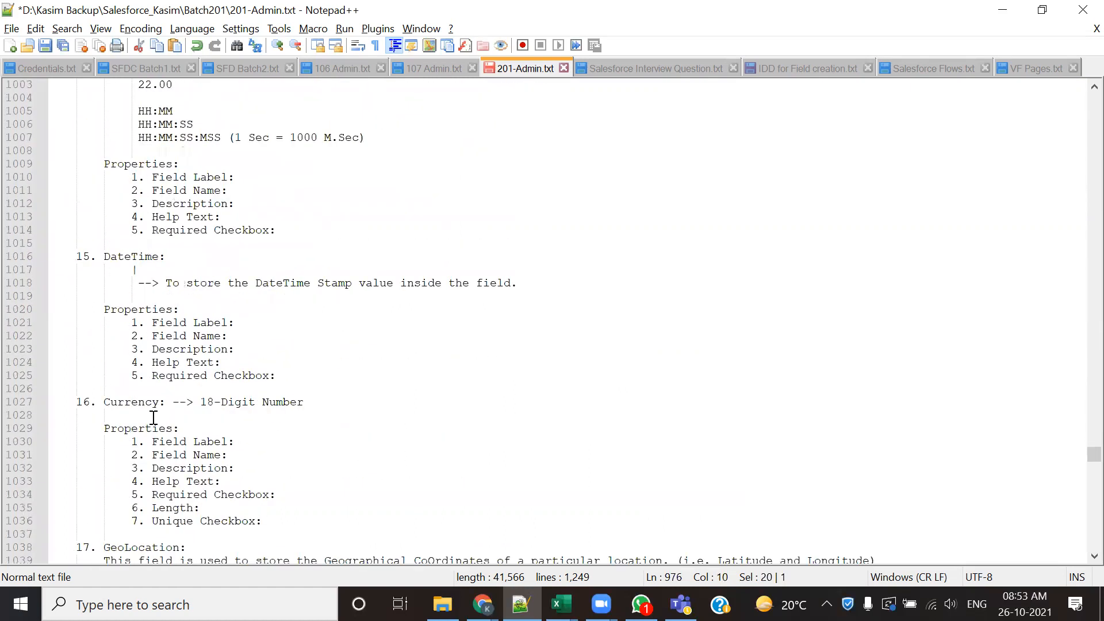
click(128, 416)
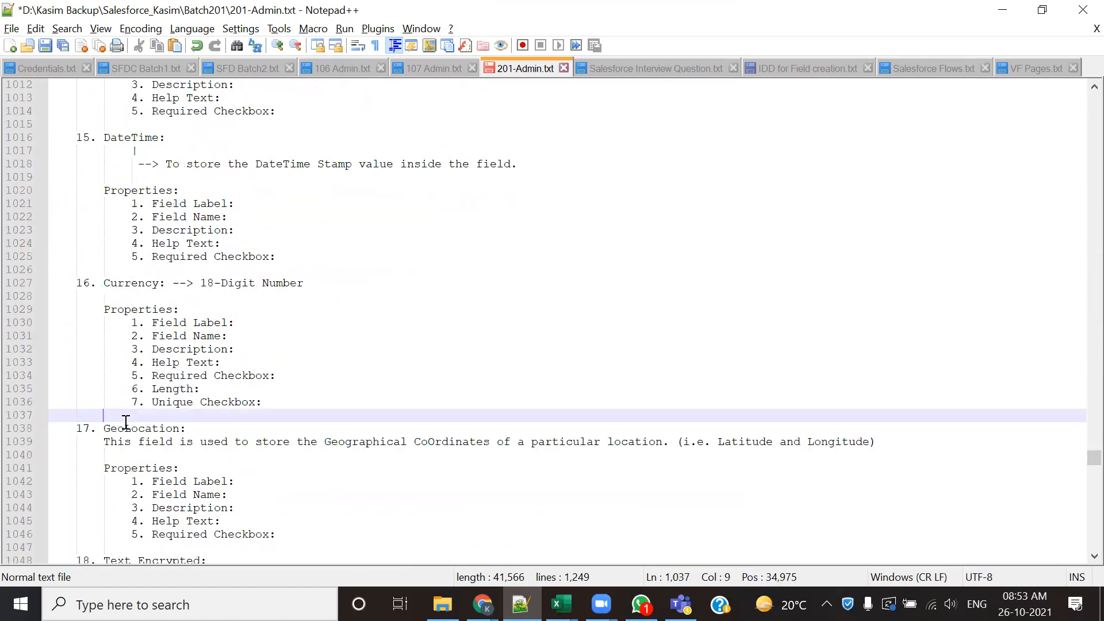
scroll(125, 423, down, 4)
scroll(126, 423, down, 3)
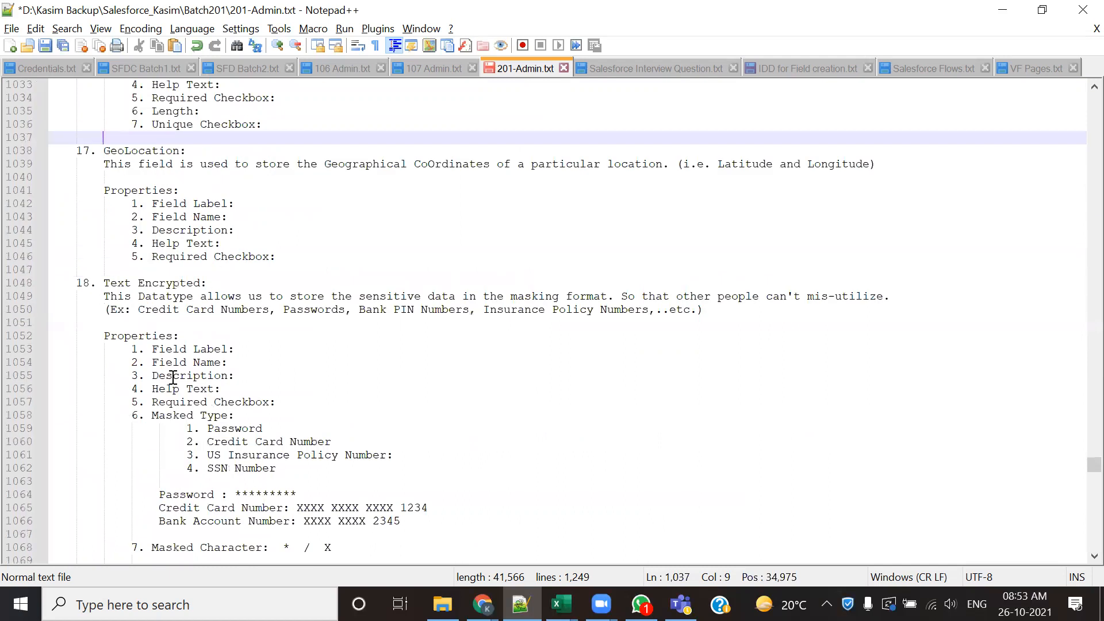
scroll(169, 393, down, 4)
scroll(170, 390, down, 1)
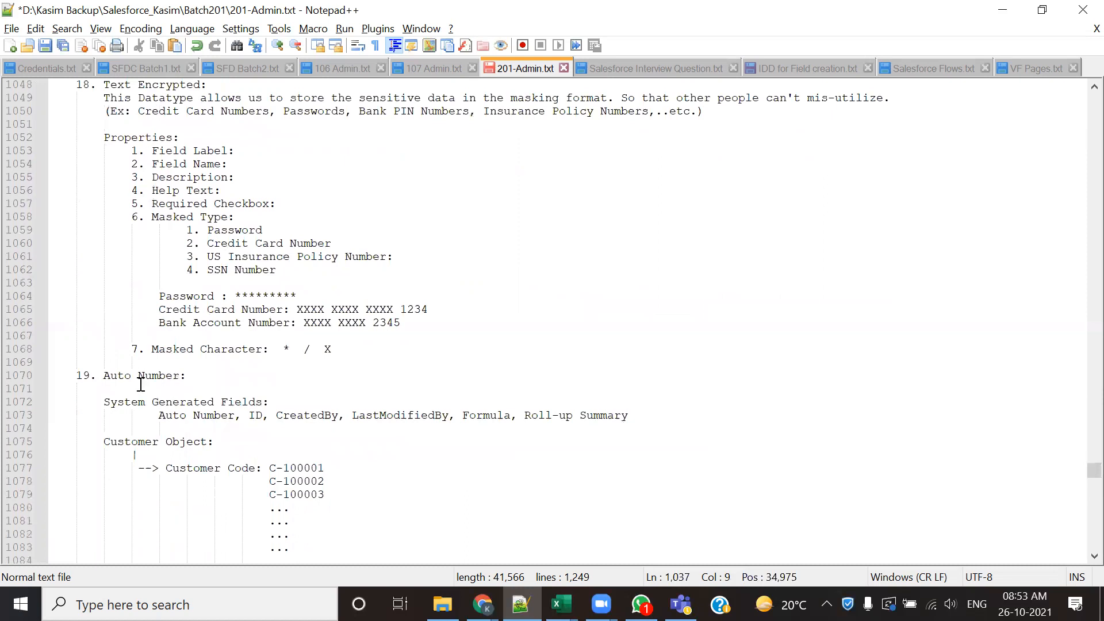
- Examine the Auto Number section, including its example codes and its properties
scroll(141, 374, down, 9)
scroll(142, 372, down, 4)
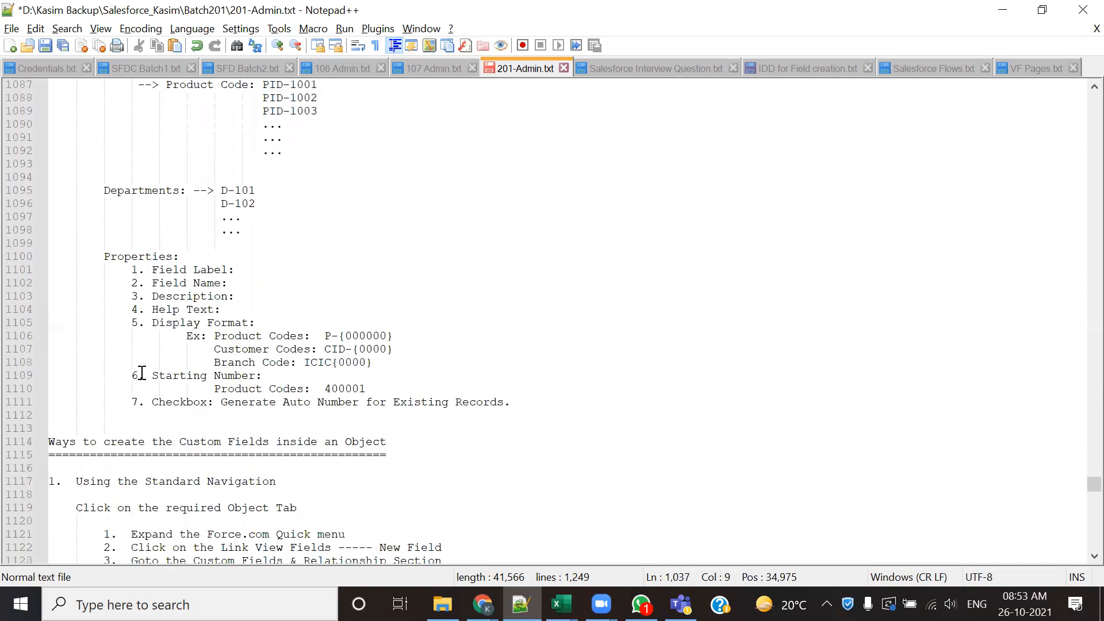
scroll(293, 376, up, 5)
scroll(289, 377, up, 2)
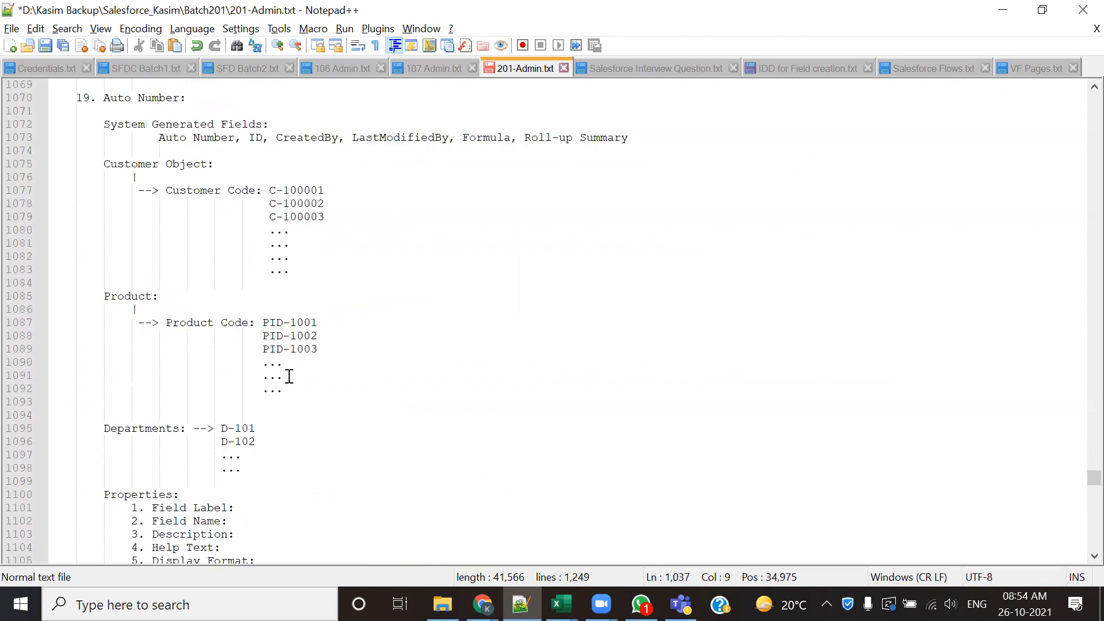
scroll(290, 377, down, 5)
scroll(289, 377, down, 1)
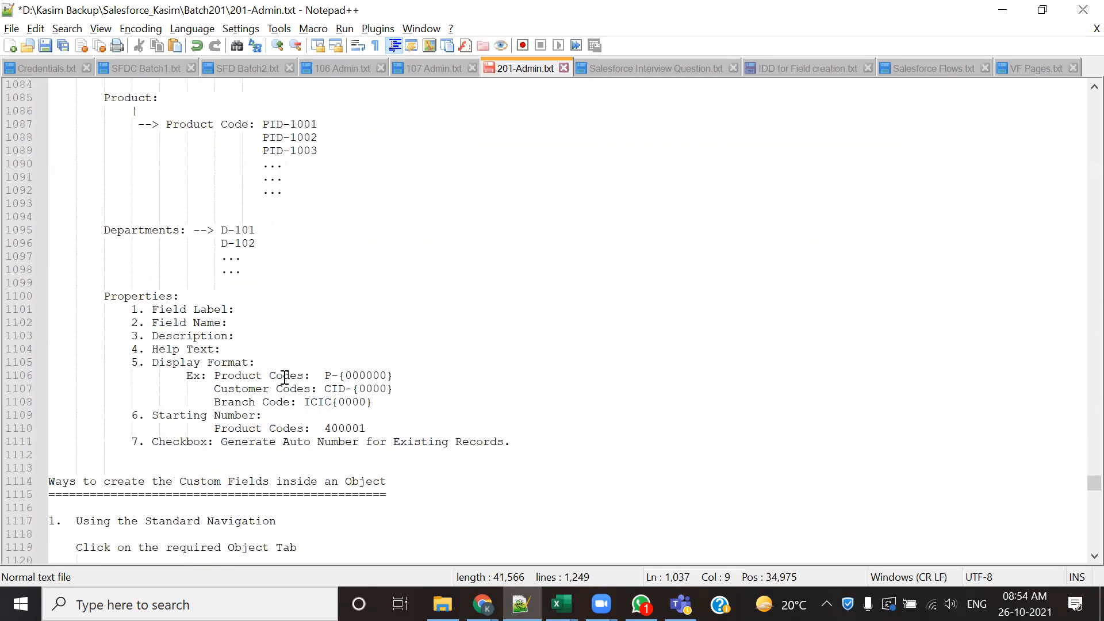
- Highlight the "Using the Standard Navigation" heading, then the instructions listed below it for creating custom fields
scroll(348, 411, down, 7)
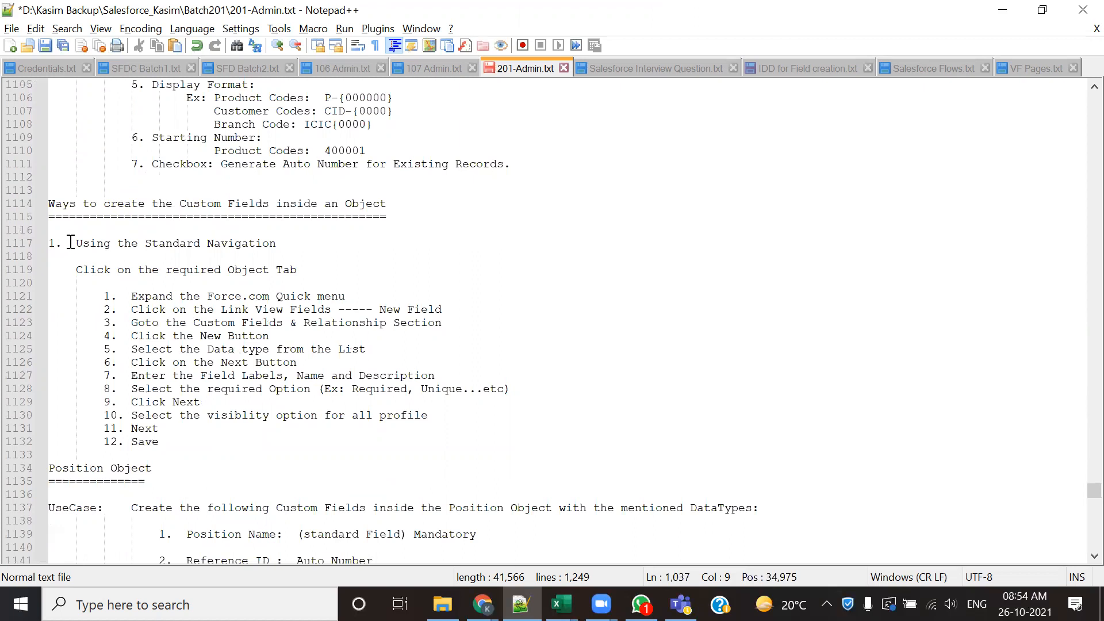
drag(73, 244, 295, 236)
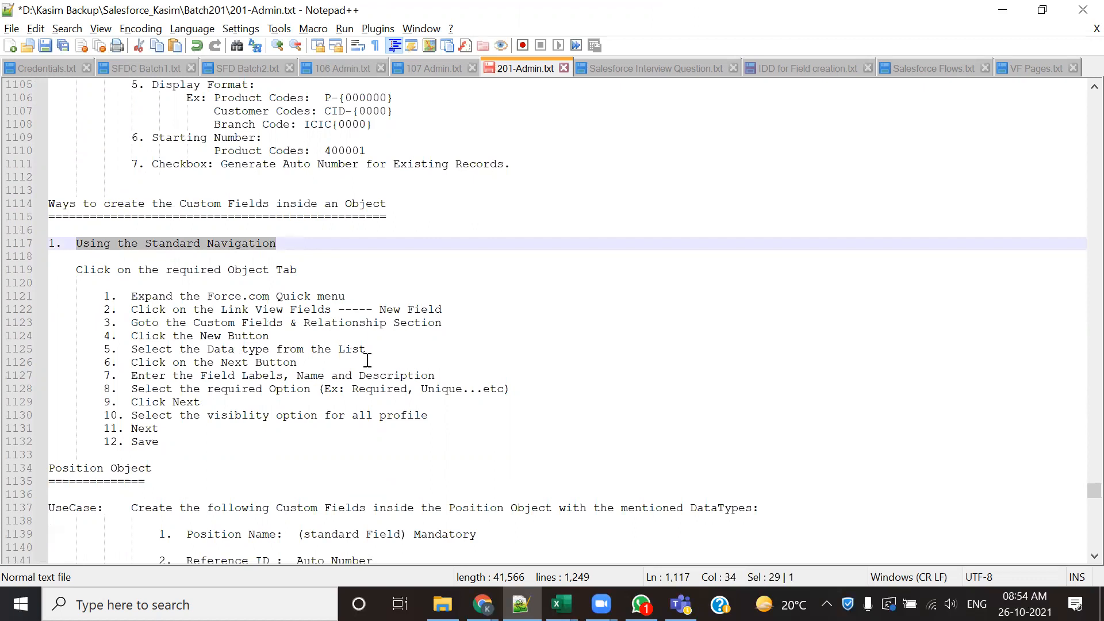
key(shift+Up)
key(shift+Up)
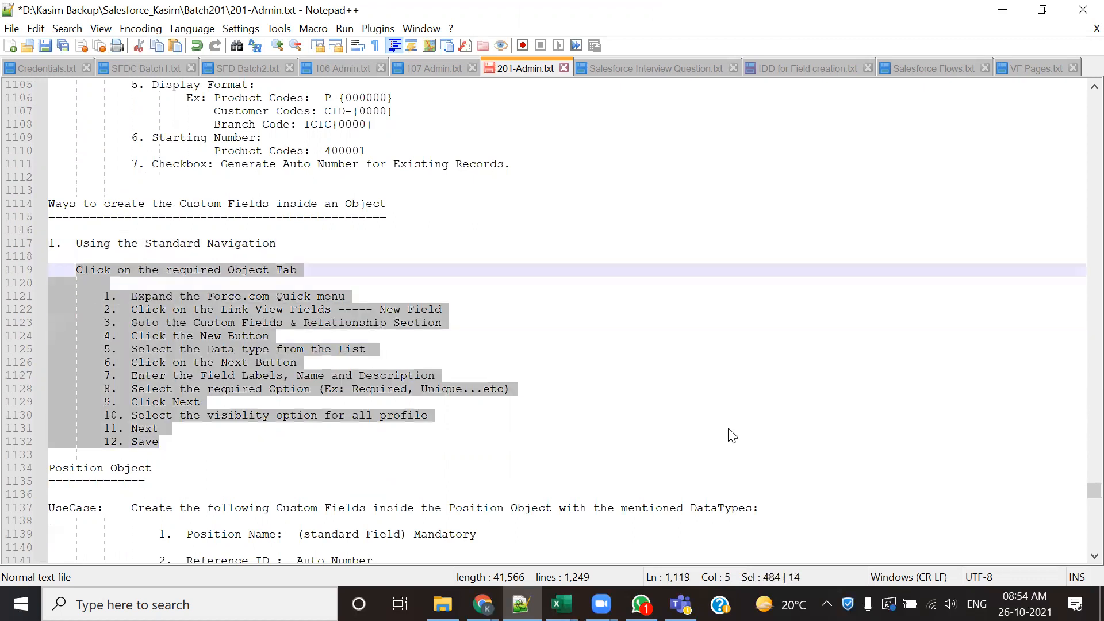
- Switch to Salesforce in Chrome and open the New Hiring Manager form and, in a separate browser tab, the New Candidate form
key(alt+Tab)
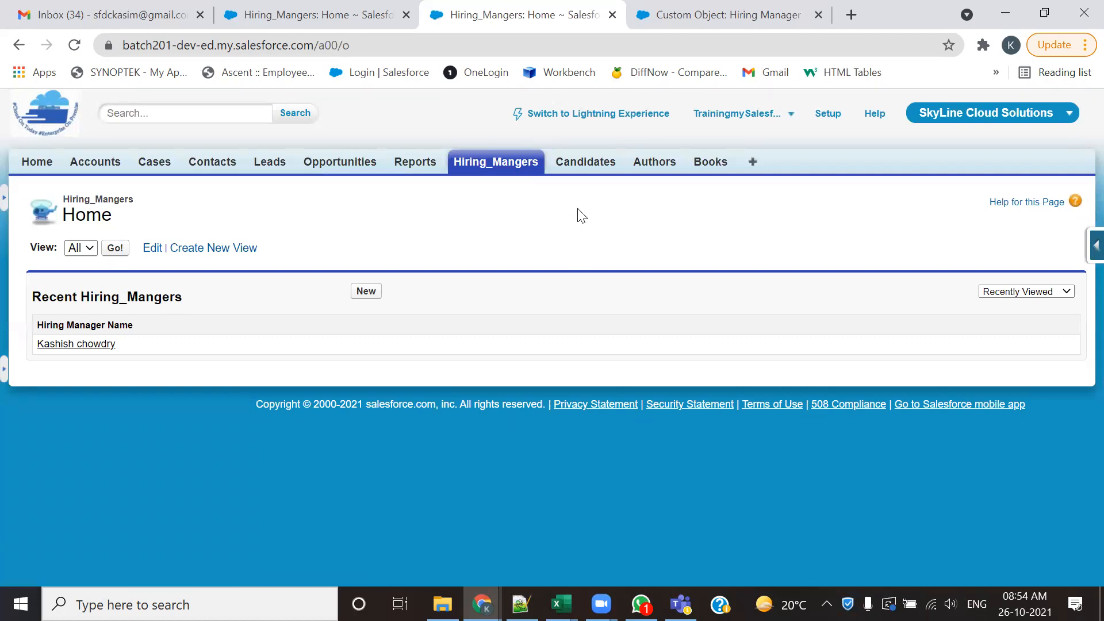
click(371, 295)
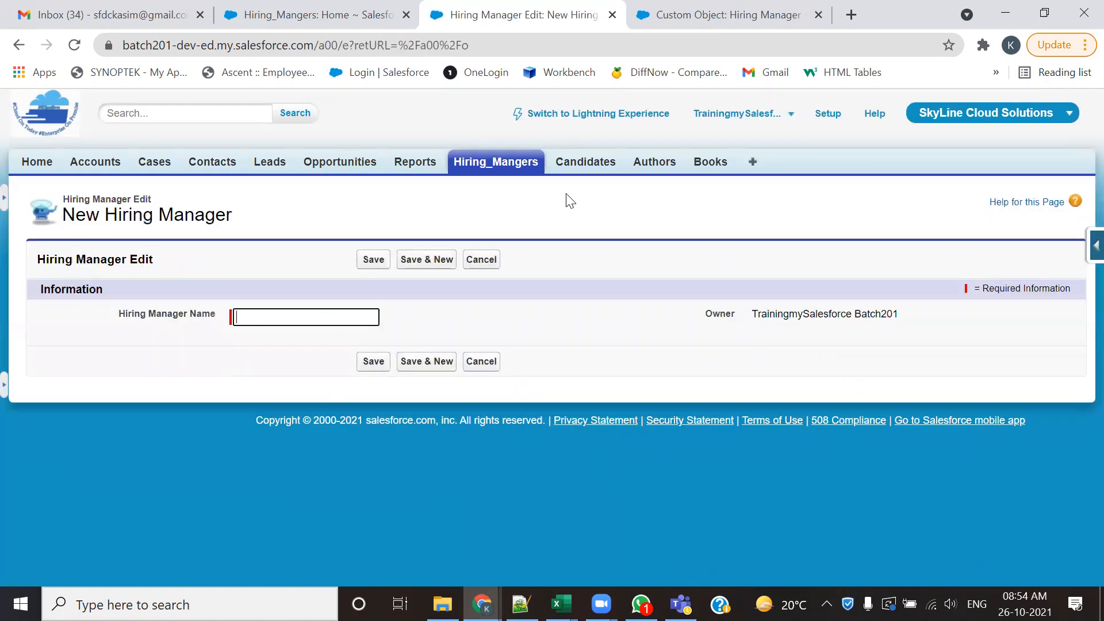
middle_click(593, 171)
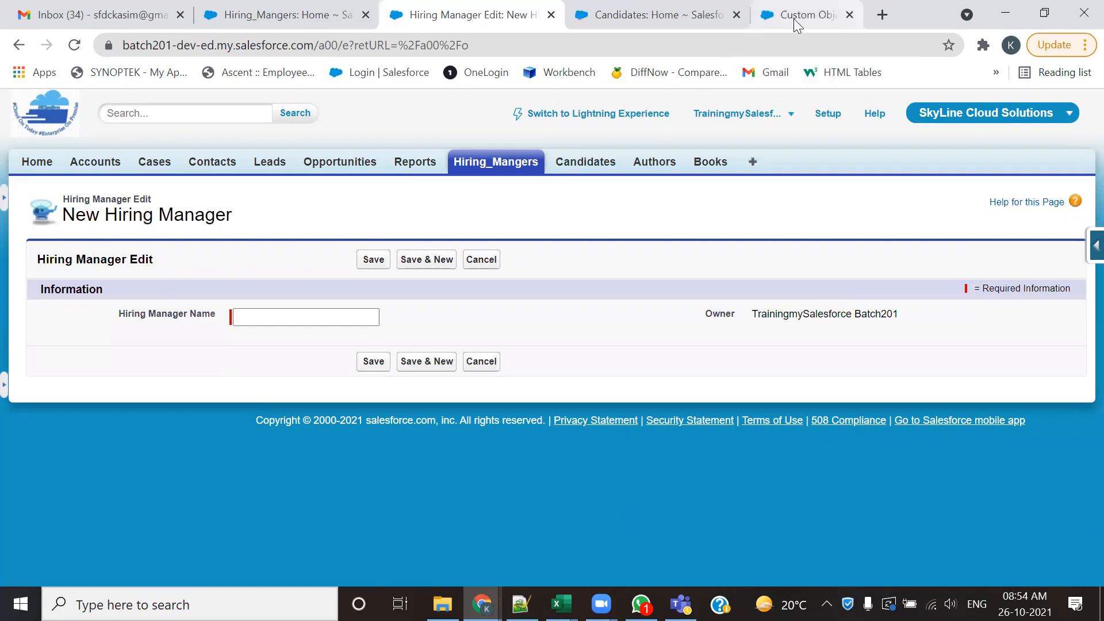
click(708, 25)
click(374, 295)
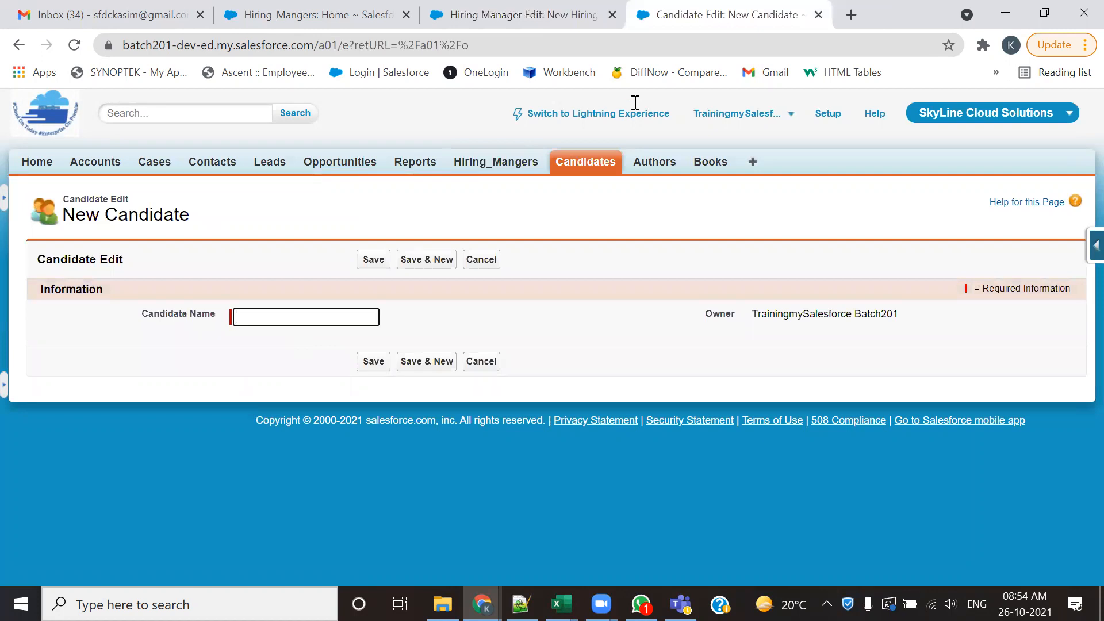
- Switch to the IDD for Field creation.txt notes in Notepad++ and highlight the custom fields listed for the Candidate object
key(alt+Tab)
scroll(518, 231, up, 3)
drag(126, 151, 238, 424)
scroll(281, 271, down, 4)
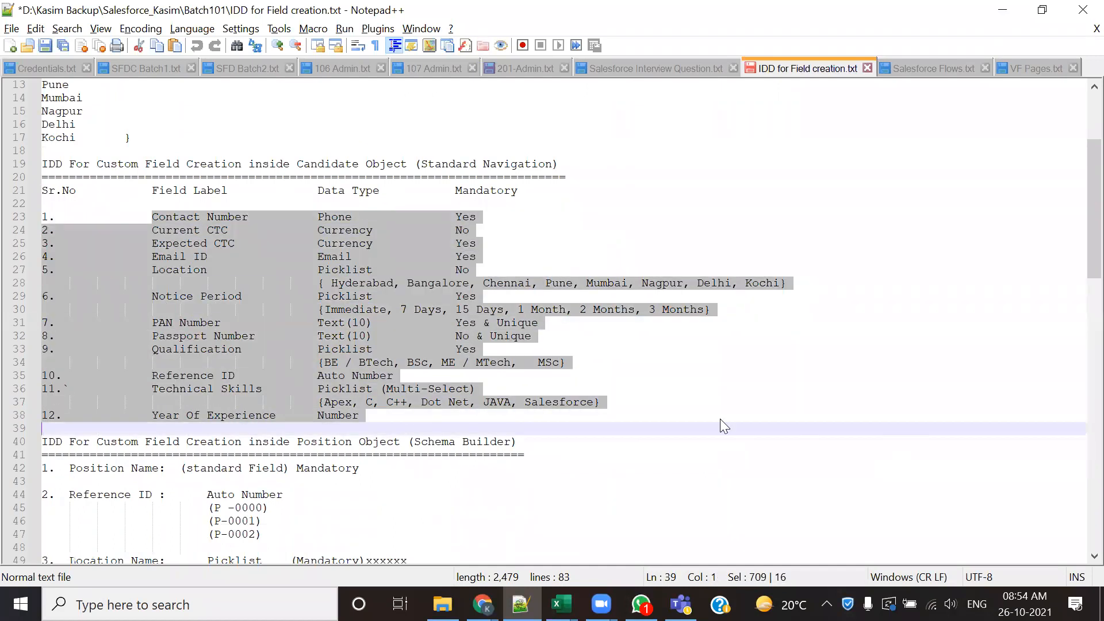
- Highlight Hiring Manager in the first heading of the field document and Contact Number in its field list
scroll(720, 418, up, 4)
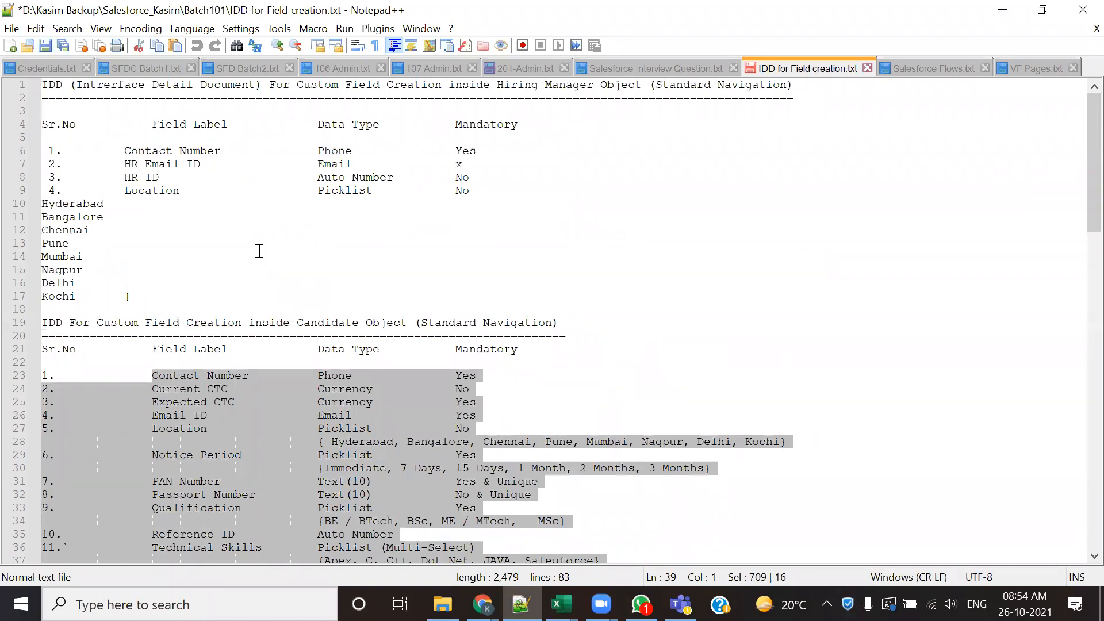
drag(125, 150, 220, 150)
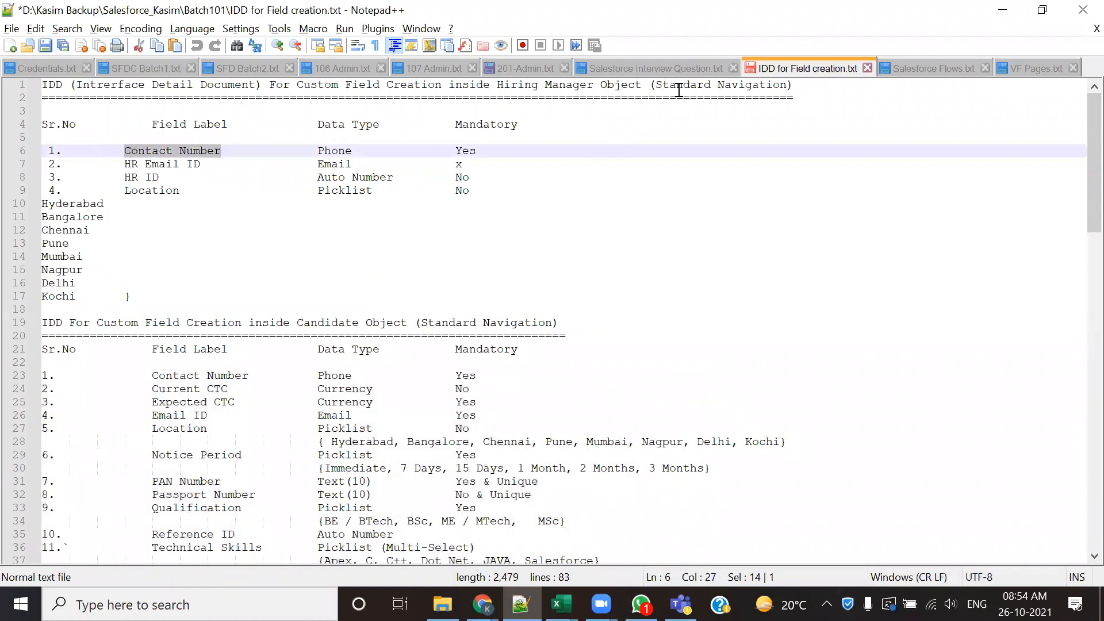
drag(493, 85, 593, 85)
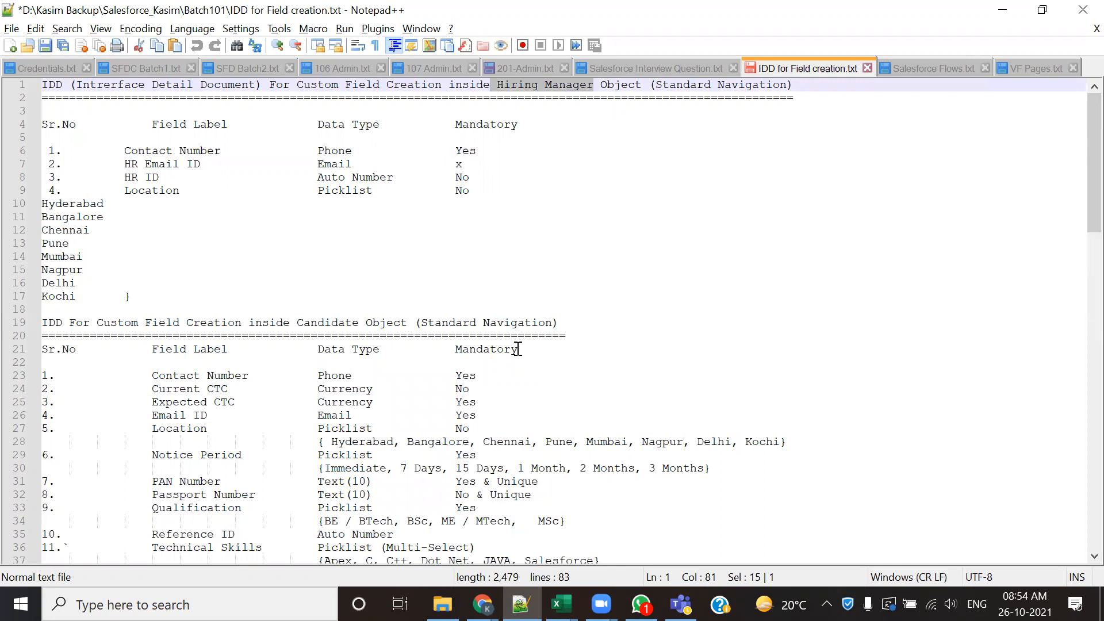
drag(126, 150, 221, 151)
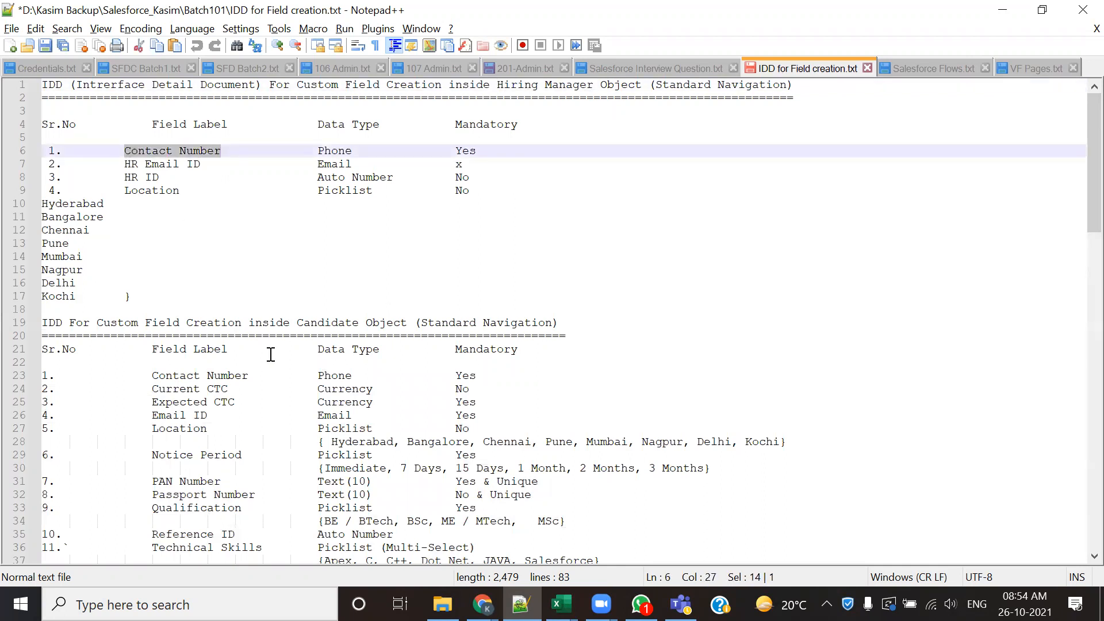
- Switch back to Chrome, close the Candidate browser tab and open the Hiring_Mangers home page in the remaining one
key(alt+Tab)
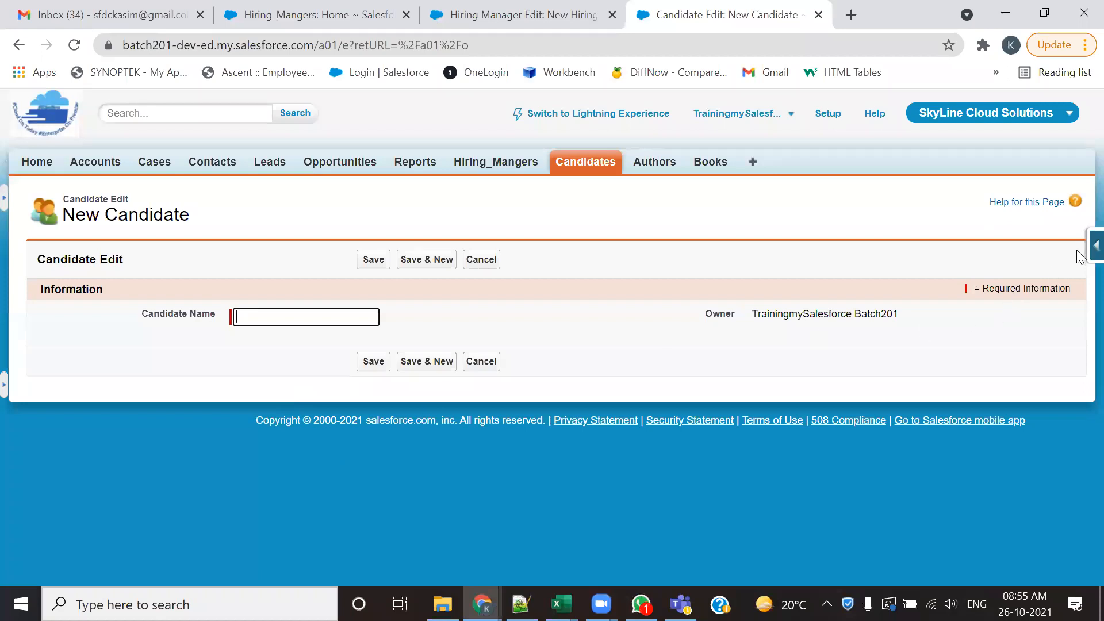
click(499, 162)
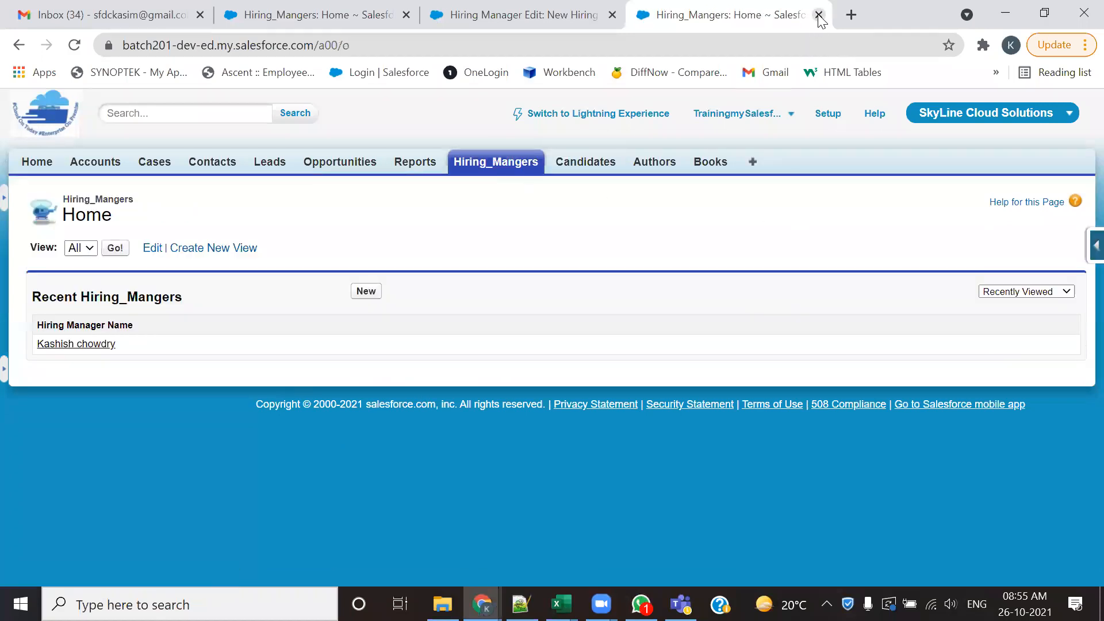
click(819, 14)
click(510, 170)
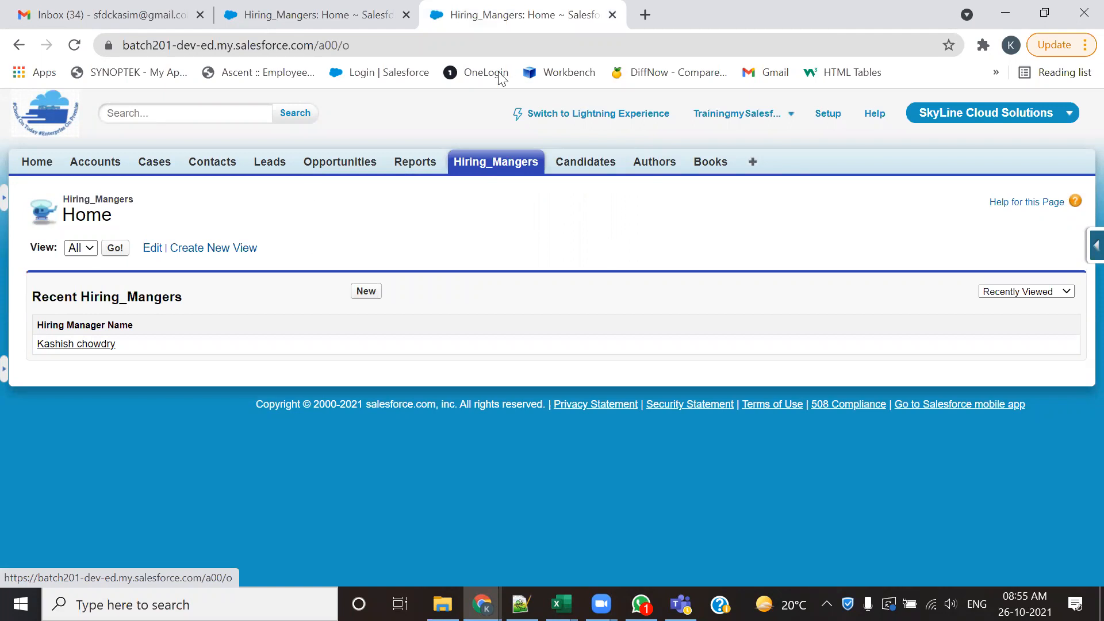
- Return to the 201-Admin notes and highlight the instructions for opening the object tab, the Force.com Quick menu and View Fields
key(alt+Tab)
click(78, 269)
drag(77, 269, 318, 272)
drag(119, 296, 345, 296)
drag(130, 310, 346, 315)
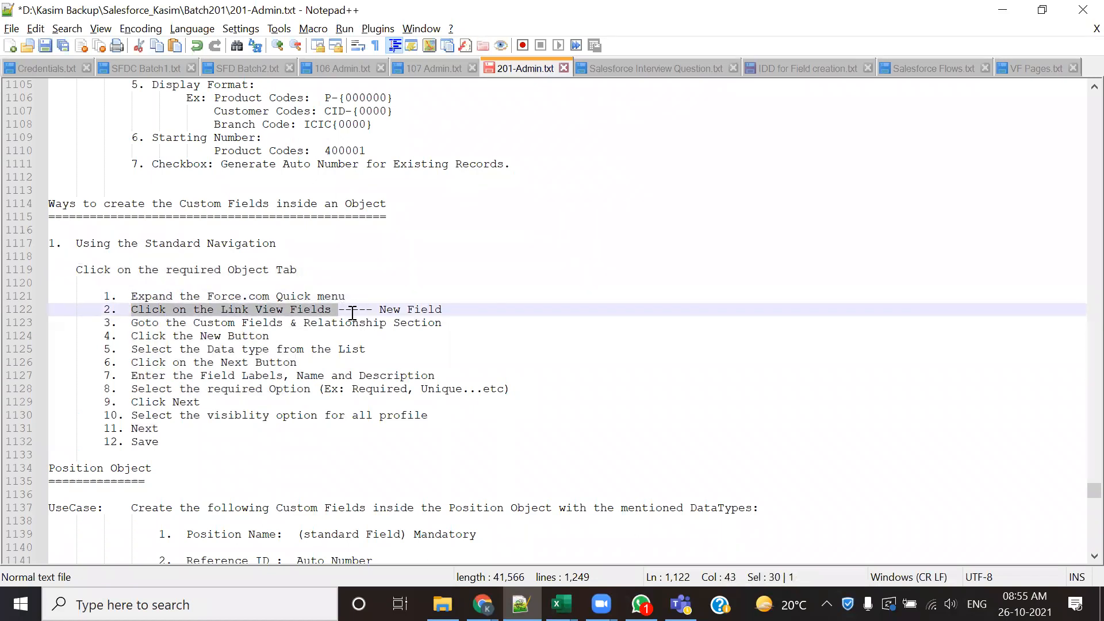
- Switch to Chrome and open the Hiring Manager object's fields through the Force.com Quick menu
key(alt+Tab)
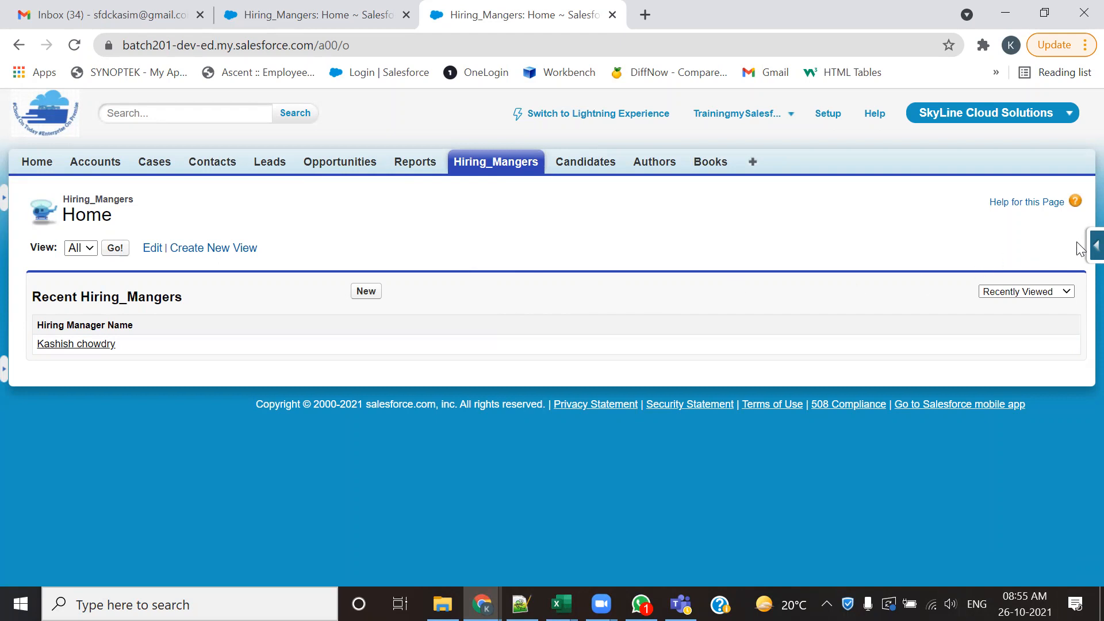
mouse_move(1081, 246)
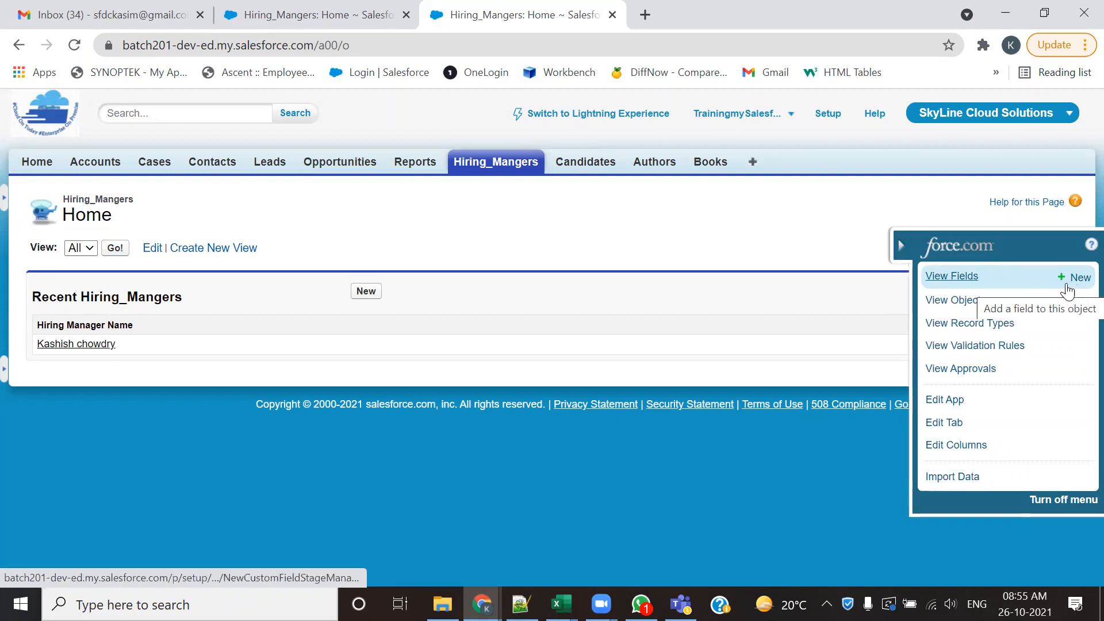
click(959, 277)
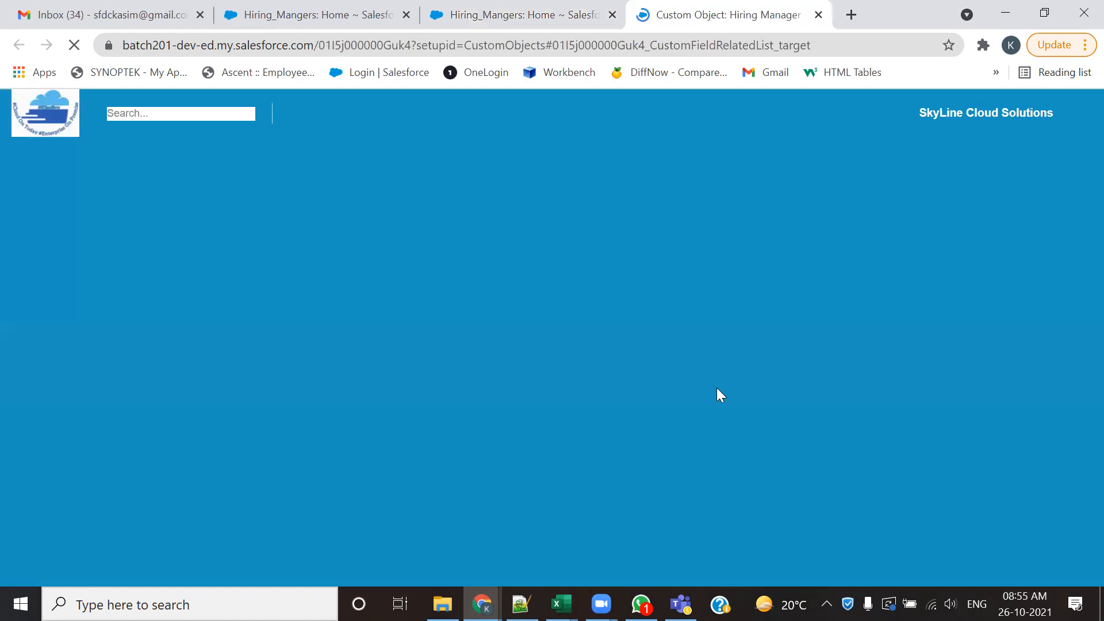
scroll(292, 294, up, 10)
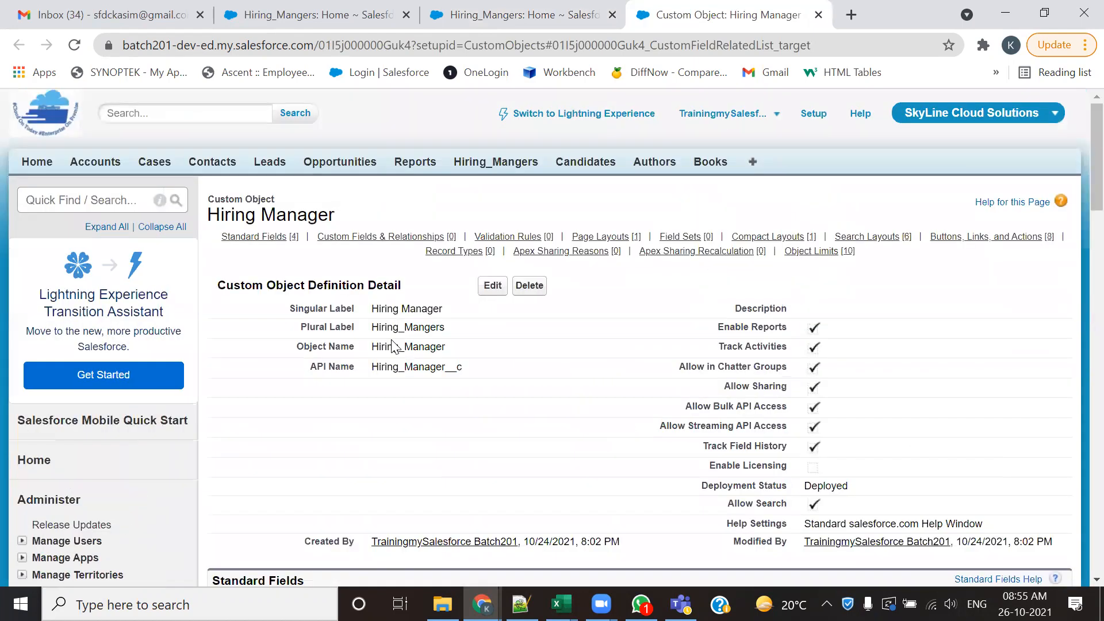
scroll(295, 431, down, 5)
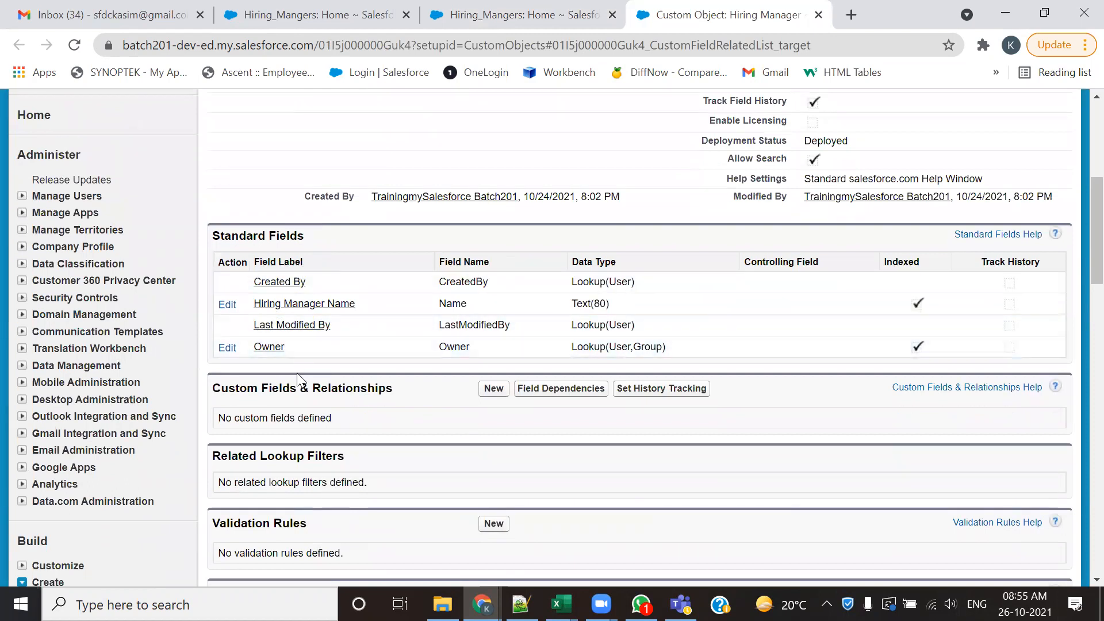
- Start a new custom field in the Hiring Manager object's Custom Fields & Relationships section
scroll(311, 357, down, 3)
scroll(299, 300, up, 3)
scroll(294, 322, down, 3)
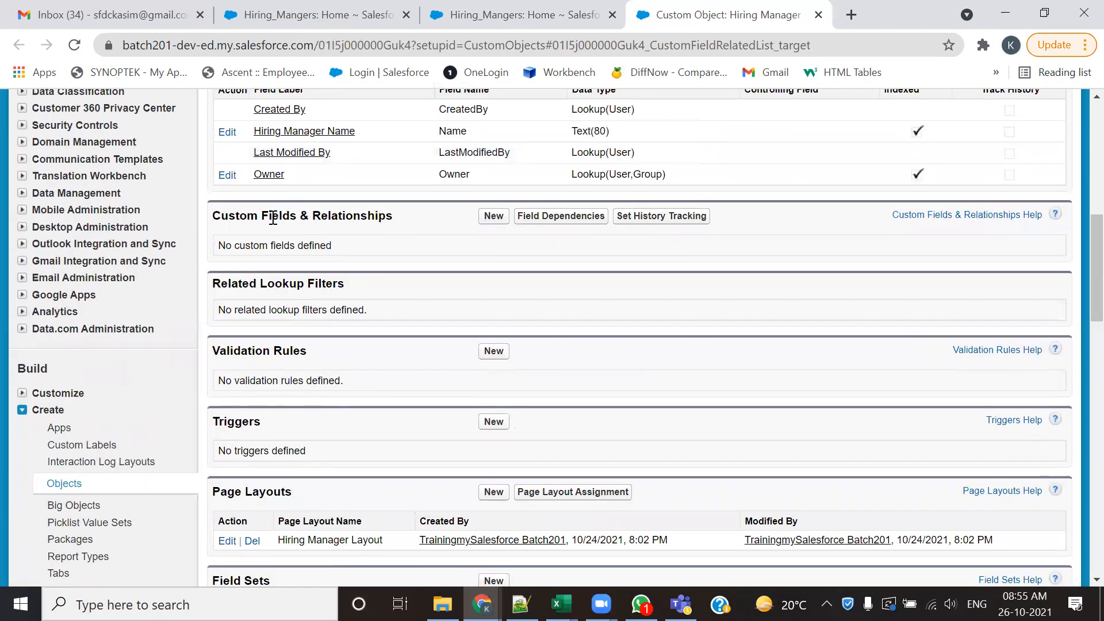
drag(362, 222, 226, 271)
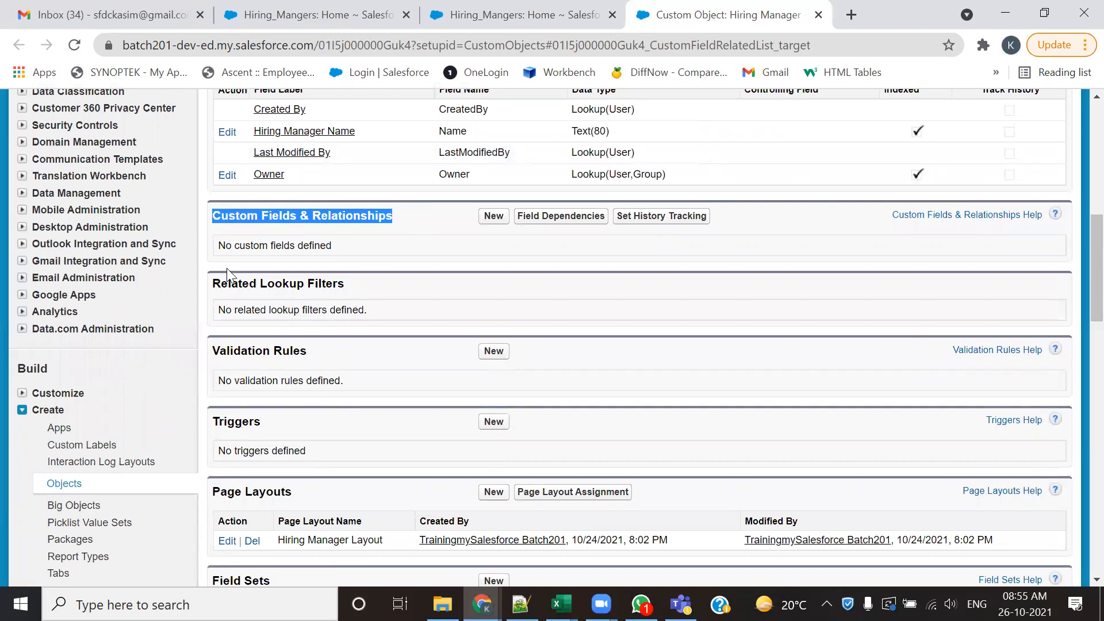
click(492, 216)
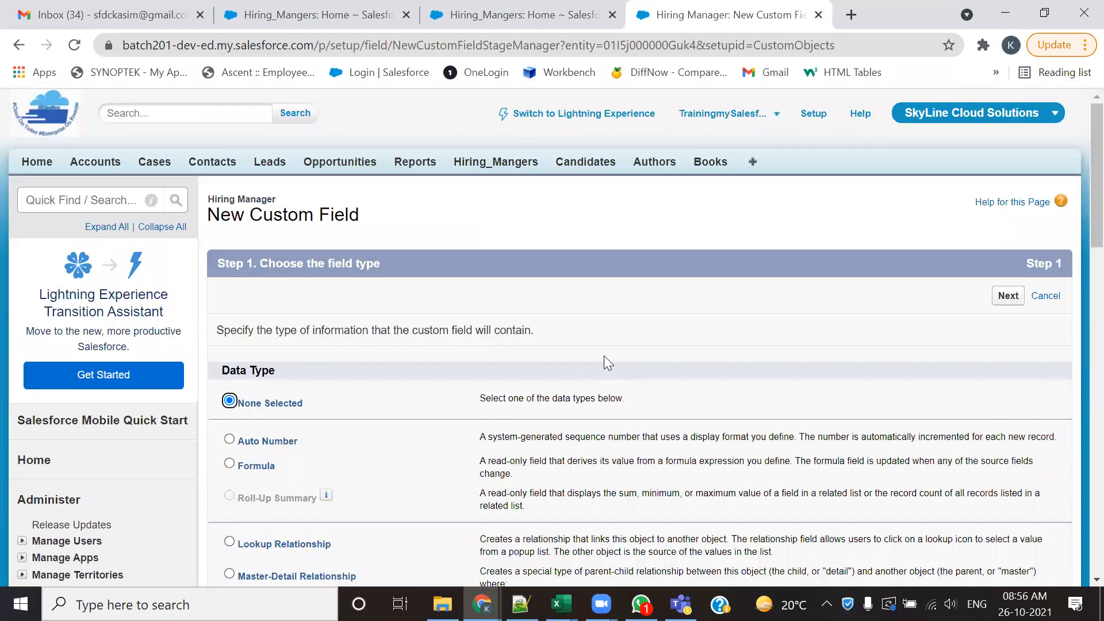
- Switch to Notepad++ and show the Hiring Manager field list in IDD for Field creation.txt
key(alt+Tab)
key(alt+Tab)
key(alt+Tab)
key(alt+Tab)
key(alt+Tab)
click(779, 68)
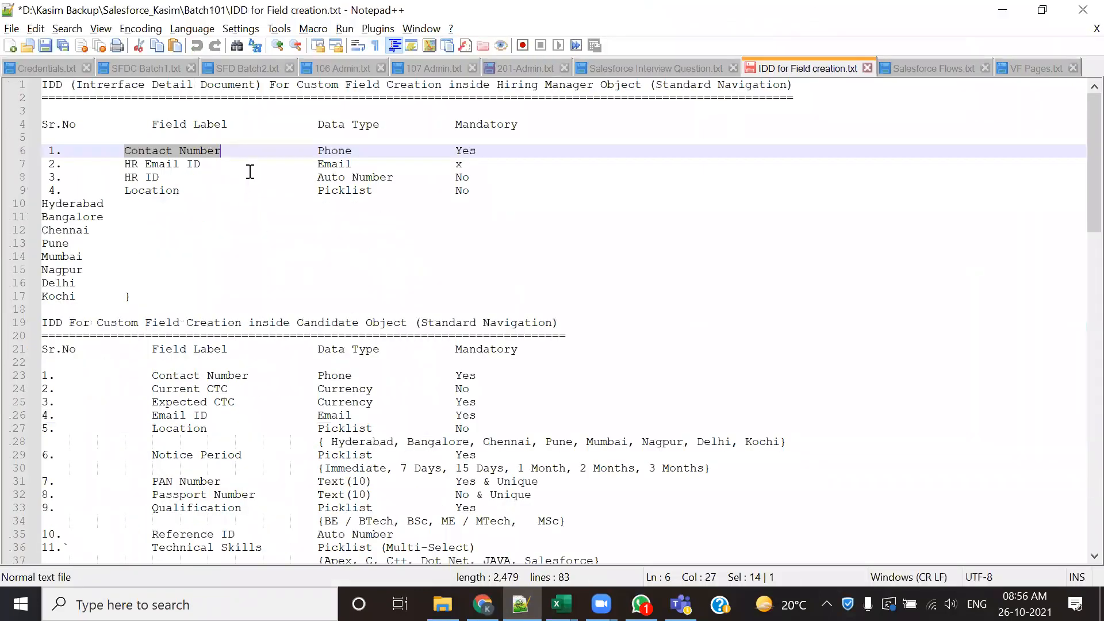
- Highlight the Phone data type in the notes, switch to Chrome and choose Phone as the new Hiring Manager field's data type, continuing to its details
drag(353, 150, 318, 150)
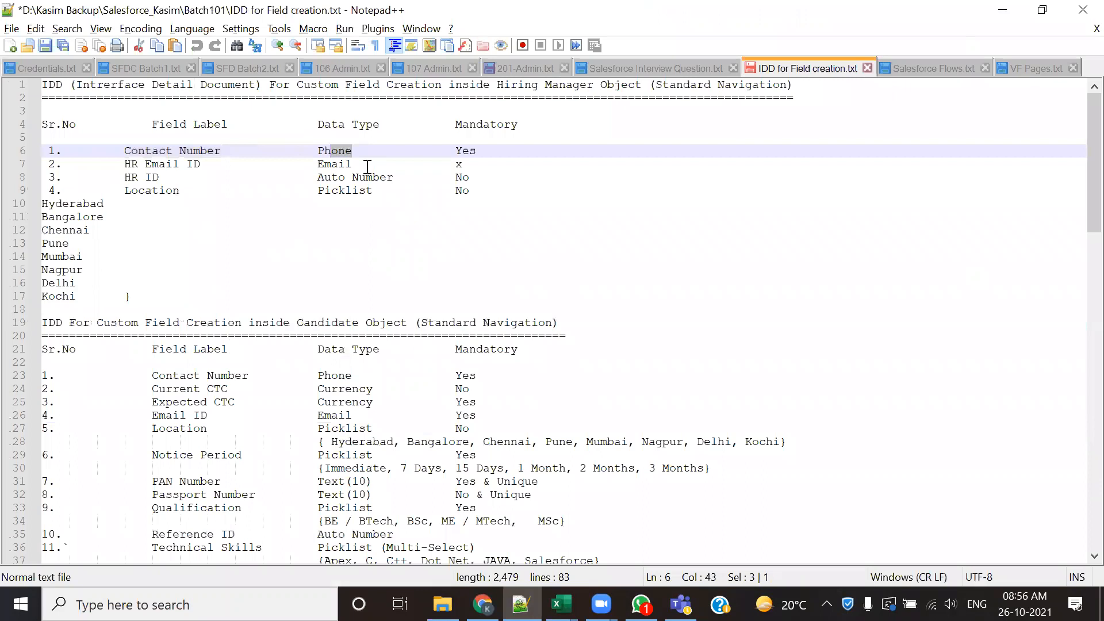
key(alt+Tab)
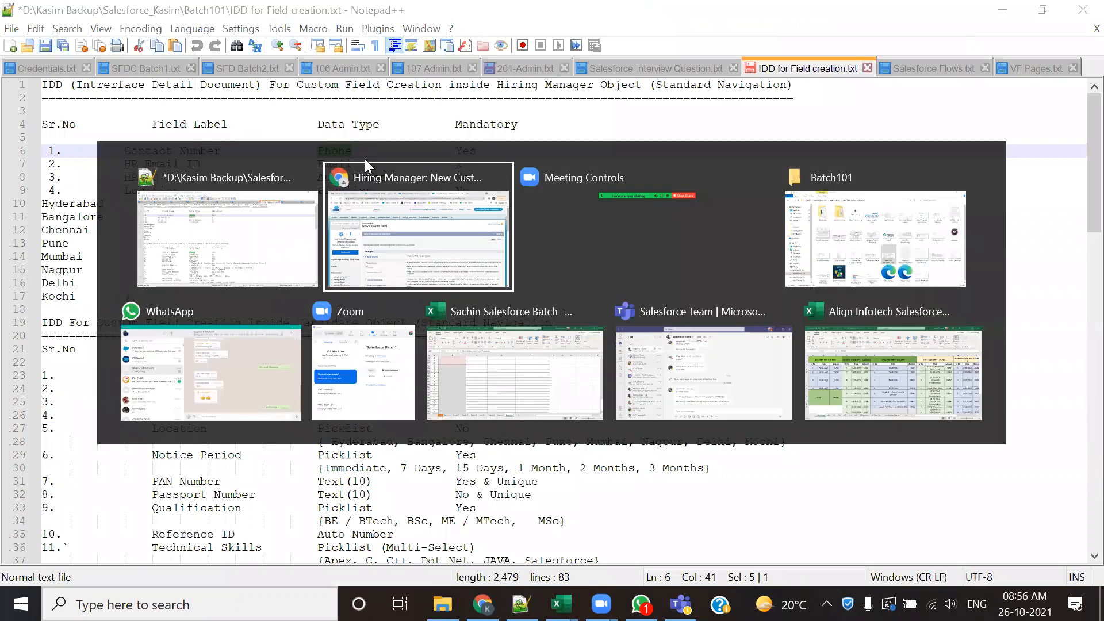
scroll(337, 361, down, 5)
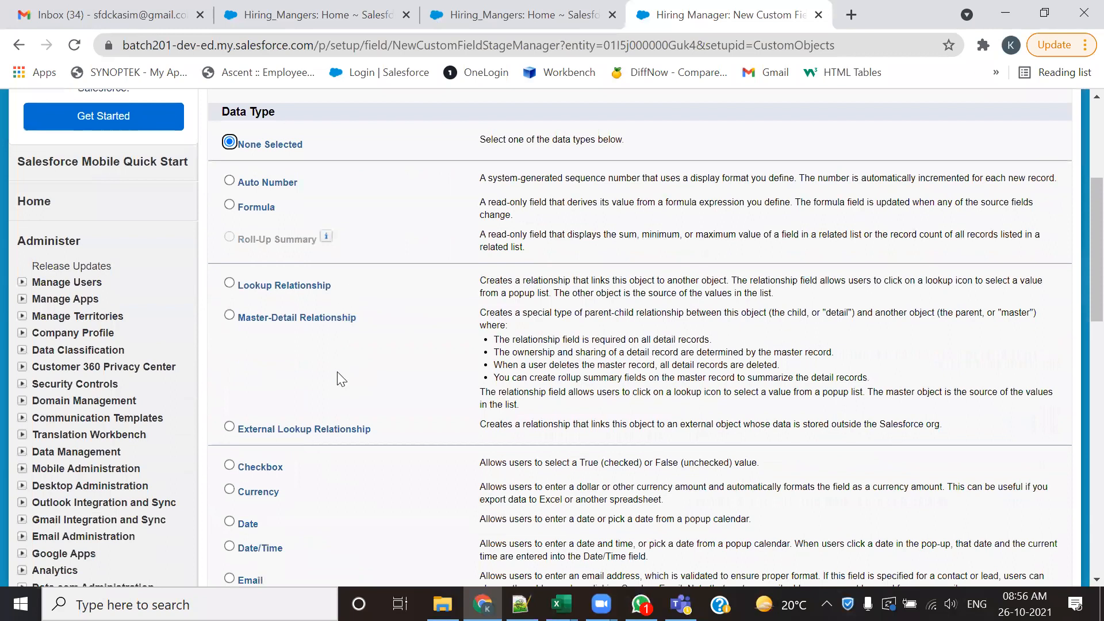
scroll(338, 372, down, 5)
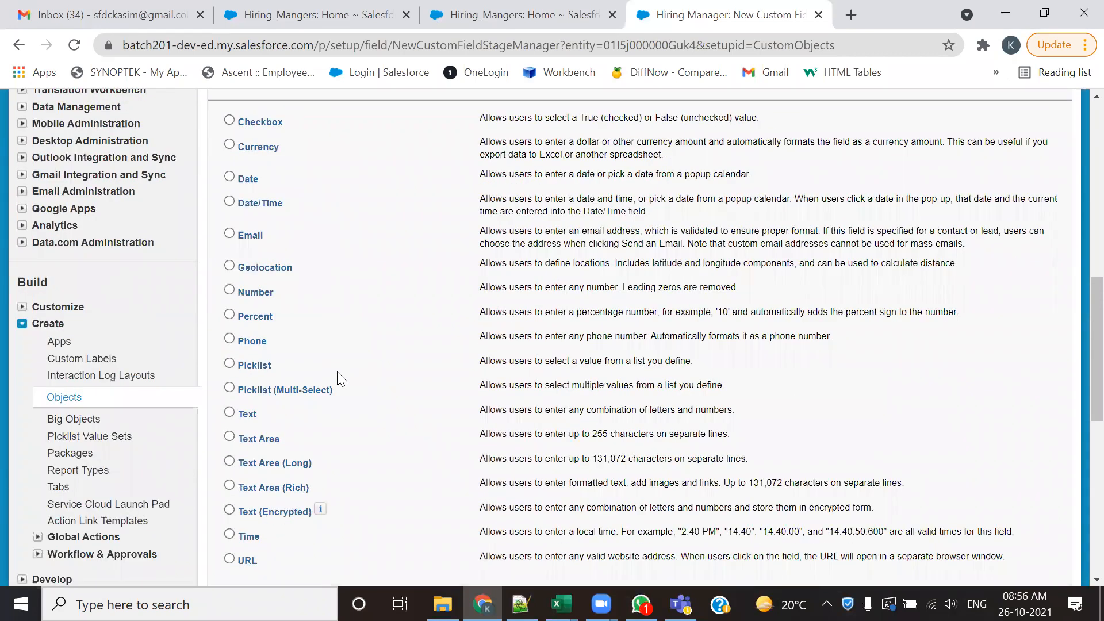
click(243, 342)
scroll(839, 405, down, 3)
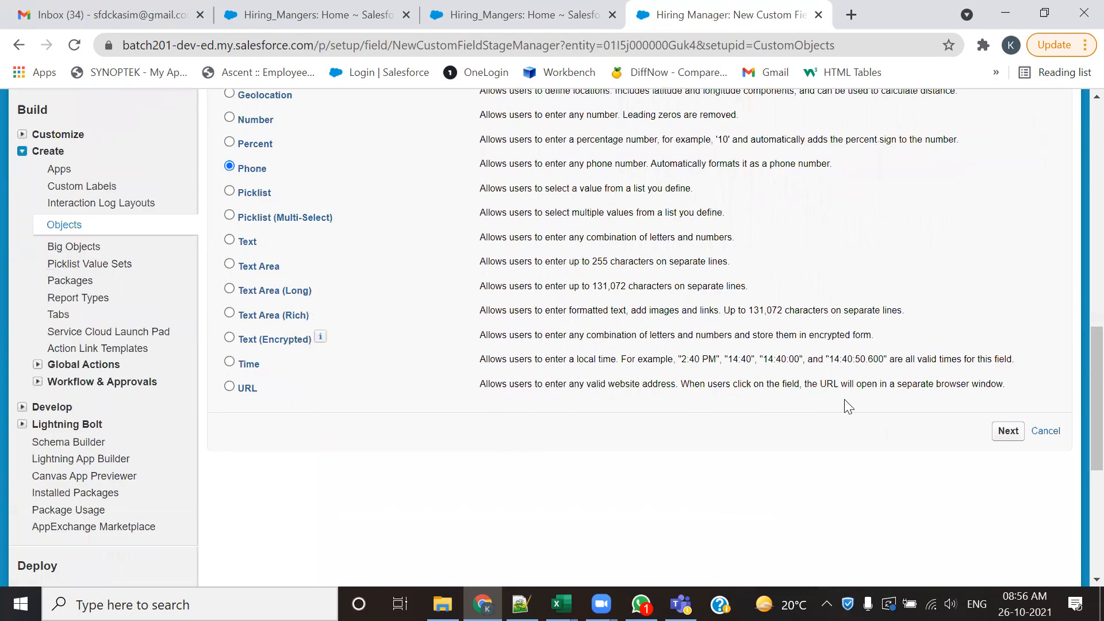
click(1005, 433)
- Enter Contact Number as the field label and let the field name fill in from it
click(468, 332)
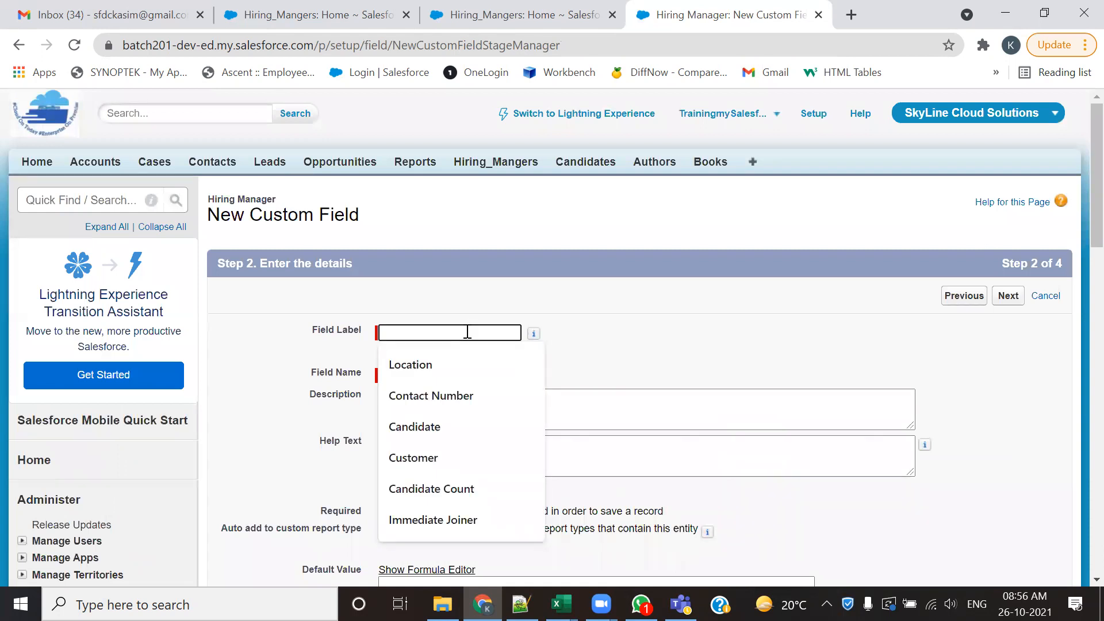
text(Con)
key(Down)
key(Return)
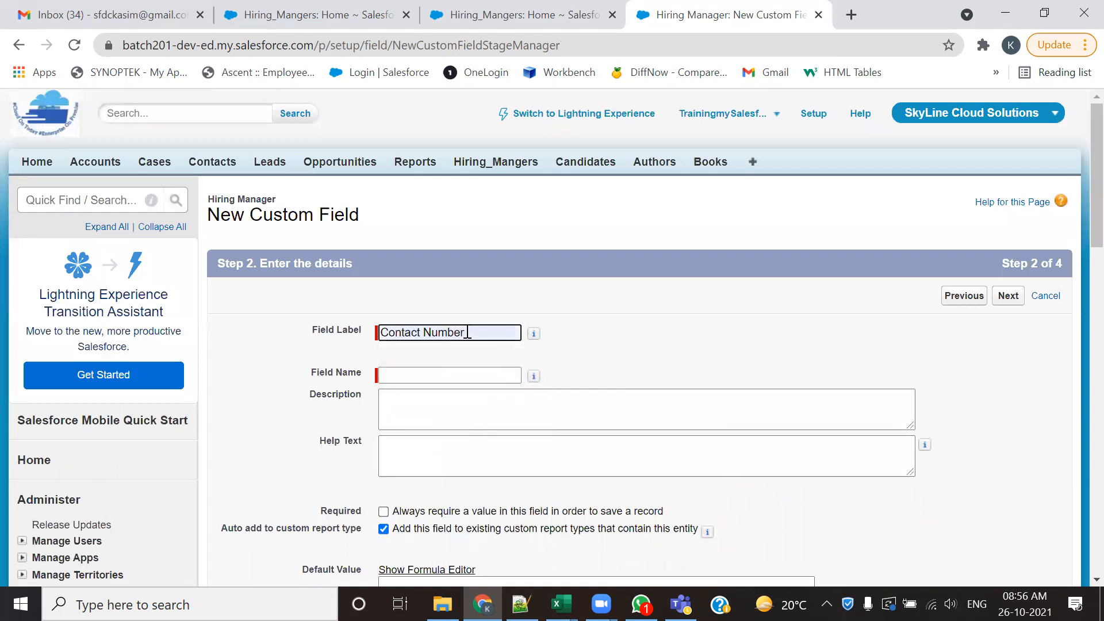
key(Tab)
- Highlight the Field Name and Required labels in the new custom field's details
drag(312, 374, 356, 378)
scroll(388, 432, down, 3)
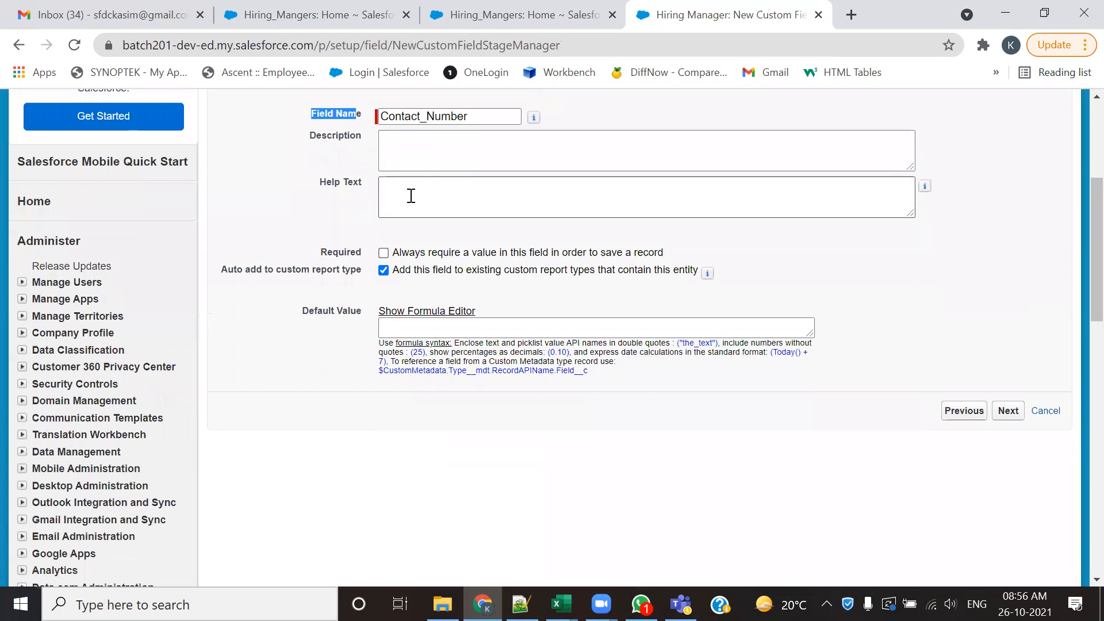
drag(309, 250, 345, 247)
double_click(361, 251)
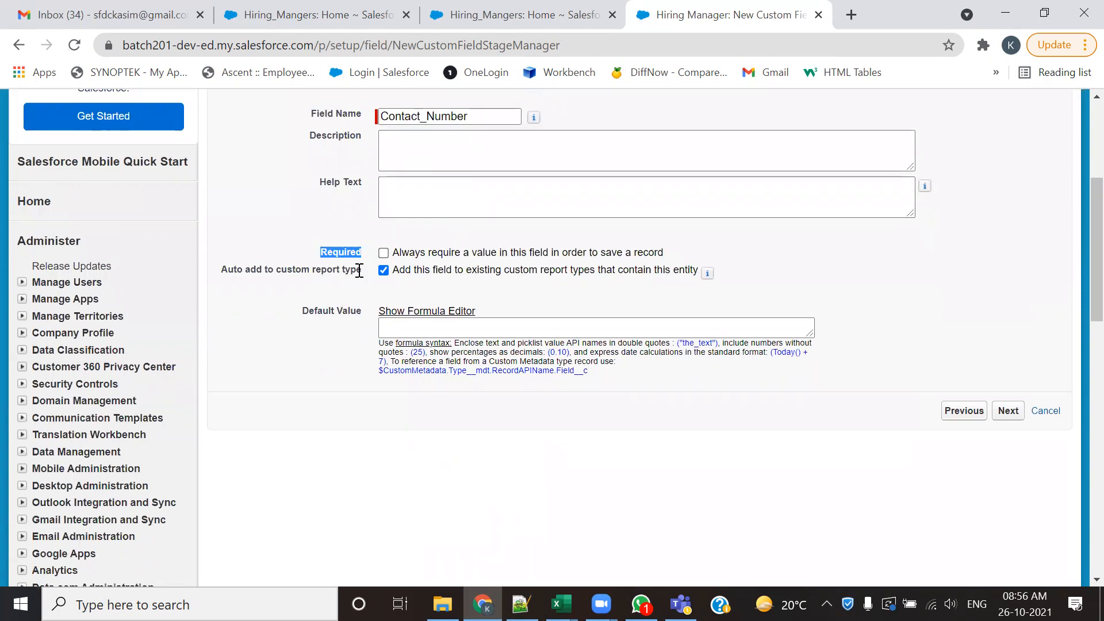
- Open Accounts in a separate browser tab from the Hiring_Mangers home page, start a new account and mark the required indicator beside Account Name
click(323, 13)
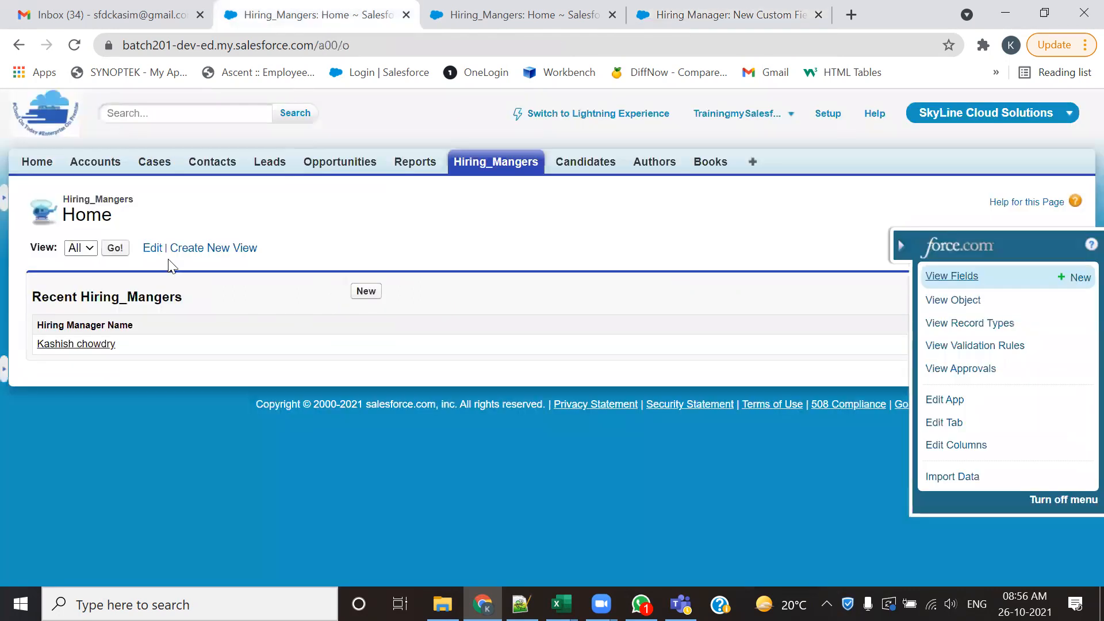
middle_click(100, 168)
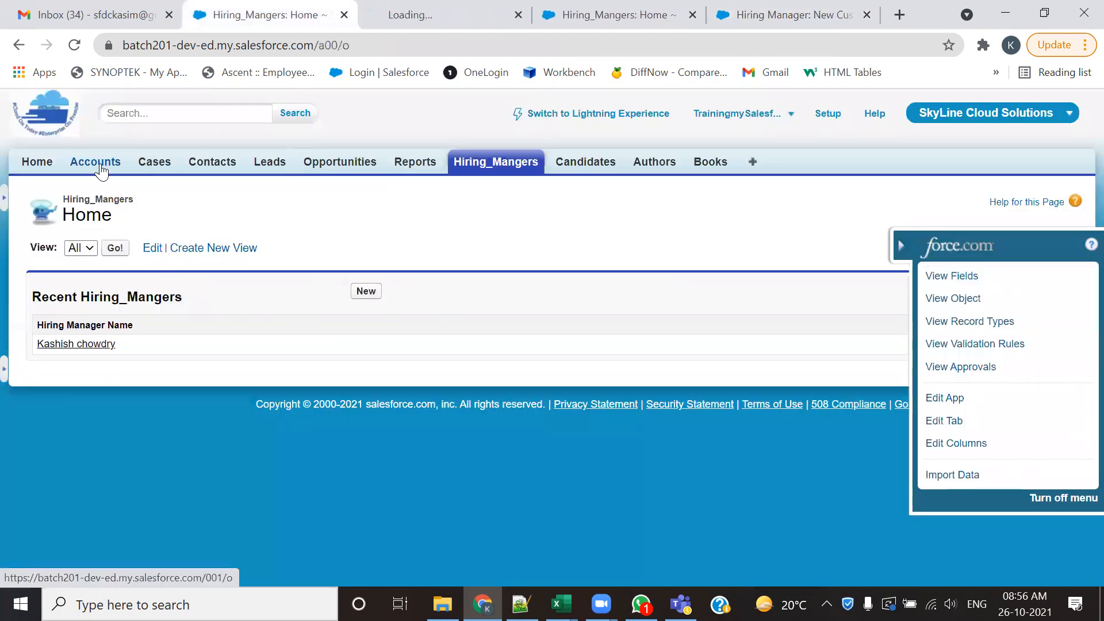
click(401, 17)
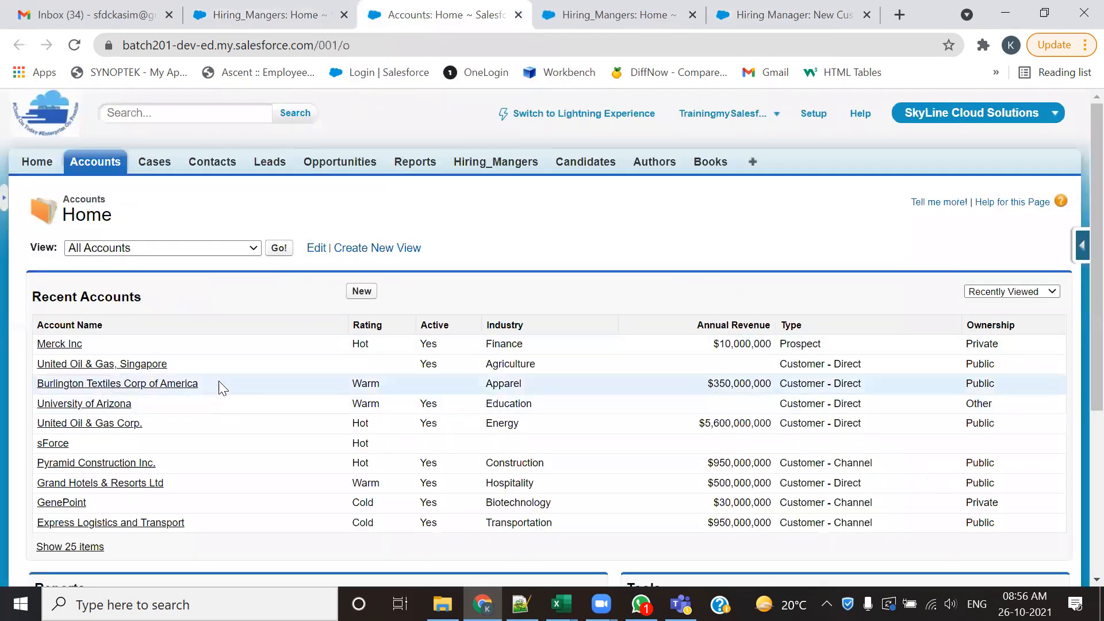
click(363, 291)
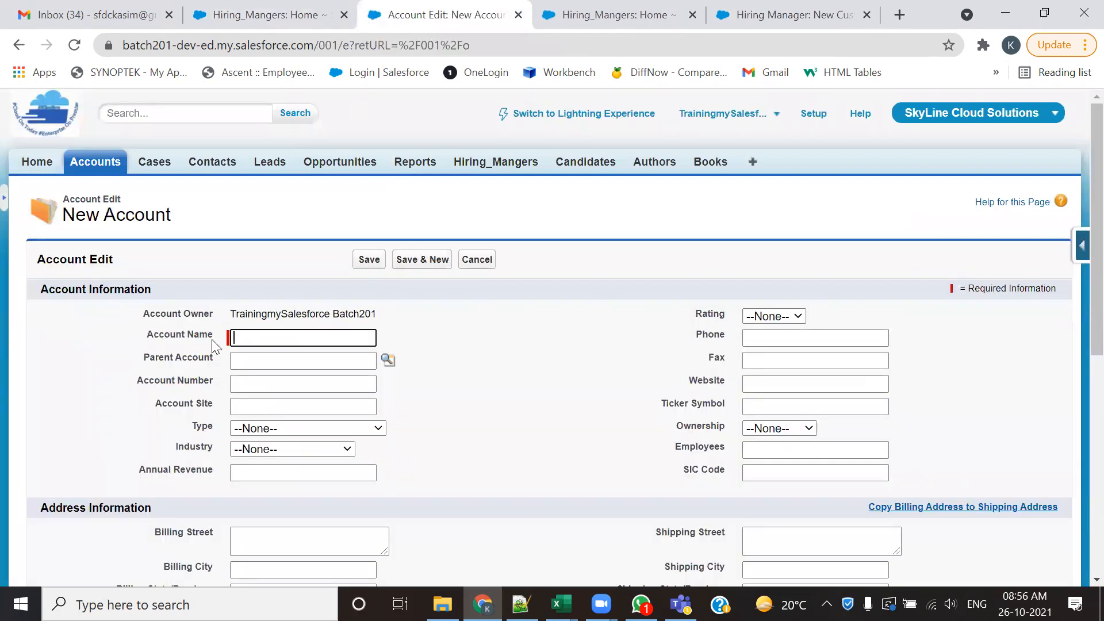
drag(217, 343, 170, 336)
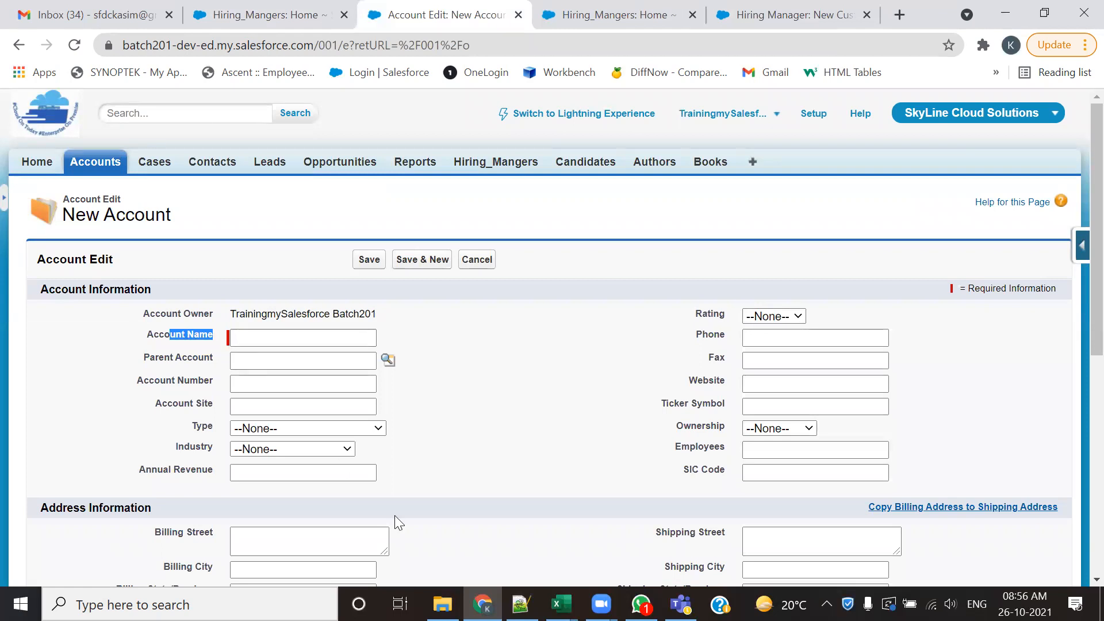
drag(230, 352, 229, 323)
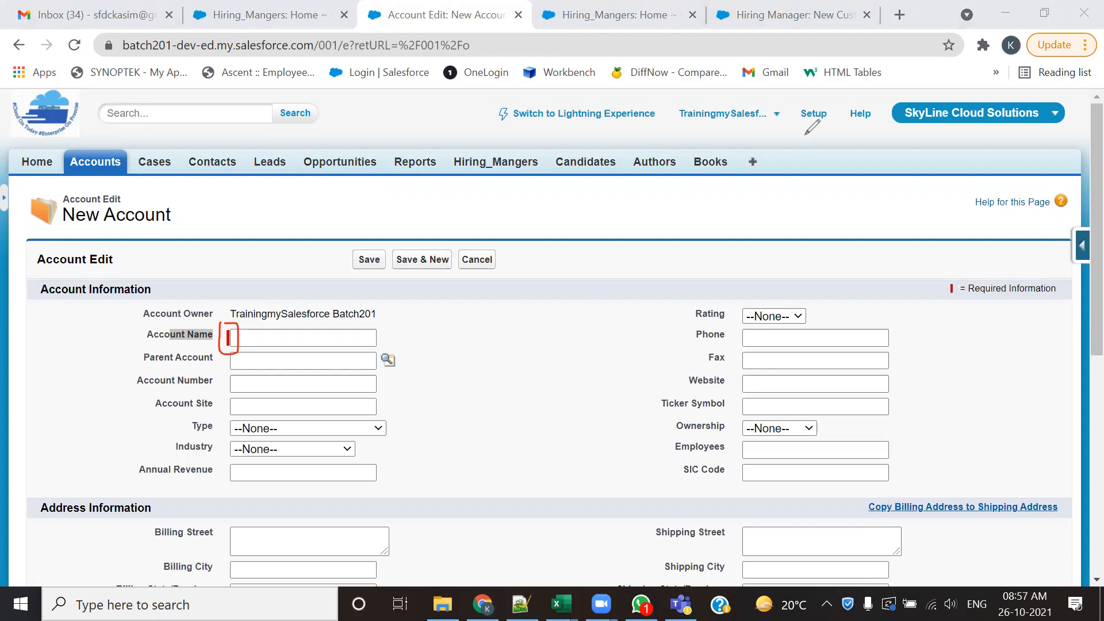
click(806, 134)
- Start a new case, try to save it without a case origin, and set Case Origin to Phone
click(159, 167)
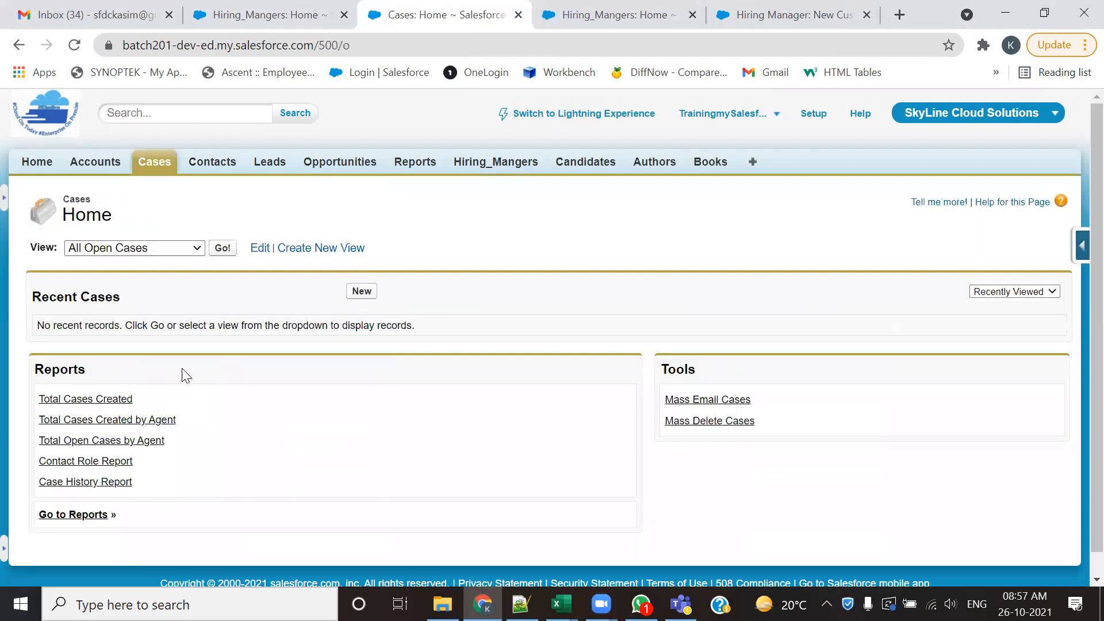
click(364, 293)
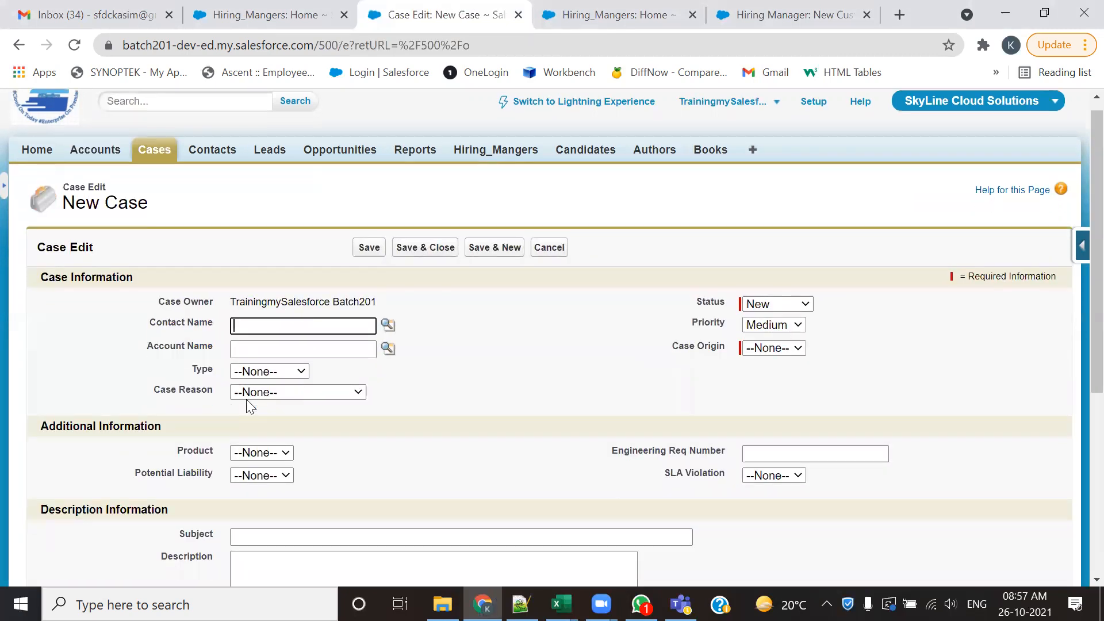
scroll(596, 247, down, 3)
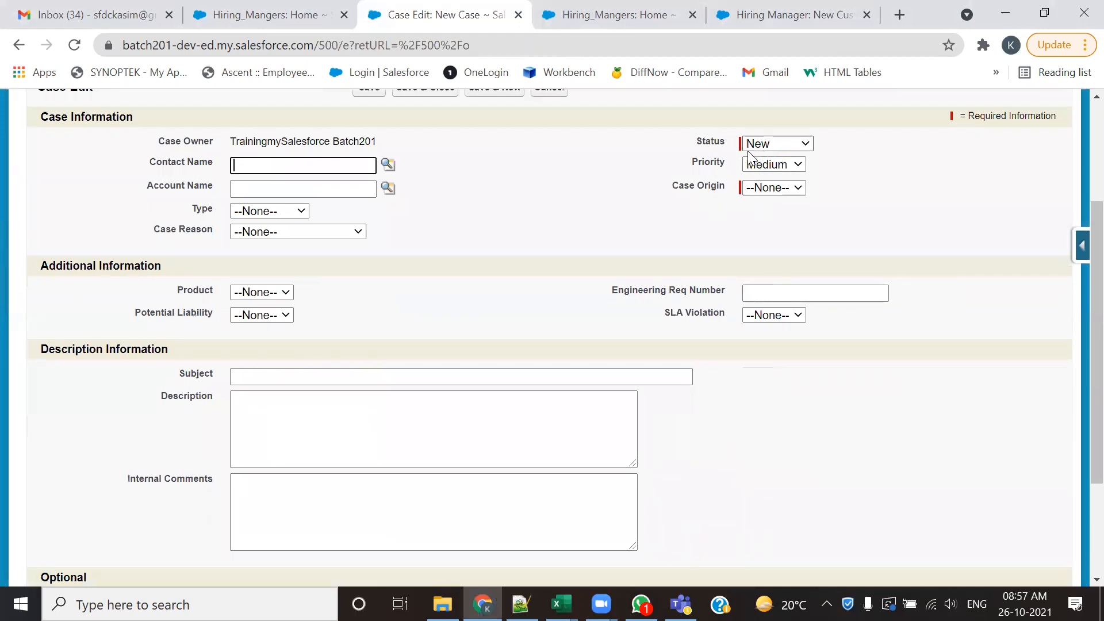
scroll(431, 214, up, 2)
click(370, 173)
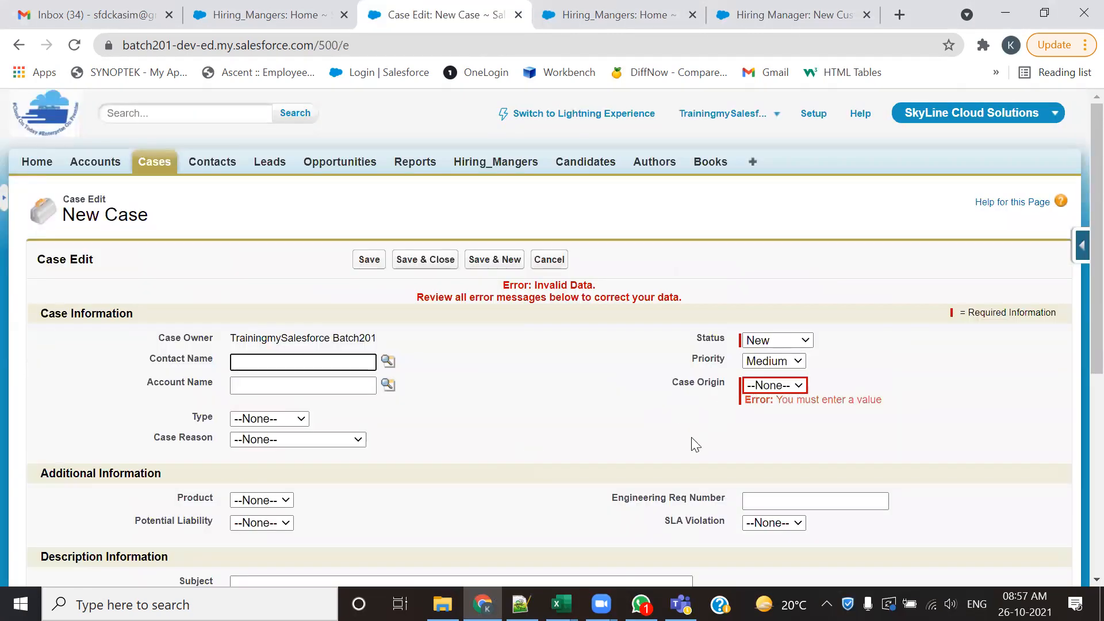
click(773, 385)
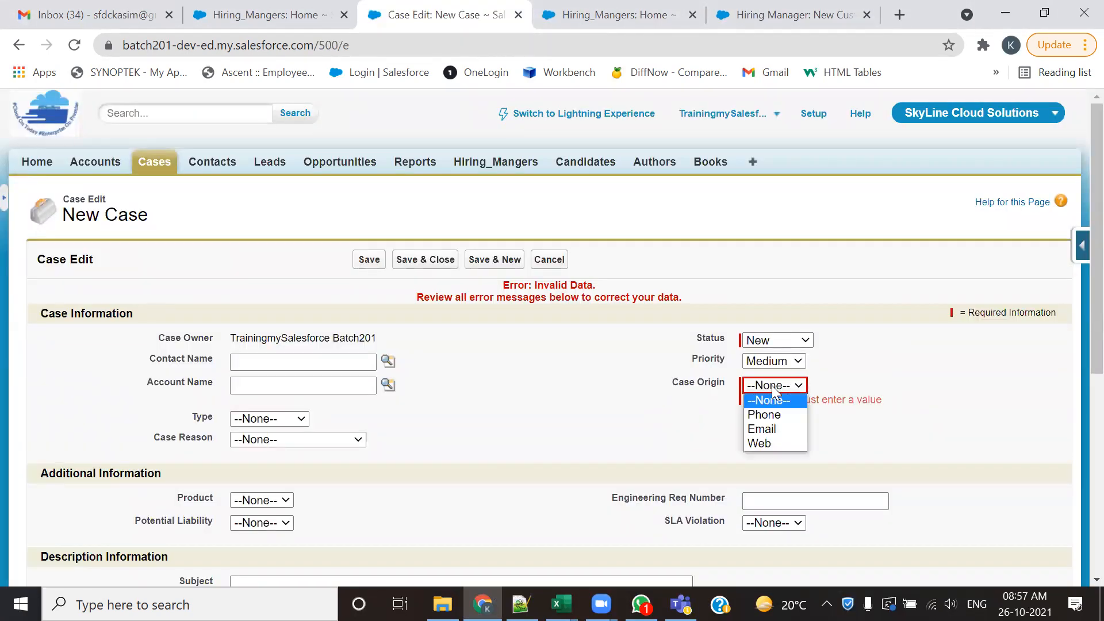
click(759, 412)
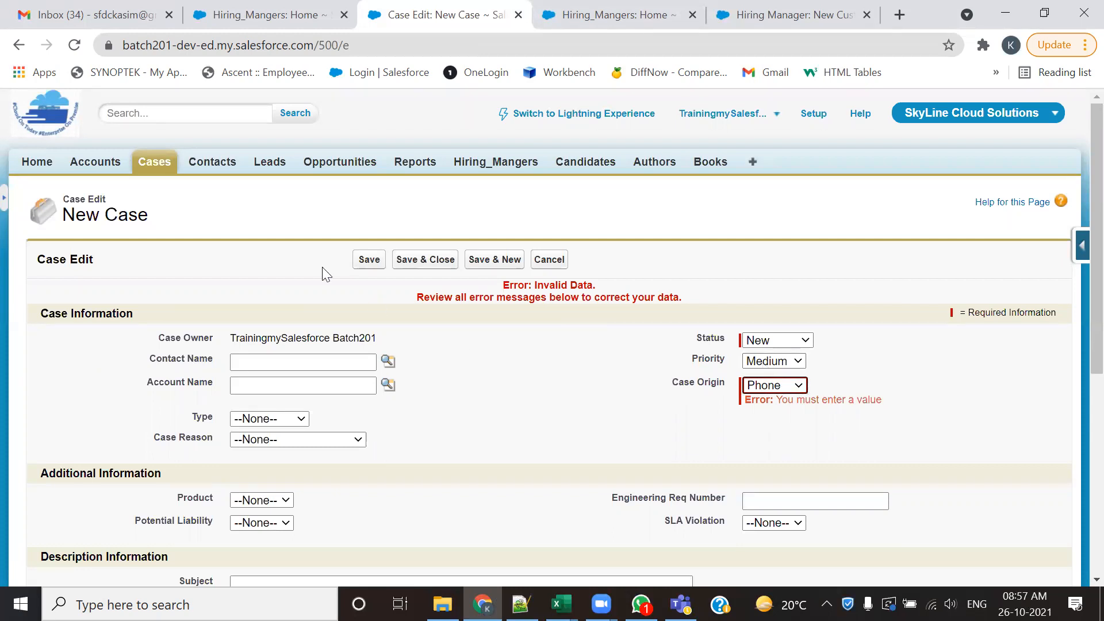
- Open a blank new contact form and highlight its required Last Name field
click(212, 161)
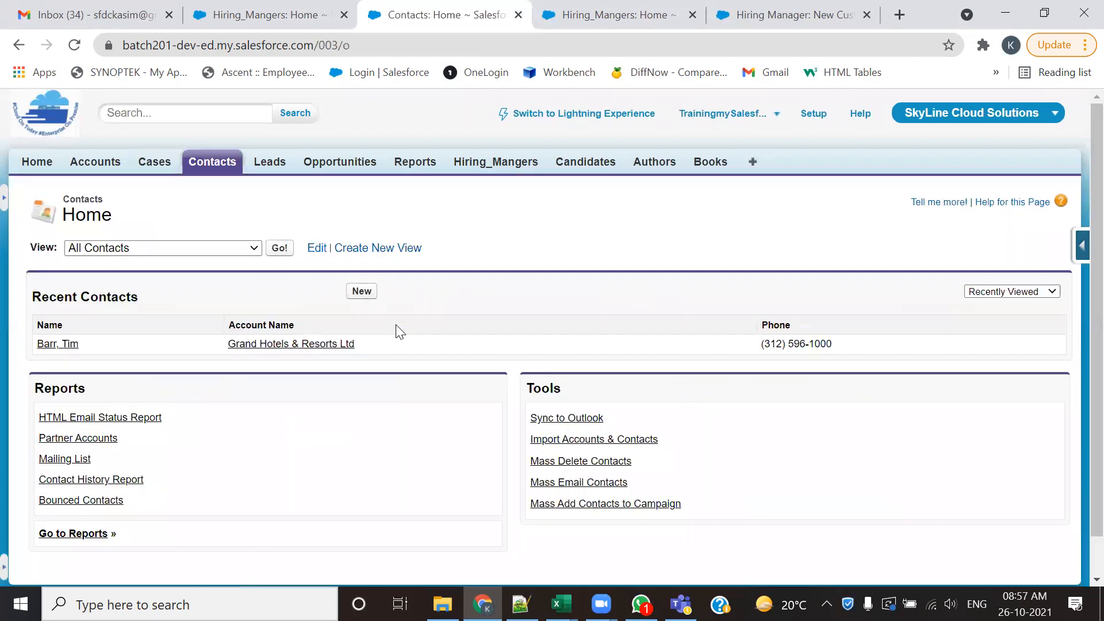
click(360, 292)
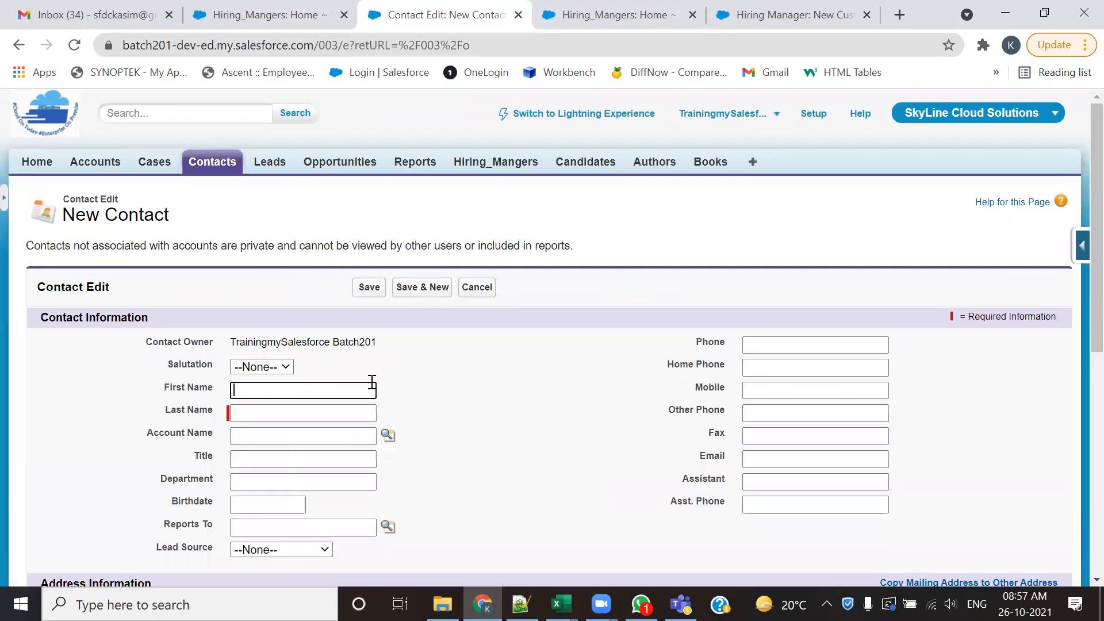
scroll(372, 382, down, 1)
drag(174, 325, 213, 324)
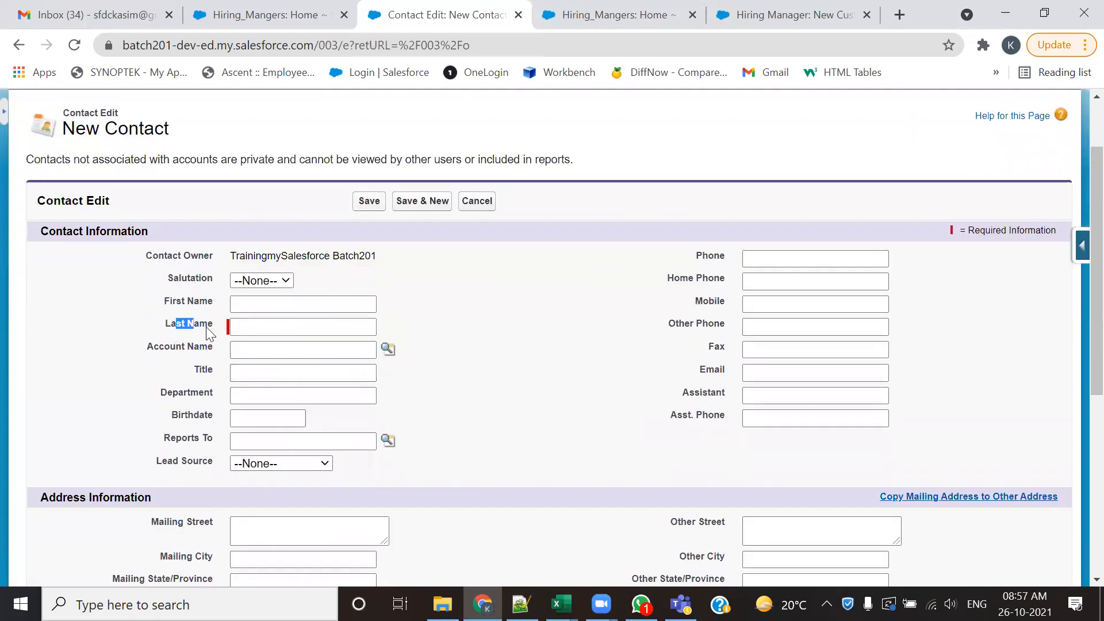
- Open a blank new lead form and highlight its required Last Name, Company and Lead Status fields
click(268, 163)
scroll(278, 295, down, 1)
click(360, 206)
scroll(345, 401, down, 1)
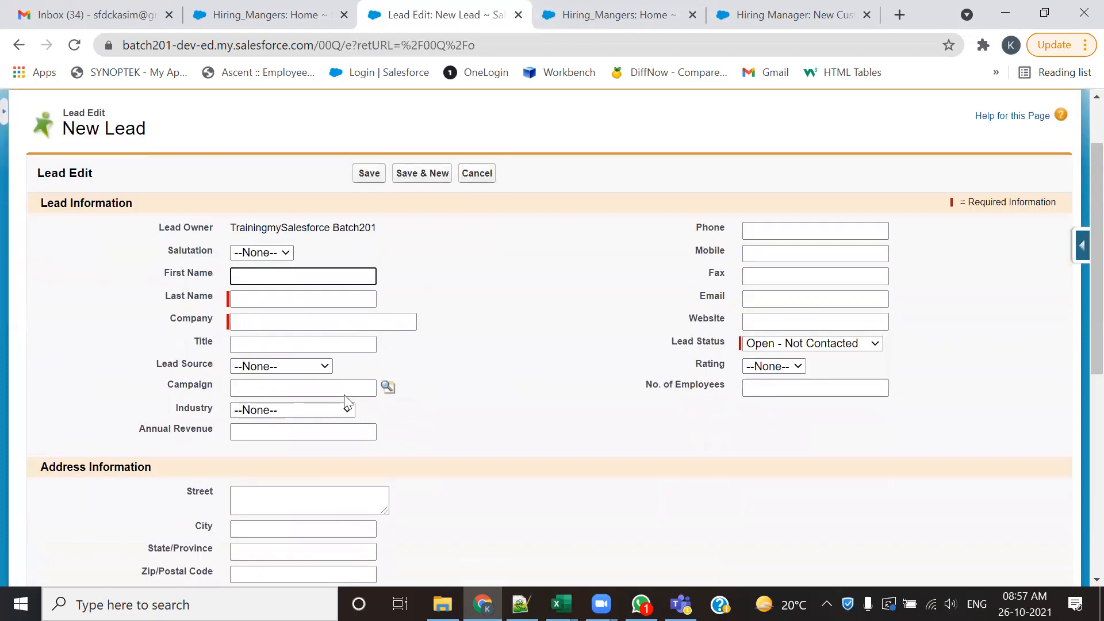
triple_click(192, 294)
triple_click(174, 325)
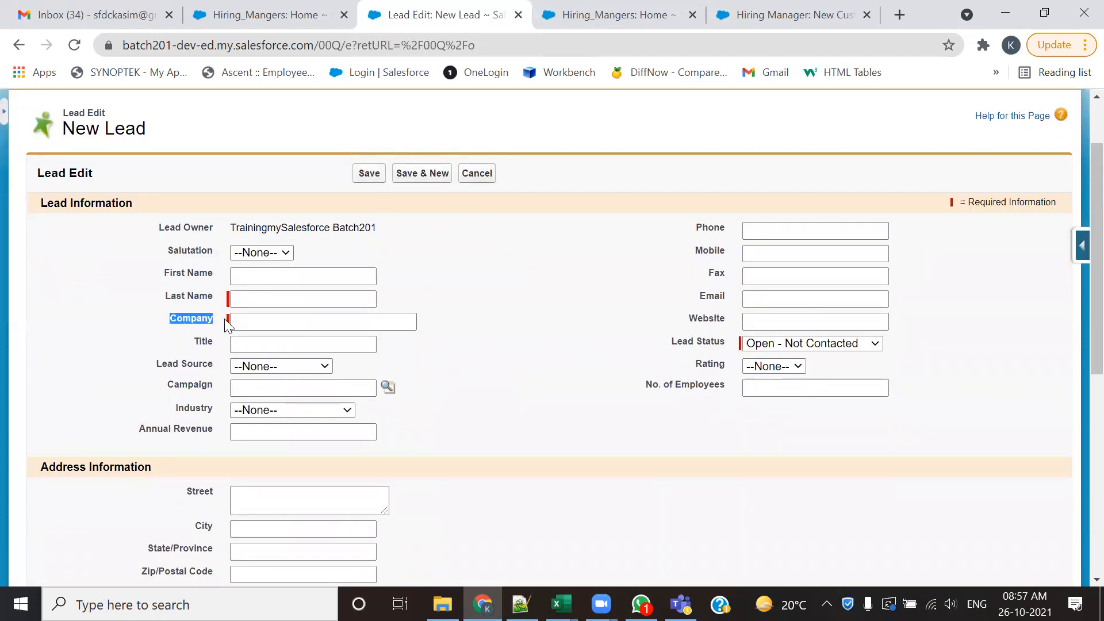
triple_click(678, 343)
scroll(592, 409, down, 2)
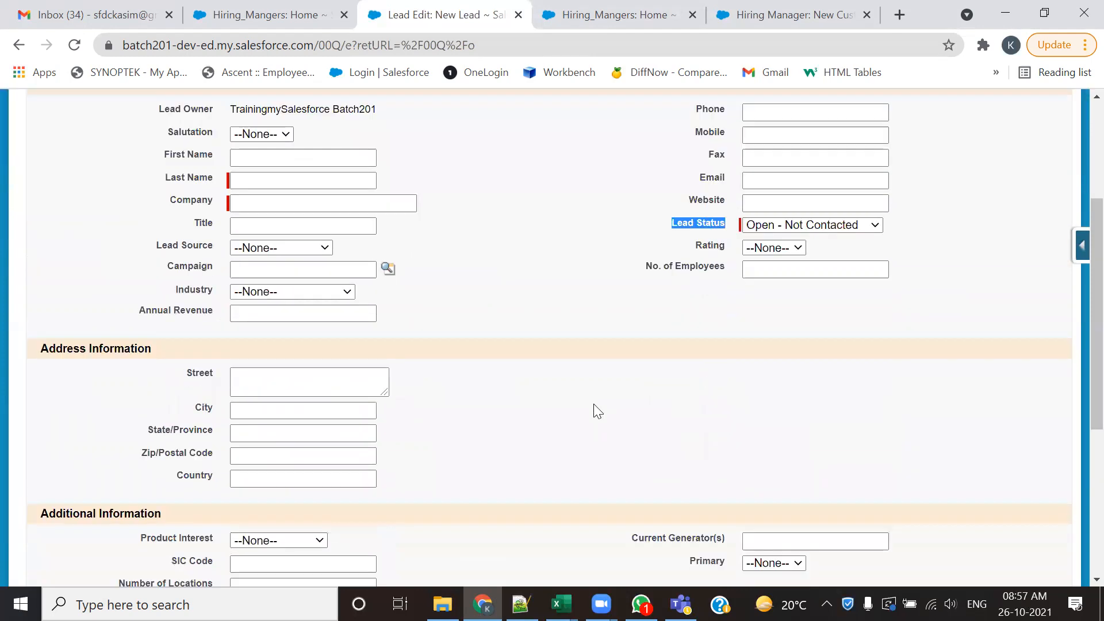
- Open a blank new opportunity form and highlight its required Close Date, Stage and Opportunity Name fields
scroll(591, 409, up, 3)
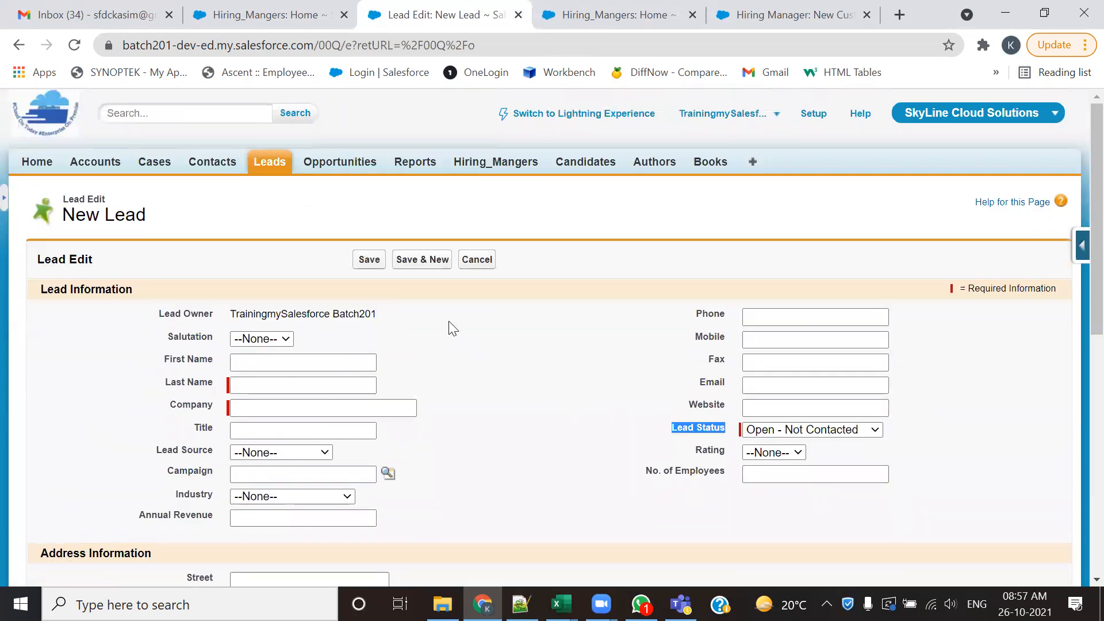
click(344, 162)
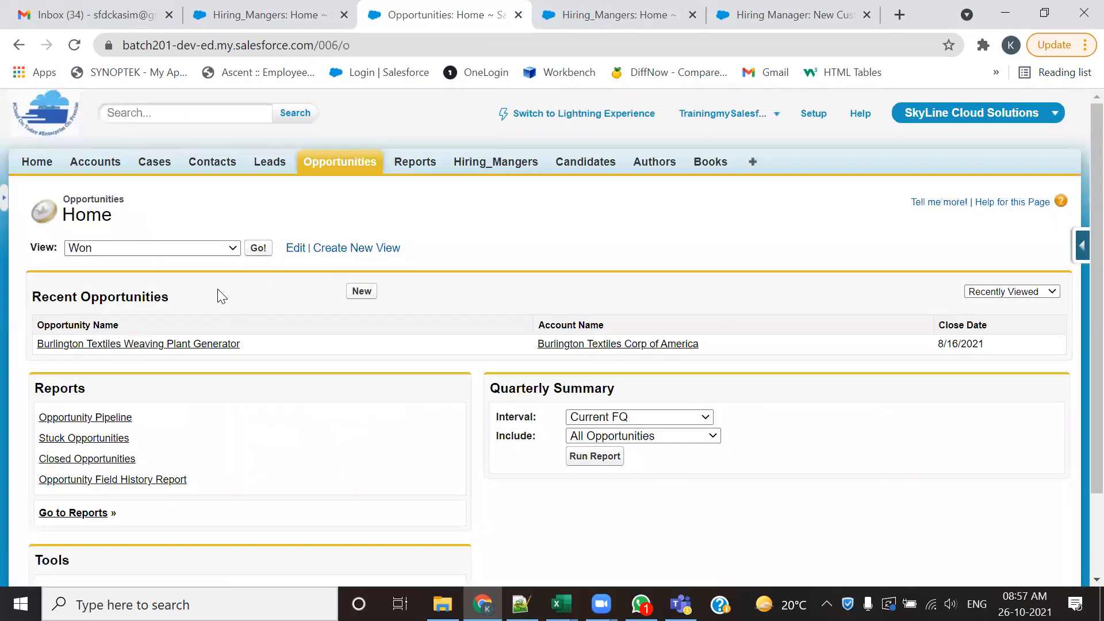
click(362, 296)
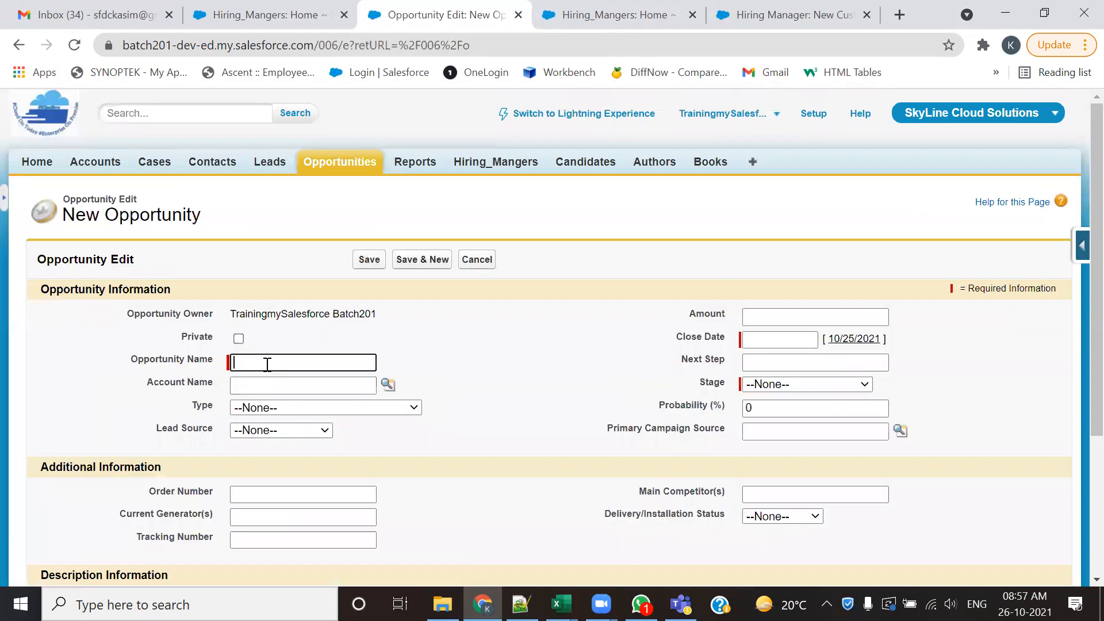
drag(676, 342, 720, 359)
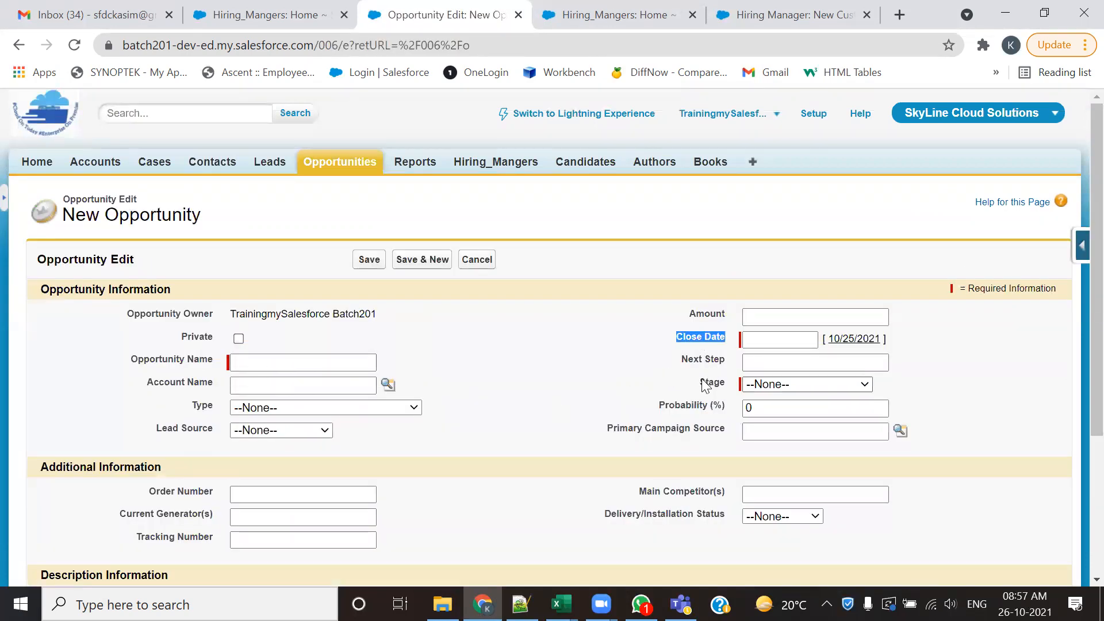
double_click(712, 382)
click(211, 368)
triple_click(213, 371)
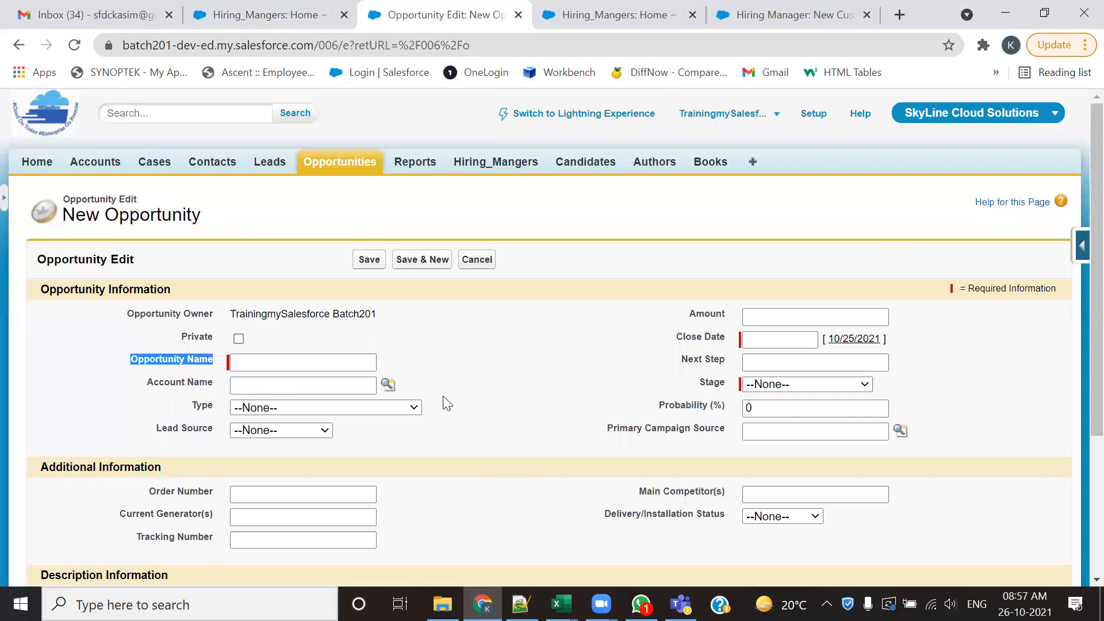
- Return to the Hiring Manager new custom field page and highlight the Required setting and its description
click(768, 14)
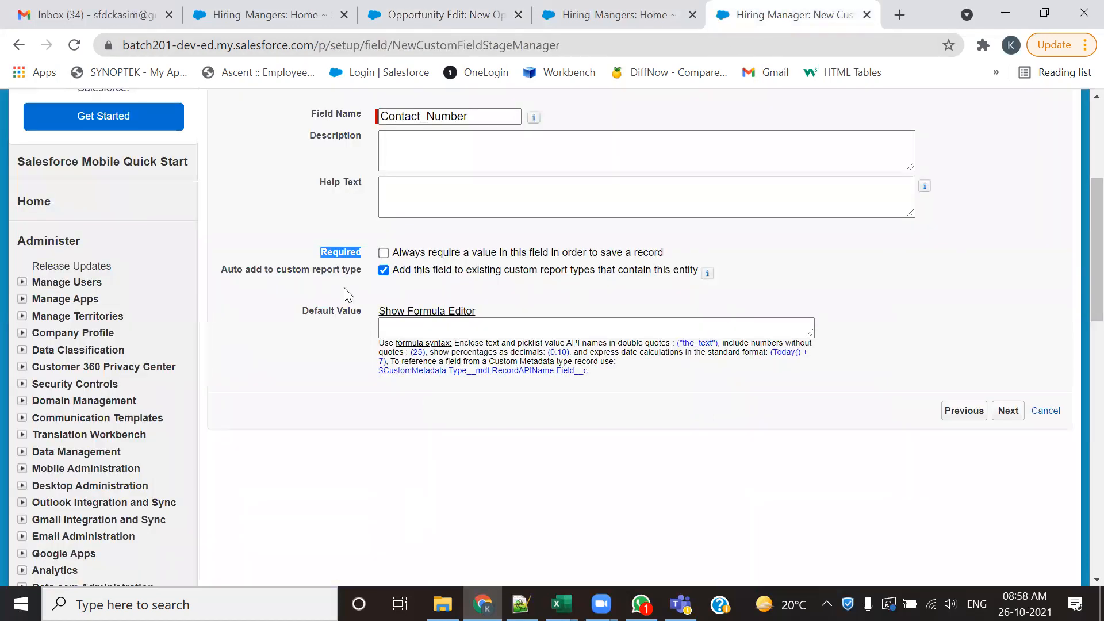
click(333, 256)
drag(363, 254, 320, 254)
drag(393, 253, 667, 251)
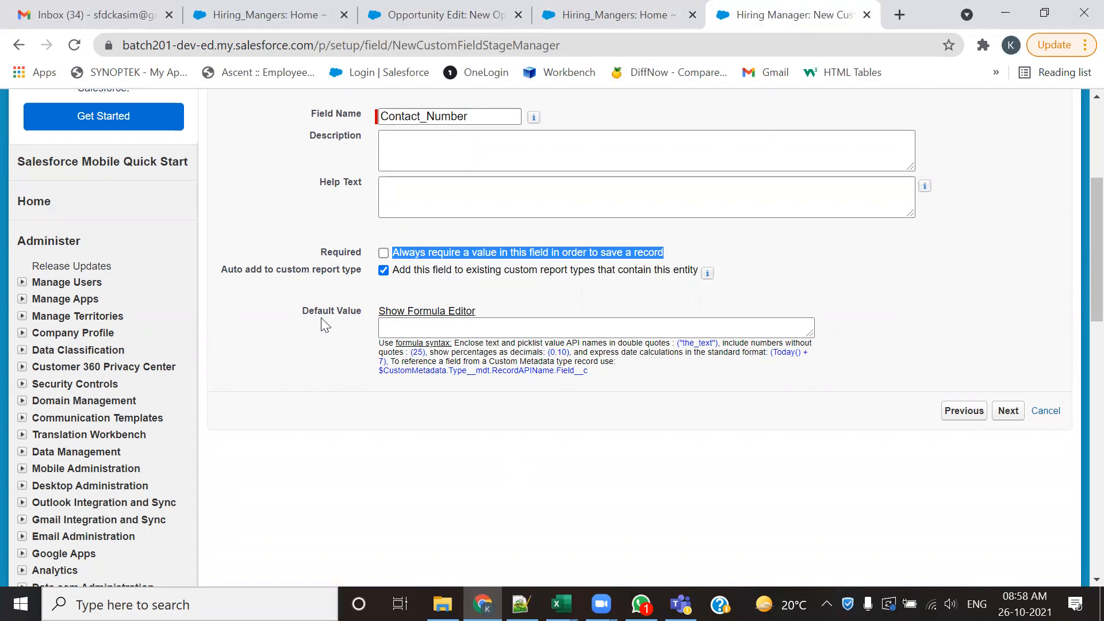
scroll(322, 317, up, 3)
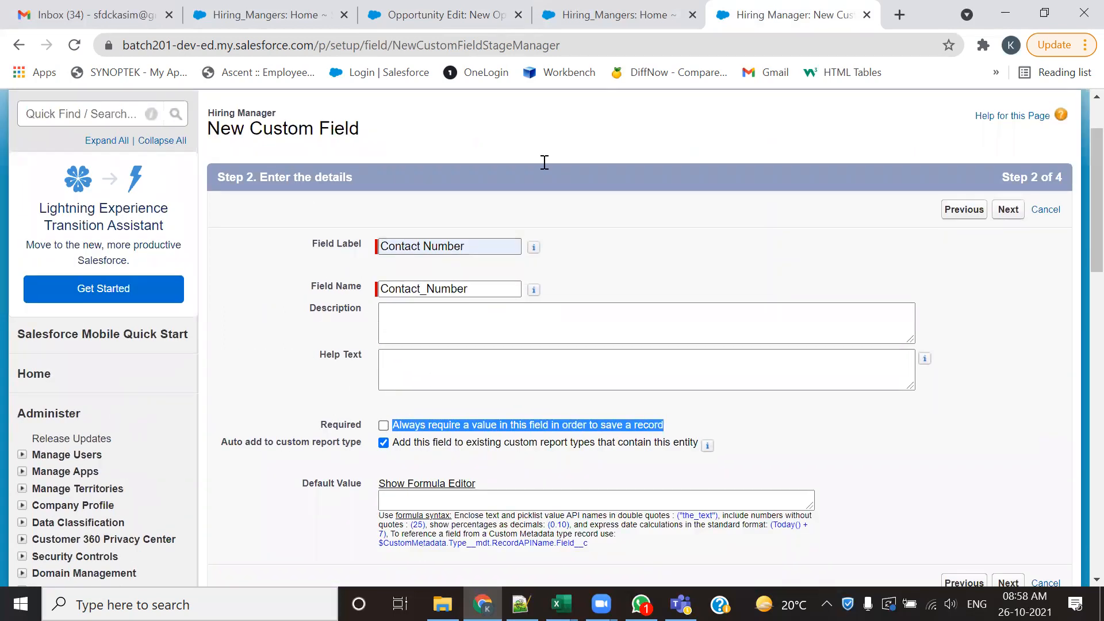
- Switch to the field creation notes in Notepad++ and highlight the Contact Number entry's label, Phone data type and Yes under Mandatory
key(alt+Tab)
drag(517, 124, 455, 151)
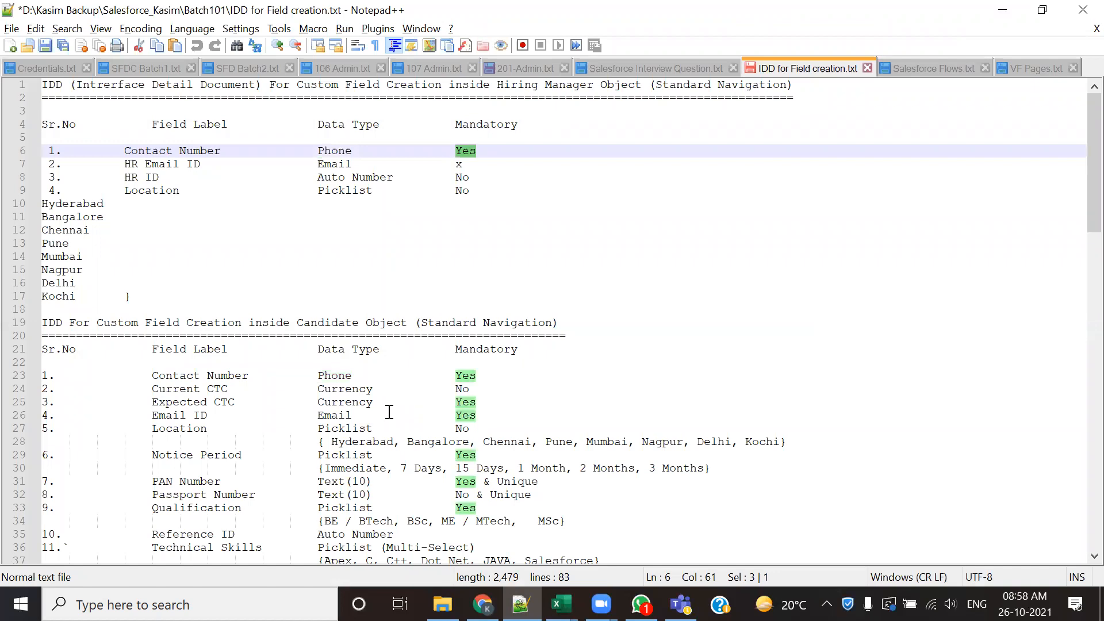
click(492, 138)
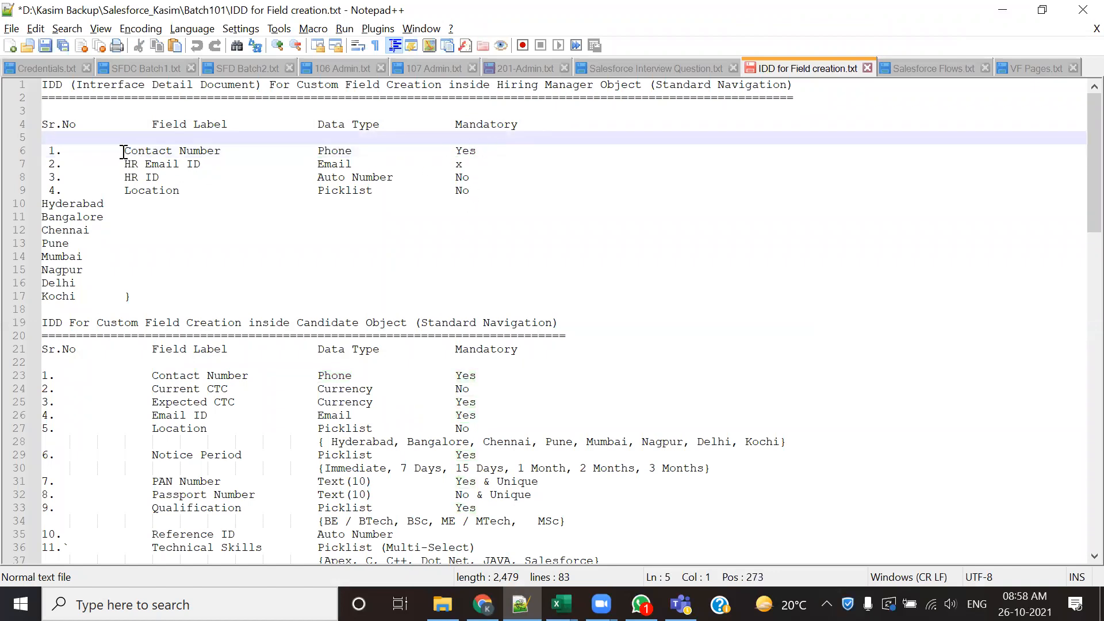
drag(124, 151, 233, 150)
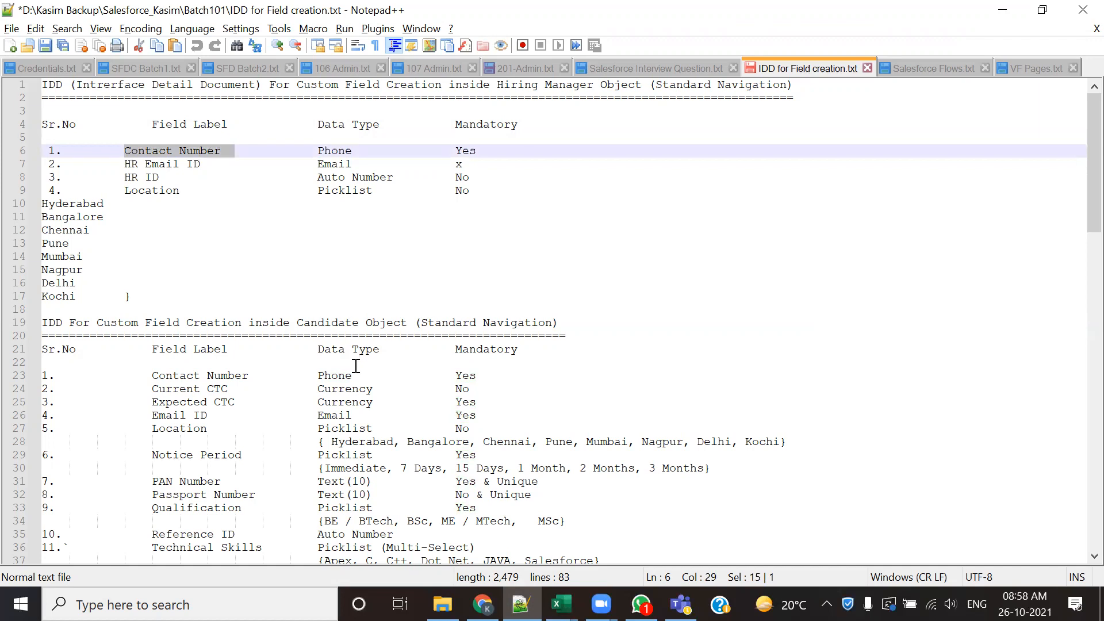
drag(317, 151, 345, 150)
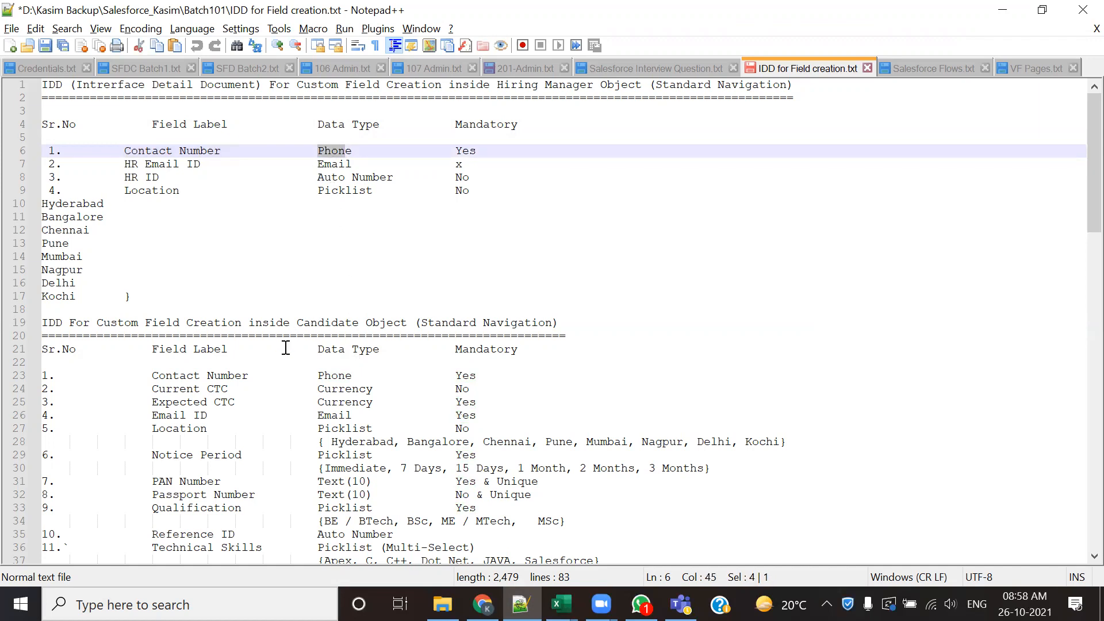
drag(455, 150, 479, 147)
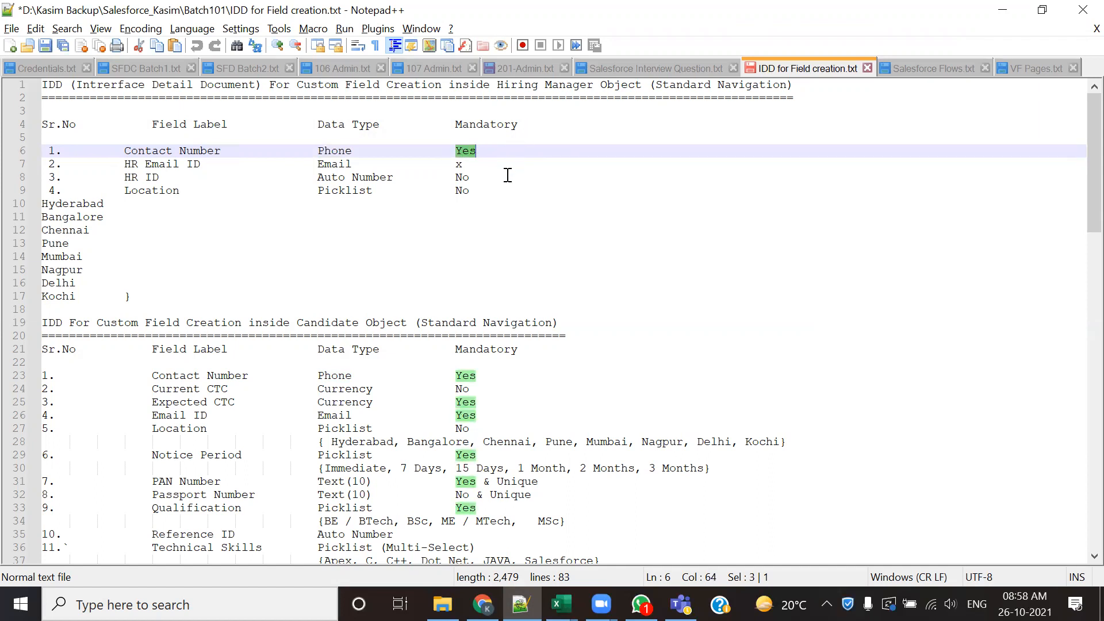
- Return to the Hiring Manager new custom field page in Chrome and make the Contact Number field required
key(alt+Tab)
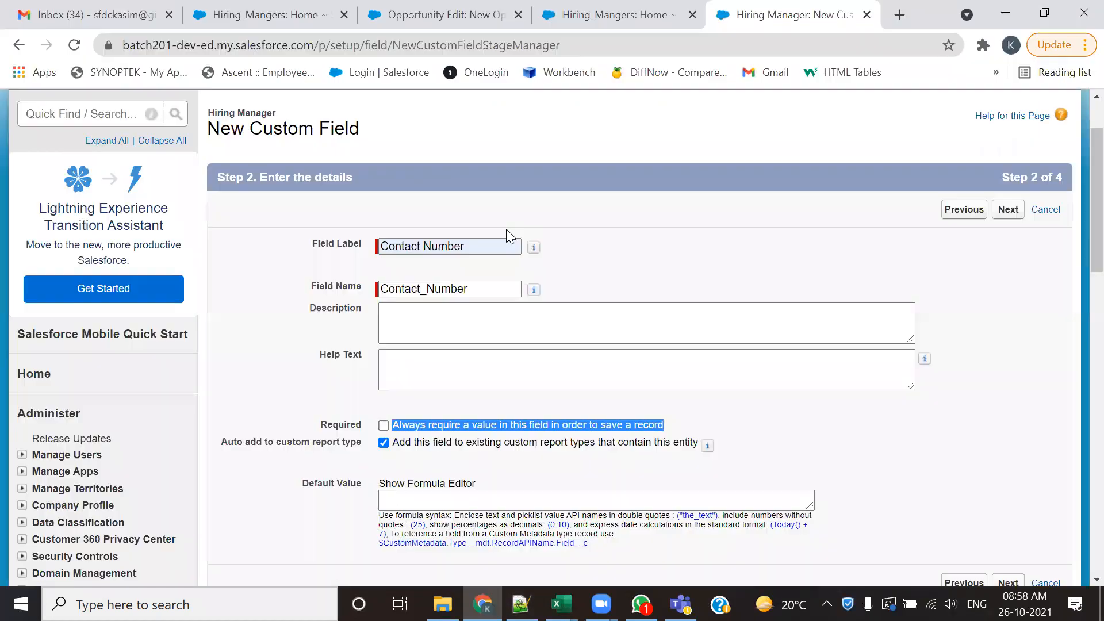
scroll(857, 380, down, 3)
click(857, 381)
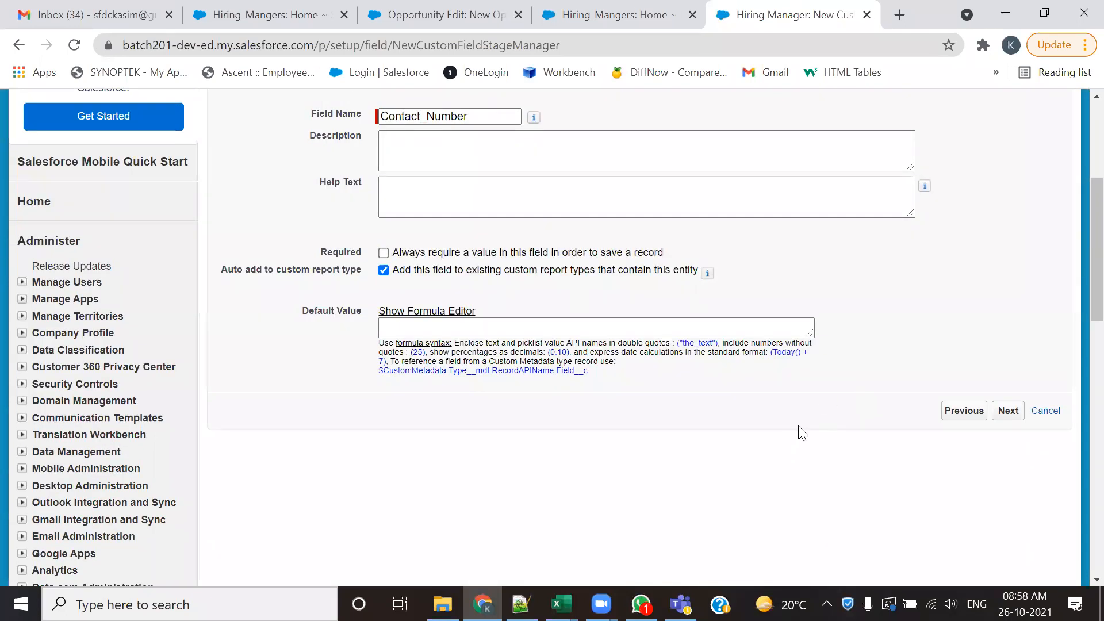
scroll(633, 411, up, 3)
scroll(505, 330, down, 3)
click(384, 253)
- Switch to the Salesforce Interview Question notes in Notepad++ and highlight question 18 about the different ways to make fields required
key(alt+Tab)
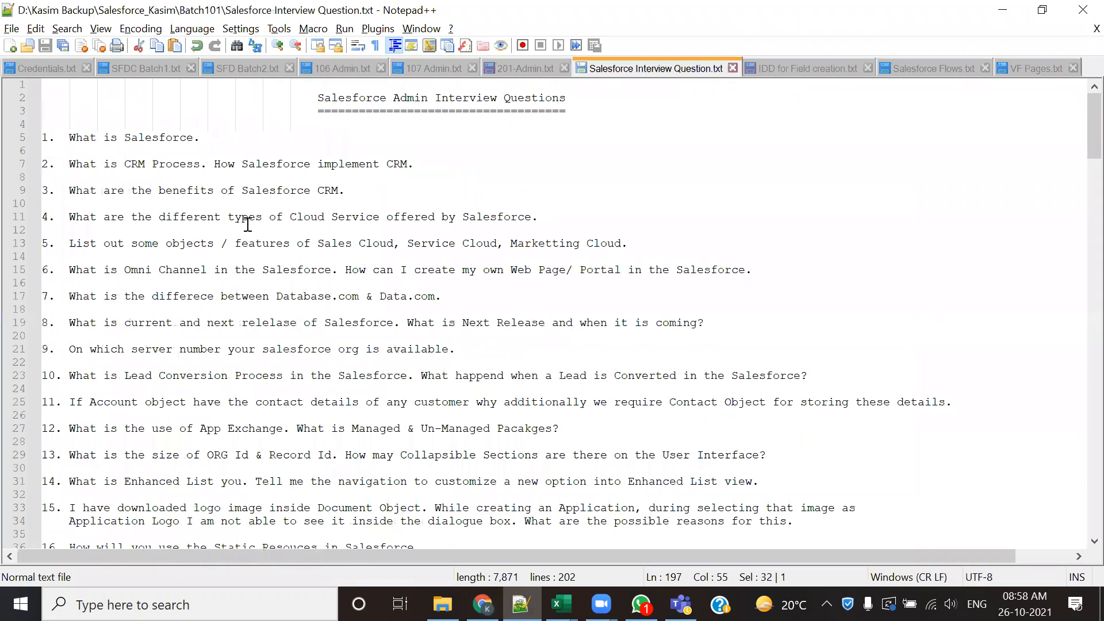
scroll(247, 224, down, 3)
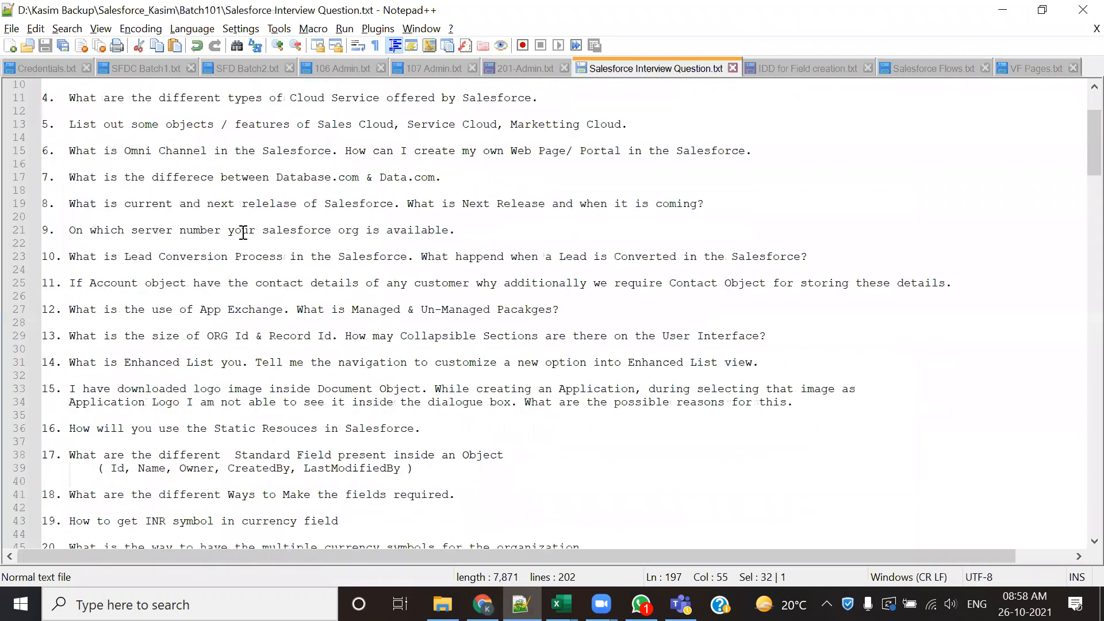
scroll(232, 257, down, 1)
scroll(232, 257, down, 3)
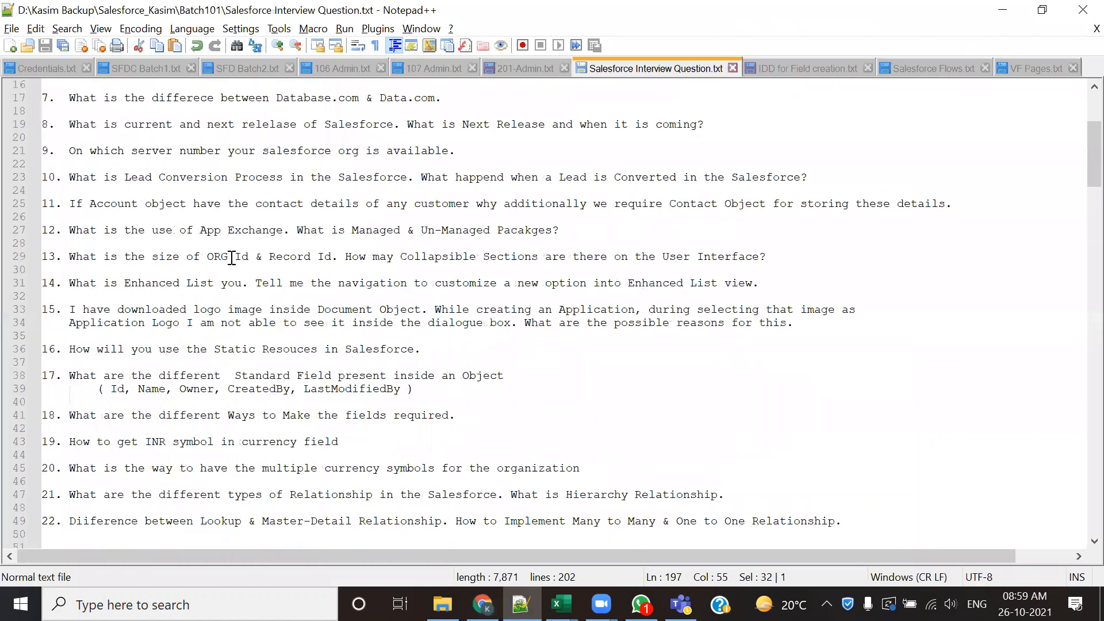
scroll(225, 285, down, 1)
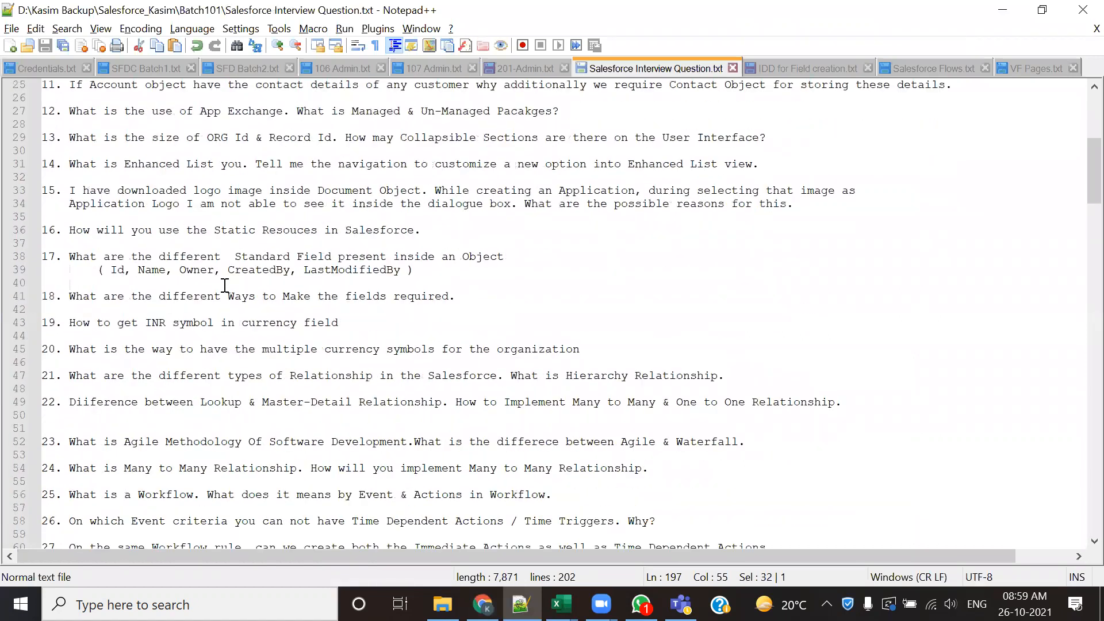
drag(67, 295, 224, 306)
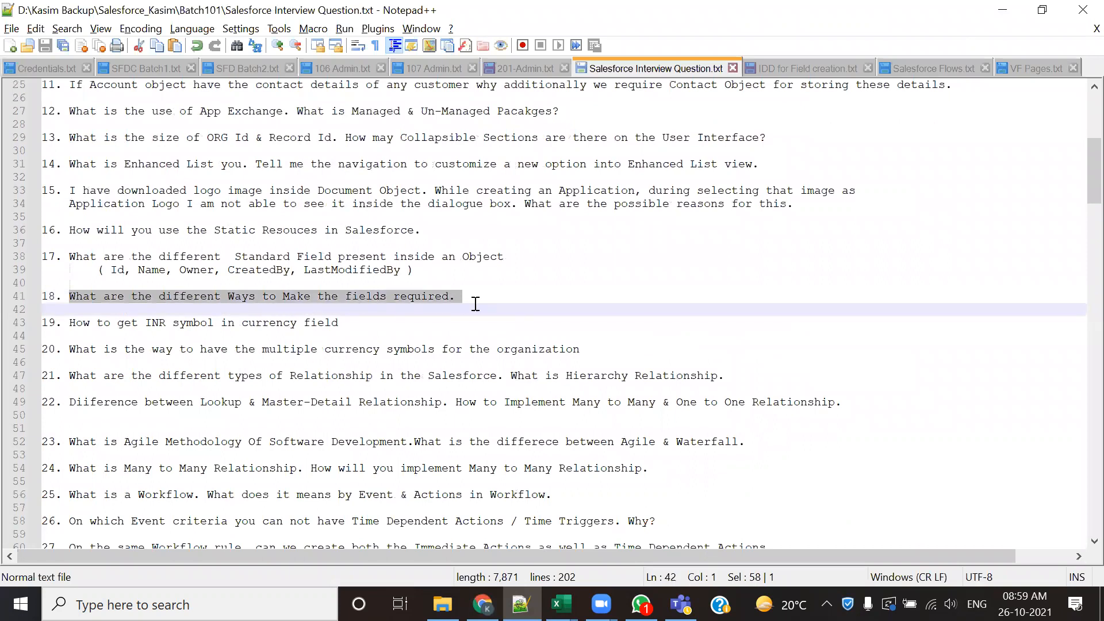
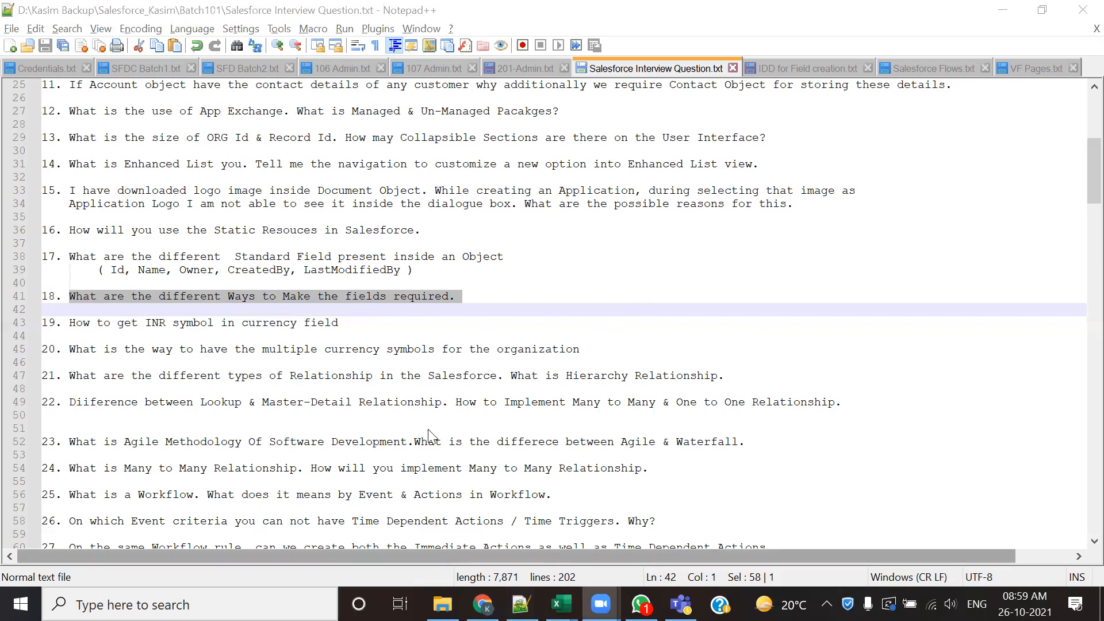
- Return to the Contact Number field details in Chrome and highlight the Required setting
key(alt+Tab)
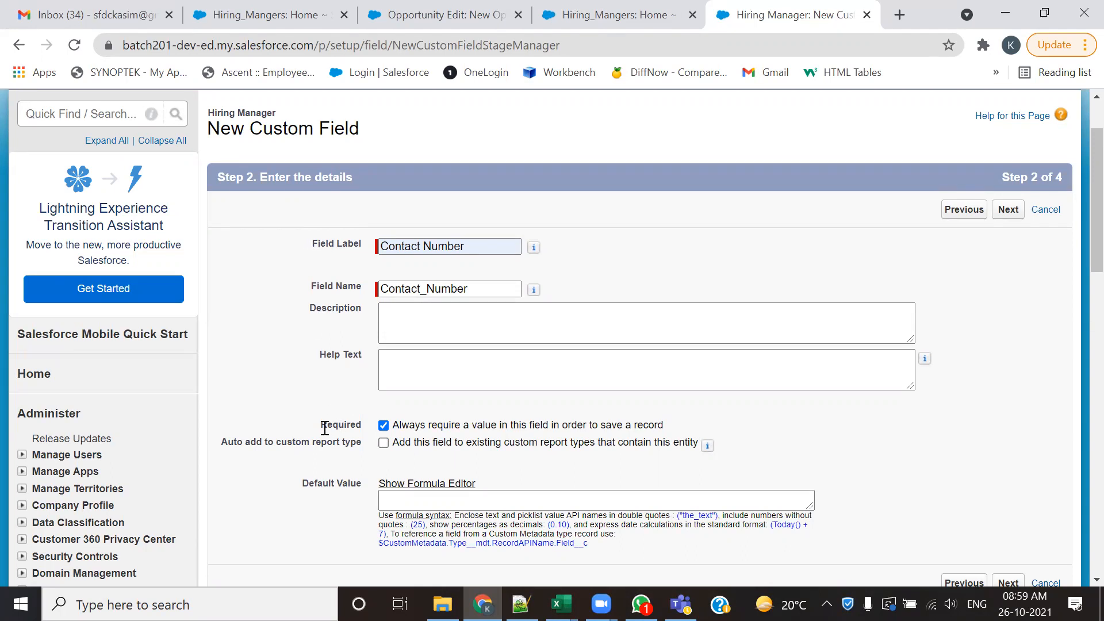
drag(320, 425, 363, 429)
click(384, 427)
click(388, 433)
click(389, 433)
click(389, 433)
click(355, 440)
drag(333, 425, 362, 425)
scroll(447, 423, down, 1)
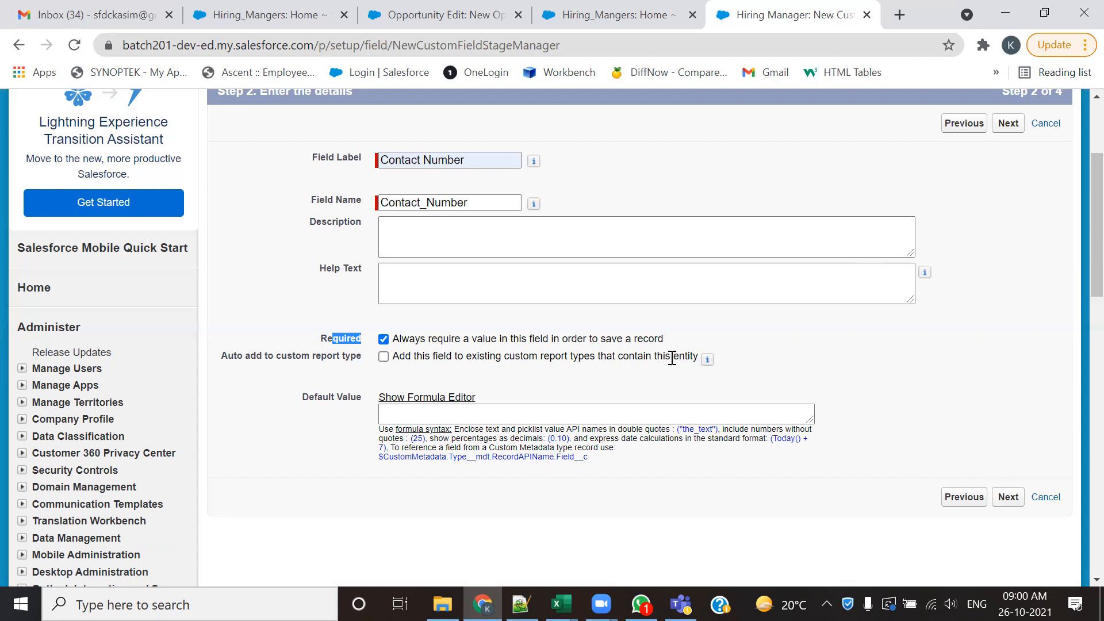
click(465, 364)
drag(321, 337, 355, 340)
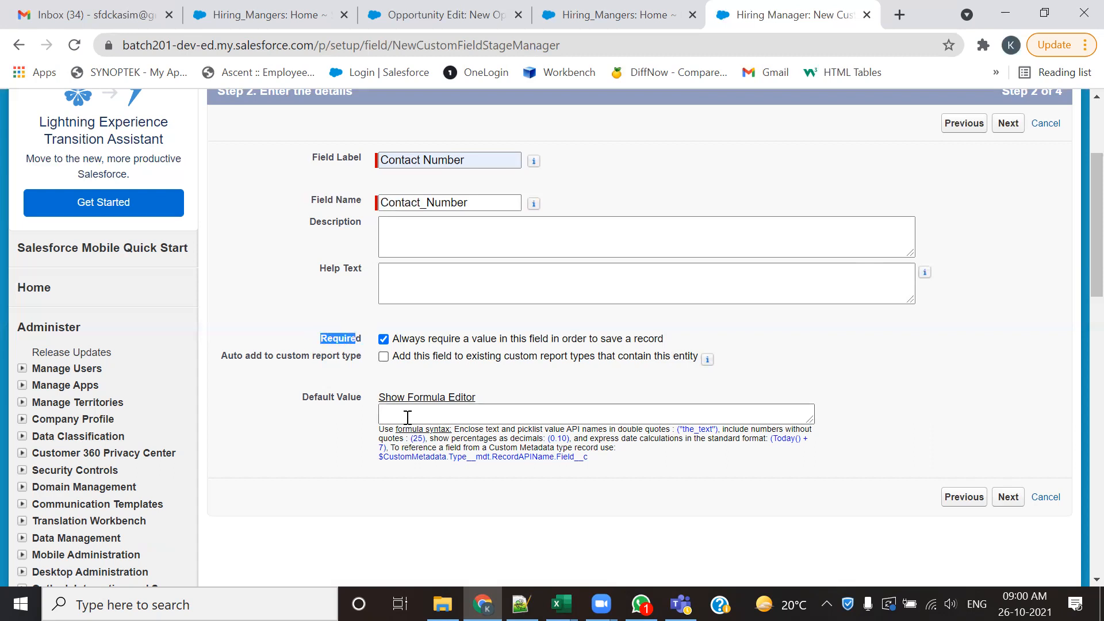
click(436, 346)
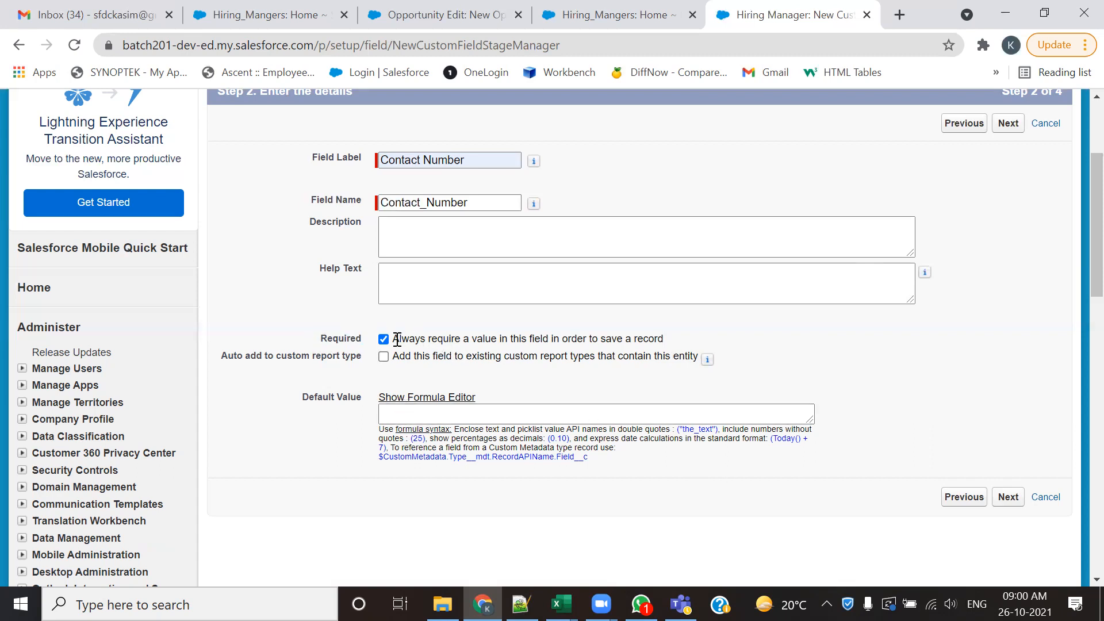
- Accept the default field-level security, keep the field on the Hiring Manager Layout, and save the Contact Number field
click(1007, 498)
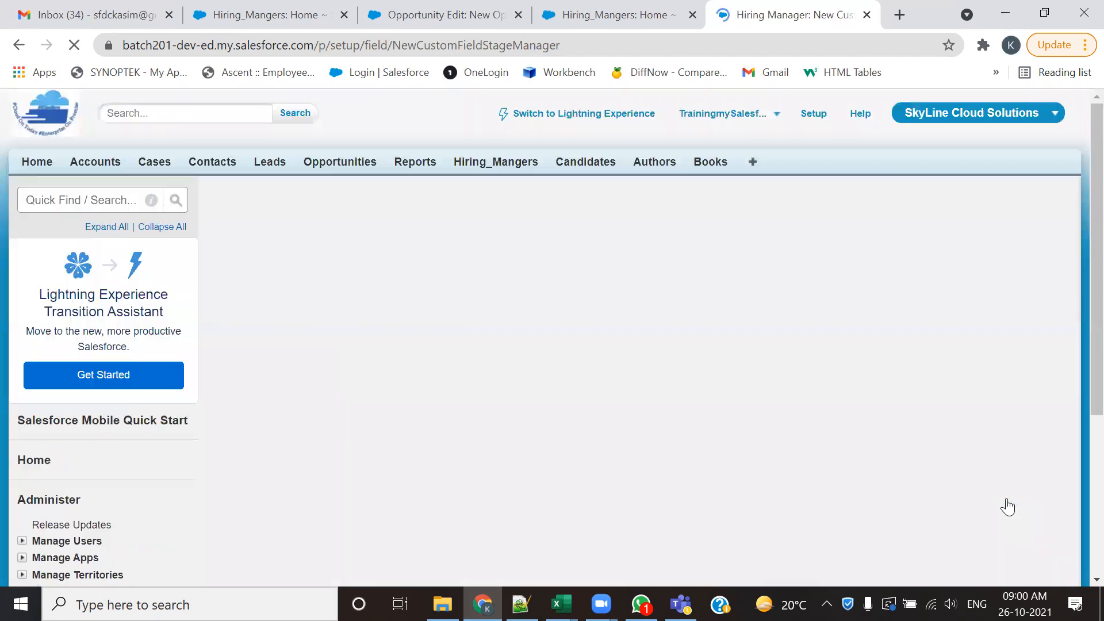
scroll(790, 358, down, 1)
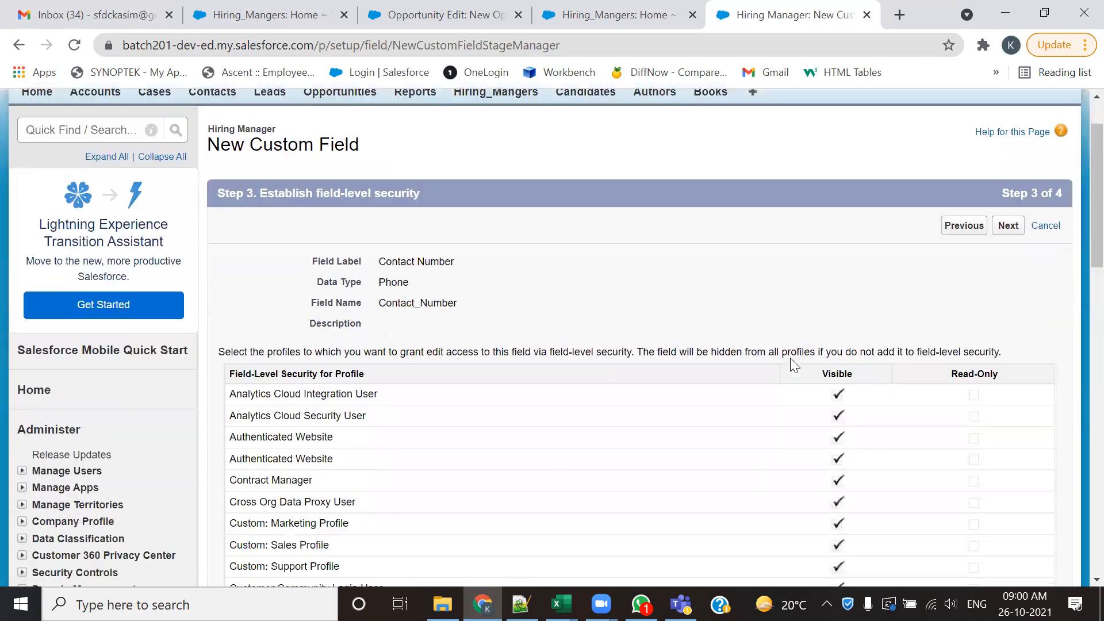
click(1007, 209)
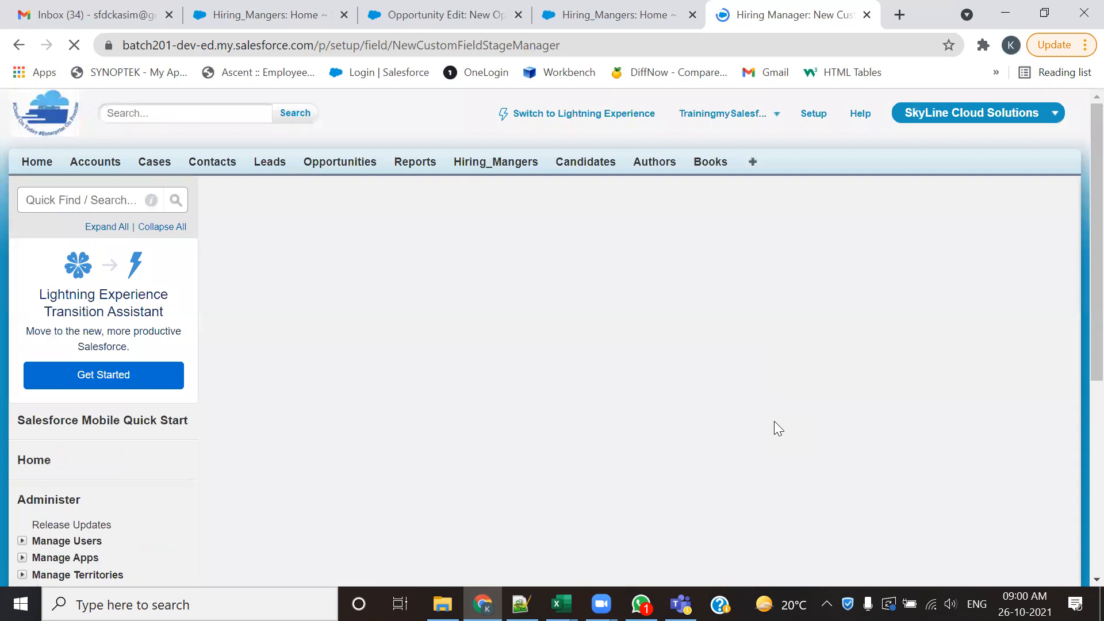
scroll(690, 380, down, 4)
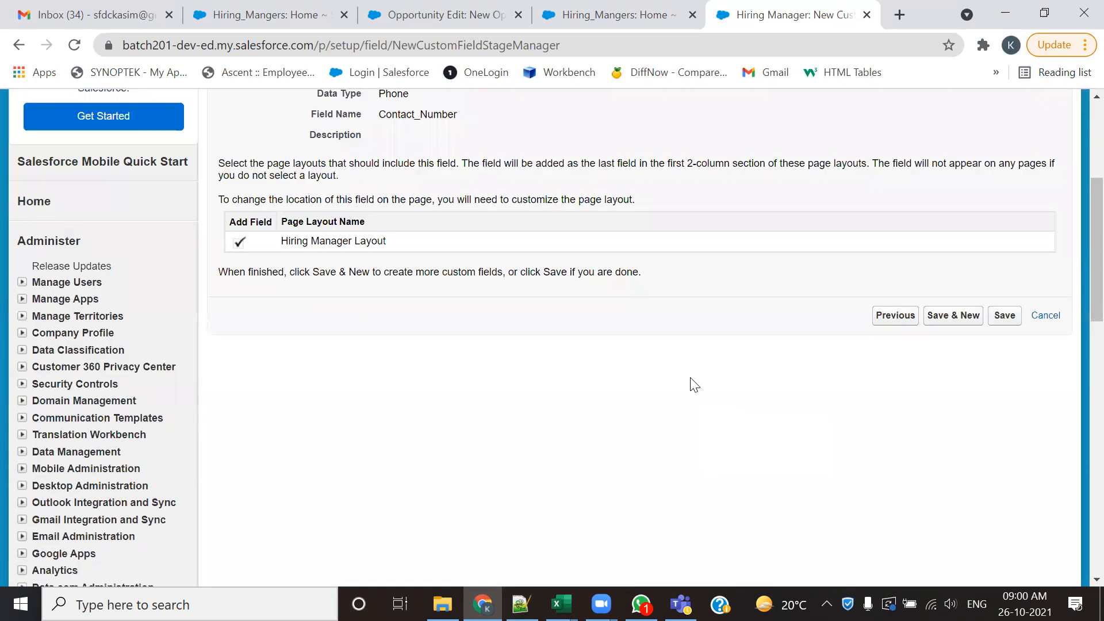
scroll(690, 382, up, 3)
click(1004, 489)
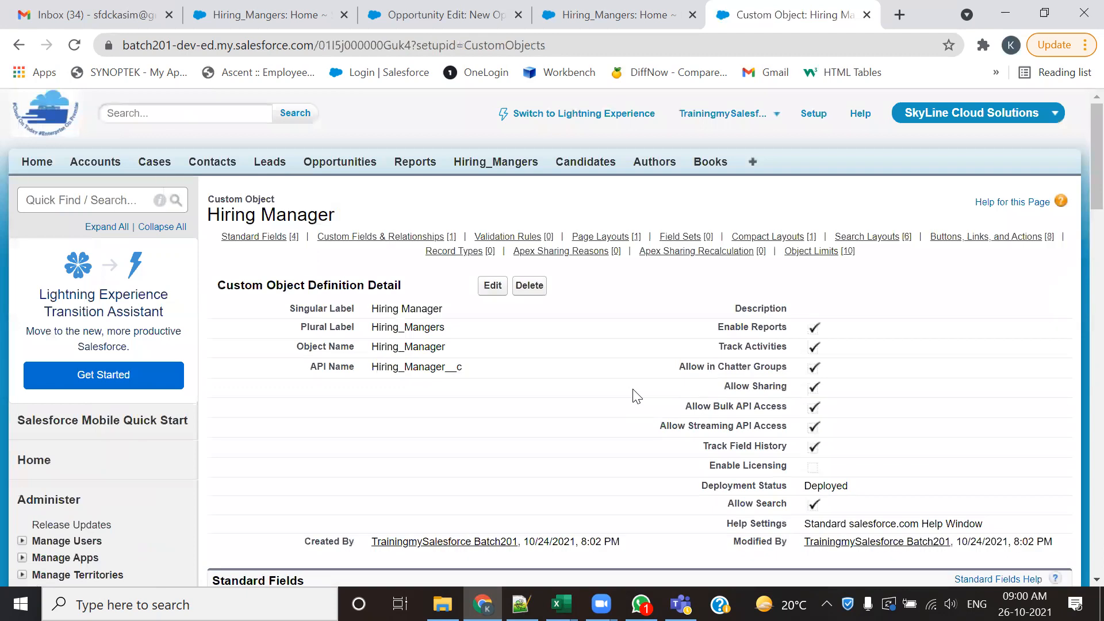
- Open a new Hiring Manager record form from the Hiring_Mangers home and highlight its Contact Number field label
click(615, 13)
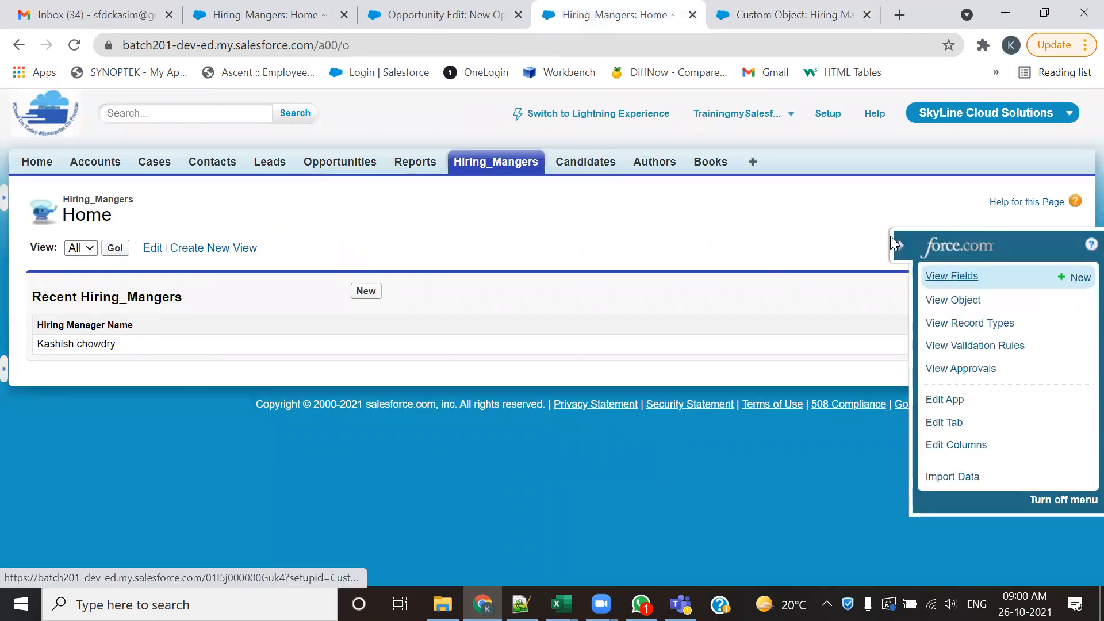
click(365, 292)
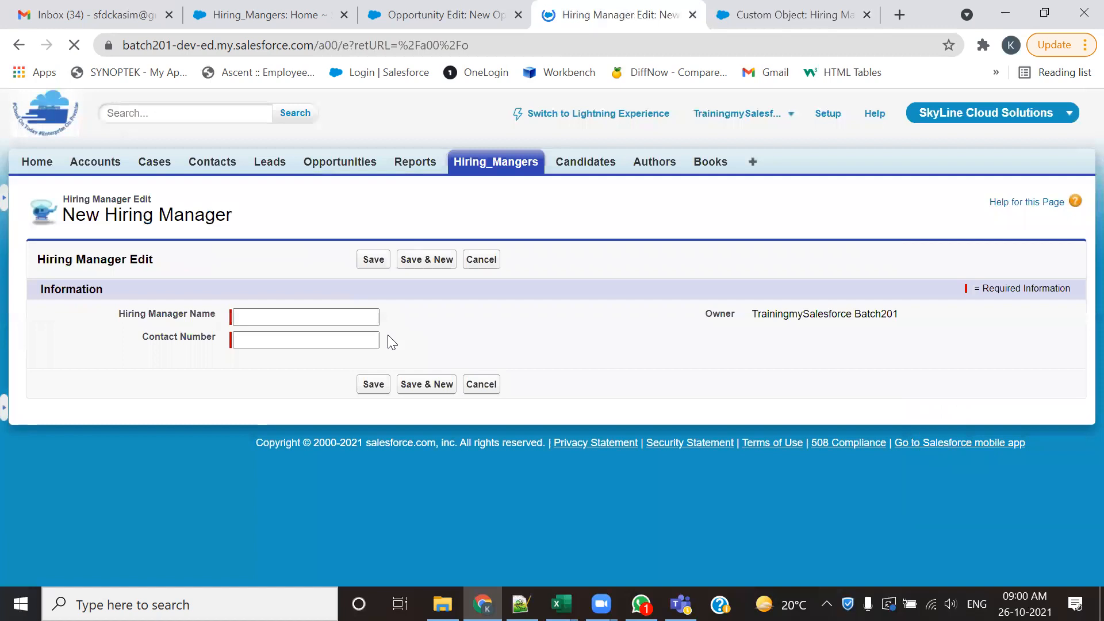
drag(149, 338, 208, 389)
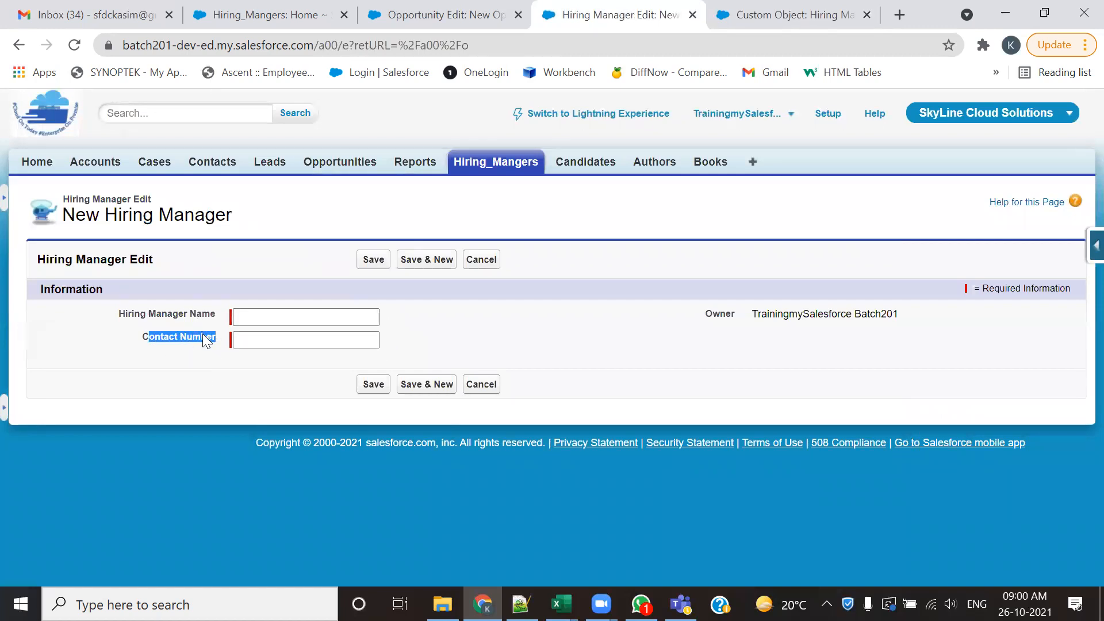
- Close the Opportunity Edit and older Hiring_Mangers browser tabs, and open the Hiring_Mangers home in place of the custom object page
click(520, 15)
click(344, 15)
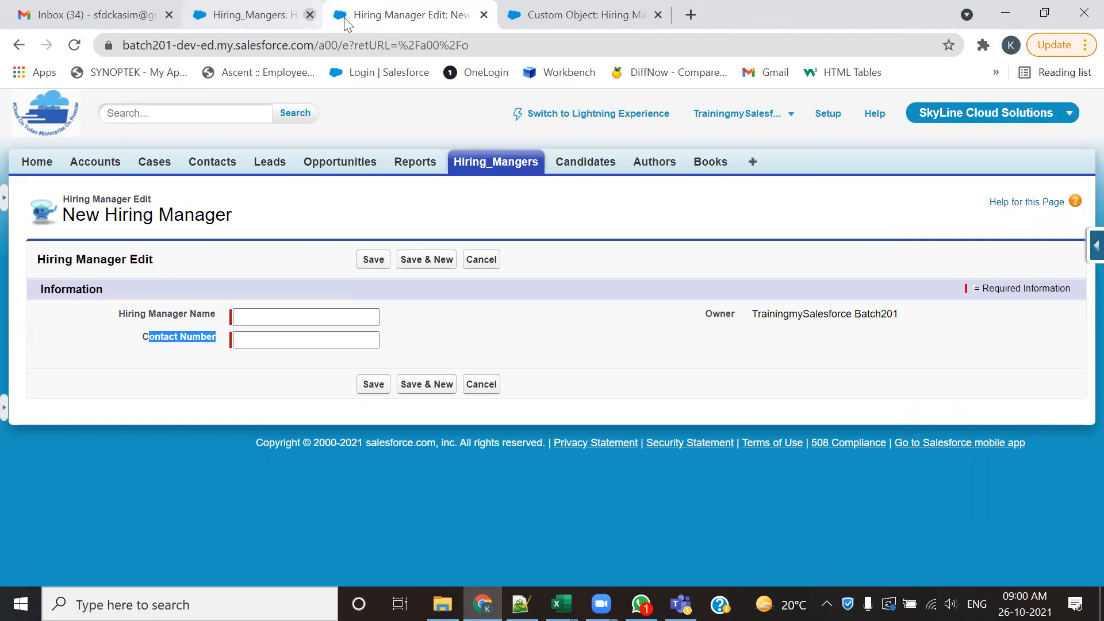
click(454, 16)
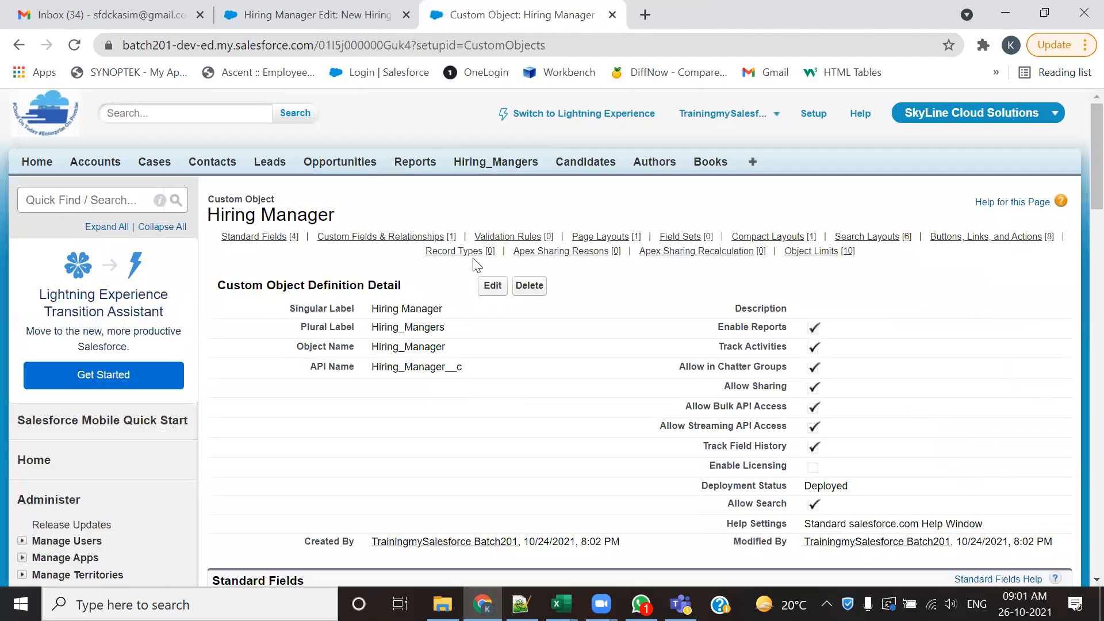
click(481, 165)
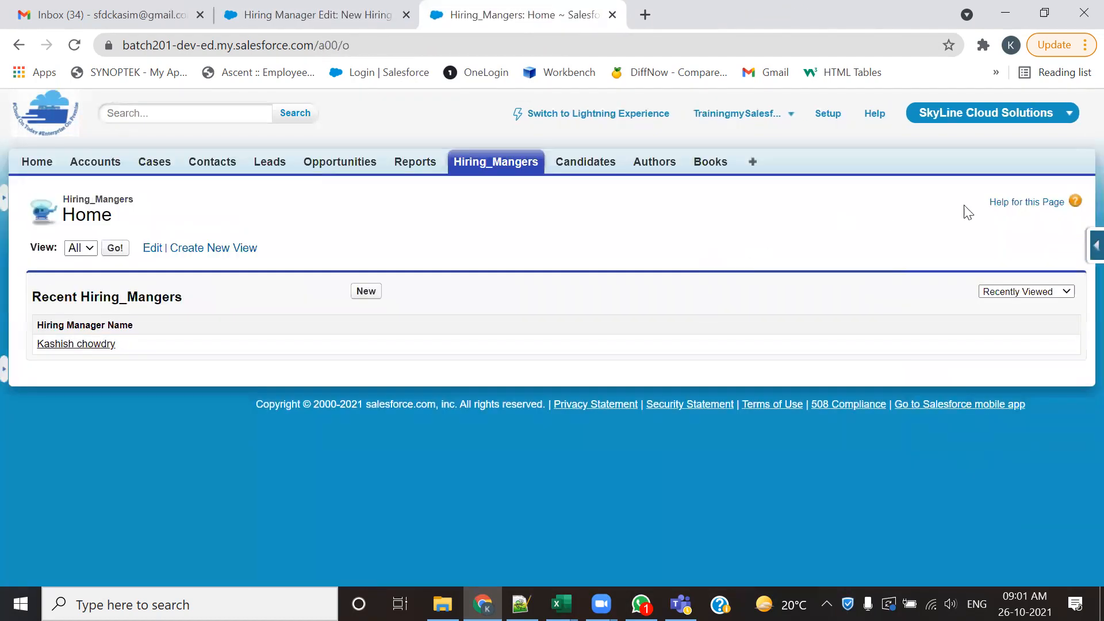
- View the Hiring Manager object's fields through the force.com quick access menu and highlight the Custom Fields & Relationships heading
click(1093, 252)
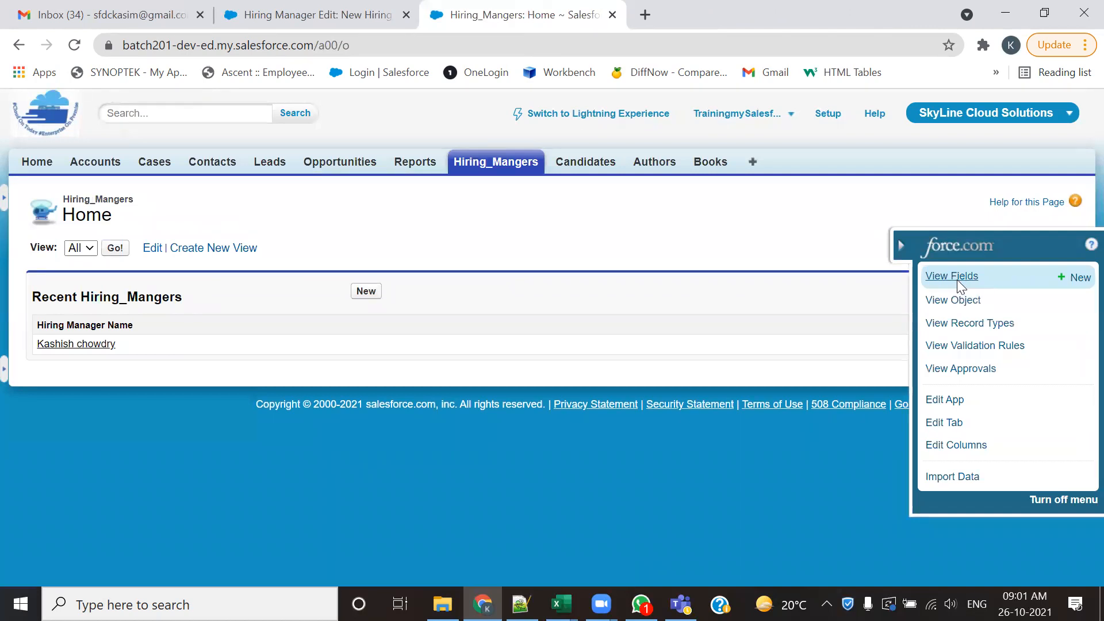
click(957, 279)
scroll(409, 325, up, 6)
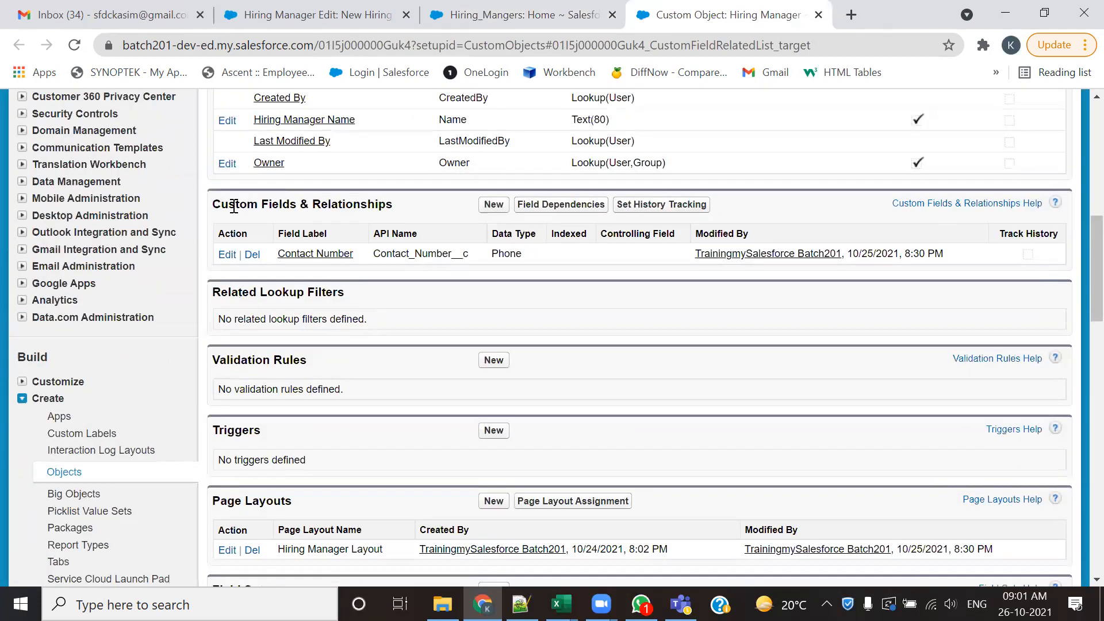
drag(235, 205, 411, 219)
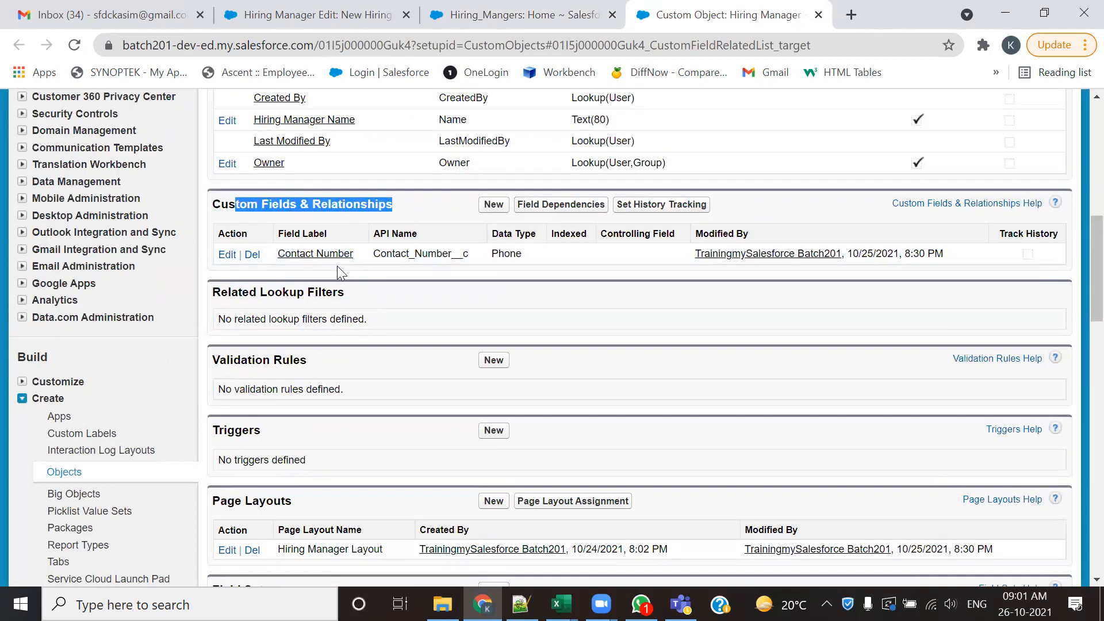
- Open the new custom field page from the Custom Fields & Relationships list and close its browser tab
click(489, 206)
scroll(489, 288, down, 3)
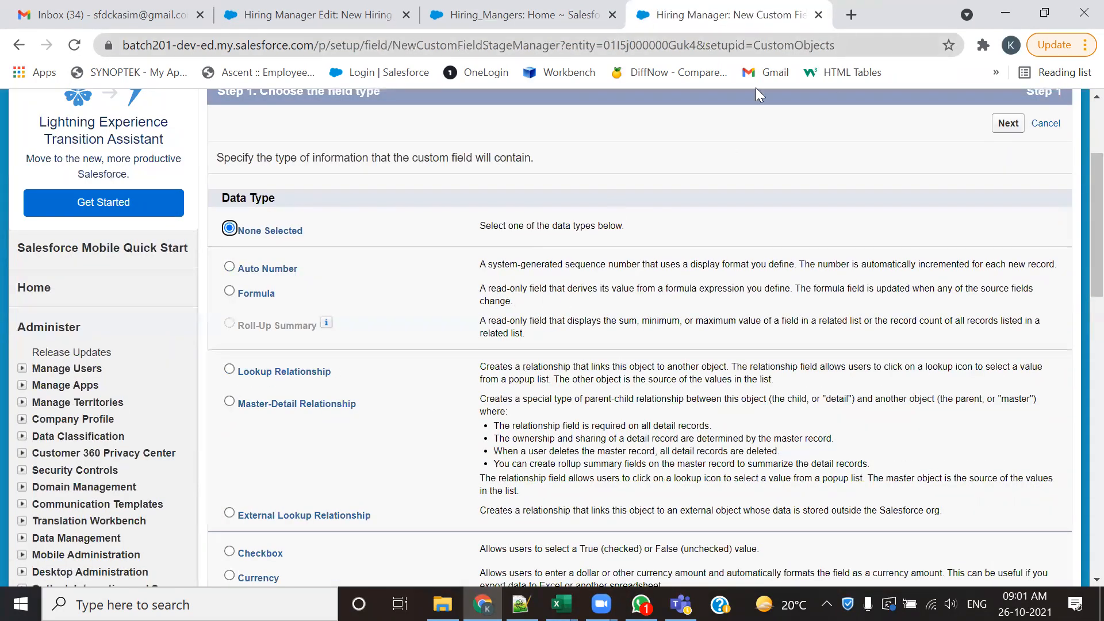
scroll(756, 92, up, 3)
click(818, 14)
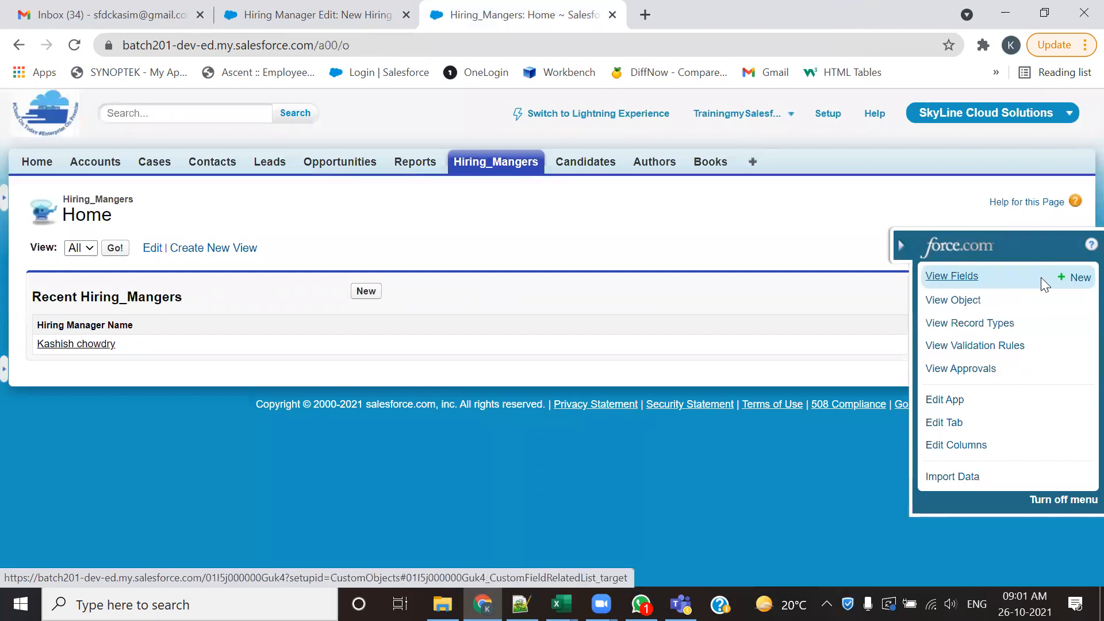
- Start a new Hiring Manager custom field from the quick access menu, and highlight the HR Email ID entry's label, type and Mandatory value in Notepad++
click(1070, 277)
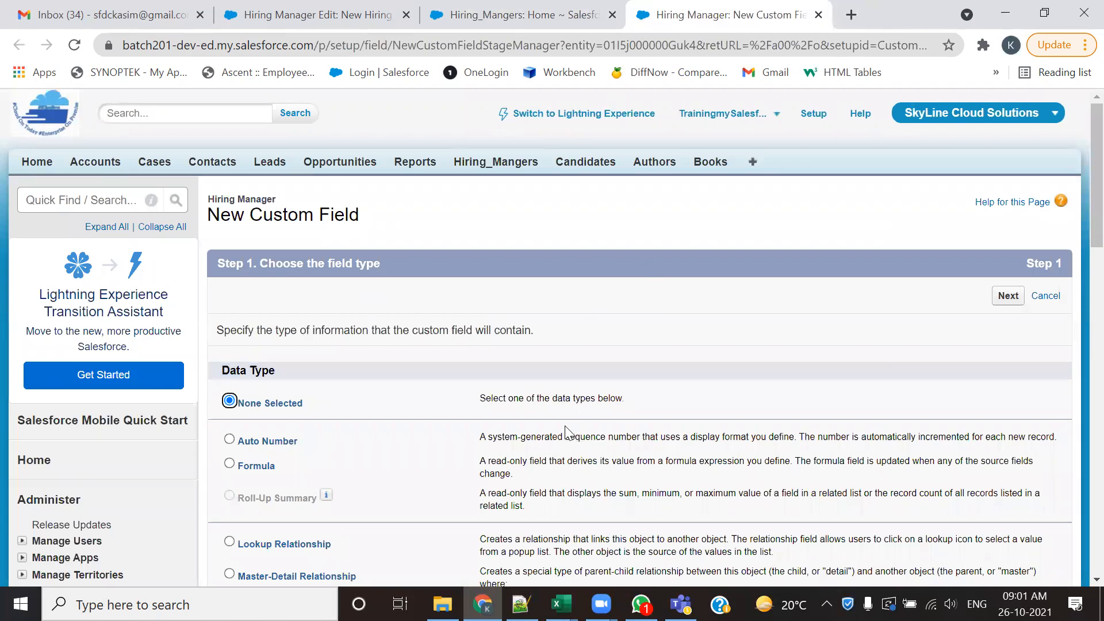
key(alt+Tab)
click(814, 69)
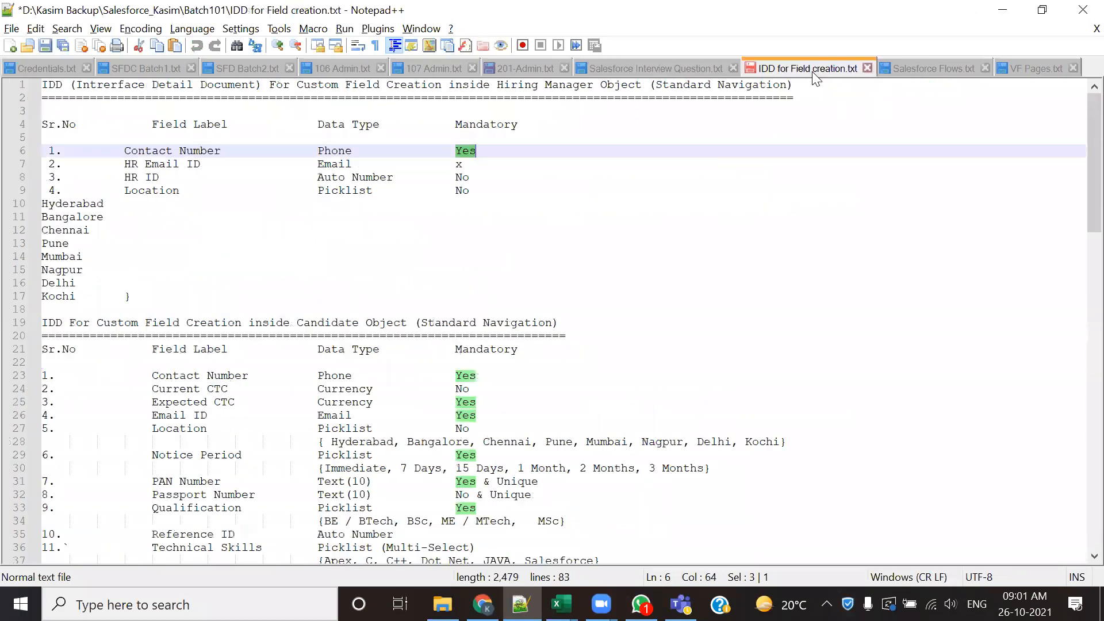
drag(126, 164, 198, 164)
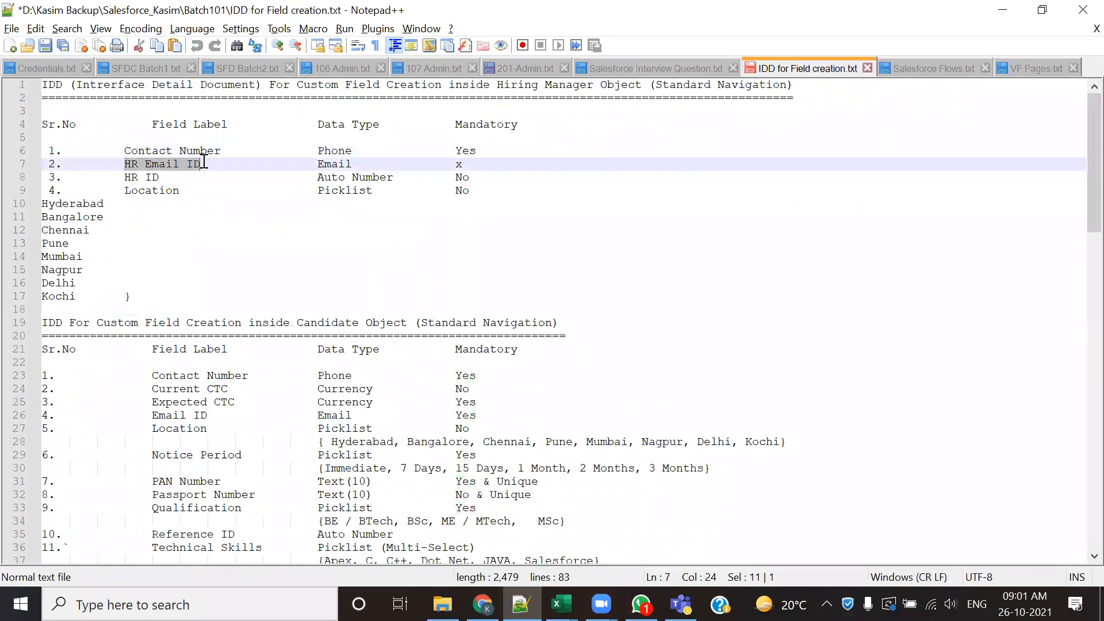
double_click(329, 165)
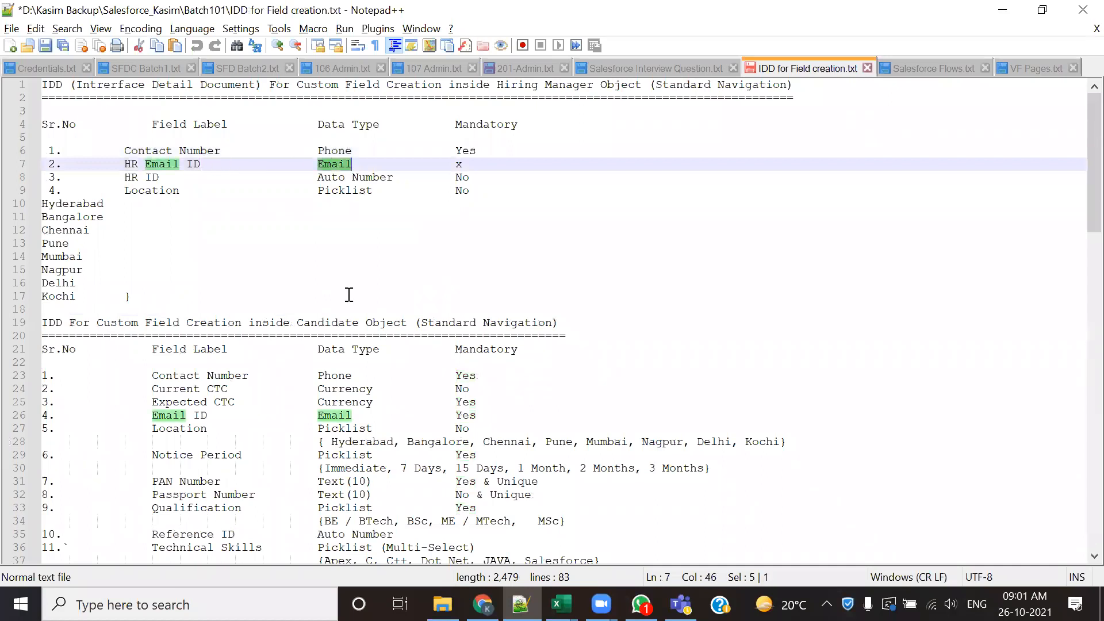
double_click(462, 165)
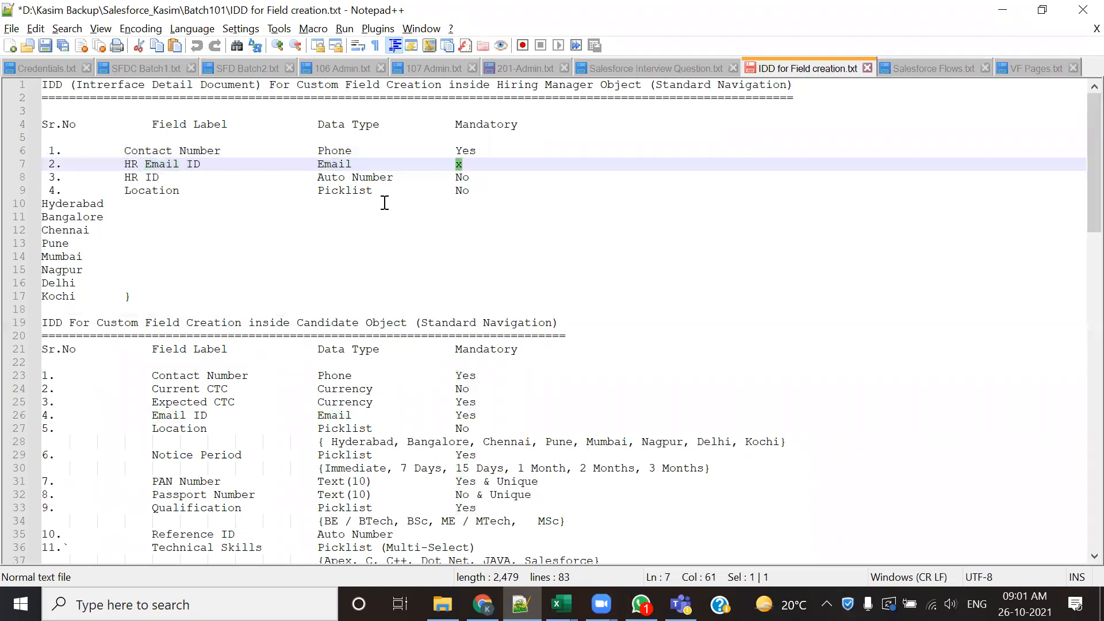
double_click(330, 164)
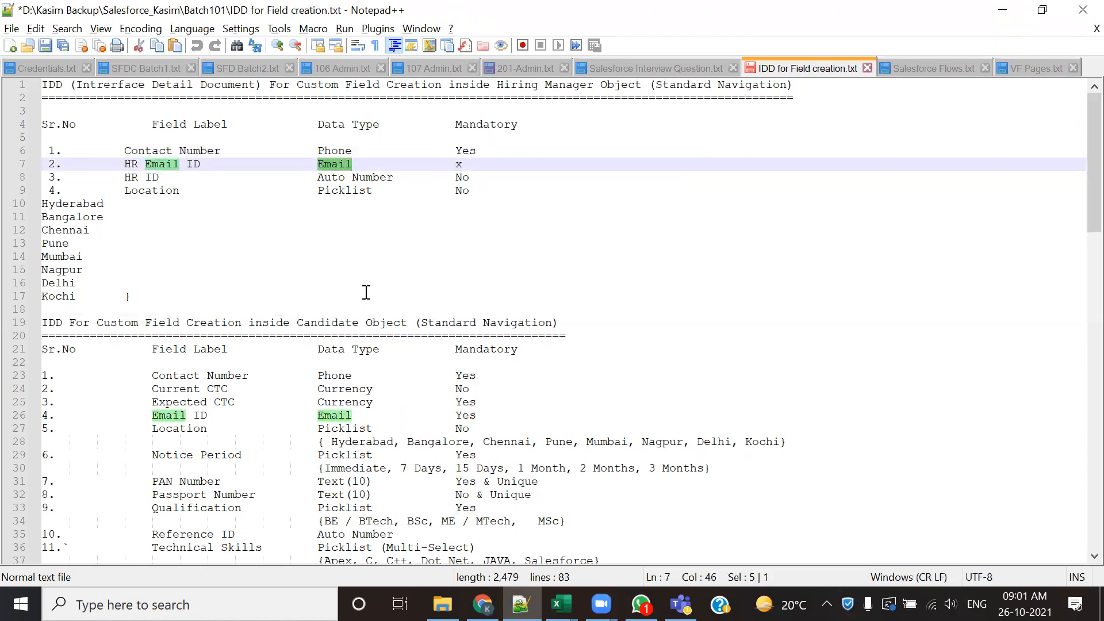
- Return to the new custom field page in Chrome, choose the Email data type, and continue to the field details
key(alt+Tab)
scroll(383, 399, down, 3)
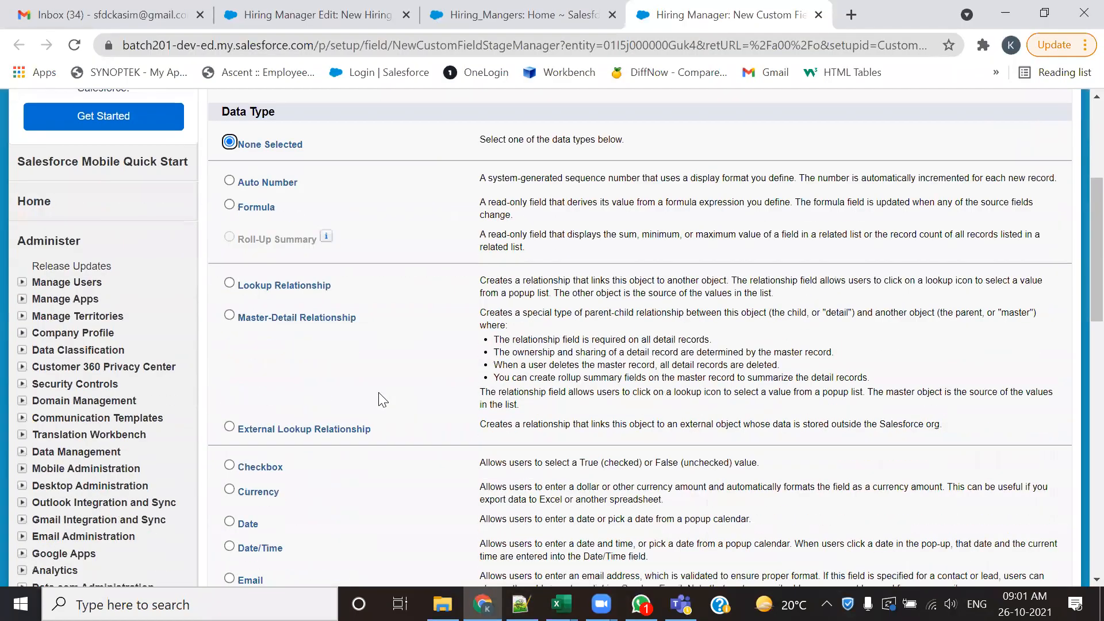
scroll(383, 399, down, 5)
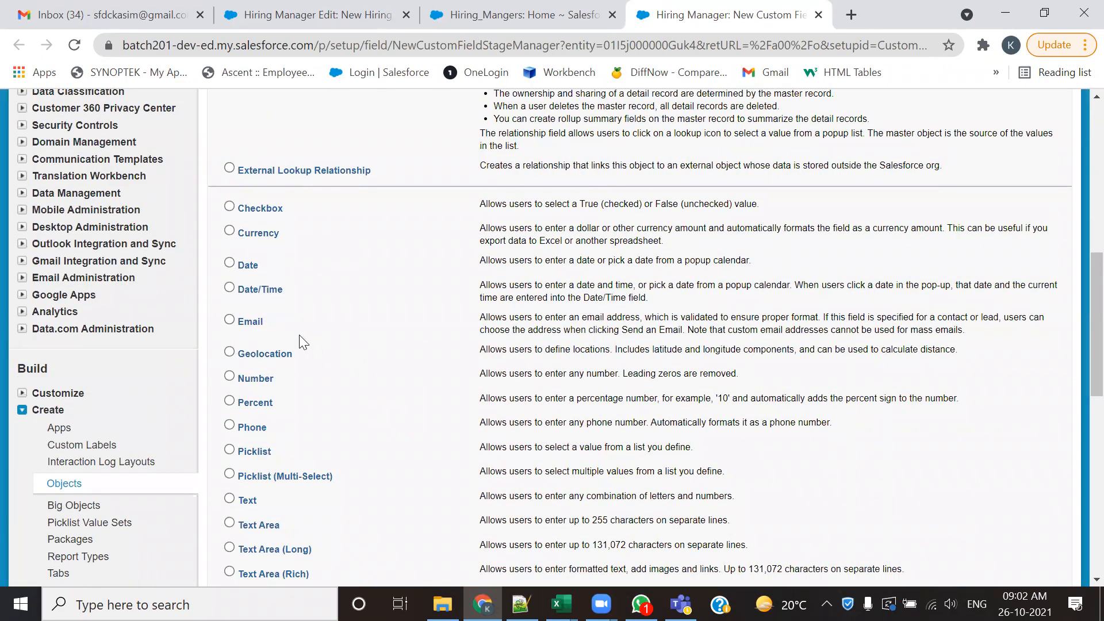
click(229, 319)
scroll(603, 349, down, 1)
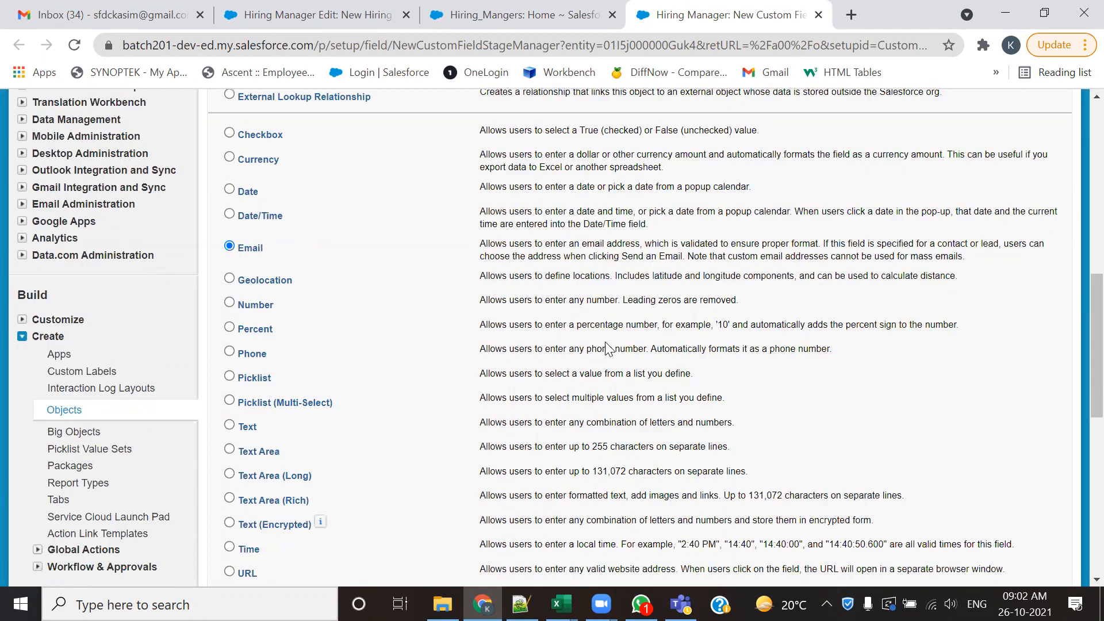
scroll(606, 349, down, 5)
click(1007, 352)
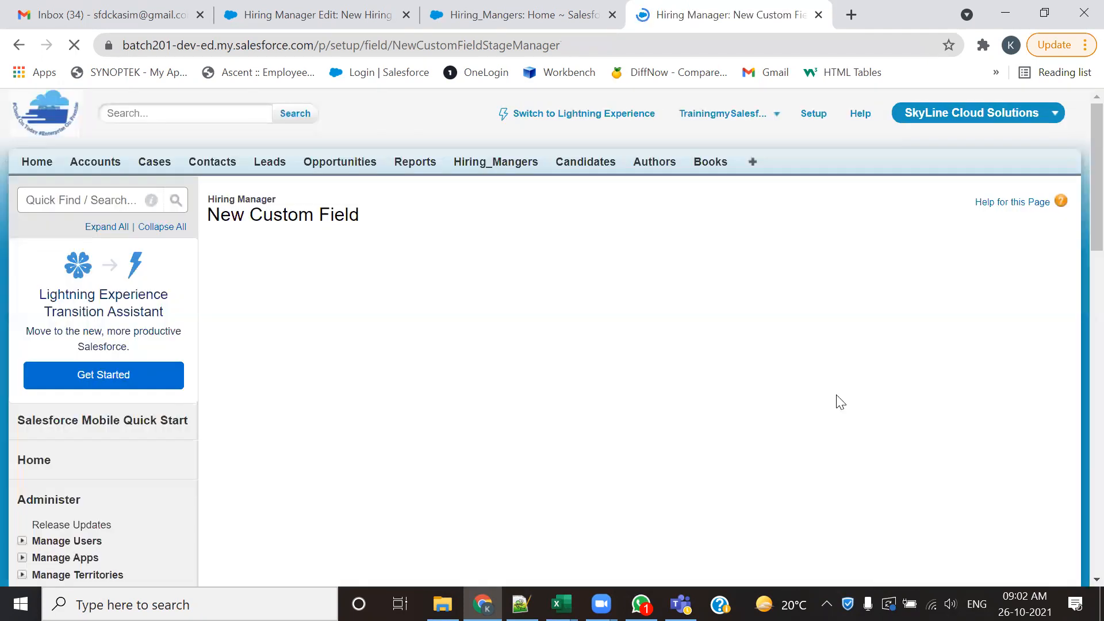
- Label the new email field HR Email ID and let its field name fill in as HR_Email_ID
click(486, 332)
text(HR Email ID)
key(Tab)
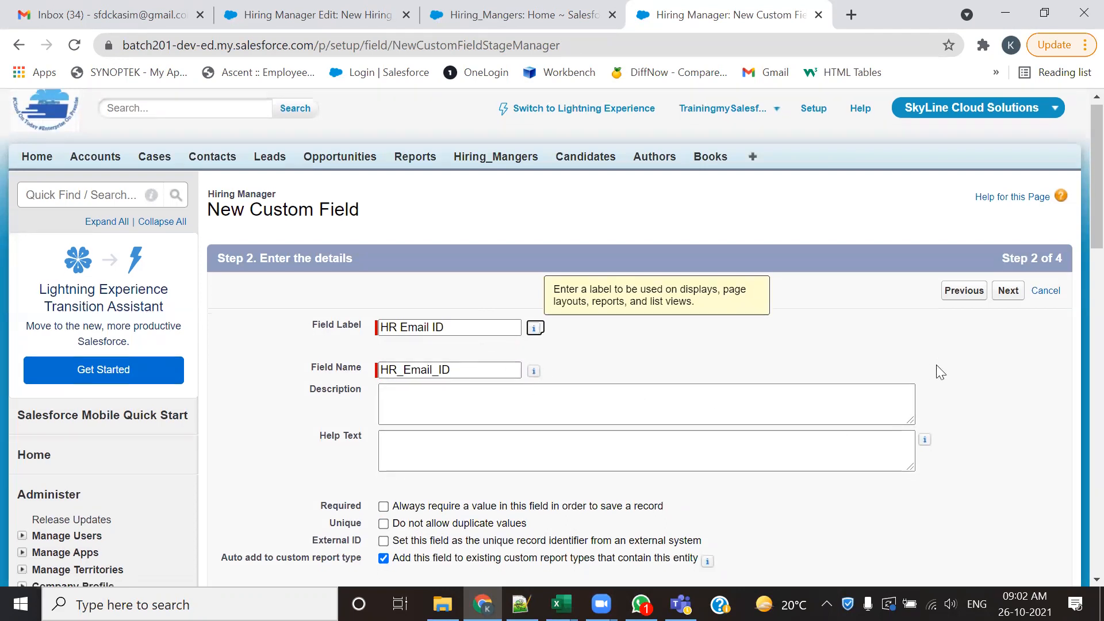
- Highlight the Required and Unique settings, check the HR Email ID entry's Mandatory value in the Notepad++ notes, and return to the Chrome page
scroll(936, 372, down, 3)
double_click(340, 338)
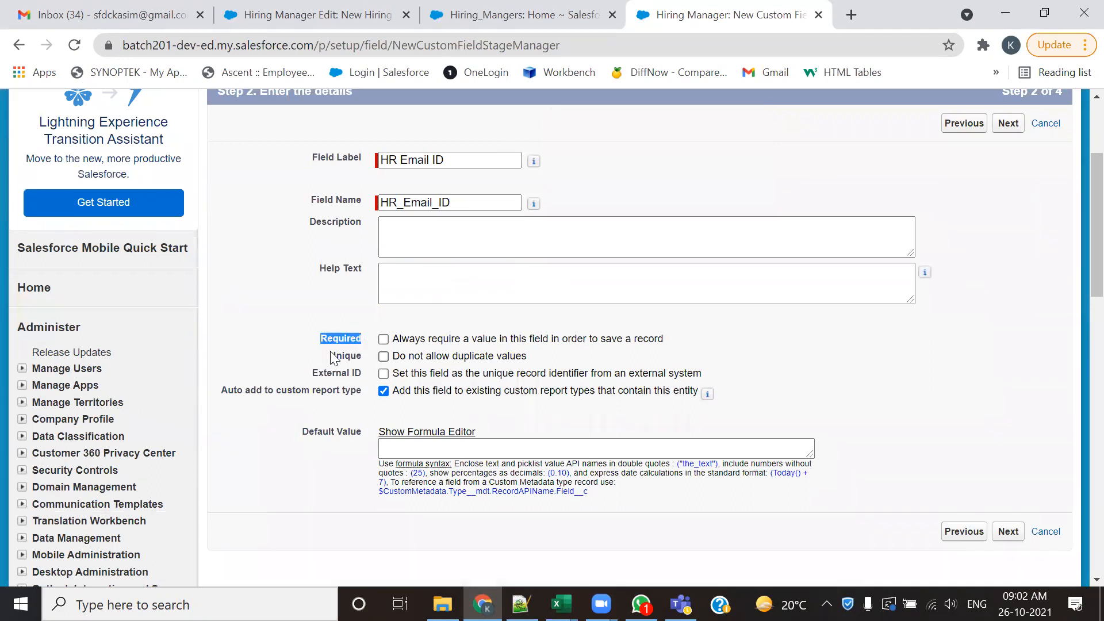
drag(356, 352, 362, 355)
key(alt+Tab)
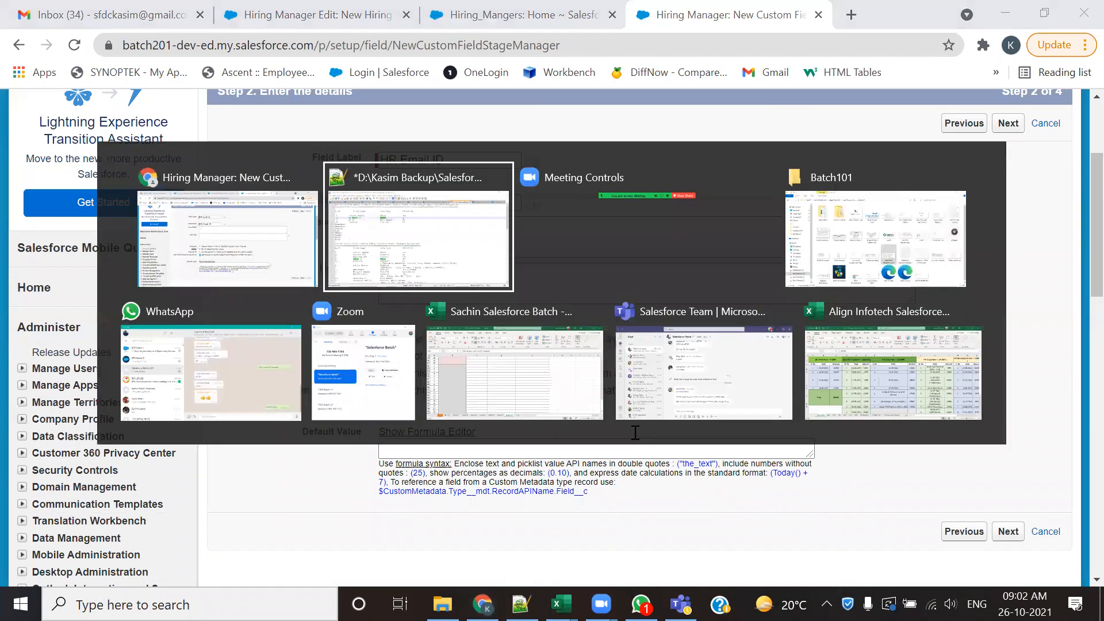
click(447, 166)
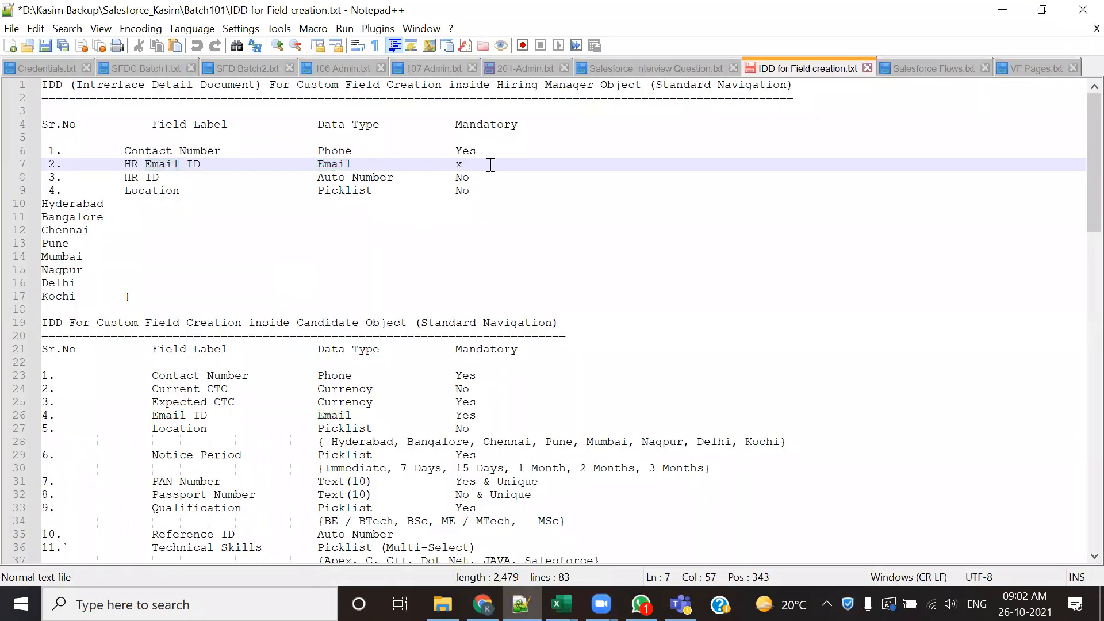
key(alt+Tab)
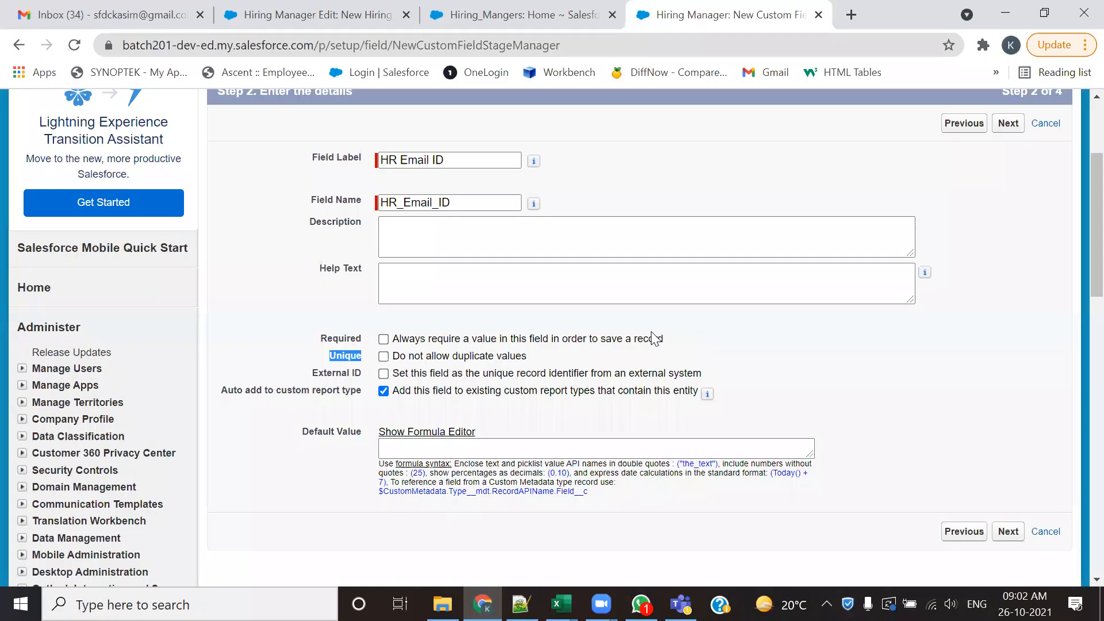
- Recheck the HR Email ID entry in the Notepad++ notes, make the new field visible to all profiles, and save it on the page layout
key(alt+Tab)
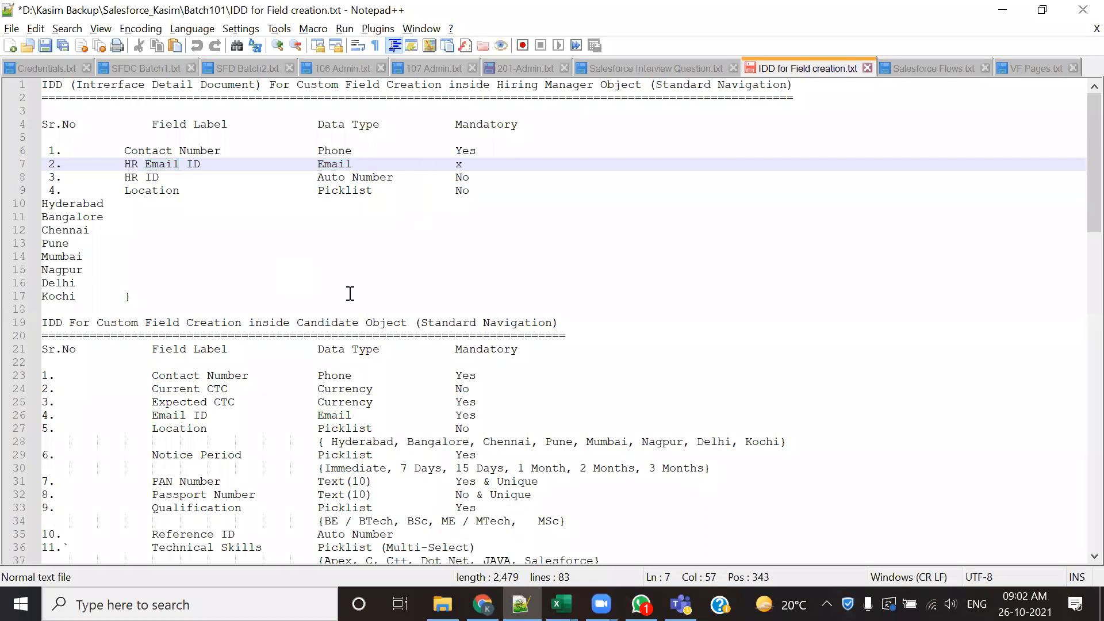
key(alt+Tab)
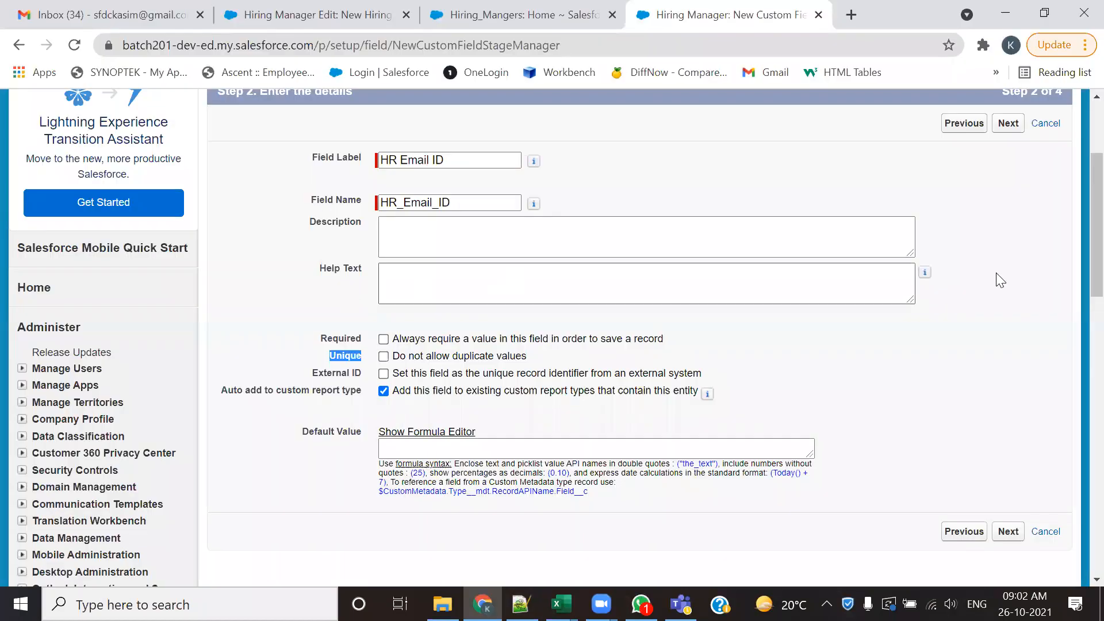
click(1005, 132)
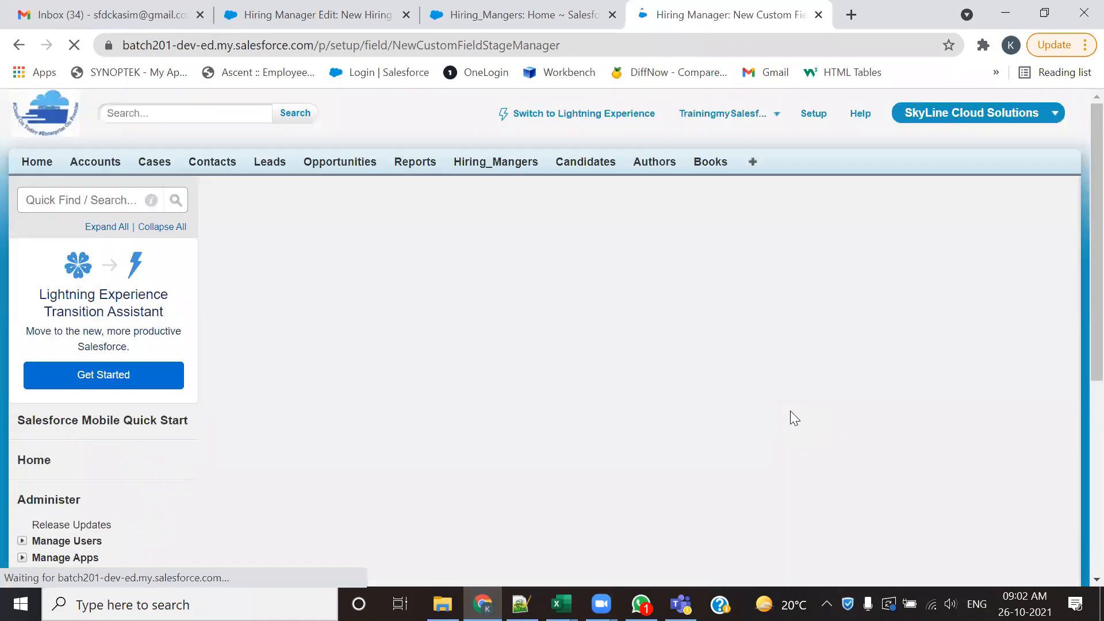
click(763, 447)
scroll(936, 414, down, 4)
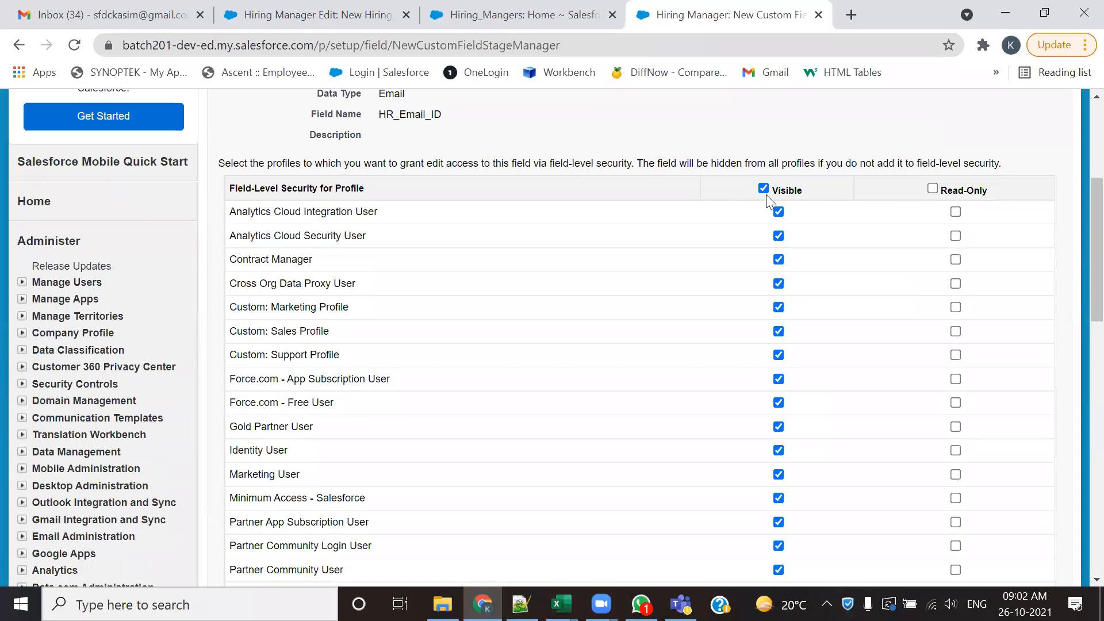
scroll(944, 209, up, 4)
click(1011, 218)
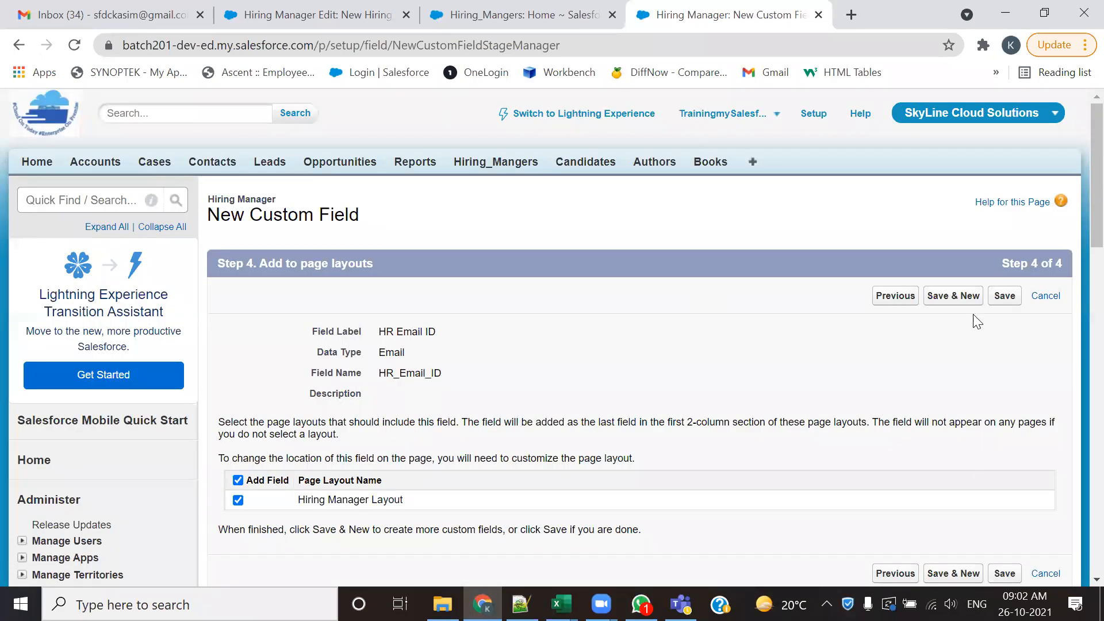
click(1005, 296)
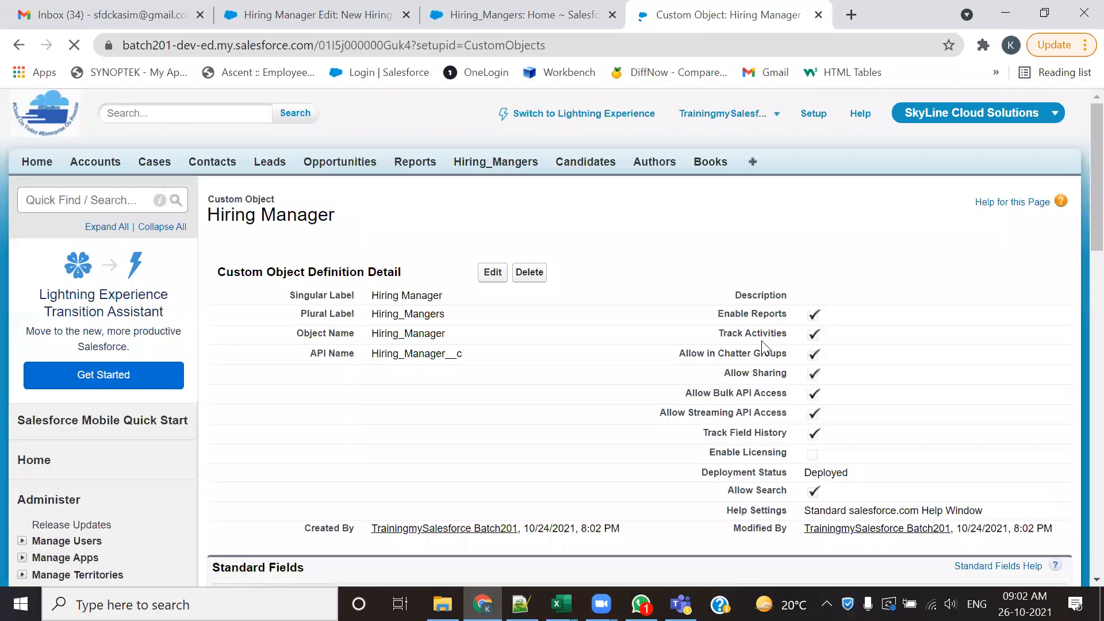
- Reload the New Hiring Manager form and highlight the HR Email ID label on it
click(525, 14)
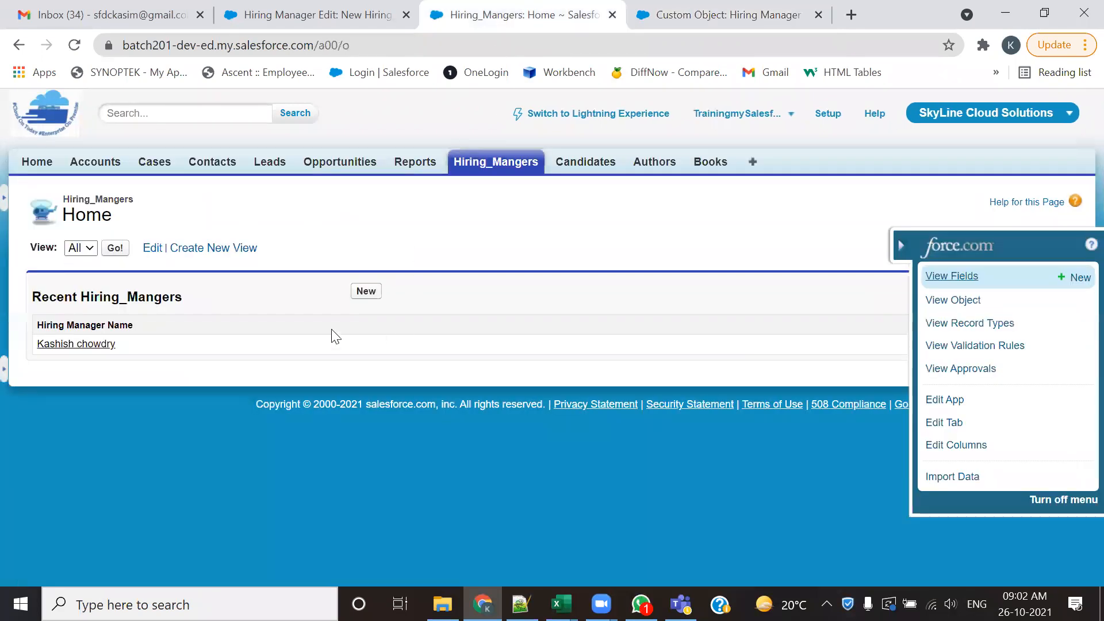
click(383, 8)
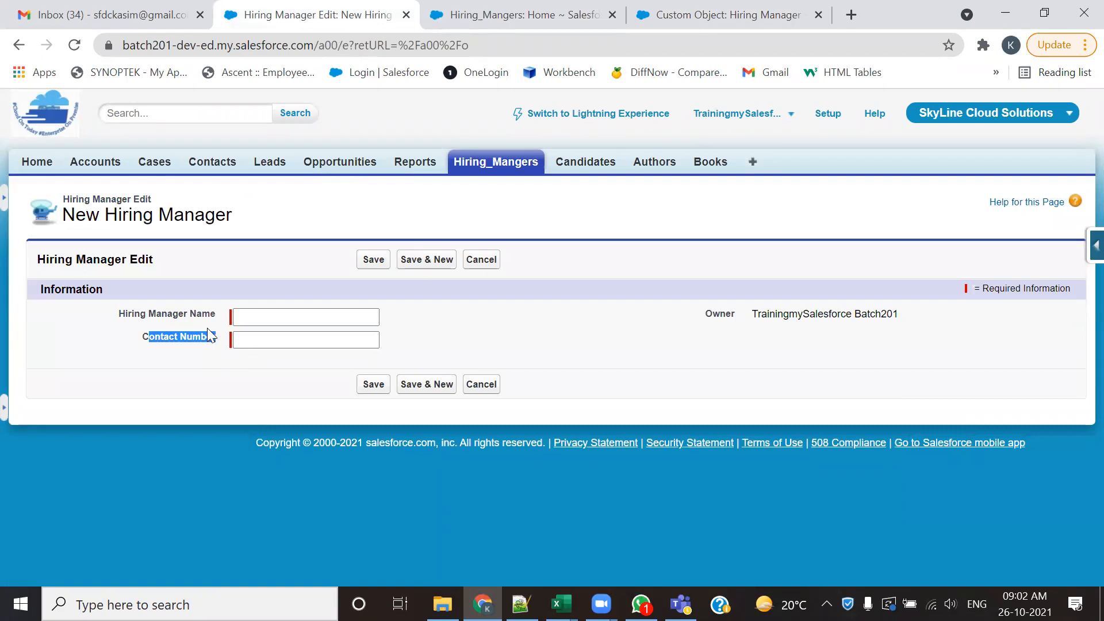
click(75, 45)
triple_click(191, 361)
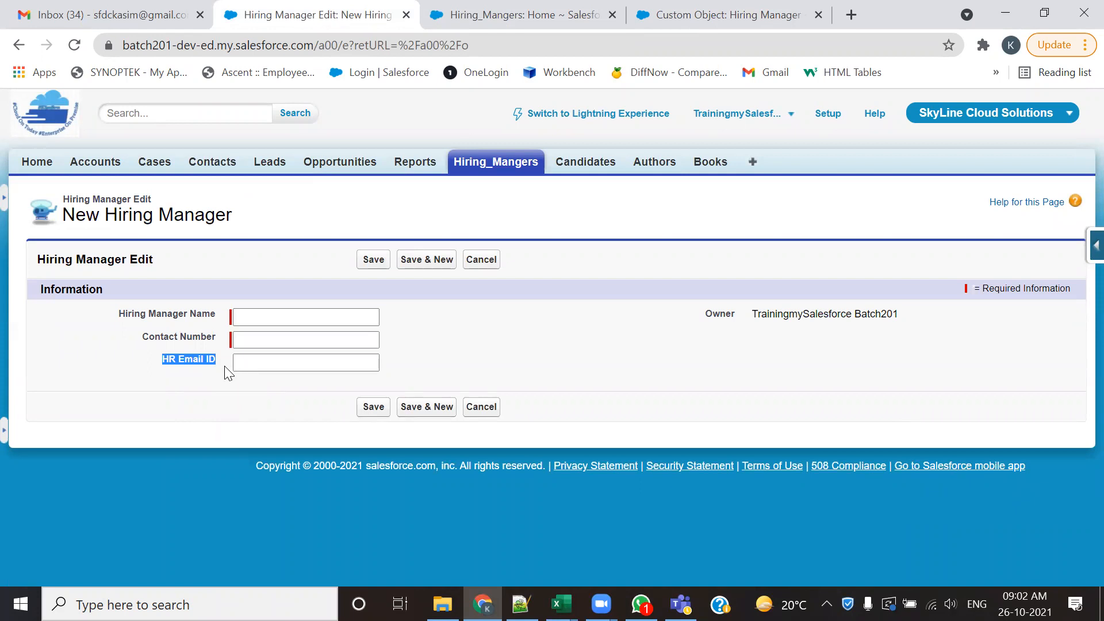
- Close the Hiring_Mangers home page and keep the Hiring Manager custom object page open
click(491, 16)
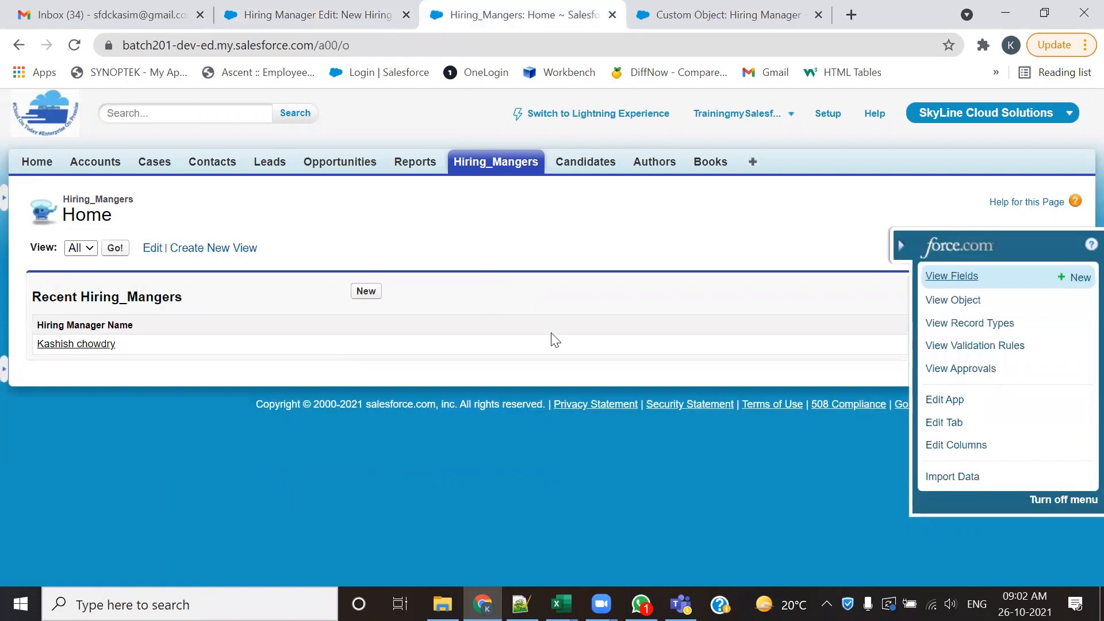
click(726, 13)
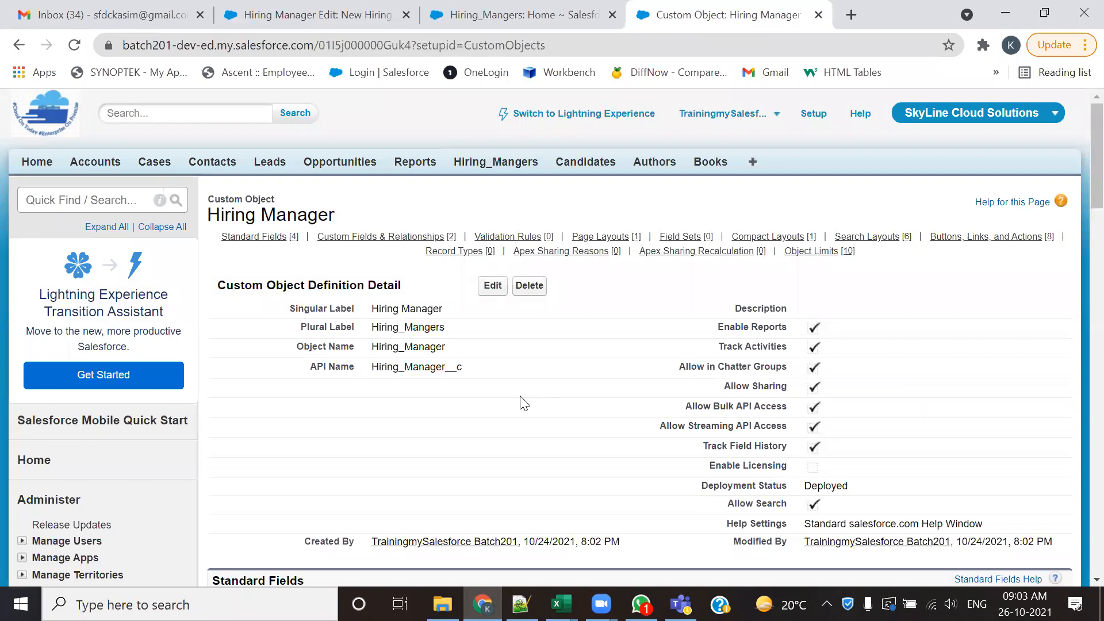
click(612, 16)
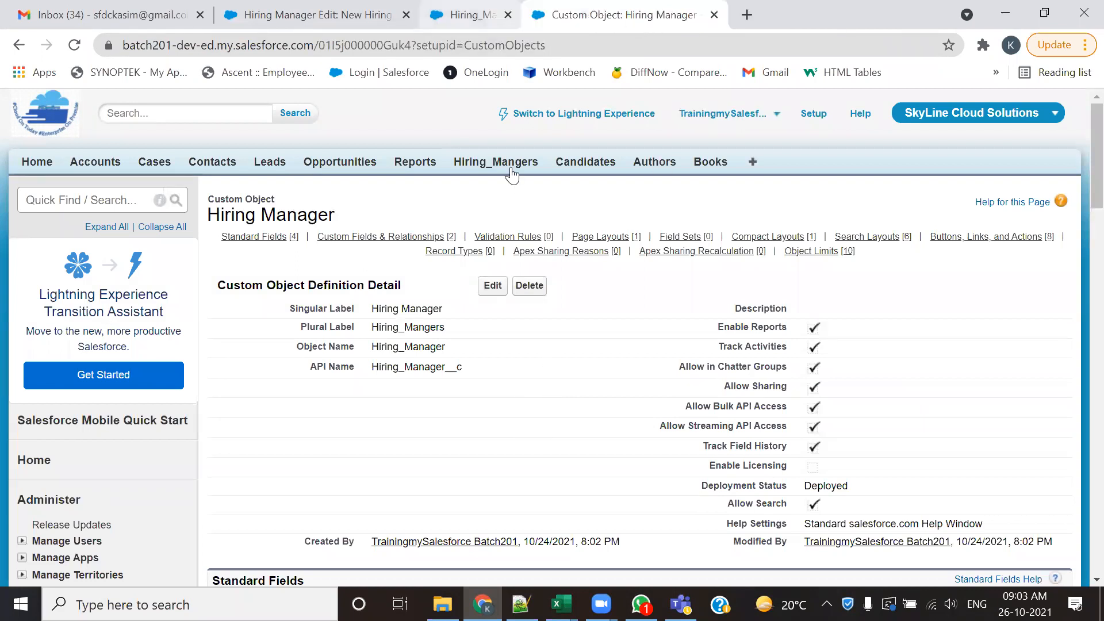
- Switch to the Notepad++ field notes and highlight the HR ID label in the Hiring Manager list
key(alt+Tab)
key(alt+Tab)
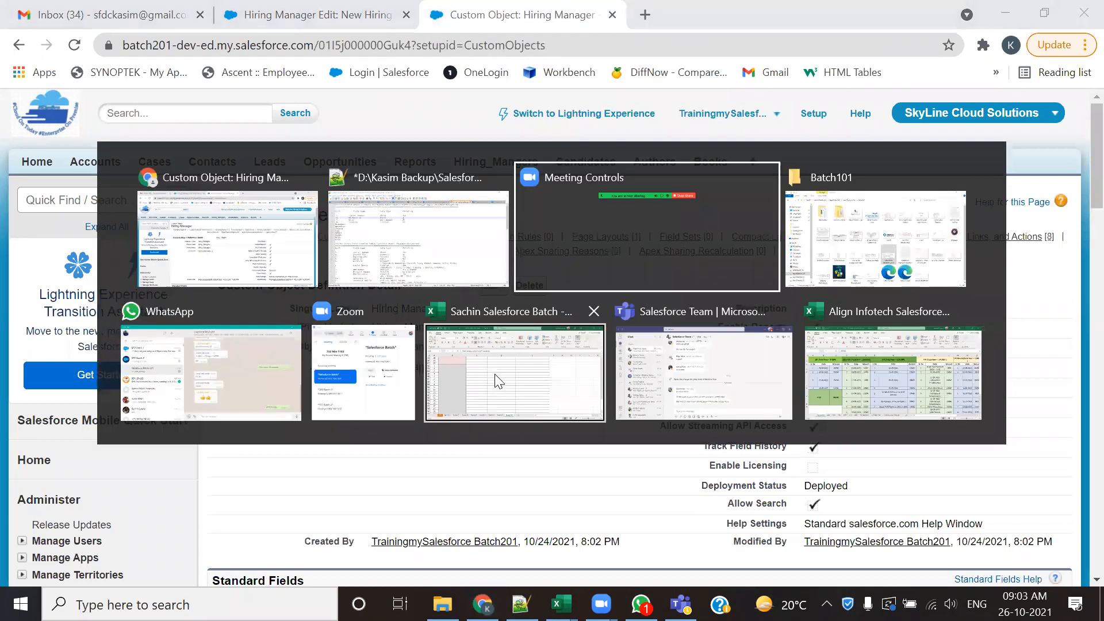
key(alt+Tab)
key(alt+Tab)
click(683, 245)
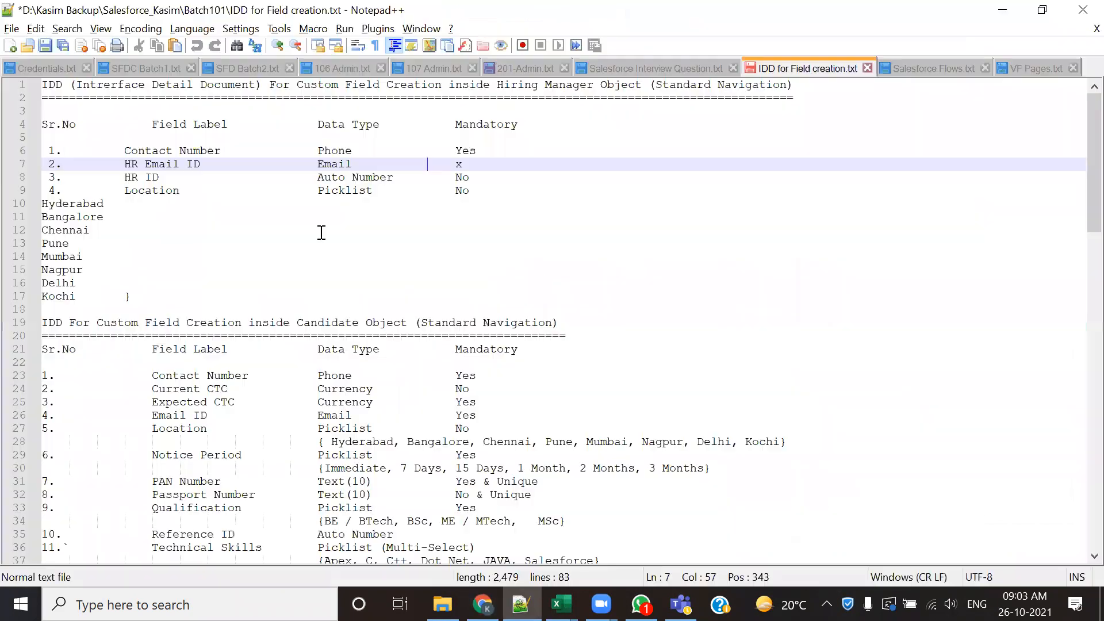
drag(122, 178, 176, 179)
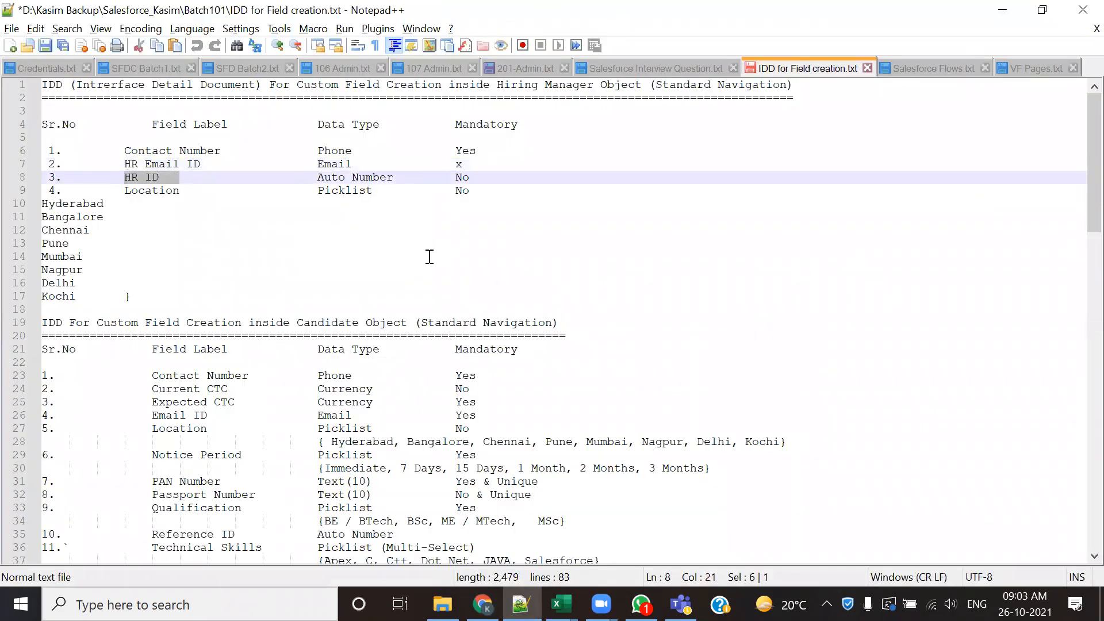
- Return to Chrome, highlight the Custom Fields & Relationships heading on the Hiring Manager object, and start a new custom field there
key(alt+Tab)
key(alt+Tab)
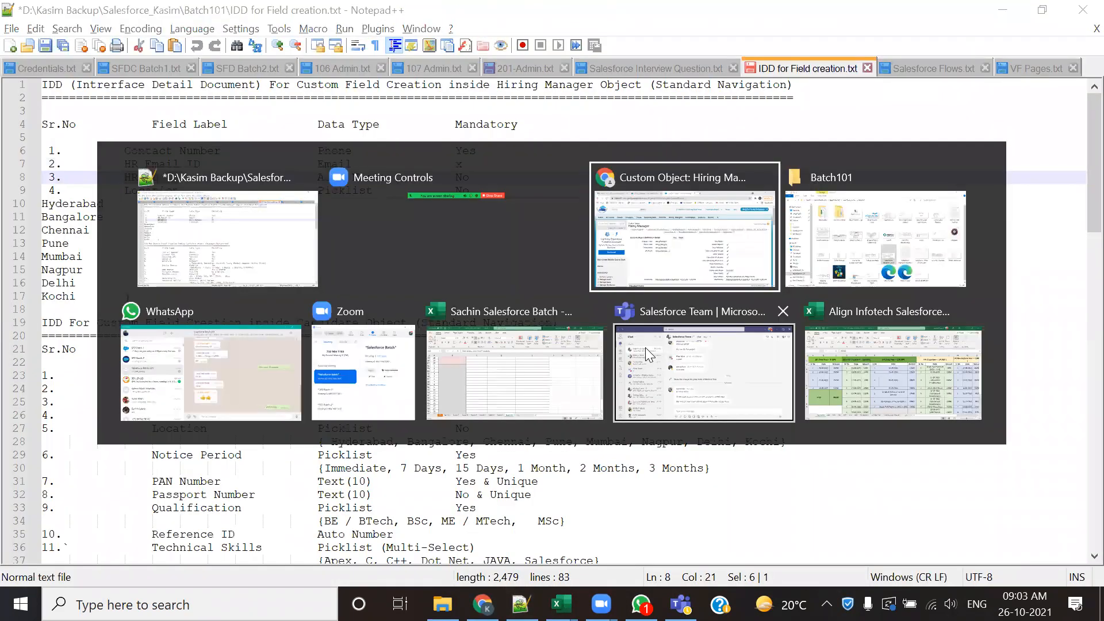
scroll(580, 365, down, 5)
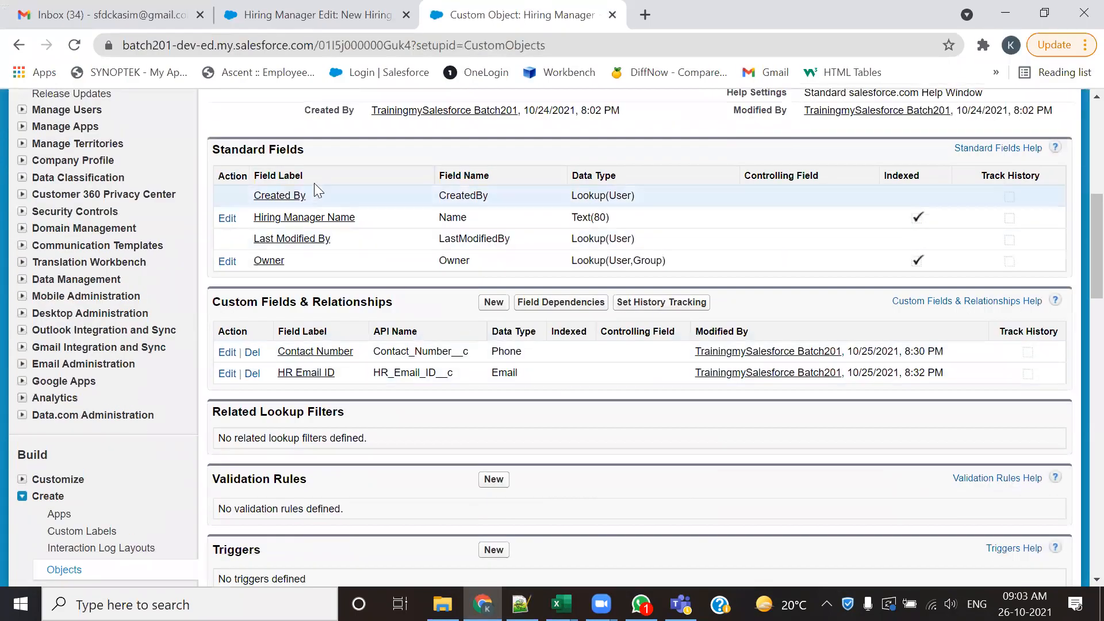
drag(412, 309, 213, 302)
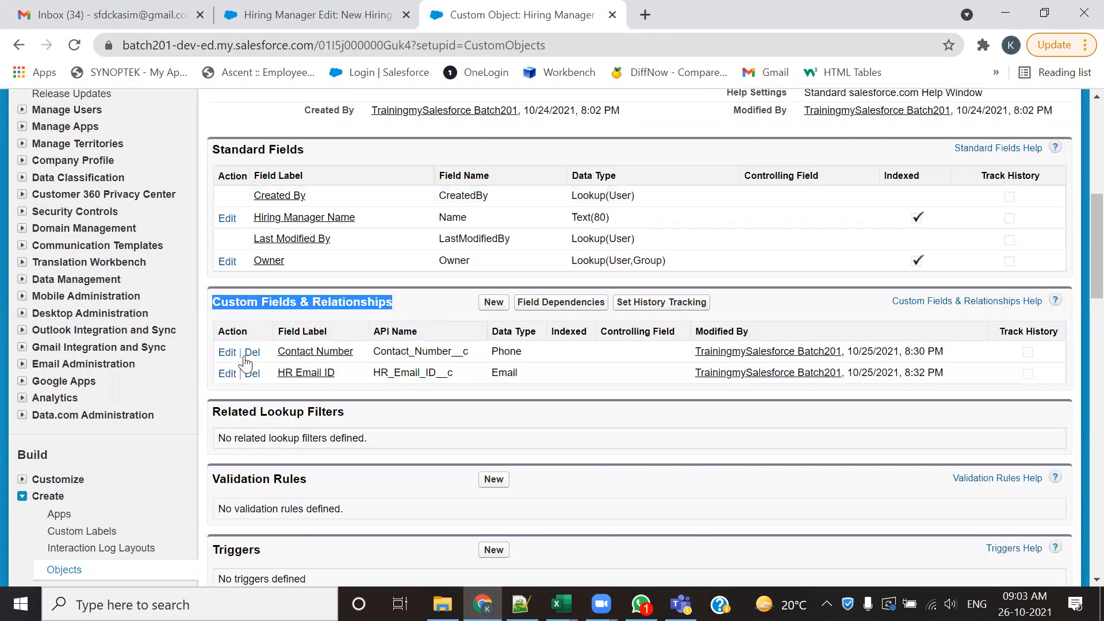
click(486, 305)
- Check the HR ID data type in the Notepad++ notes, choose Auto Number for the new field in Chrome, and continue to its details
scroll(454, 406, down, 5)
key(alt+Tab)
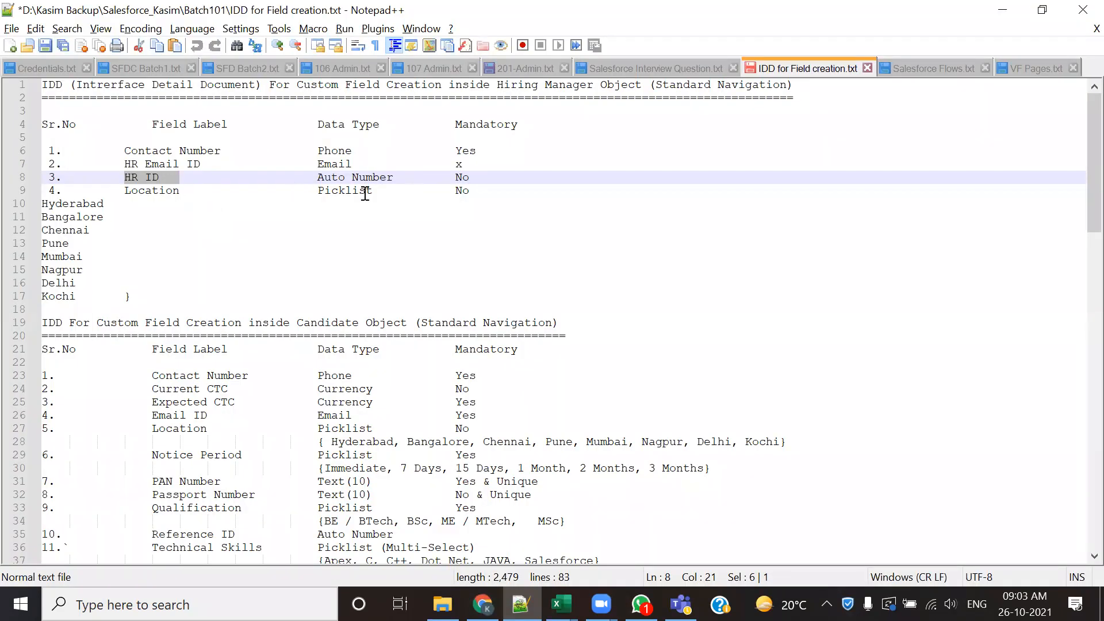
drag(398, 175, 293, 175)
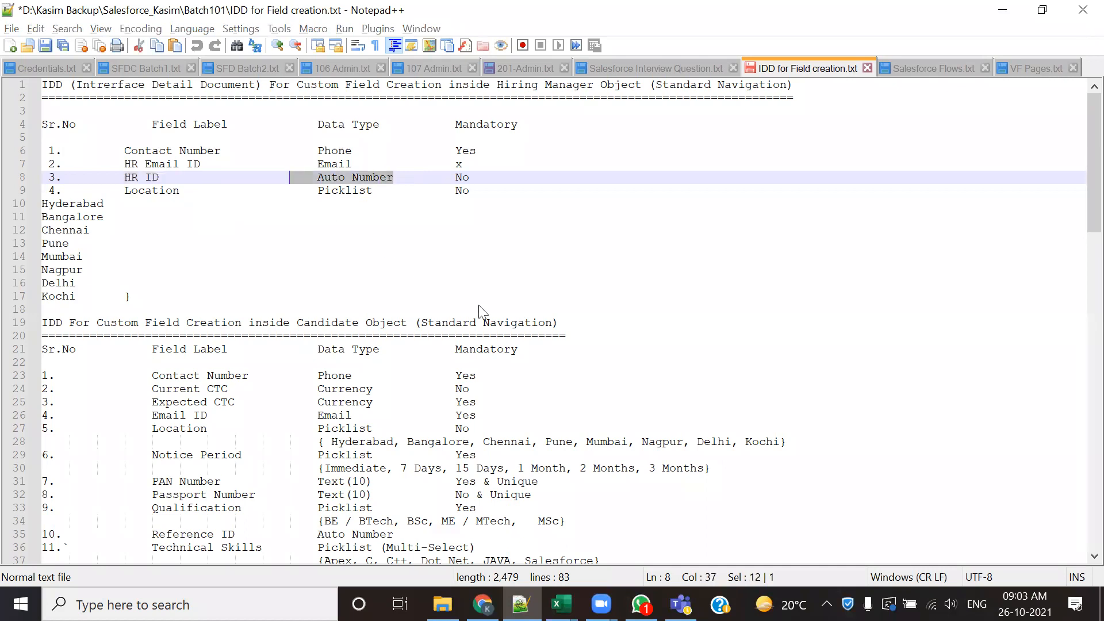
key(alt+Tab)
click(230, 181)
scroll(941, 369, down, 10)
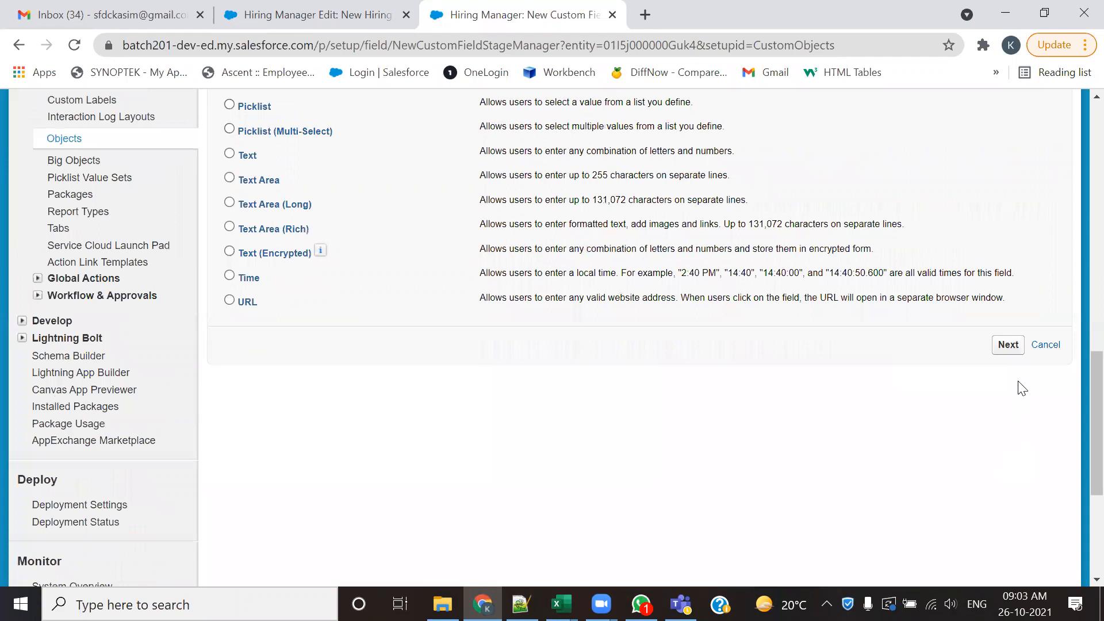
click(1008, 345)
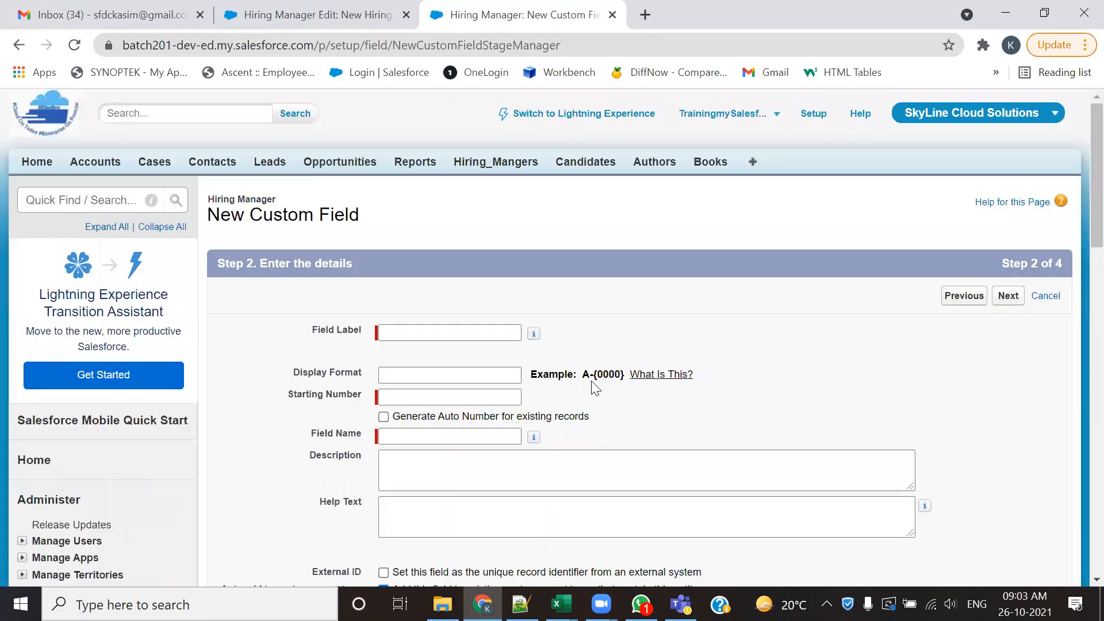
- Label the new auto number field HR ID and let its field name fill in as HR_ID
click(463, 332)
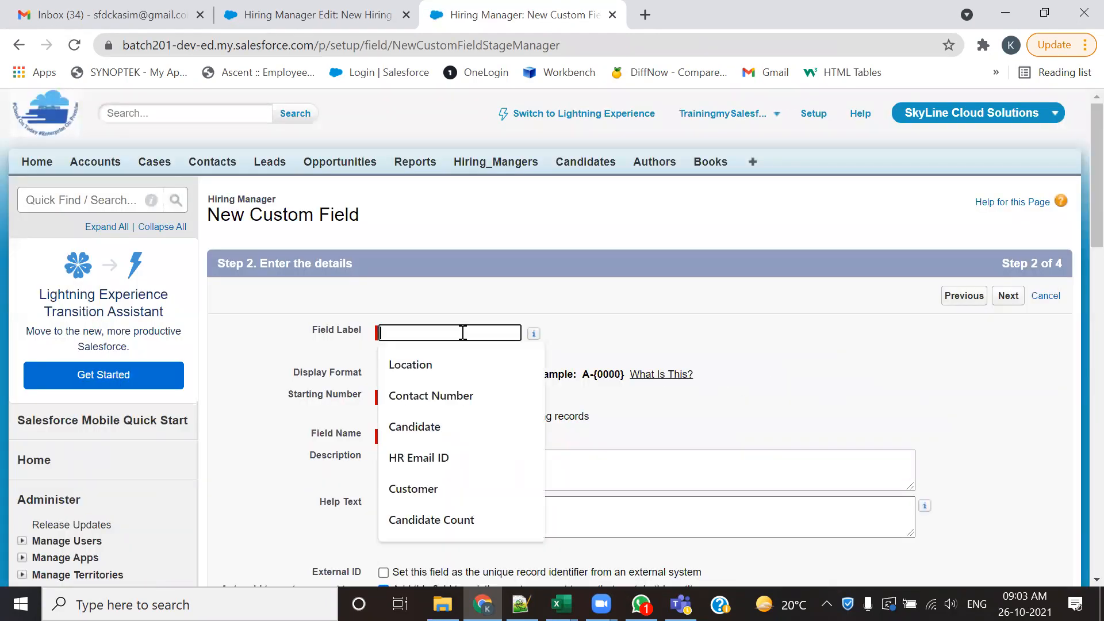
text(A)
key(BackSpace)
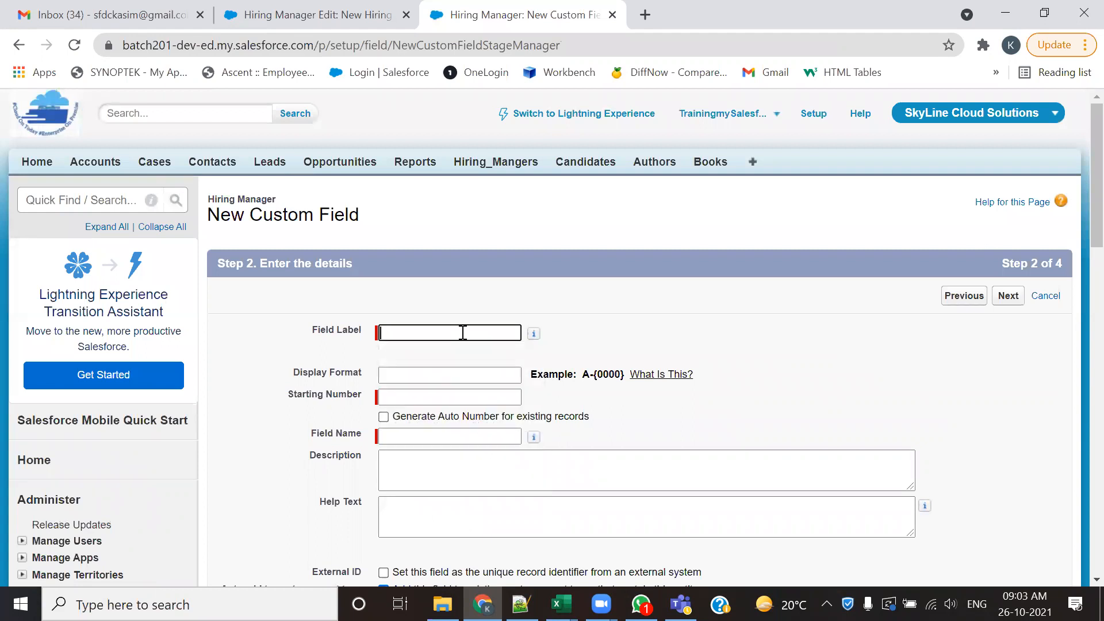
text(HR)
key(Down)
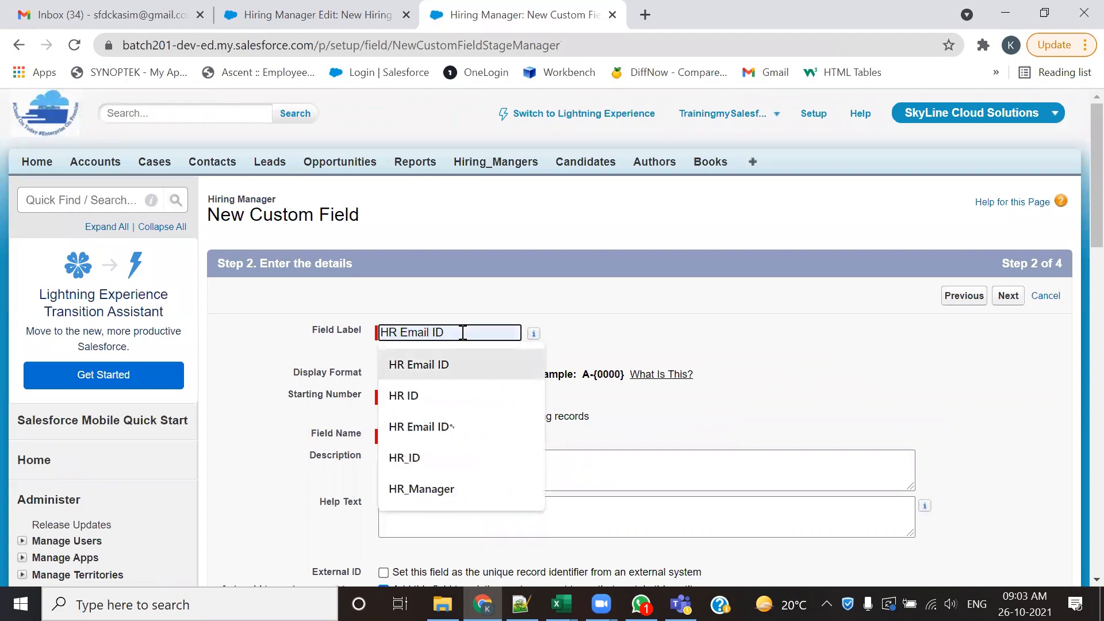
key(Down)
key(Return)
key(Tab)
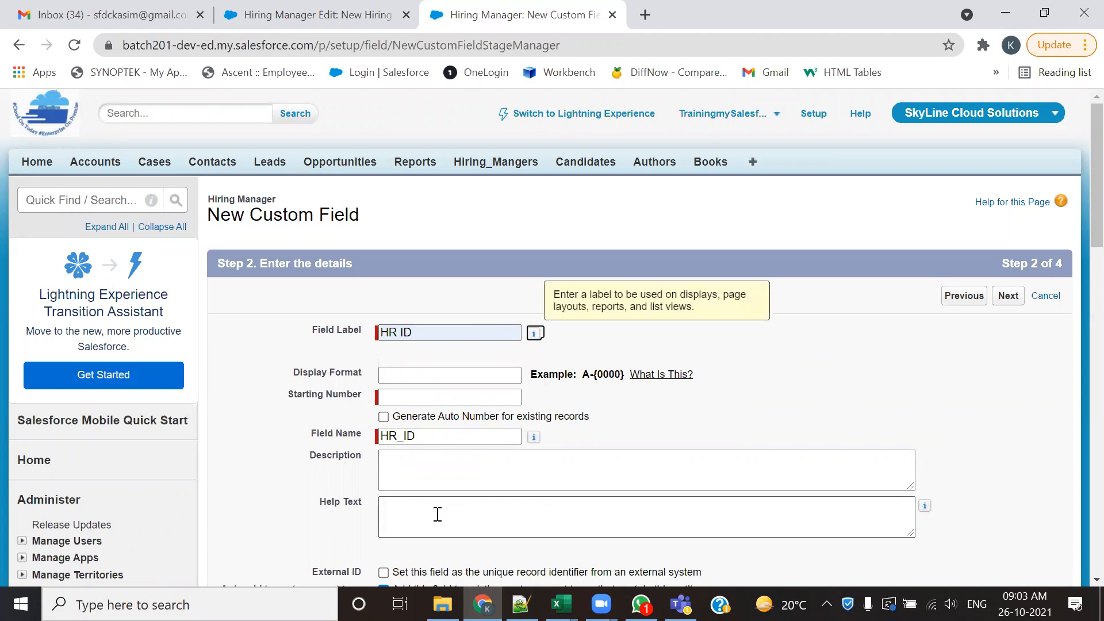
- Set the HR ID field's display format to HM-{0000} and its starting number to 0001
click(440, 374)
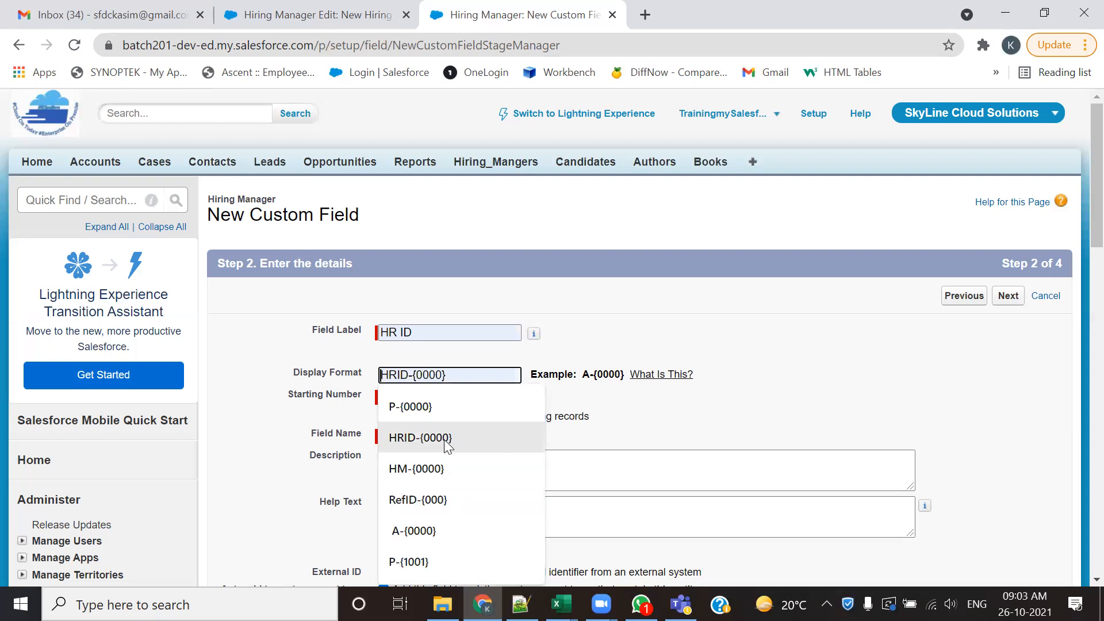
click(443, 467)
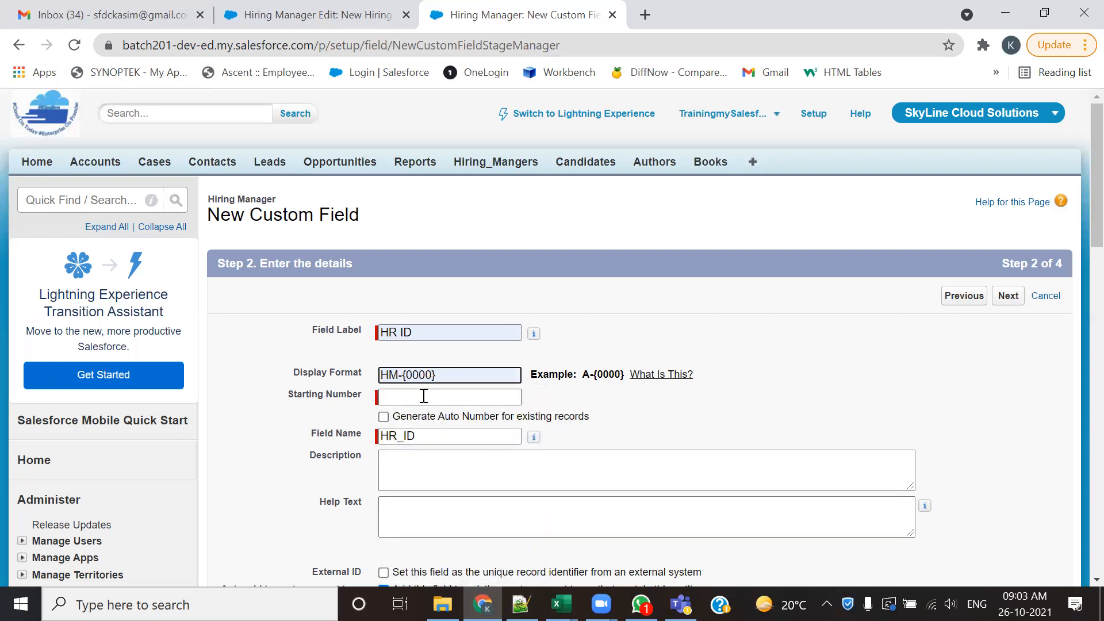
click(423, 397)
click(422, 429)
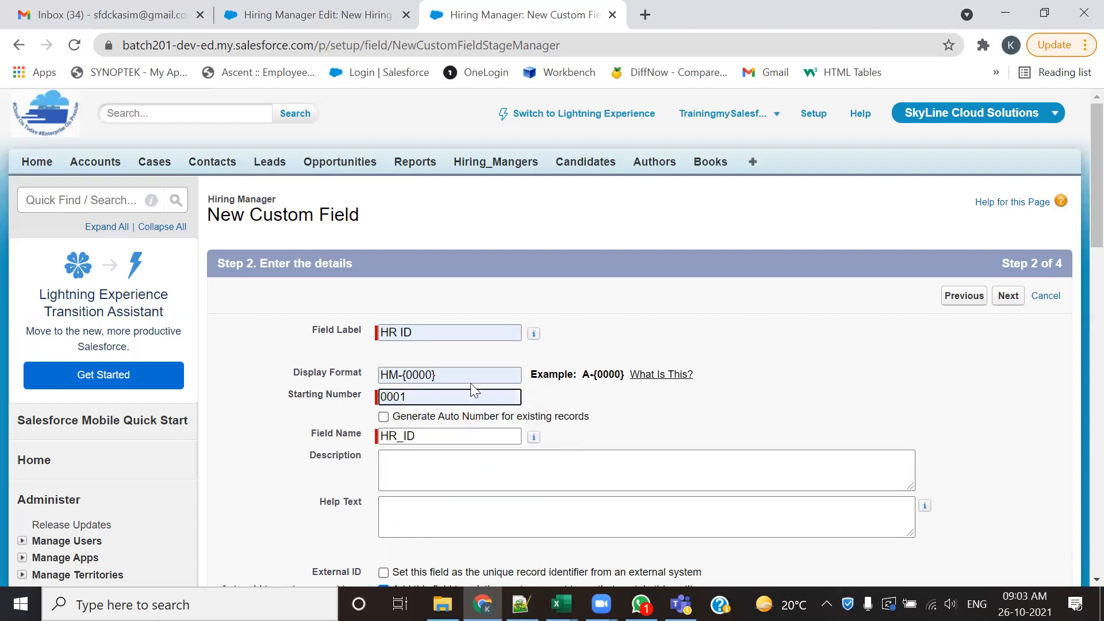
- Open the existing hiring manager record in a separate browser tab to review its fields, and return to the HR ID field details
click(336, 17)
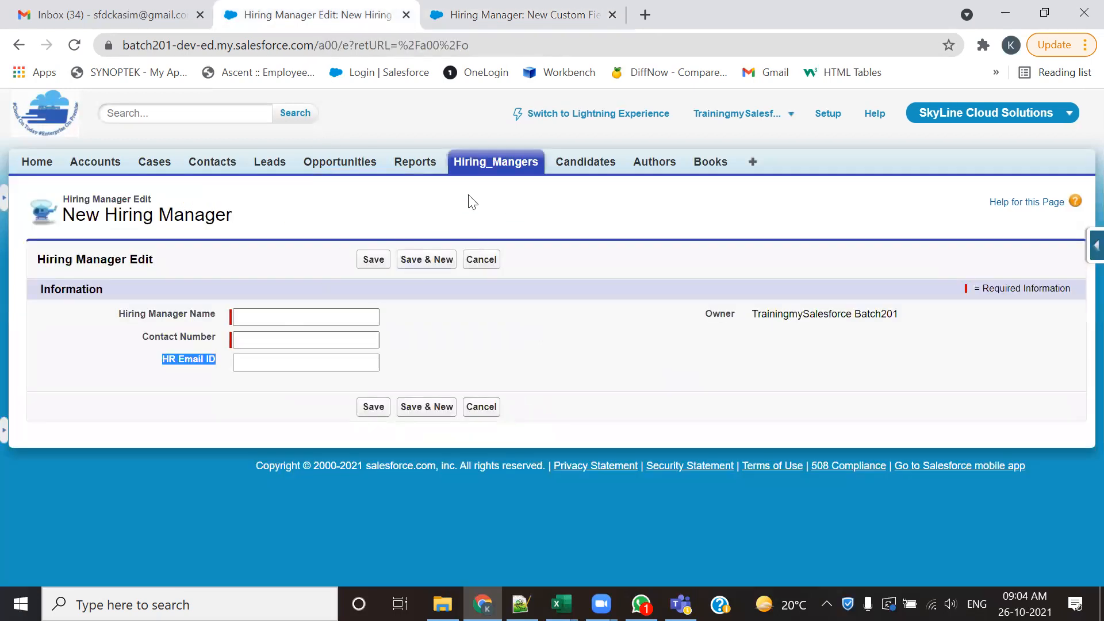
ctrl+click(515, 164)
click(513, 8)
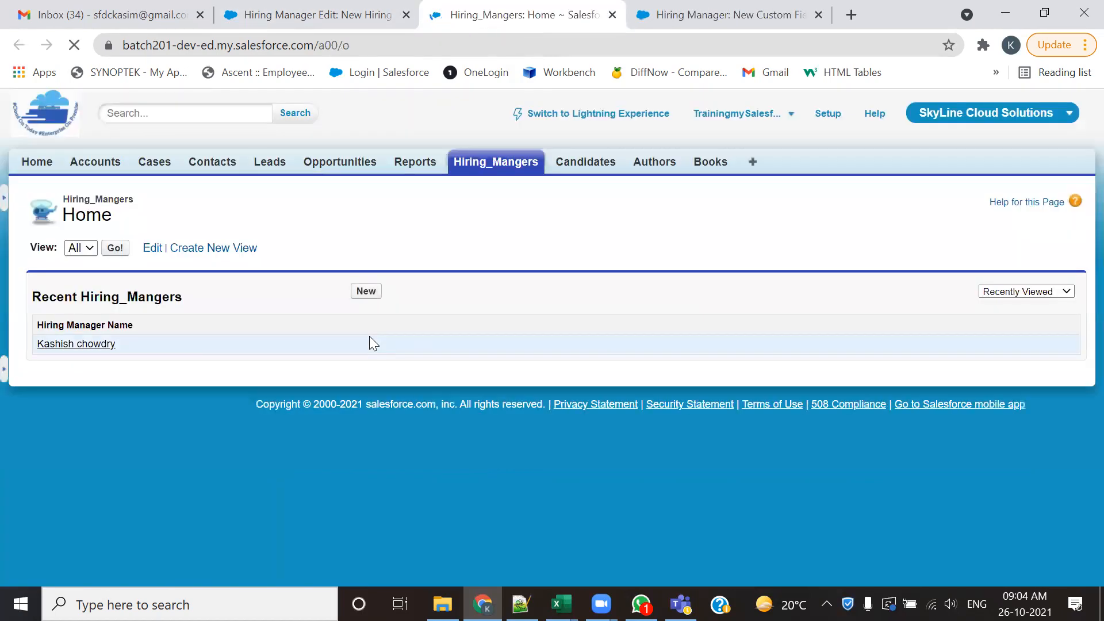
click(81, 346)
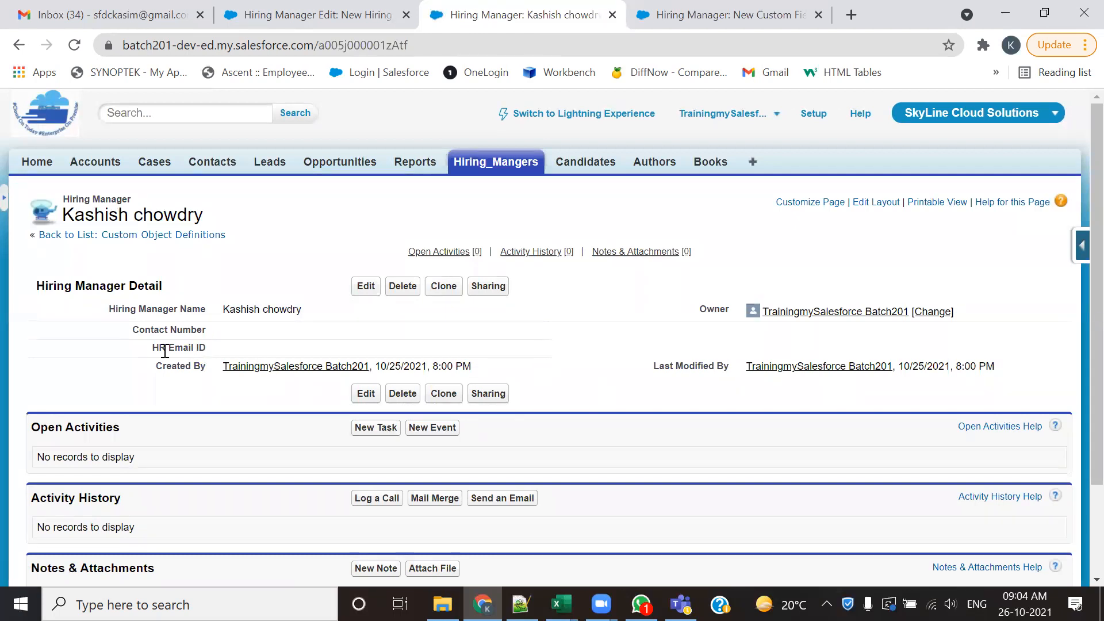
click(688, 8)
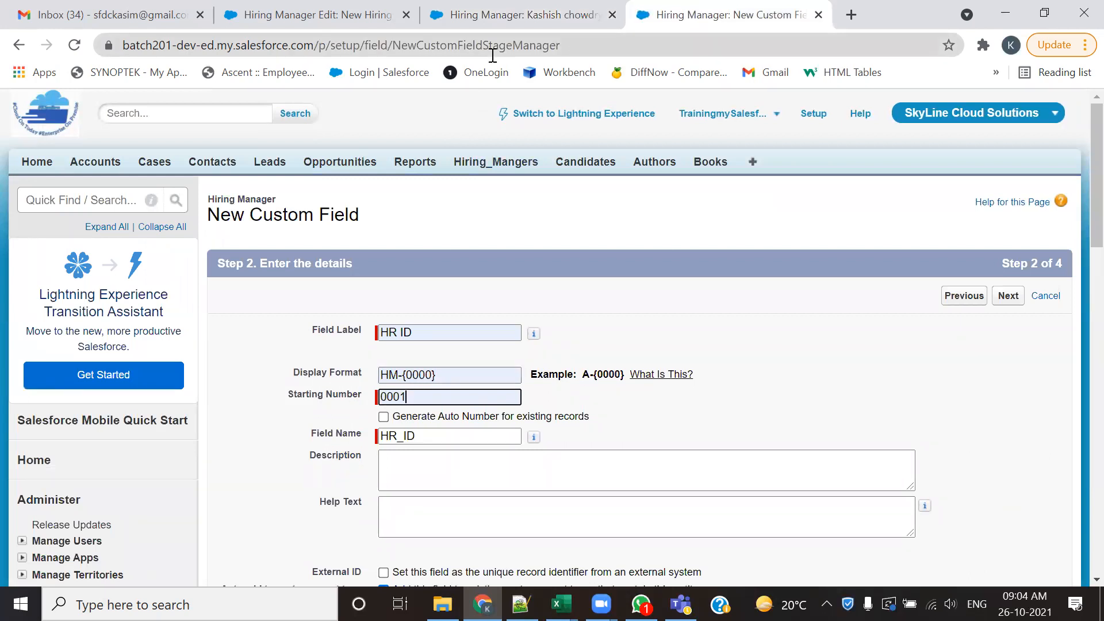
click(503, 16)
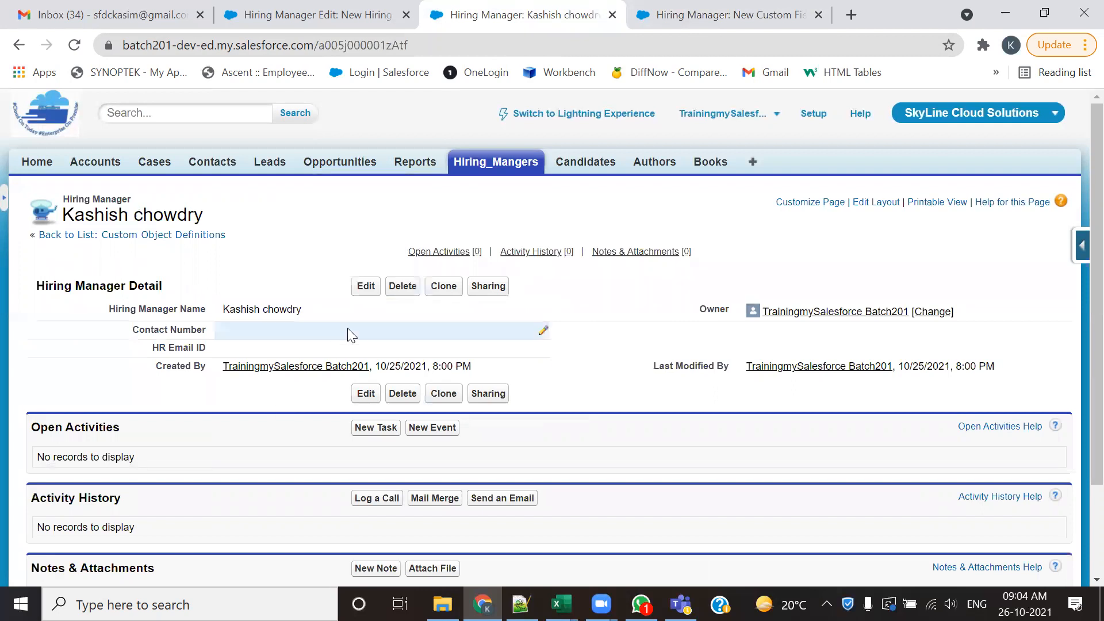
click(696, 19)
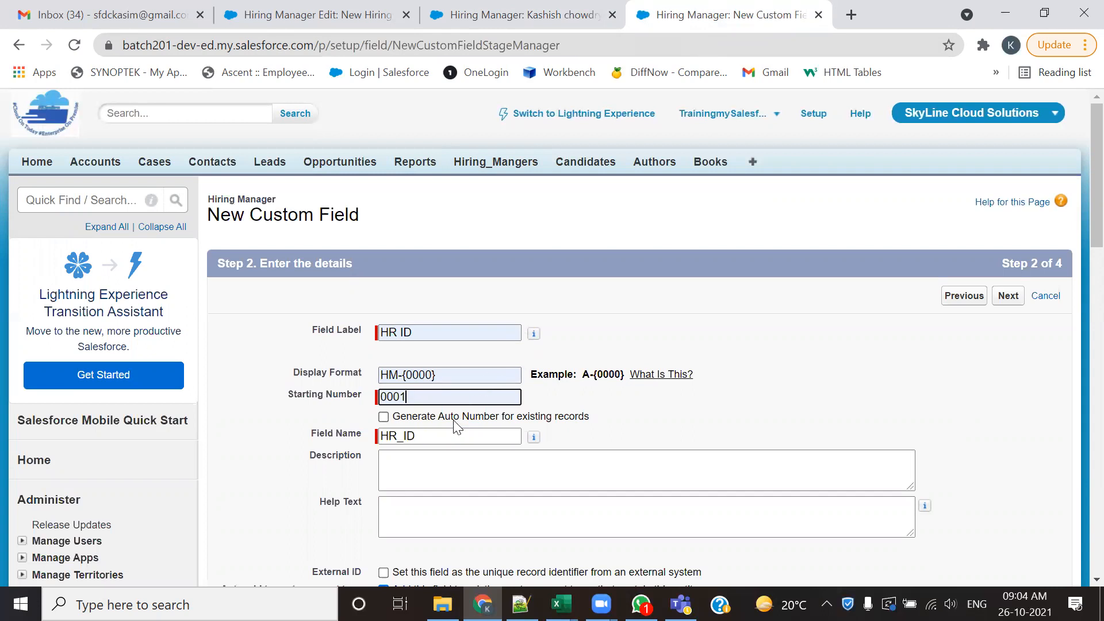
- Check the HR ID display format and starting number, keep the default field-level security and page layouts, and save the field
drag(385, 375, 441, 374)
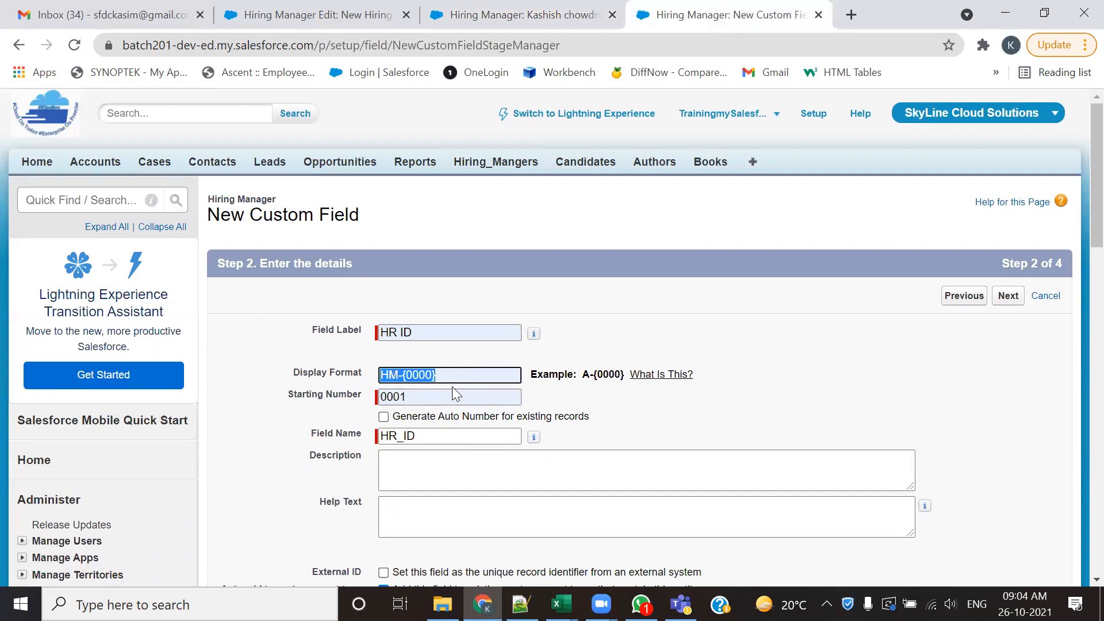
drag(433, 396, 371, 415)
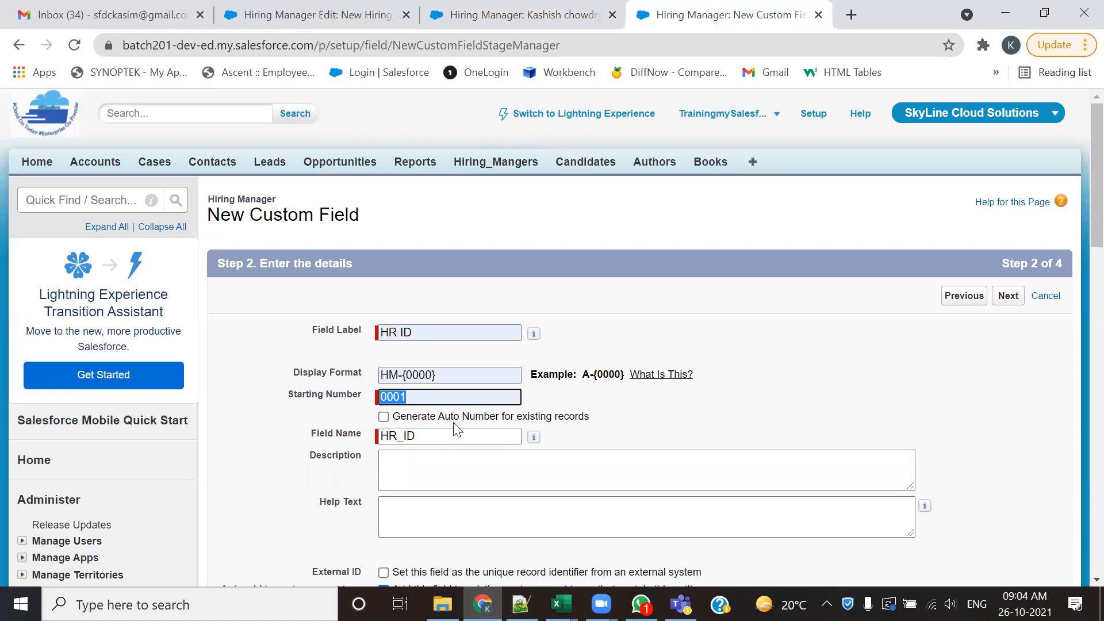
scroll(603, 443, down, 1)
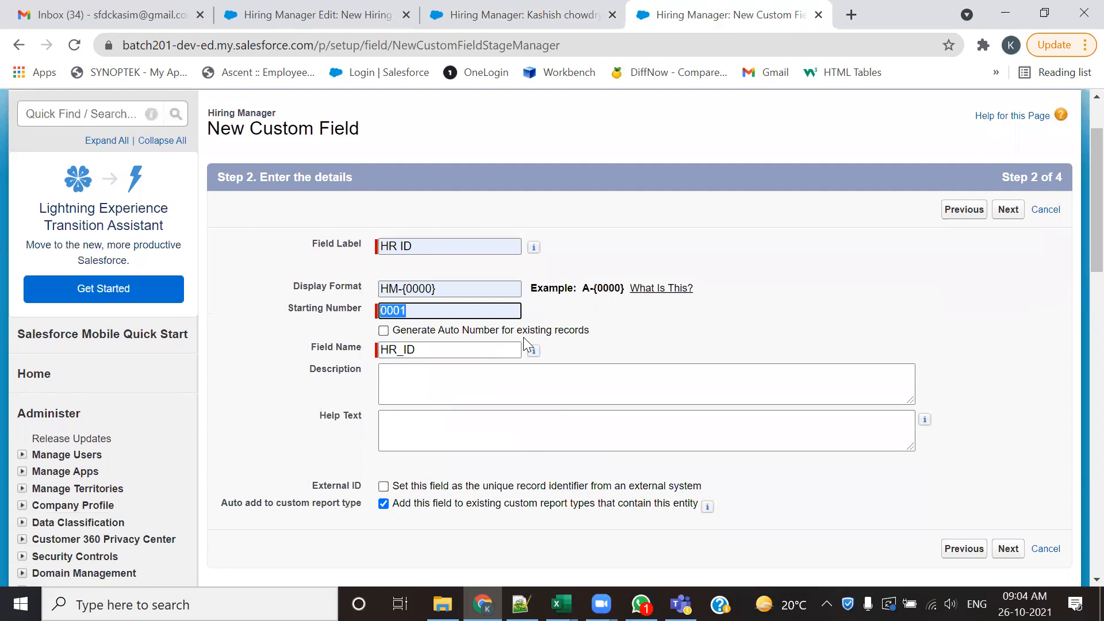
scroll(543, 398, down, 3)
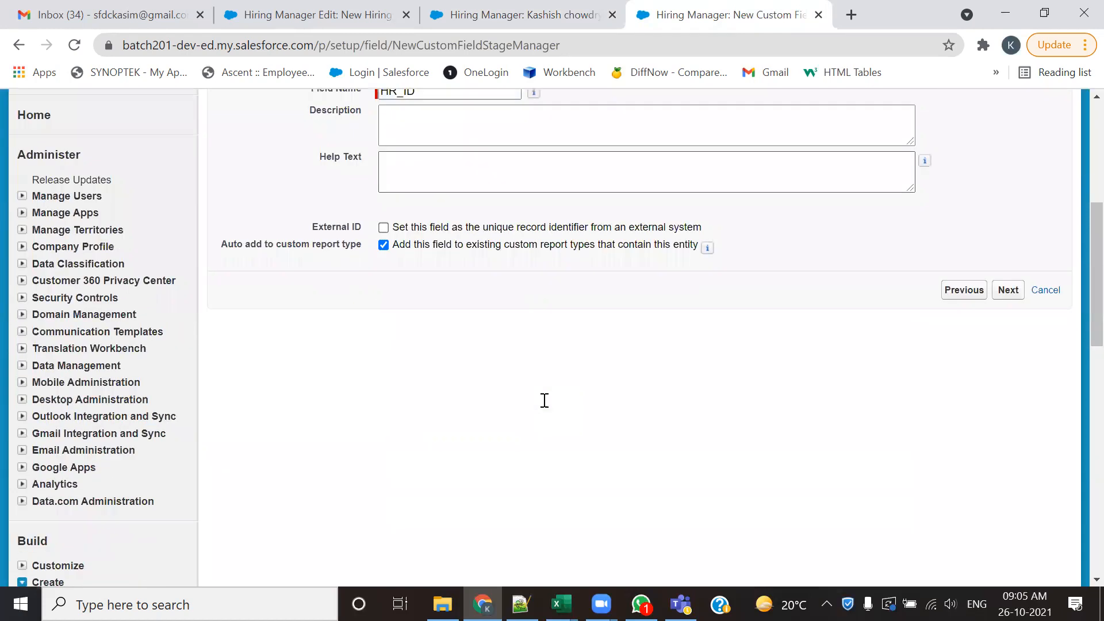
scroll(546, 407, up, 2)
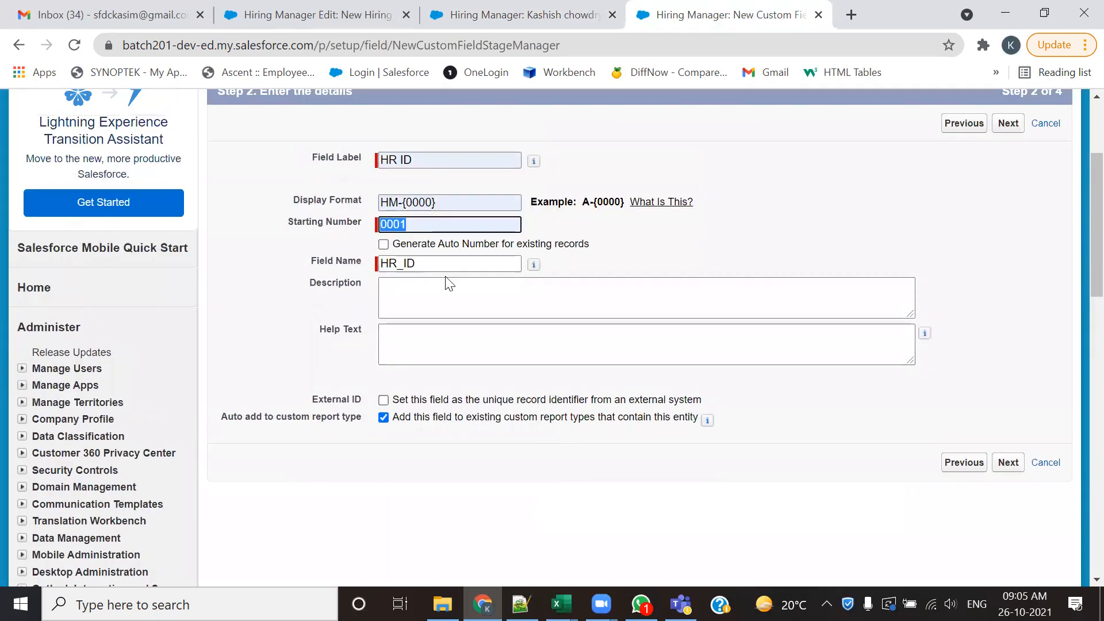
click(1010, 467)
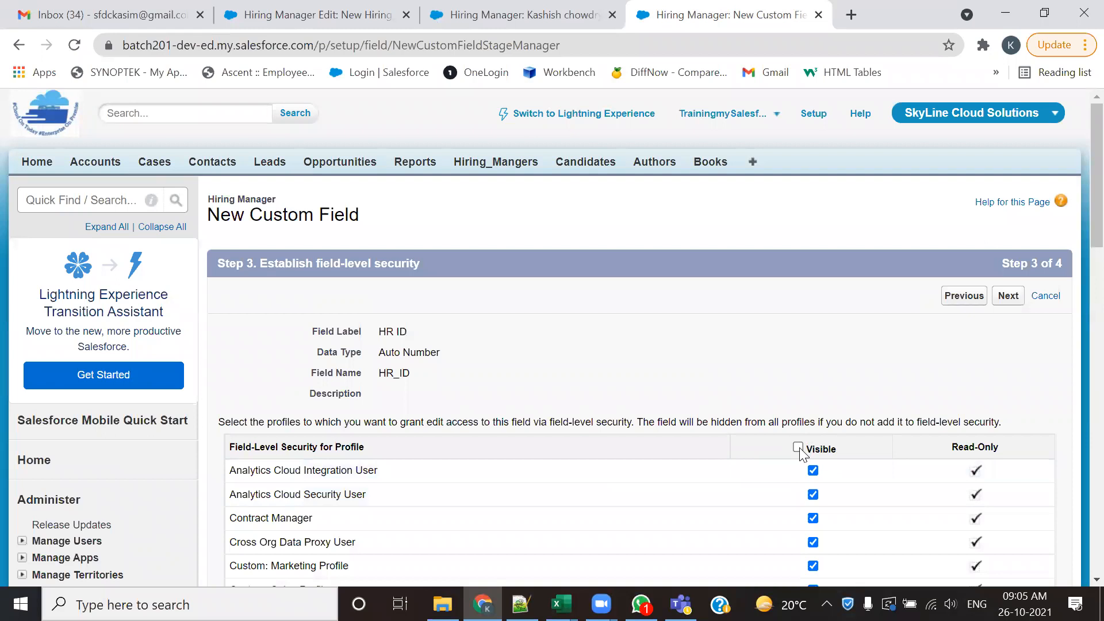
click(1008, 296)
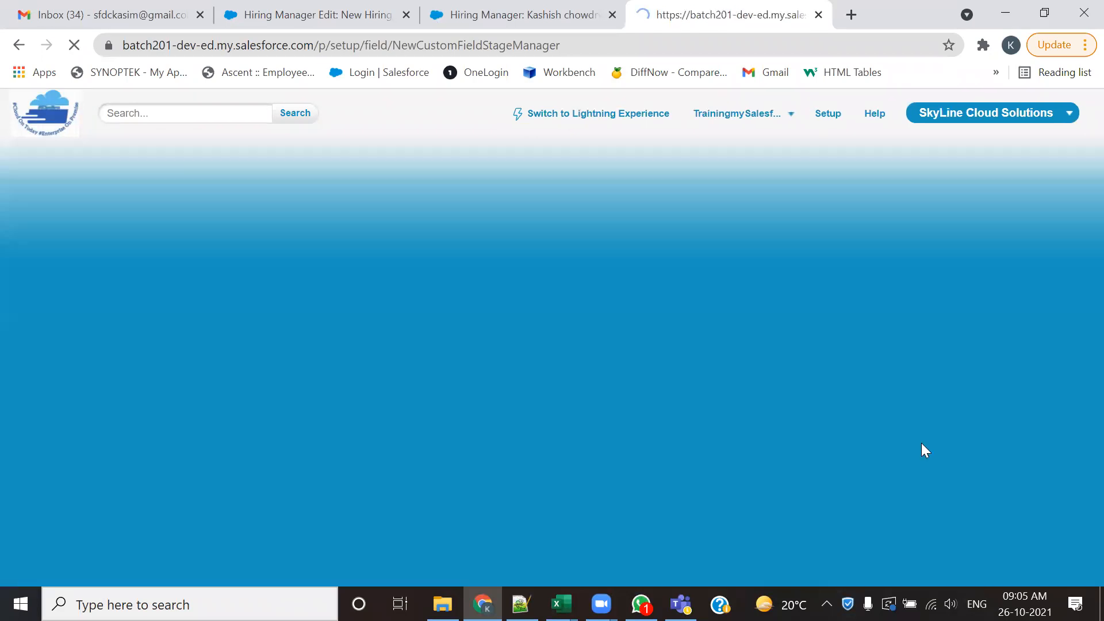
click(1005, 297)
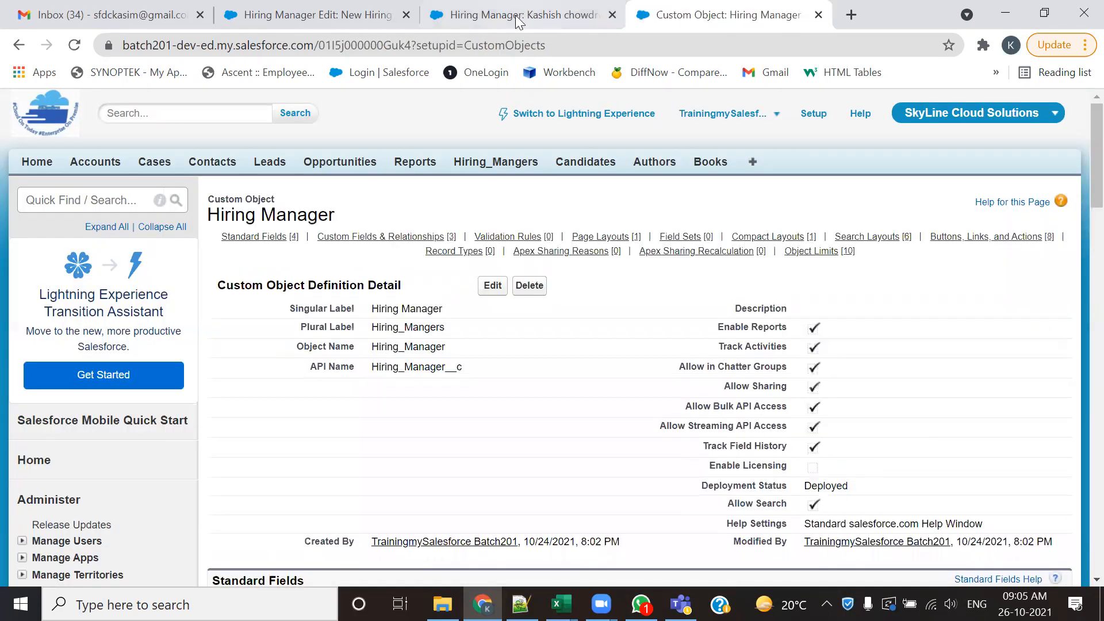
- Compare the fields shown on the existing hiring manager's detail page with those on the reloaded New Hiring Manager edit form
click(519, 15)
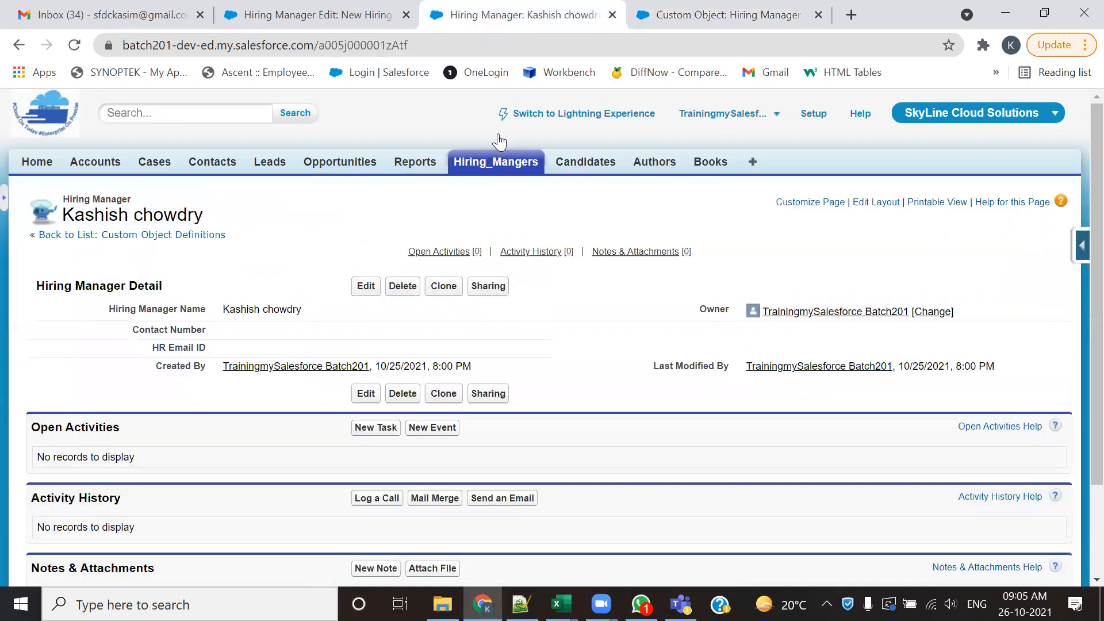
drag(168, 292, 128, 255)
click(320, 12)
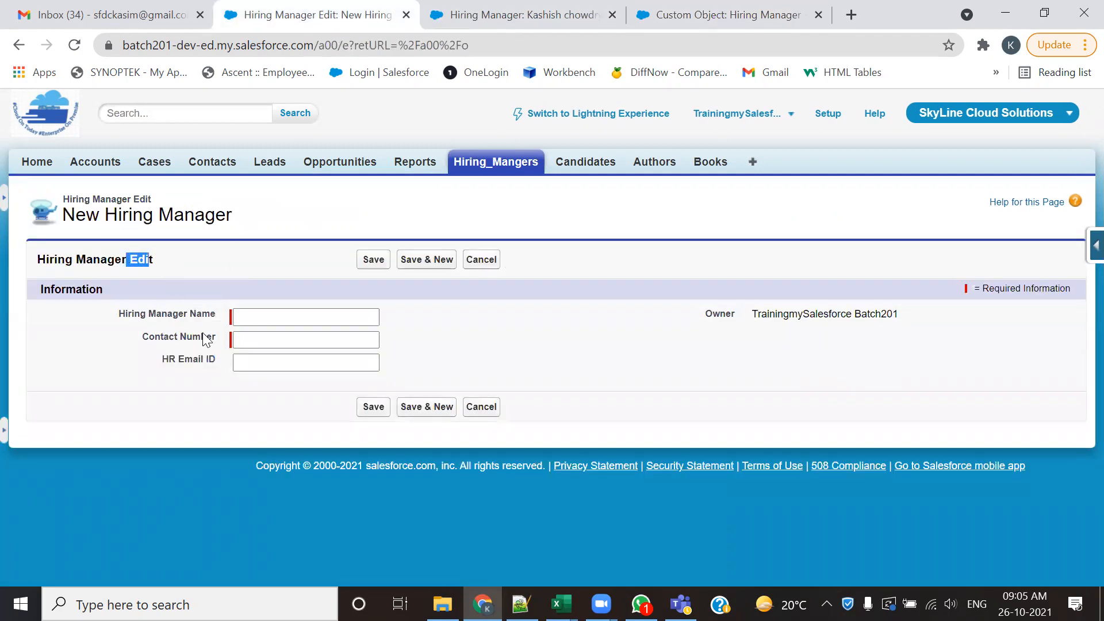
click(83, 50)
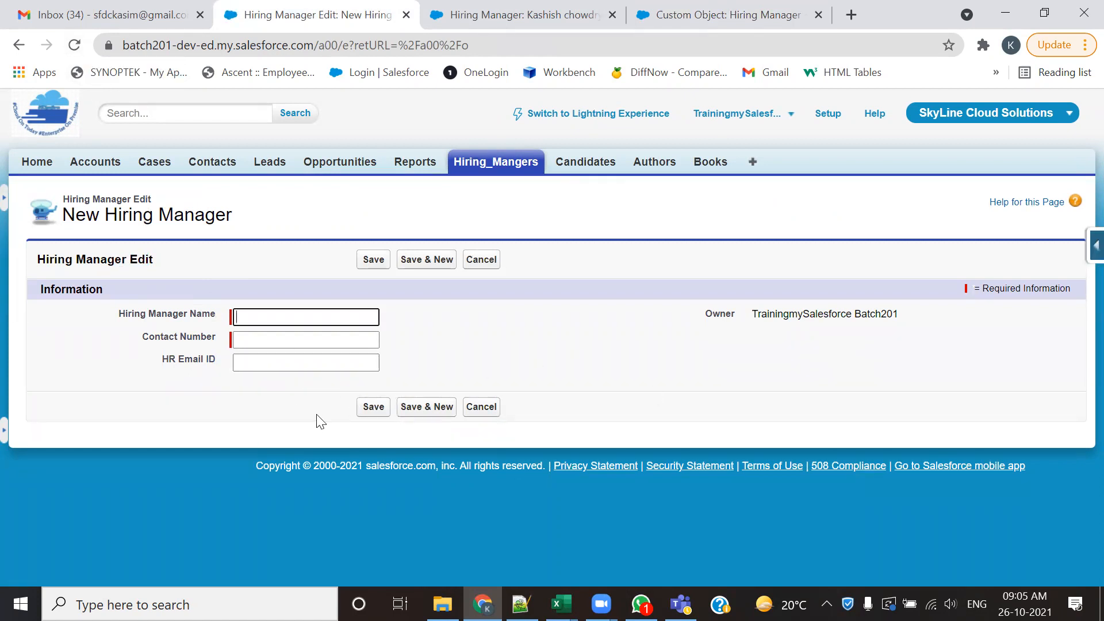
double_click(148, 256)
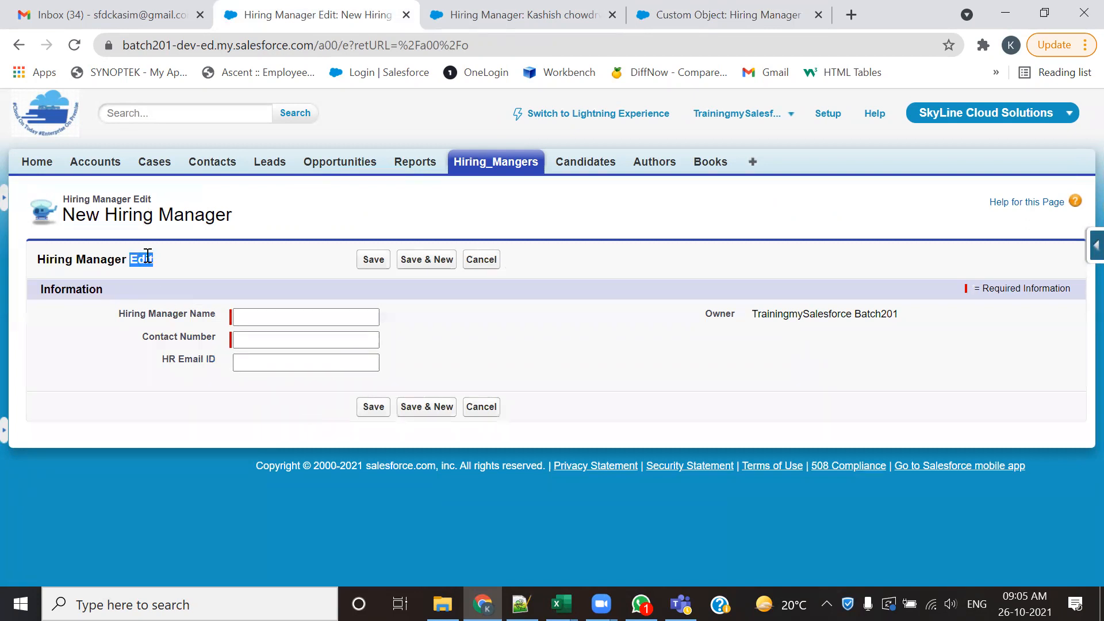
click(522, 8)
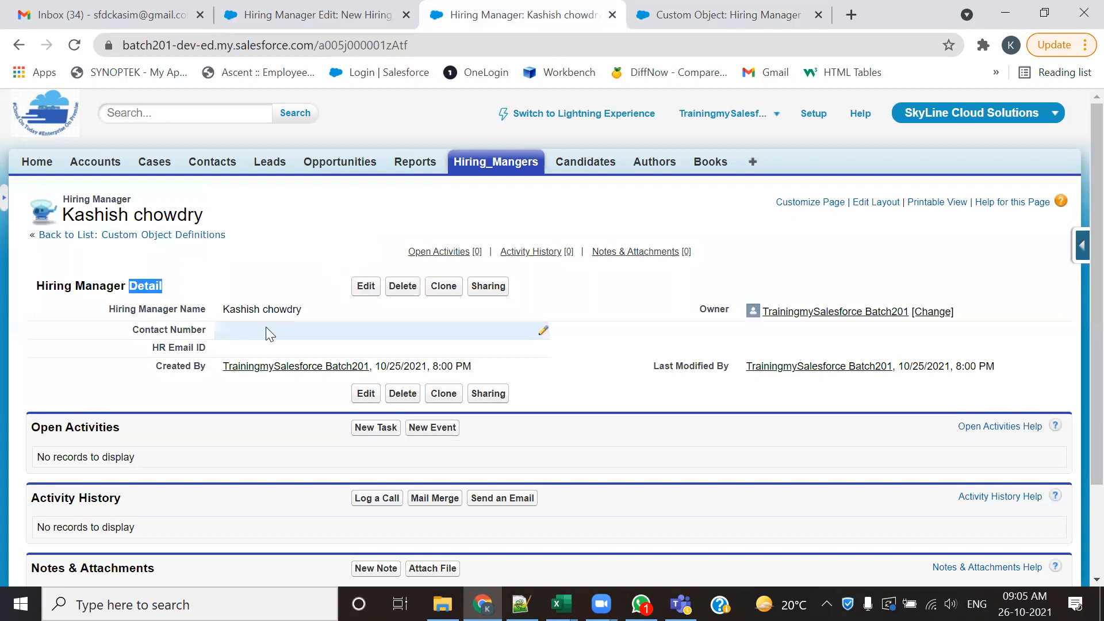
- Open the HR ID custom field for editing from the Hiring Manager object, review its auto number options, and cancel
click(744, 10)
scroll(623, 424, down, 4)
scroll(623, 424, down, 5)
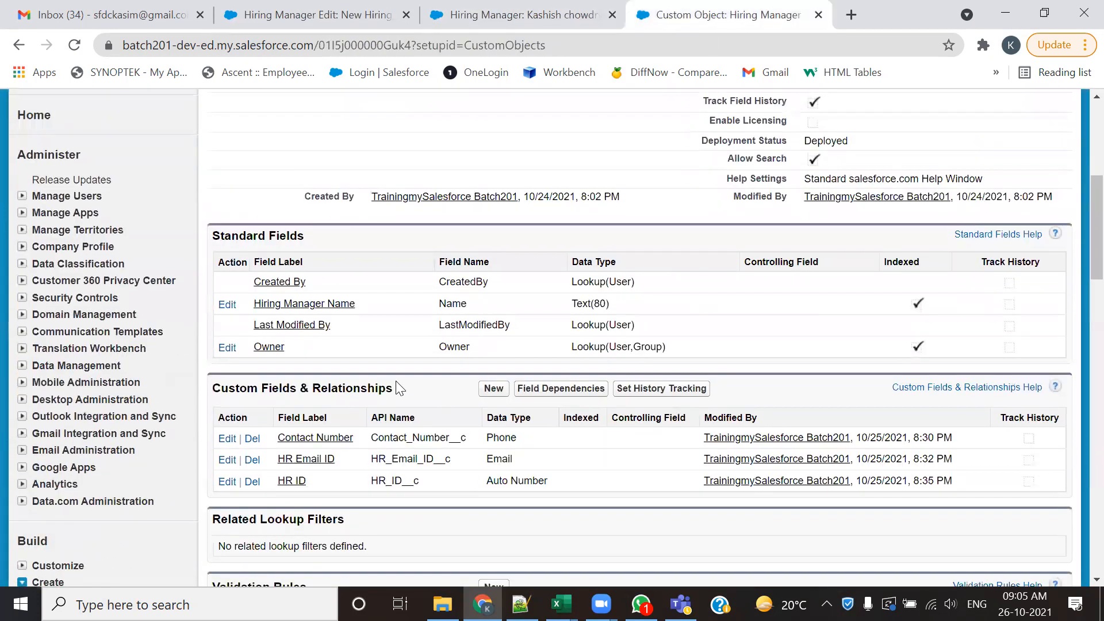
click(228, 309)
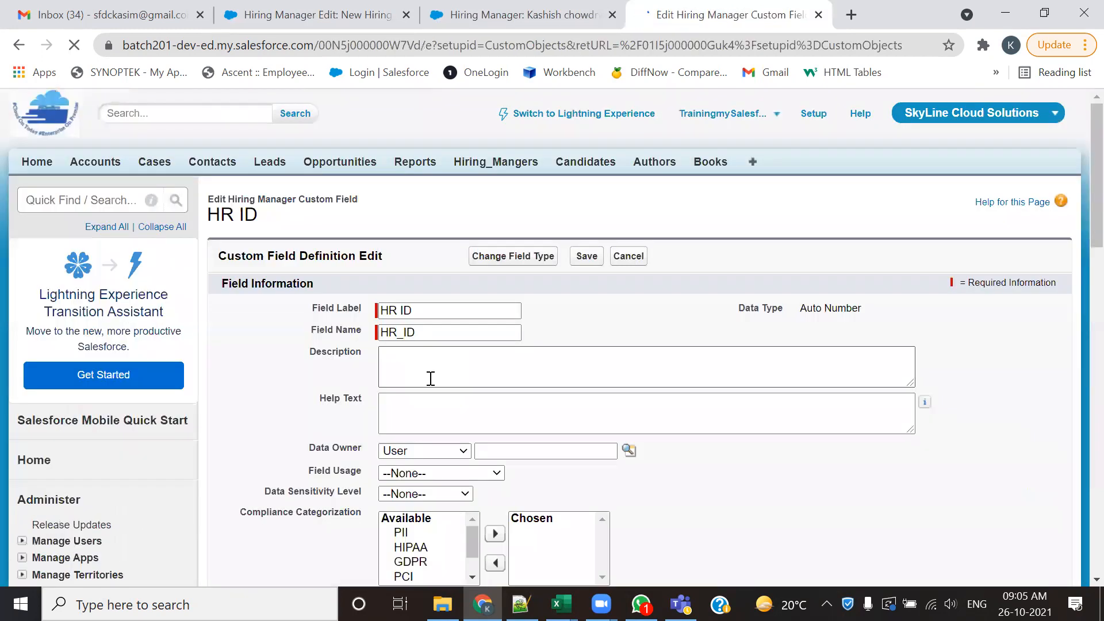
scroll(429, 377, down, 5)
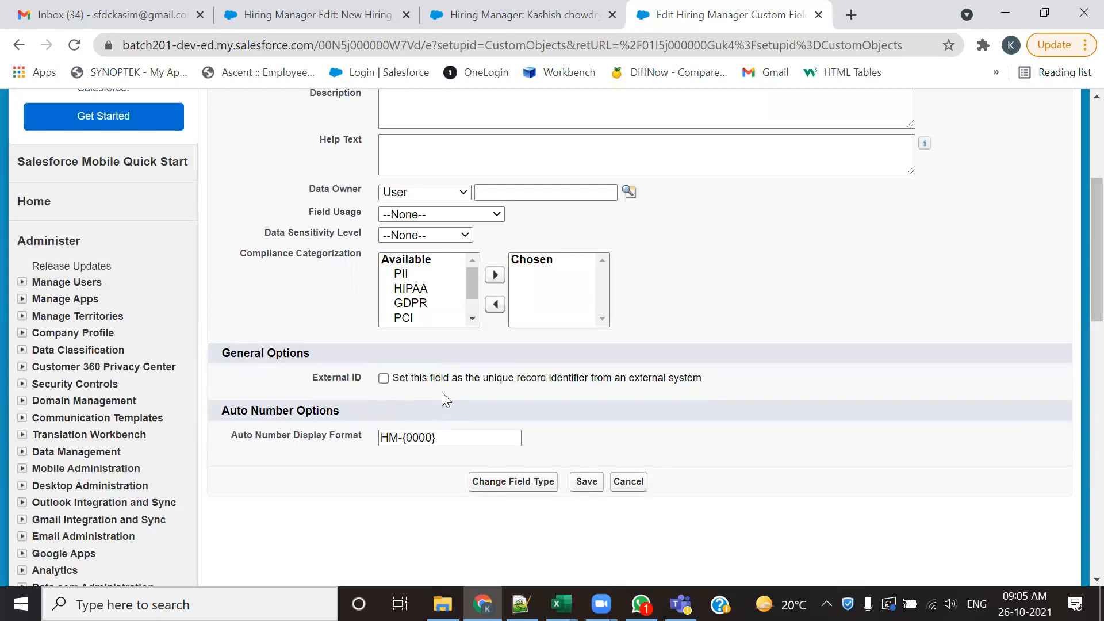
scroll(527, 404, up, 3)
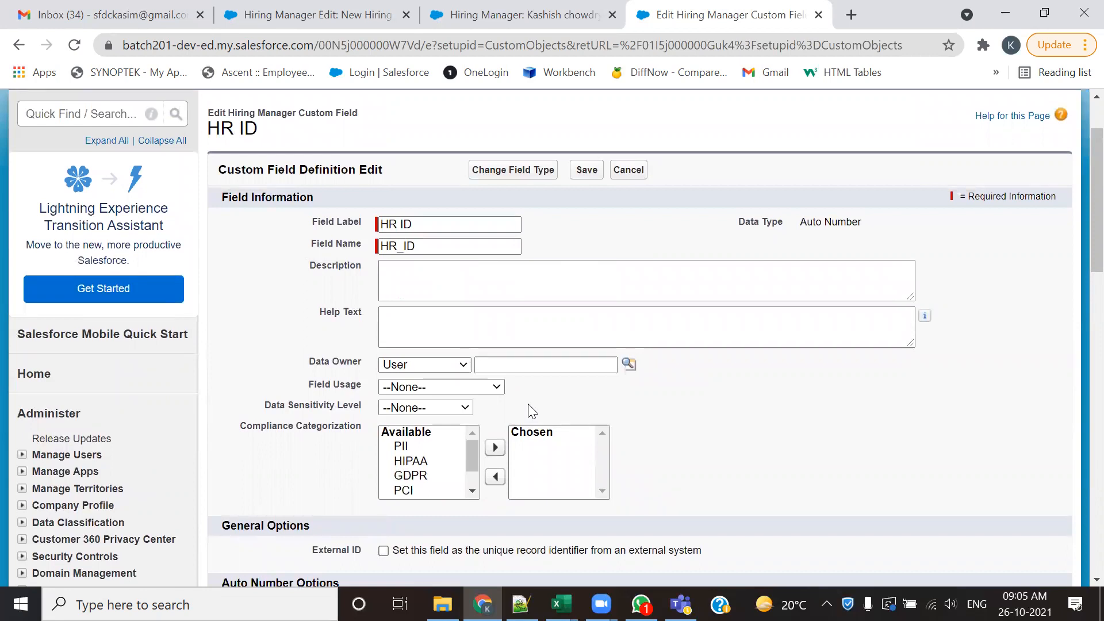
scroll(528, 410, down, 5)
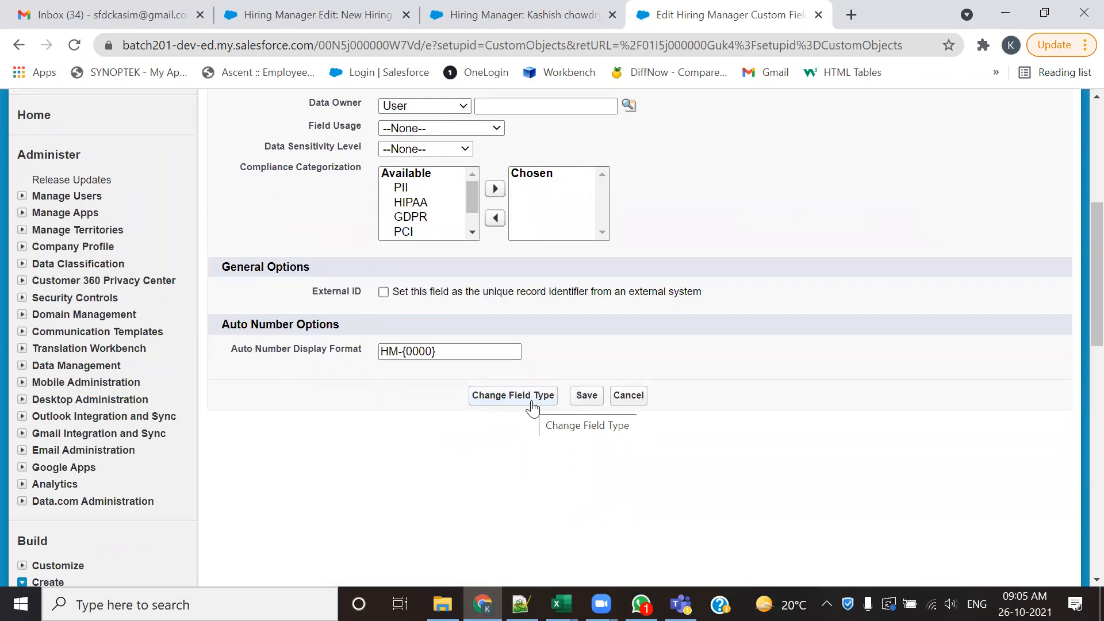
click(629, 395)
- Open the HR ID field's definition detail and examine its general and auto number options
scroll(406, 340, down, 5)
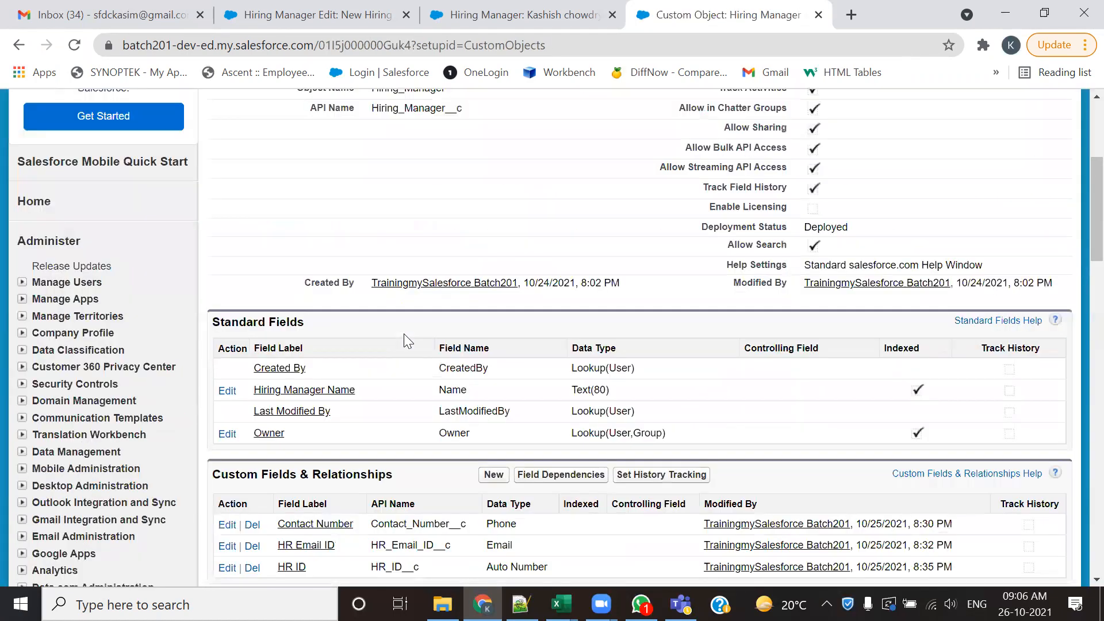
scroll(404, 333, down, 5)
click(292, 309)
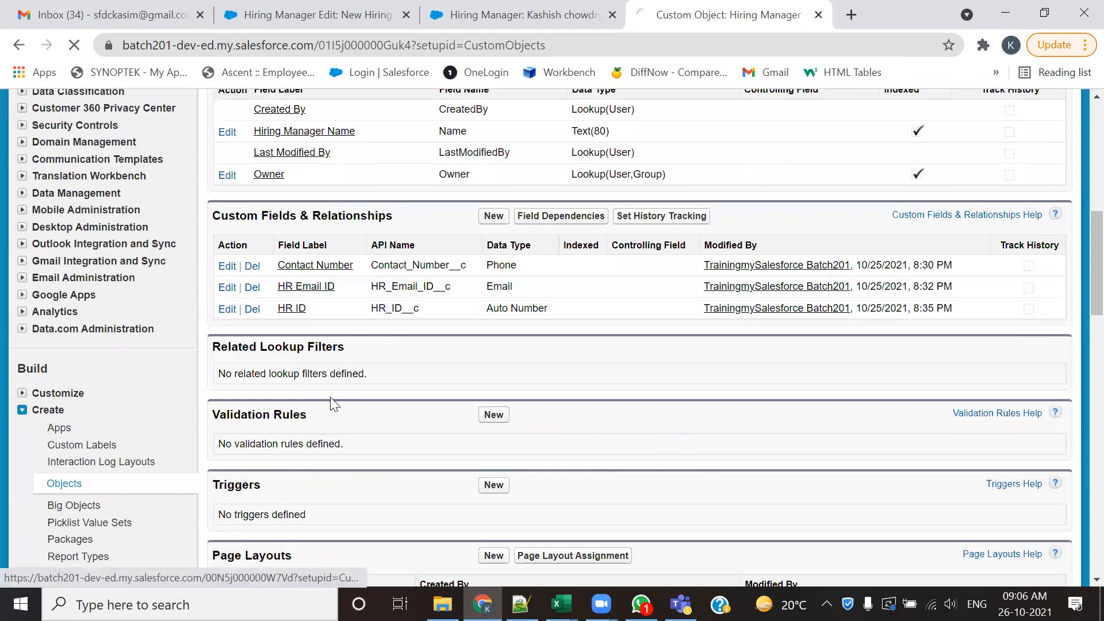
scroll(337, 390, down, 3)
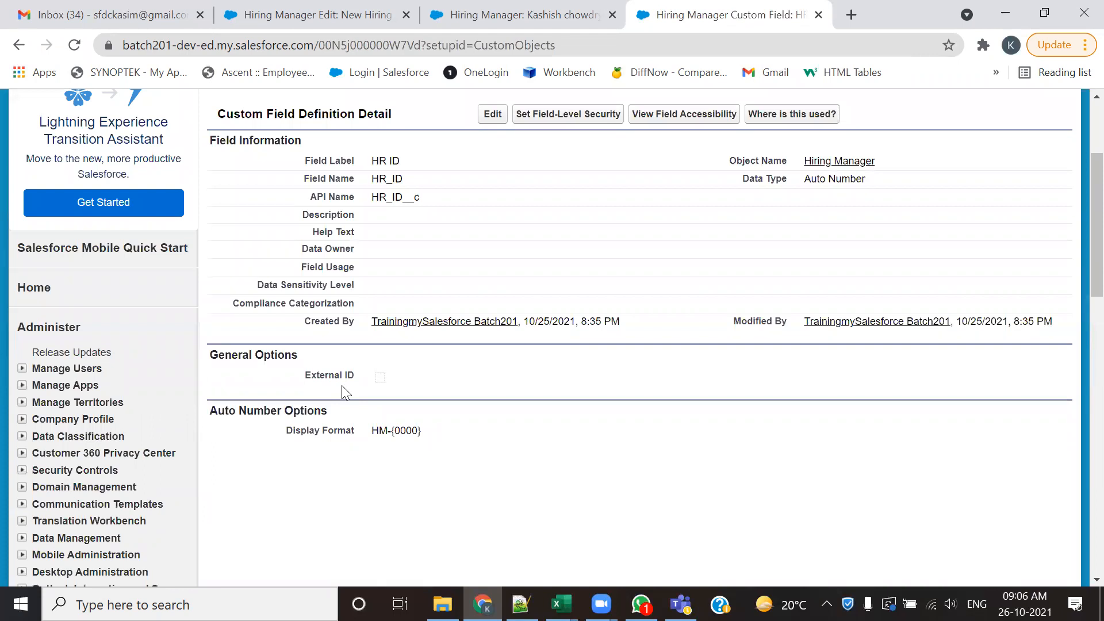
scroll(341, 386, down, 3)
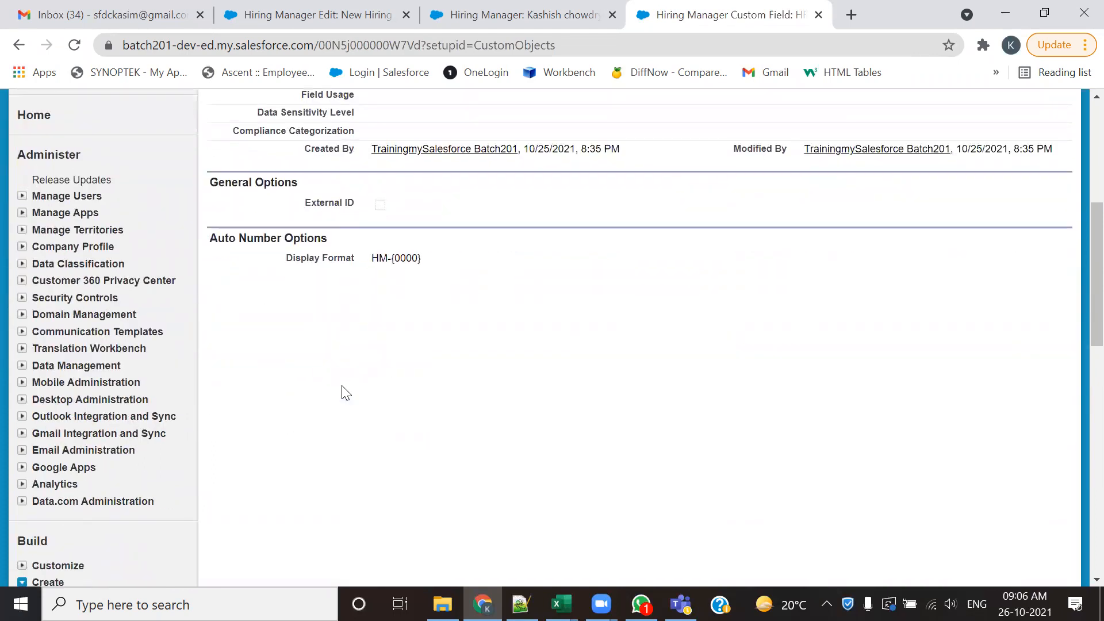
scroll(346, 392, up, 6)
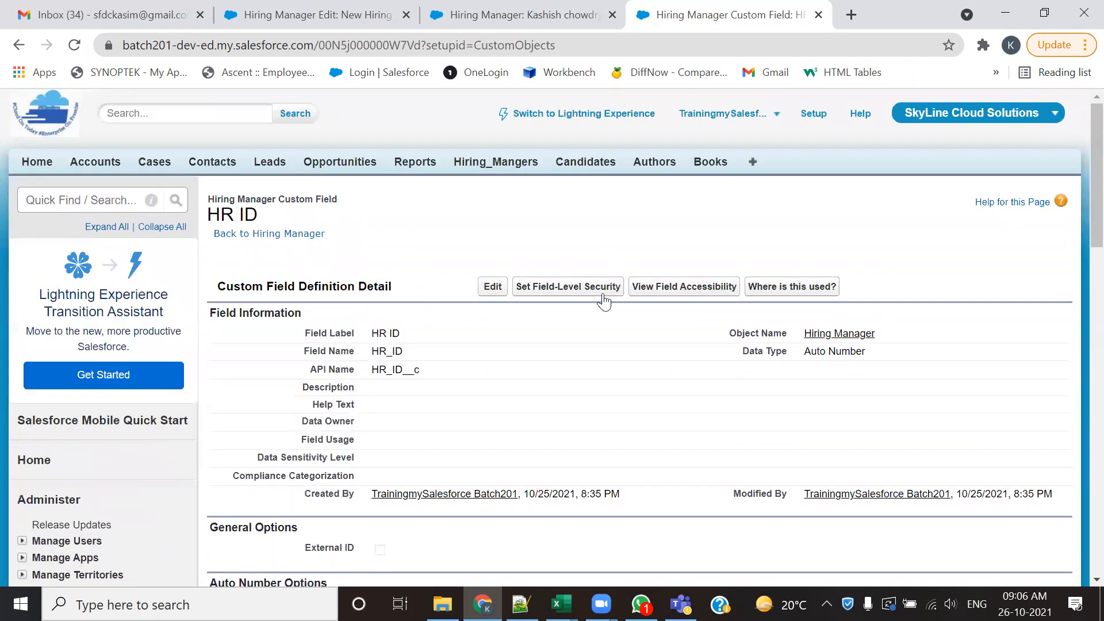
- Recheck which auto number options can be edited for HR ID, cancel, and return to the Hiring Manager object definition
click(498, 292)
scroll(432, 367, down, 5)
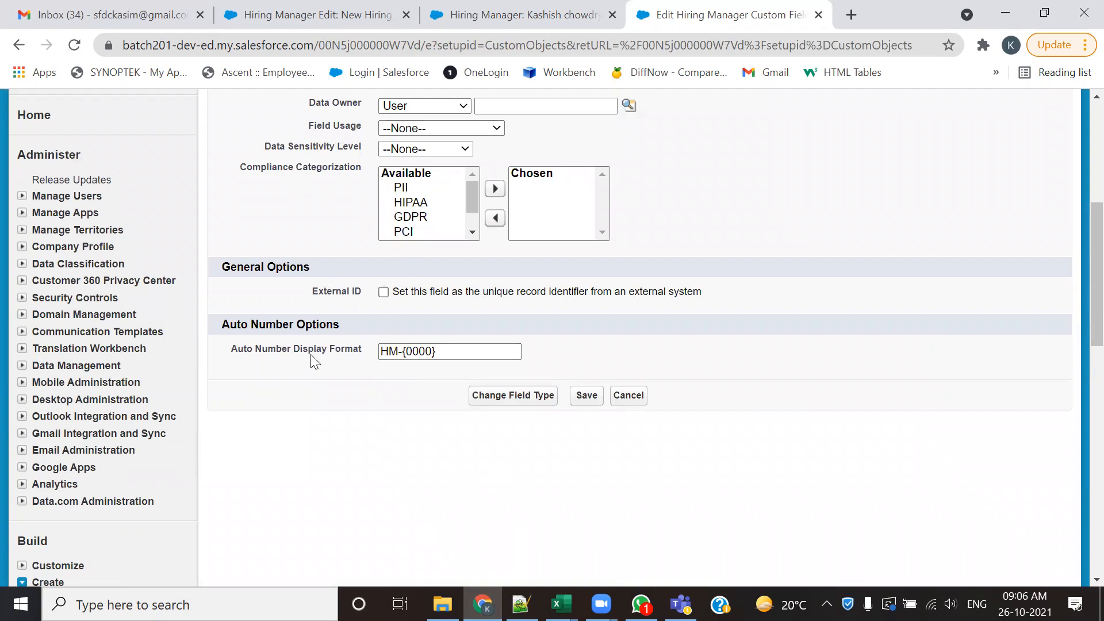
click(629, 397)
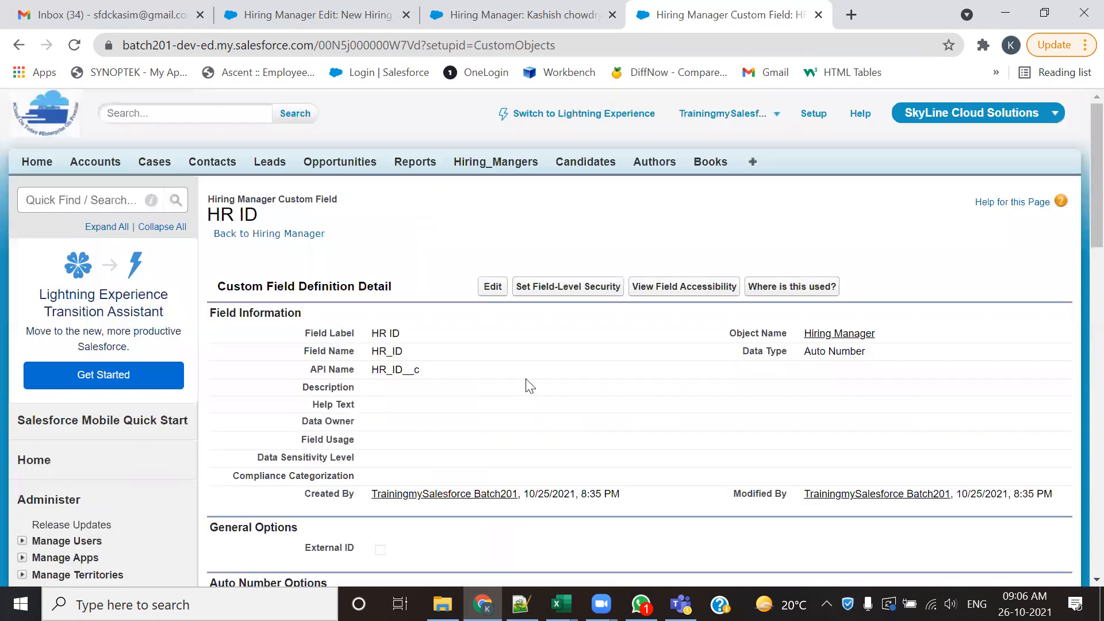
scroll(528, 381, down, 4)
scroll(429, 397, up, 4)
click(277, 233)
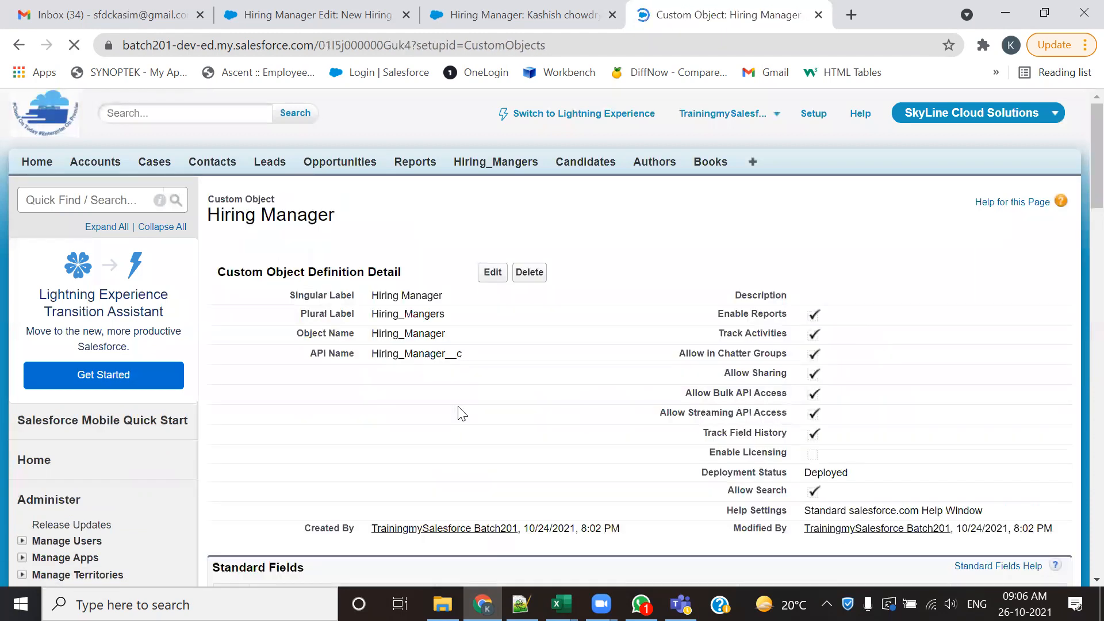
- Look through the Hiring Manager object's sections from custom fields down to Object Limits
scroll(460, 403, down, 5)
scroll(460, 401, down, 3)
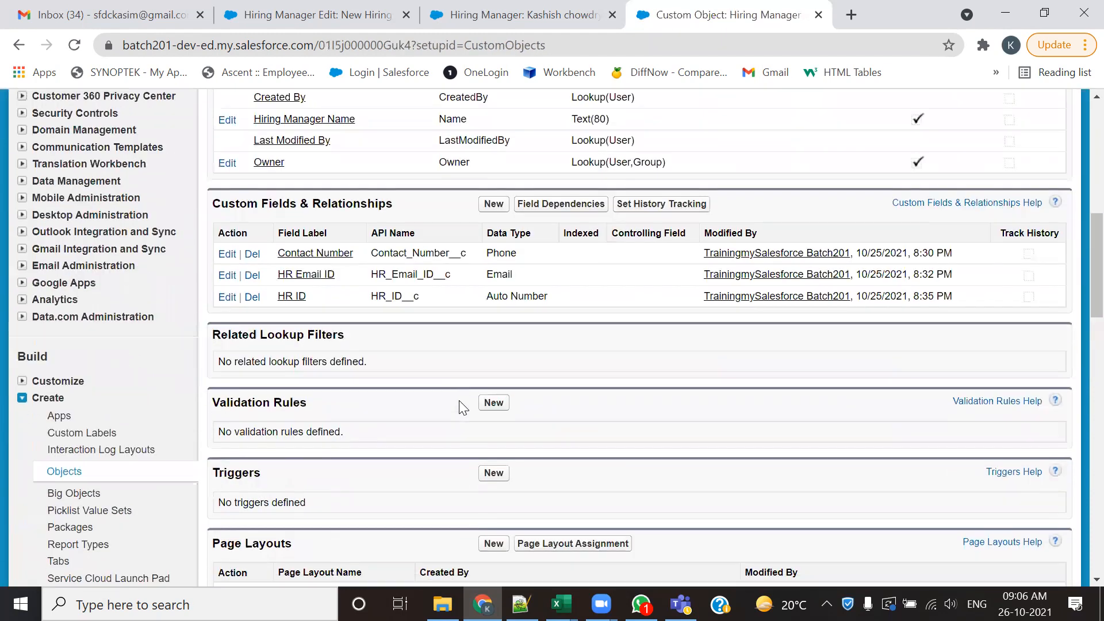
scroll(459, 400, down, 8)
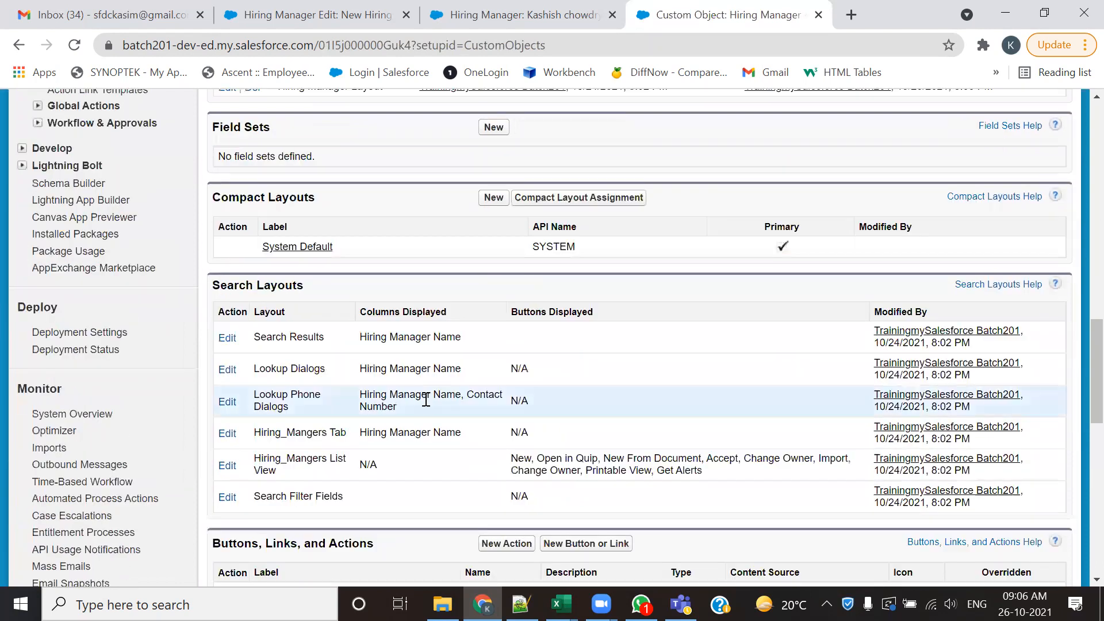
scroll(426, 399, down, 10)
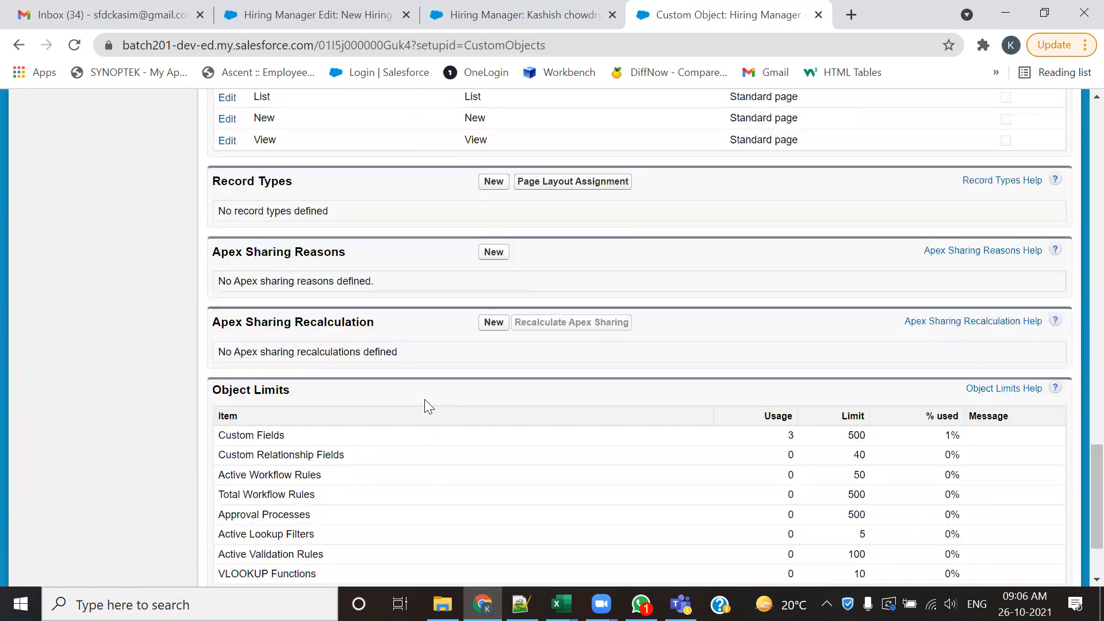
scroll(425, 399, down, 2)
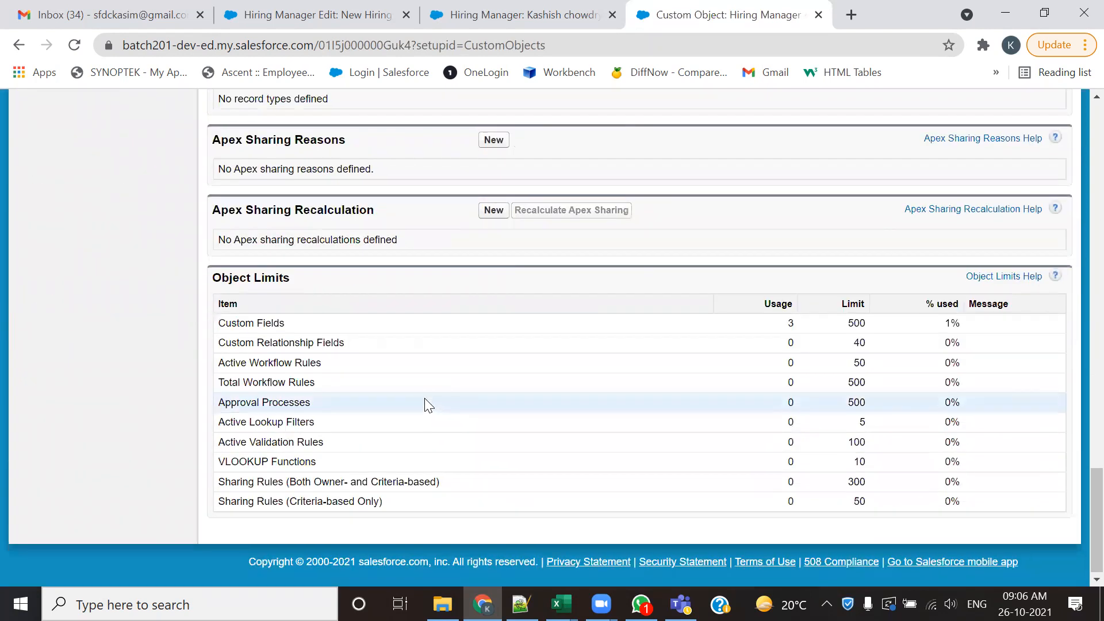
scroll(425, 397, up, 10)
scroll(426, 393, up, 15)
- Delete the HR ID custom field from the Hiring Manager object, confirming the deletion, and check the custom fields list
scroll(402, 382, down, 2)
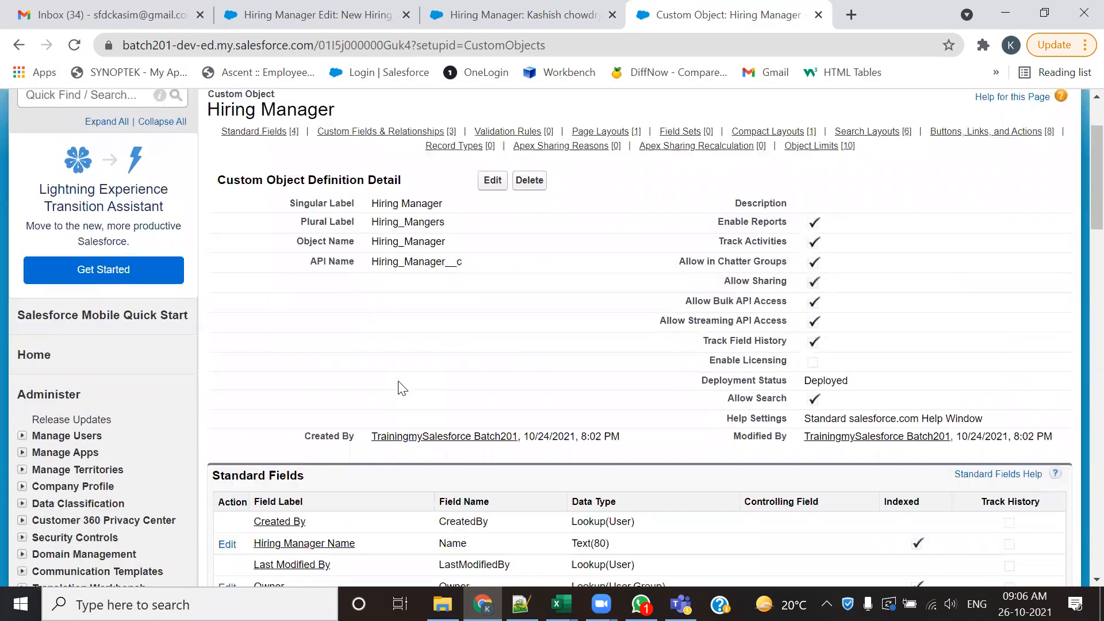
scroll(403, 381, down, 6)
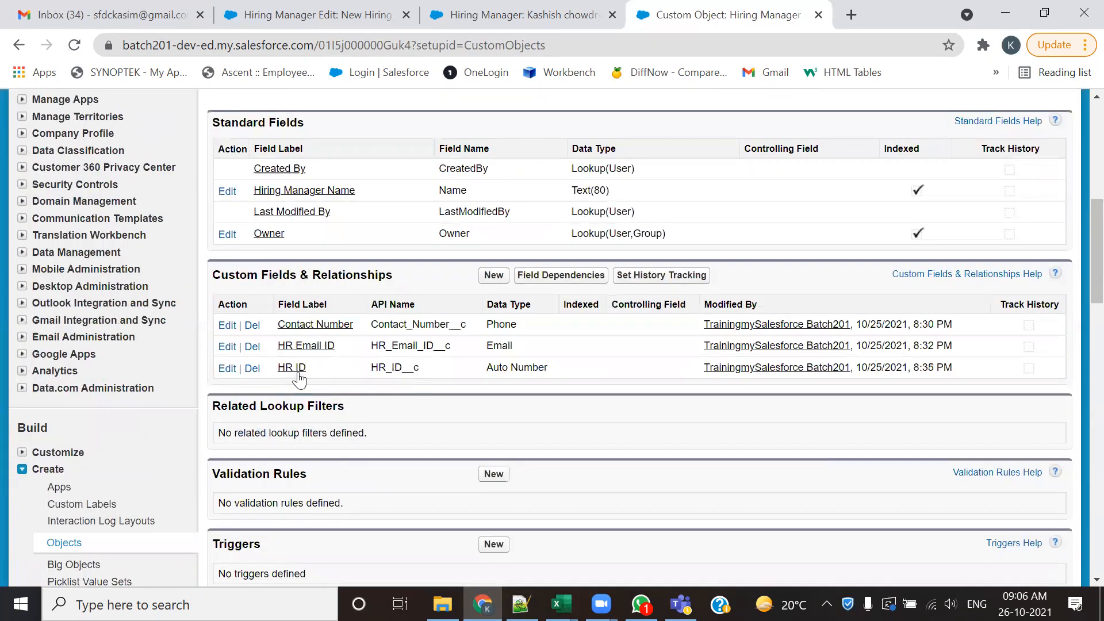
click(251, 369)
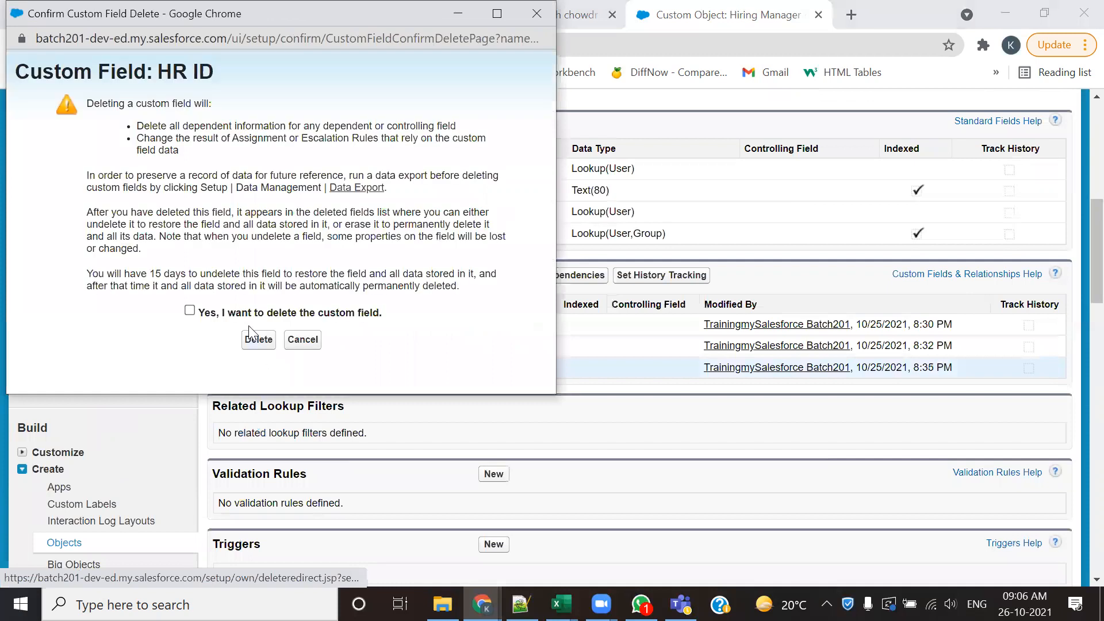
click(190, 310)
click(258, 339)
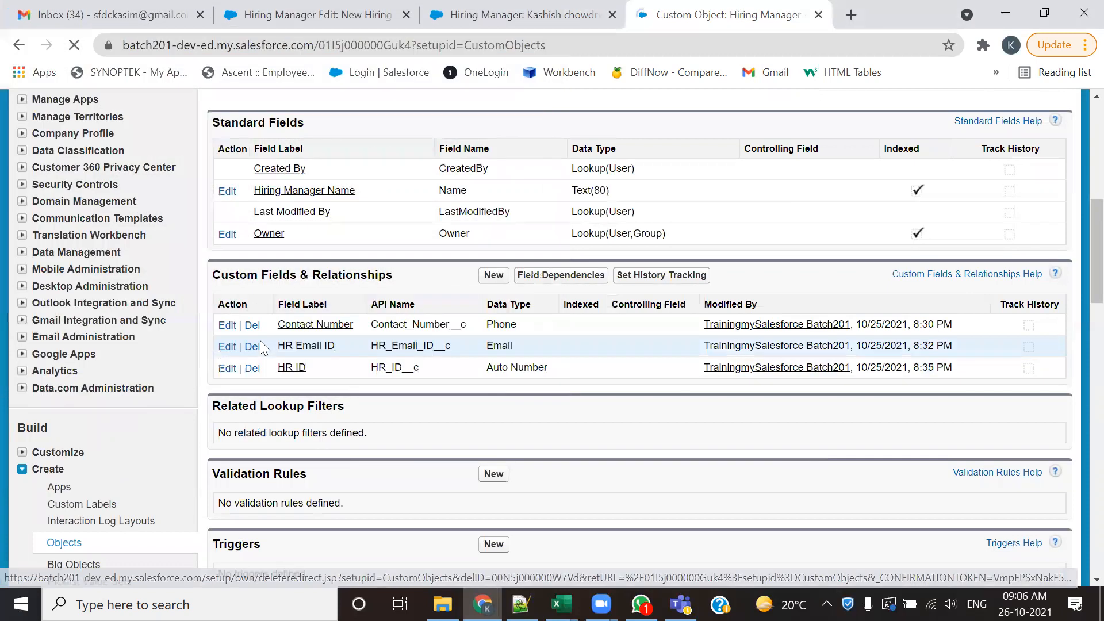
scroll(428, 311, down, 9)
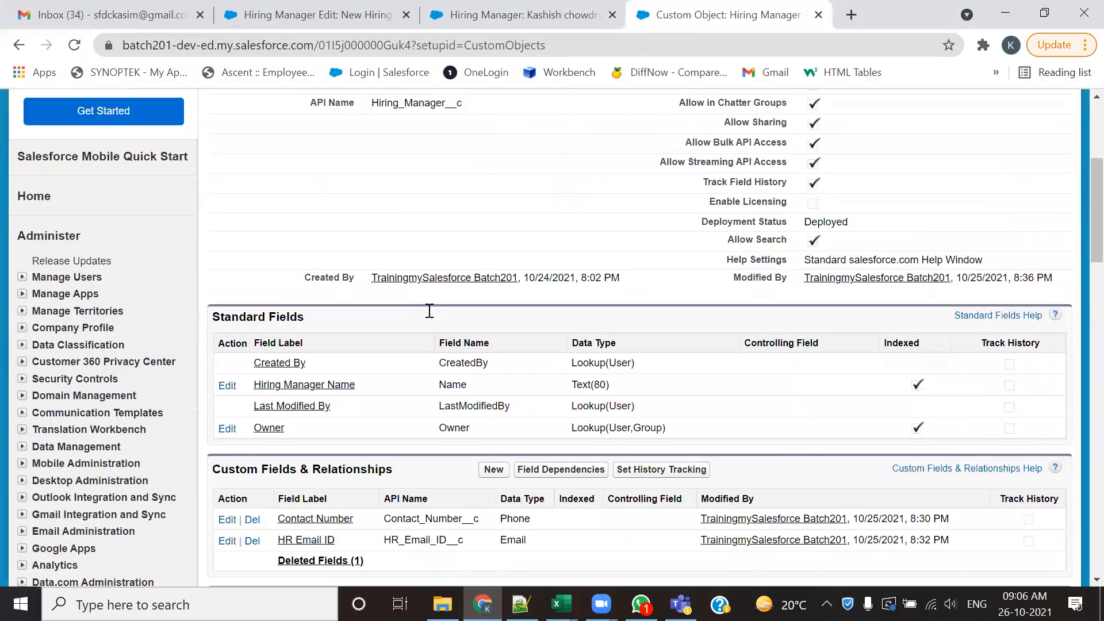
- Open the Hiring Manager object's deleted fields and permanently erase HR ID, confirming the erasure
click(288, 306)
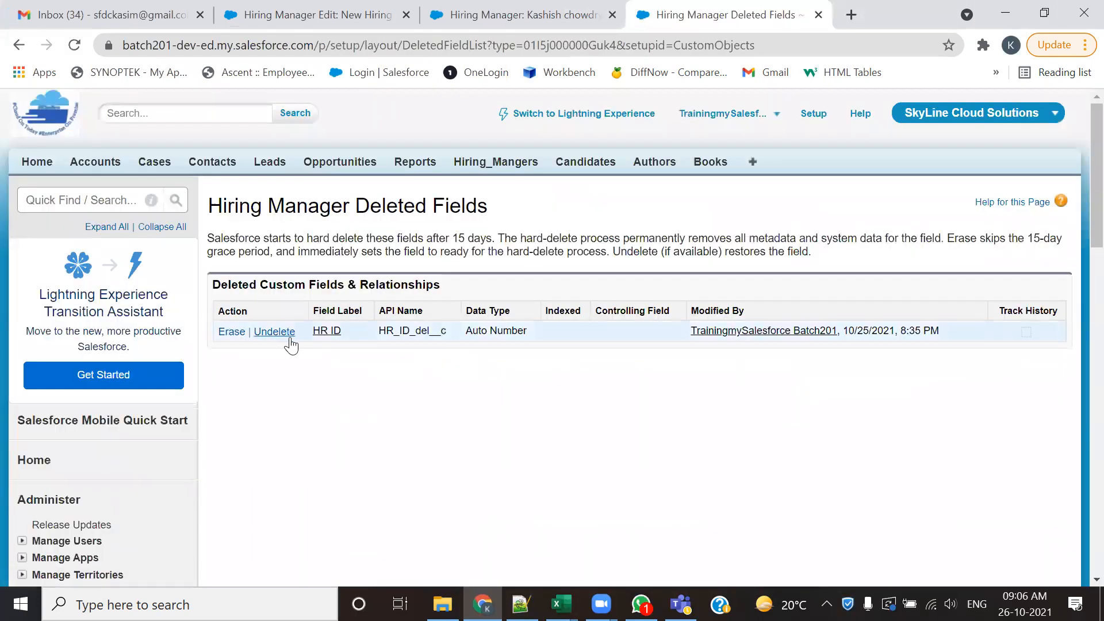
click(232, 333)
click(157, 262)
click(257, 291)
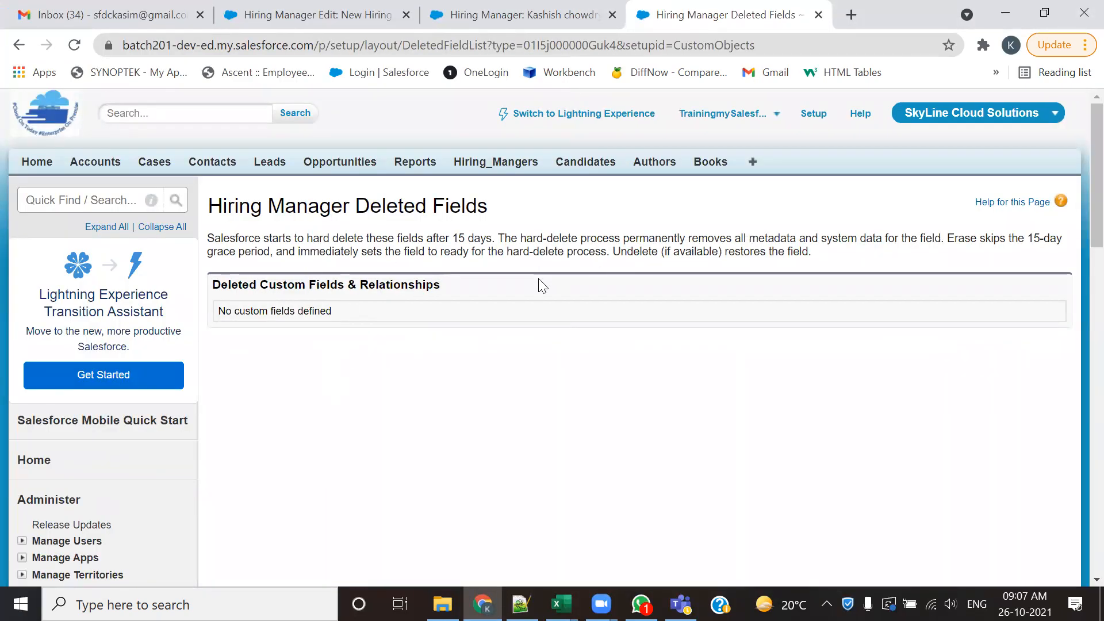
scroll(286, 471, down, 10)
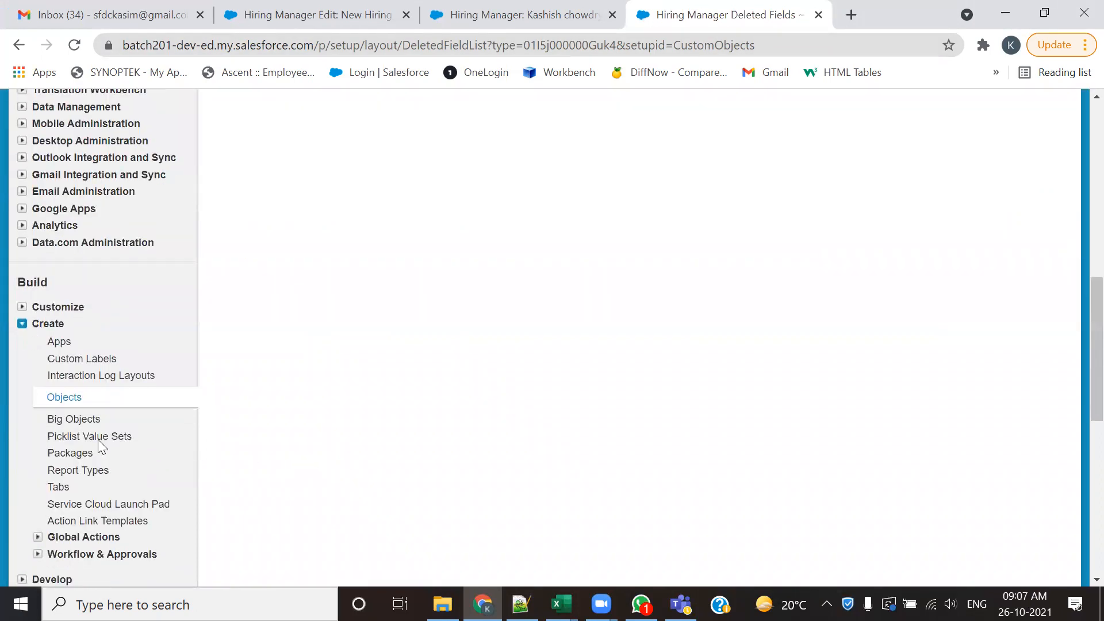
click(506, 14)
click(741, 15)
scroll(679, 355, up, 10)
scroll(679, 355, up, 2)
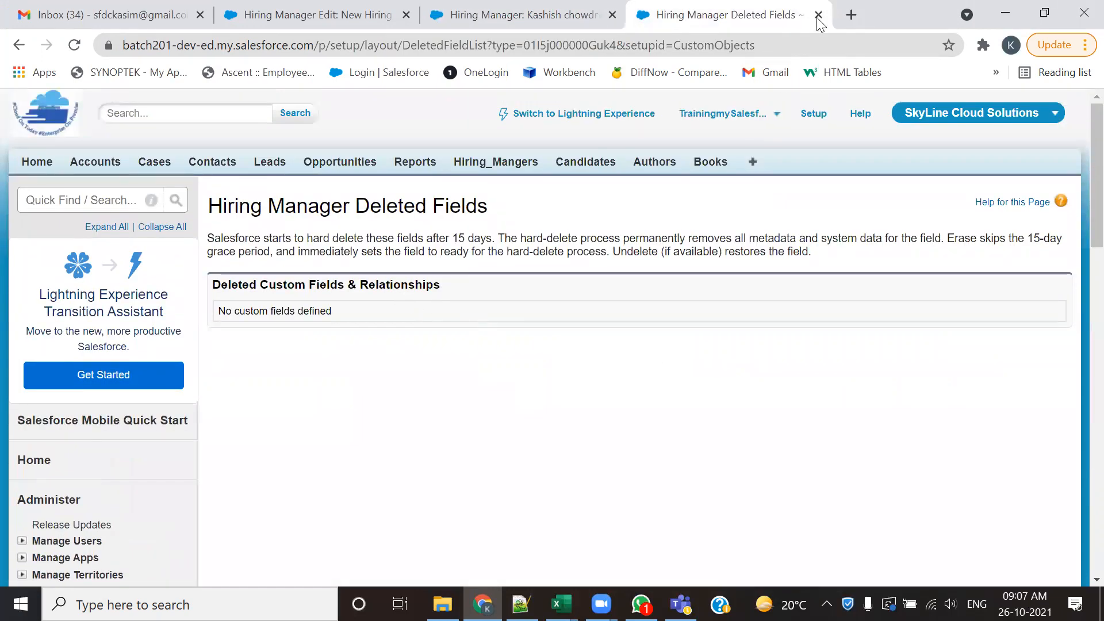
- Start a new custom field for Hiring Manager from the Hiring_Mangers home page and choose the Auto Number data type
click(511, 165)
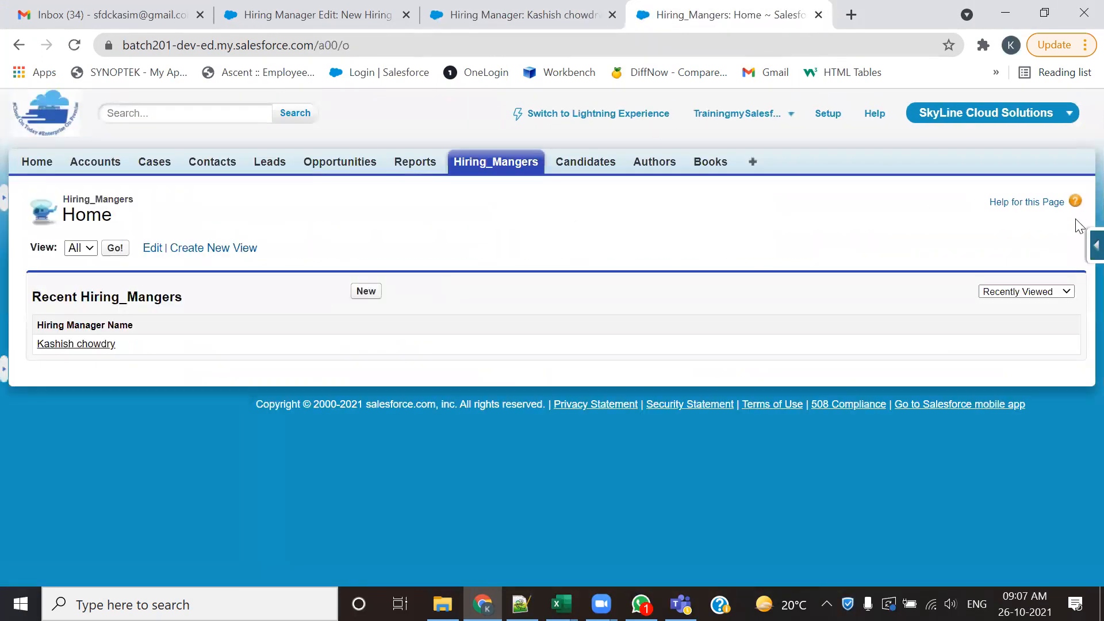
click(1084, 247)
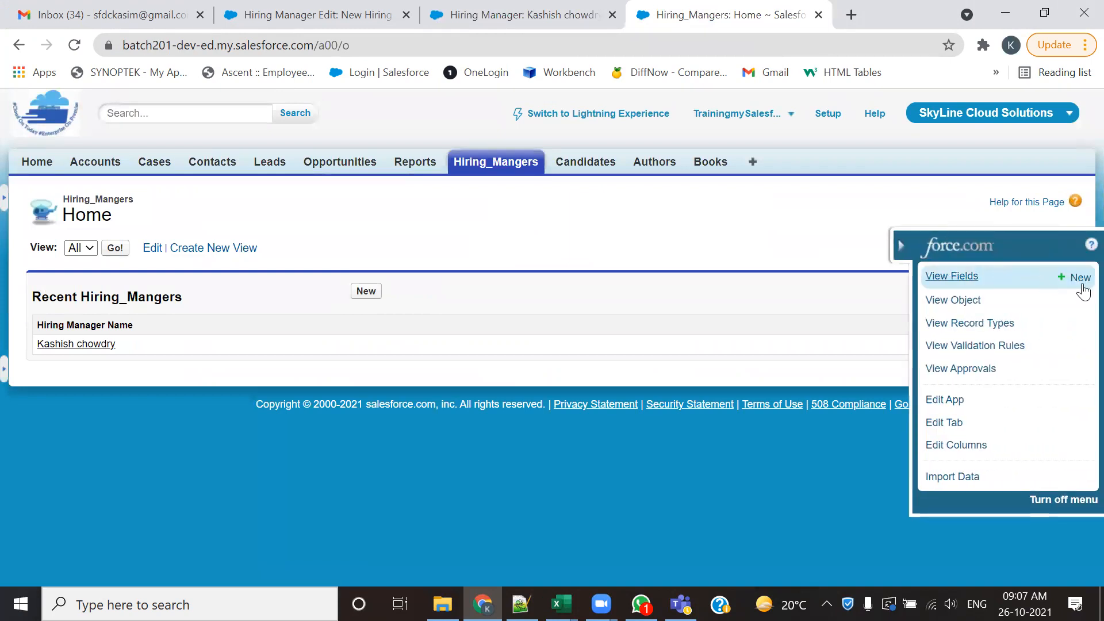
click(1081, 281)
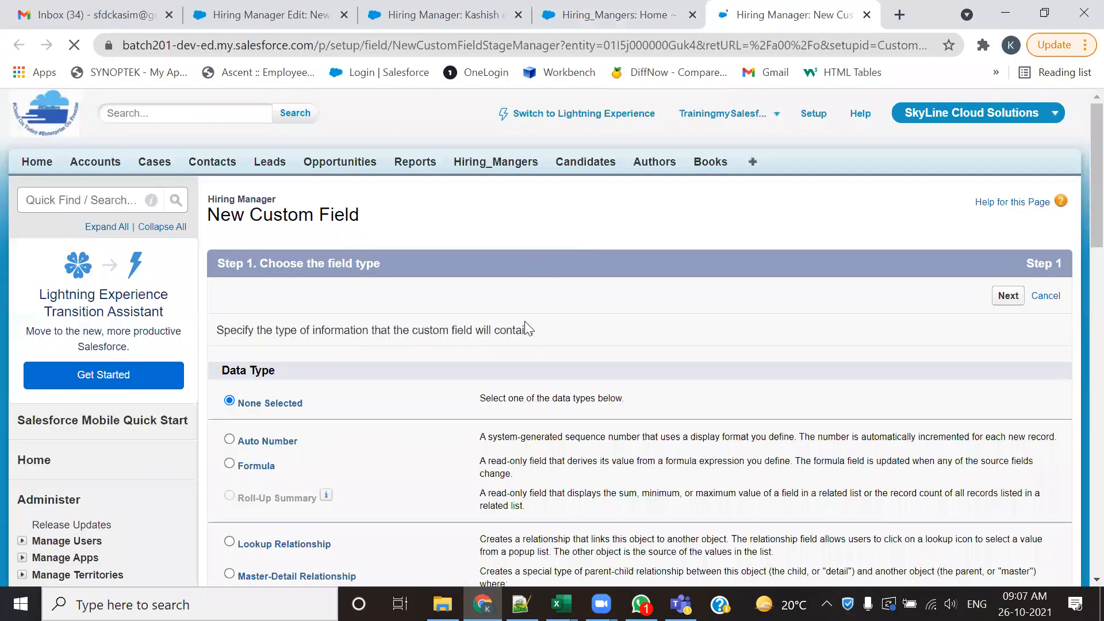
scroll(489, 397, down, 6)
scroll(248, 295, up, 4)
click(229, 268)
click(1008, 123)
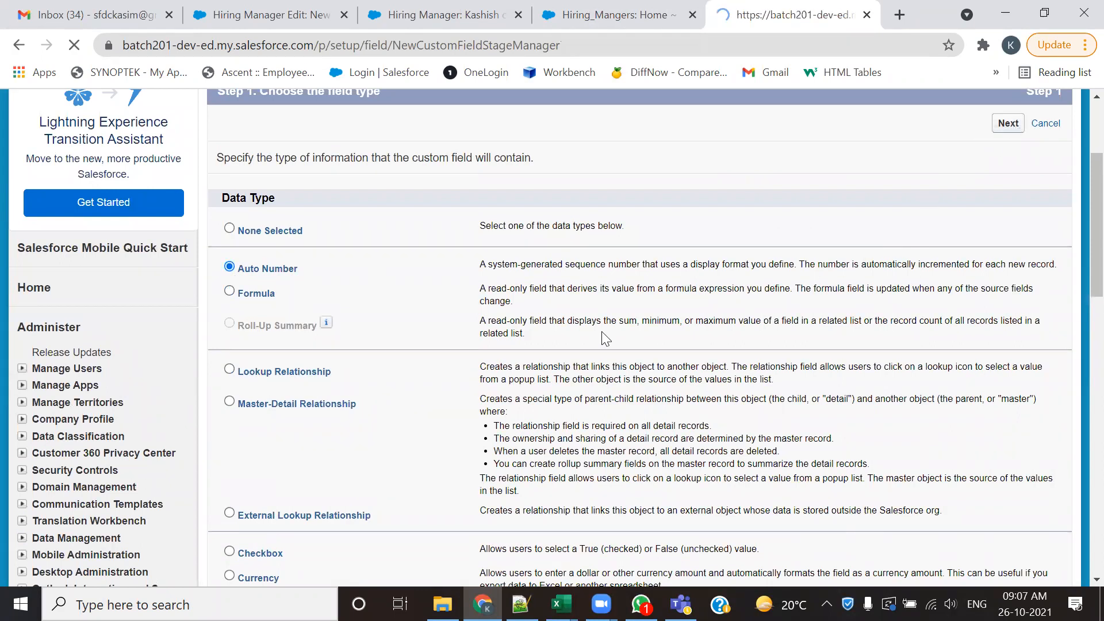
- Label the auto number field HR ID, with display format HM-{0000}, starting number 0001 and field name HR_ID
click(480, 328)
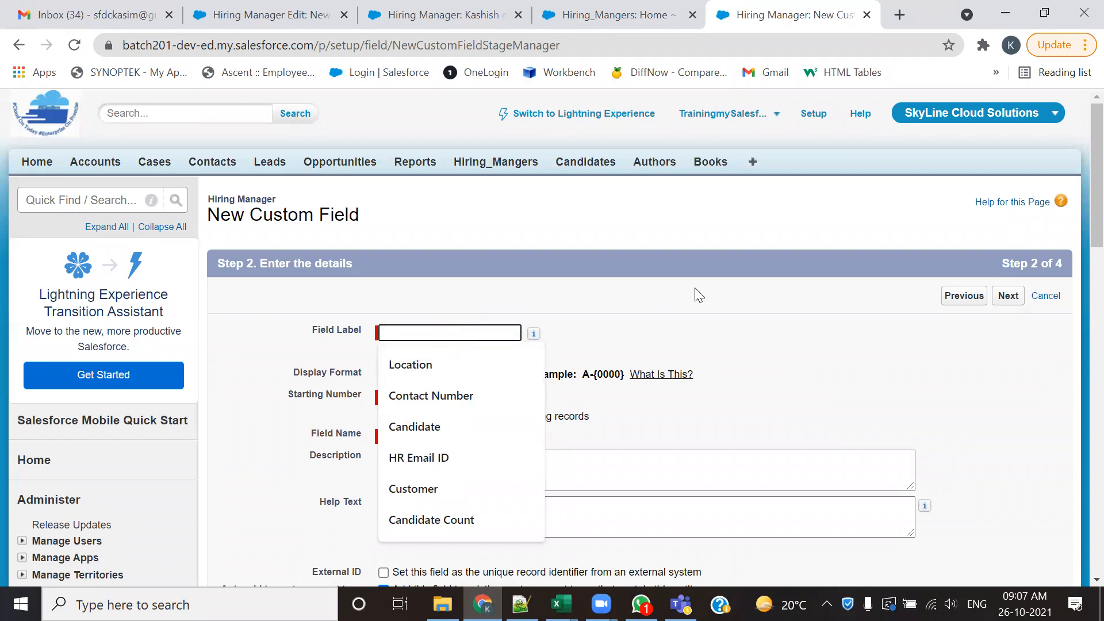
text(H)
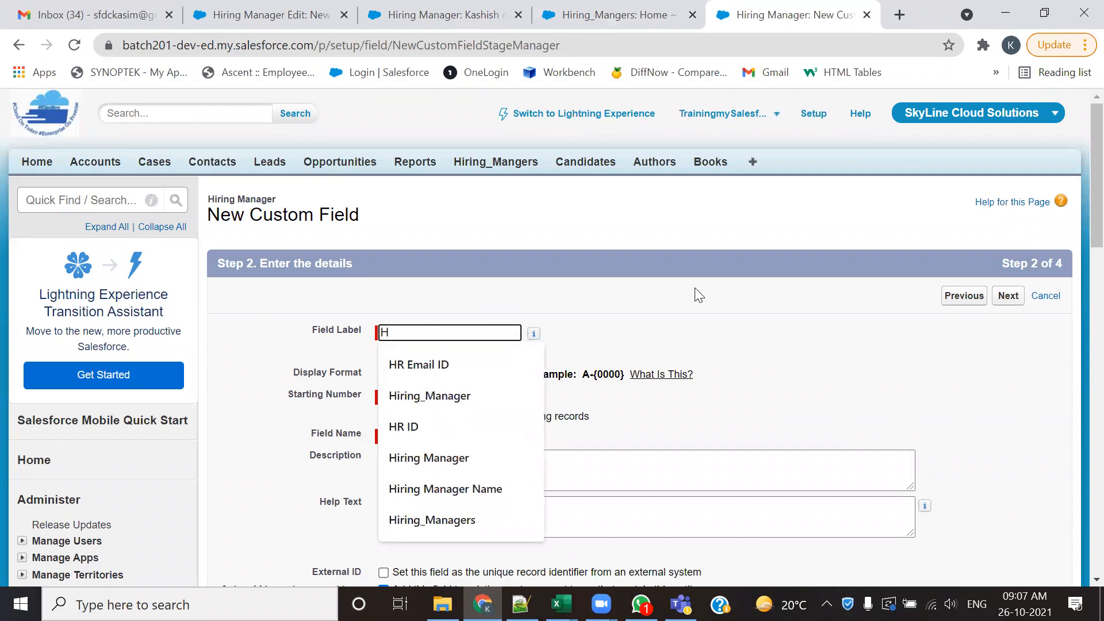
key(Down)
key(Down)
key(Down)
key(Return)
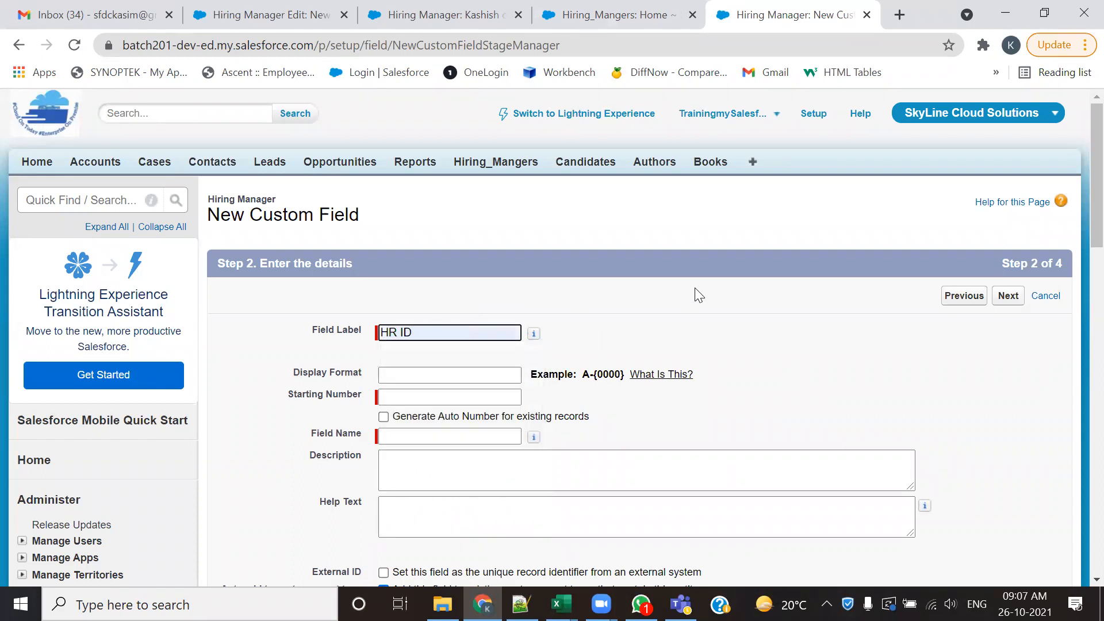
click(433, 377)
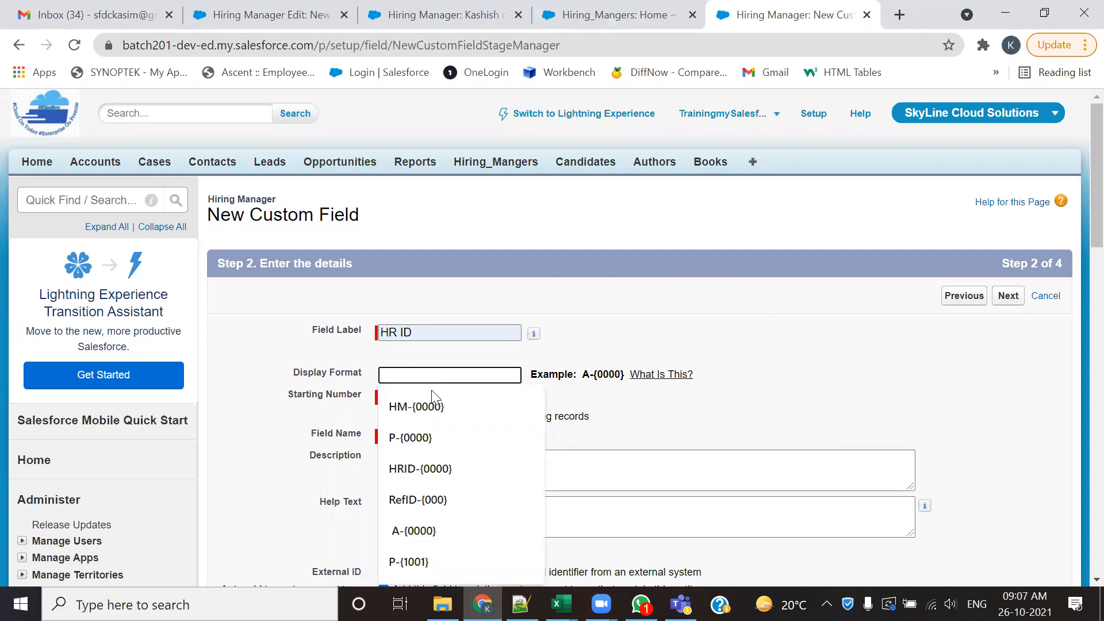
click(428, 405)
click(431, 396)
click(429, 428)
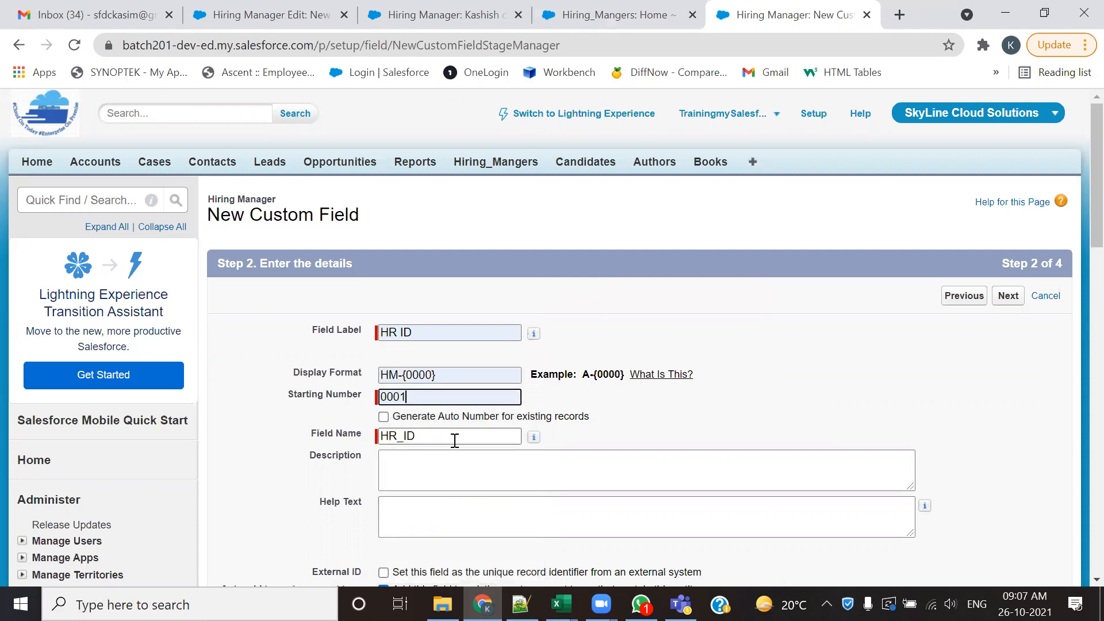
scroll(460, 437, down, 3)
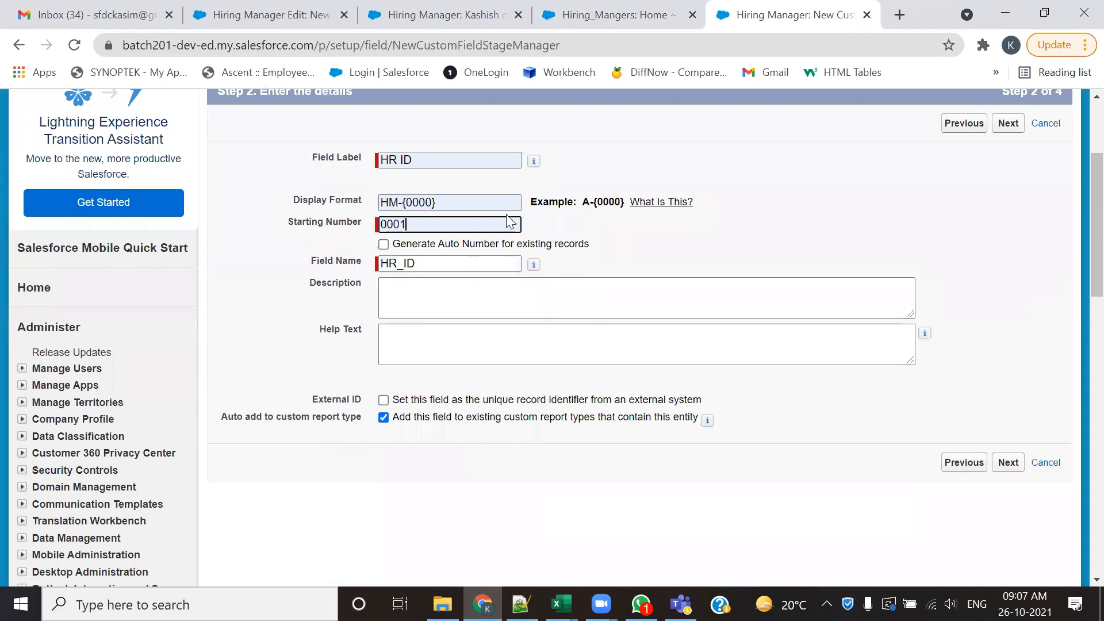
- Enable auto number generation for existing records on HR ID, consulting the existing hiring manager record and closing the spare Hiring_Mangers home page
drag(597, 244, 395, 250)
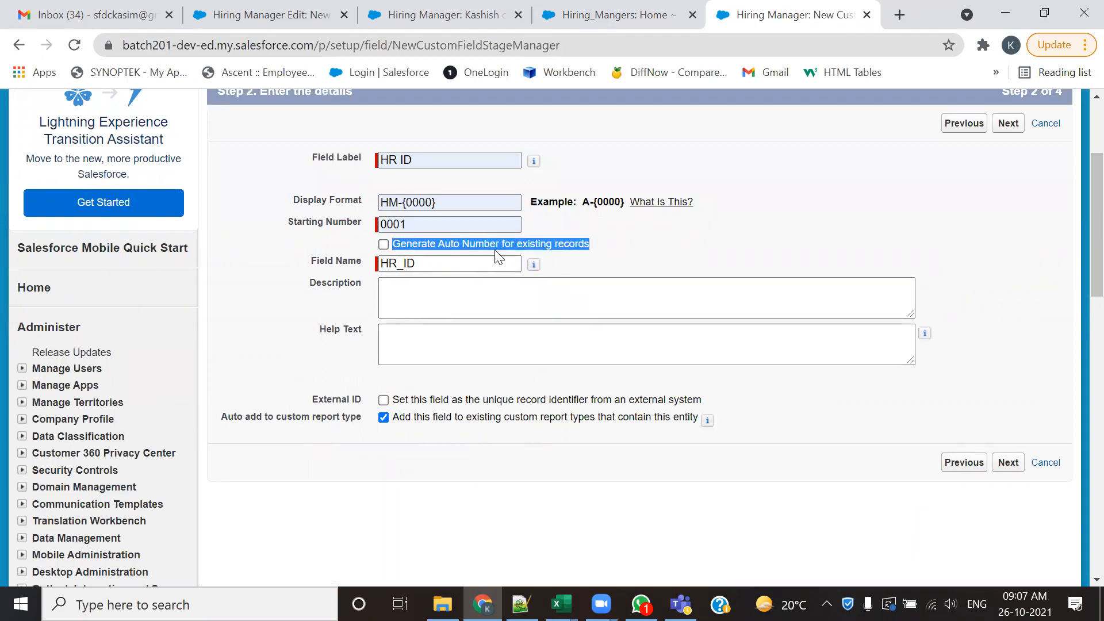
click(443, 15)
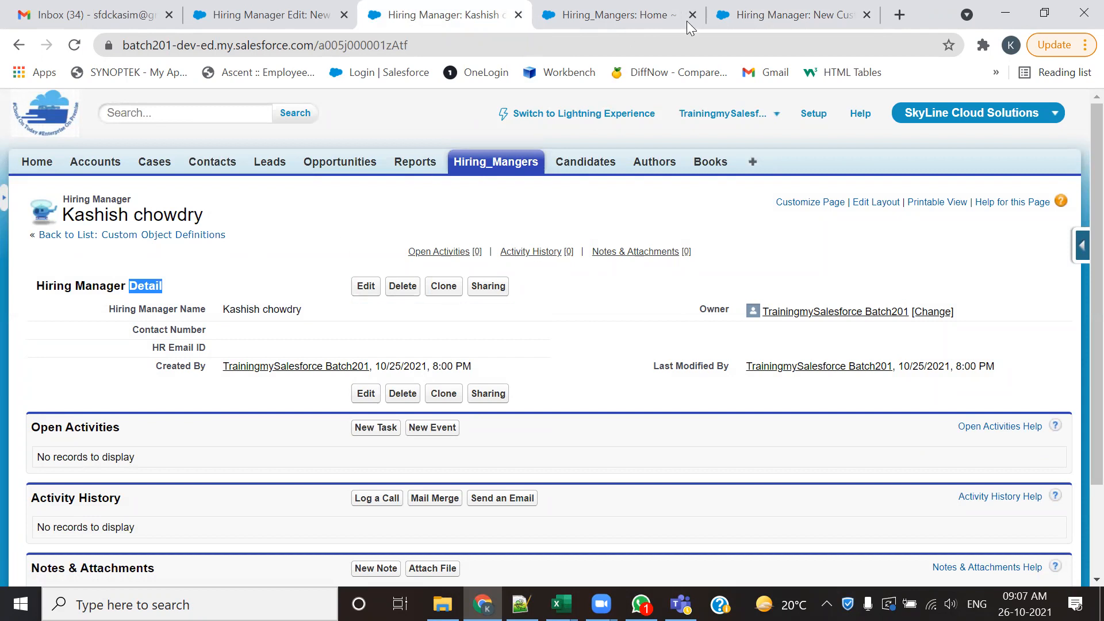
click(776, 16)
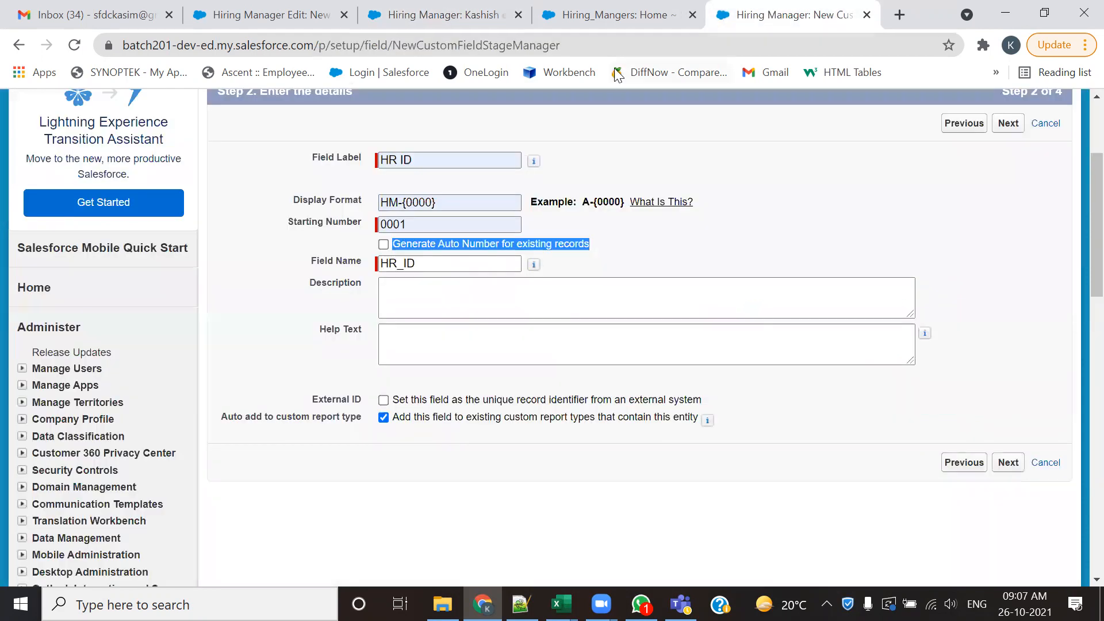
click(692, 18)
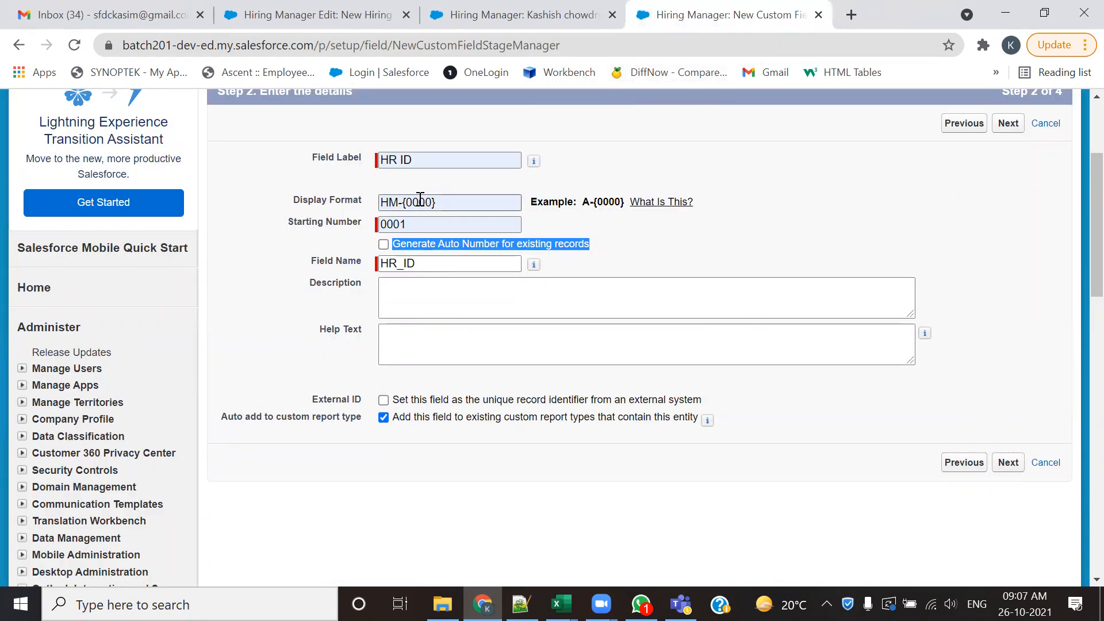
click(653, 263)
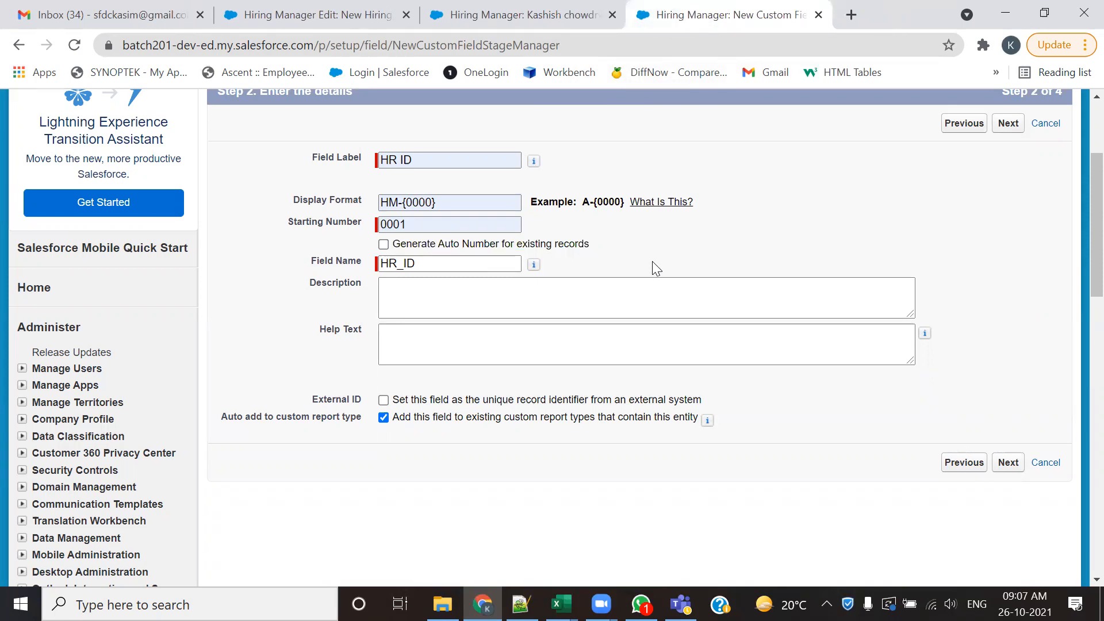
click(383, 244)
click(430, 14)
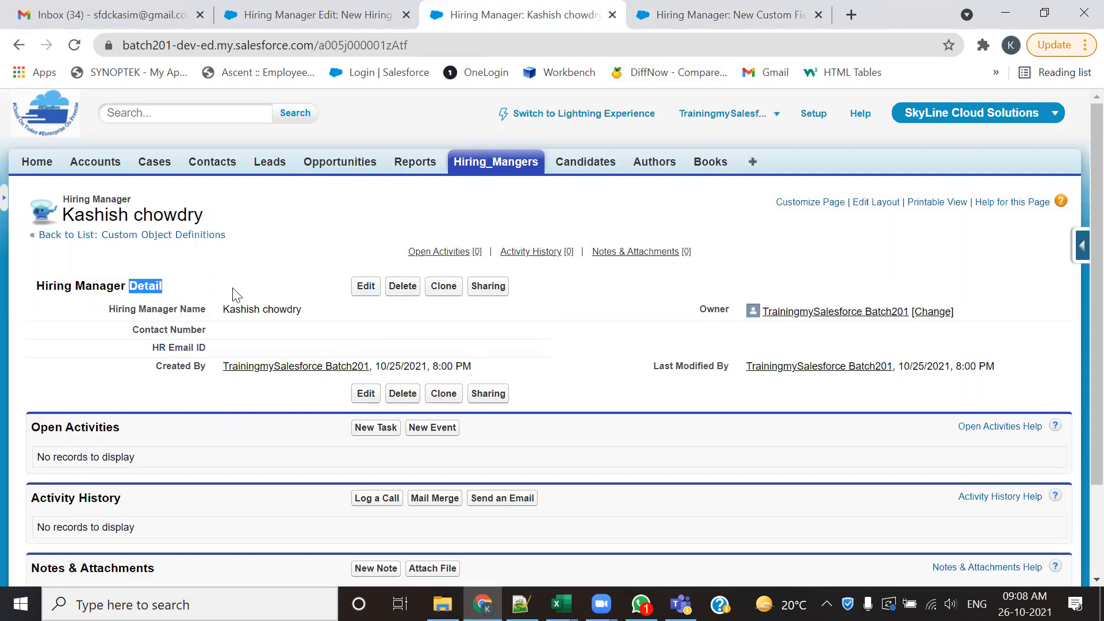
click(676, 13)
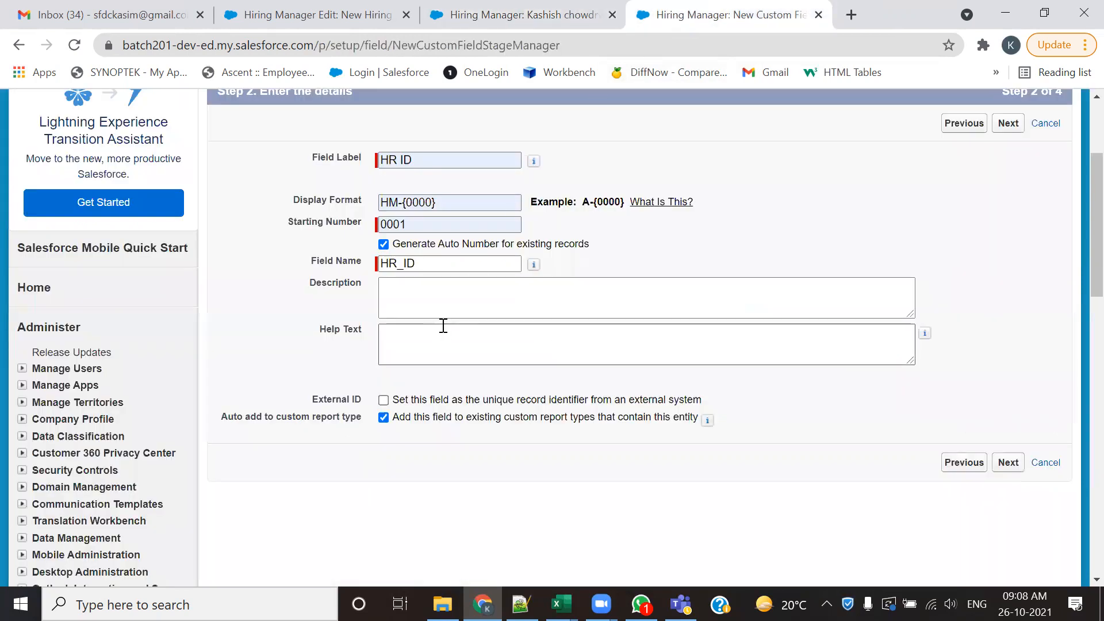
drag(584, 244, 432, 246)
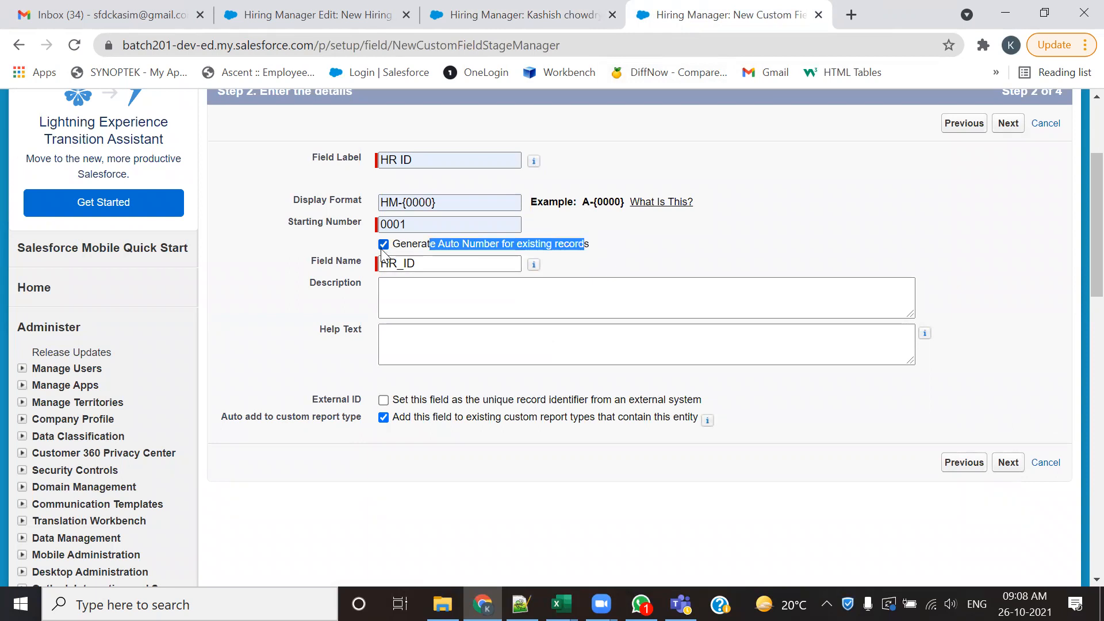
- Make HR ID visible to all profiles and save it on the Hiring Manager Layout, confirming auto number generation
click(1005, 466)
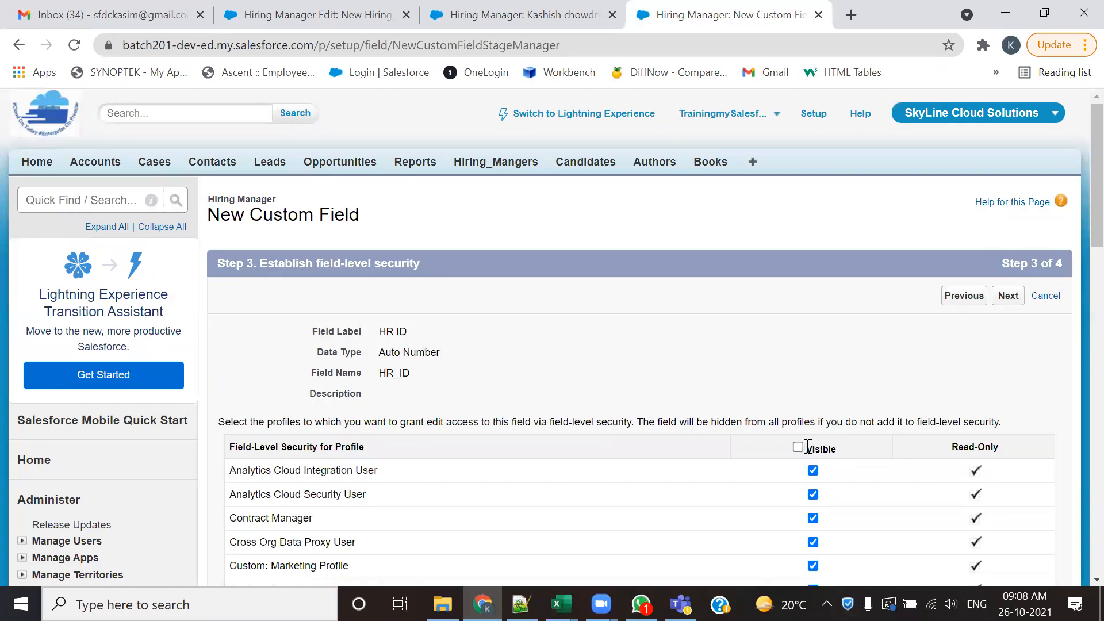
click(798, 447)
click(1008, 296)
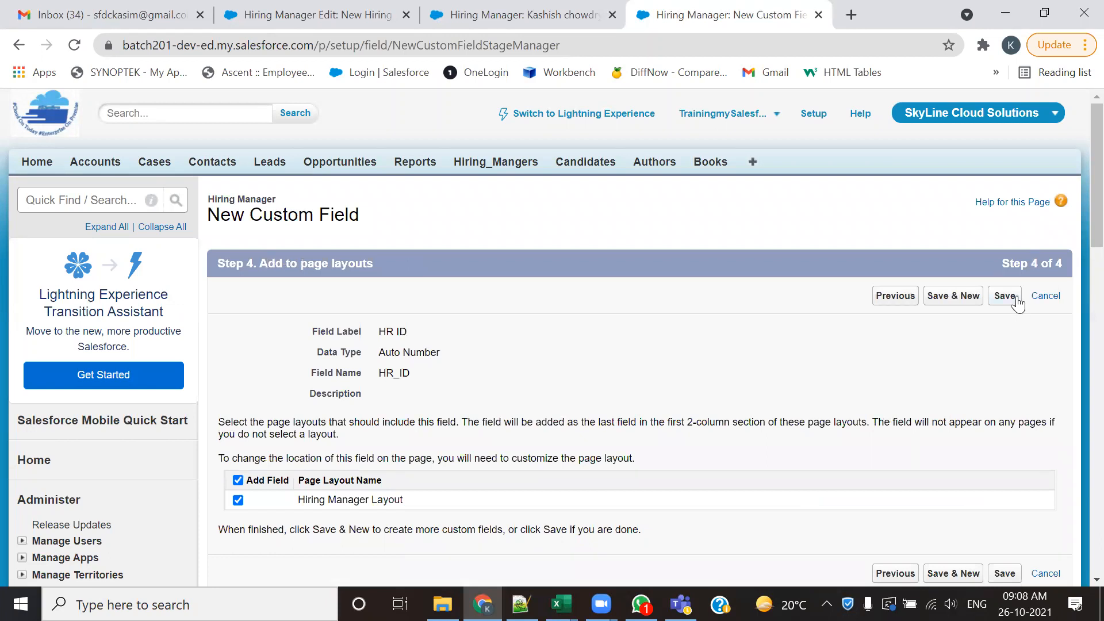
click(1005, 295)
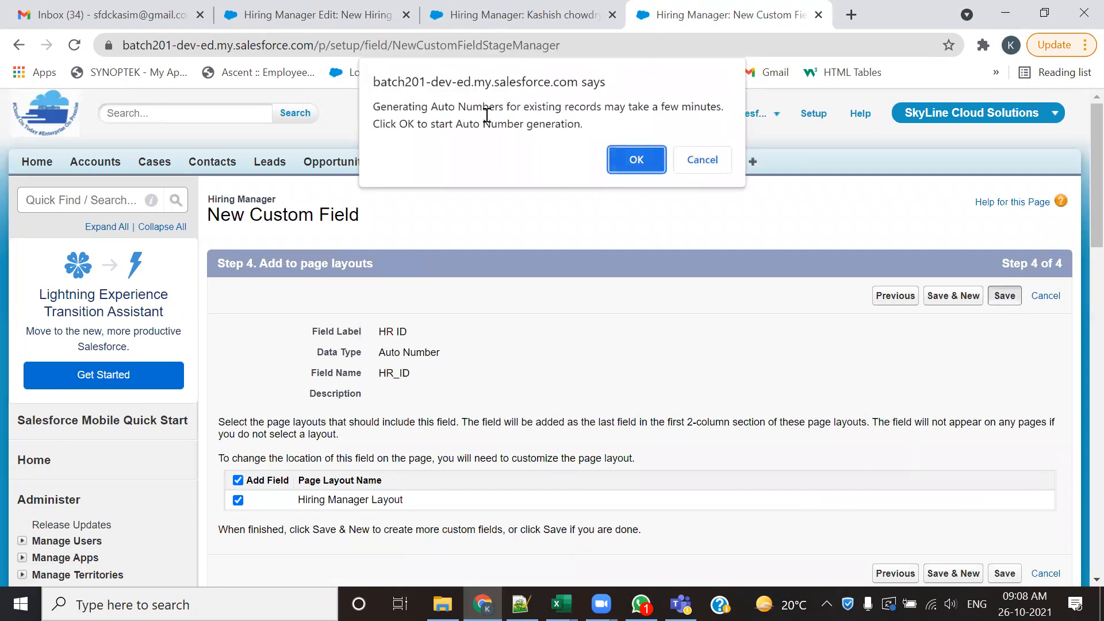
drag(438, 107, 708, 103)
click(636, 160)
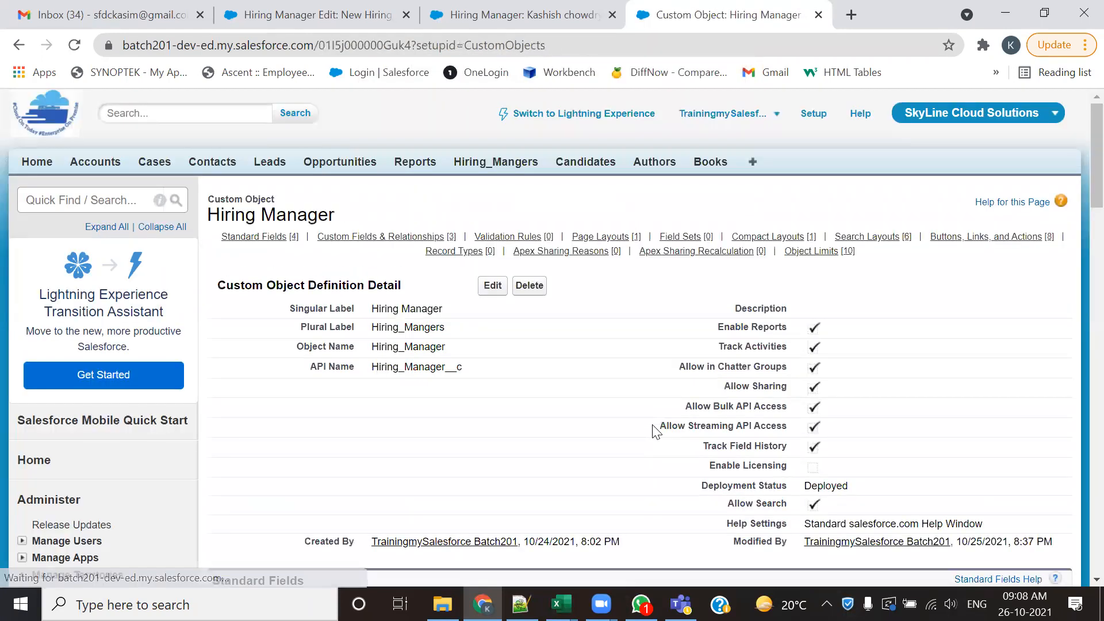
- Check HR ID in the Hiring Manager custom fields list, and reload the new Hiring Manager form to inspect its fields
scroll(640, 401, down, 8)
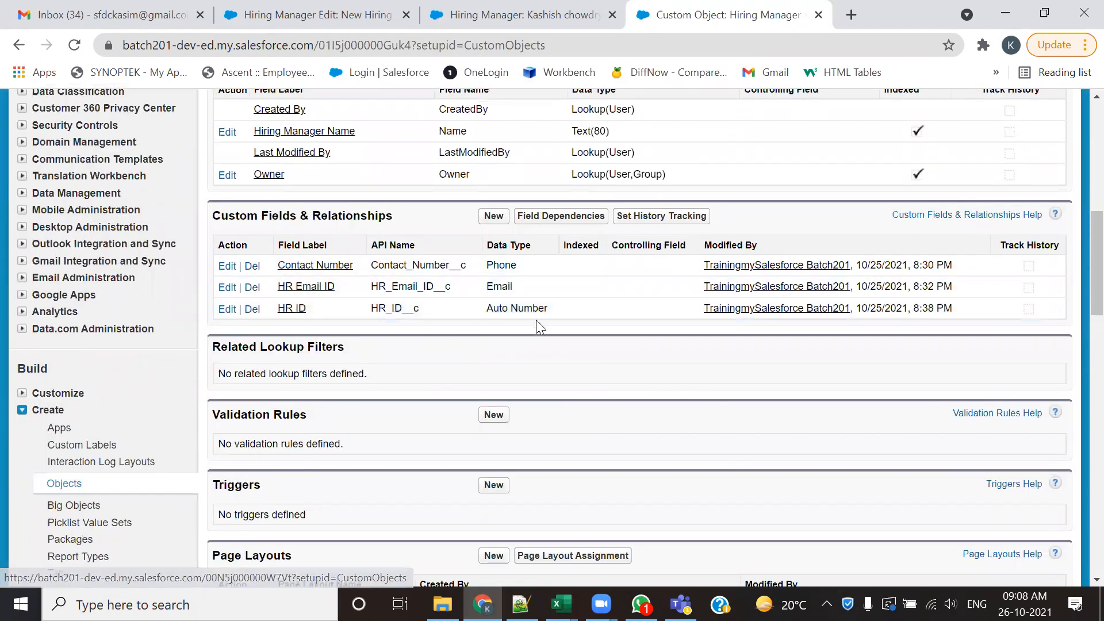
drag(548, 309, 489, 313)
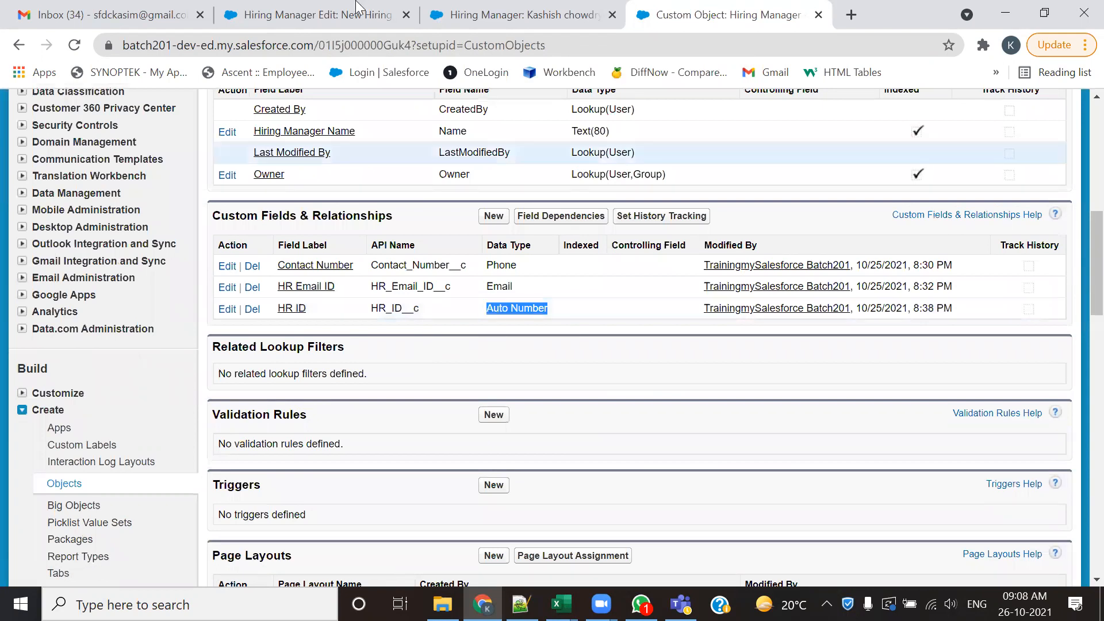
click(358, 13)
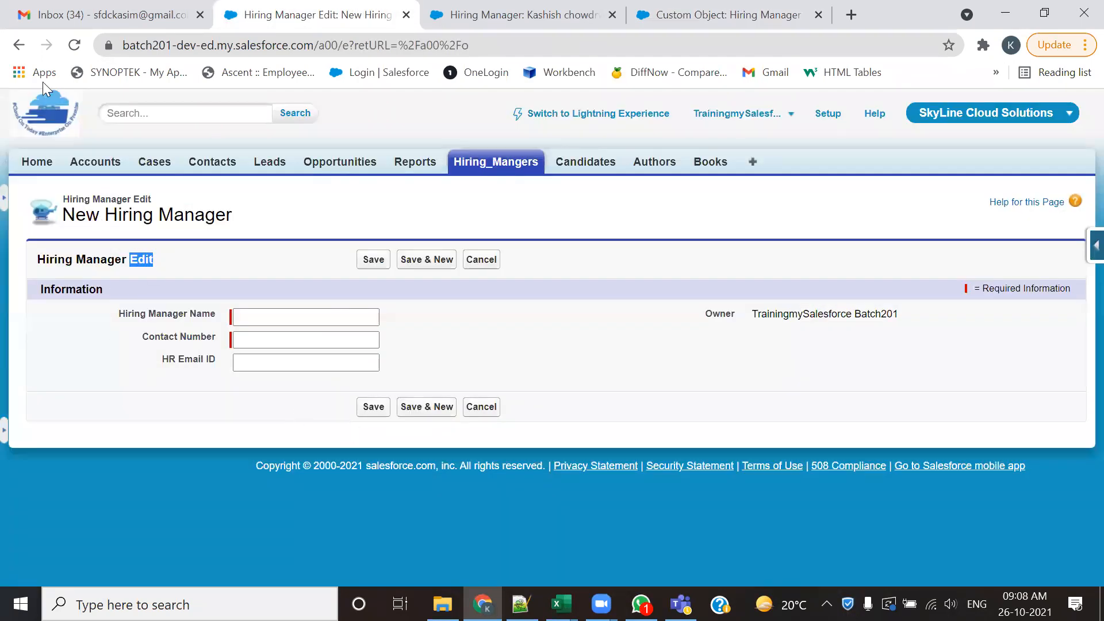
click(74, 45)
double_click(141, 259)
- Reload the existing hiring manager record, examine its HR ID value, and compare its detail page with the new record form
click(501, 12)
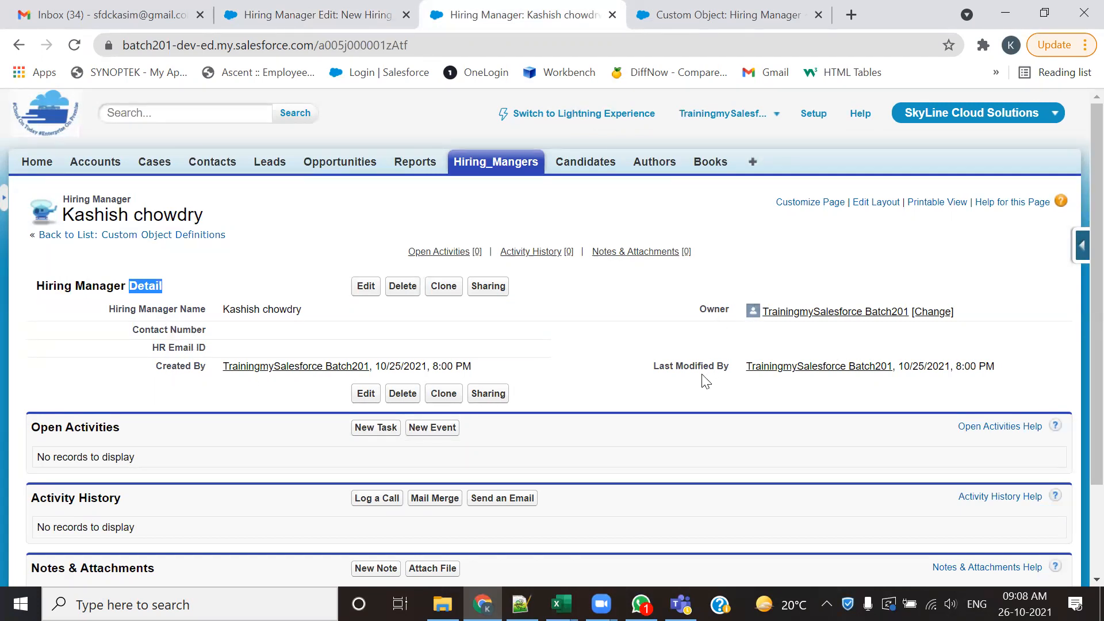
click(74, 45)
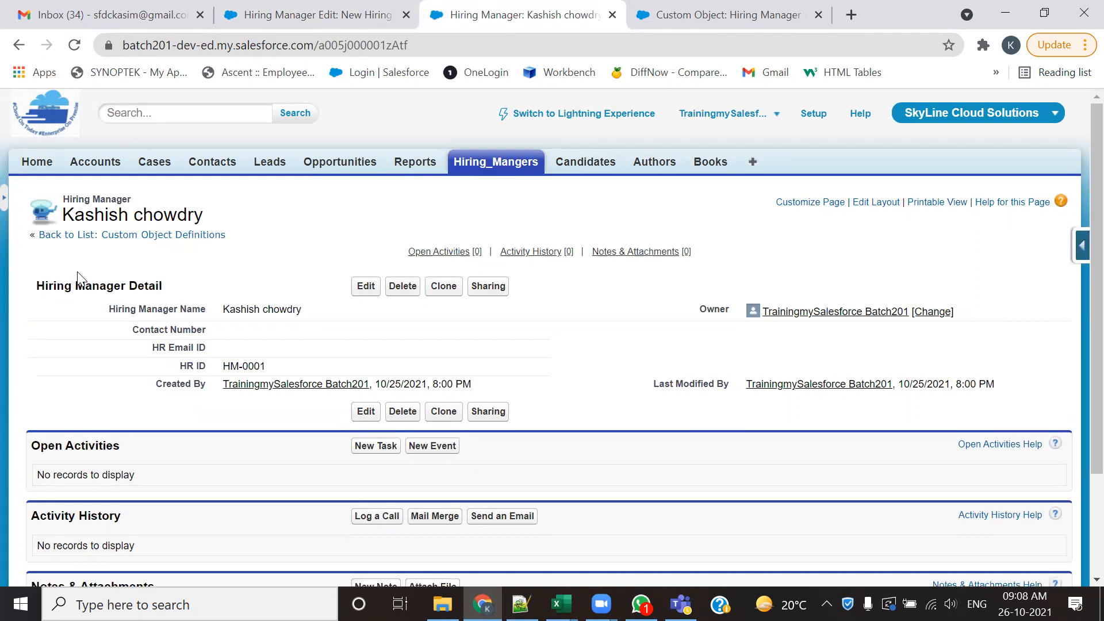
drag(175, 370, 199, 377)
drag(223, 310, 293, 311)
drag(274, 366, 231, 374)
double_click(150, 286)
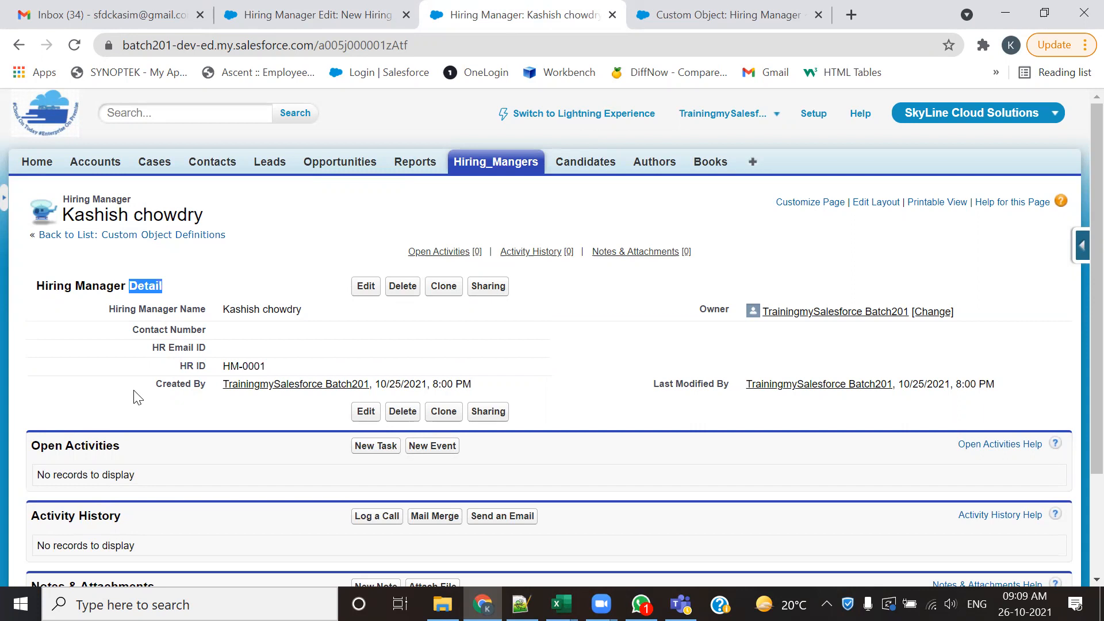
click(311, 16)
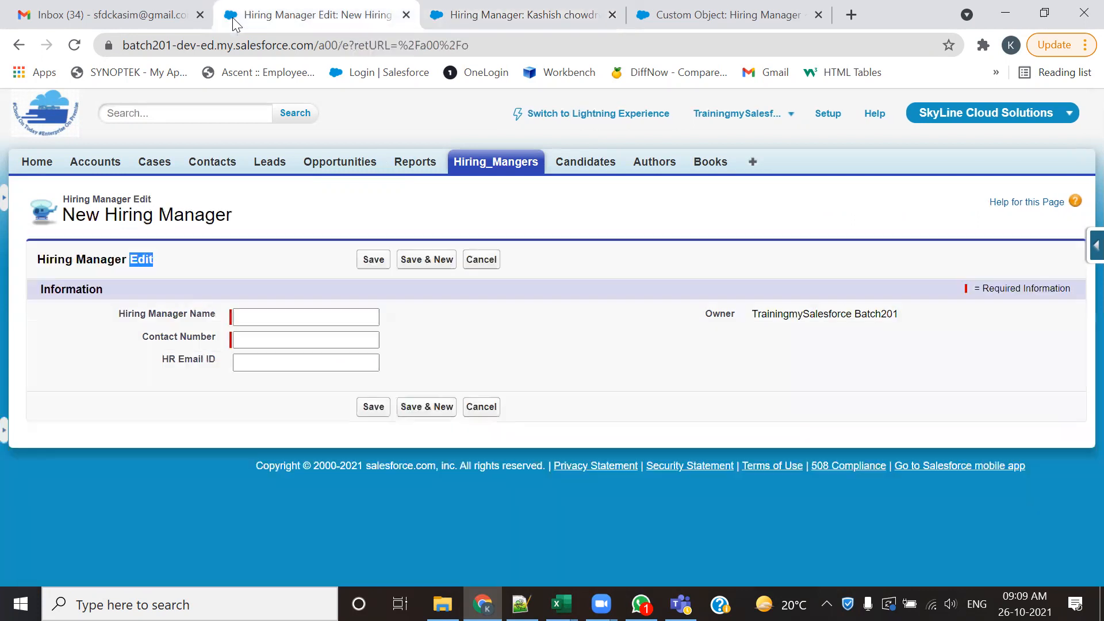
click(318, 322)
click(464, 12)
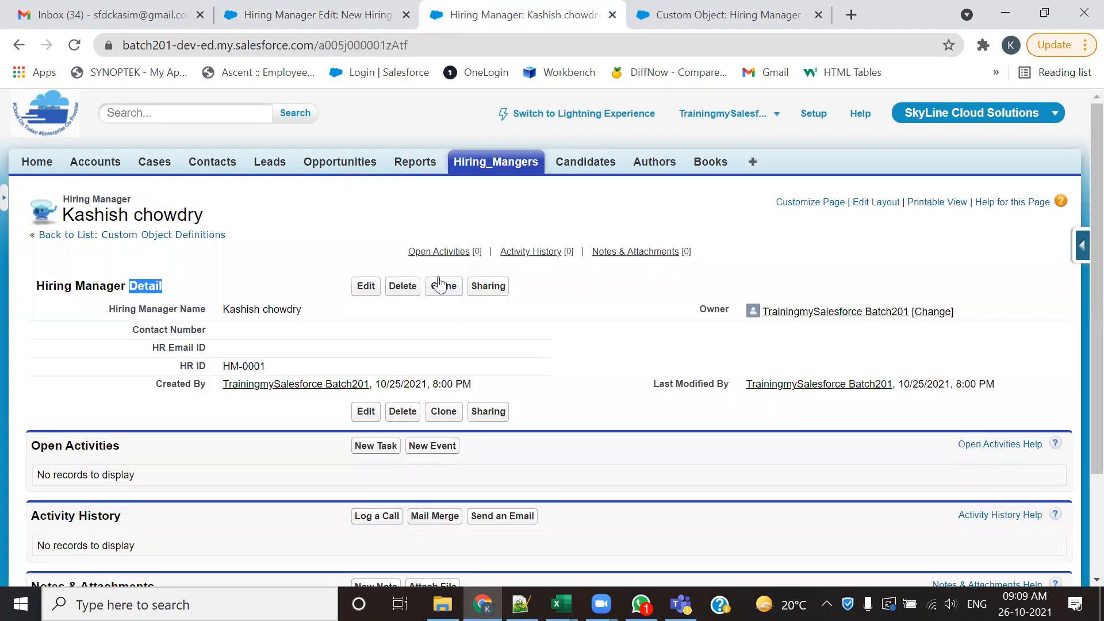
- Start another Hiring Manager custom field and switch to the Notepad++ notes to look up the Location entry
click(721, 14)
click(498, 217)
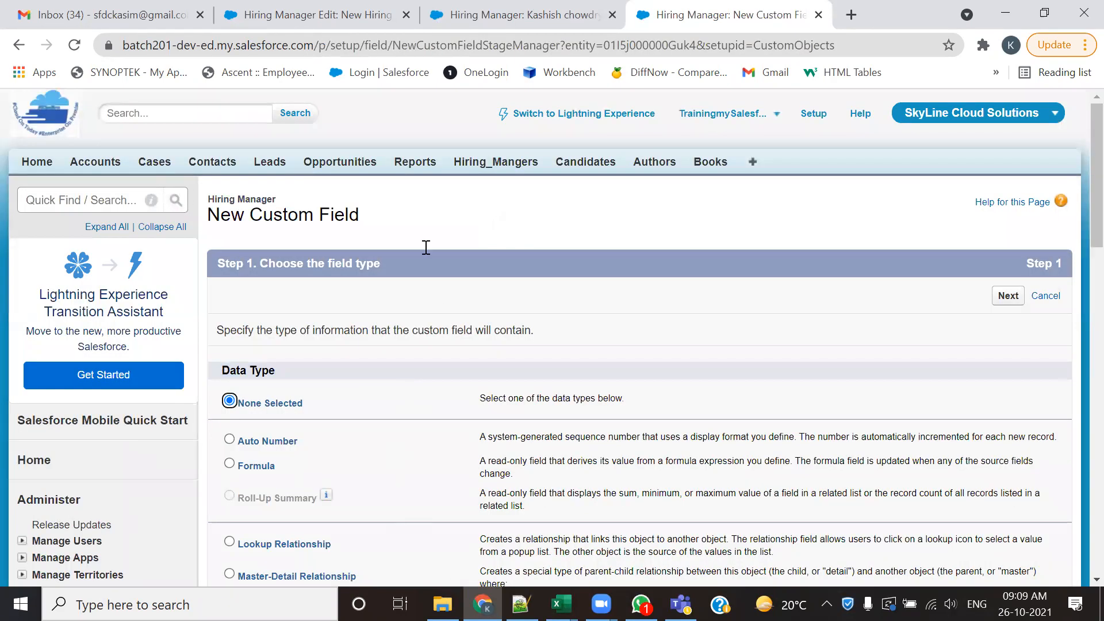
key(alt+Tab)
double_click(153, 190)
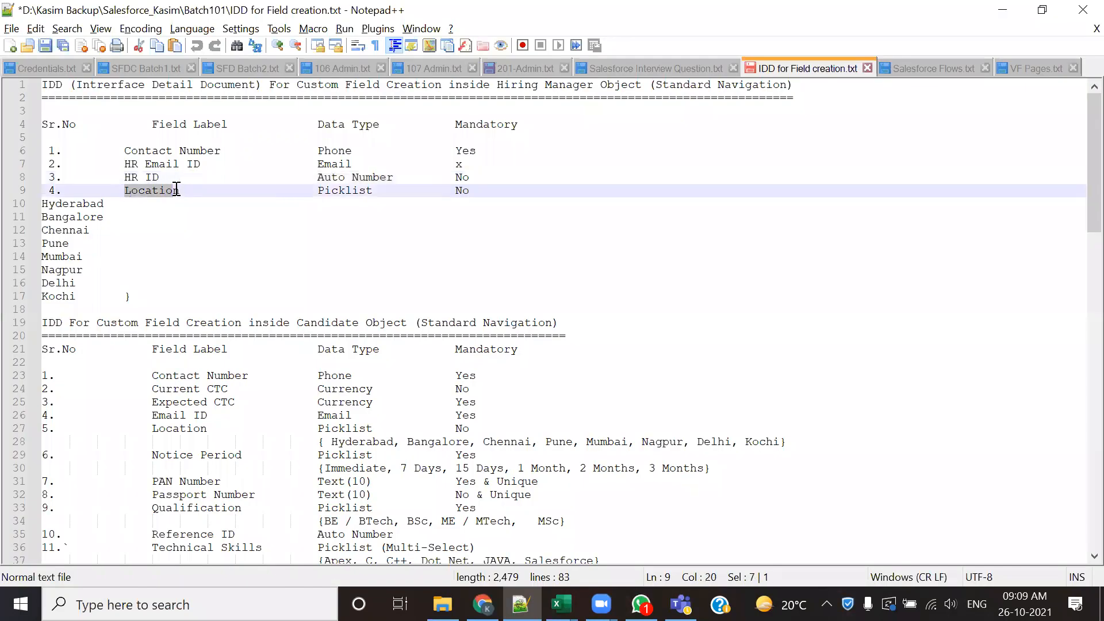
- Check the Location field's data type in the notes, return to Salesforce in Chrome, and choose Picklist as the new field's type
double_click(373, 191)
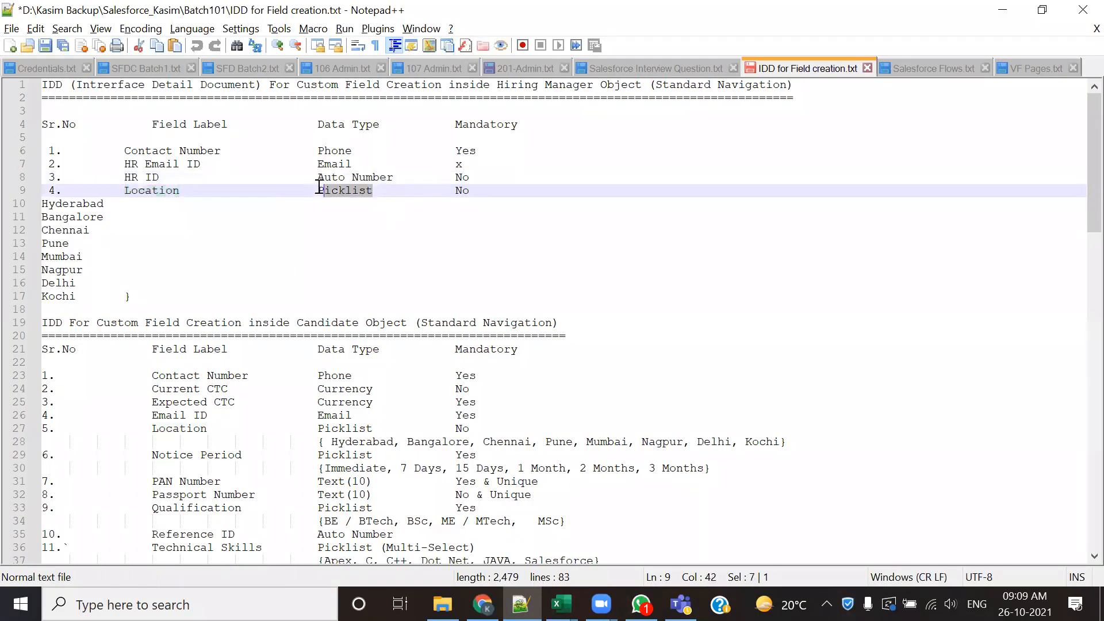
key(alt+Tab)
scroll(489, 347, down, 5)
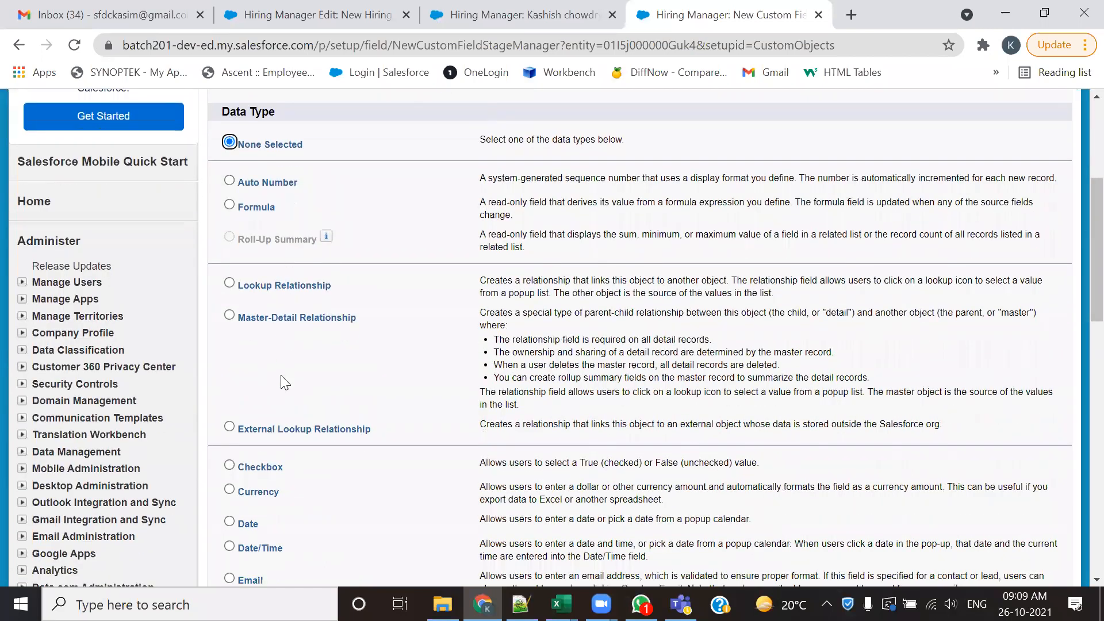
scroll(281, 376, down, 5)
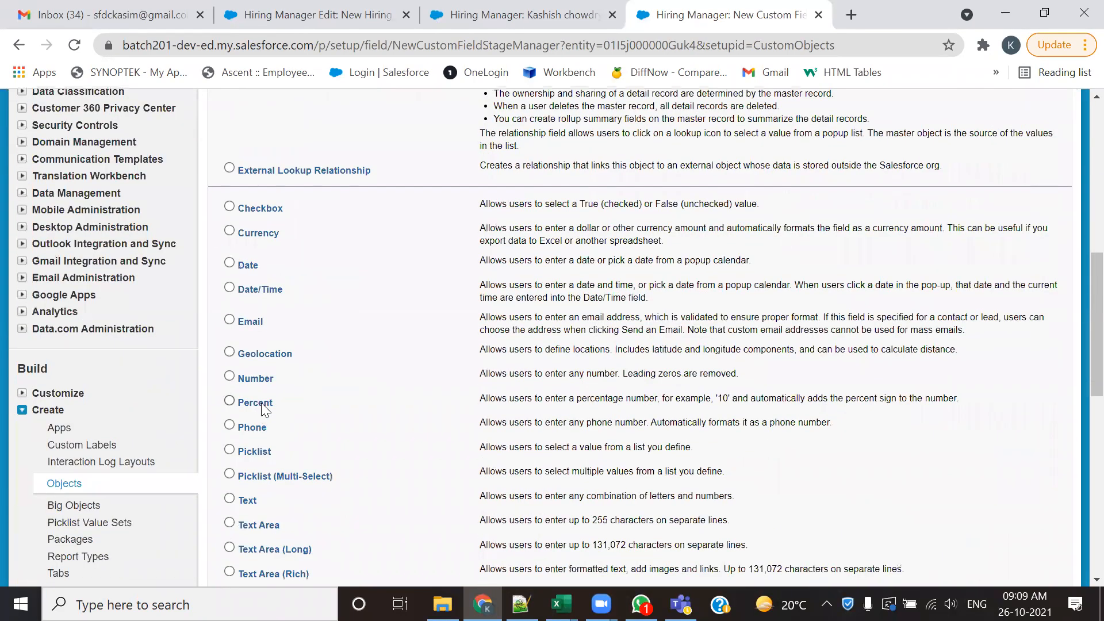
scroll(772, 414, up, 10)
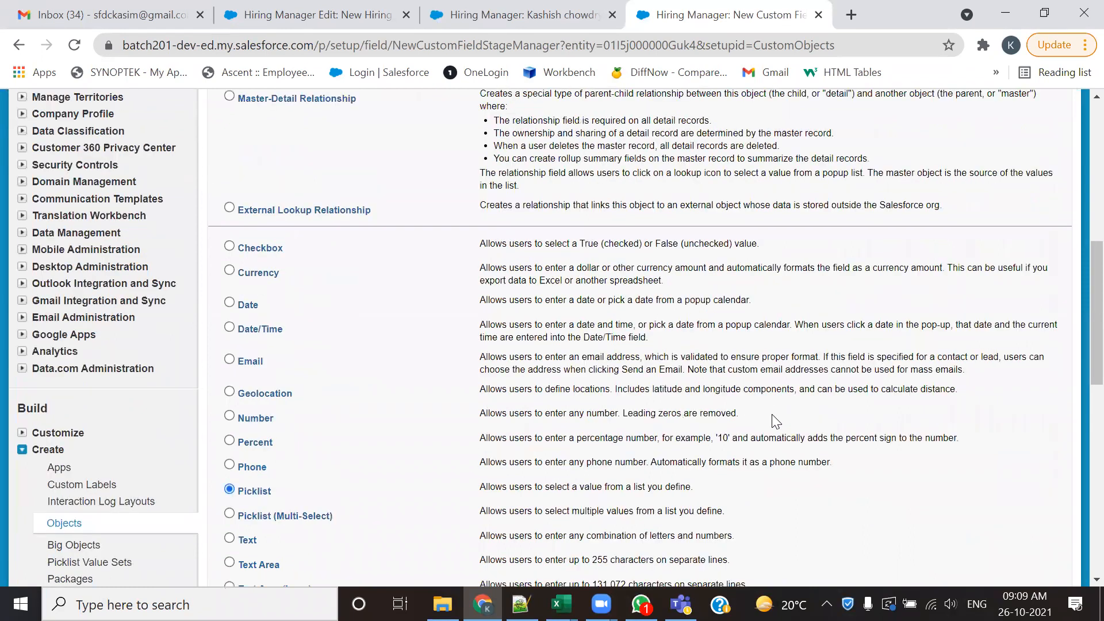
click(1000, 217)
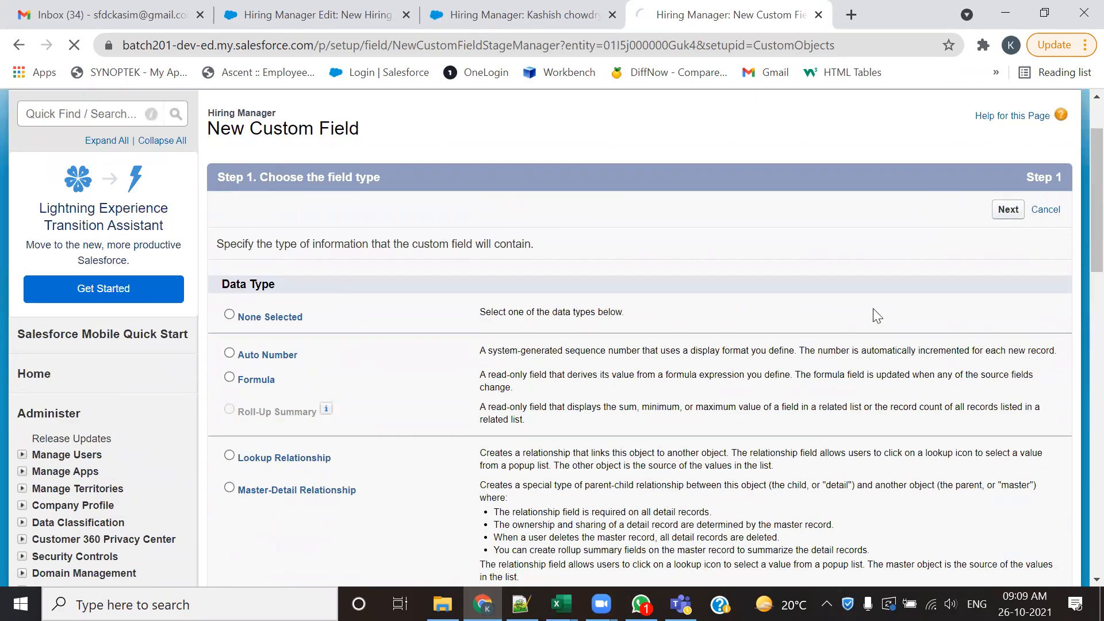
- Label the new picklist field Location
click(476, 328)
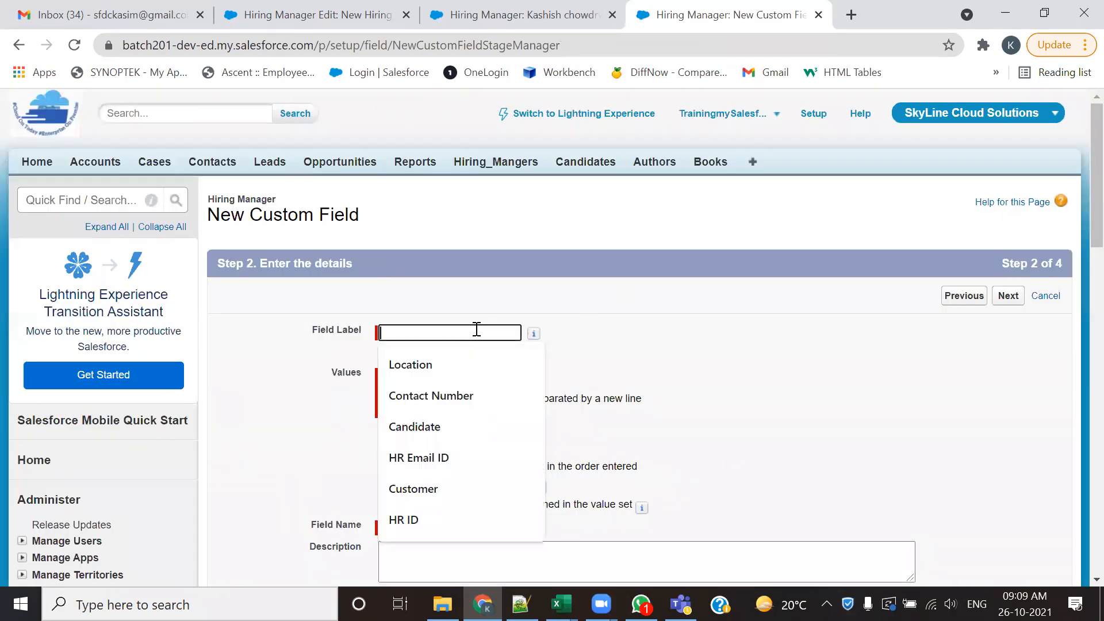
click(468, 382)
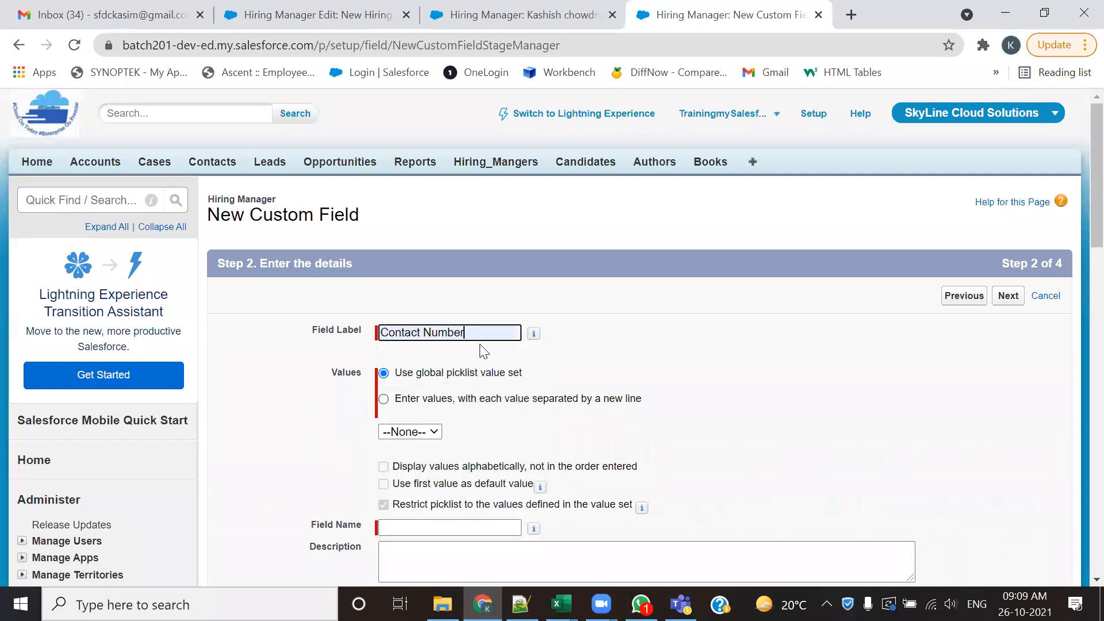
click(348, 339)
key(BackSpace)
text(lo)
click(437, 368)
scroll(793, 425, down, 1)
scroll(684, 391, down, 1)
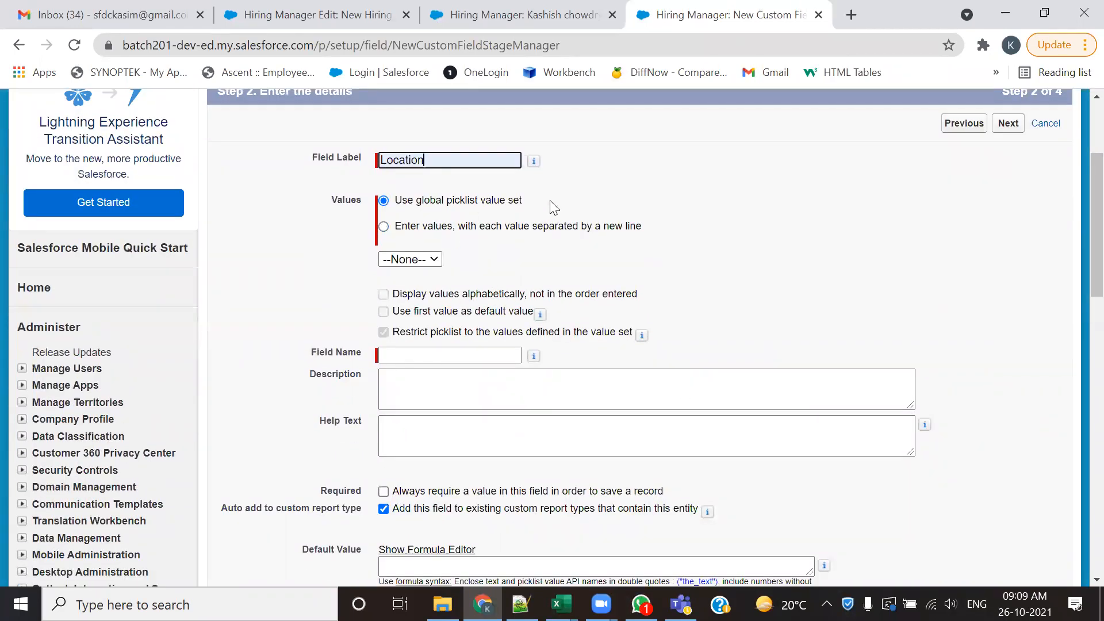
- Define the picklist with entered values, one per line, copying the eight cities from Hyderabad to Kochi from the Notepad++ notes
click(384, 227)
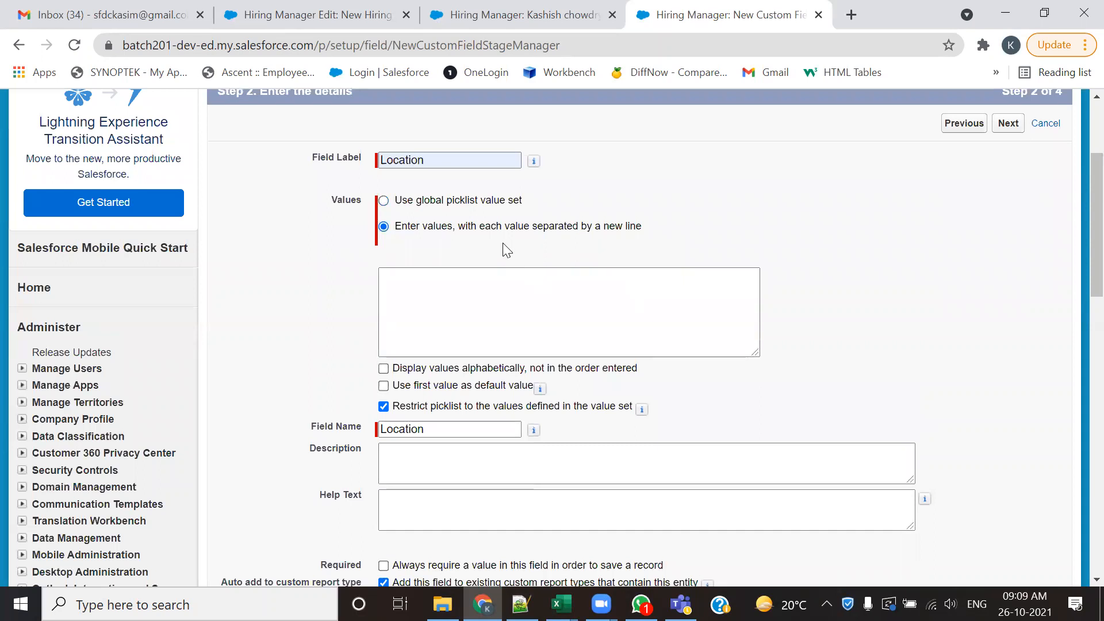
drag(492, 227, 663, 237)
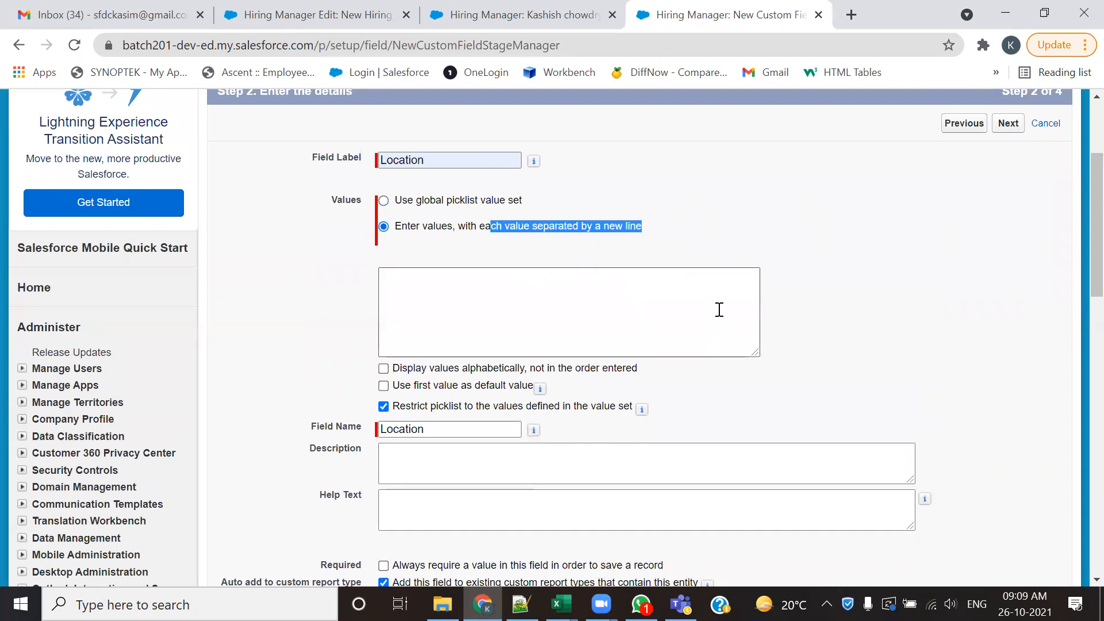
key(alt+Tab)
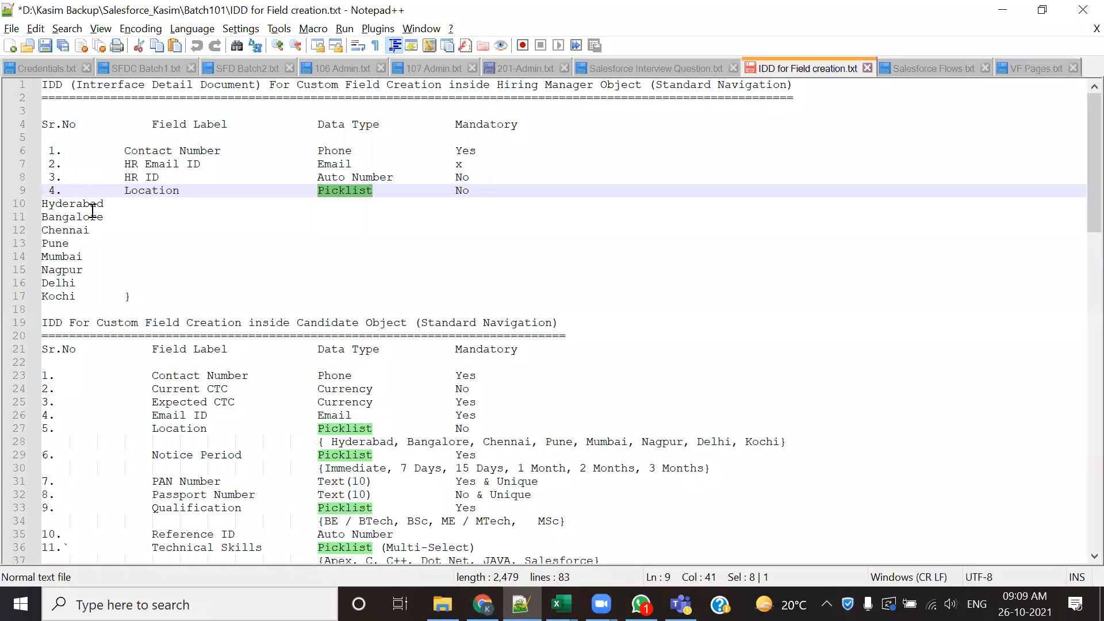
drag(85, 297, 30, 203)
key(ctrl+c)
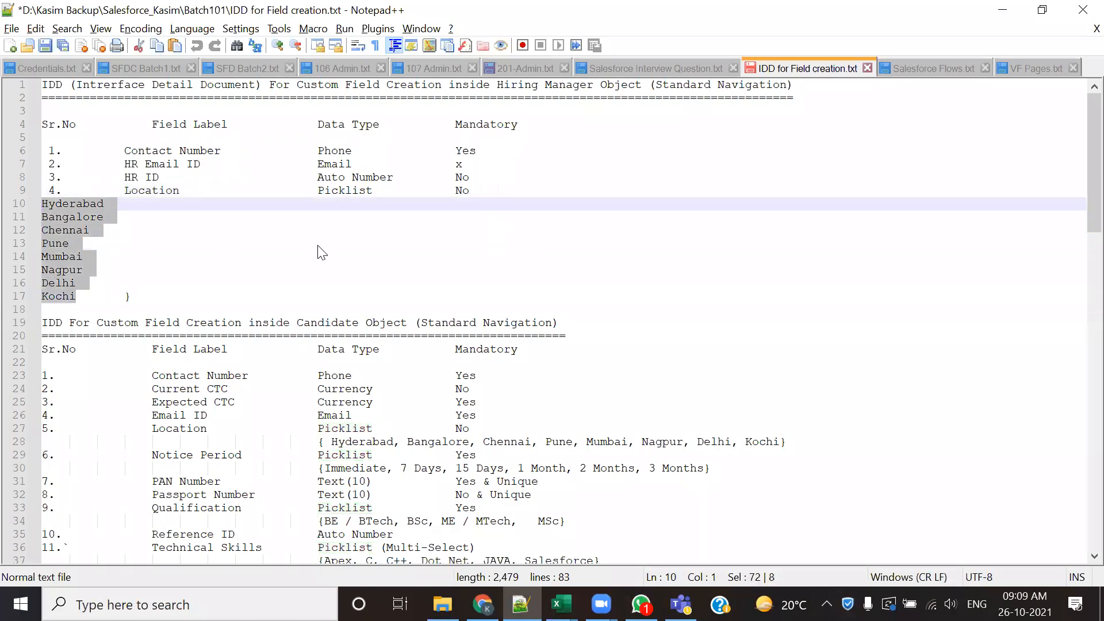
key(alt+Tab)
click(428, 279)
key(ctrl+v)
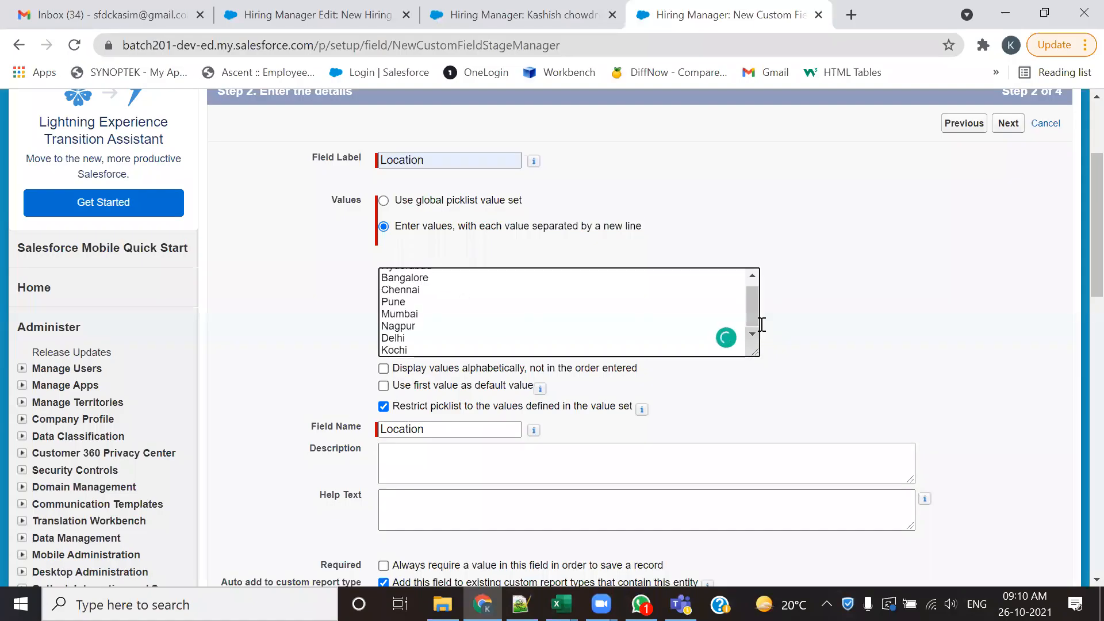
drag(749, 314, 744, 272)
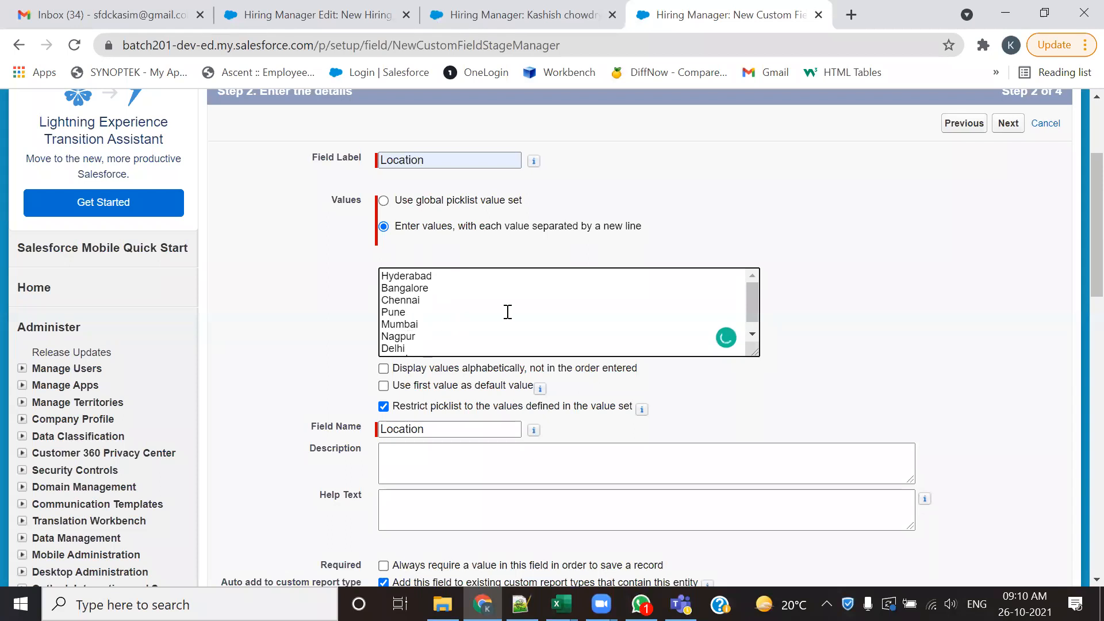
- Compare the pasted cities with the notes and set the Location values to display alphabetically instead of in entry order
key(alt+Tab)
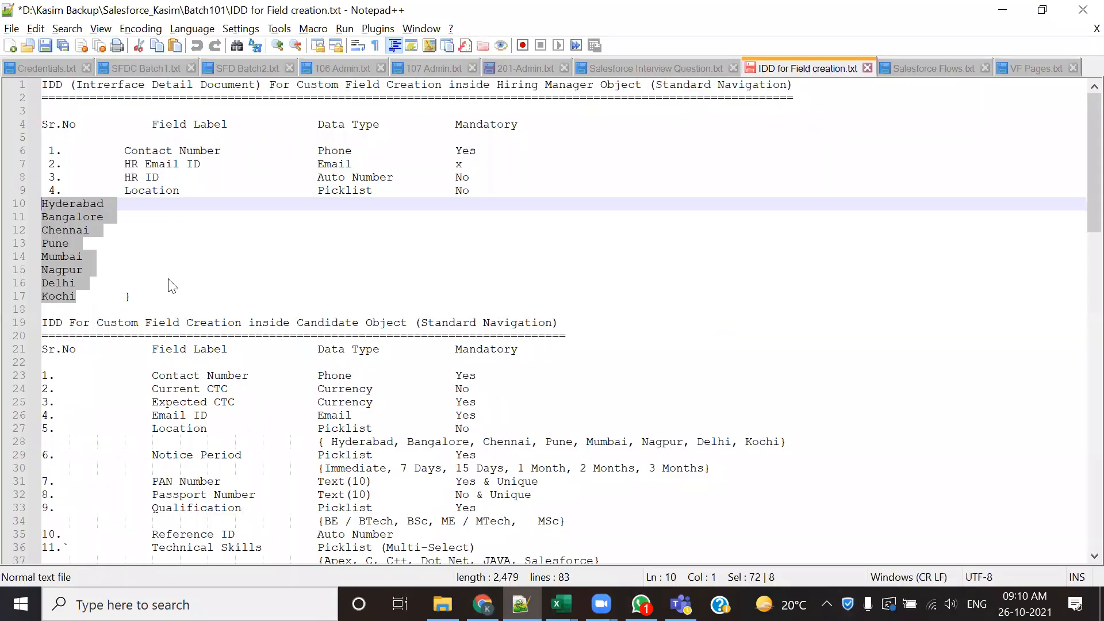
key(alt+Tab)
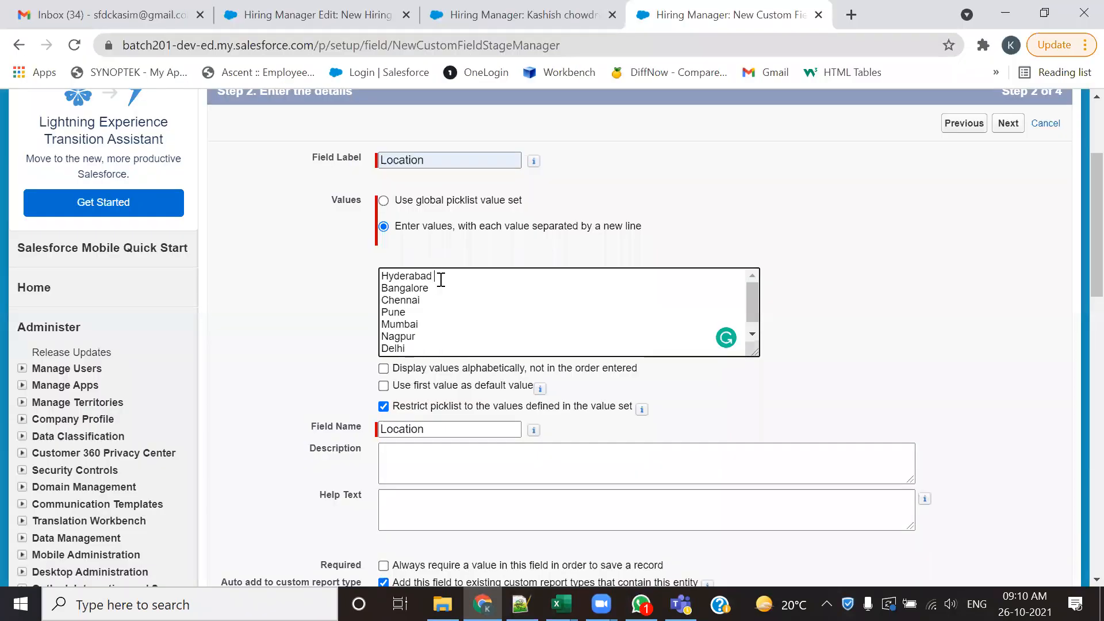
drag(443, 290, 384, 300)
scroll(464, 332, down, 1)
click(671, 399)
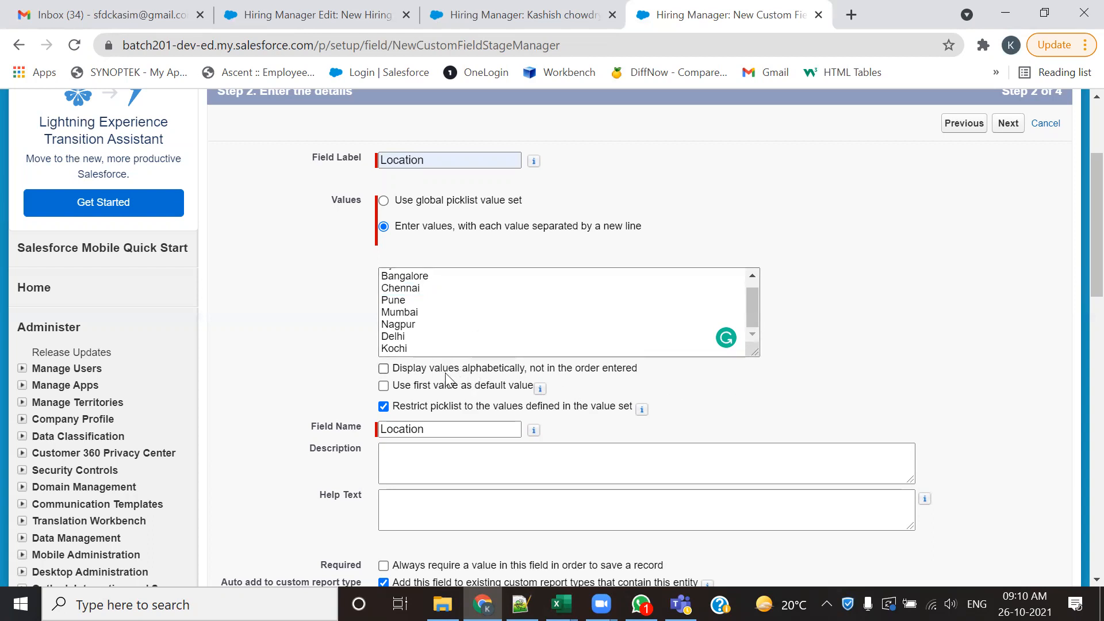
click(384, 368)
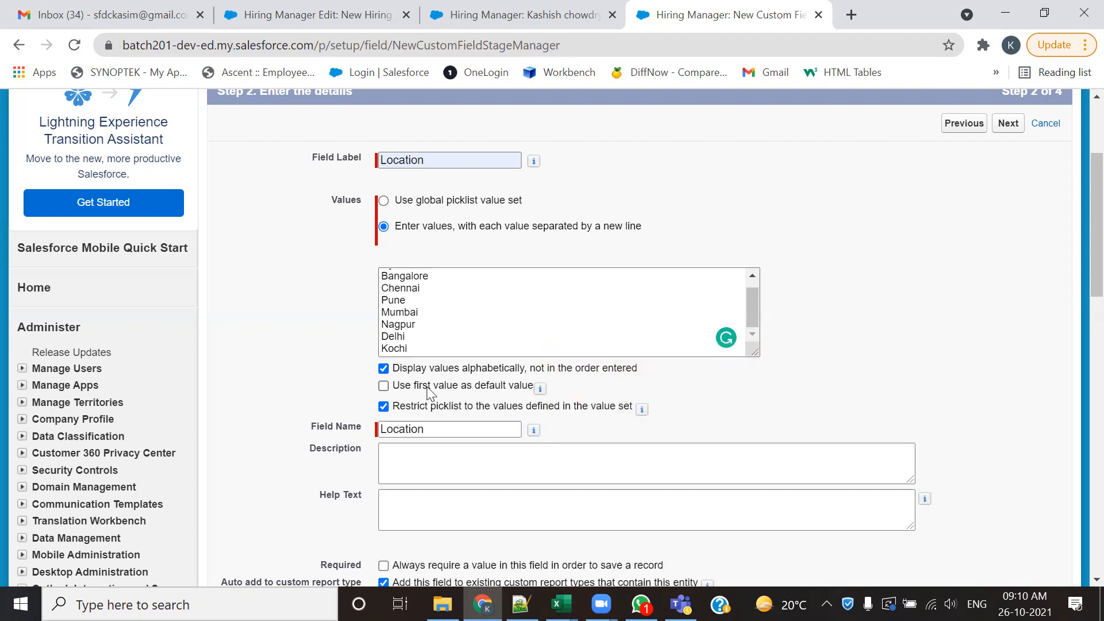
- Review the Location field's city values, global value set option, Required setting and default value
drag(758, 317, 751, 279)
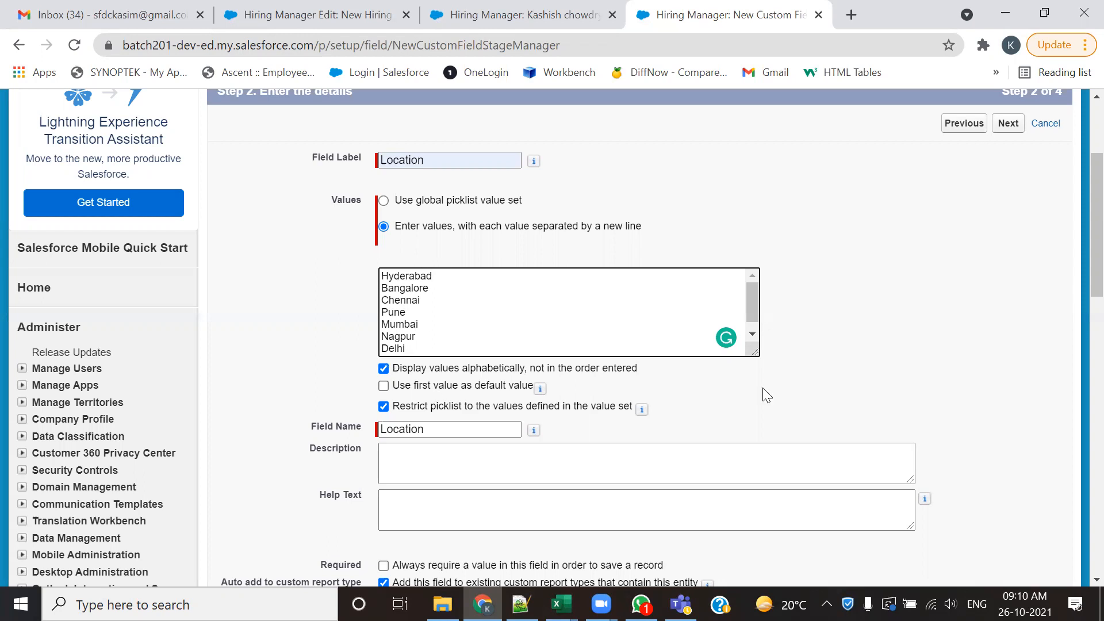
drag(1077, 203, 1079, 302)
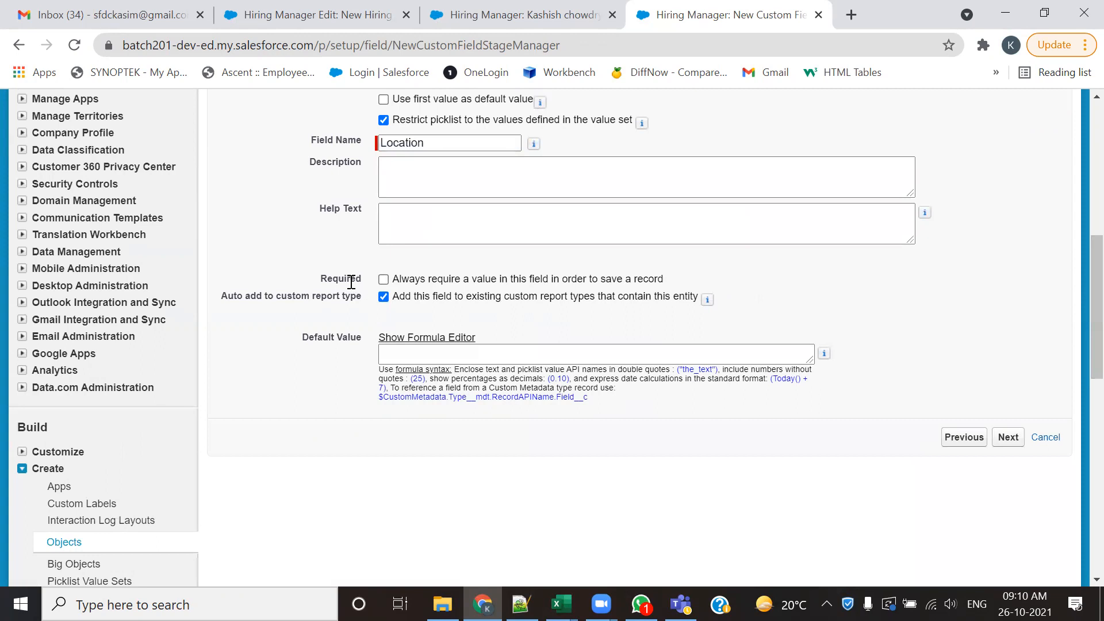
drag(321, 280, 357, 283)
scroll(560, 436, up, 6)
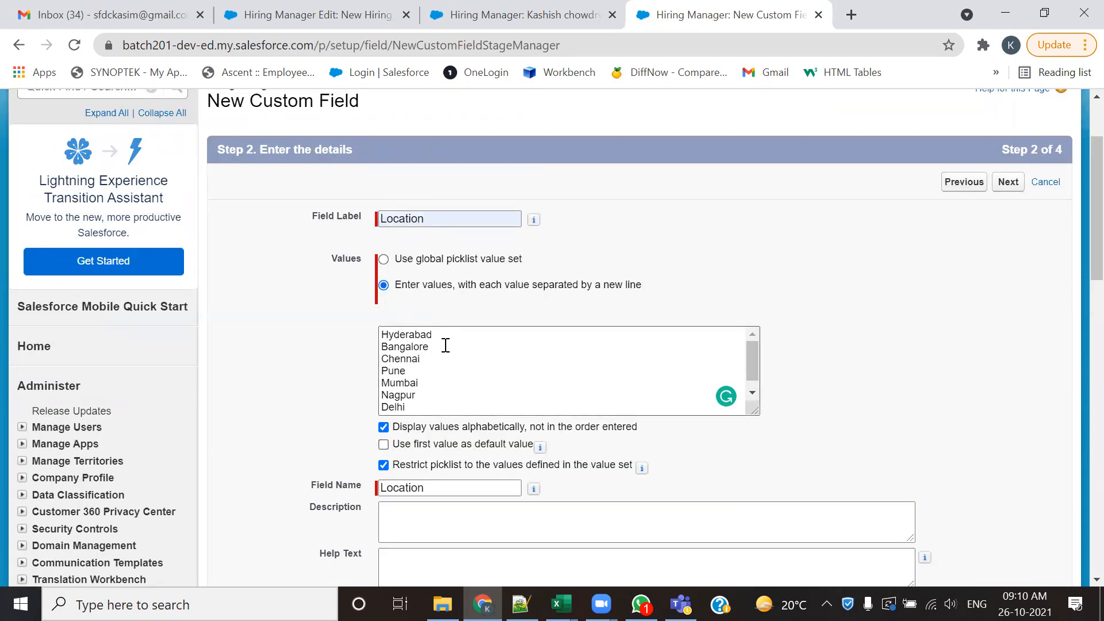
drag(452, 260, 467, 259)
scroll(486, 379, down, 1)
click(976, 320)
scroll(948, 330, down, 5)
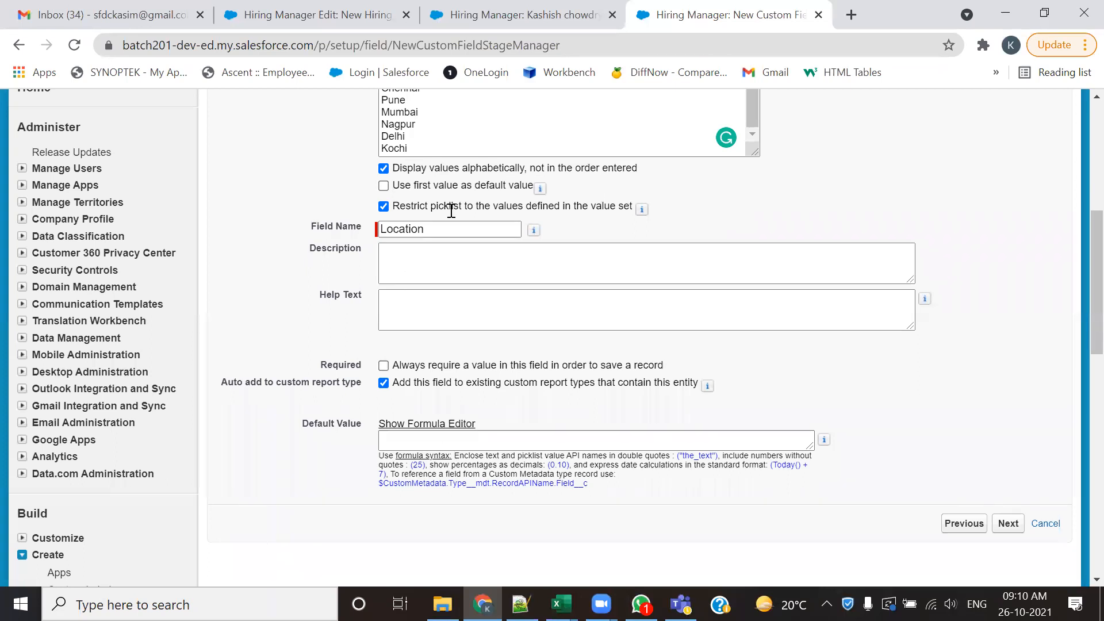
- Look up Location's mandatory entry in the notes and compare it with the Required setting in the Salesforce field details
key(alt+Tab)
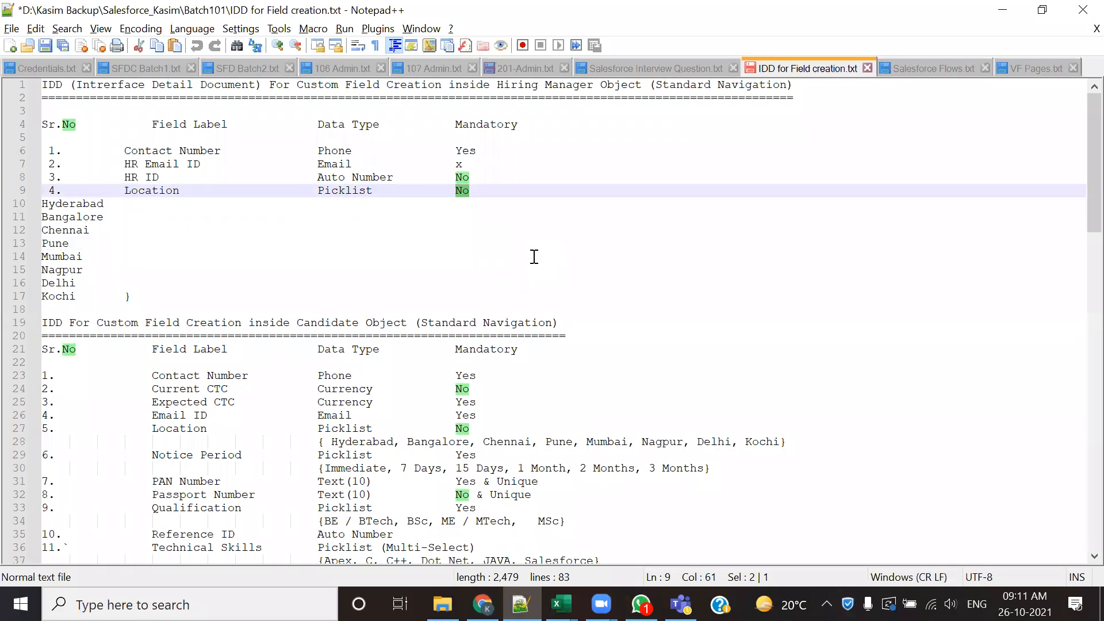
key(alt+Tab)
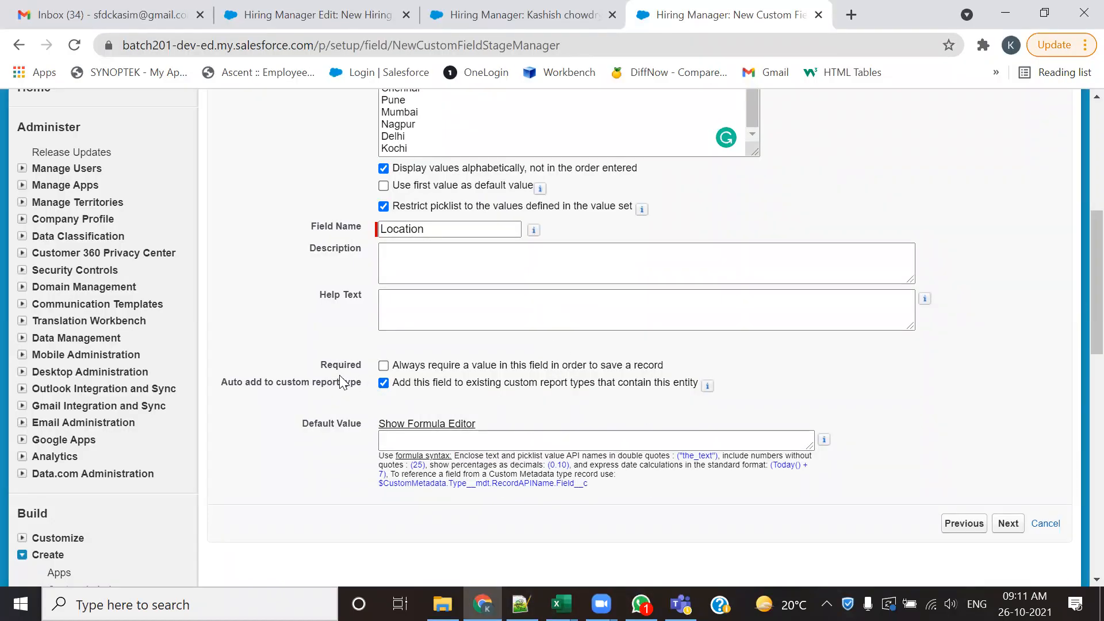
drag(314, 366, 374, 368)
click(342, 408)
click(417, 311)
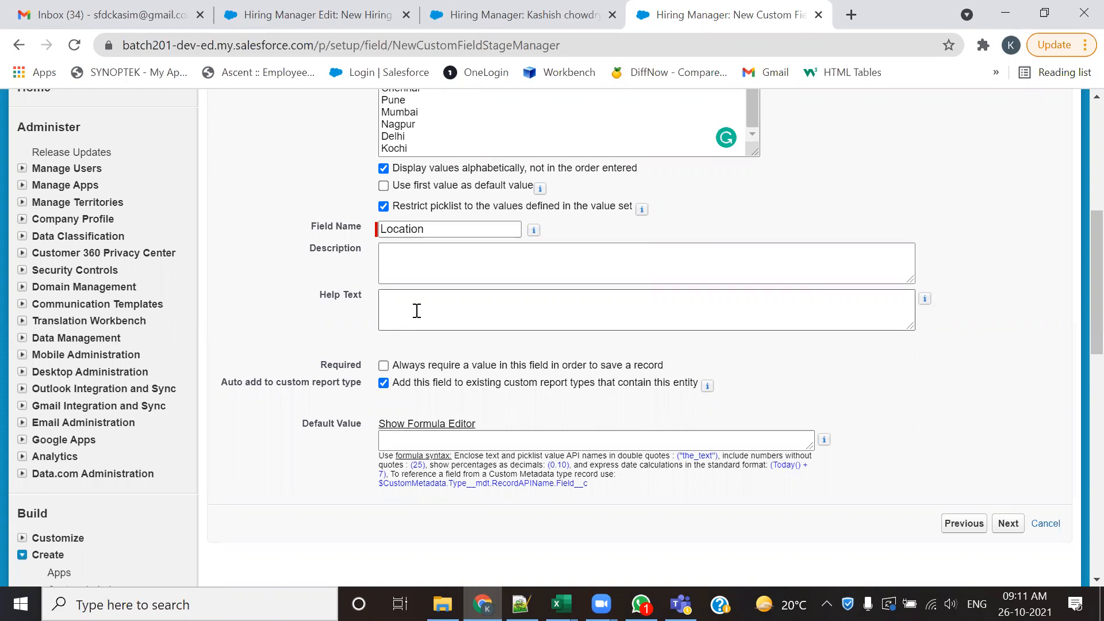
drag(319, 368, 368, 381)
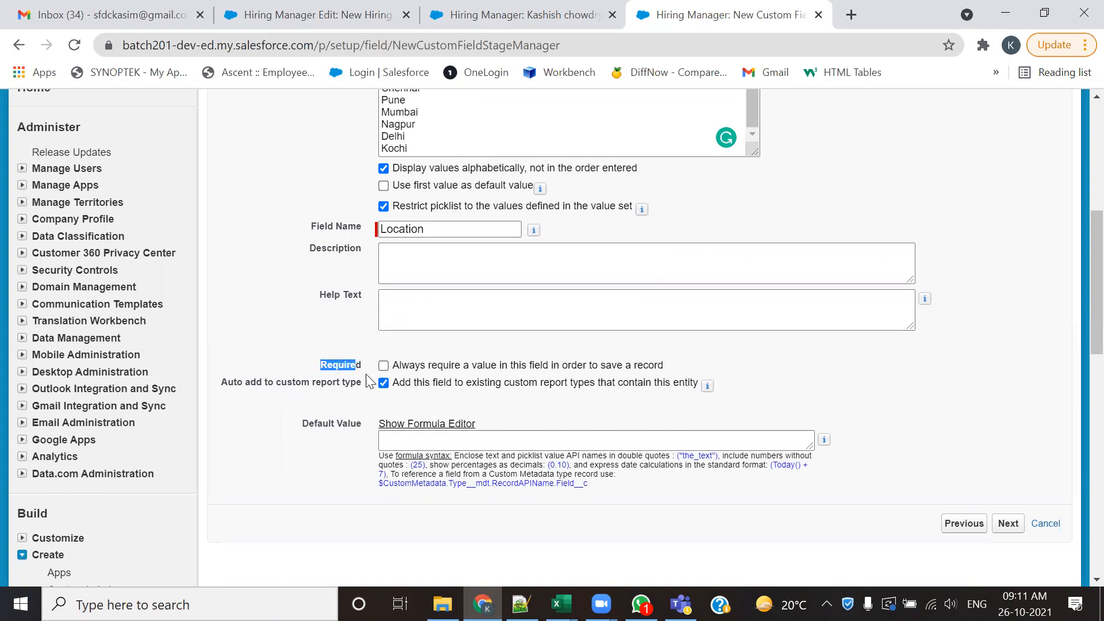
click(368, 369)
scroll(336, 363, up, 2)
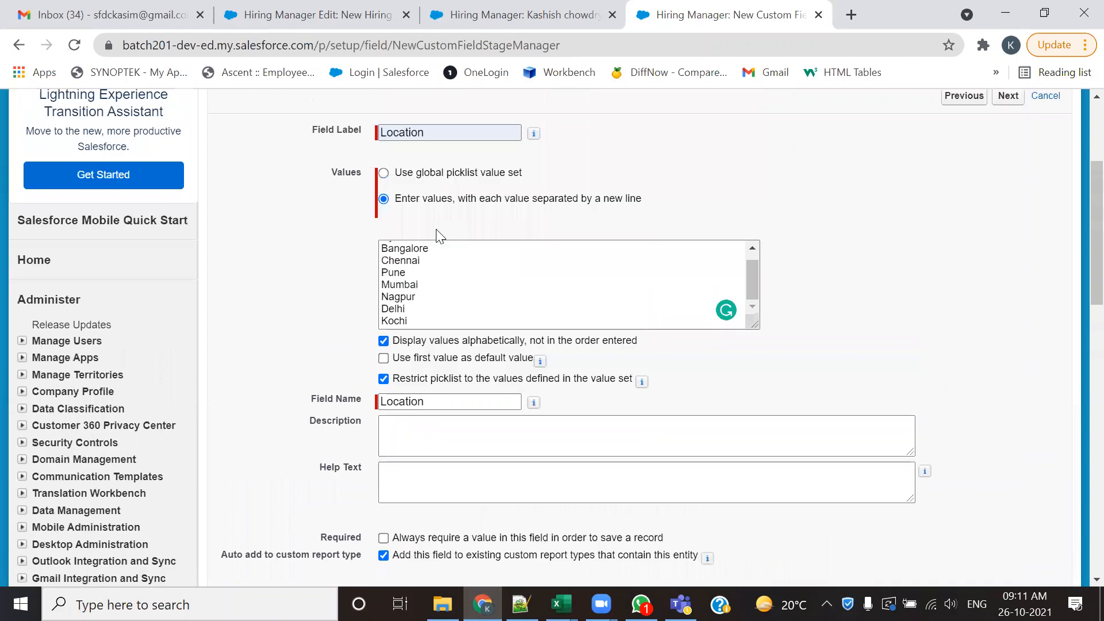
scroll(400, 337, down, 1)
drag(320, 451, 358, 452)
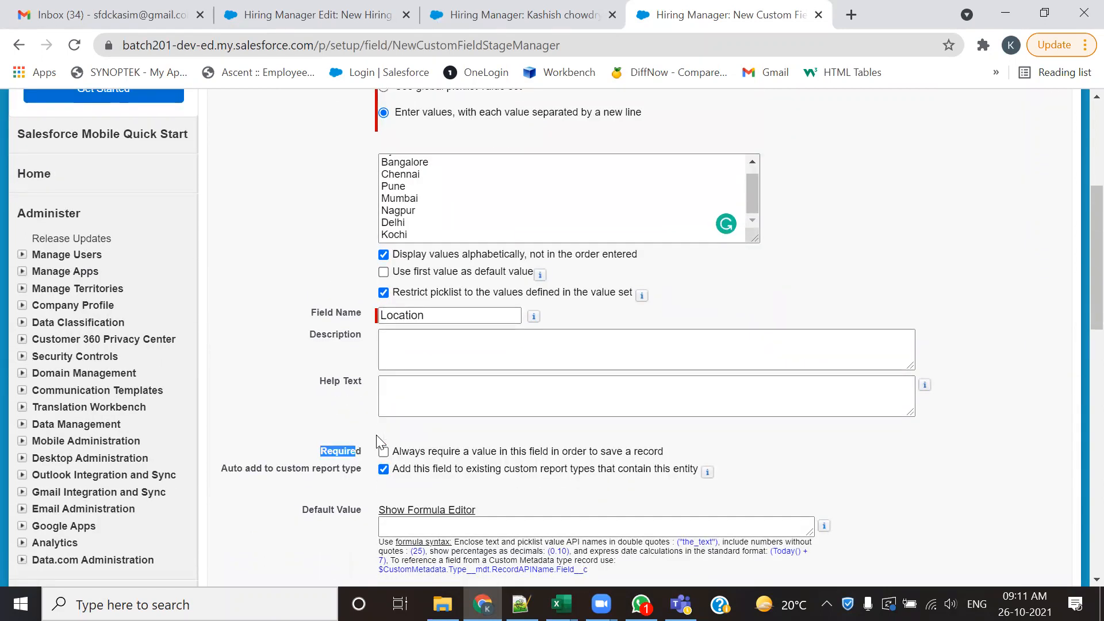
scroll(477, 373, up, 3)
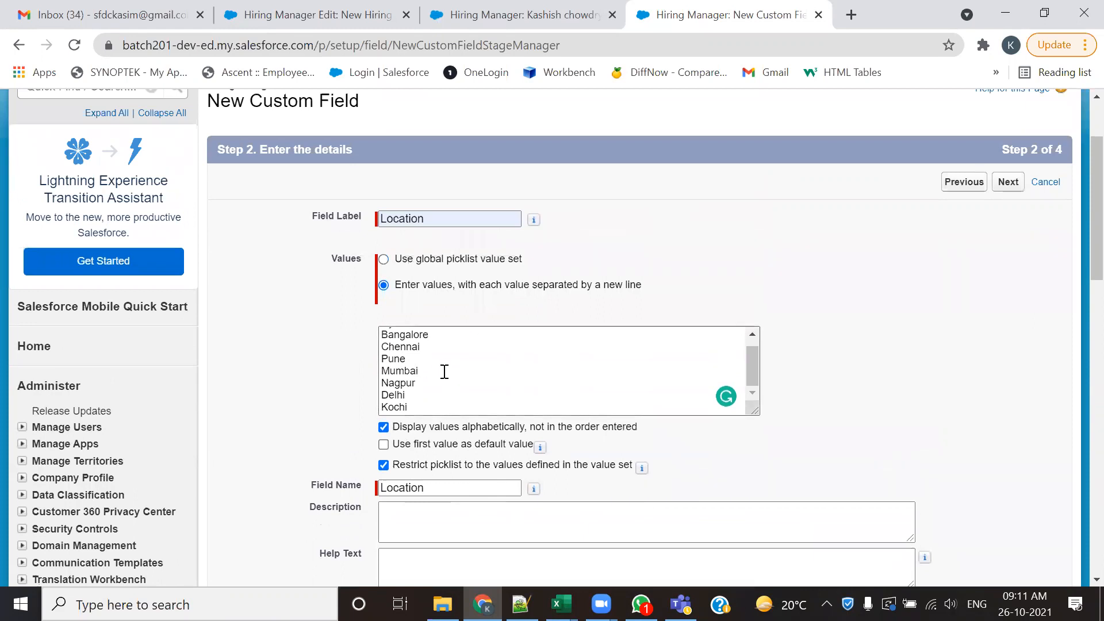
scroll(444, 371, down, 4)
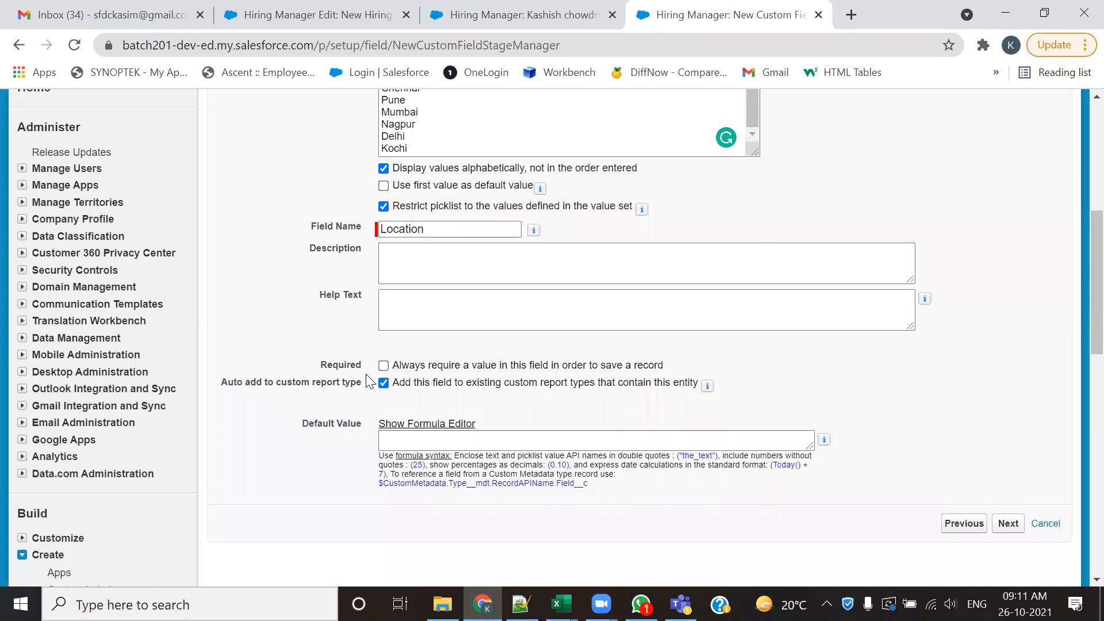
scroll(366, 374, up, 2)
scroll(768, 398, down, 3)
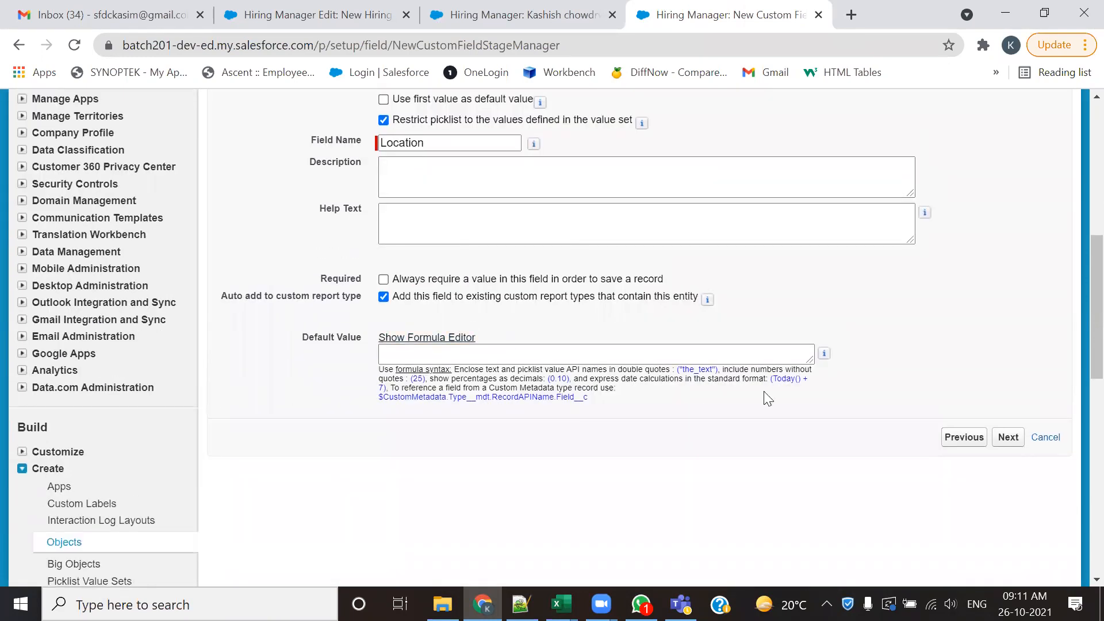
- Accept the Location field's profile visibility, save it on the Hiring Manager Layout, and check it in the custom fields list
click(1010, 439)
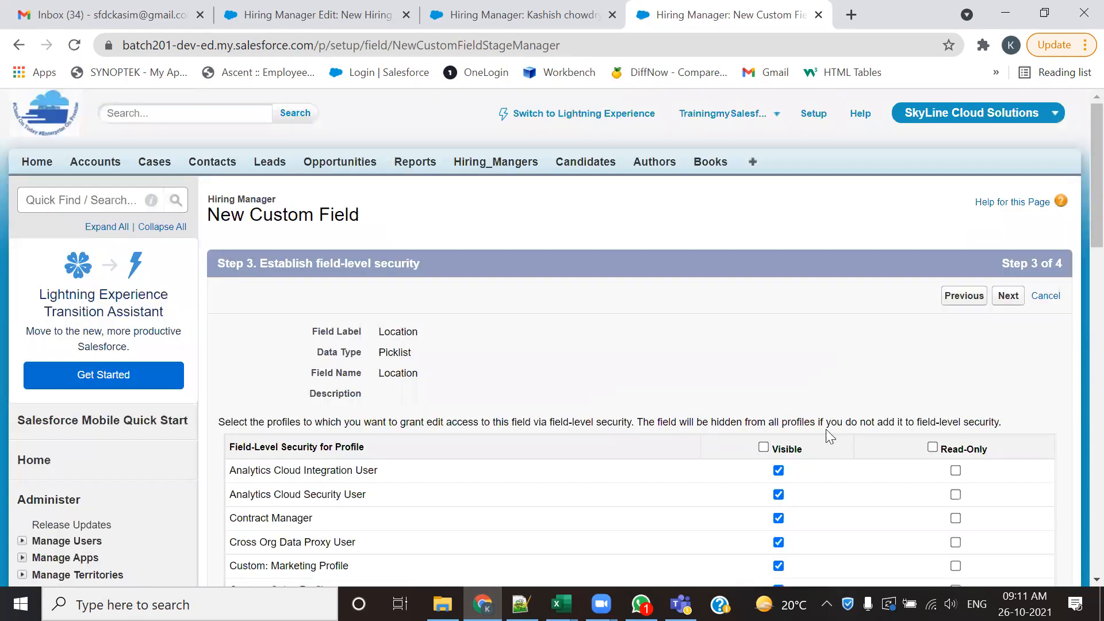
click(1009, 298)
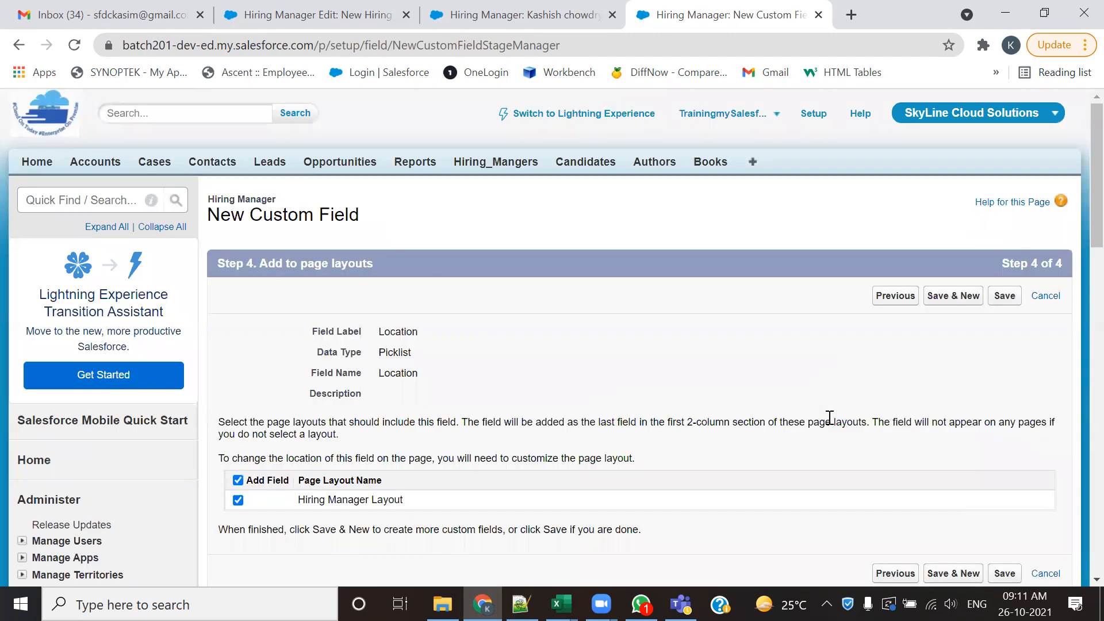
click(1006, 298)
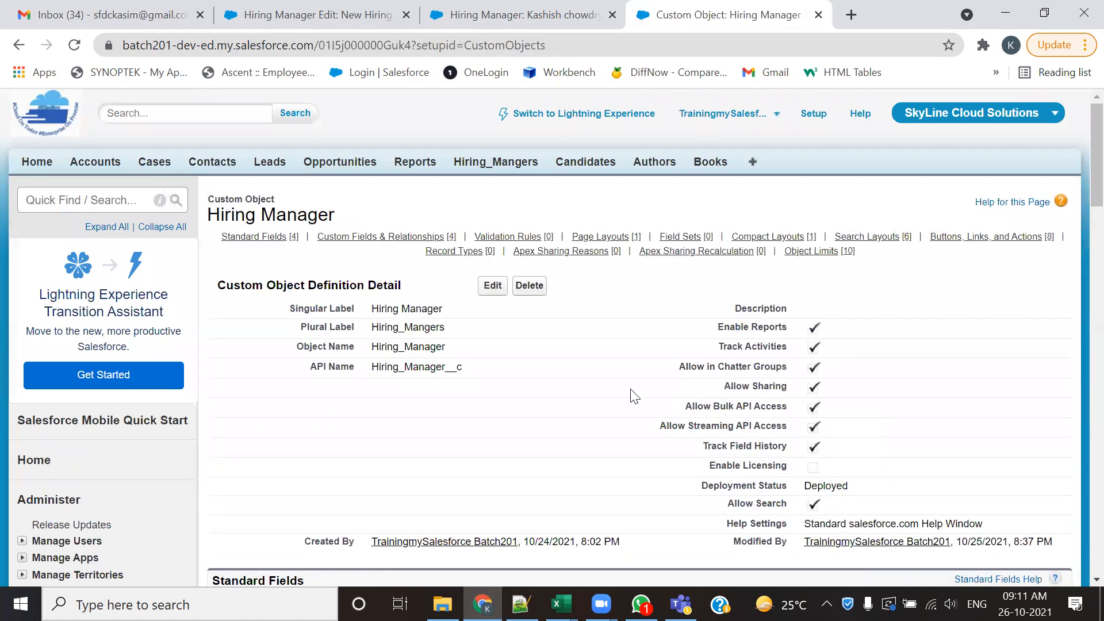
scroll(611, 387, down, 5)
scroll(610, 387, down, 3)
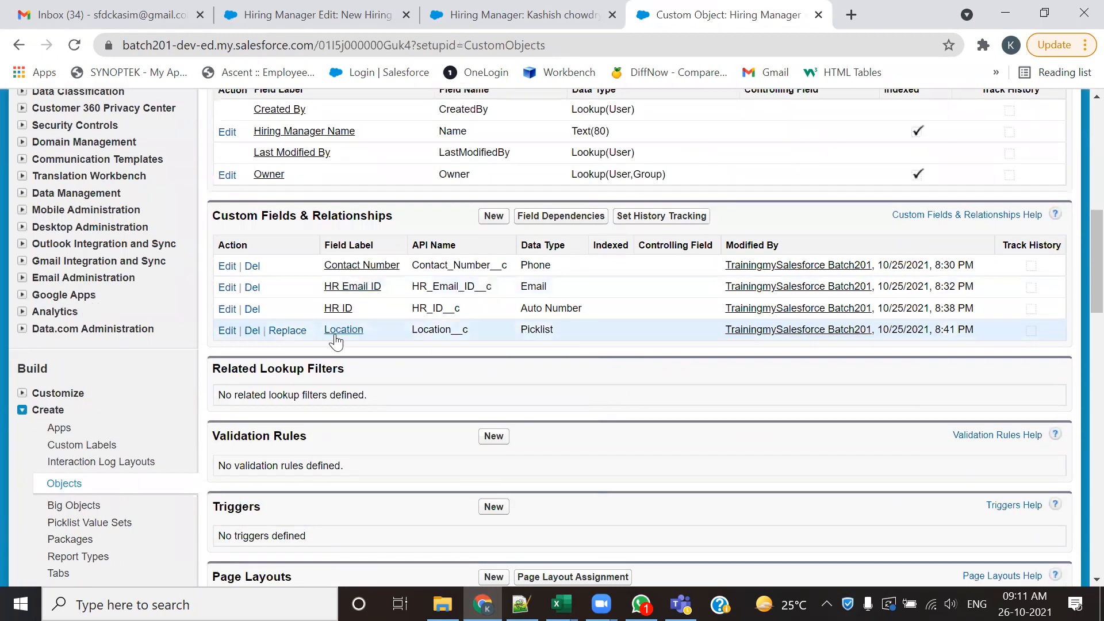
- Reload the New Hiring Manager form and examine the Location picklist's available values without selecting one
click(323, 18)
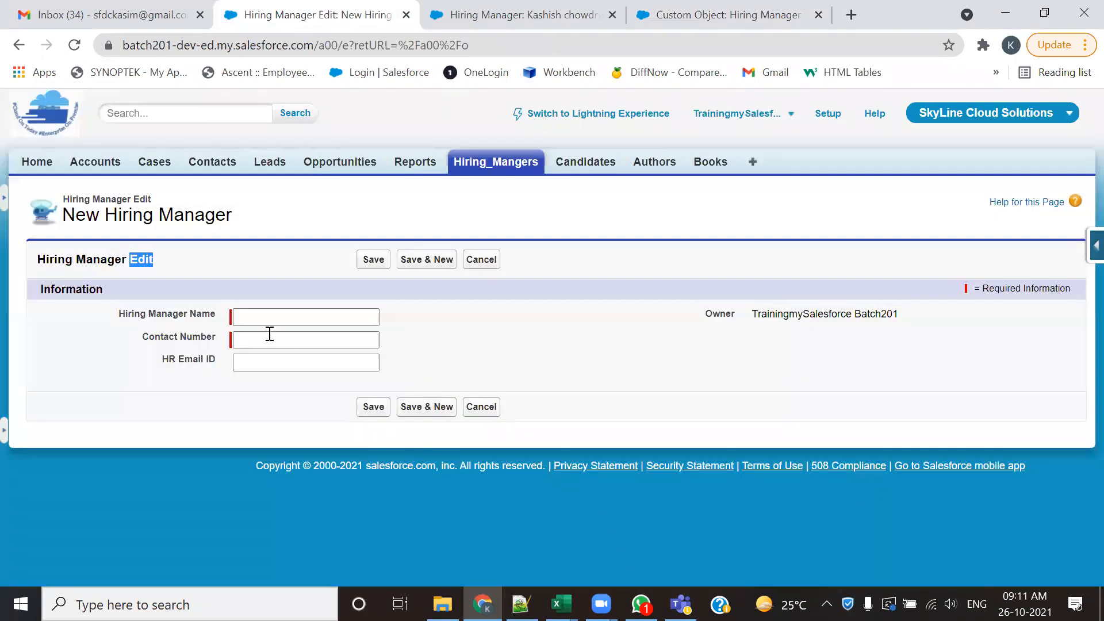
click(74, 45)
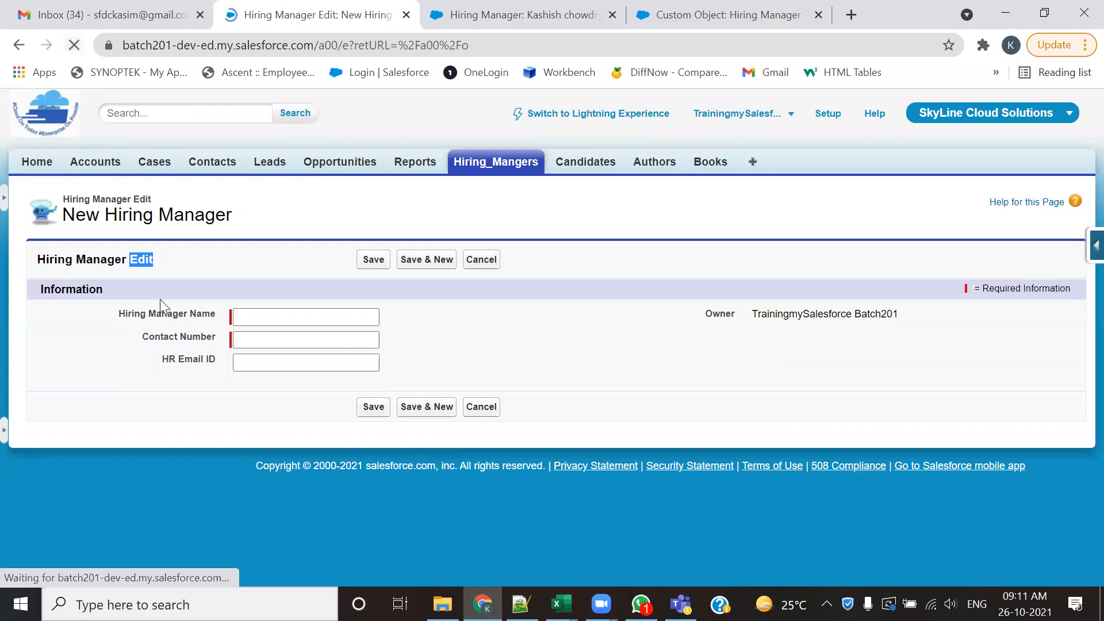
click(273, 384)
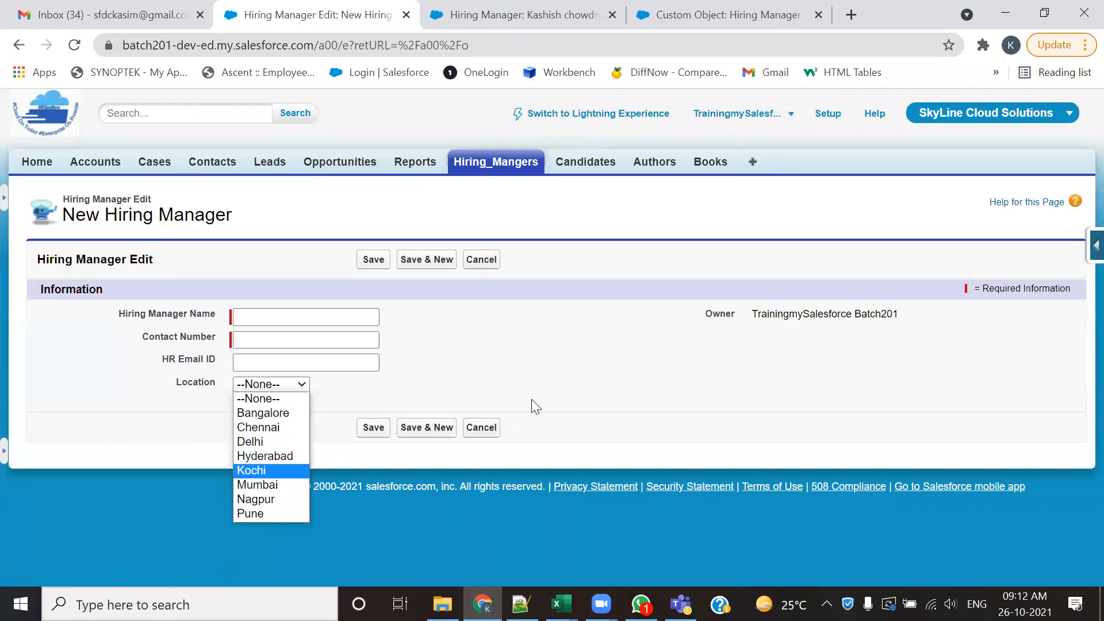
click(612, 347)
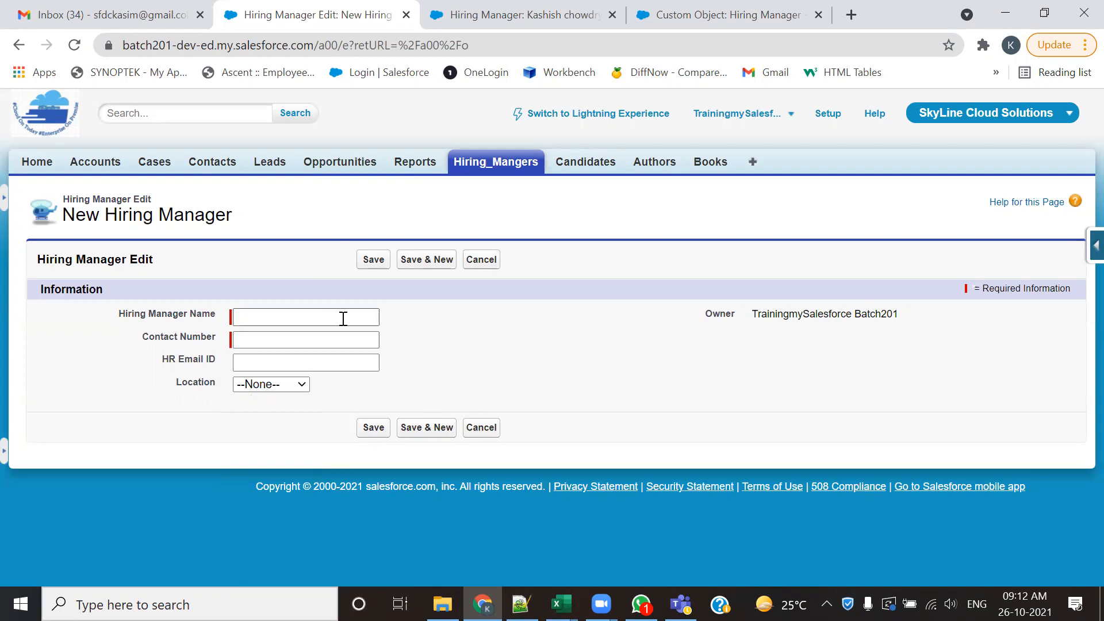
- Open a blank New Candidate form from the Candidates home page to examine its fields
click(476, 14)
click(575, 163)
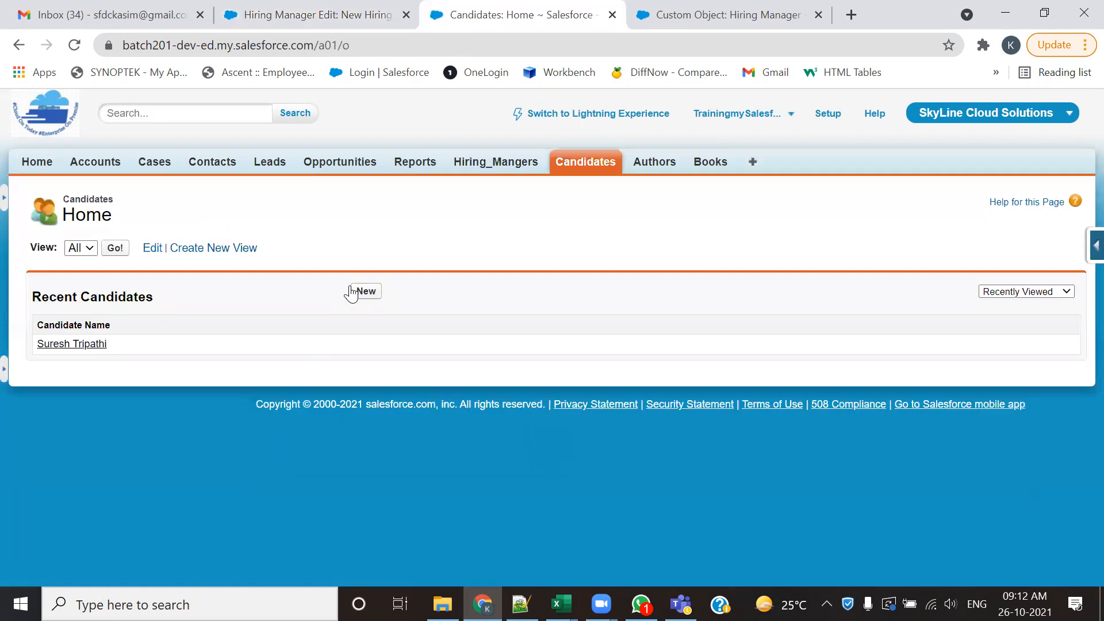
click(363, 296)
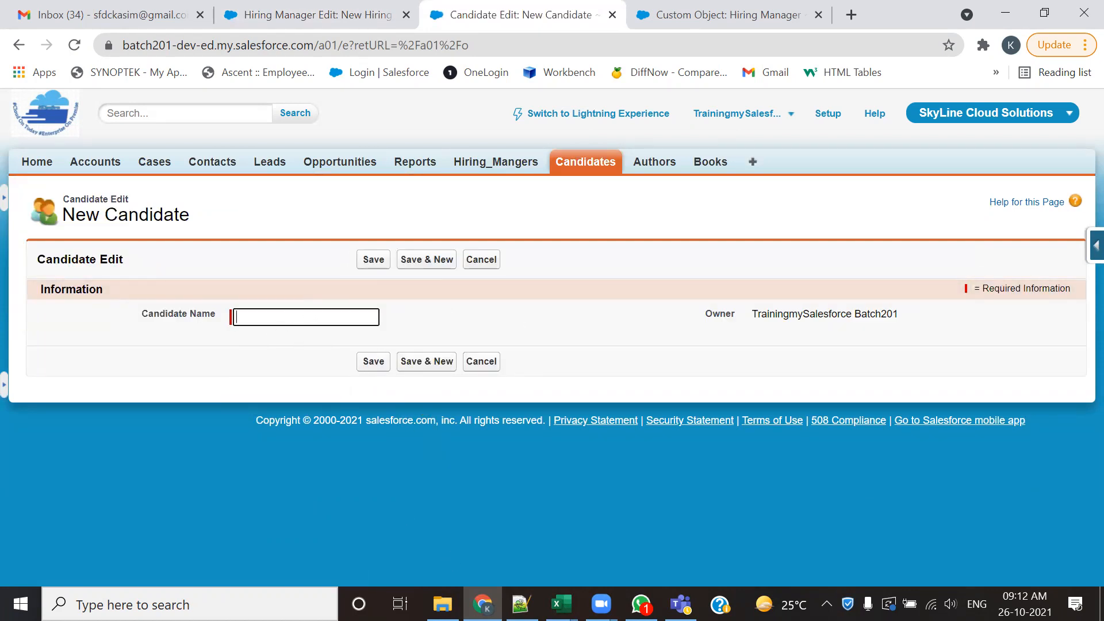
- Switch to the Notepad++ field notes and review the Candidate object's list of custom fields, data types and mandatory settings
key(alt+Tab)
drag(212, 286, 226, 506)
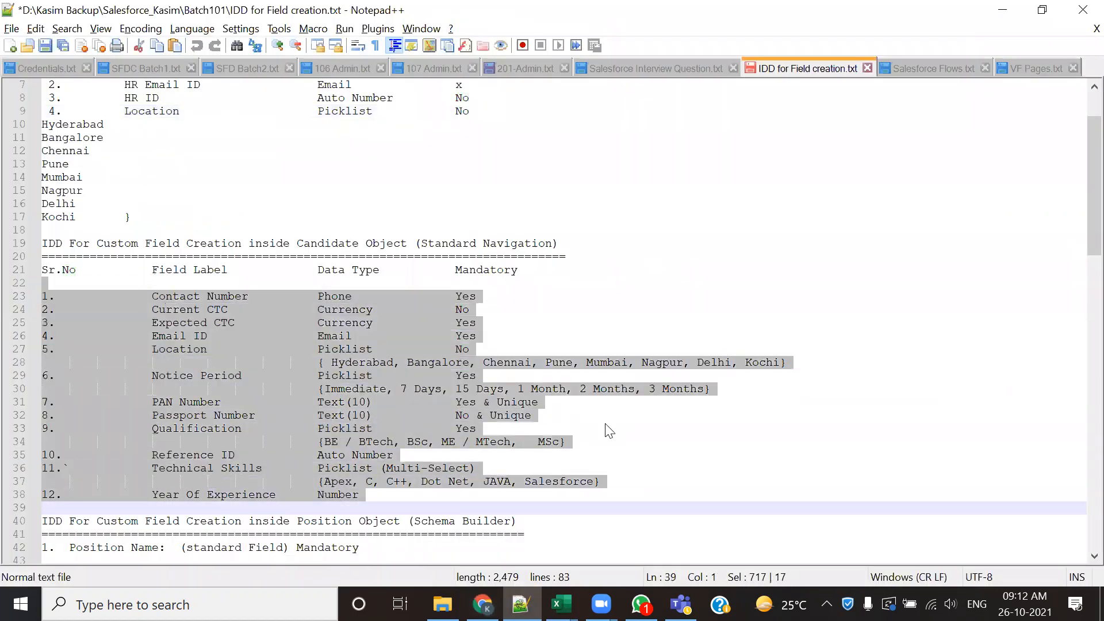
click(266, 336)
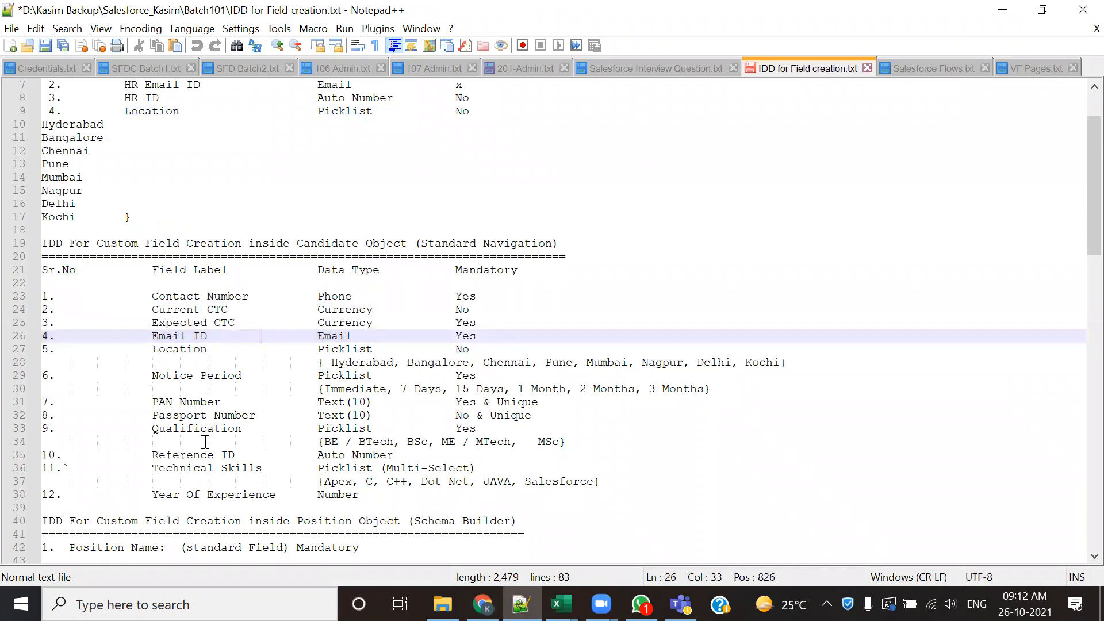
scroll(287, 394, down, 2)
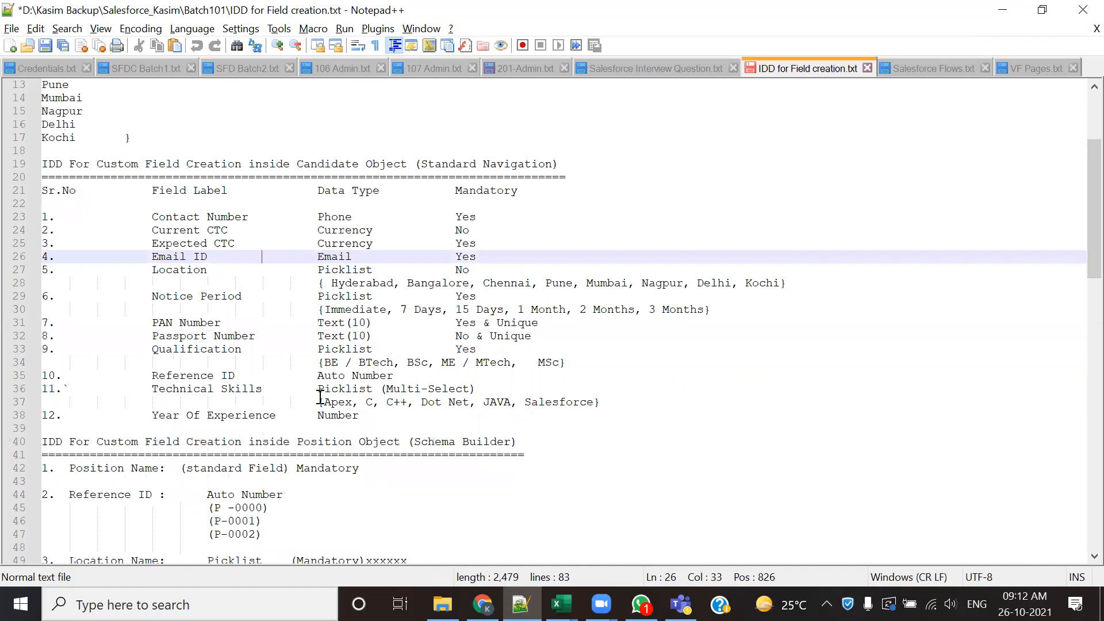
drag(381, 416, 50, 191)
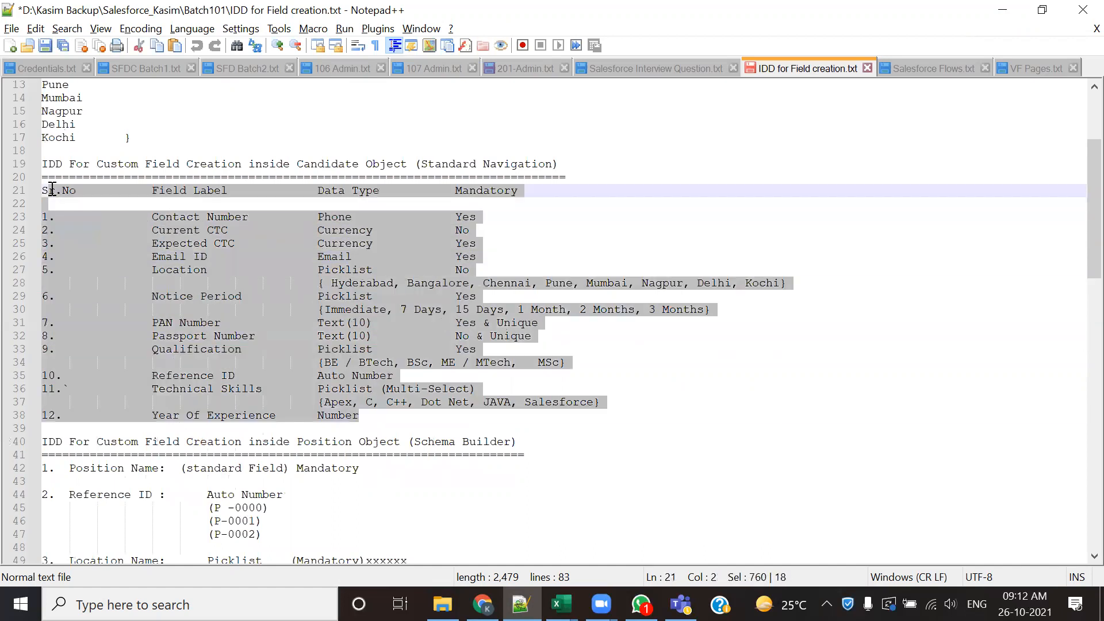
- Look up the Position object's section in the notes, checking its Schema Builder creation method and first listed fields
scroll(458, 371, down, 5)
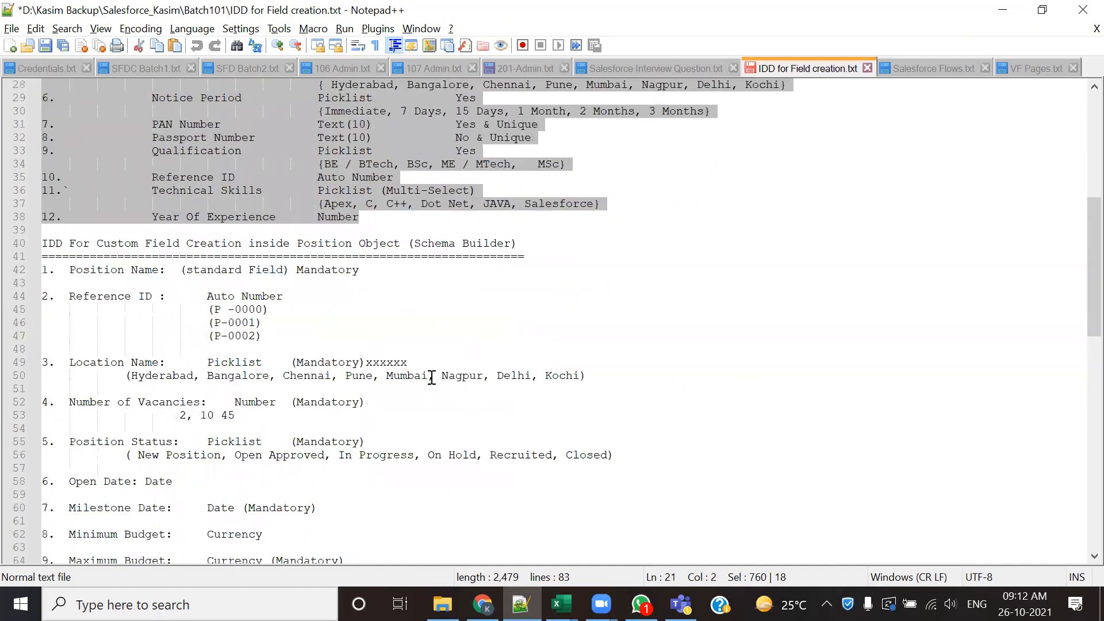
drag(290, 243, 388, 247)
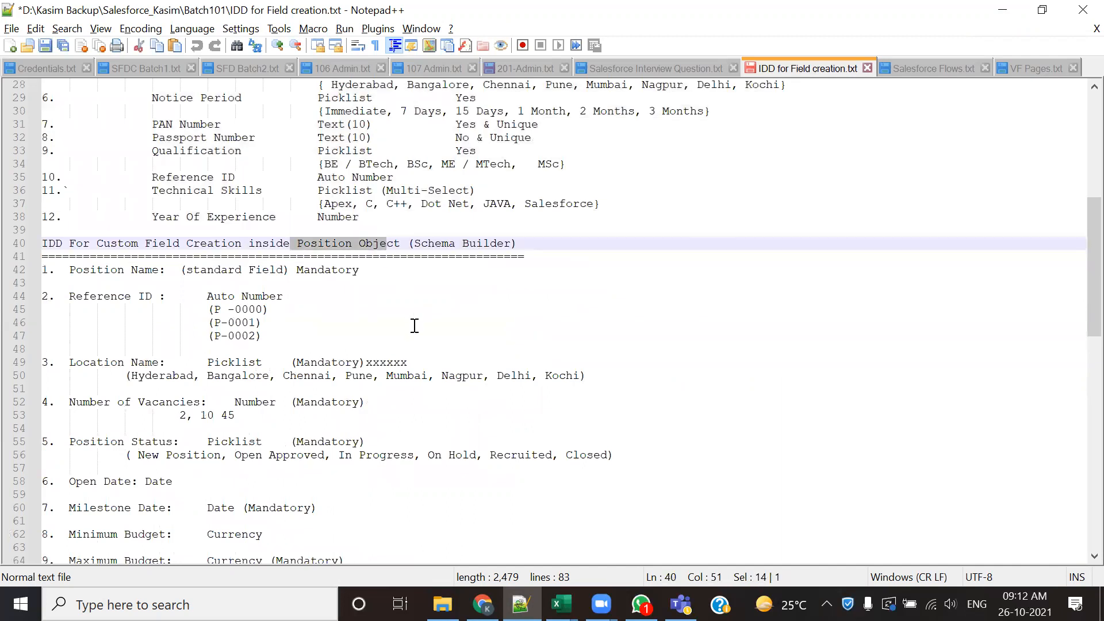
double_click(433, 244)
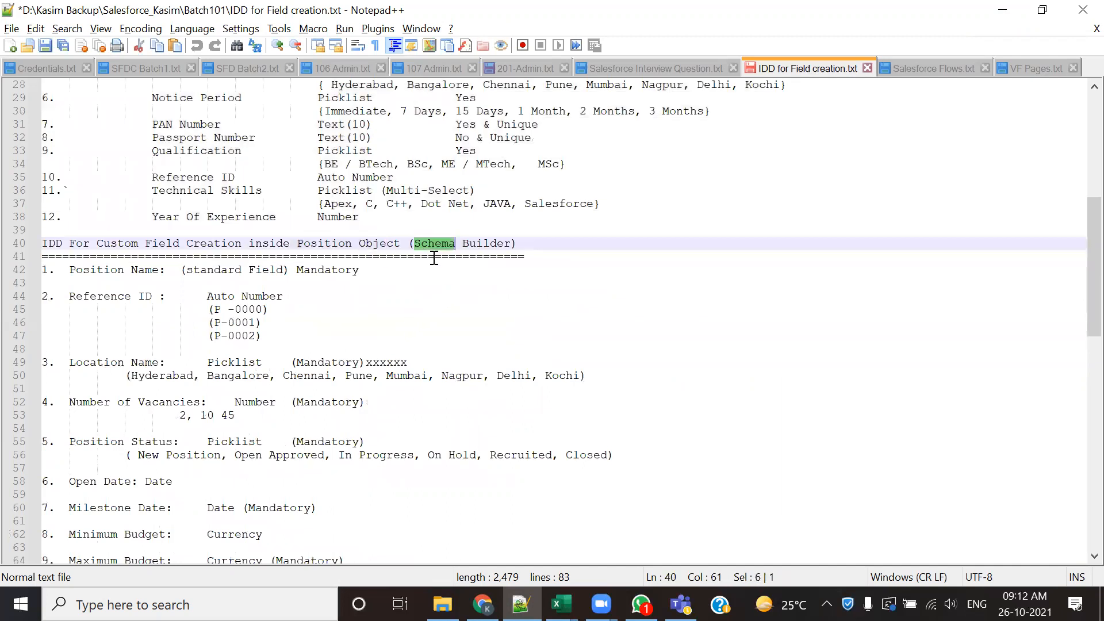
drag(207, 296, 281, 401)
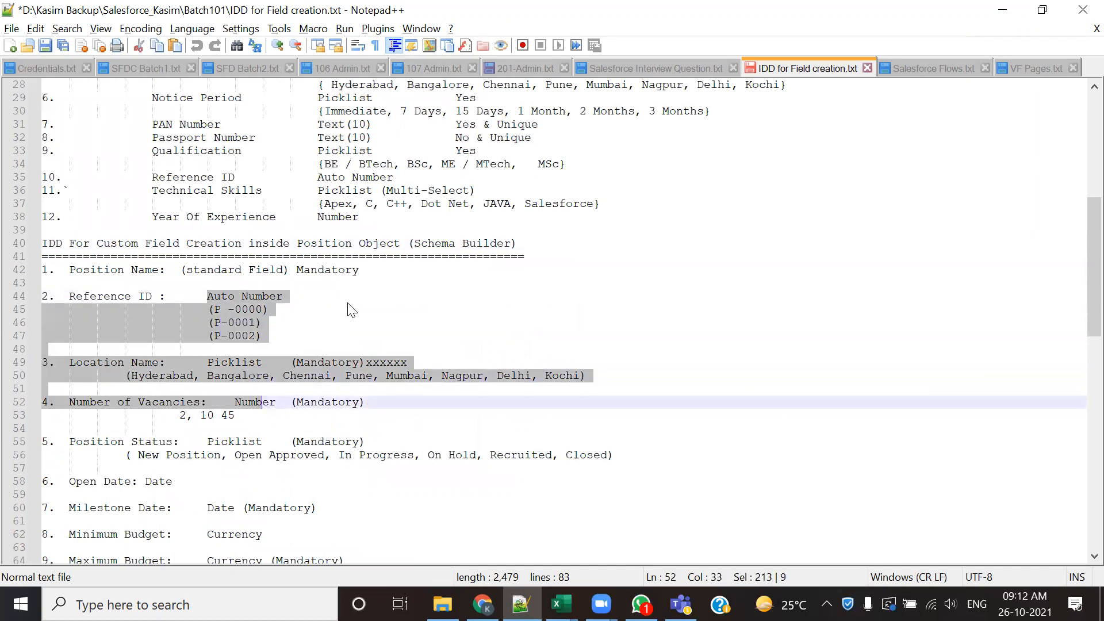
- Return to the Candidate object's section in the notes and check its Standard Navigation method against the listed fields
scroll(342, 350, up, 4)
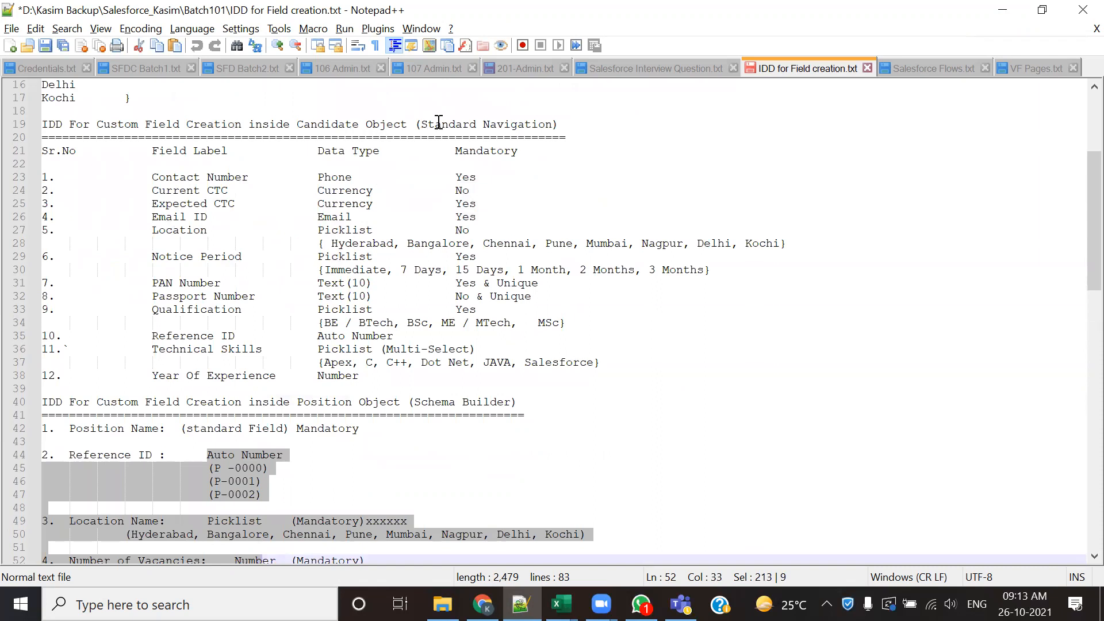
click(440, 122)
double_click(440, 122)
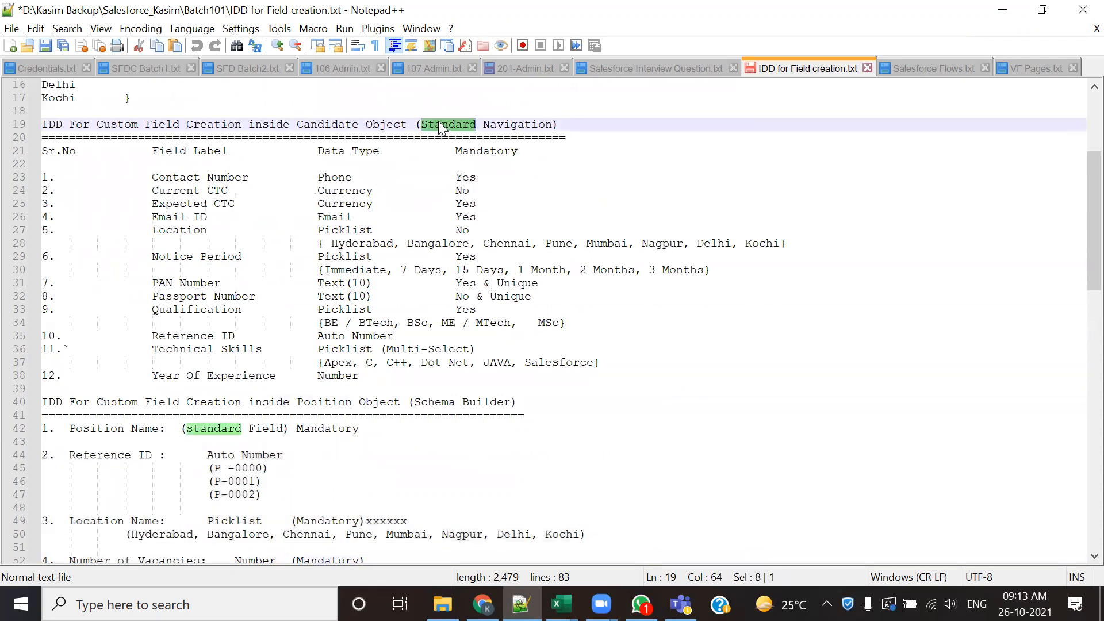
drag(173, 177, 200, 310)
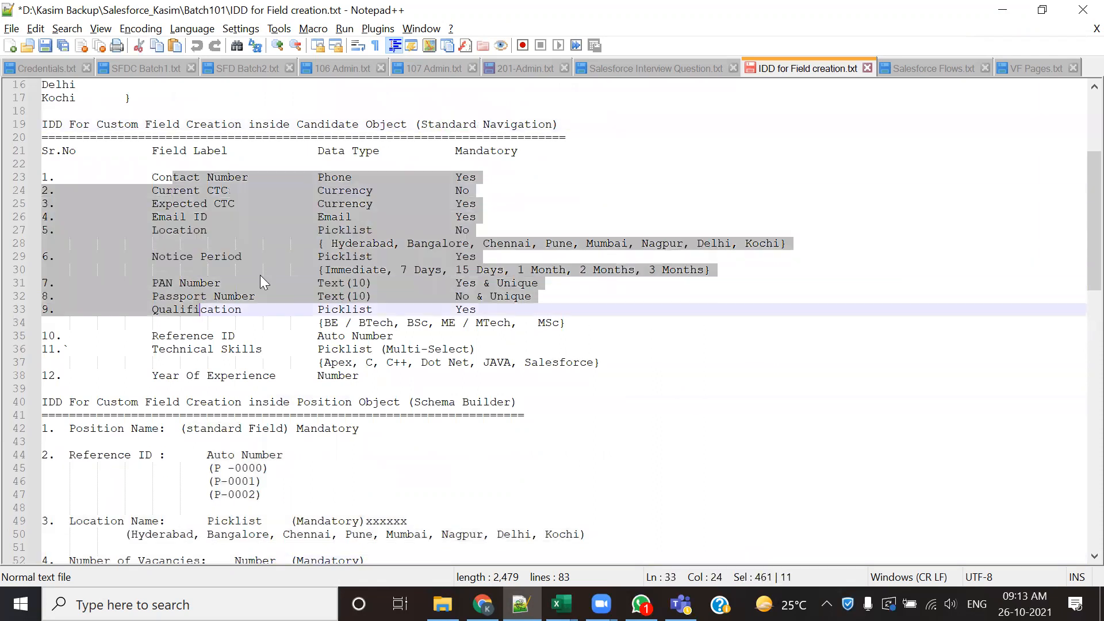
double_click(455, 123)
- Review the Position object's fields from Reference ID to Position Status, and return to the Hiring Manager section of the notes
scroll(455, 124, down, 2)
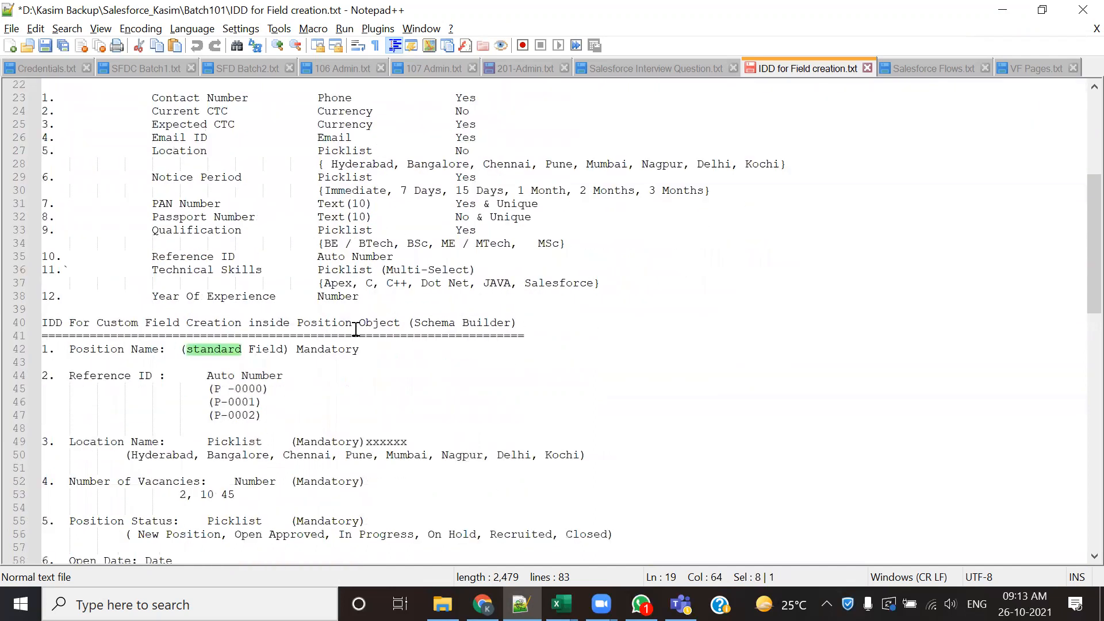
double_click(318, 322)
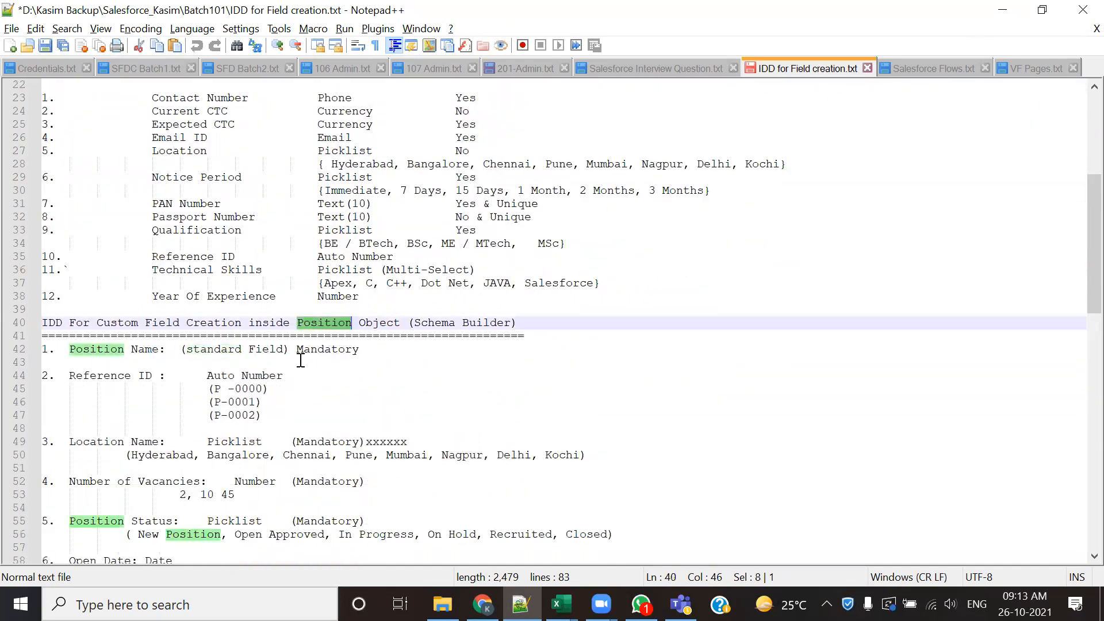
scroll(306, 355, down, 3)
drag(187, 243, 124, 428)
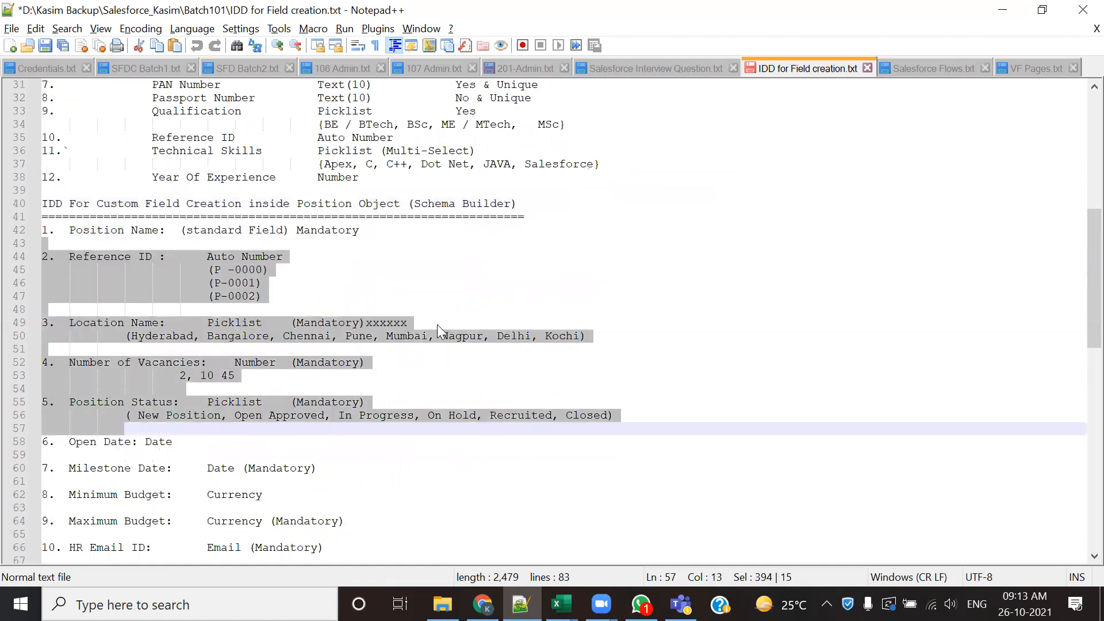
scroll(444, 303, up, 3)
scroll(363, 422, up, 2)
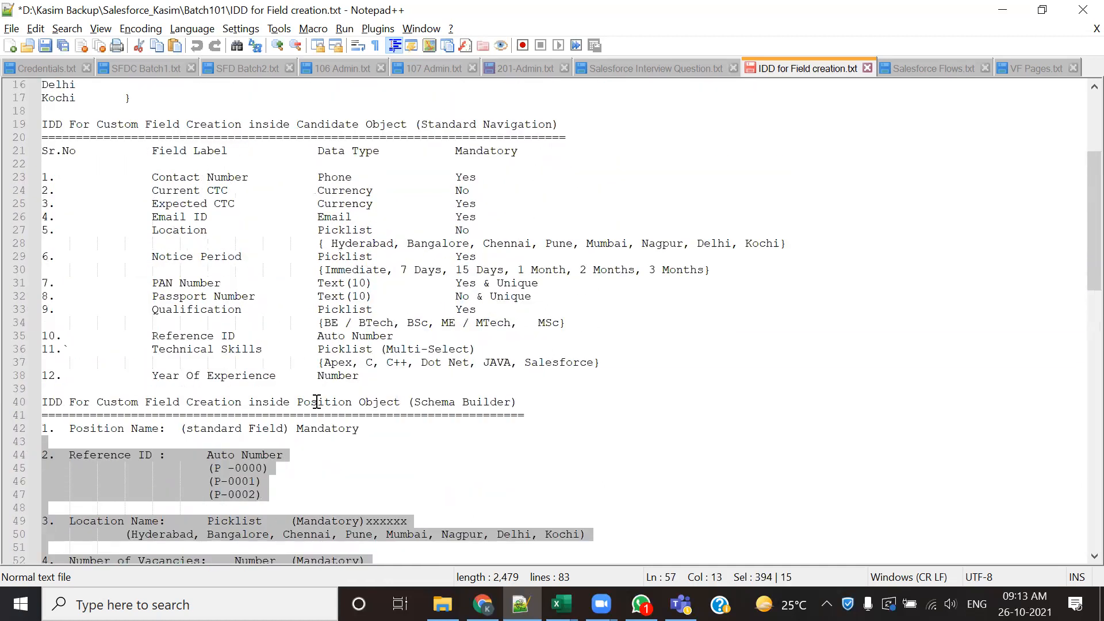
scroll(224, 270, up, 5)
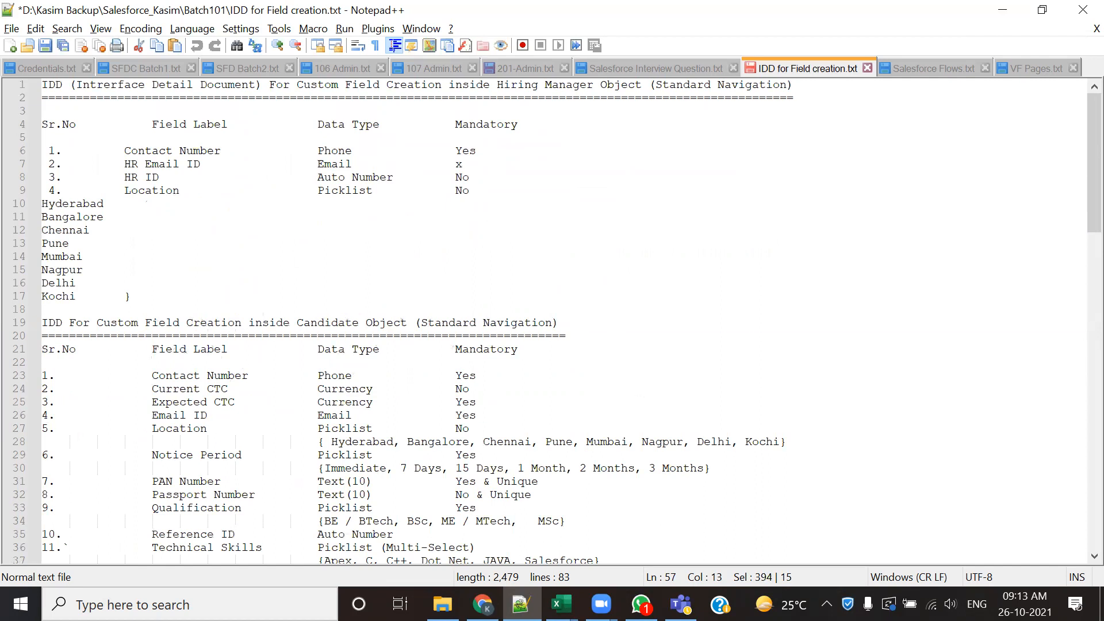
- Switch back to Salesforce in Chrome and open a blank New Hiring Manager form from the Hiring_Mangers home page
mouse_move(482, 603)
click(498, 561)
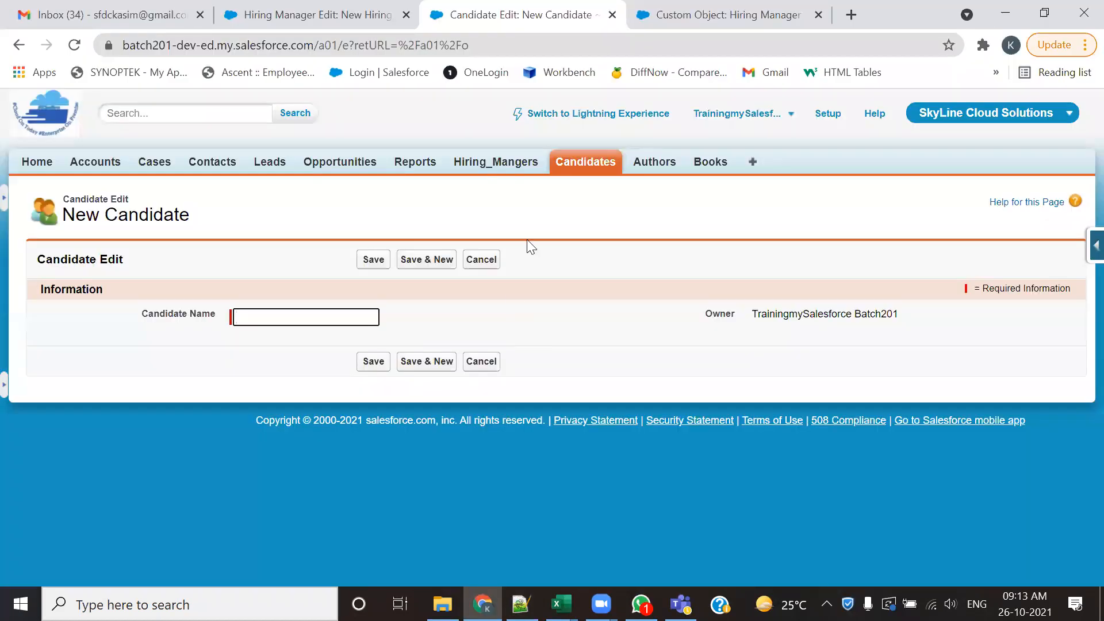
click(491, 164)
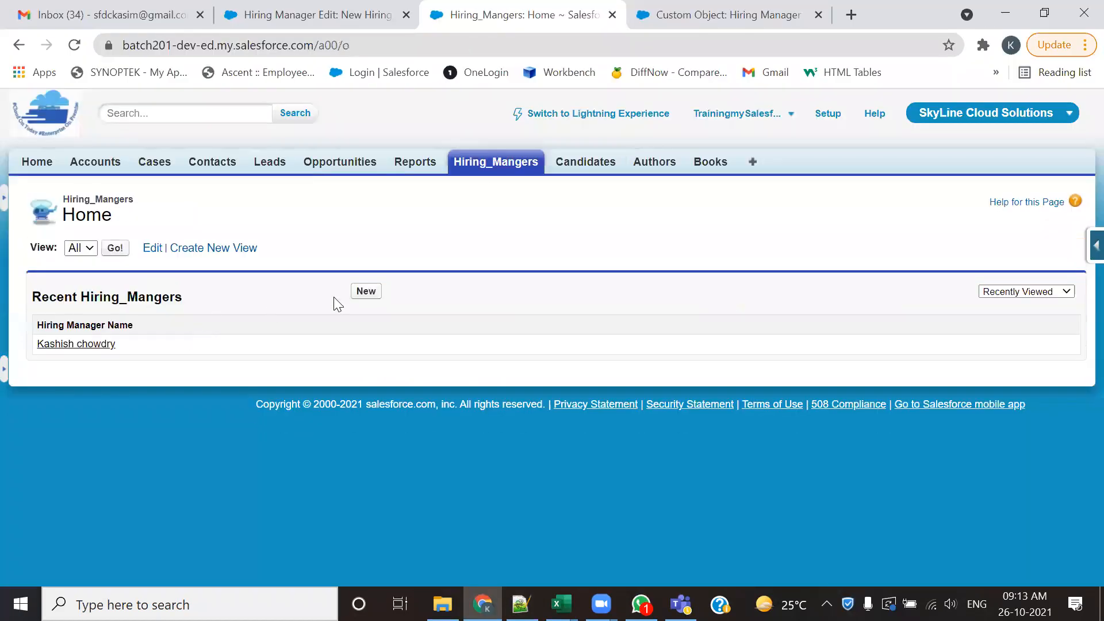
click(371, 293)
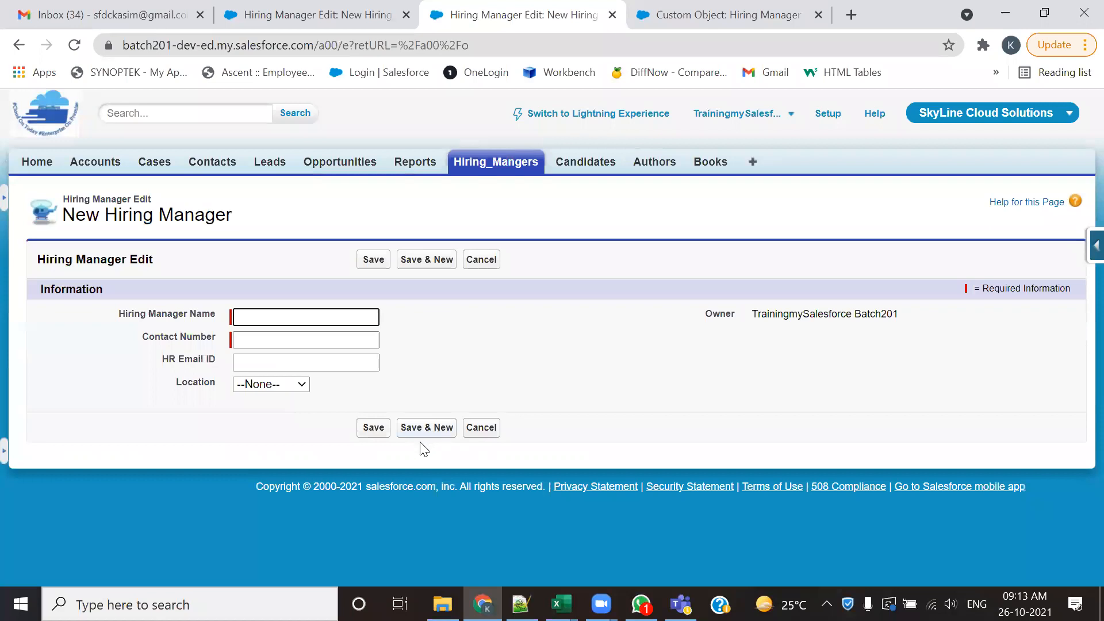